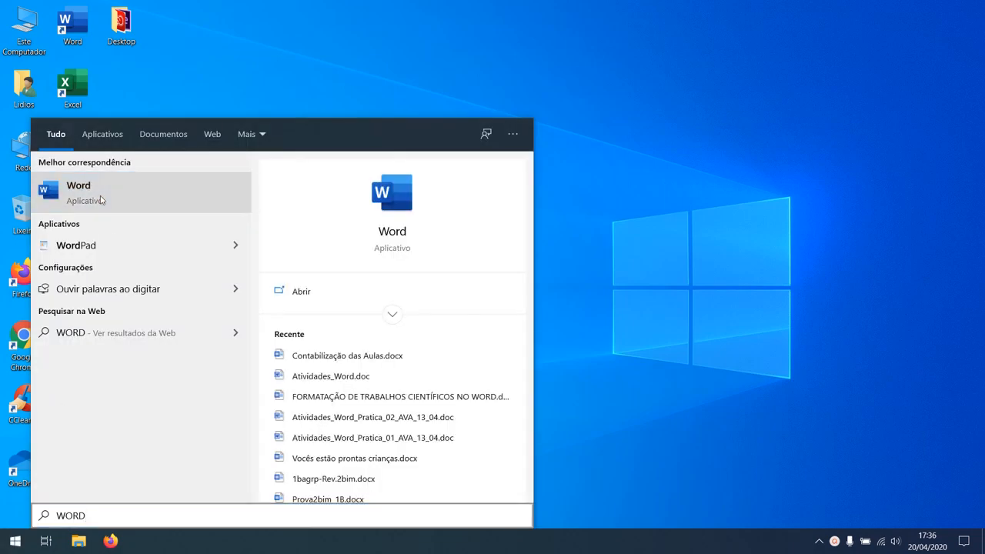
- Open Word and create a new blank document
left_click(101, 200)
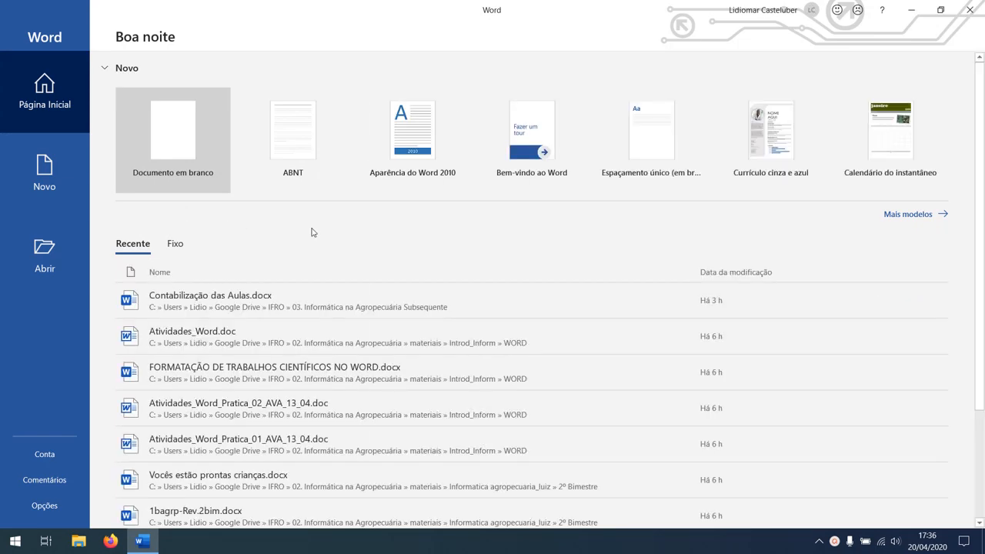
left_click(204, 182)
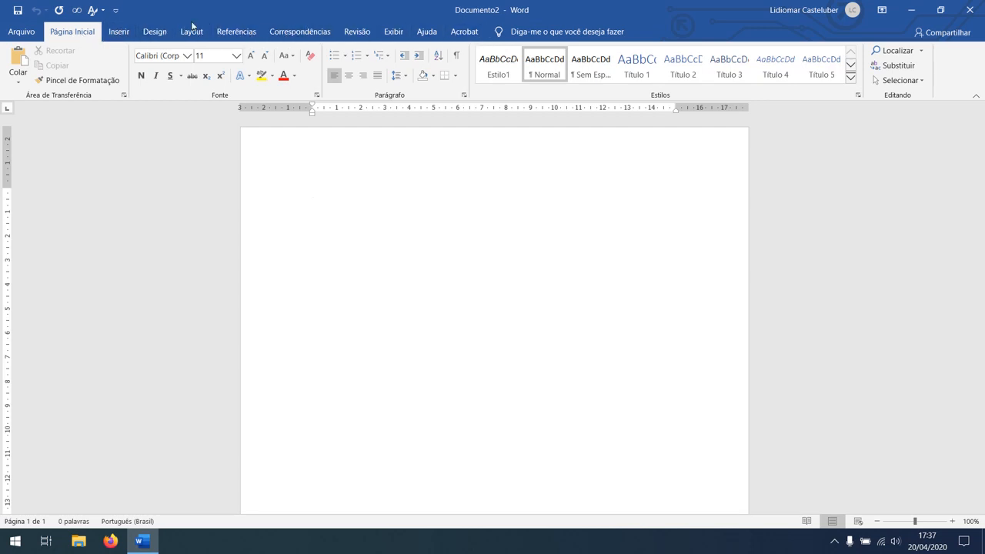
- Look through the Arquivo, Inserir, Design, Layout, Referências and Correspondências command sets
left_click(31, 36)
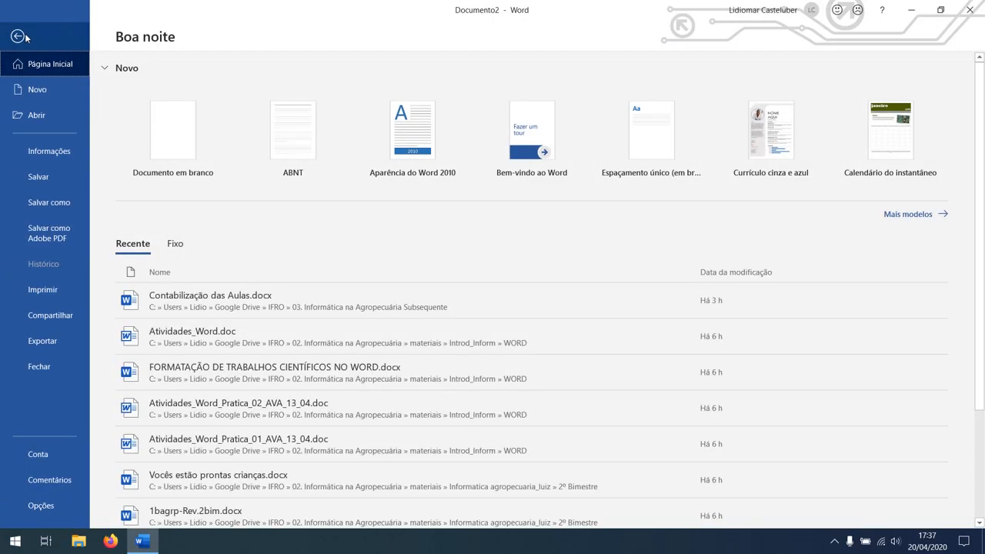
left_click(19, 37)
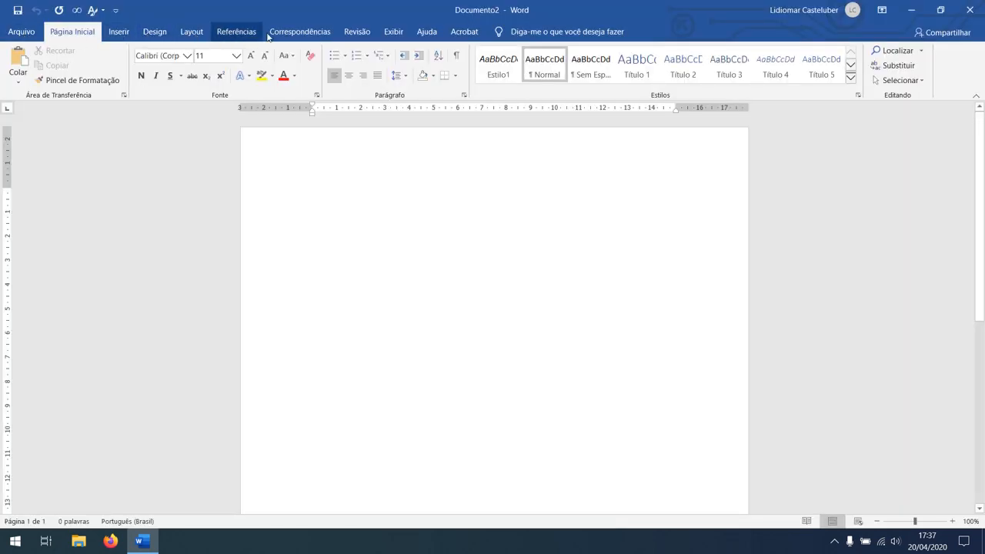
left_click(116, 34)
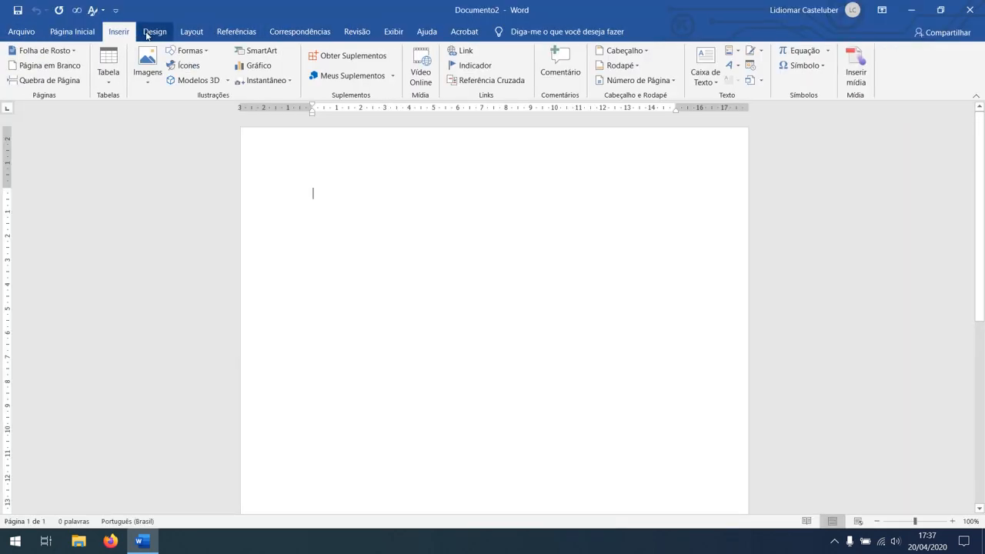
left_click(176, 36)
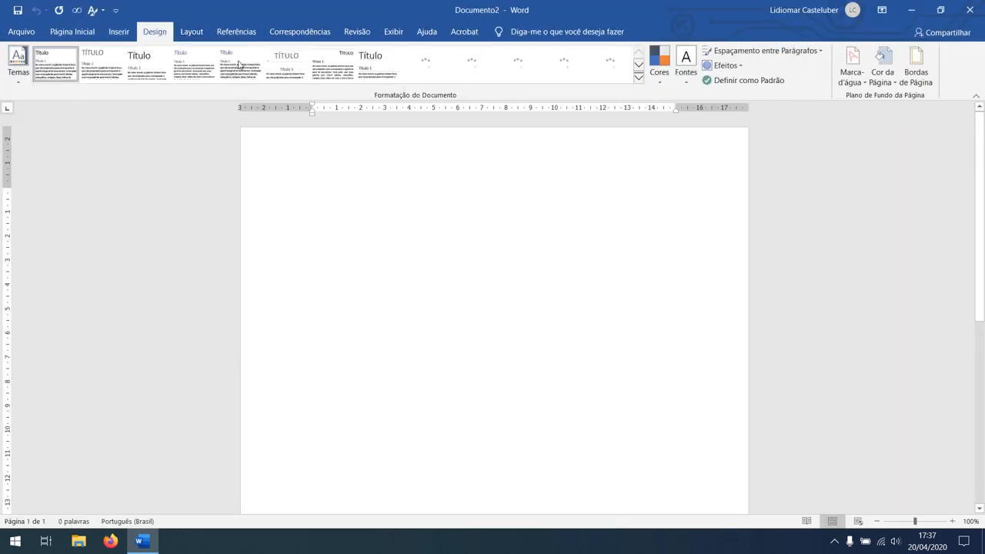
left_click(192, 35)
left_click(282, 35)
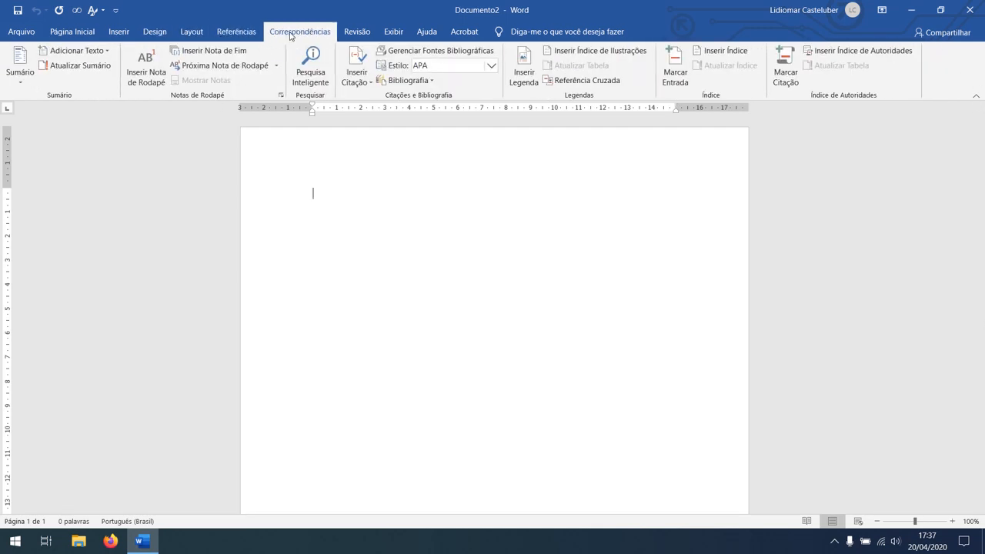
- Browse the templates offered for creating a new document, from the blank document down to the end of the list
left_click(21, 32)
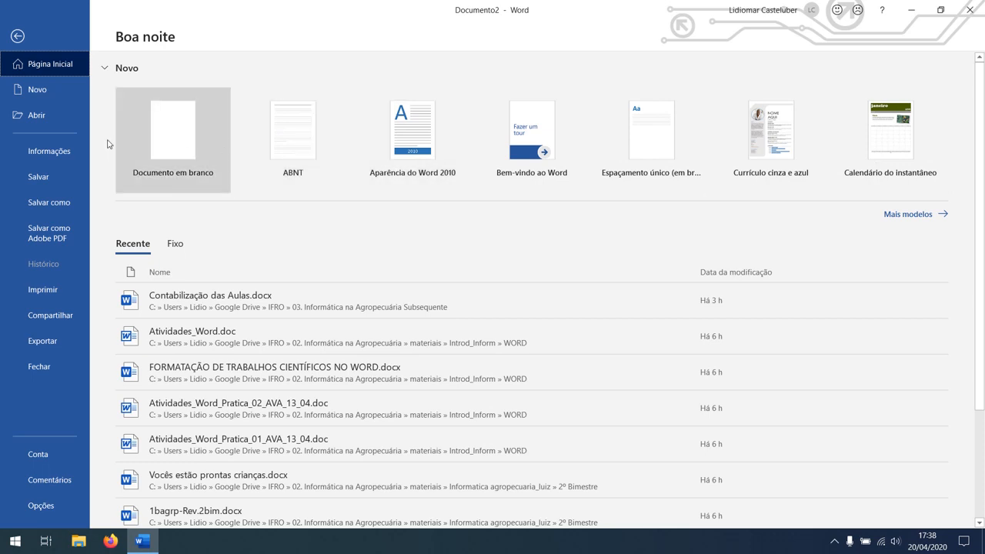
left_click(45, 91)
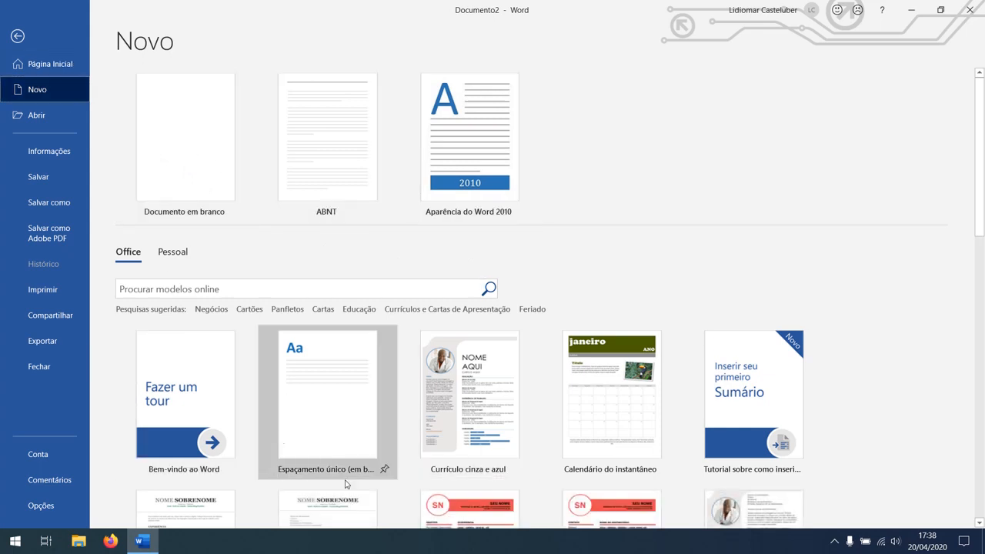
scroll(853, 240, "down", 3)
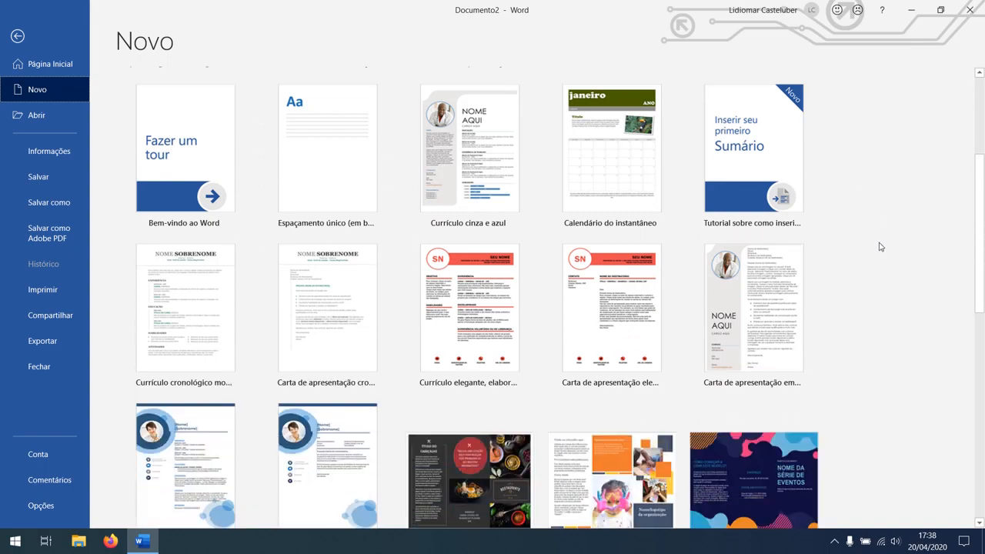
scroll(881, 246, "down", 7)
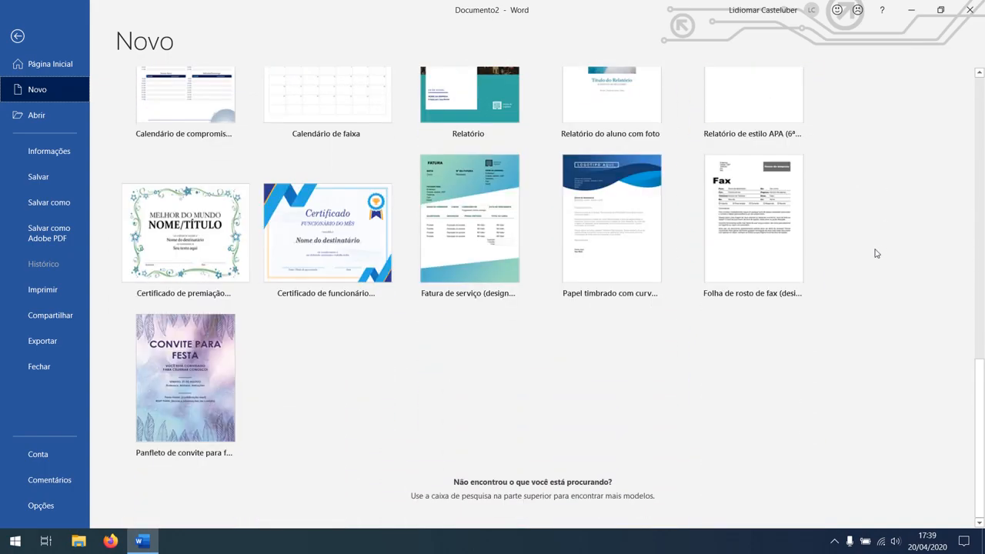
scroll(876, 253, "up", 10)
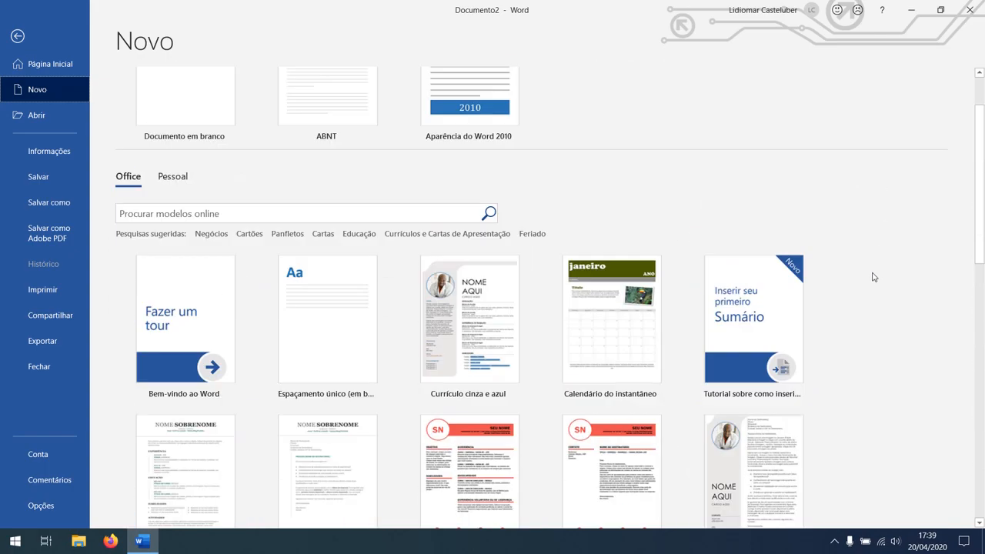
scroll(874, 277, "up", 1)
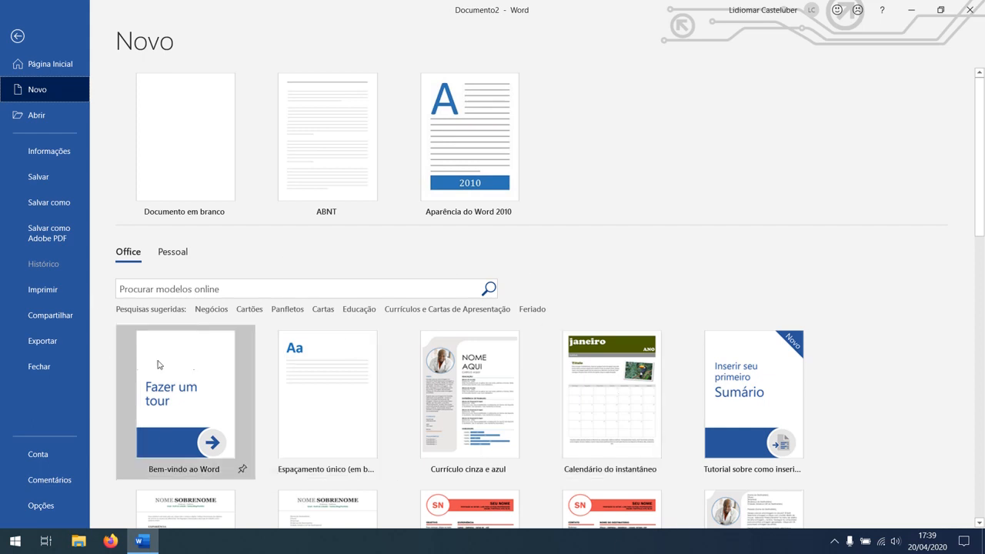
- Review the recent files available to open, and examine the document's information and its protection options
left_click(35, 116)
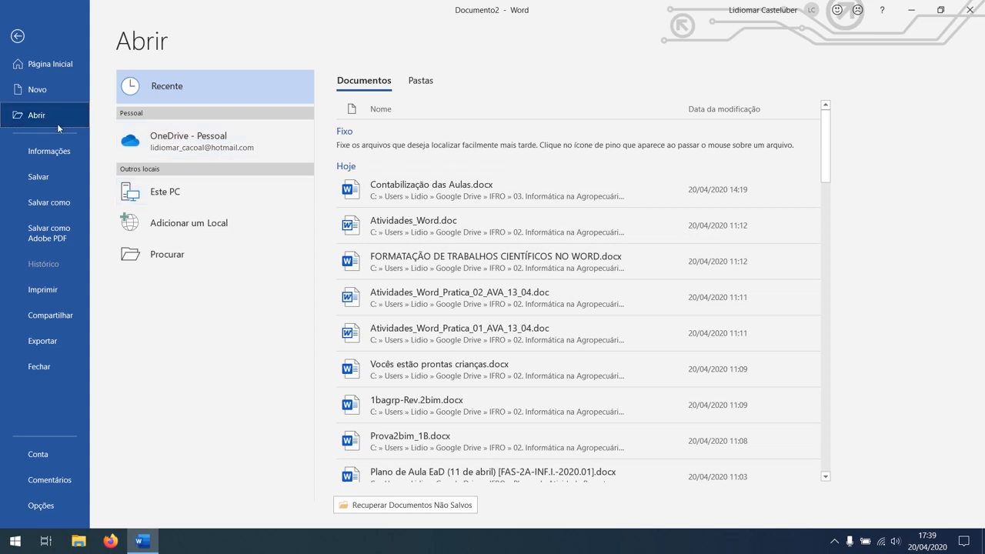
left_click(49, 153)
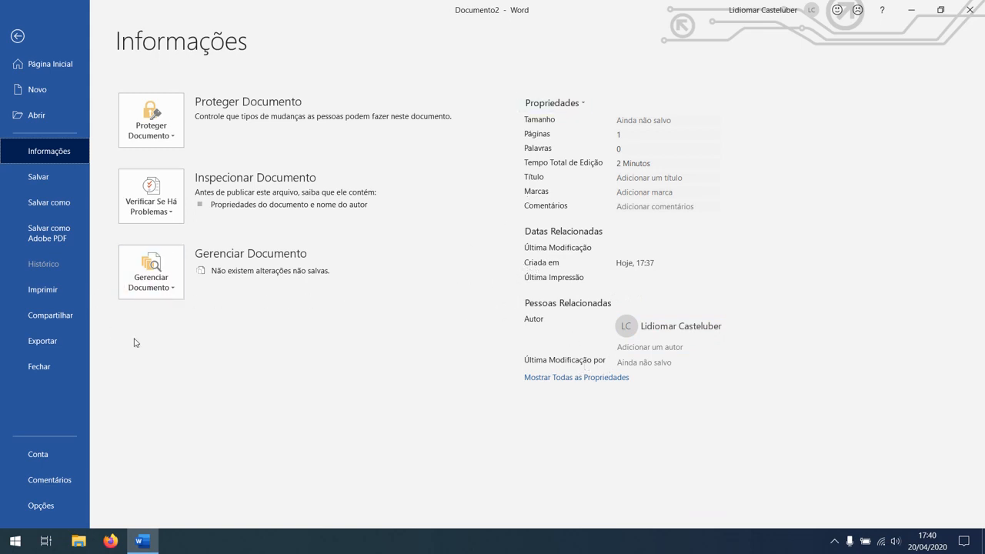
left_click(172, 137)
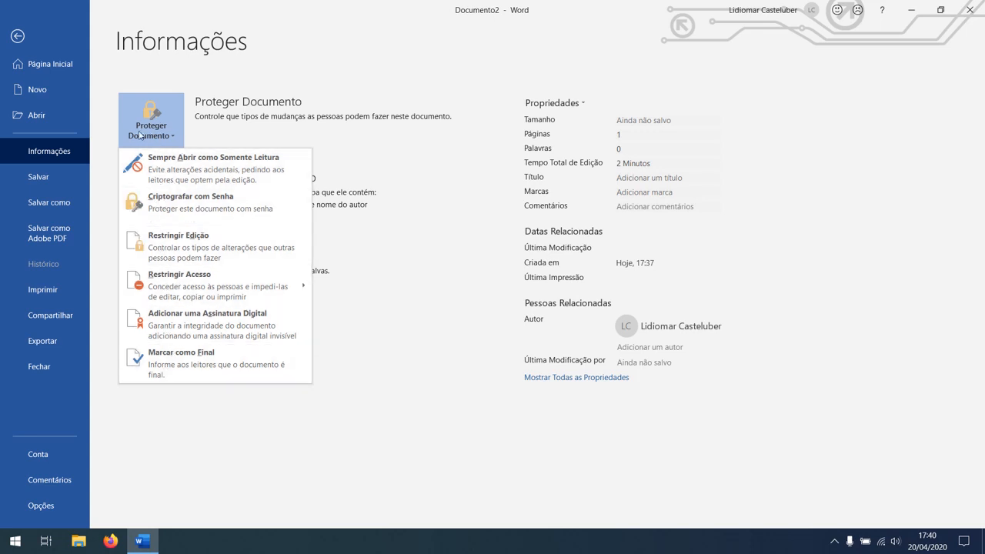
left_click(164, 141)
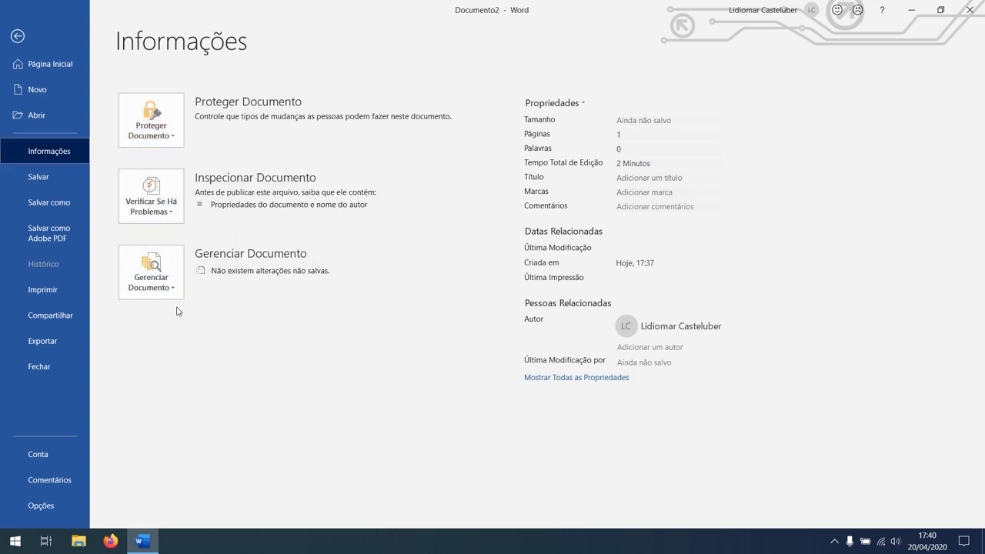
- Review the save locations and try saving the document as Adobe PDF, declining to save the file first
left_click(52, 179)
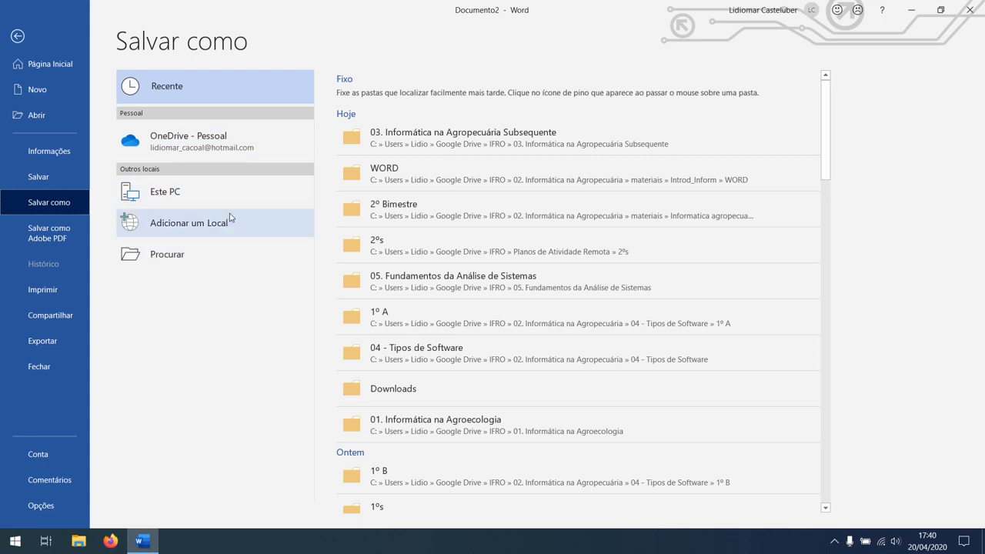
left_click(59, 237)
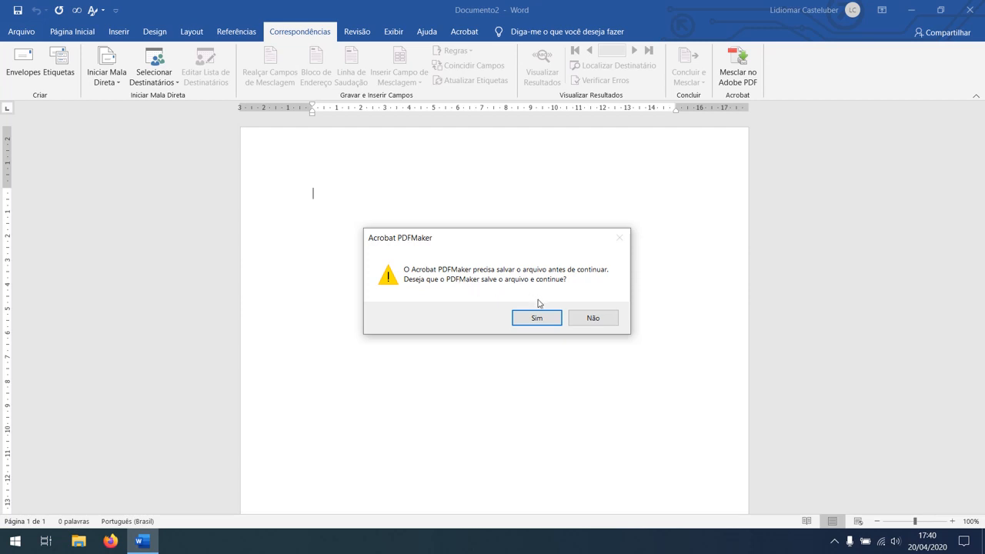
left_click(587, 319)
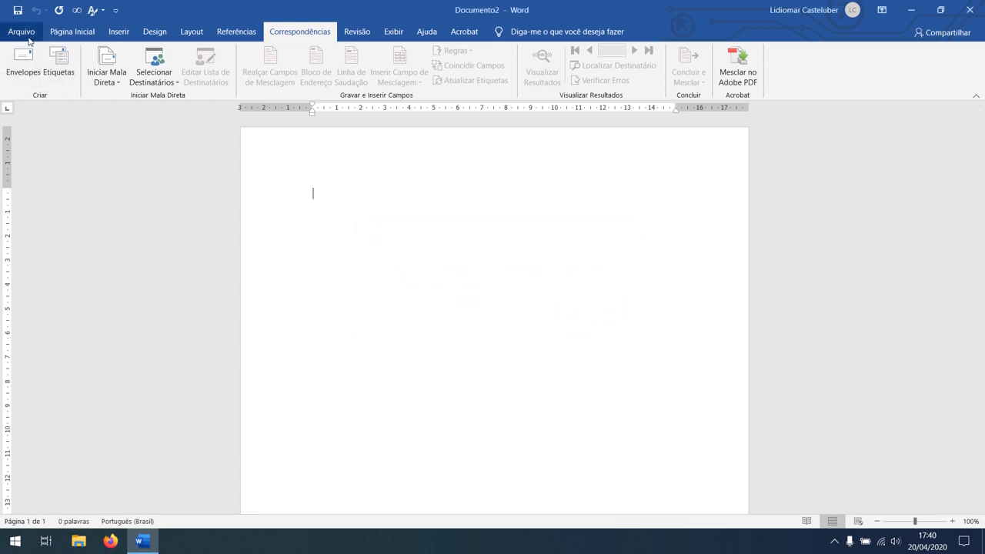
left_click(73, 32)
- Review the print settings and the sharing options, including presenting online and posting to a blog
left_click(20, 32)
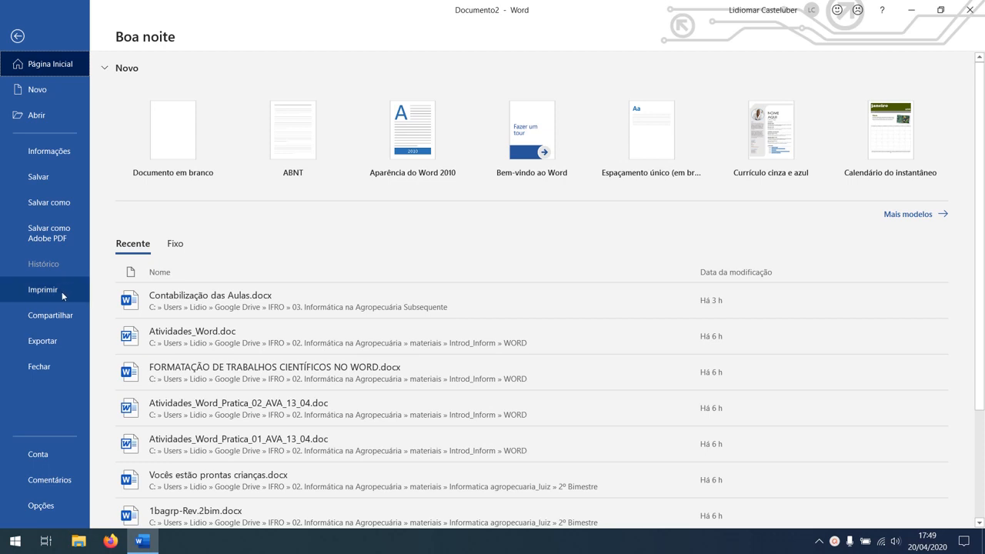
left_click(59, 291)
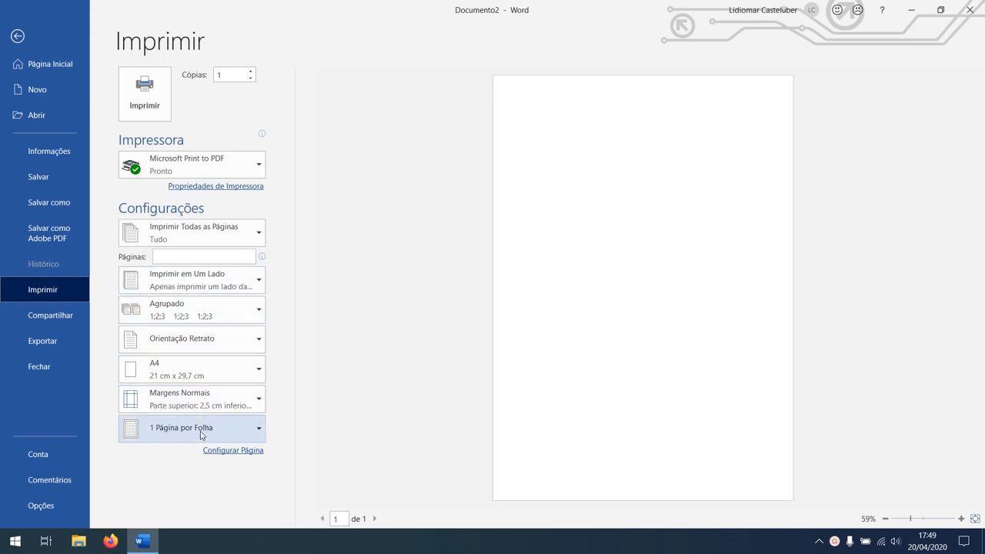
left_click(68, 315)
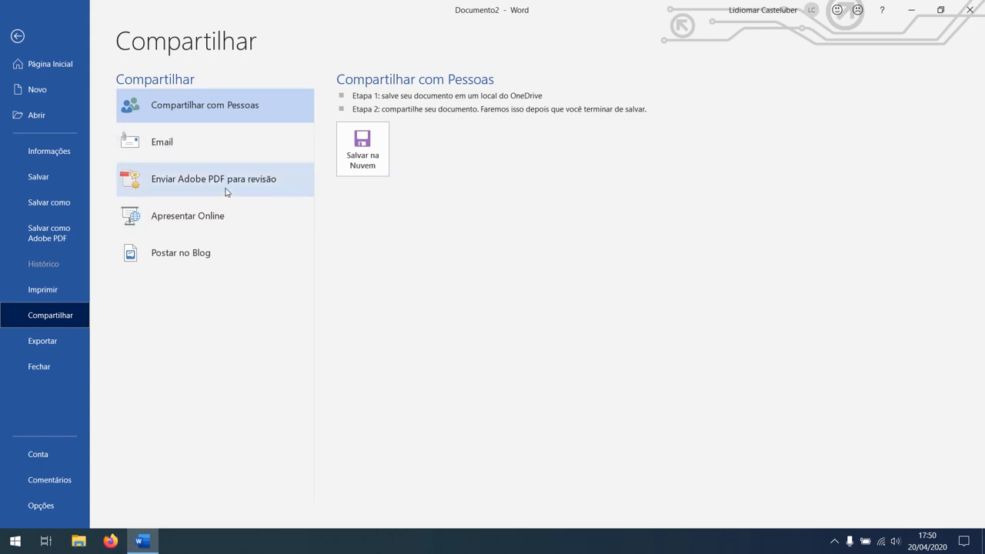
left_click(191, 227)
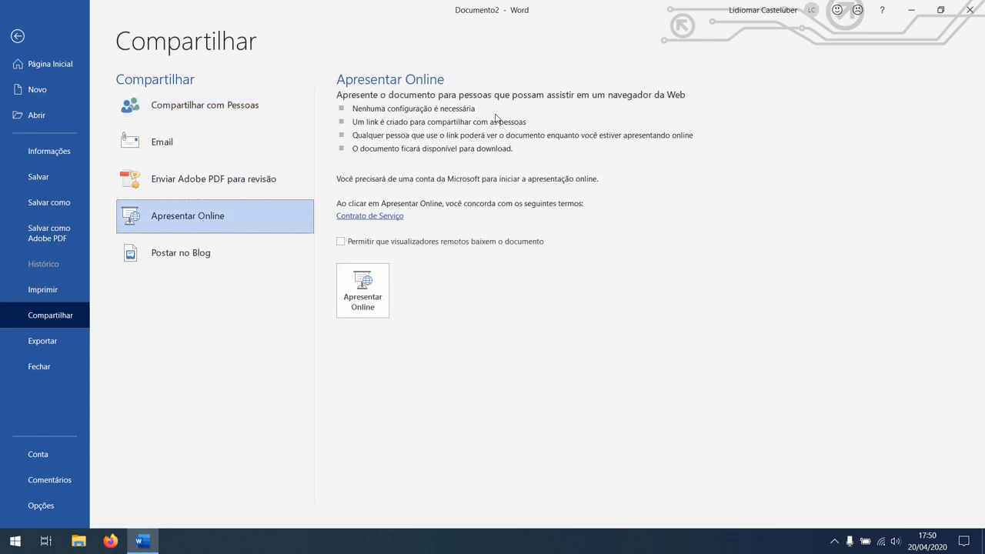
left_click(173, 265)
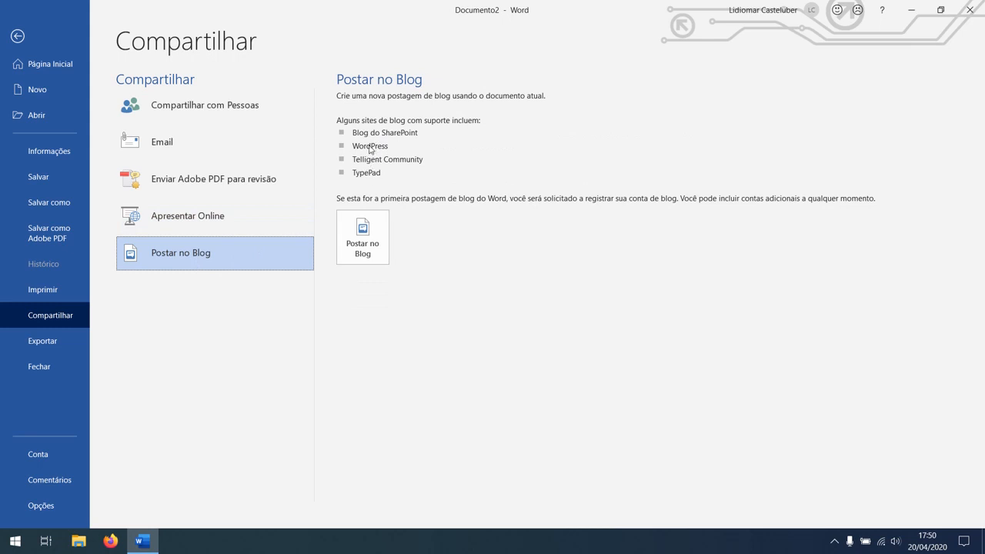
- Review the export options for creating a PDF/XPS document and changing the file type
left_click(43, 342)
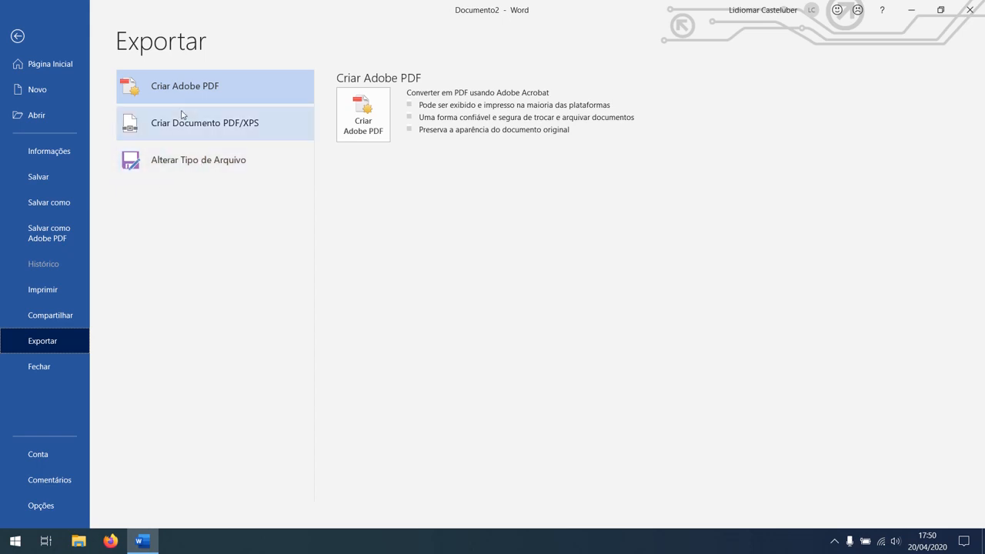
left_click(259, 128)
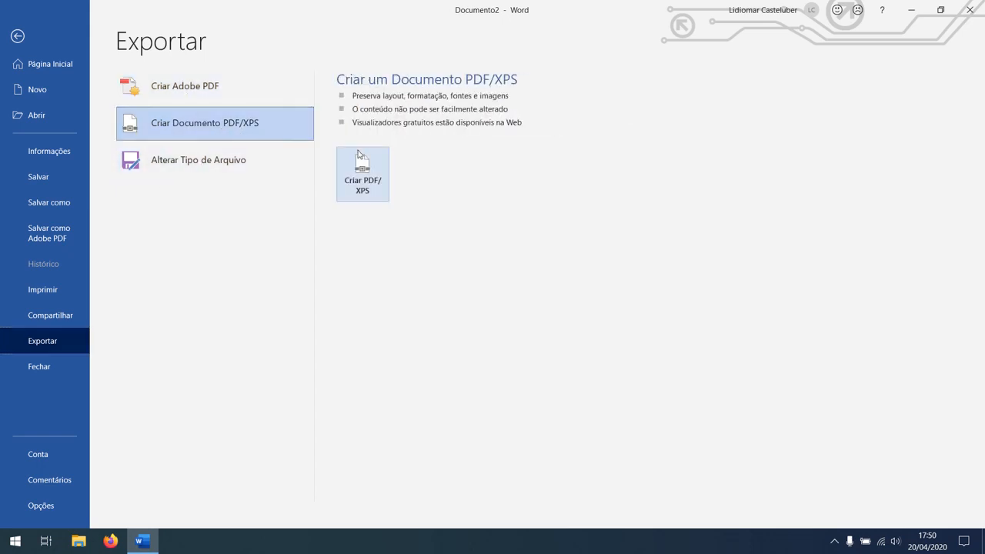
left_click(193, 160)
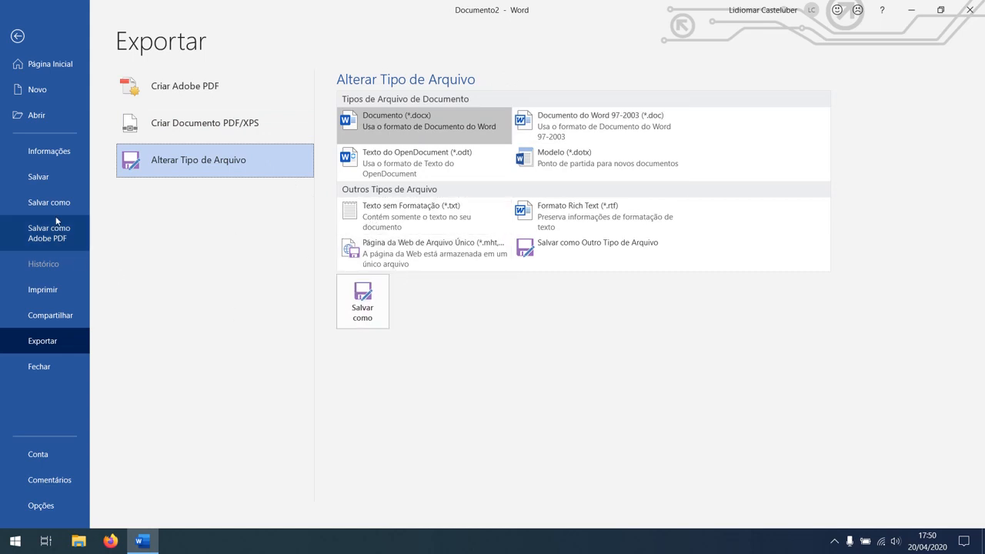
- Close the document without saving it and create another blank document
left_click(48, 366)
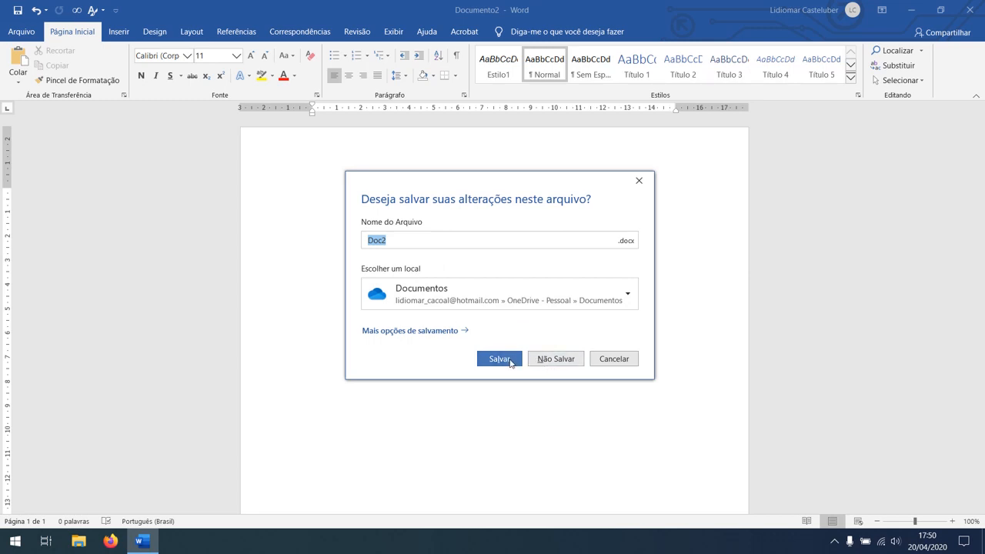
left_click(547, 364)
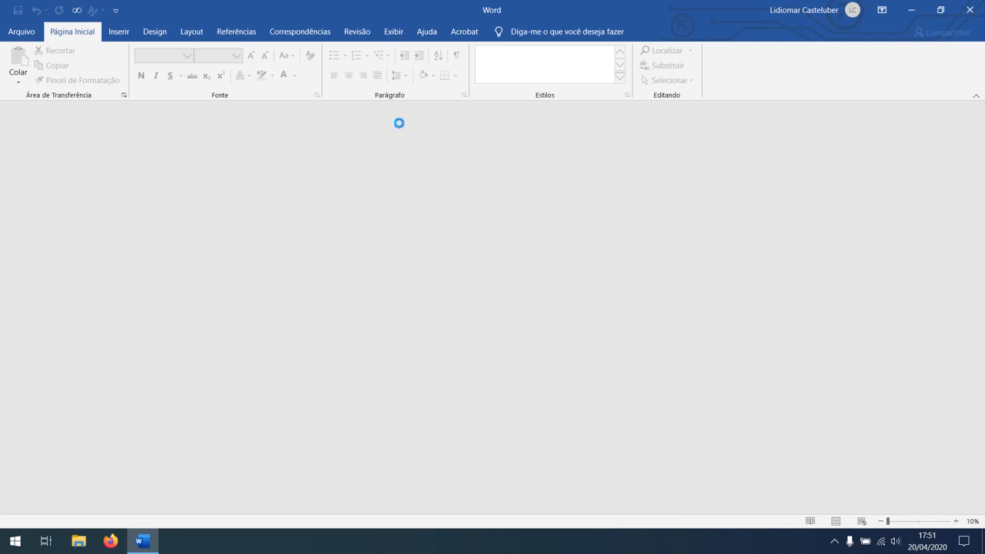
left_click(36, 37)
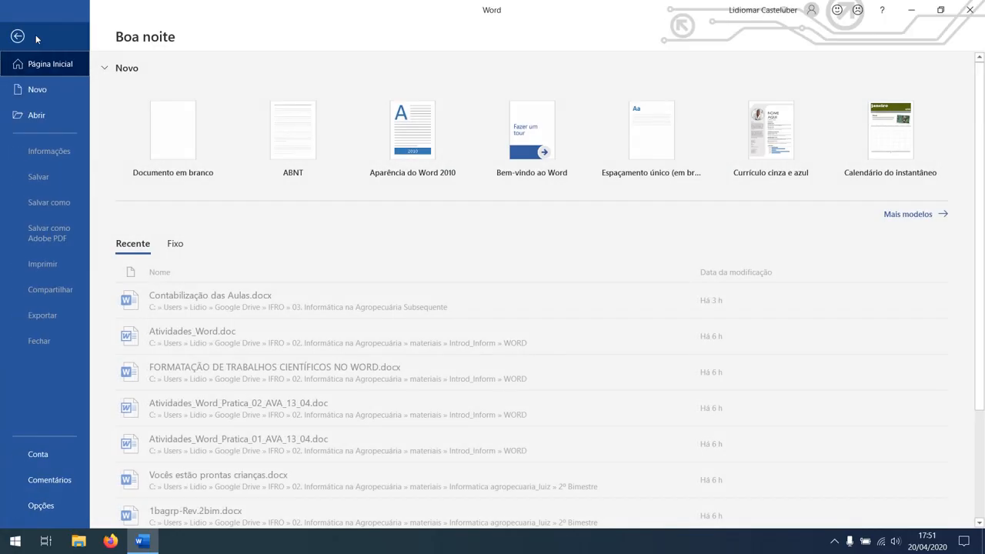
left_click(51, 86)
left_click(164, 136)
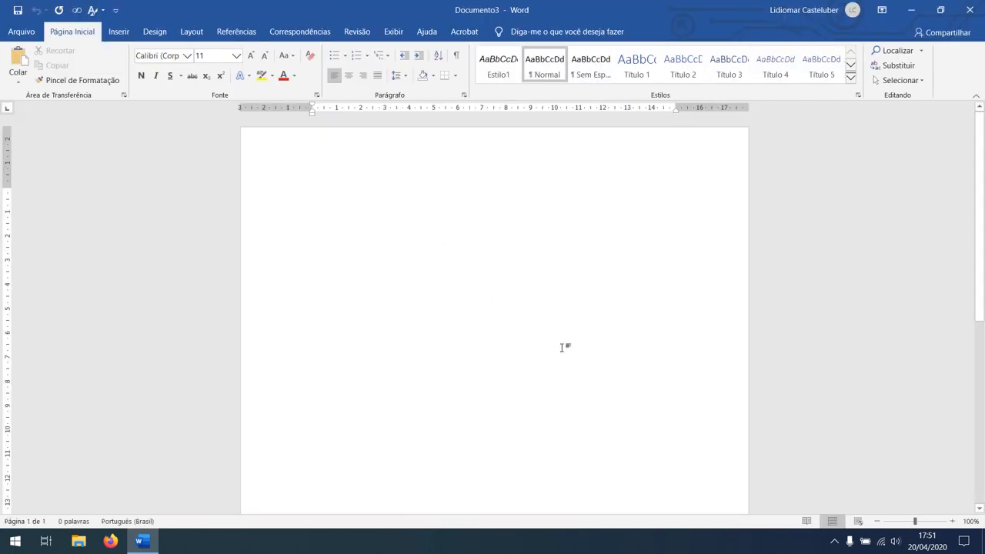
- View the Office account and product information, and the options for sending feedback
left_click(23, 33)
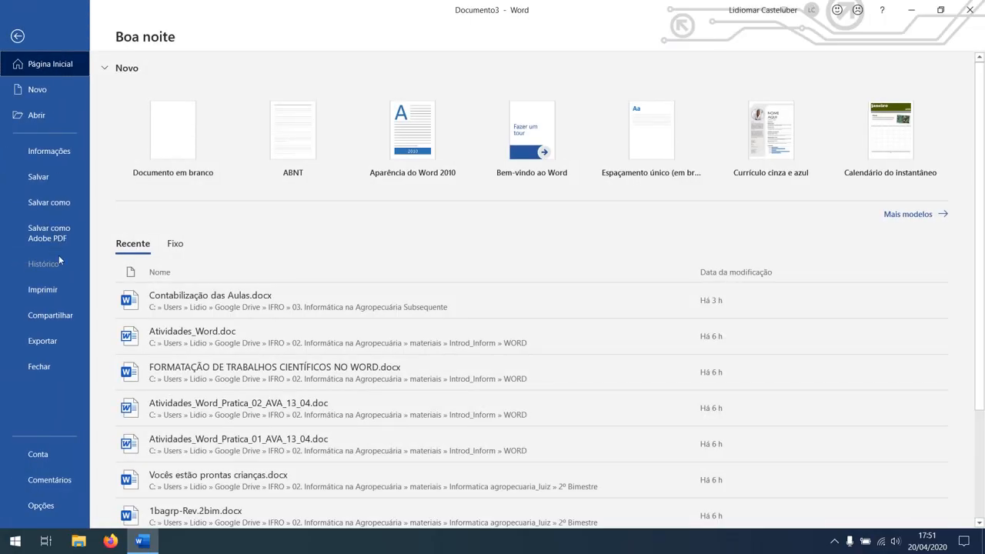
left_click(49, 458)
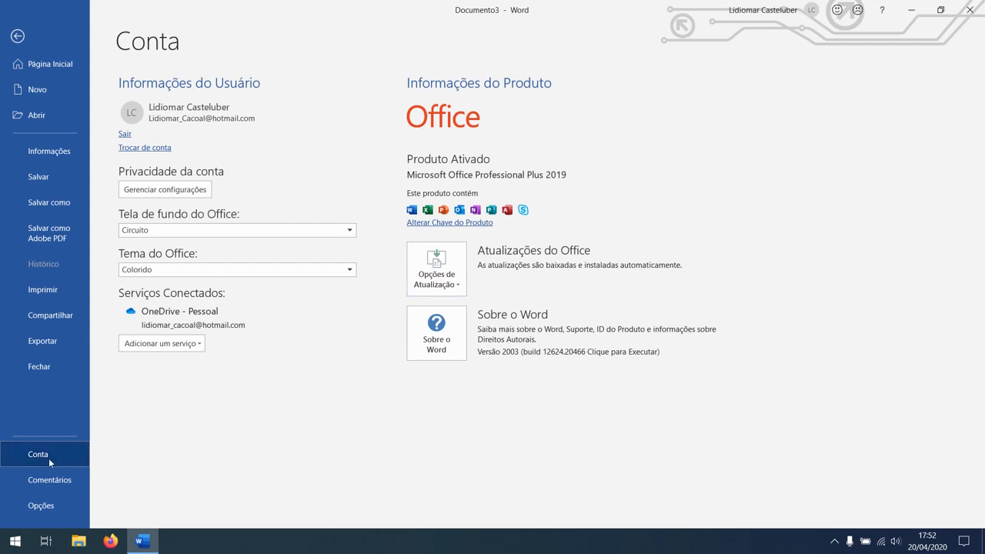
left_click(69, 478)
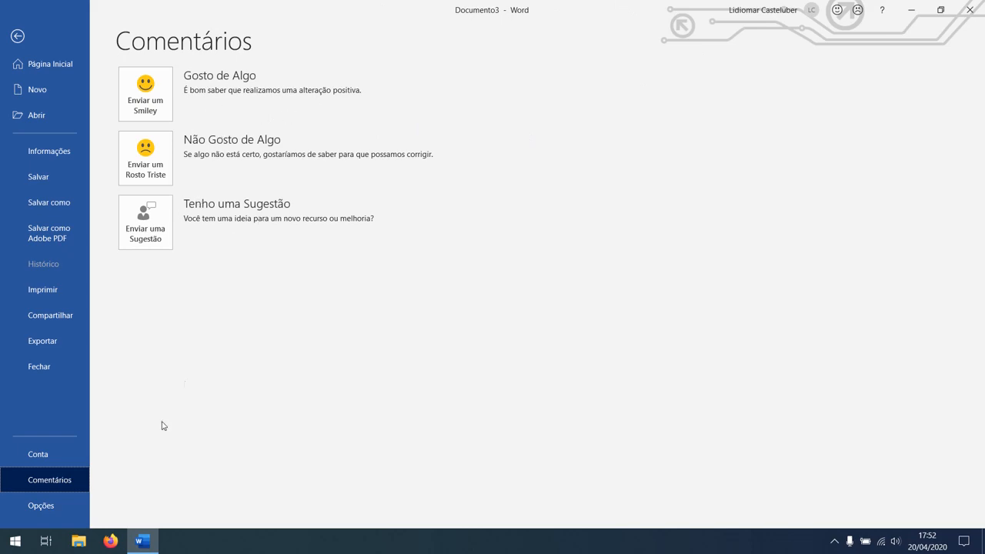
- Review Word's general options, including the available Office backgrounds and themes, and close the options with the current choices
left_click(70, 505)
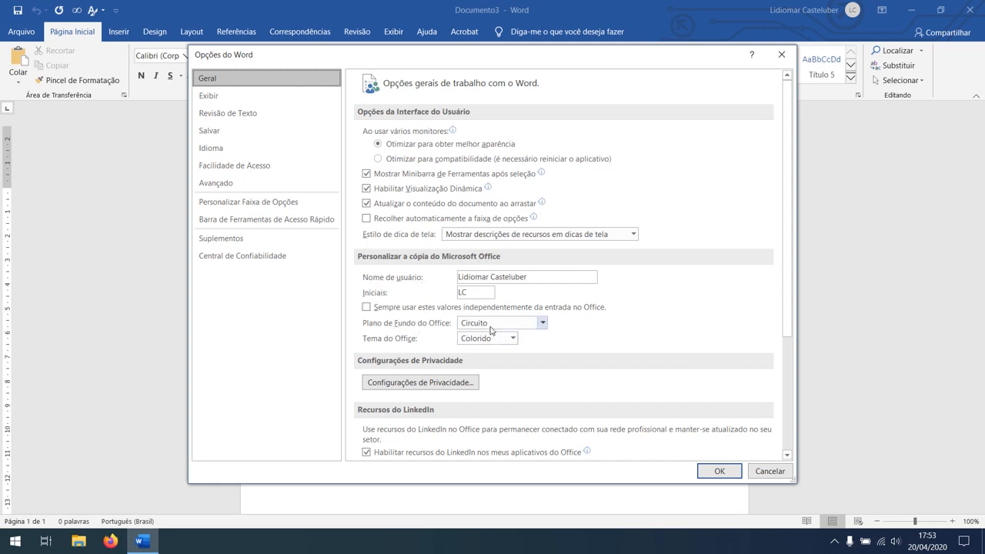
left_click(542, 323)
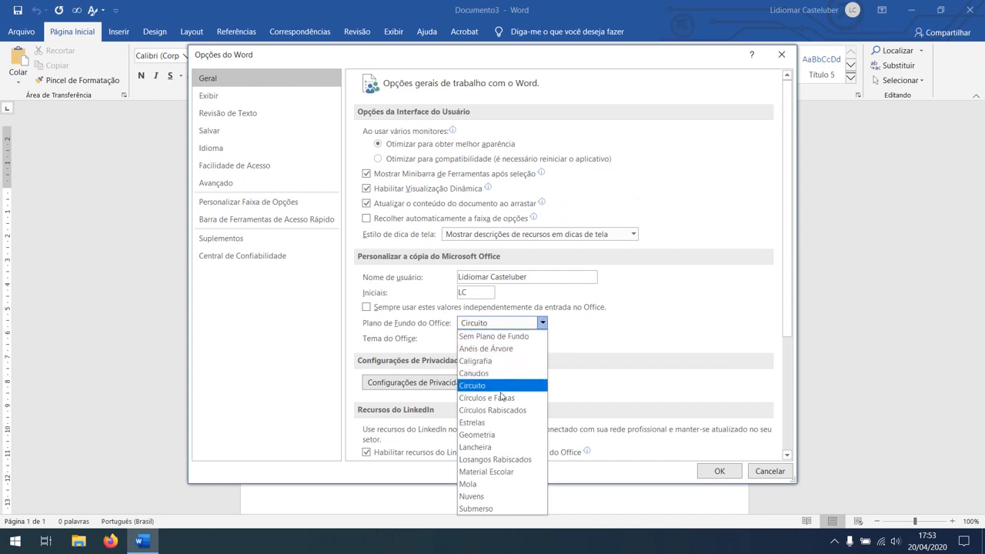
left_click(609, 327)
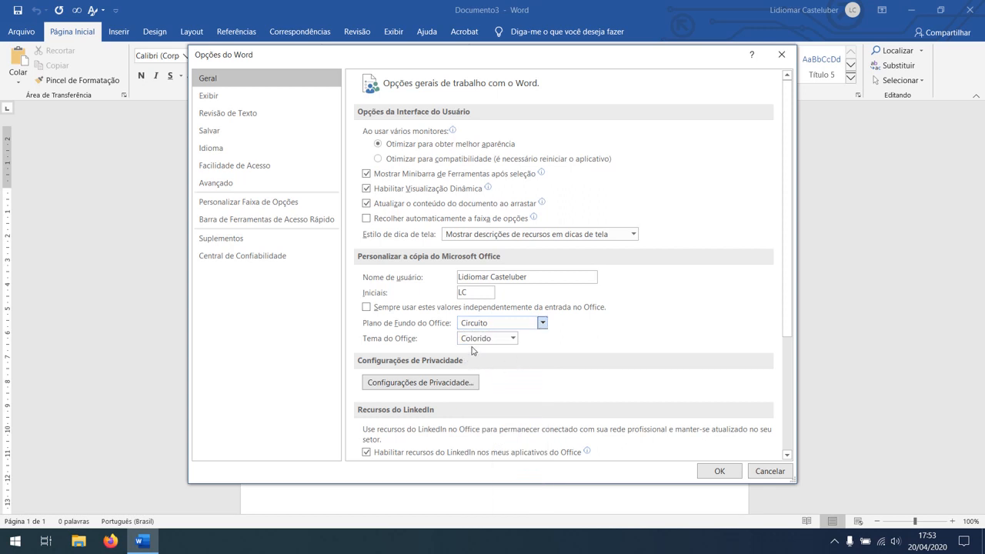
left_click(501, 339)
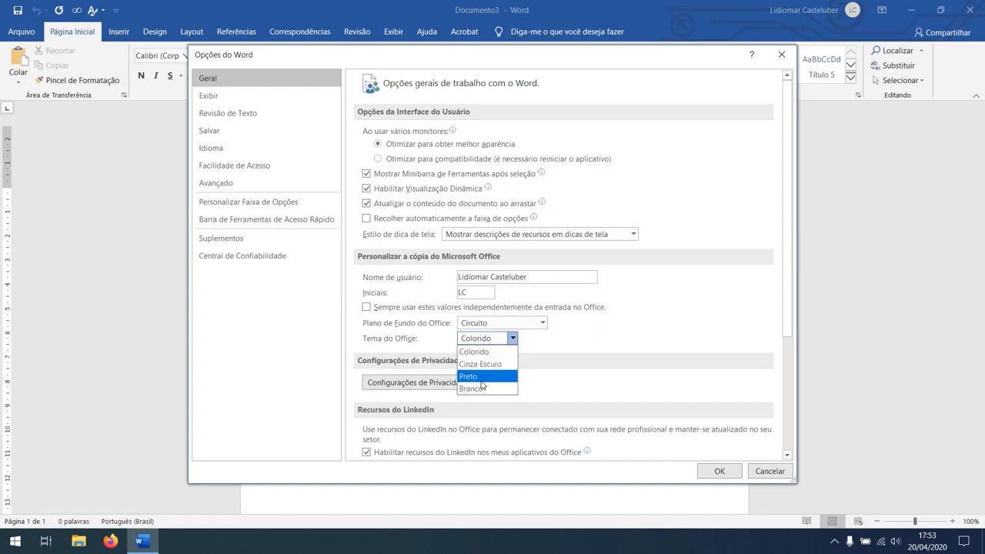
left_click(500, 341)
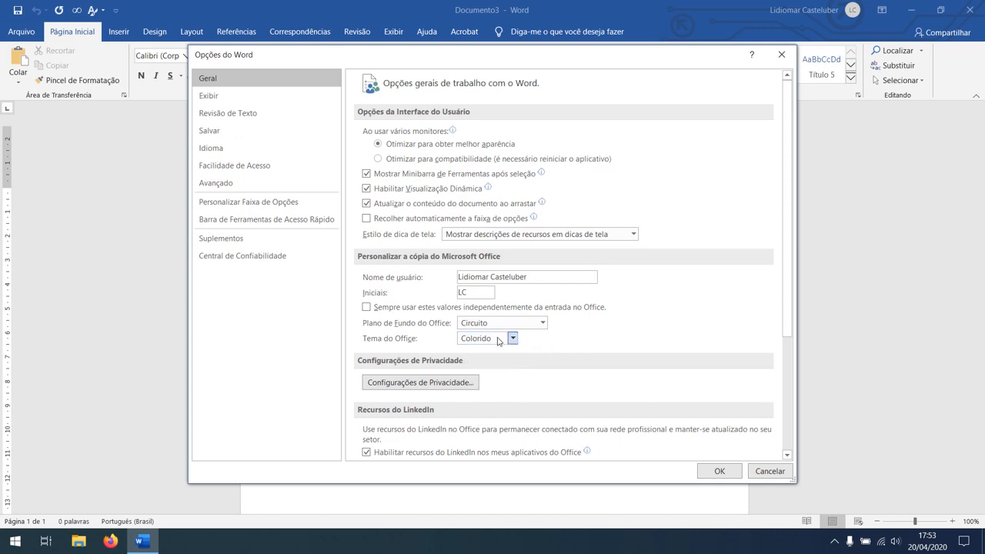
left_click(715, 471)
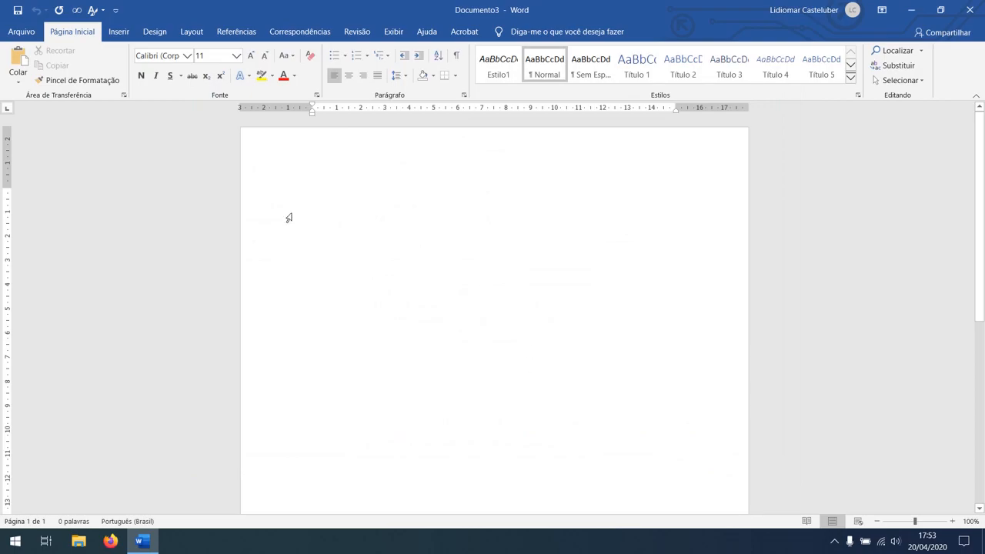
- Review the Save As locations and the file types available for saving on this PC, and return to the document without saving
left_click(4, 35)
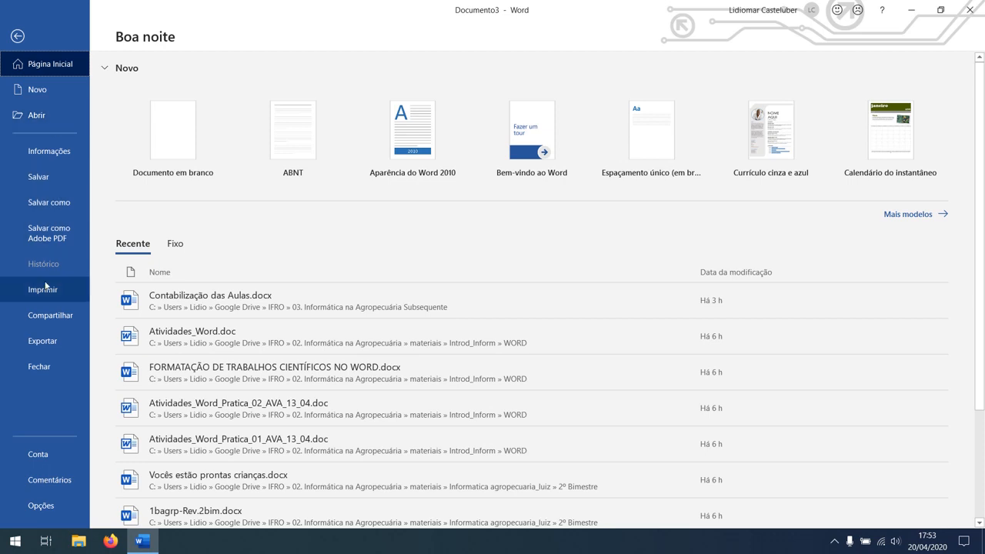
left_click(53, 210)
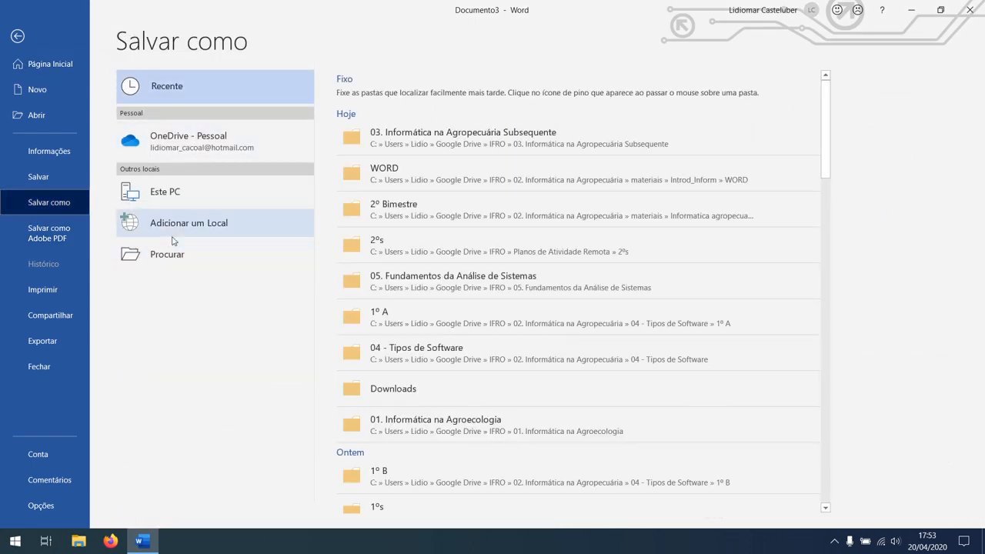
left_click(177, 197)
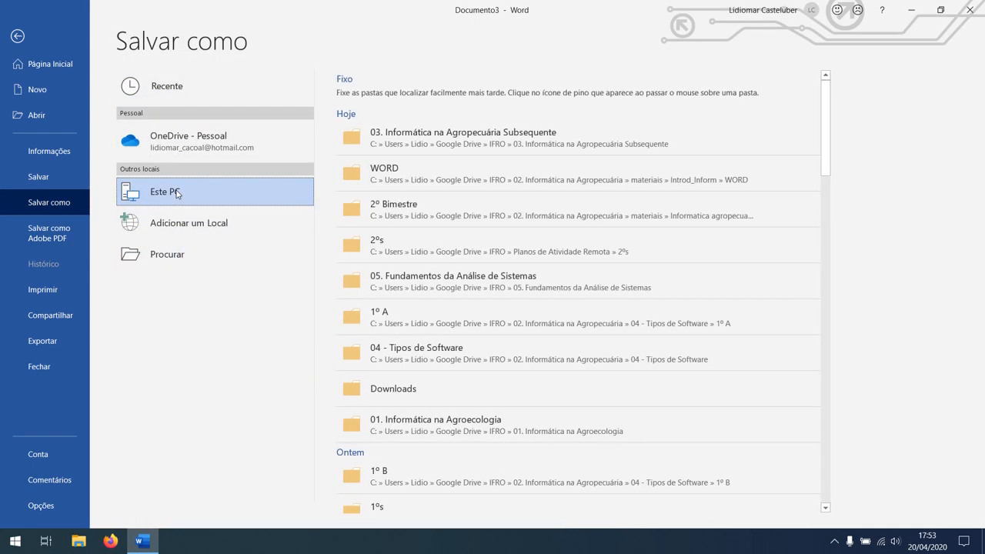
left_click(178, 194)
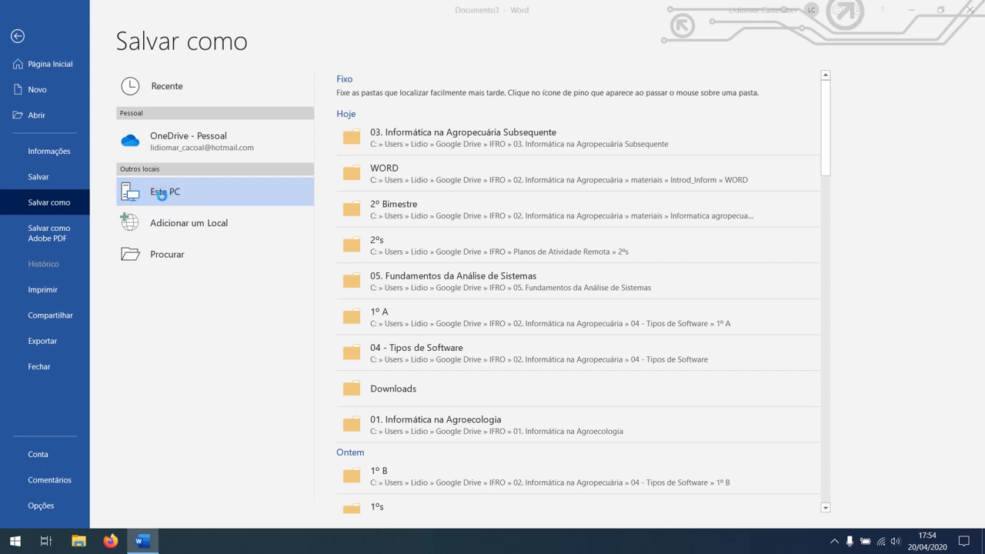
left_click(248, 239)
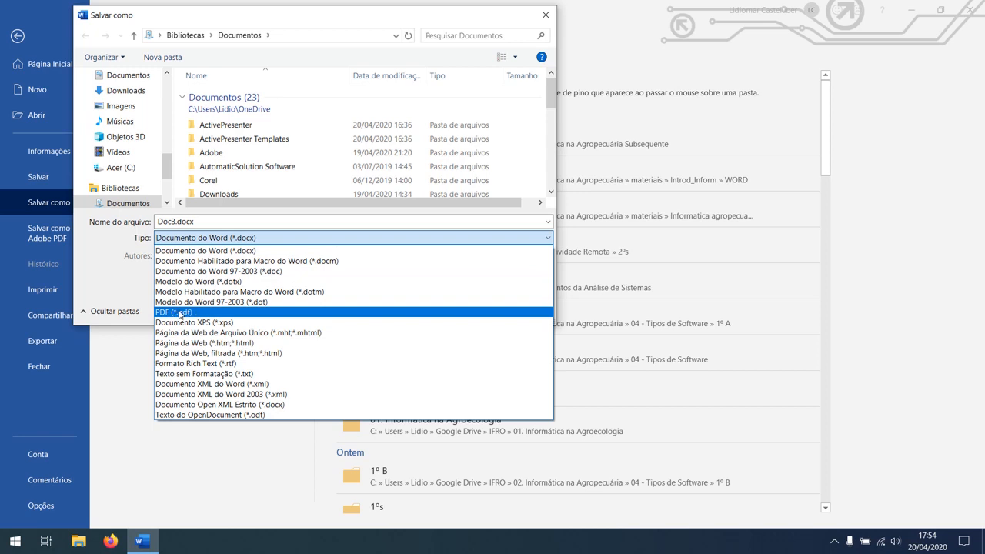
left_click(189, 250)
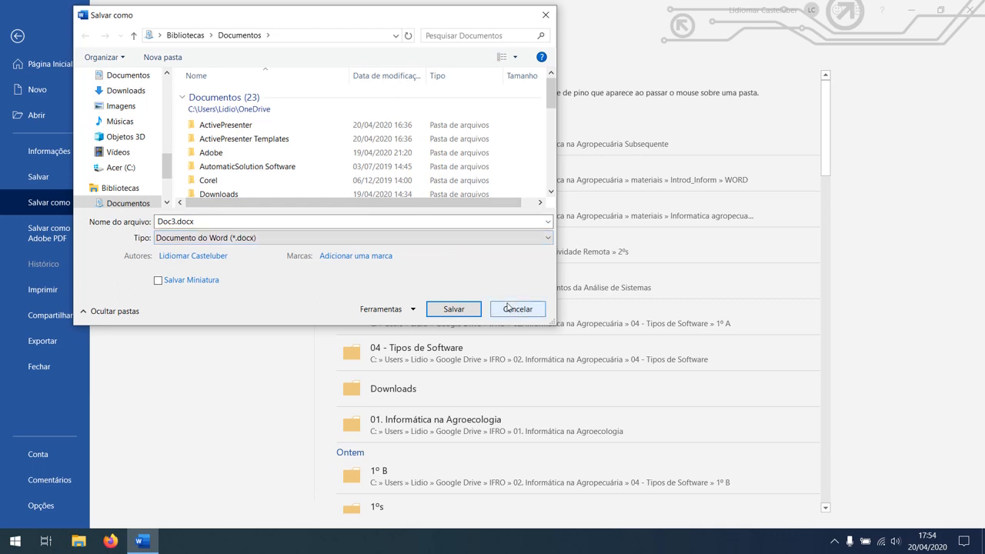
left_click(260, 242)
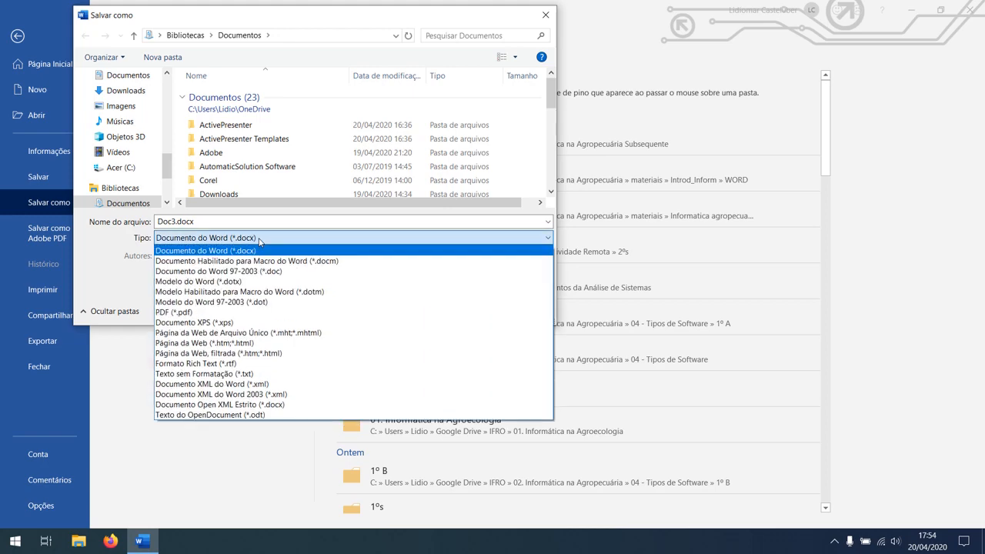
left_click(251, 252)
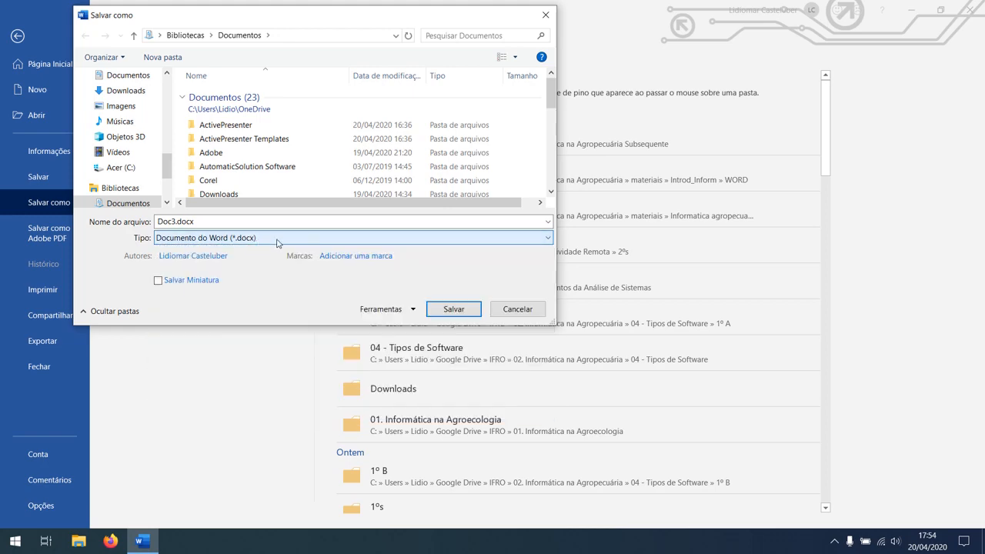
left_click(501, 311)
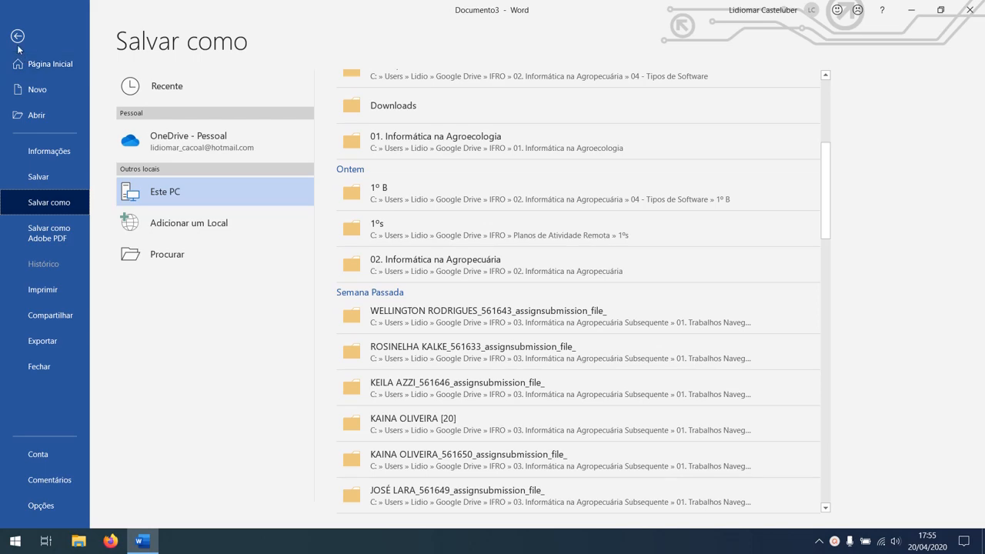
left_click(18, 40)
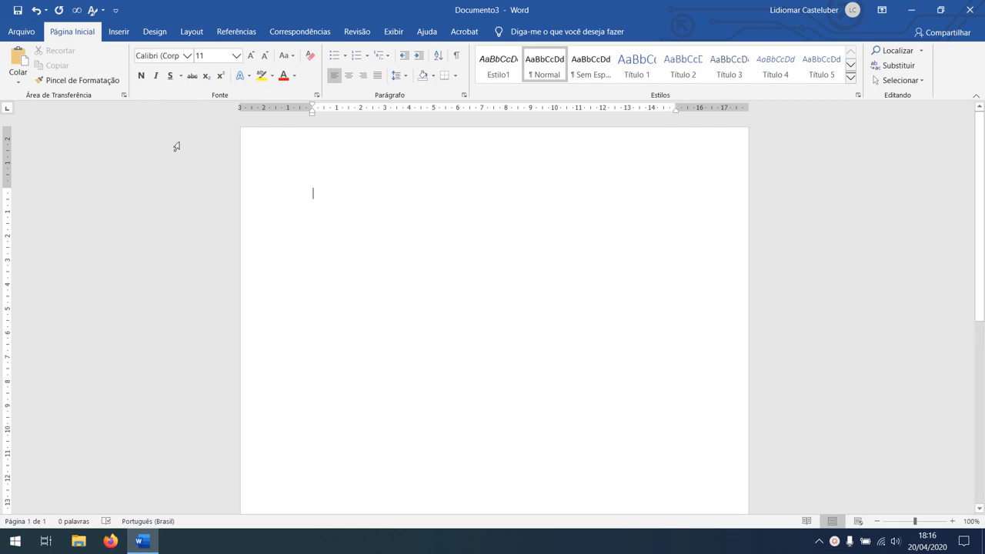
- Set the blank document's font to Arial, size 13
left_click(187, 55)
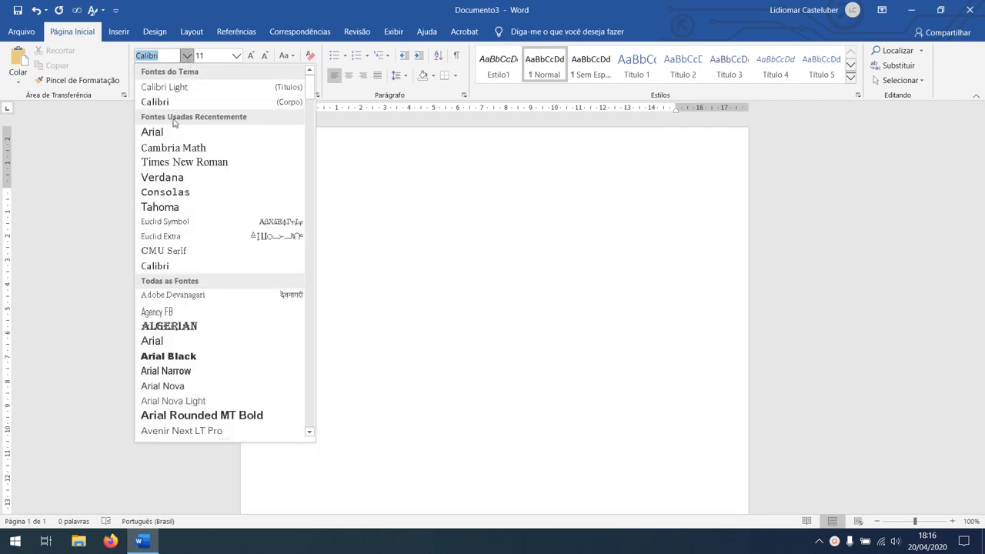
left_click(165, 131)
left_click(217, 56)
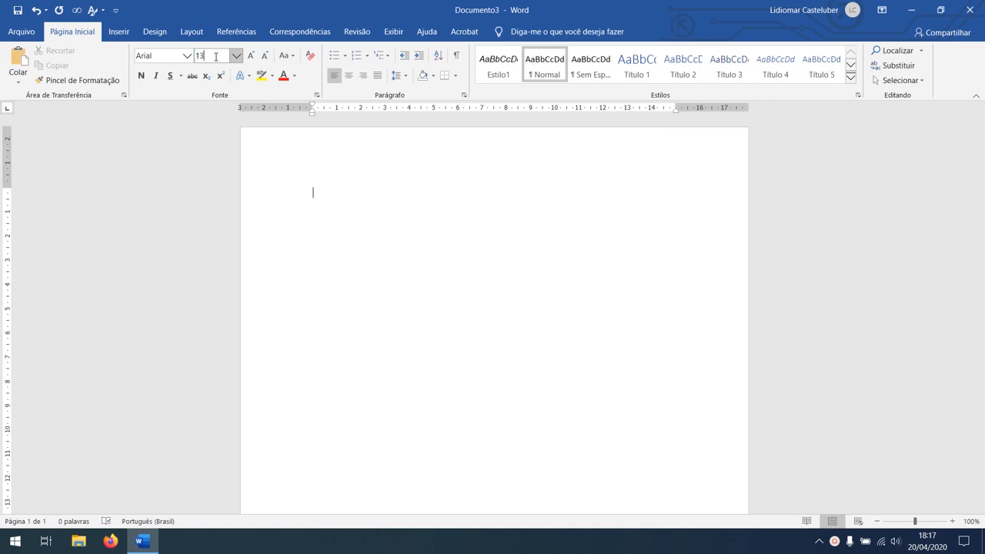
type("13")
key("Return")
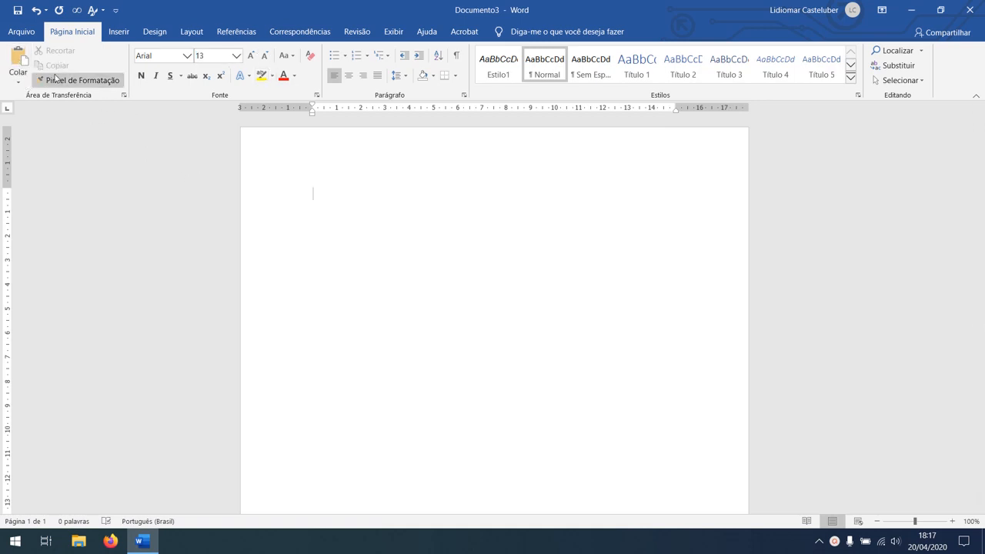
- Switch to Firefox and copy the introductory paragraph of the Wikipedia article "Agropecuária"
left_click(111, 540)
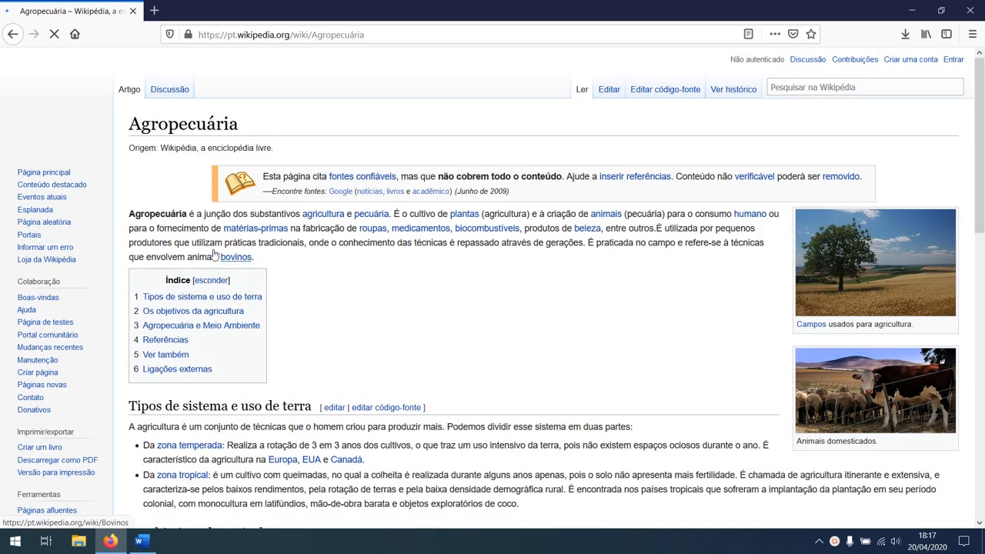
left_click_drag(129, 218, 267, 255)
key("ctrl+c")
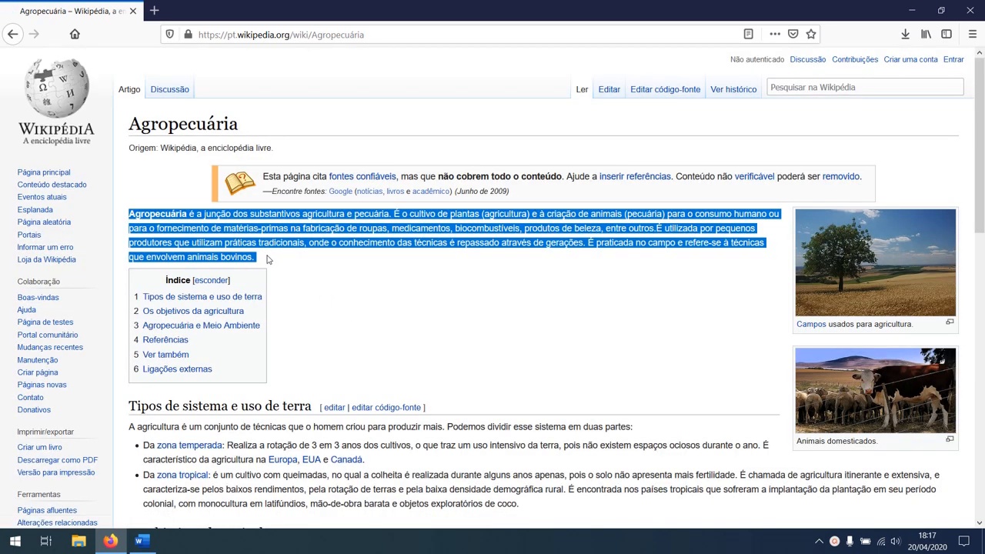
right_click(223, 237)
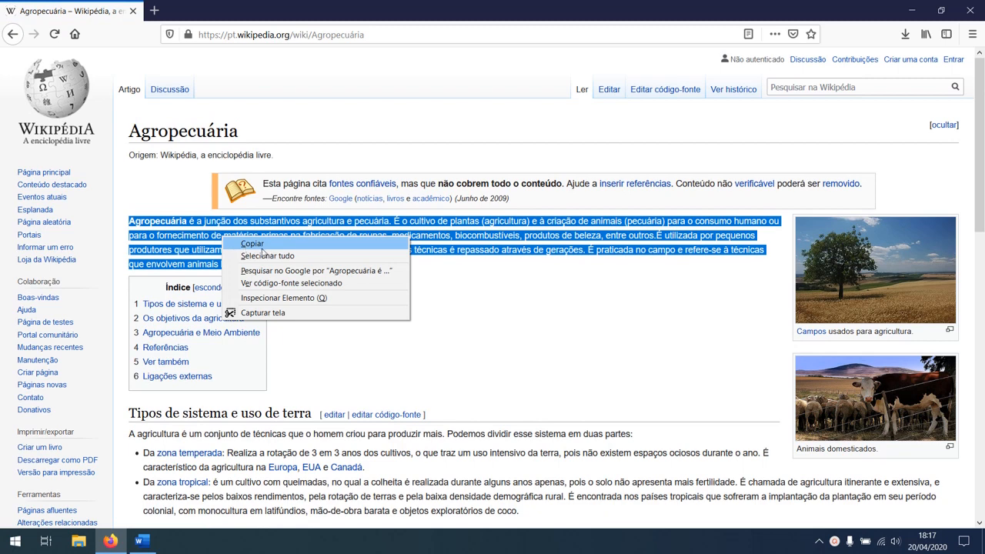
right_click(190, 233)
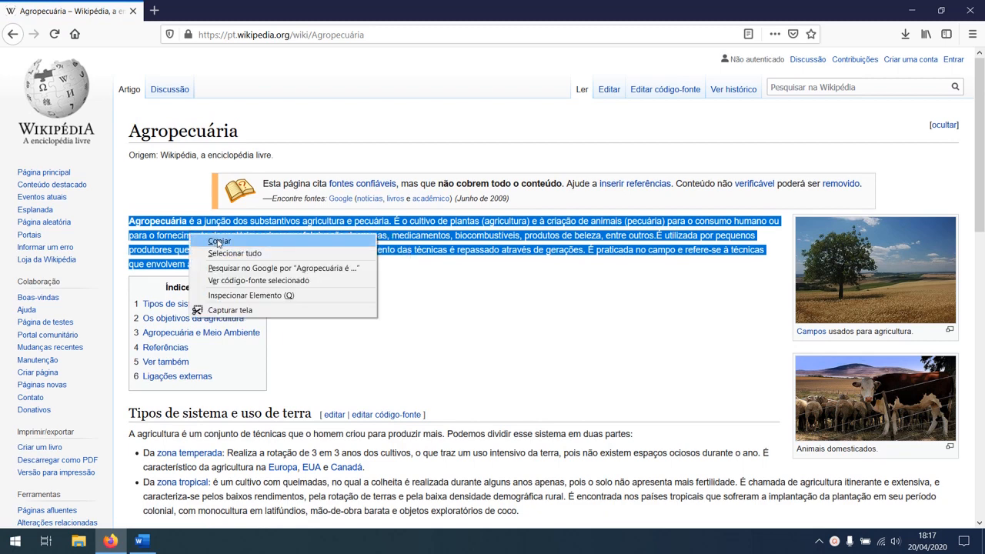
left_click(218, 242)
- Switch to Word, paste the copied paragraph keeping its source formatting, and compare it with the original on the Wikipedia page in Firefox
left_click(140, 542)
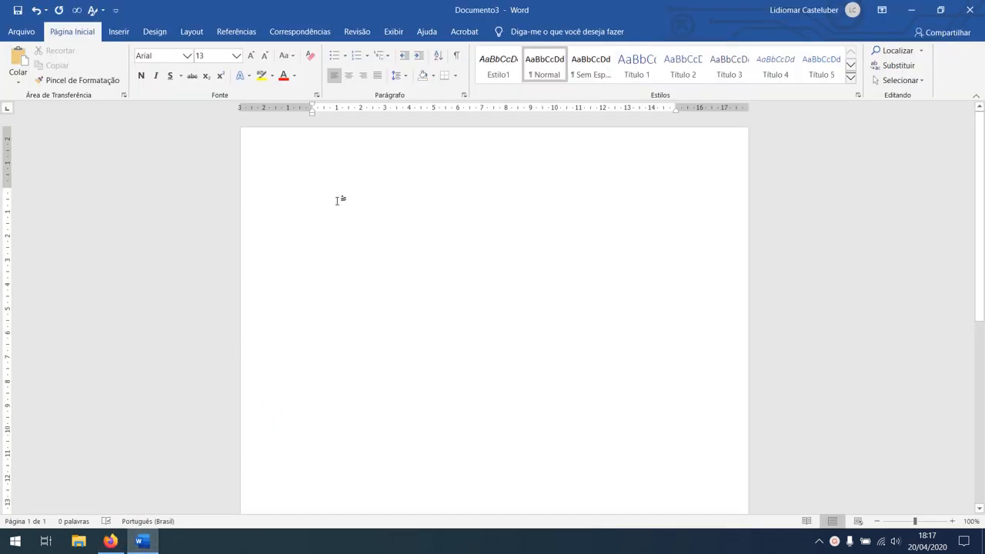
left_click(24, 78)
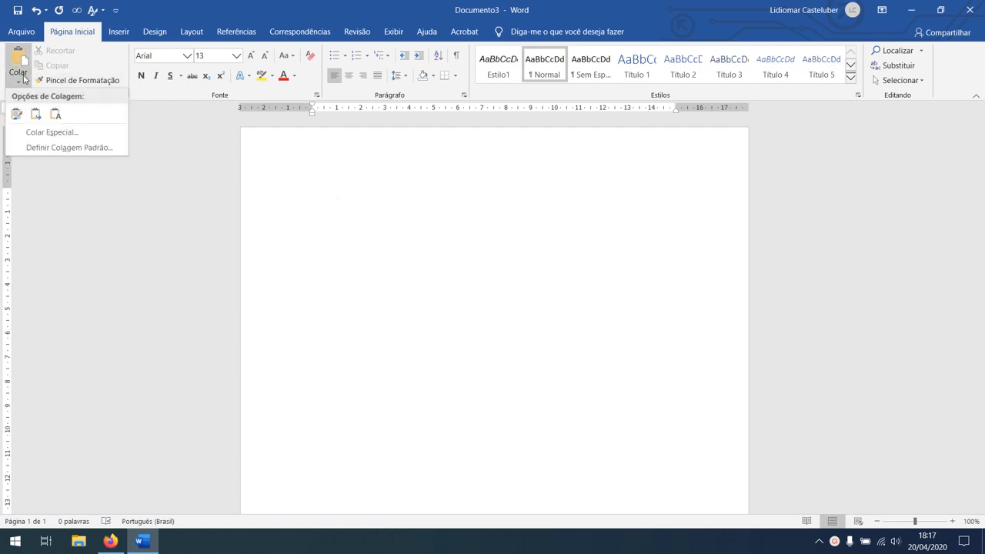
left_click(17, 115)
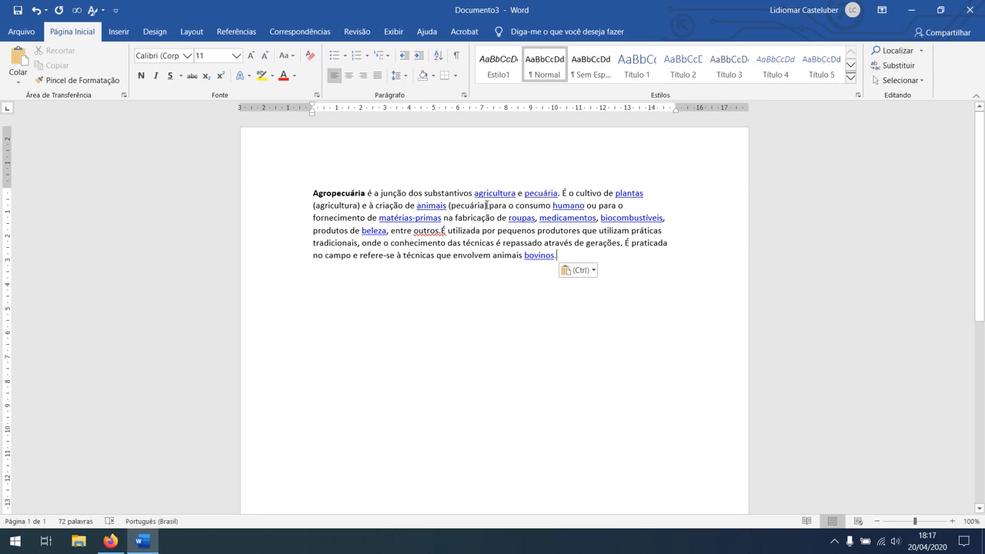
left_click(110, 541)
left_click(382, 341)
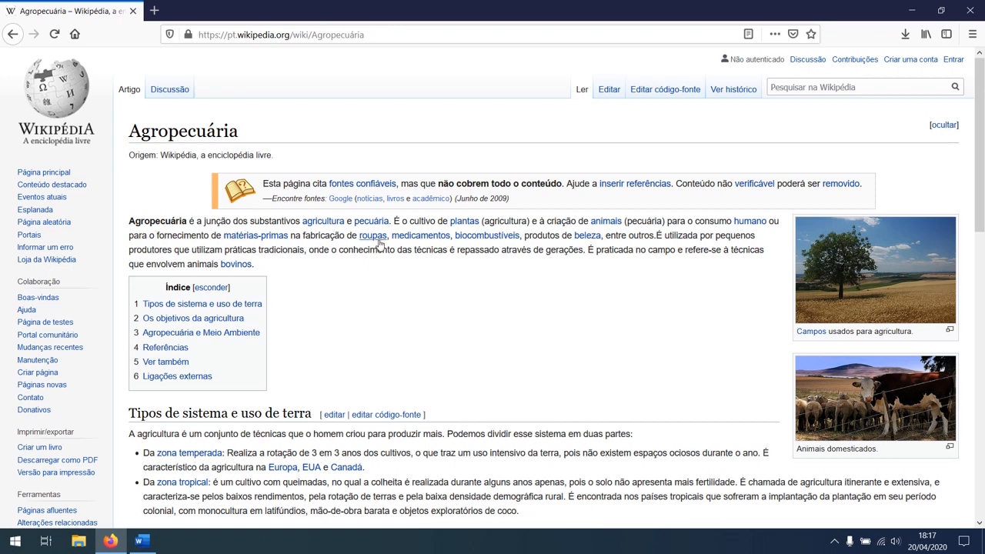
mouse_move(431, 242)
- Back in Word, paste the paragraph again below the first copy with merged formatting, leaving a blank line between them
left_click(143, 543)
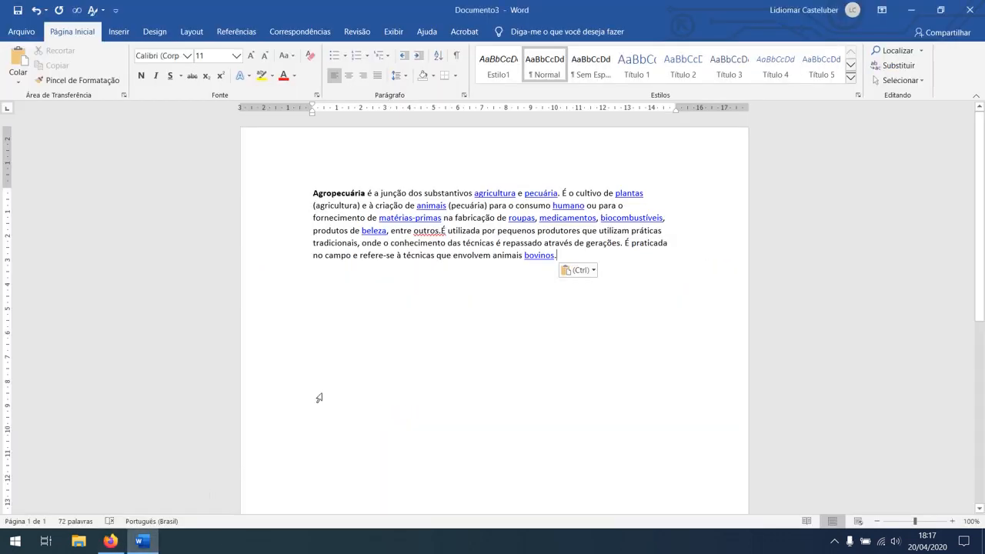
key("Return")
key("Return")
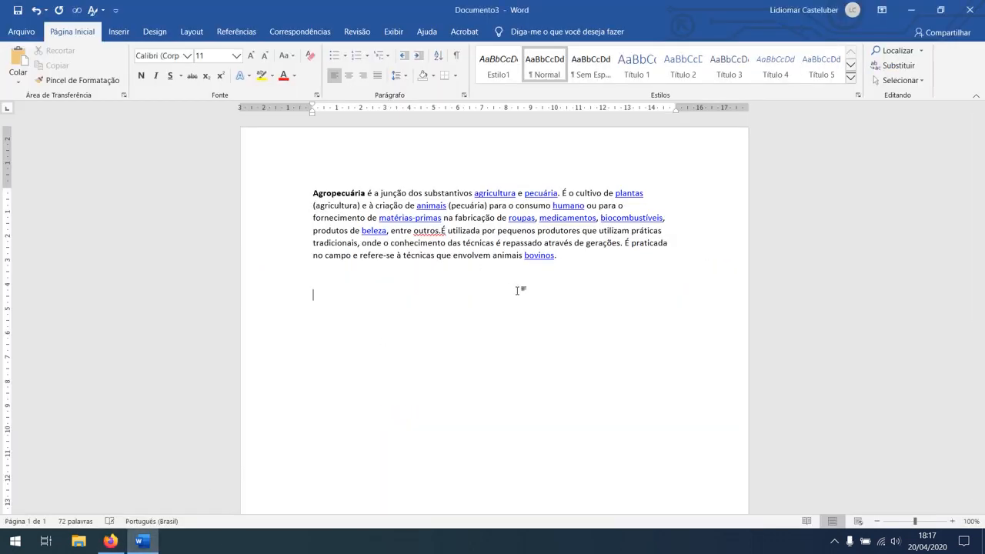
left_click(17, 84)
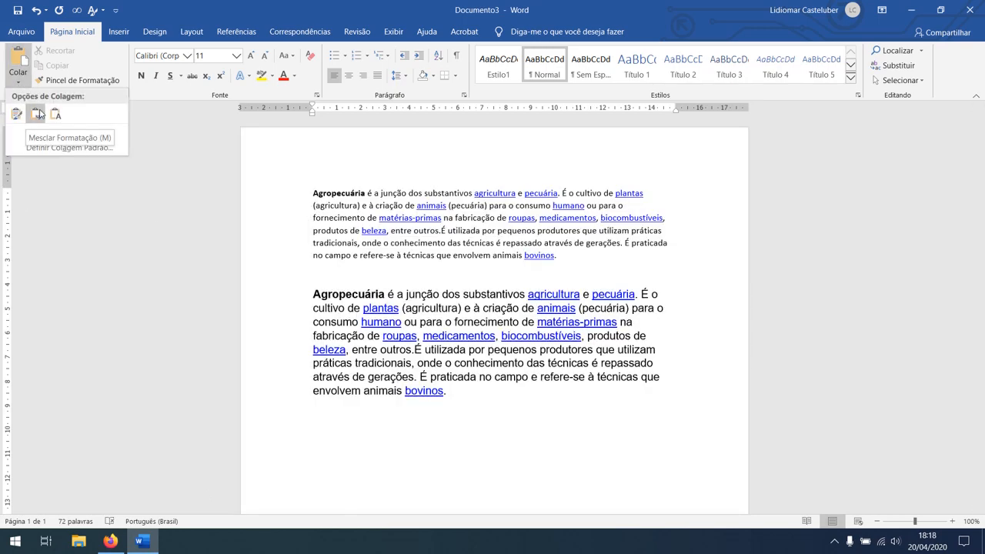
left_click(36, 114)
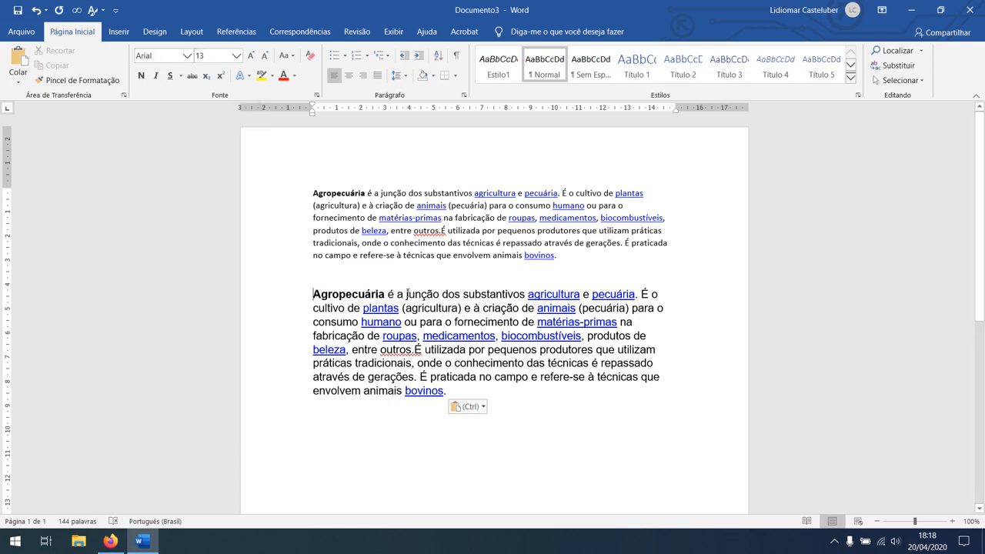
- Paste the paragraph a third time as text only, leaving a blank line below the merged-formatting copy
left_click_drag(408, 294, 521, 396)
key("ctrl+c")
left_click(521, 396)
key("Return")
key("Return")
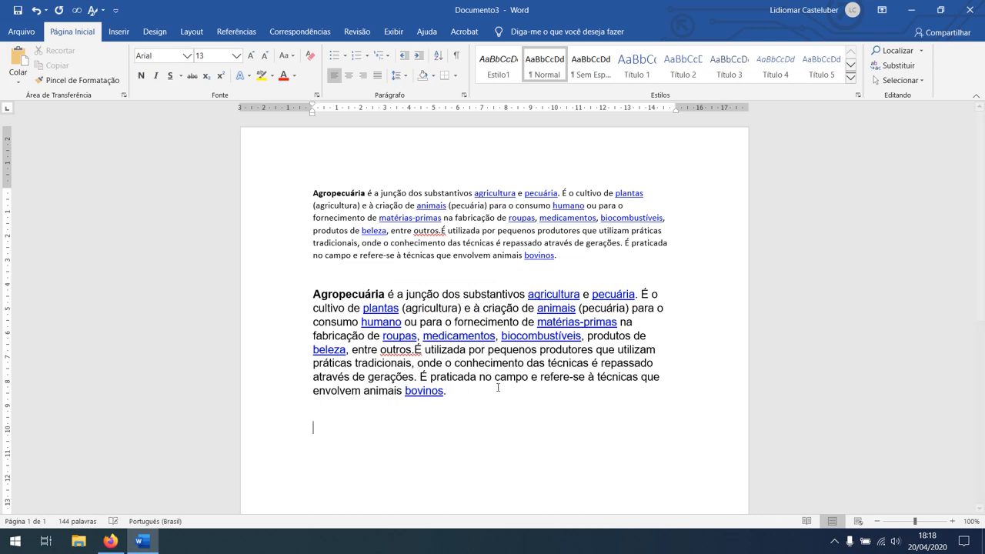
left_click(18, 77)
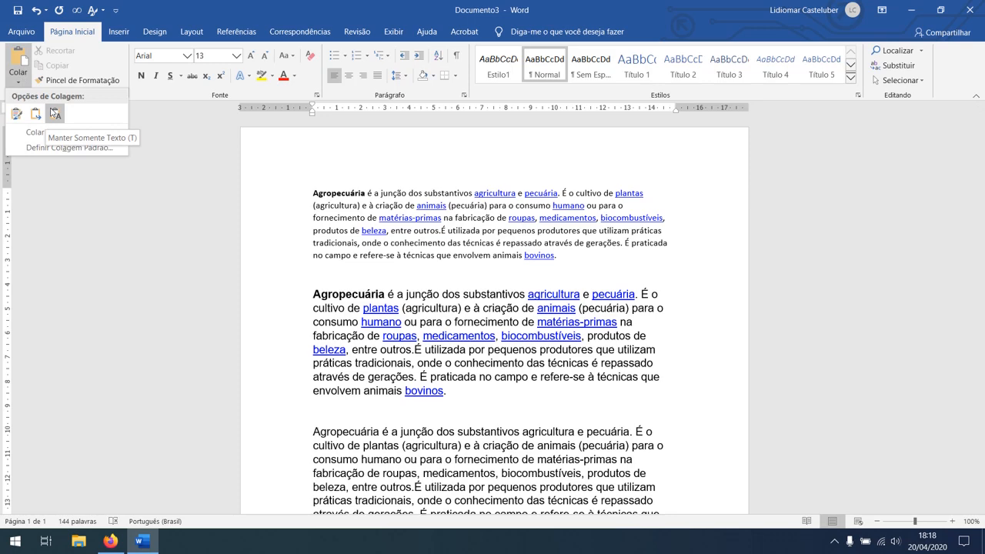
left_click(53, 113)
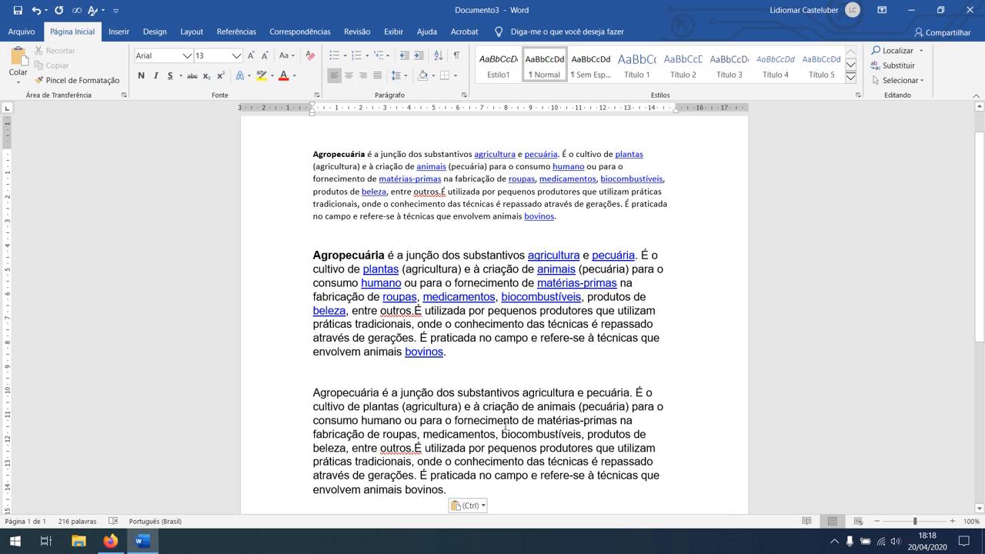
- Paste the paragraph a fourth time with the default paste, leaving a blank line below the text-only copy
scroll(505, 426, "down", 1)
key("Return")
key("Return")
scroll(381, 356, "down", 5)
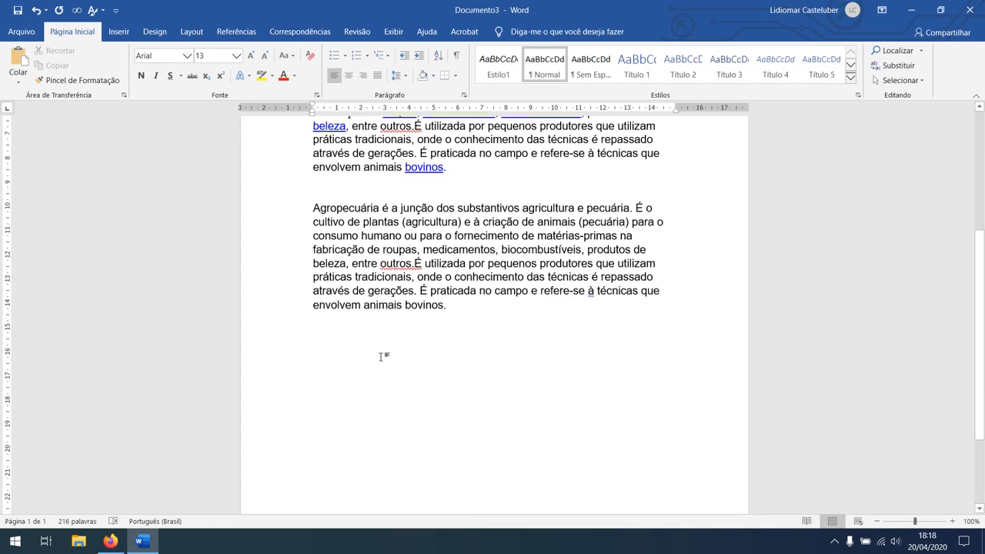
right_click(381, 353)
left_click(334, 351)
left_click(17, 81)
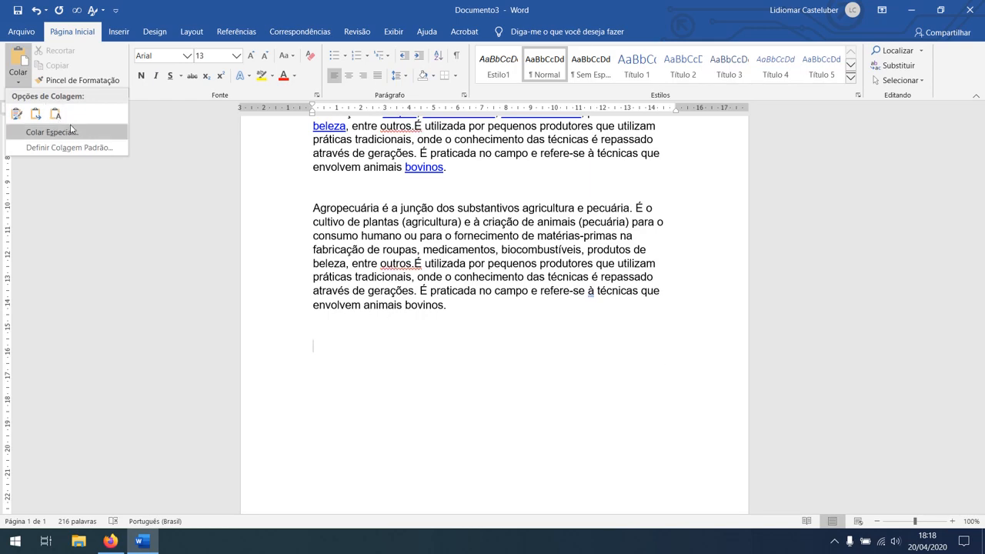
left_click(387, 352)
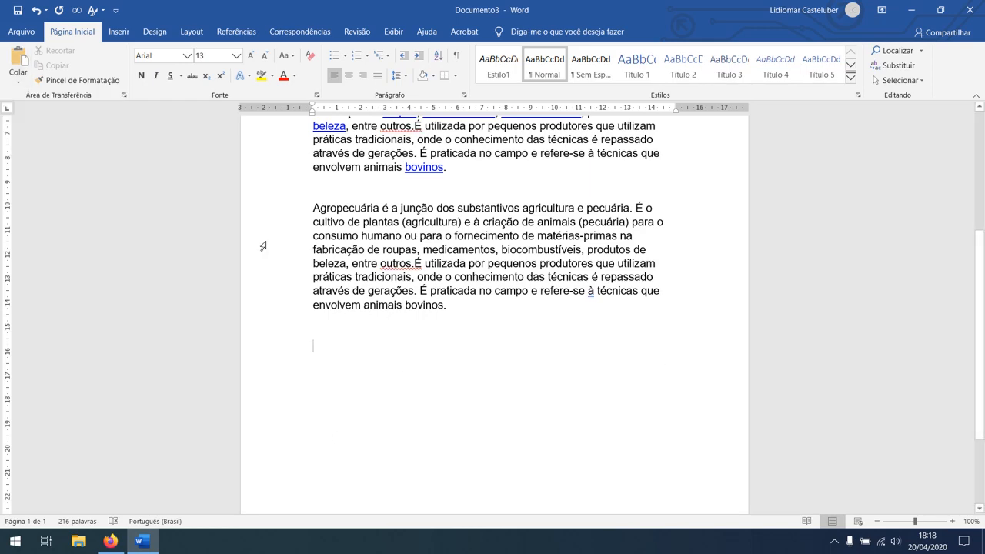
scroll(340, 405, "up", 4)
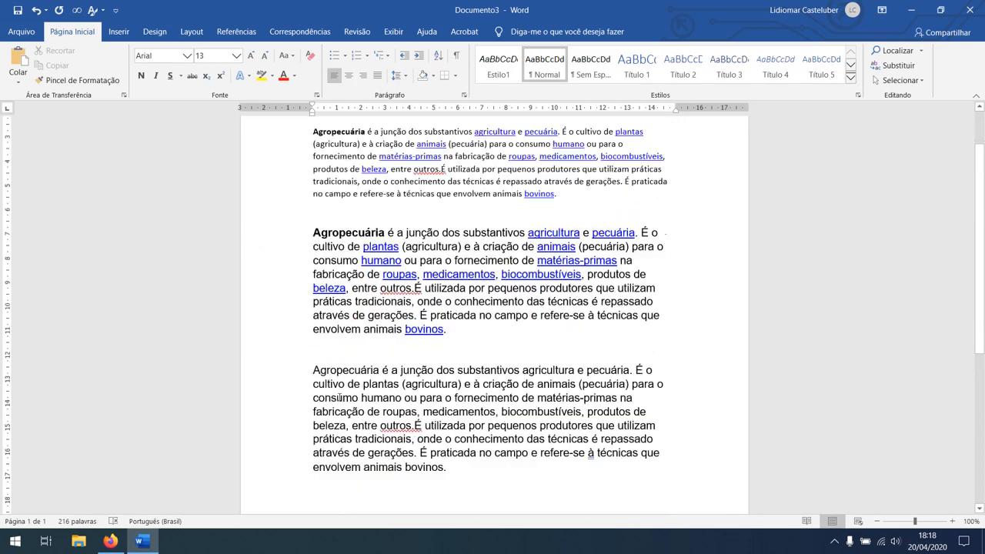
scroll(338, 397, "down", 2)
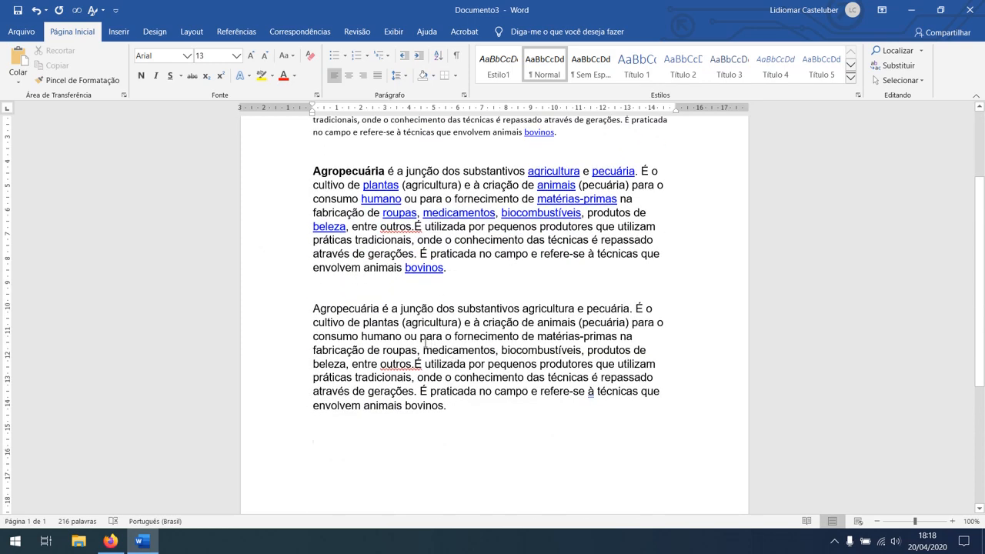
key("ctrl+v")
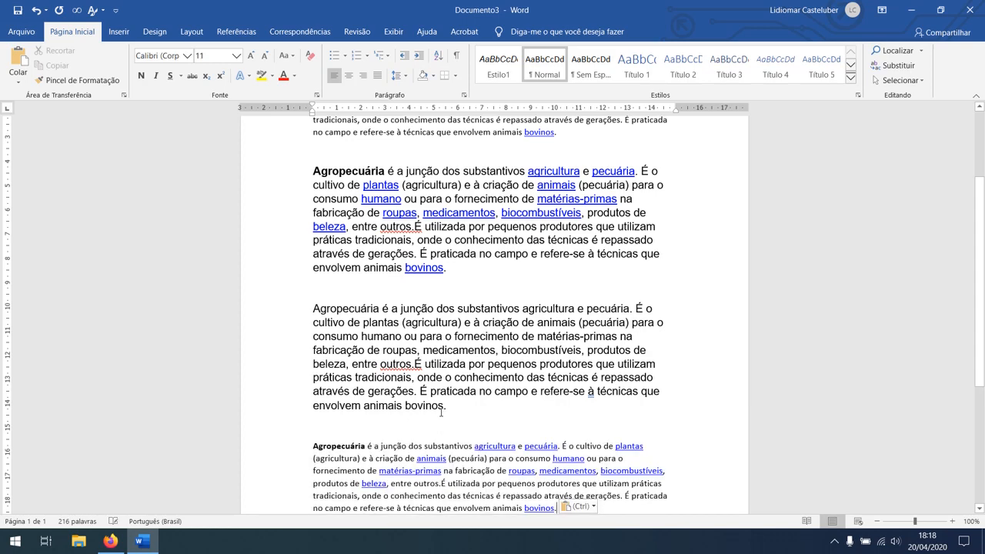
- Review the available paste options and convert the newly pasted fourth copy to text only
scroll(441, 402, "down", 3)
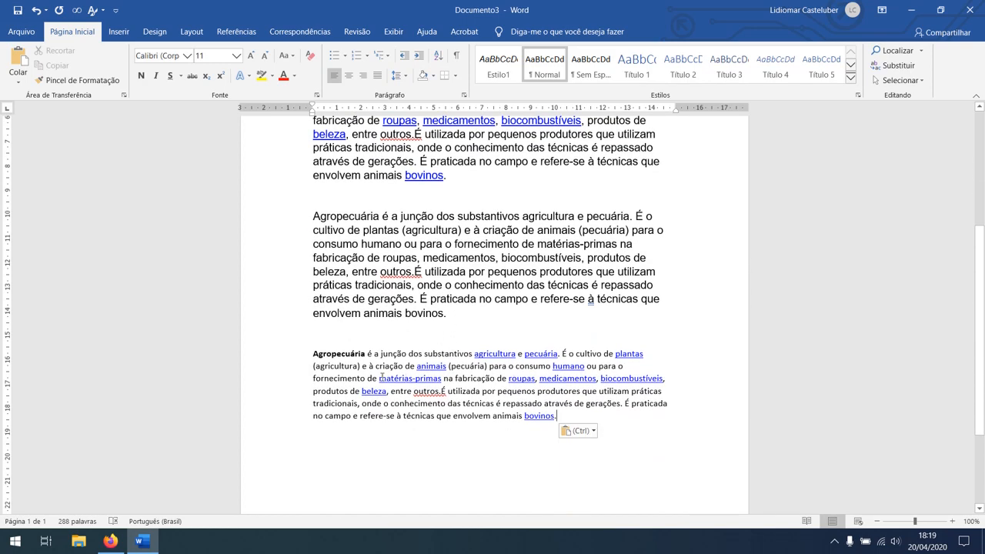
scroll(382, 377, "up", 1)
left_click(18, 81)
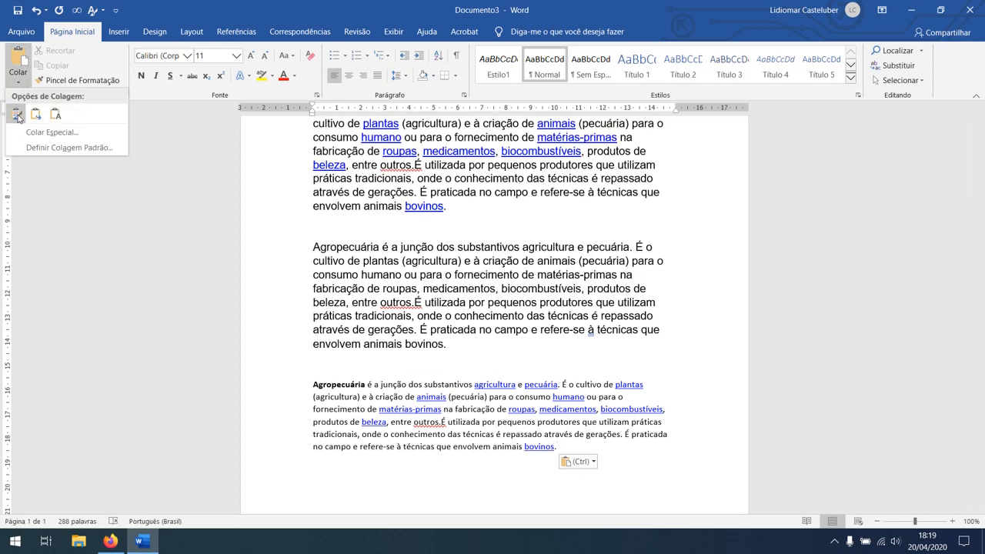
scroll(363, 315, "down", 1)
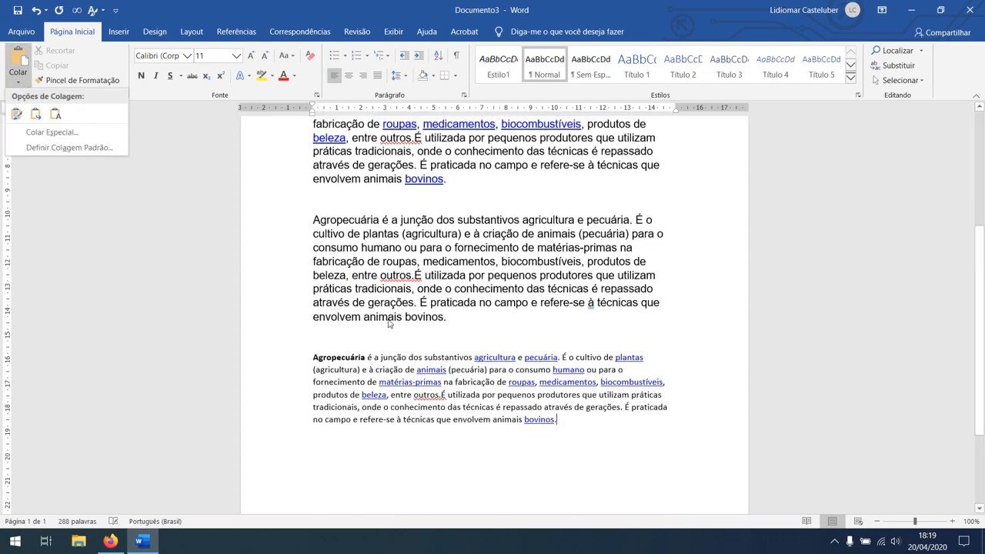
key("Escape")
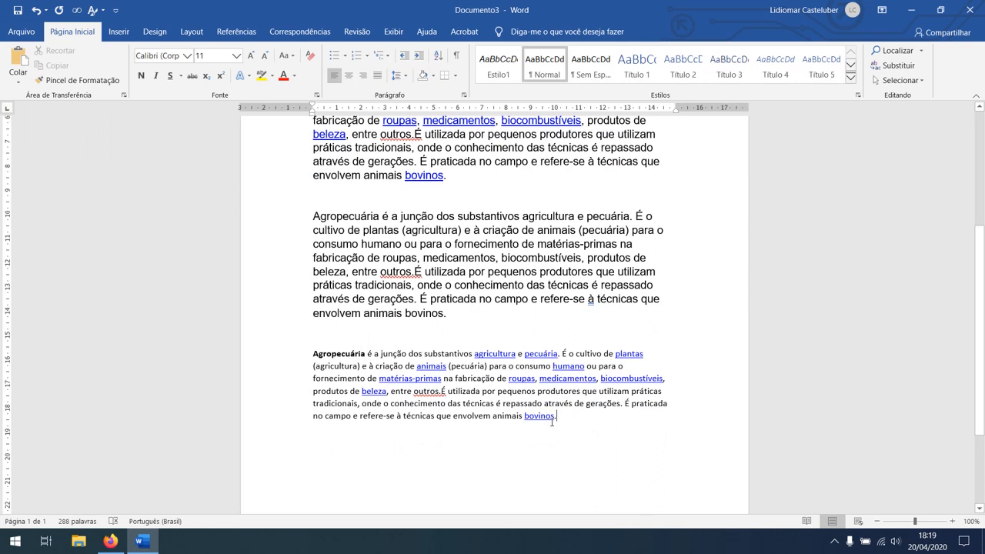
left_click_drag(568, 413, 378, 378)
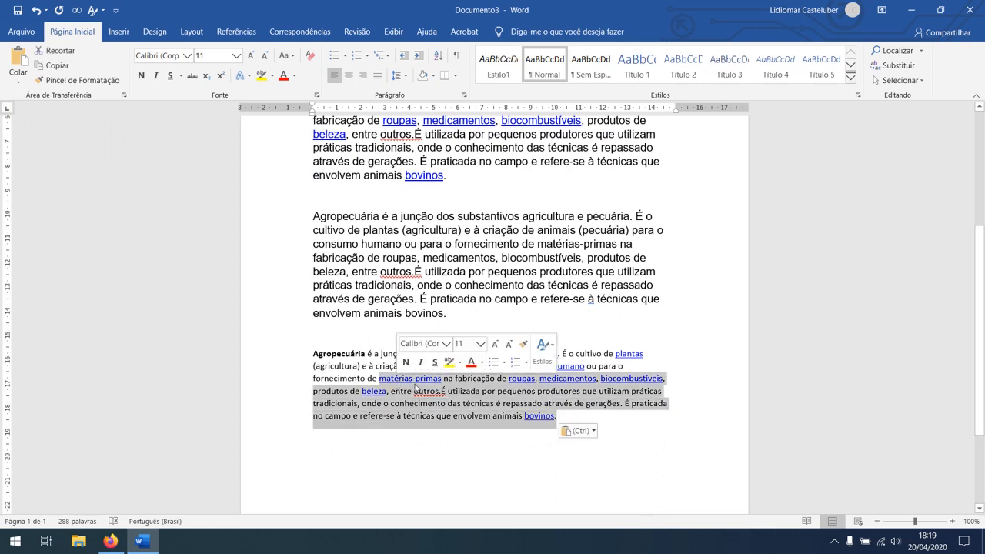
left_click(572, 417)
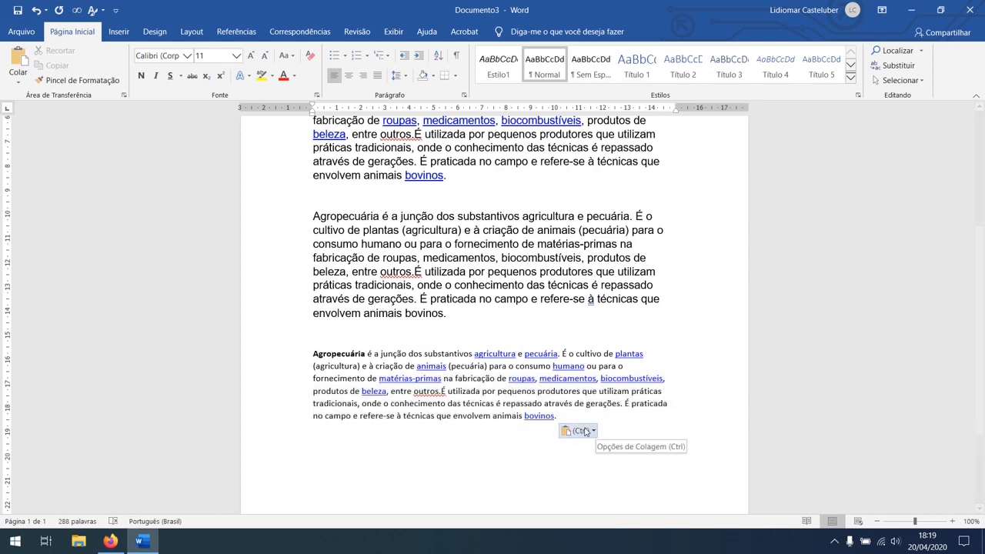
left_click(578, 431)
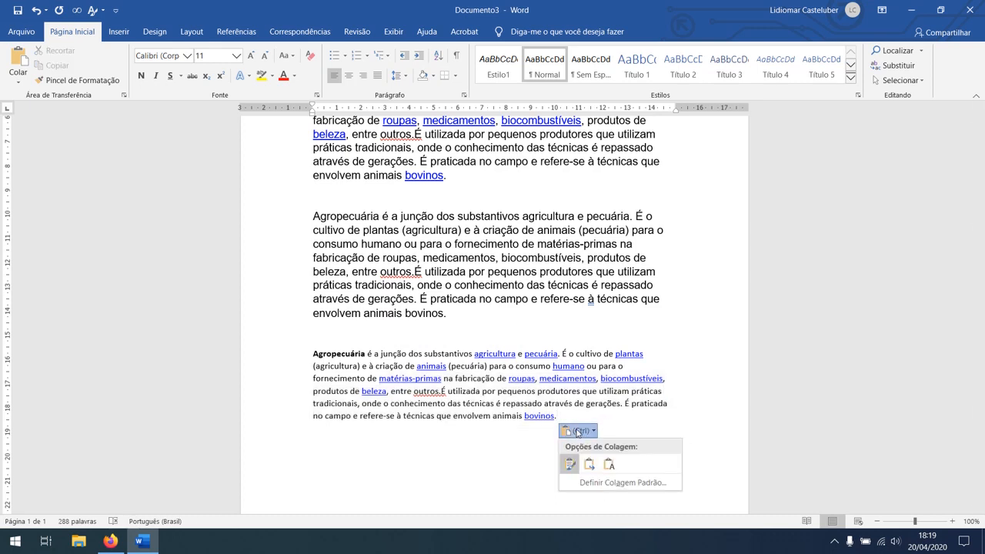
left_click(614, 465)
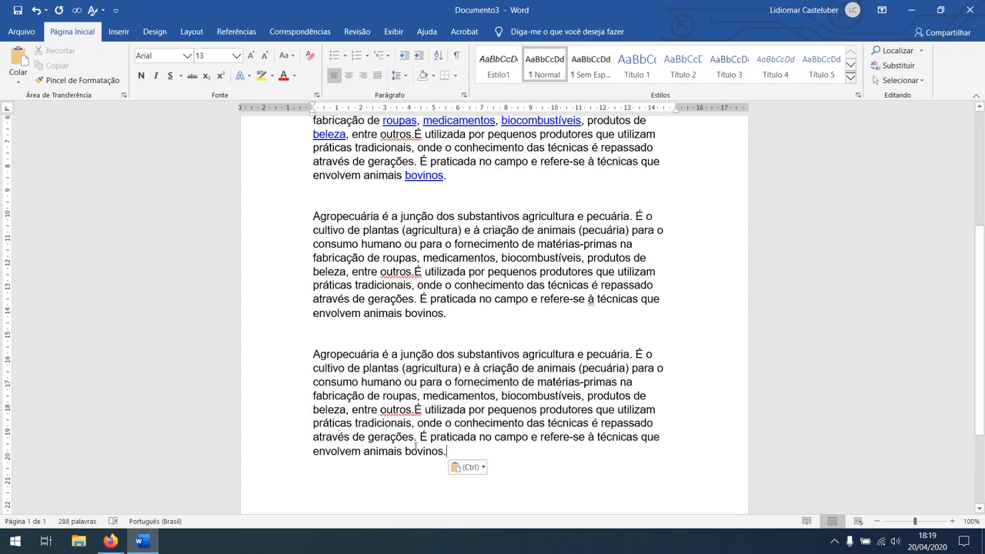
- Delete the first three copies of the paragraph and the leading blank line, keeping only the last text-only copy
left_click_drag(457, 451, 327, 339)
left_click(405, 396)
scroll(450, 329, "up", 5)
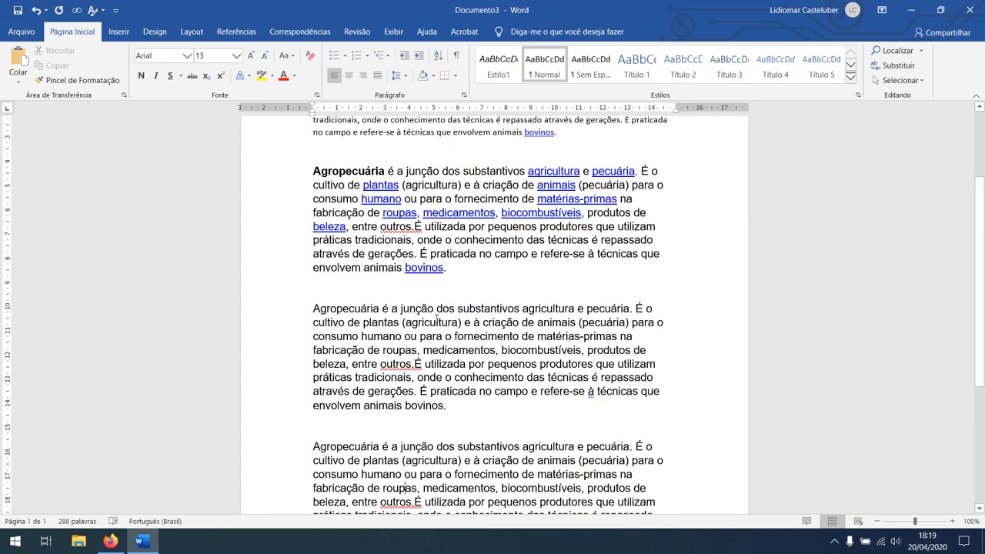
left_click_drag(448, 360, 313, 158)
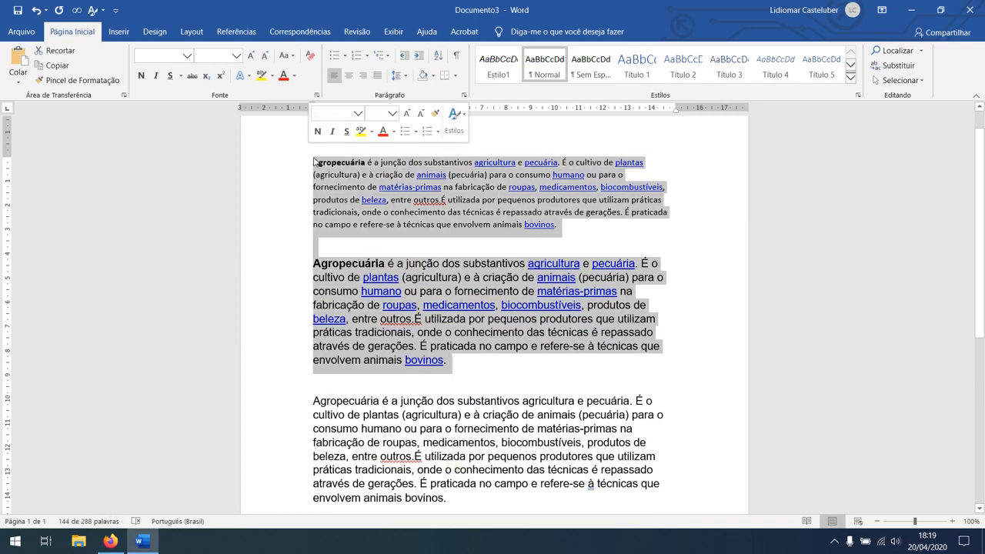
key("Delete")
left_click_drag(449, 281, 314, 161)
key("Delete")
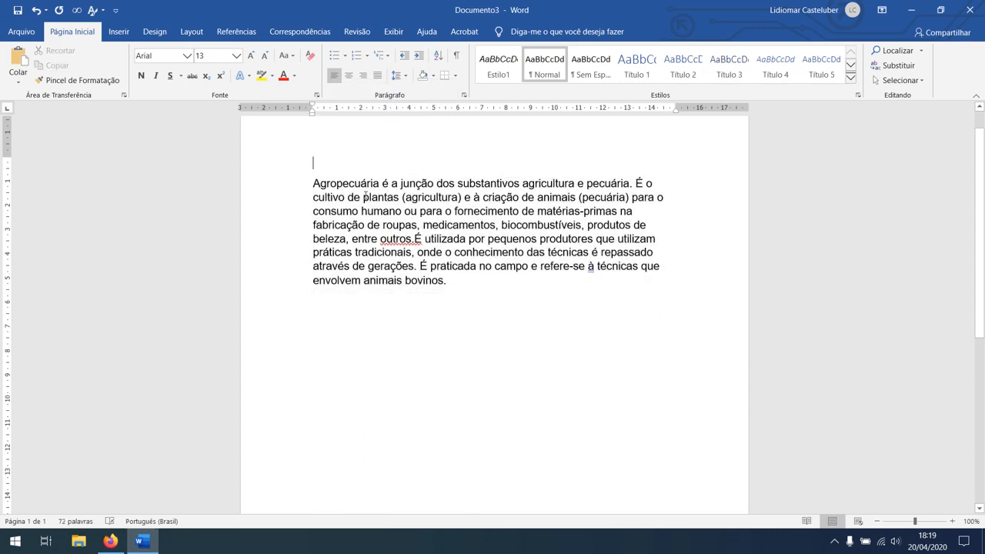
key("Delete")
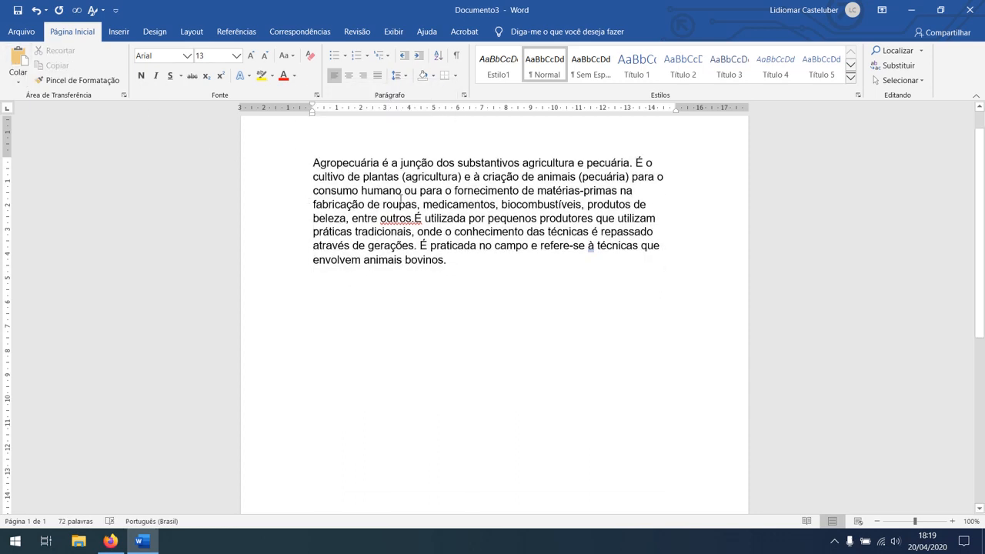
- Copy the passage from "É utilizada" to "bovinos." and paste it below the paragraph, leaving a blank line between them
left_click_drag(458, 261, 423, 221)
key("ctrl+c")
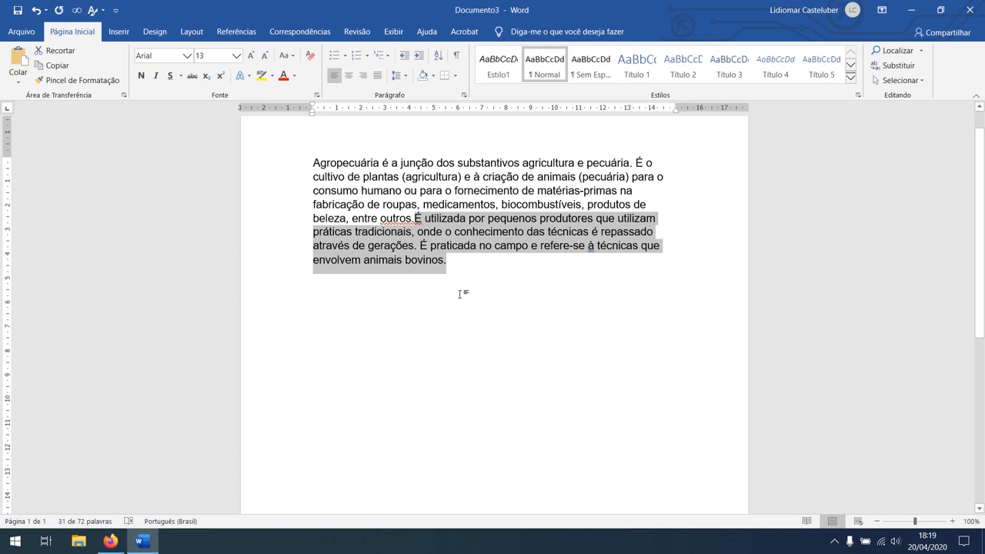
left_click(480, 263)
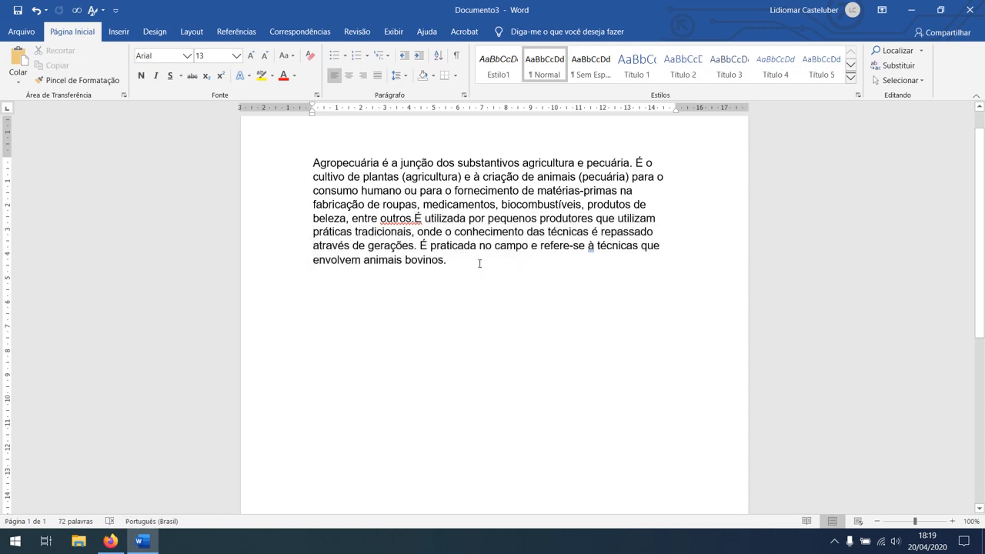
key("ctrl+z")
left_click(18, 60)
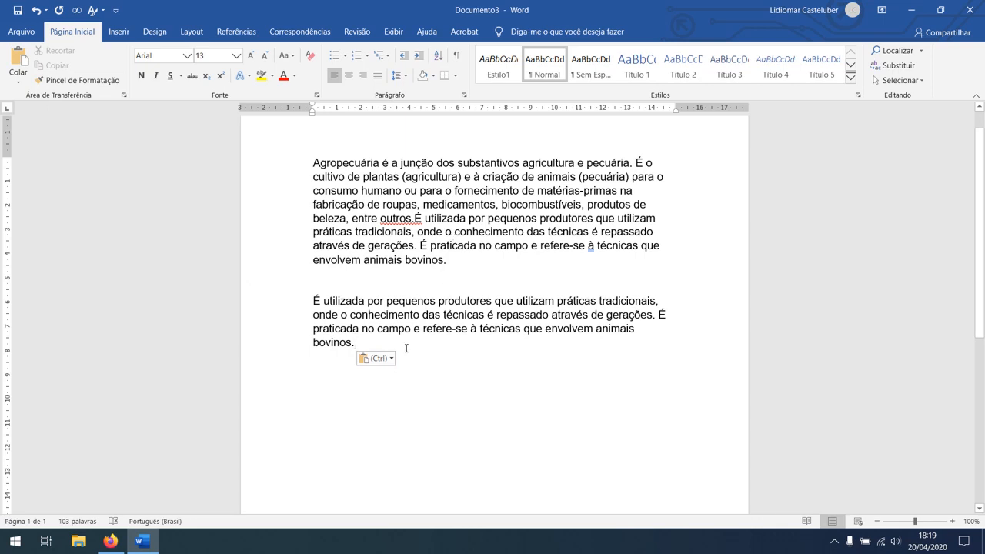
- Cut the passage from "É utilizada" to "bovinos." out of the first paragraph and paste it below the existing copy
left_click_drag(470, 263, 414, 219)
key("ctrl+c")
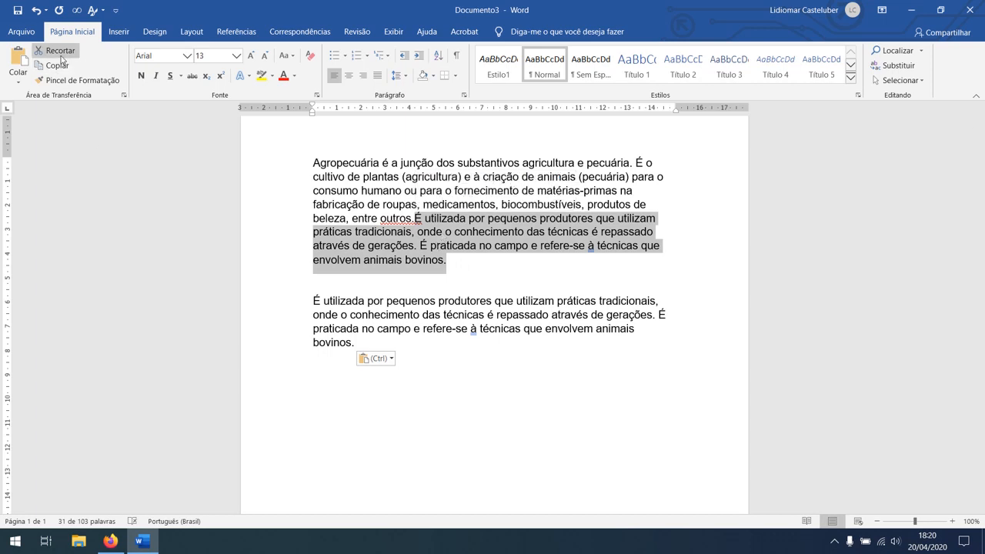
left_click(62, 51)
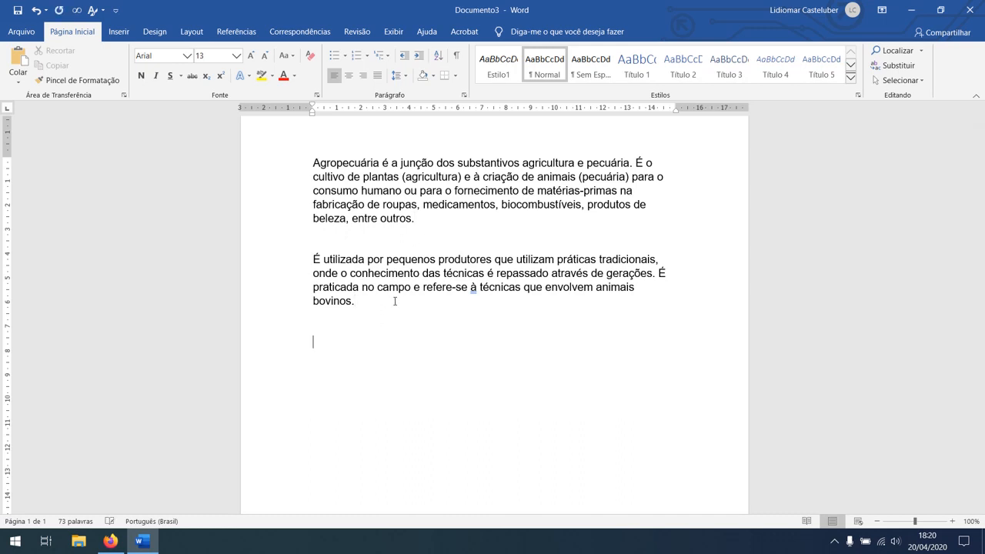
key("ctrl+v")
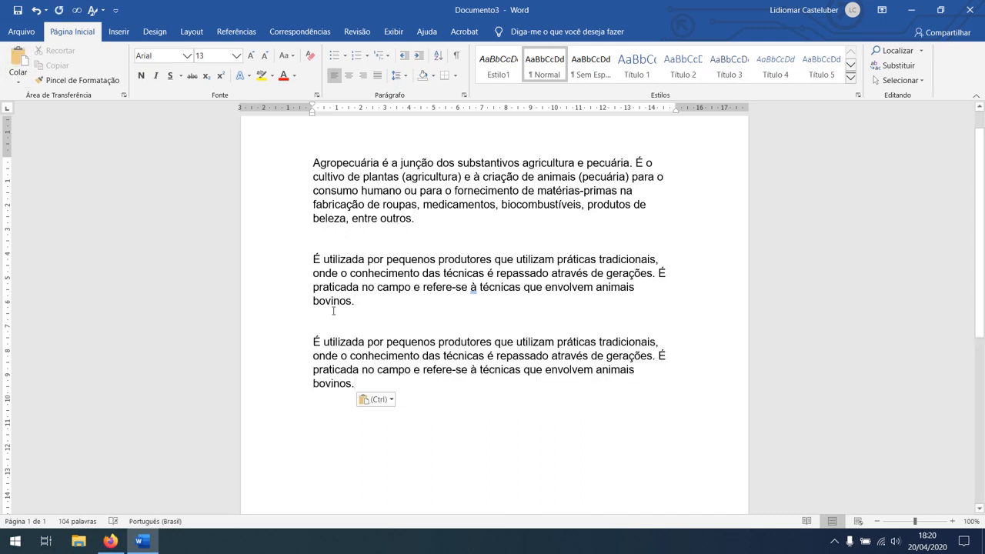
- Delete the upper duplicate of the "É utilizada" passage, keeping a single copy one blank line below the first paragraph
left_click_drag(361, 304, 314, 253)
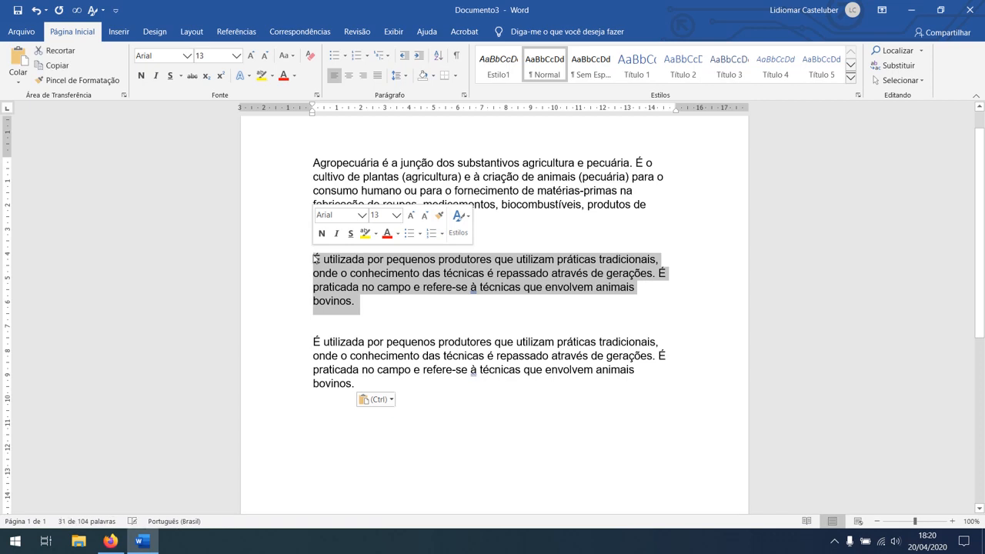
key("Delete")
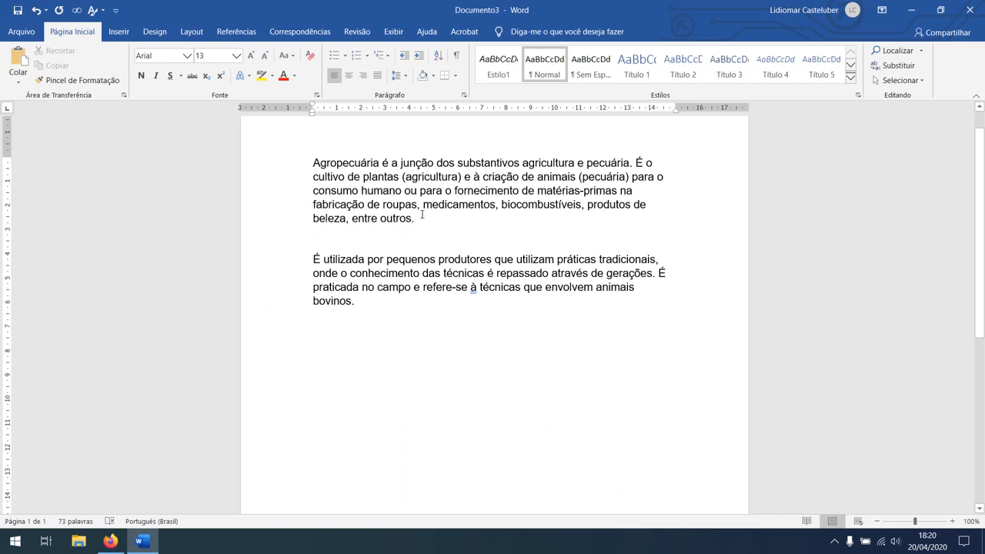
left_click(483, 239)
- Clear all formatting from the second paragraph, which starts with "É utilizada"
left_click_drag(370, 311, 311, 259)
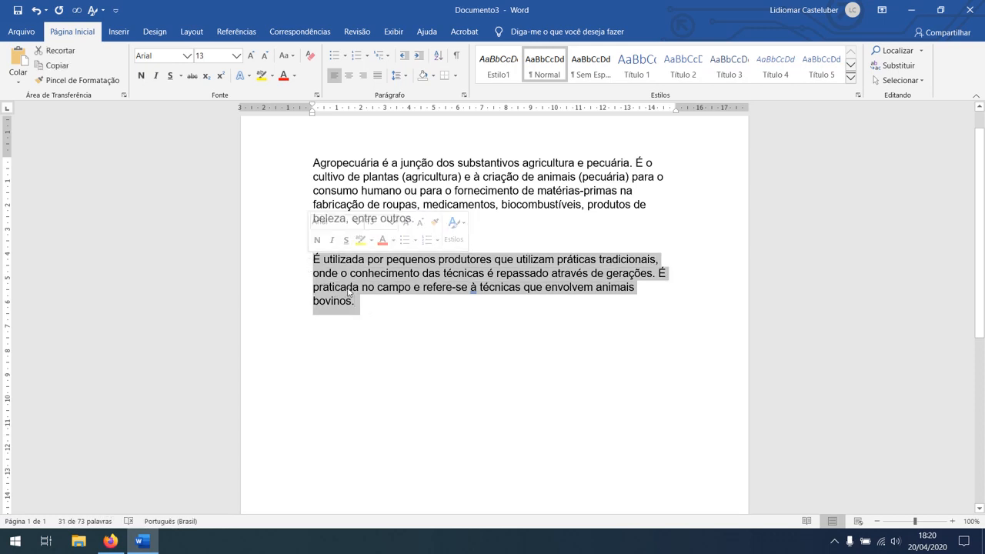
left_click(310, 56)
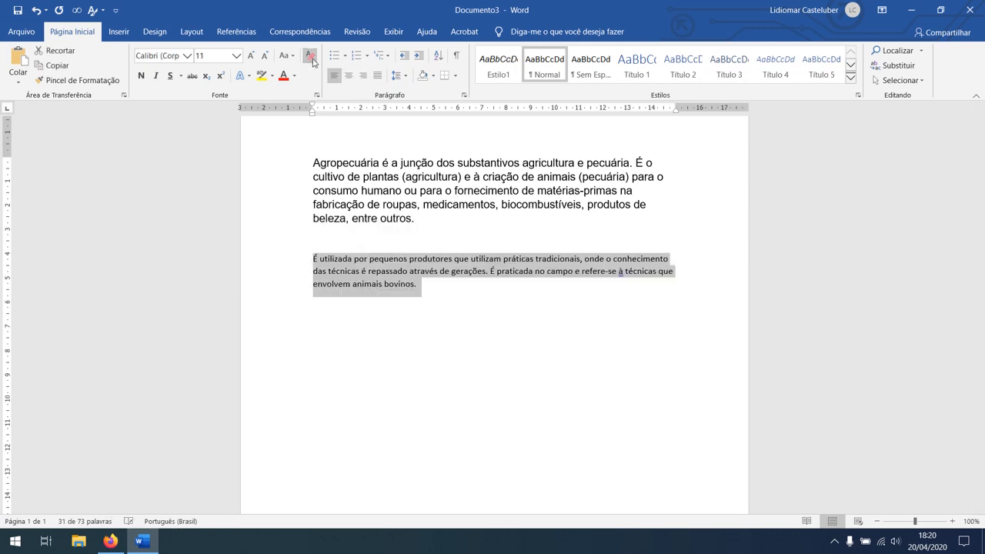
left_click(401, 283)
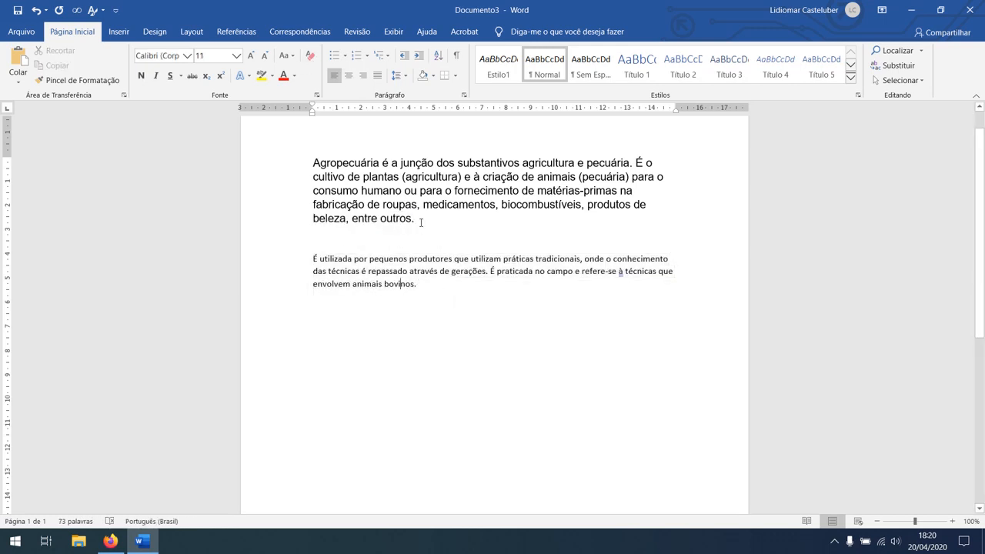
- Set the first paragraph's font color to green and make its text italic
left_click_drag(421, 222, 313, 161)
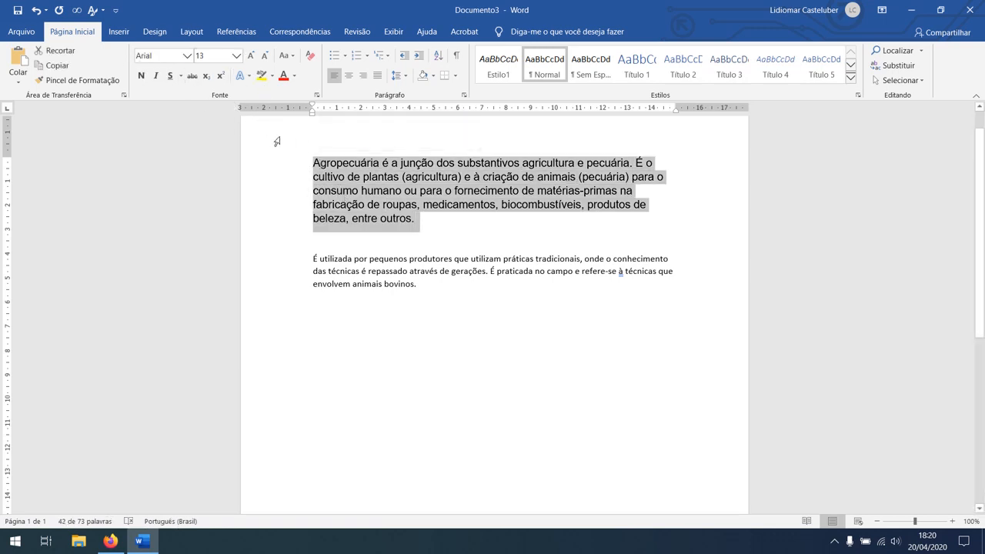
left_click(293, 77)
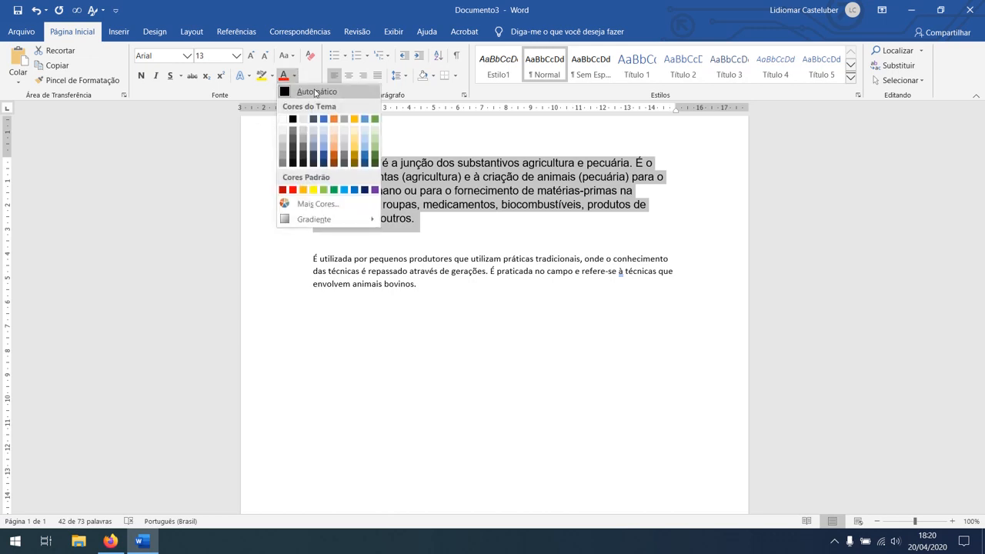
left_click(373, 125)
left_click(425, 225)
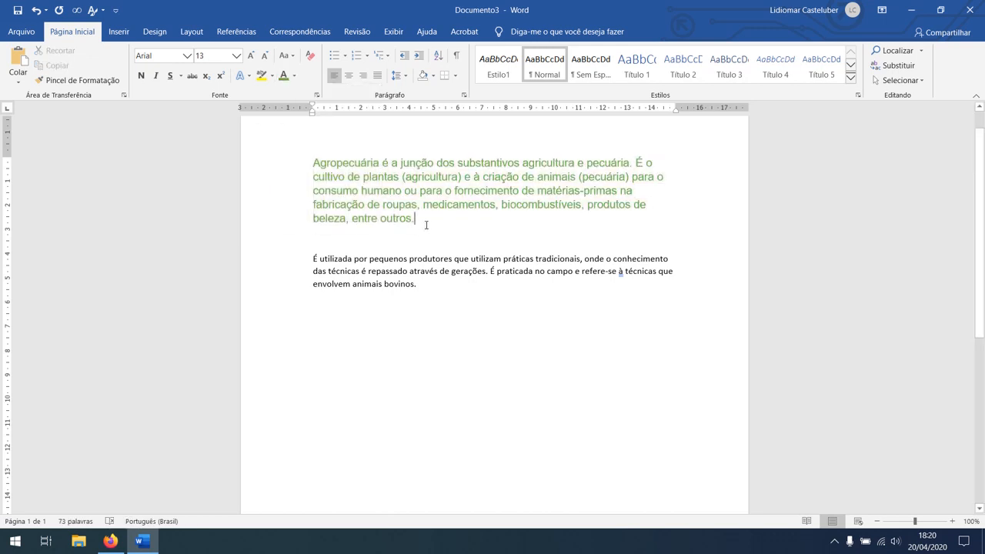
double_click(292, 161)
left_click(156, 77)
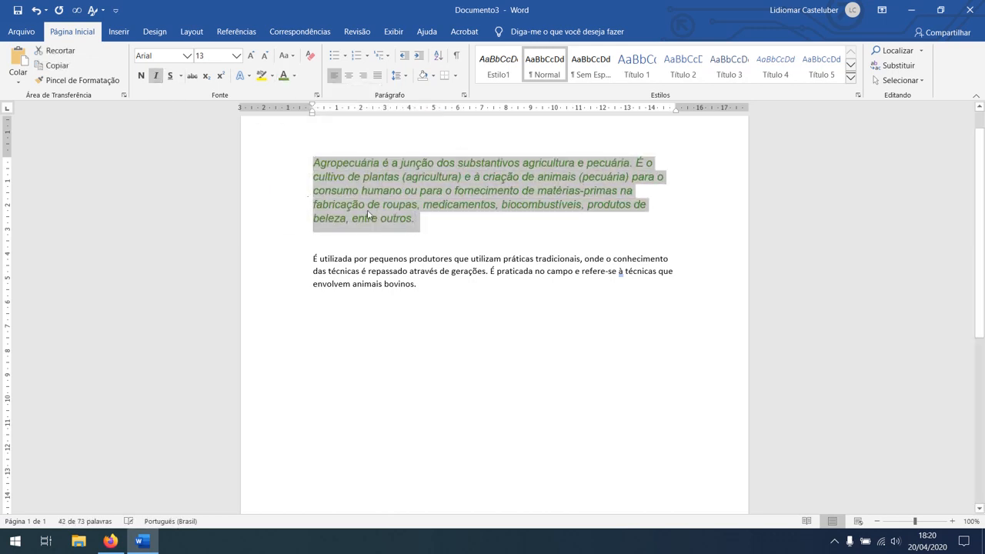
left_click(395, 206)
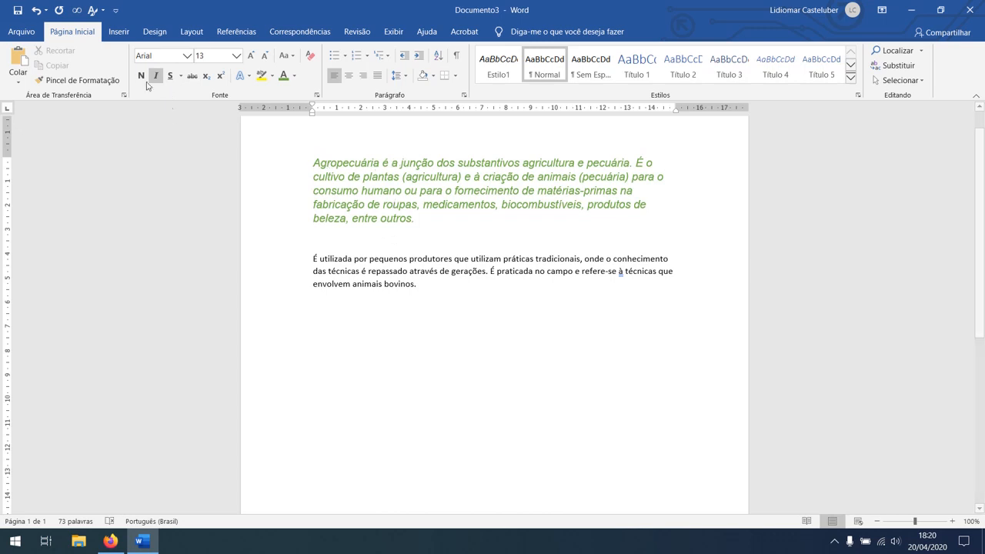
left_click(404, 191)
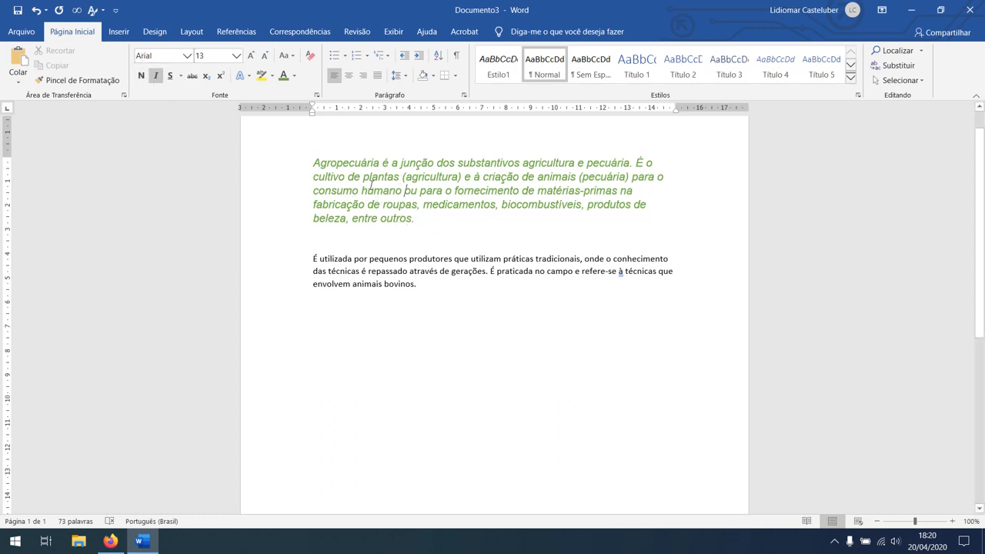
- Copy the first paragraph's green italic formatting onto the second paragraph with Format Painter
left_click_drag(419, 285, 308, 256)
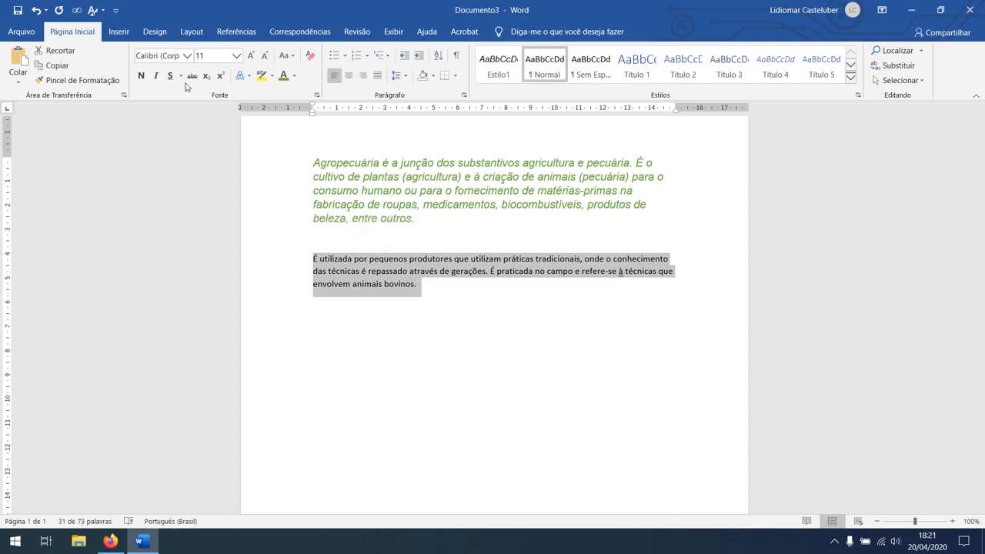
left_click(345, 178)
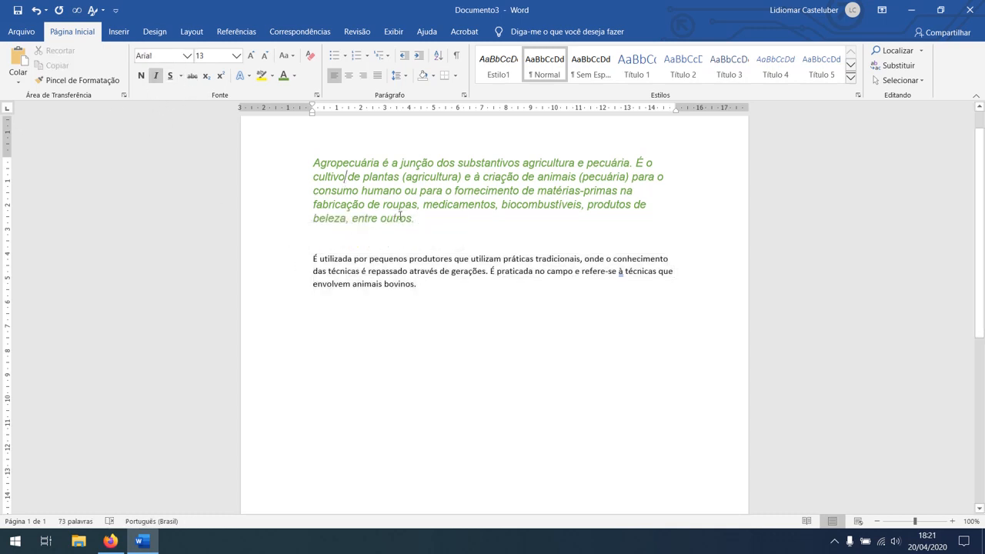
left_click_drag(416, 219, 313, 159)
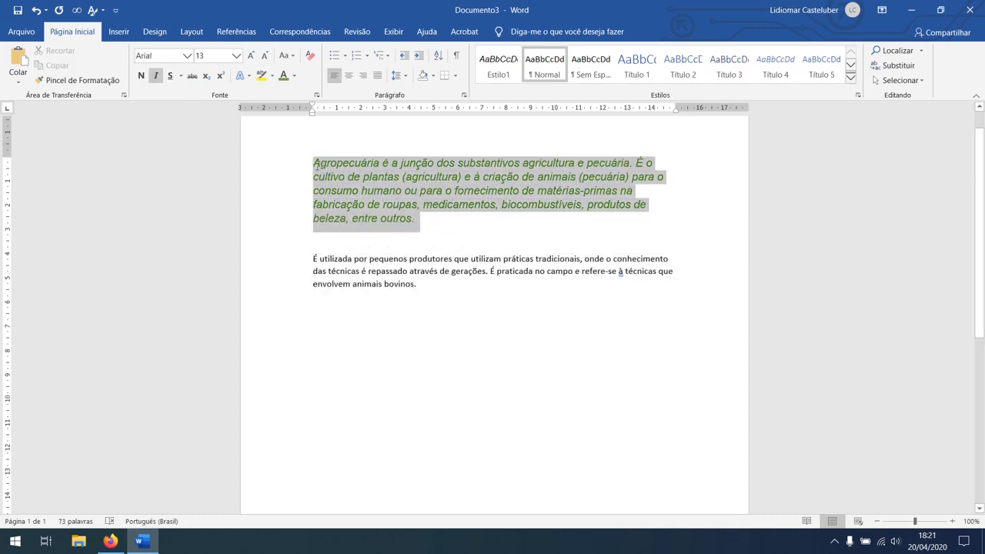
left_click(78, 88)
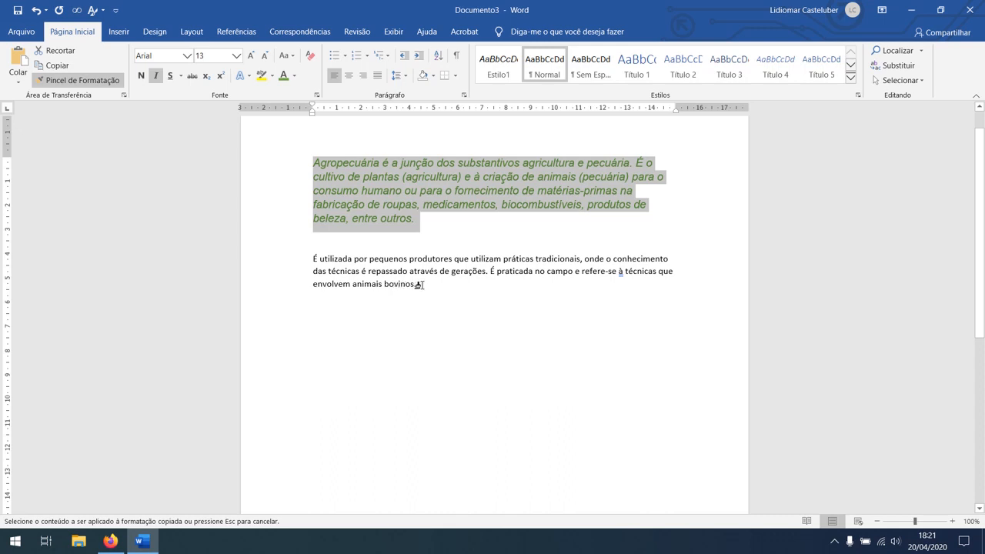
left_click_drag(416, 286, 311, 261)
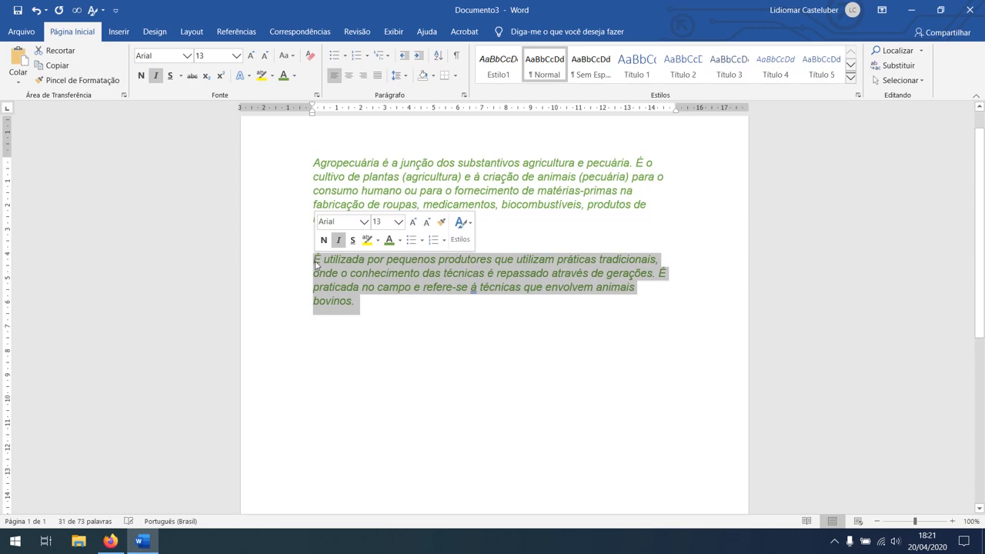
left_click(372, 305)
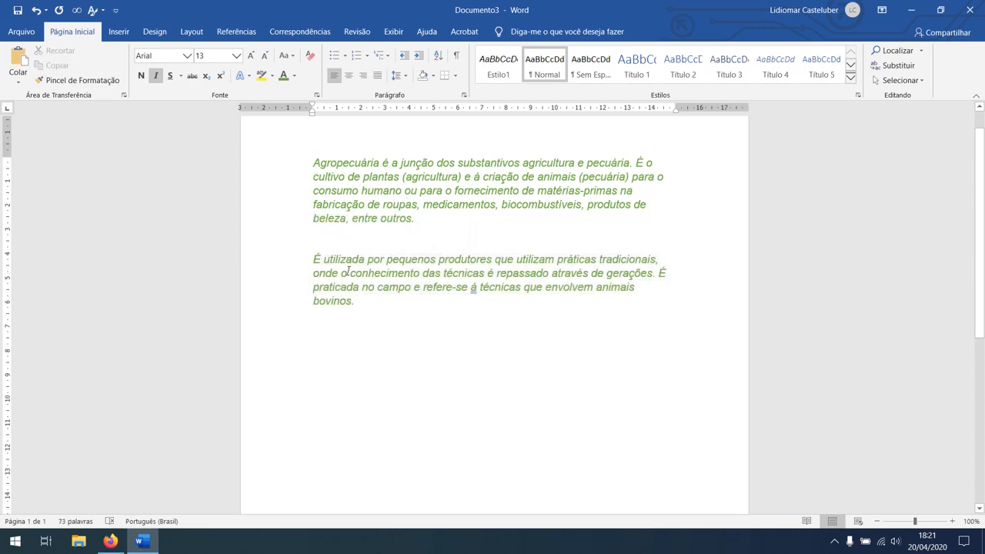
left_click_drag(417, 220, 308, 162)
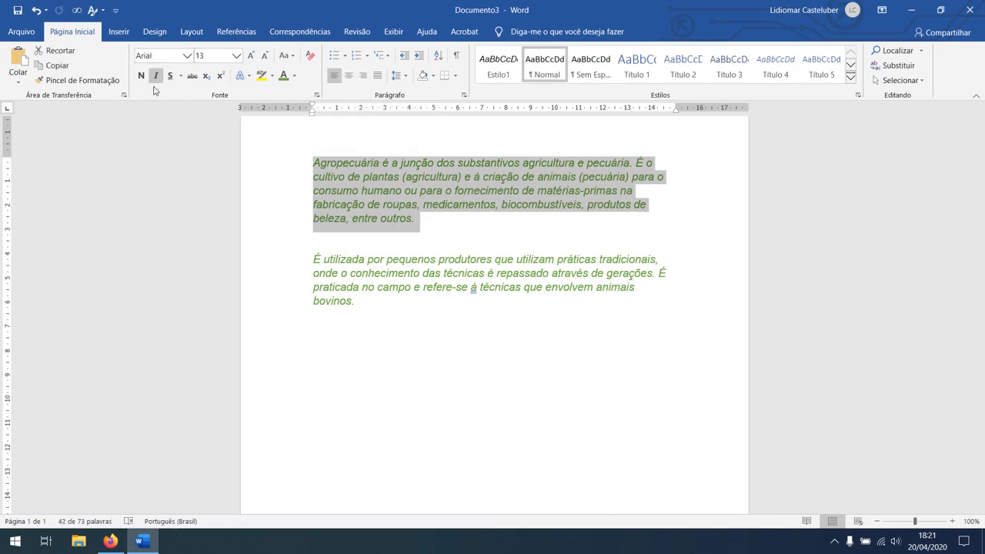
left_click(333, 191)
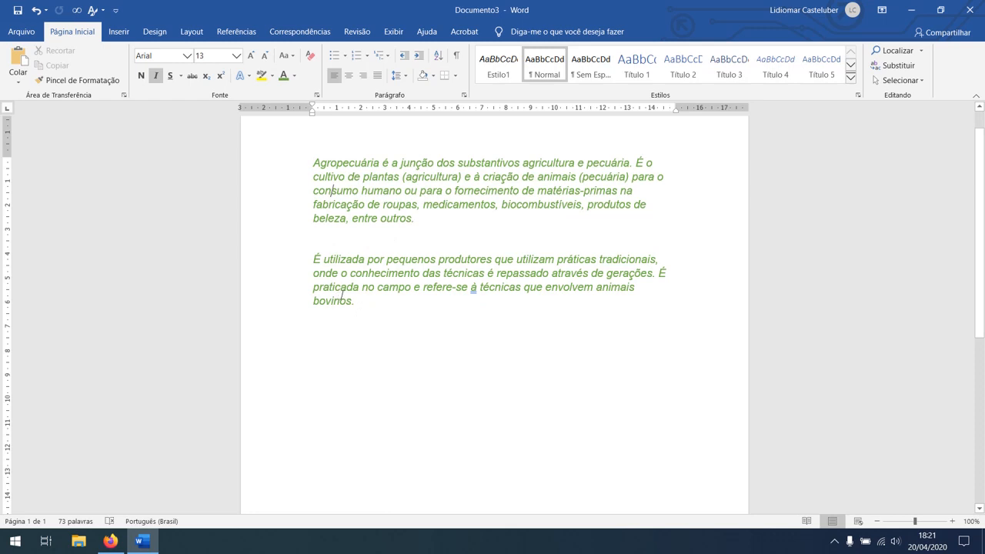
left_click_drag(366, 305, 312, 260)
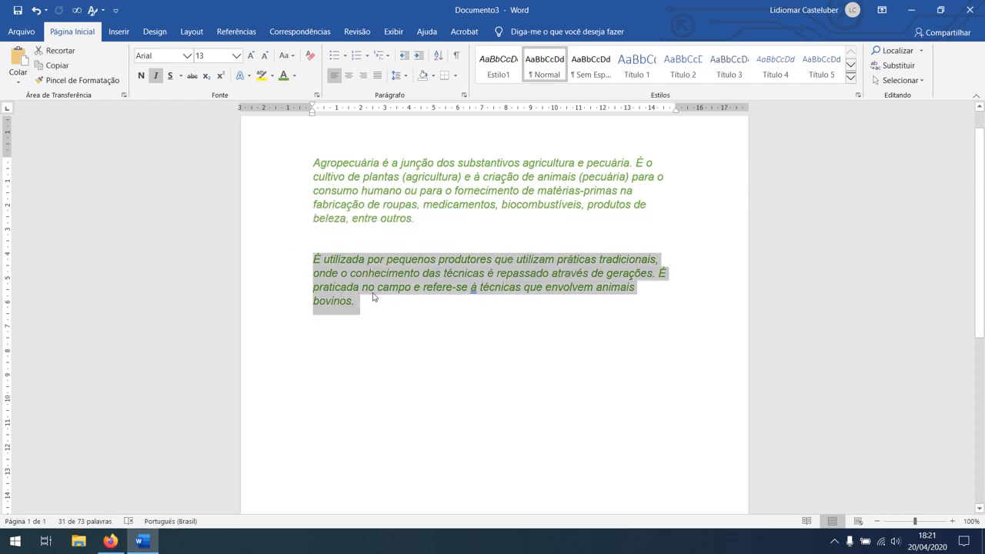
left_click(387, 301)
left_click(334, 248)
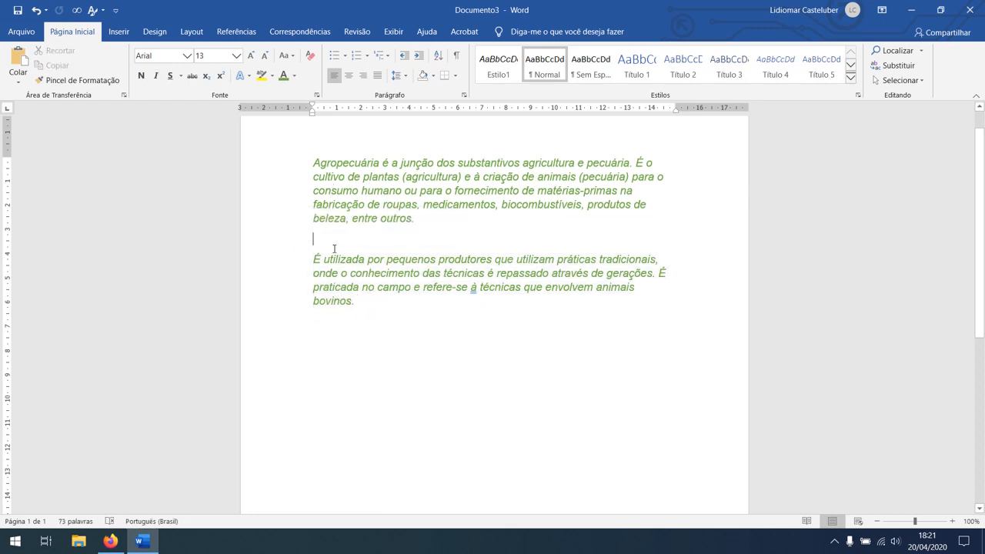
scroll(358, 304, "up", 1)
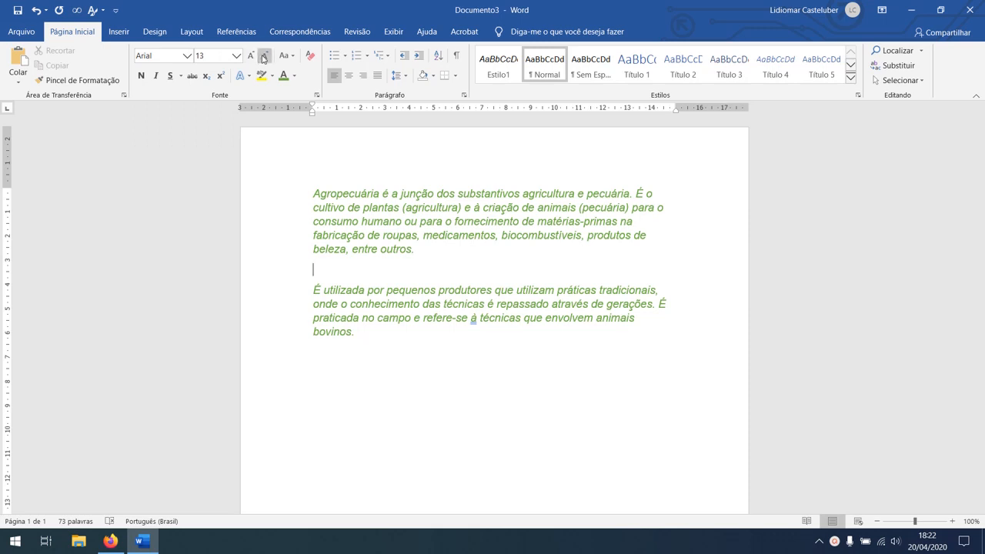
left_click(292, 58)
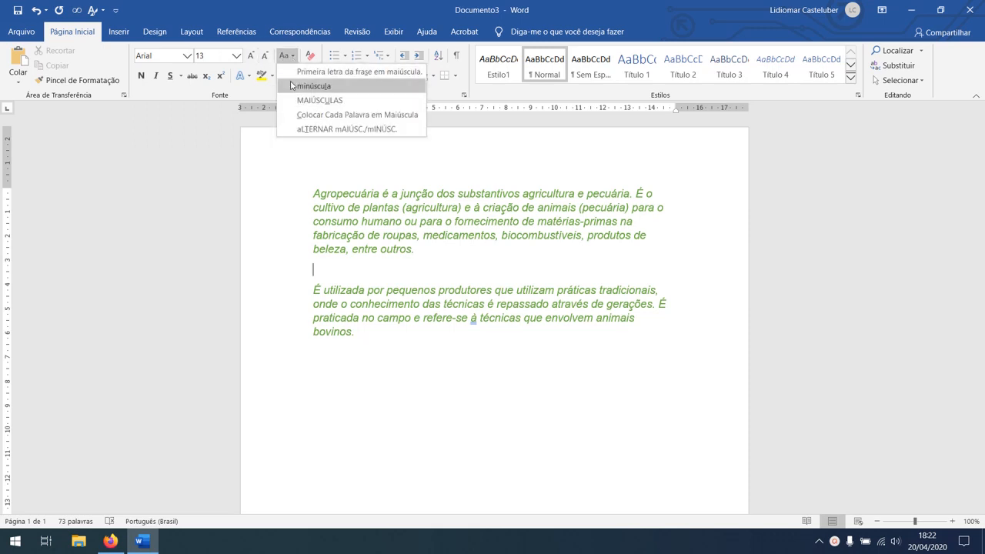
left_click(284, 55)
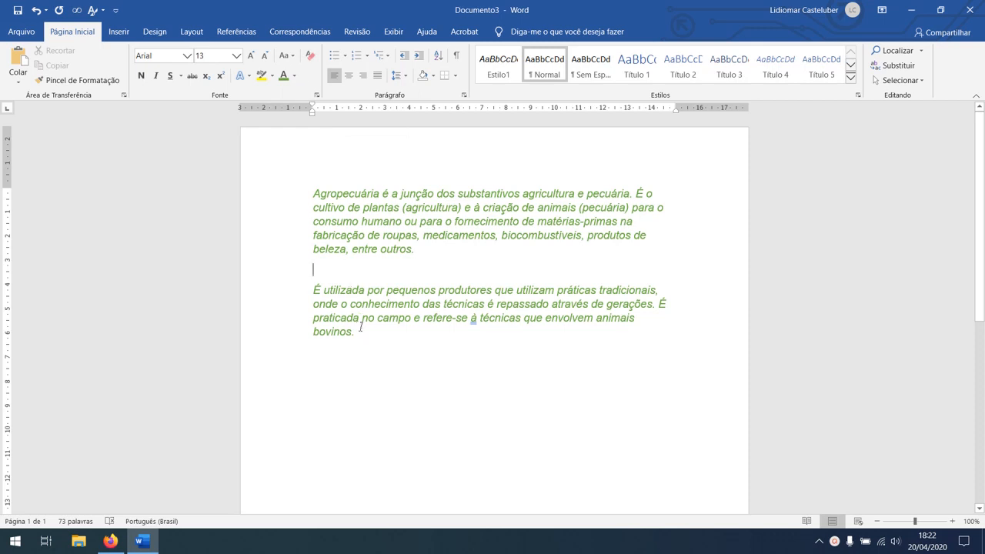
- Clear all formatting from the entire document text
triple_click(280, 176)
left_click(310, 59)
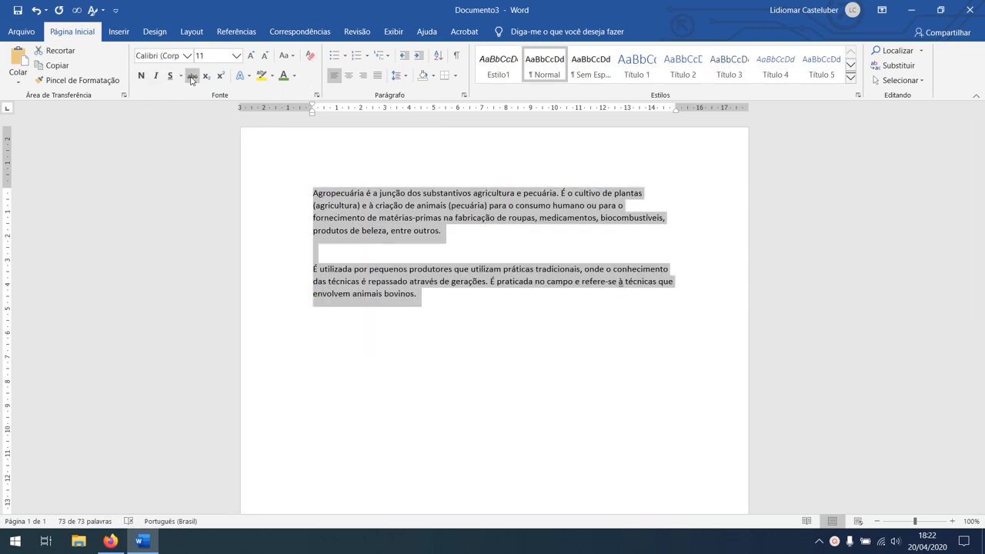
left_click(303, 171)
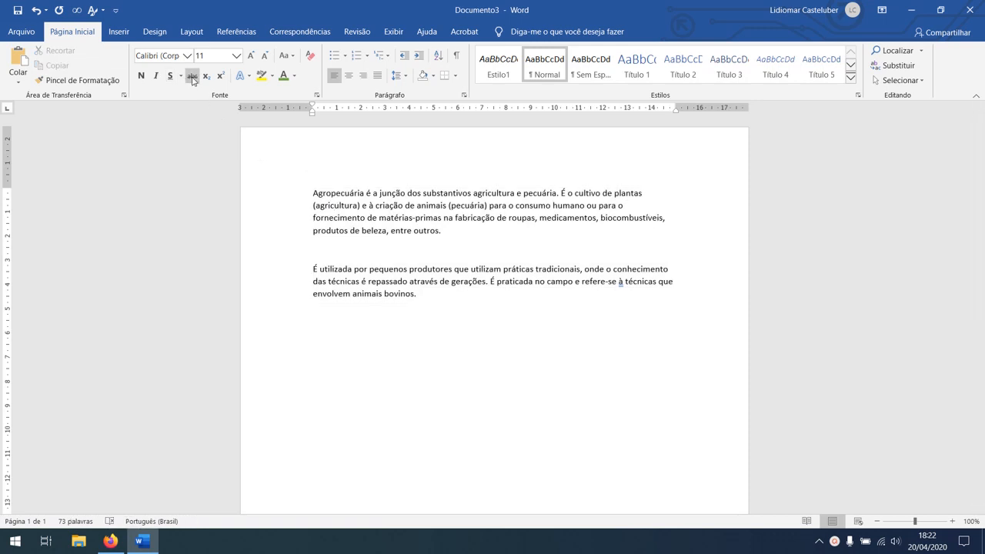
left_click(248, 78)
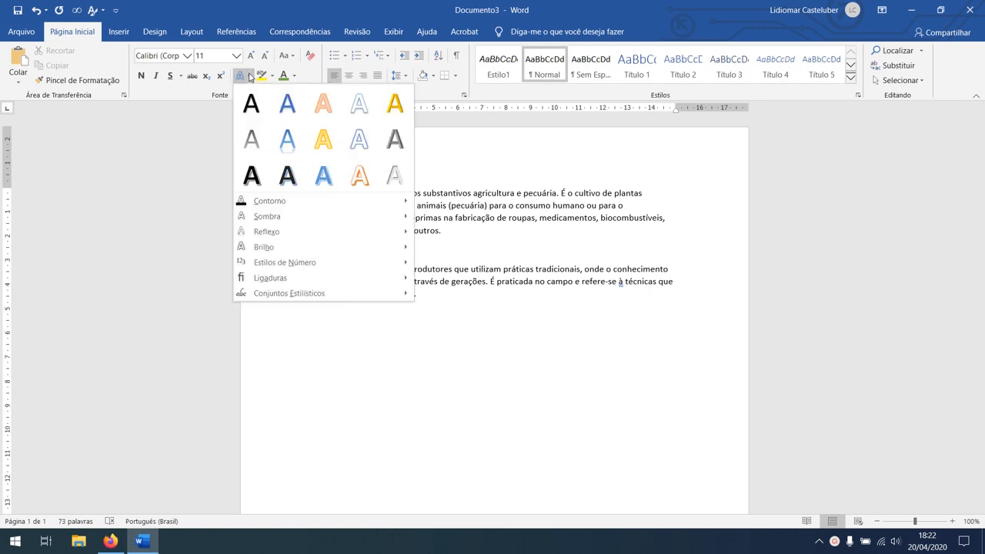
left_click(249, 77)
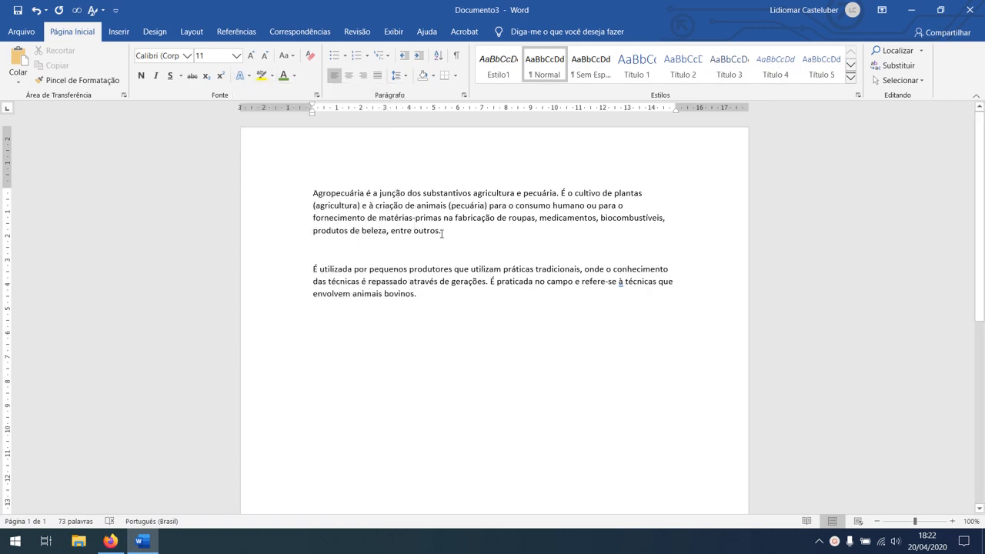
left_click_drag(442, 234, 376, 206)
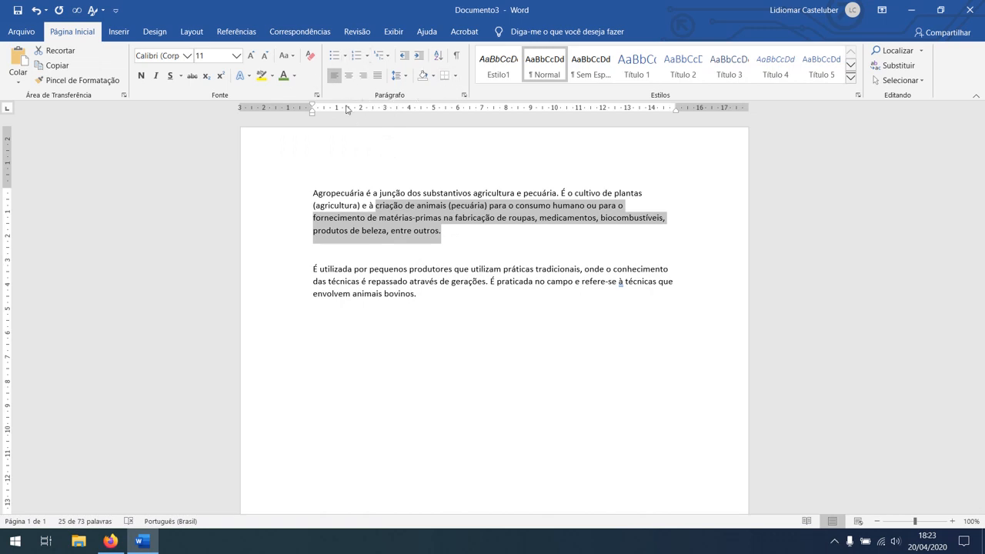
left_click(432, 227)
left_click_drag(264, 229, 264, 193)
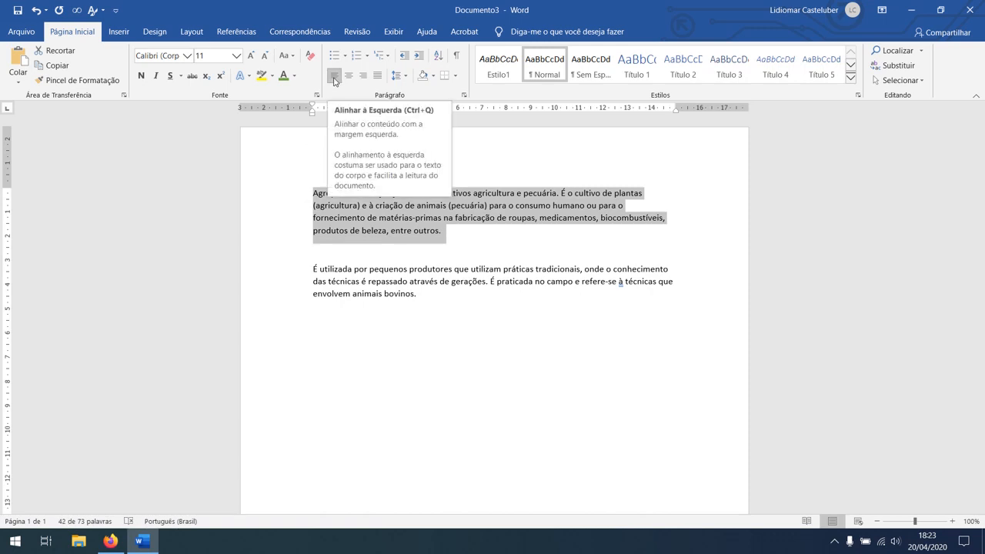
left_click(310, 213)
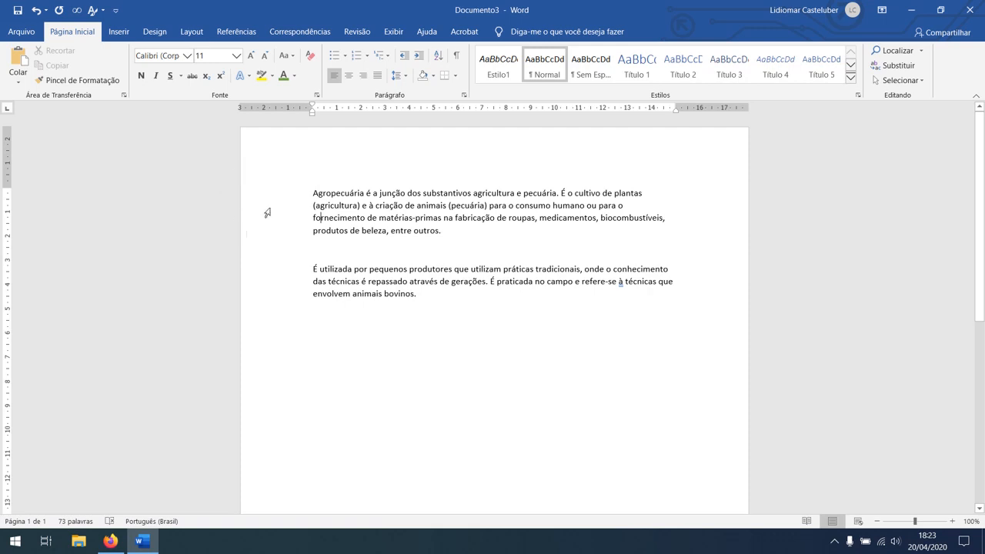
- Center the first paragraph, which starts with "Agropecuária"
triple_click(445, 229)
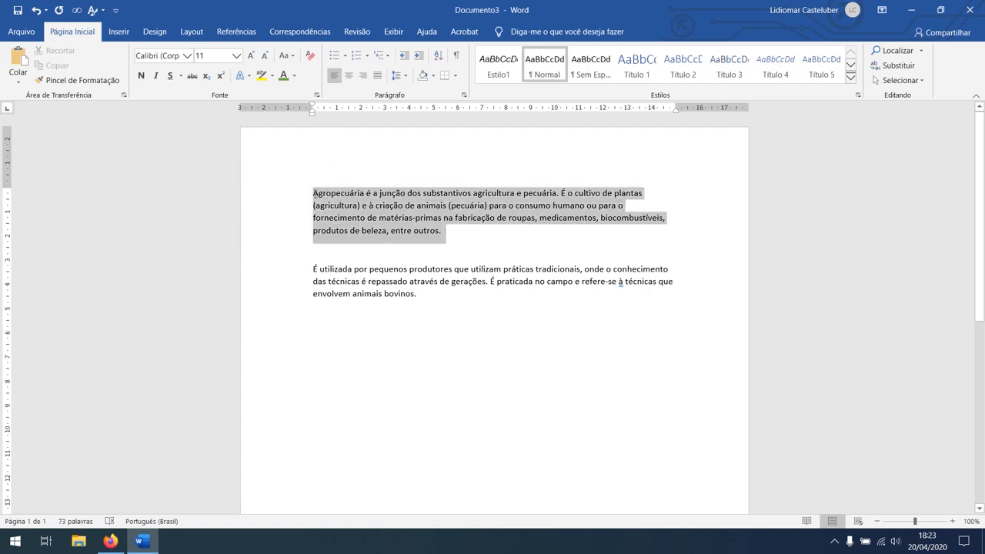
key("ctrl+e")
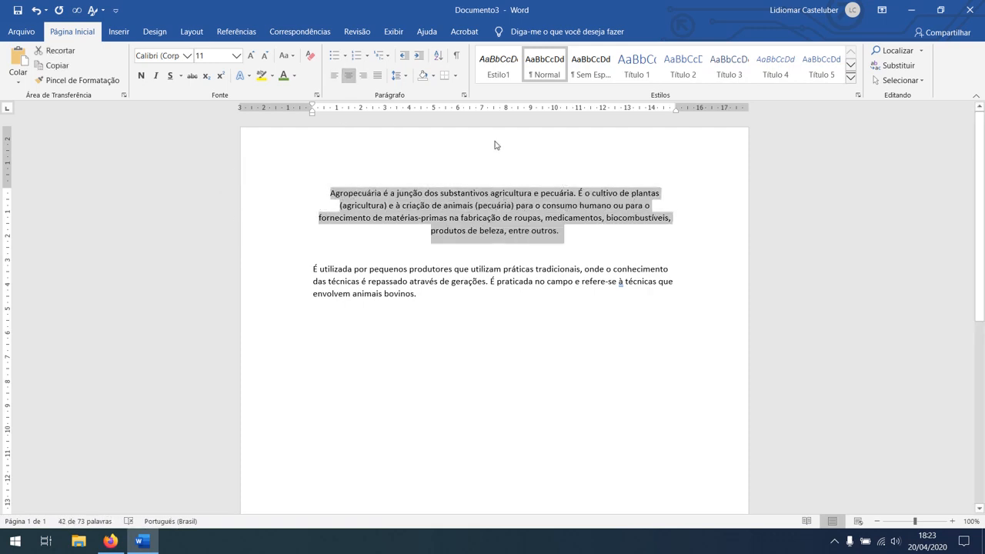
left_click(502, 199)
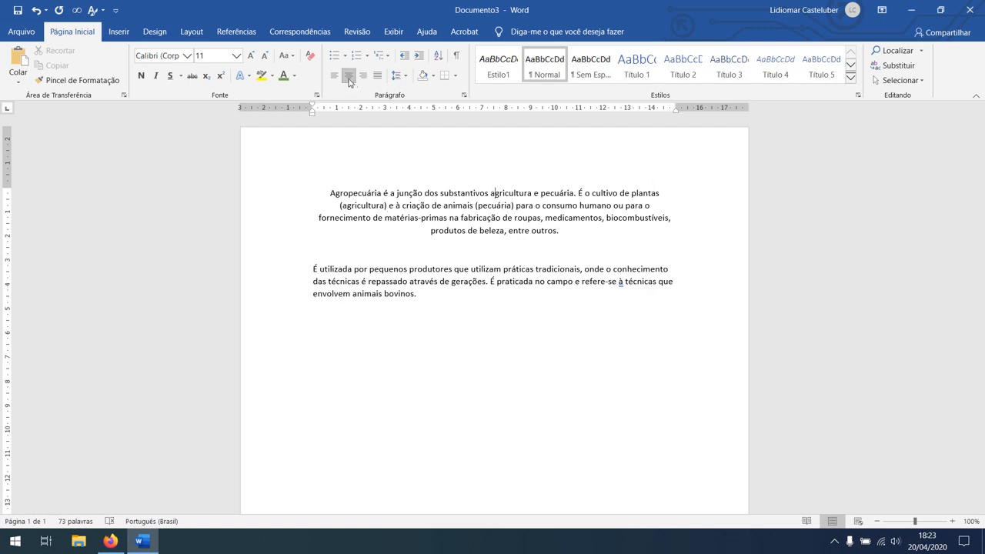
- Align the first paragraph to the right margin
triple_click(530, 231)
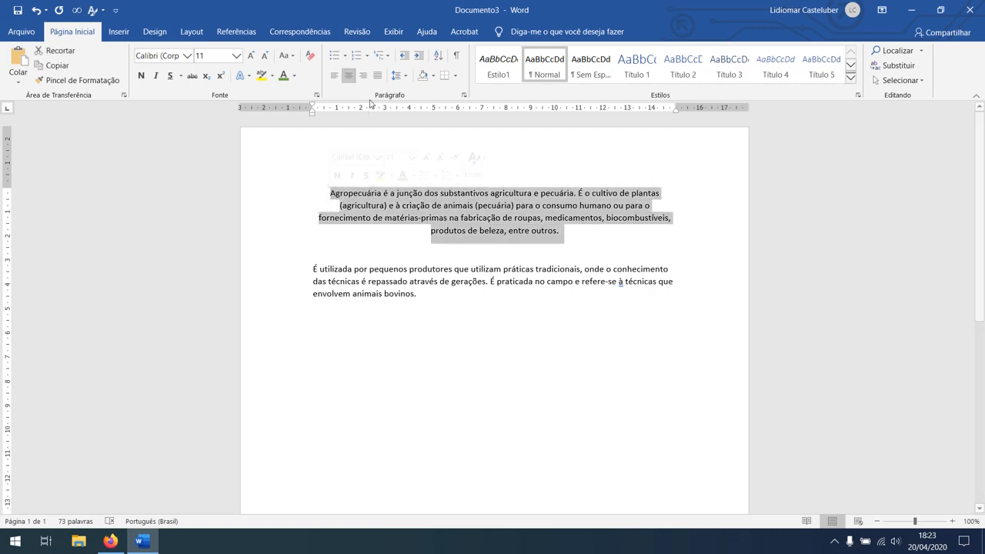
key("ctrl+g")
left_click(685, 219)
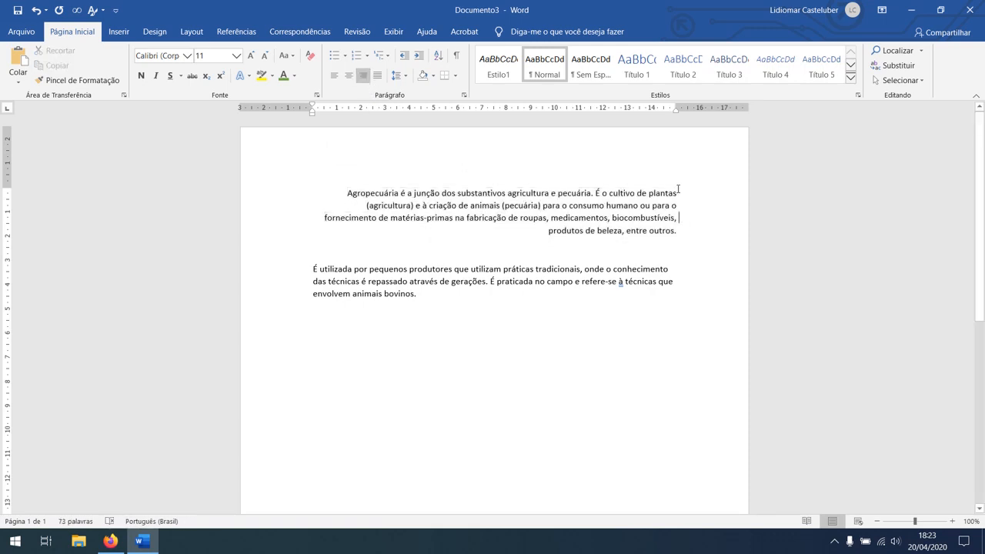
- Justify the first paragraph so its lines align with both margins
left_click_drag(678, 231, 541, 207)
left_click(776, 233)
left_click_drag(674, 233, 348, 192)
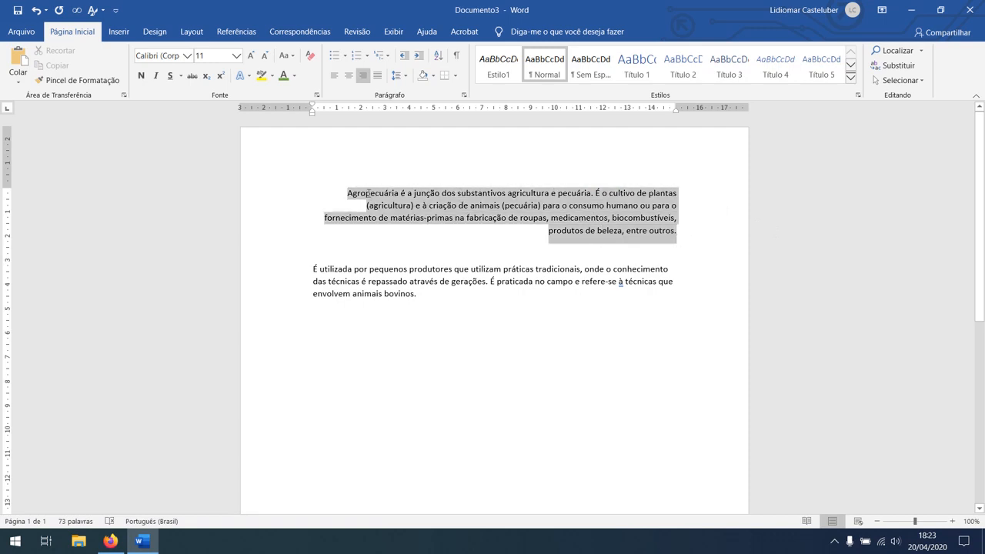
left_click(377, 77)
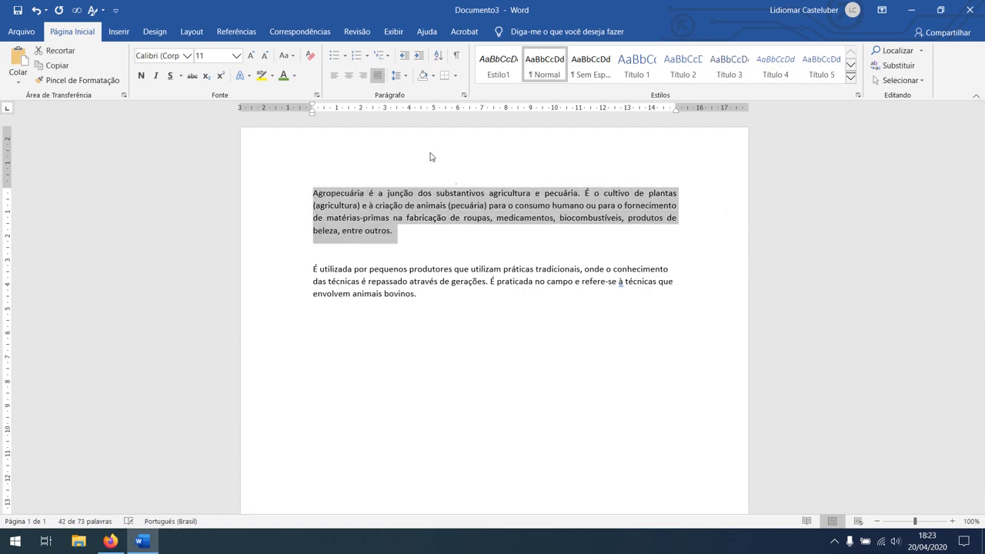
left_click(401, 231)
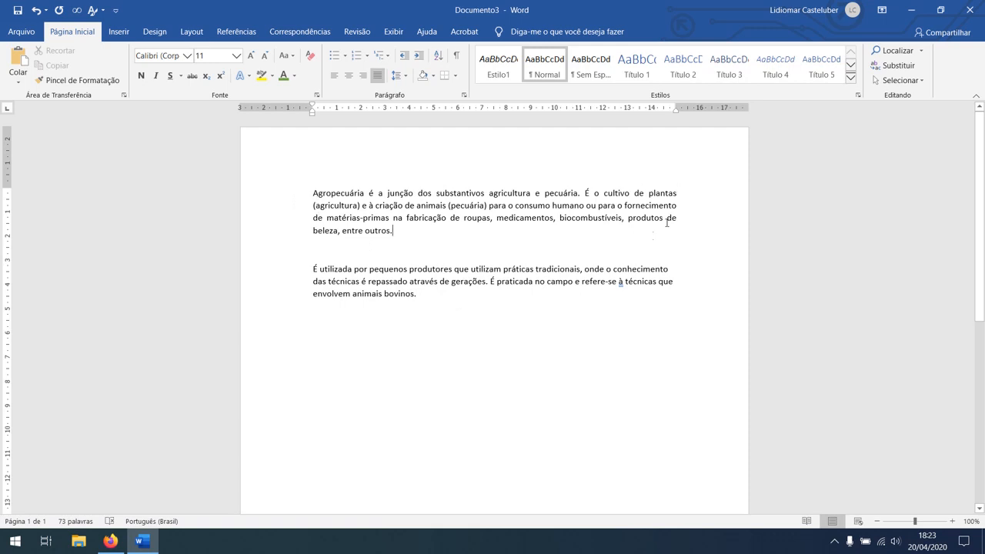
- Add two blank lines between the paragraphs and start a round-bullet list on the line directly below the first paragraph
left_click_drag(393, 231, 313, 218)
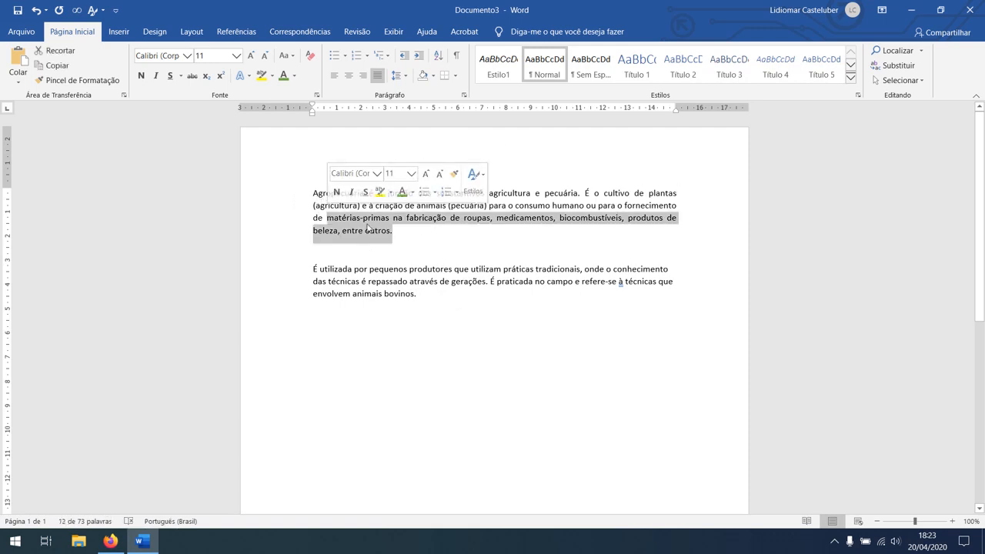
left_click(363, 217)
key("Return")
key("Return")
key("Return")
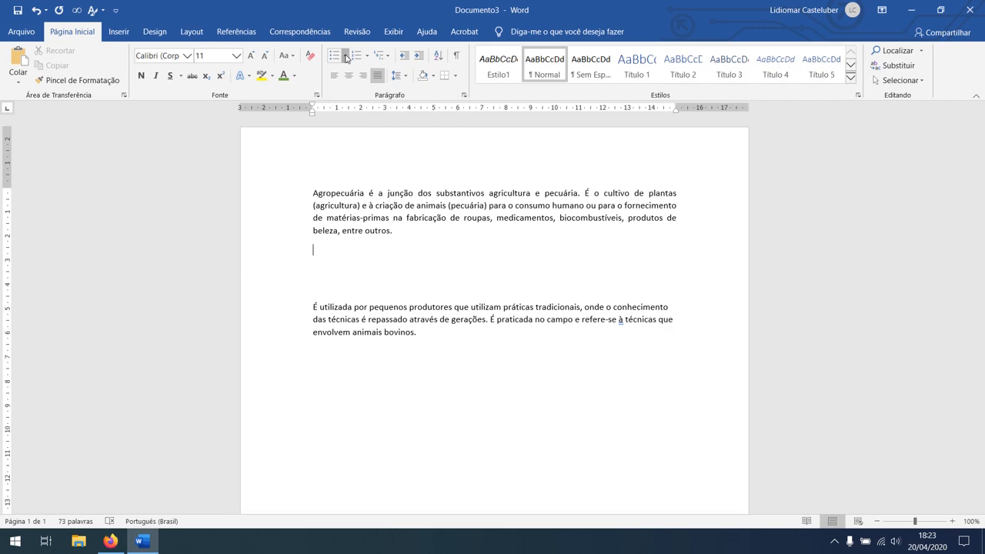
left_click(346, 58)
left_click(346, 58)
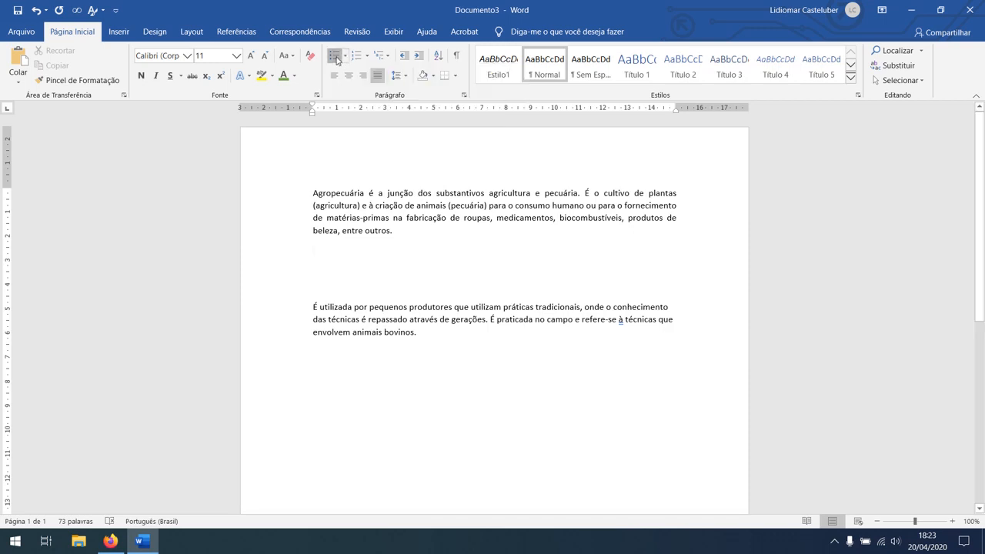
left_click(334, 55)
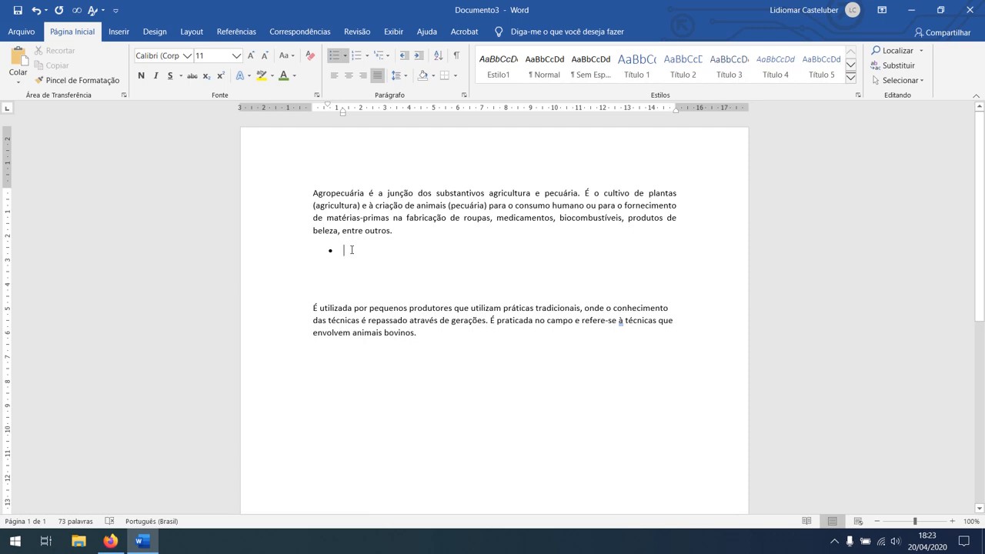
- Enter "Item 1;" as the first bullet item and start a second bullet
key("Caps_Lock")
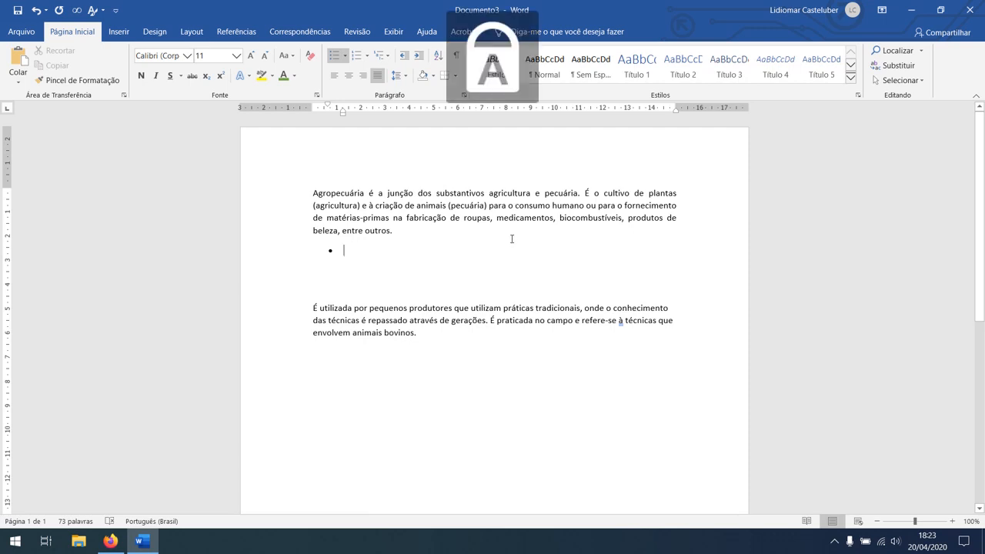
type("I")
key("Caps_Lock")
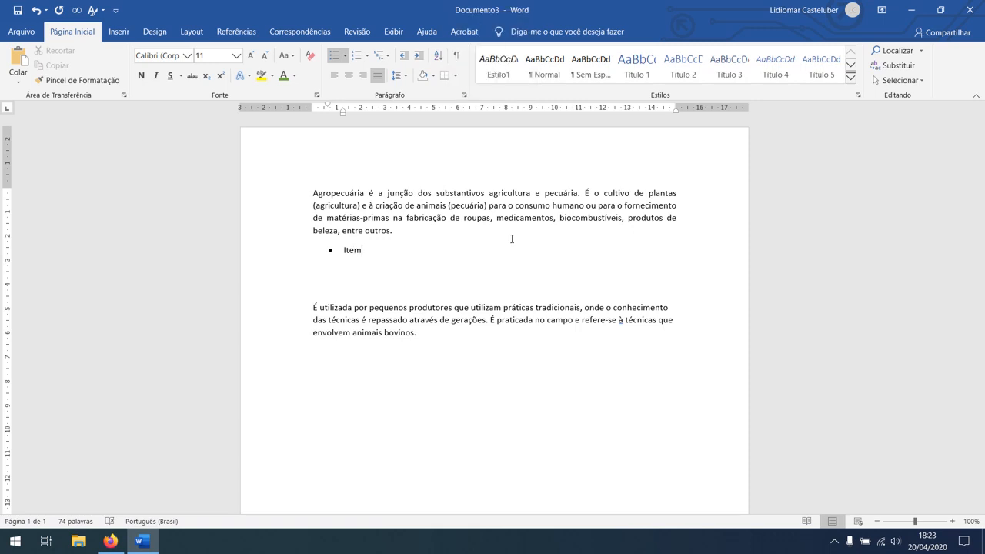
key("Return")
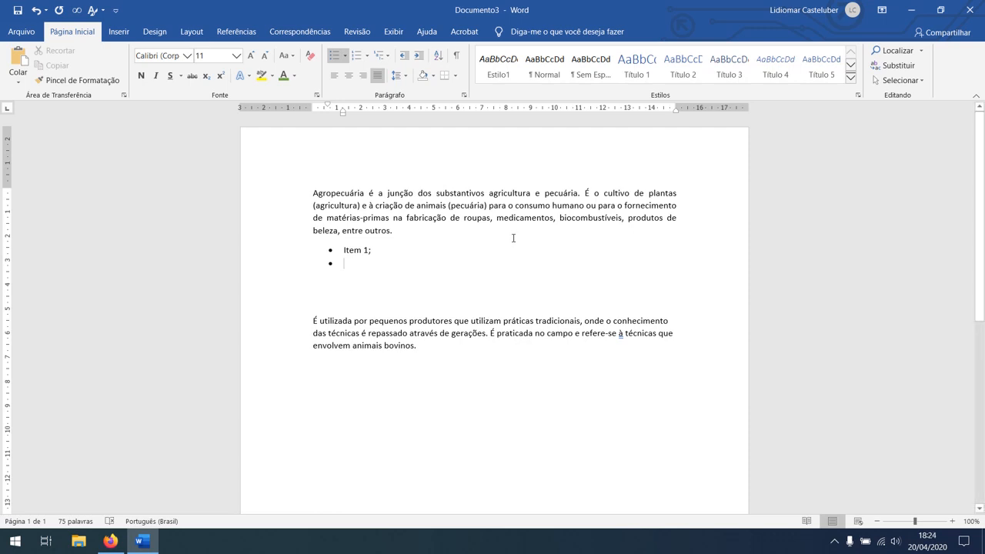
- Enter "Item 2;" and "Item 3;" as the second and third bullet items
key("Caps_Lock")
type("Item 2;")
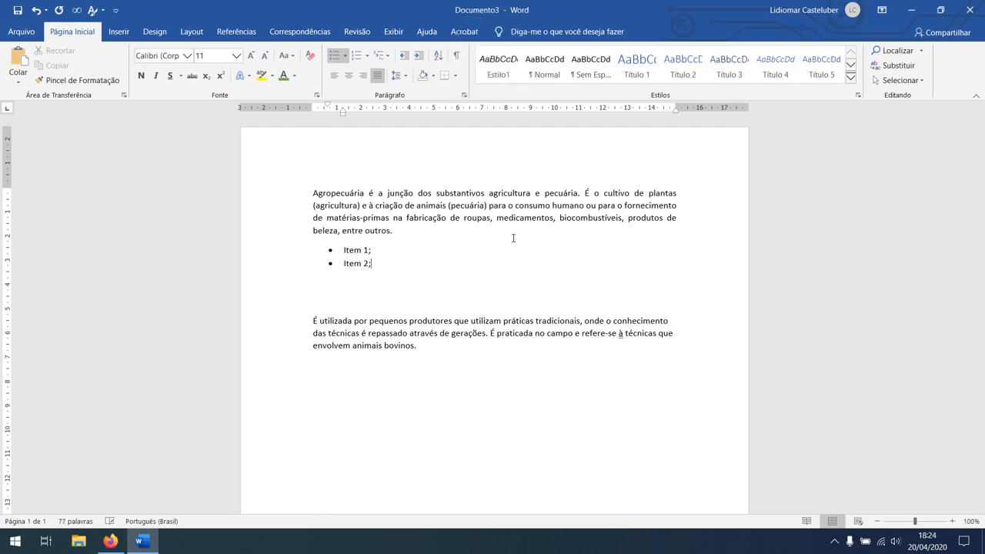
key("Return")
key("Caps_Lock")
type("I")
key("Caps_Lock")
type("tem 3;")
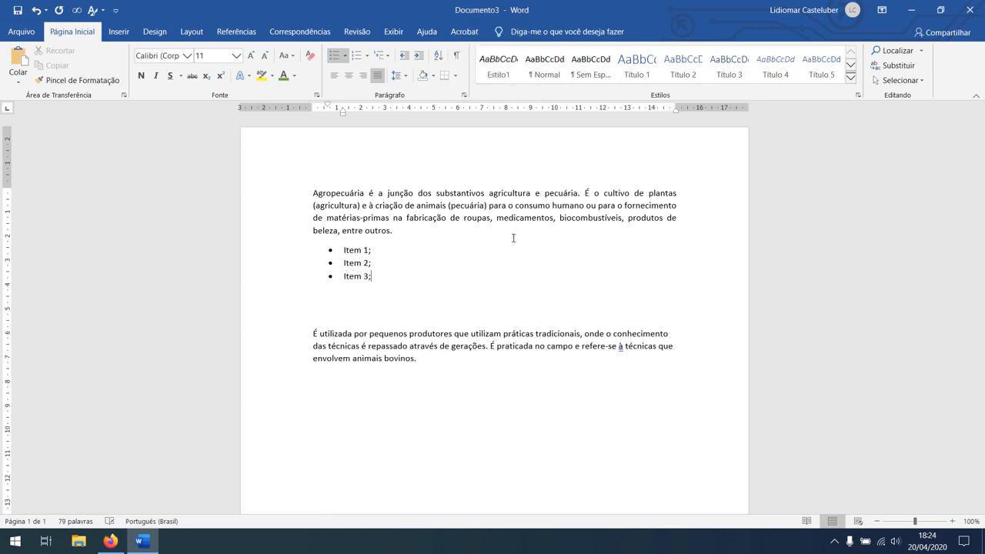
- End the bulleted list after Item 3 and enter "Continuar o texto" as normal text on the line below
key("Return")
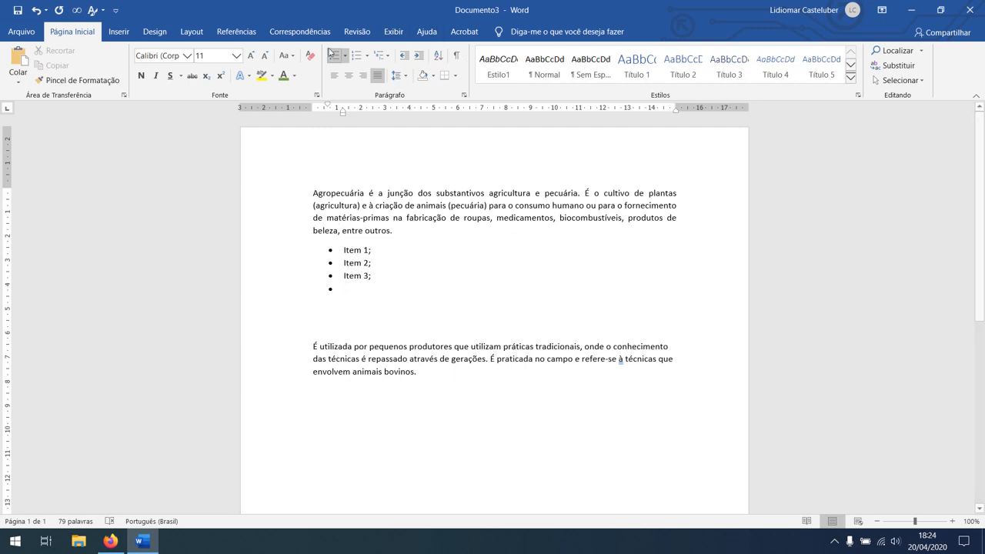
key("Return")
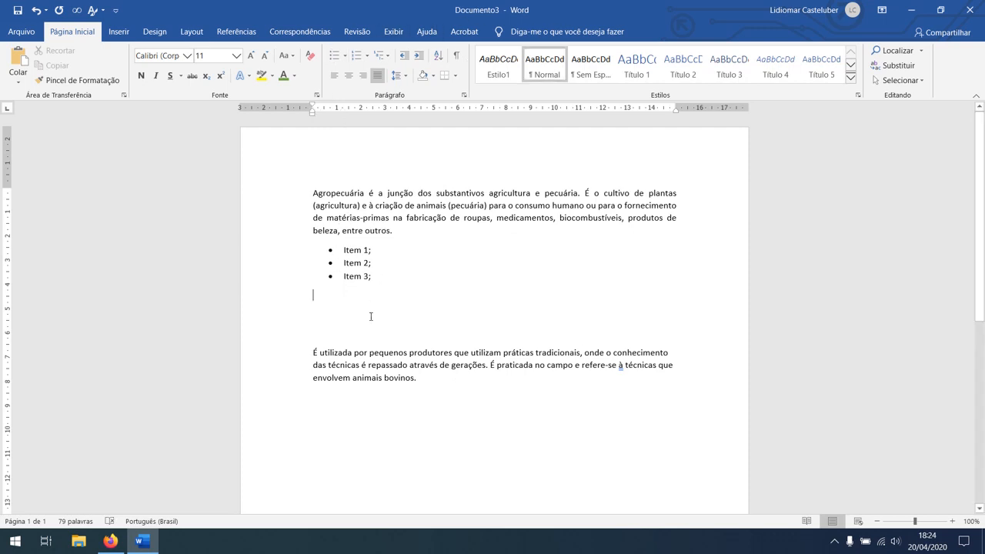
type("Continuar o texto")
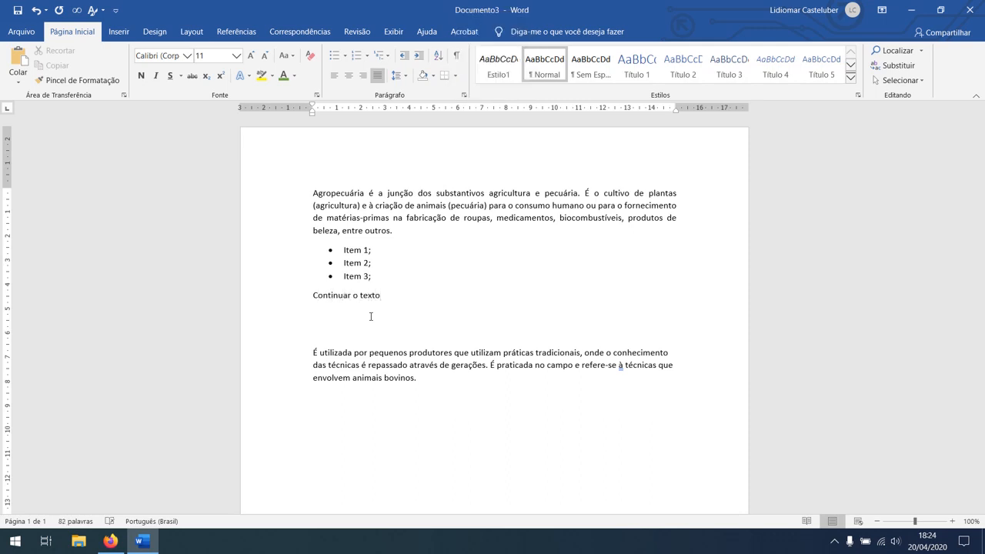
- Add a bullet below Item 3 and change its list level to the second level
left_click(378, 276)
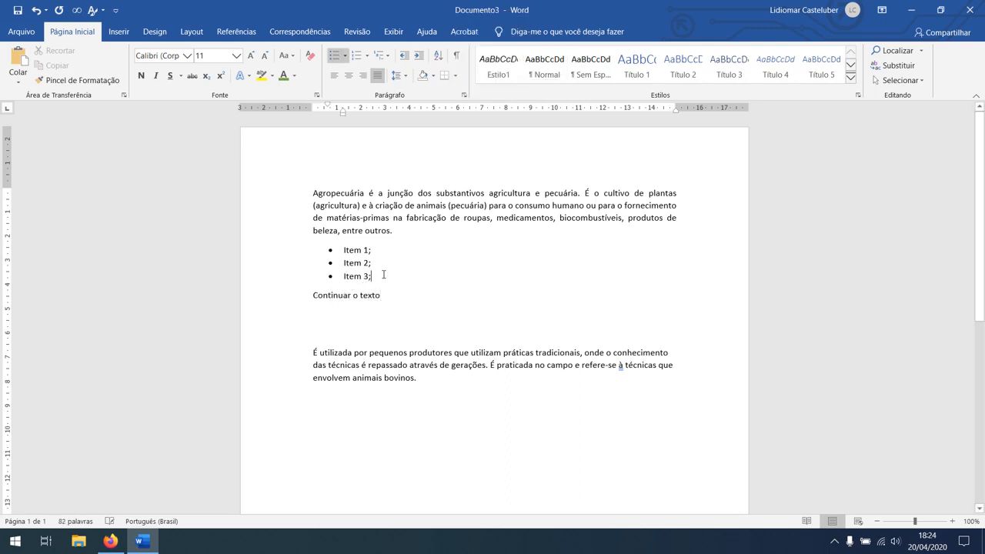
key("Return")
left_click(345, 56)
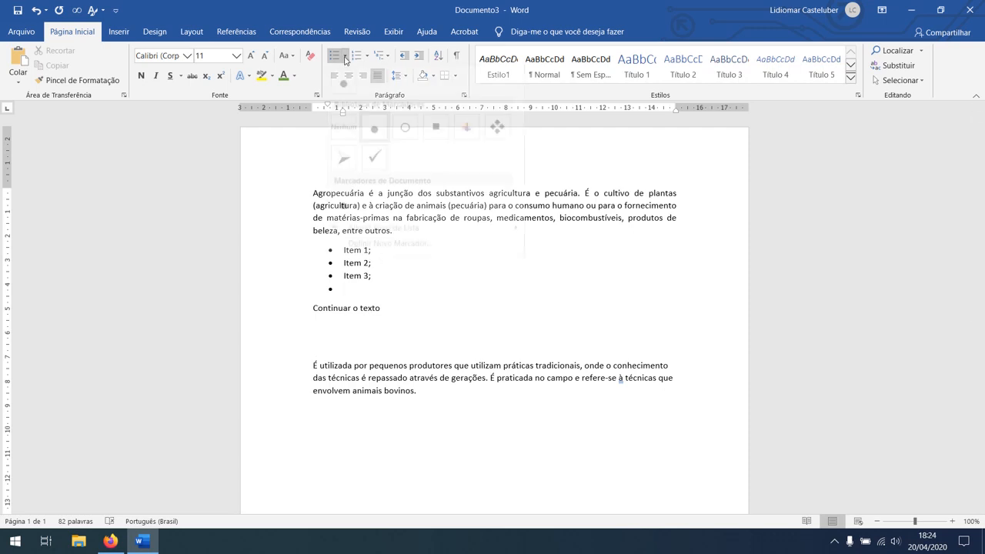
left_click(345, 56)
left_click(345, 56)
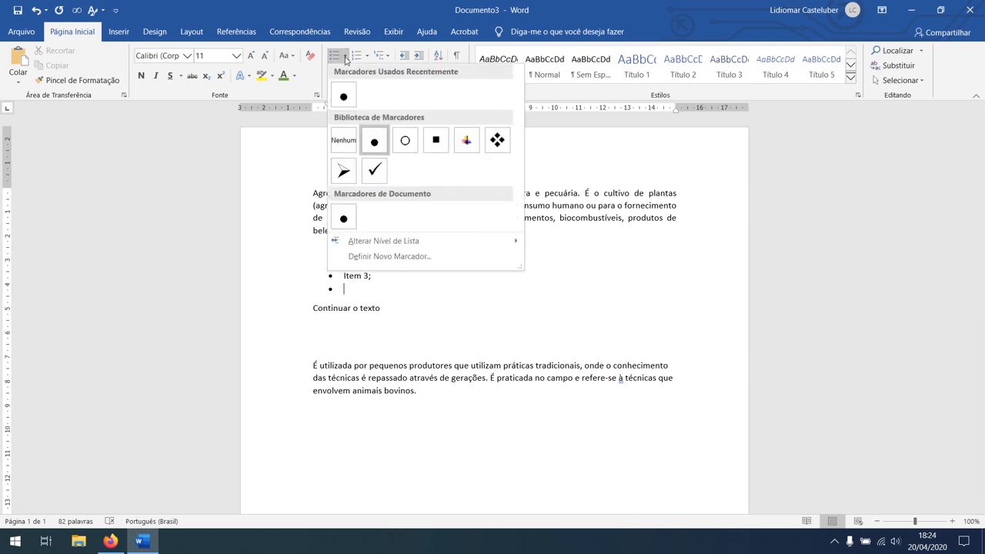
mouse_move(386, 243)
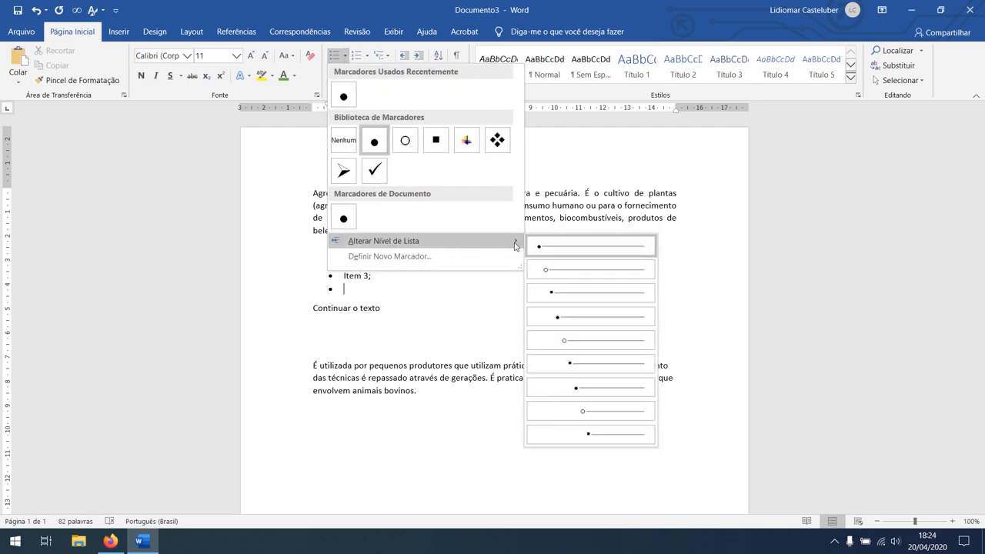
left_click(560, 271)
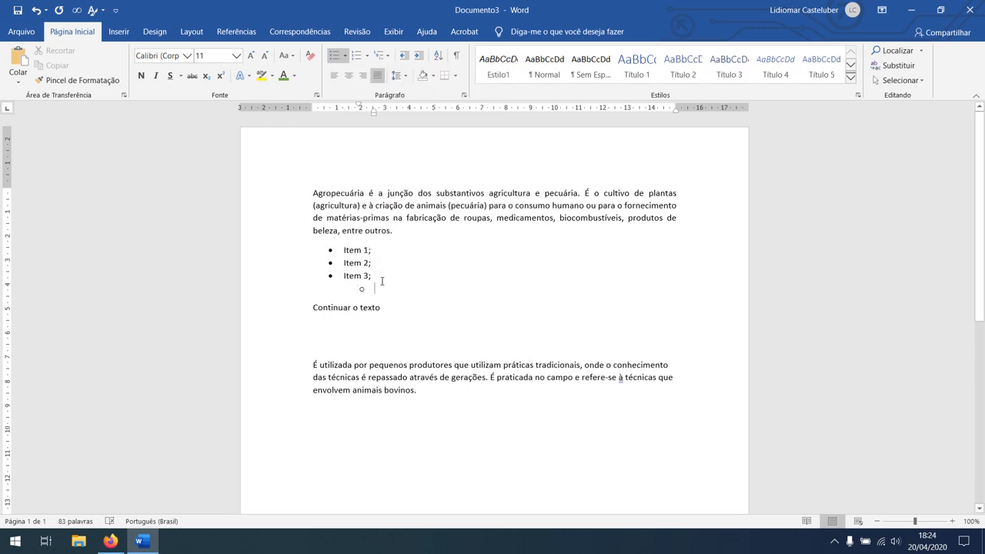
- Enter "Subitem 3.1;" and "Subitem 3.2;" as second-level bullets under Item 3
type("Subitem 3.1")
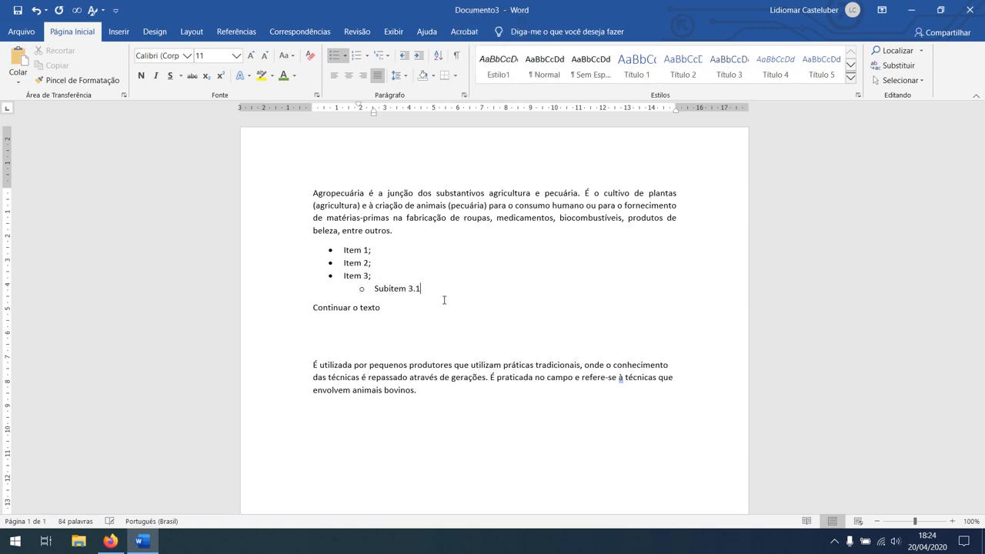
type(";")
key("Return")
type("S")
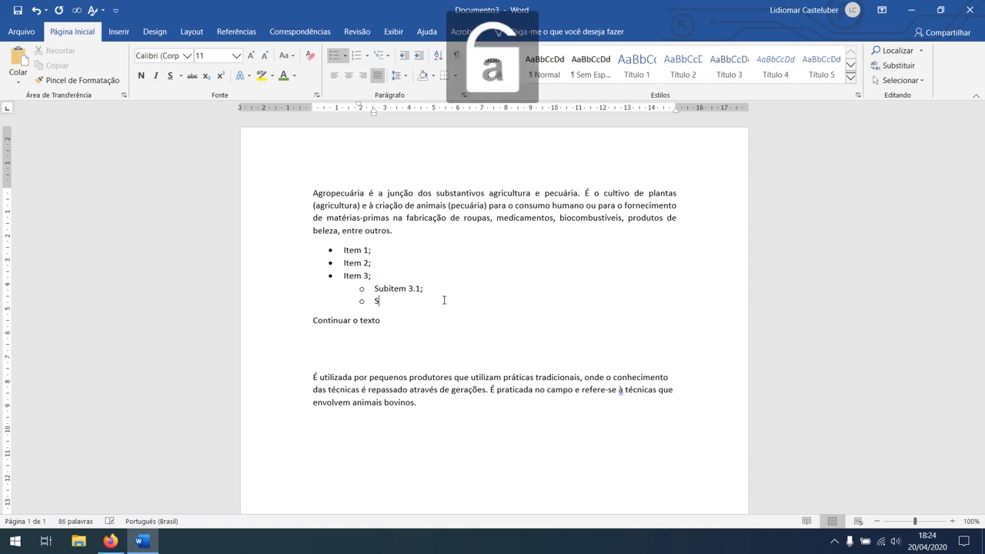
type("ubitem 3.2;")
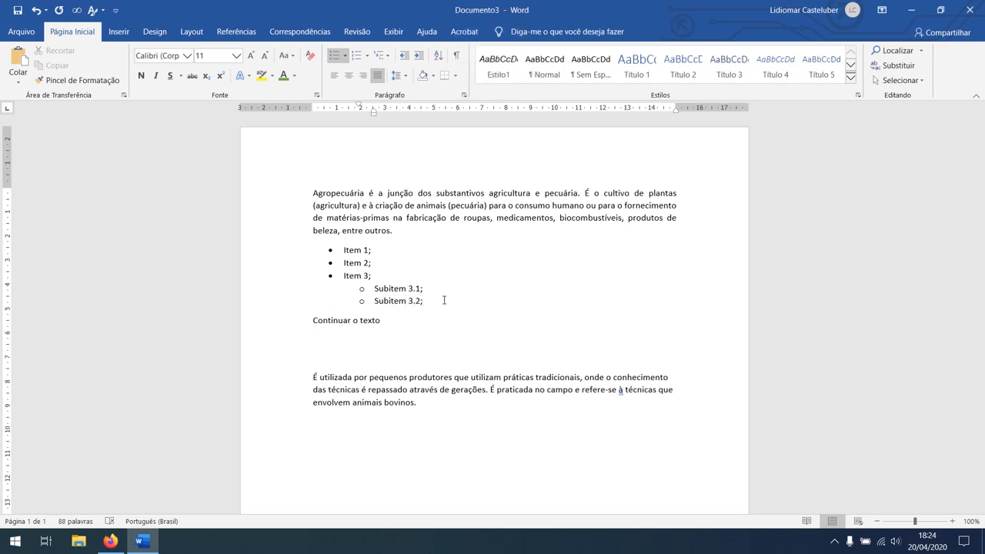
- Add a bullet below Item 2 and increase its indent to make it a second-level bullet
left_click(386, 264)
key("Return")
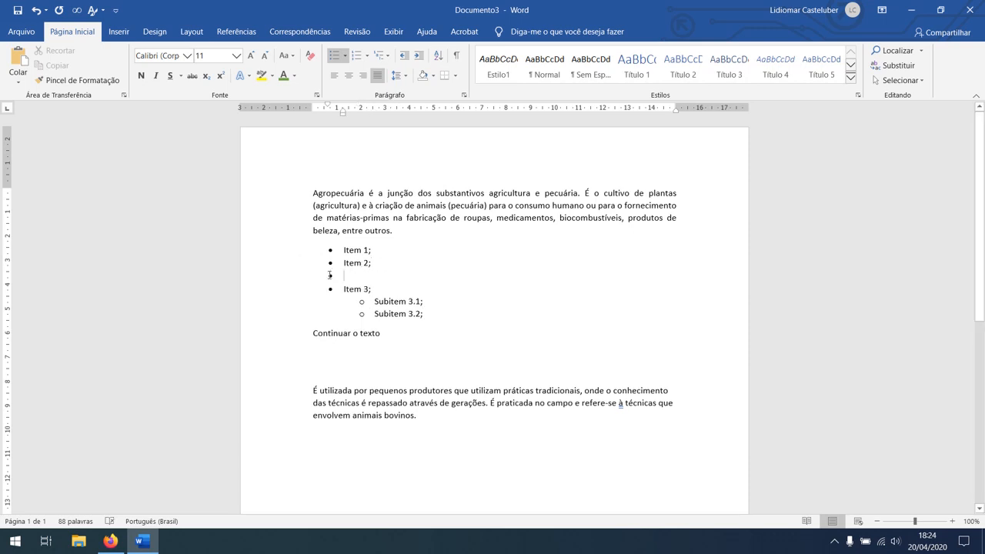
left_click(344, 56)
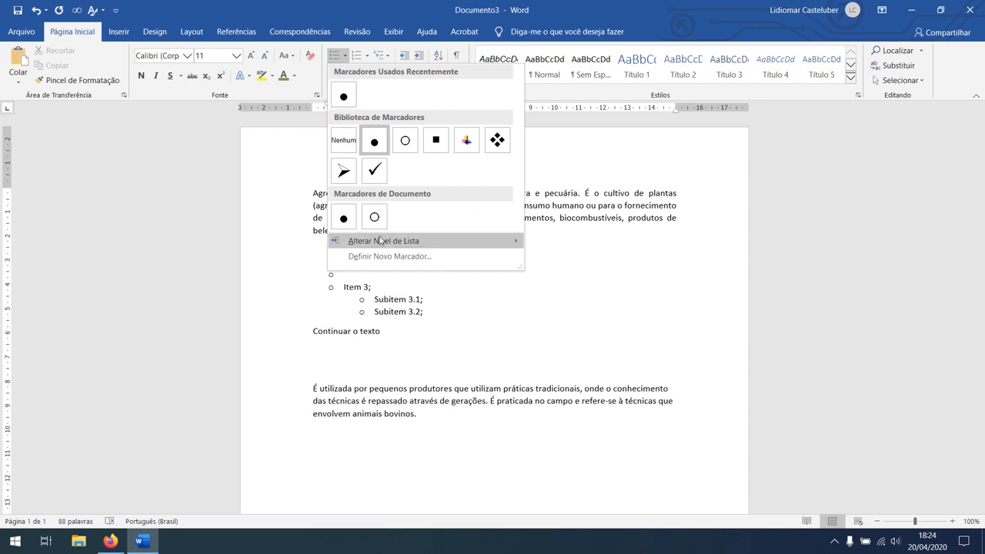
mouse_move(381, 241)
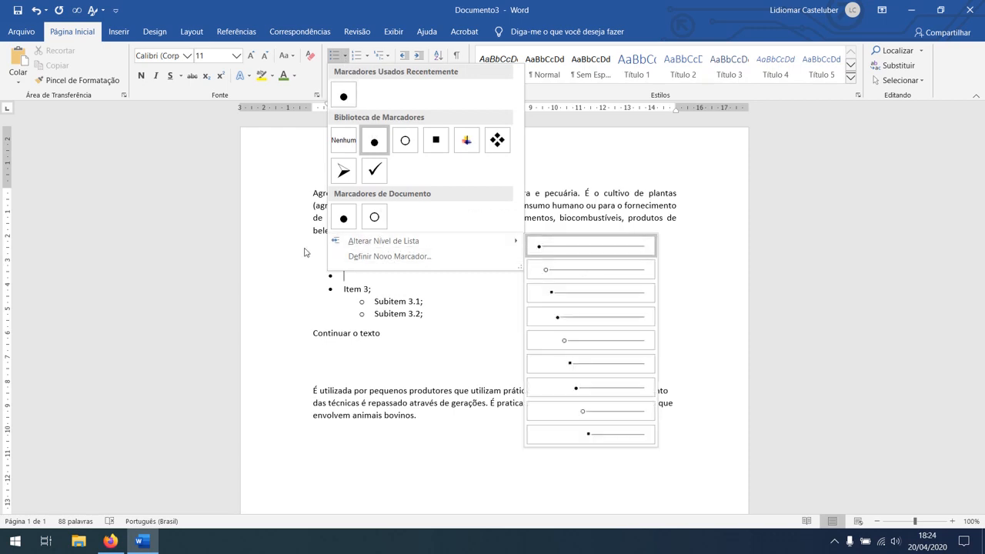
left_click(364, 260)
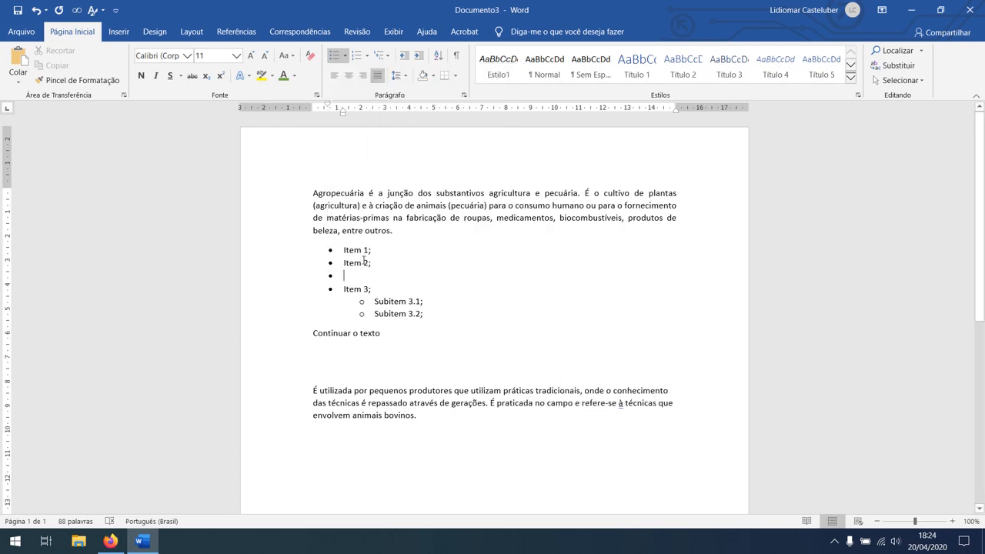
left_click(419, 57)
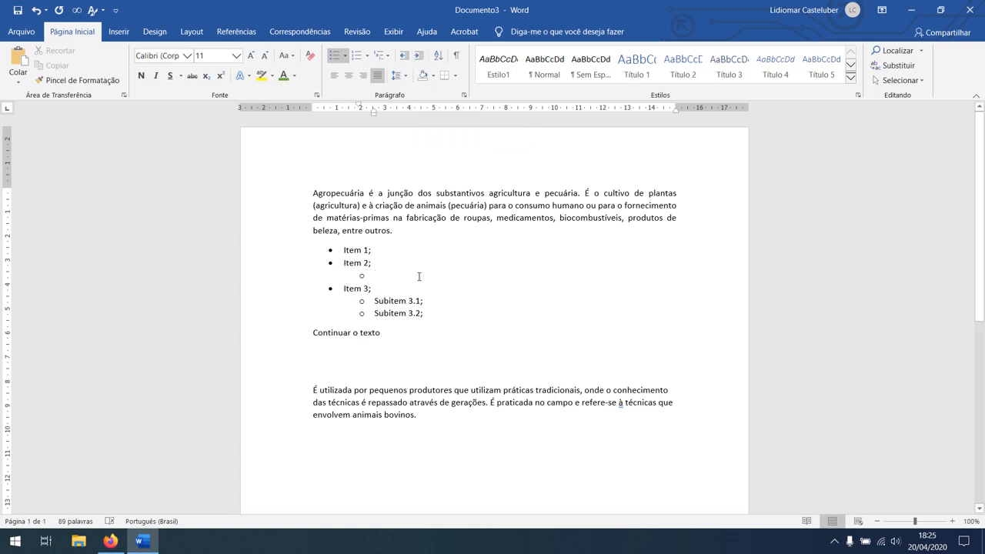
- Enter "Subitem 2.1;", "Subitem 2.2;" and "Subitem 2.3;" as second-level bullets under Item 2
type("Sub")
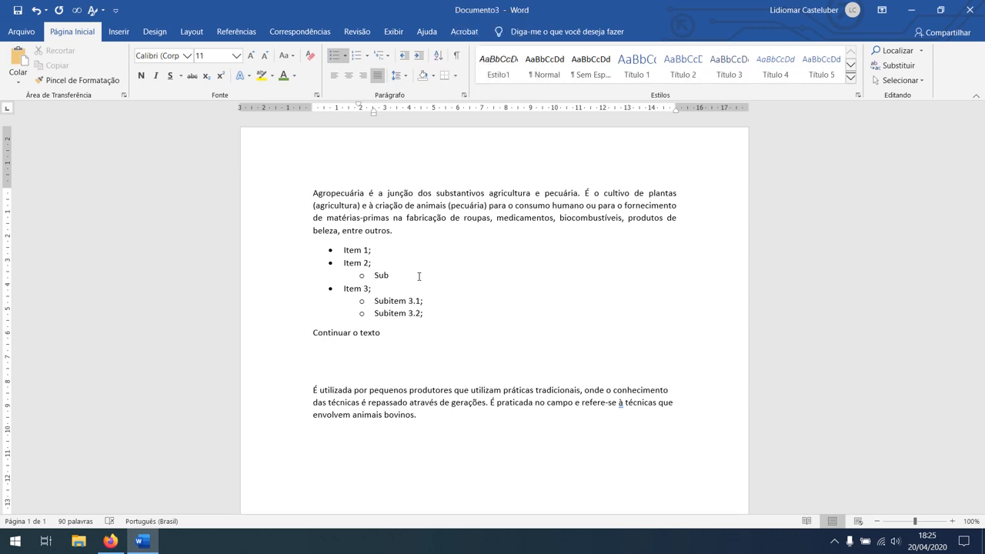
type("item 2.1;")
key("Return")
type("Subitem")
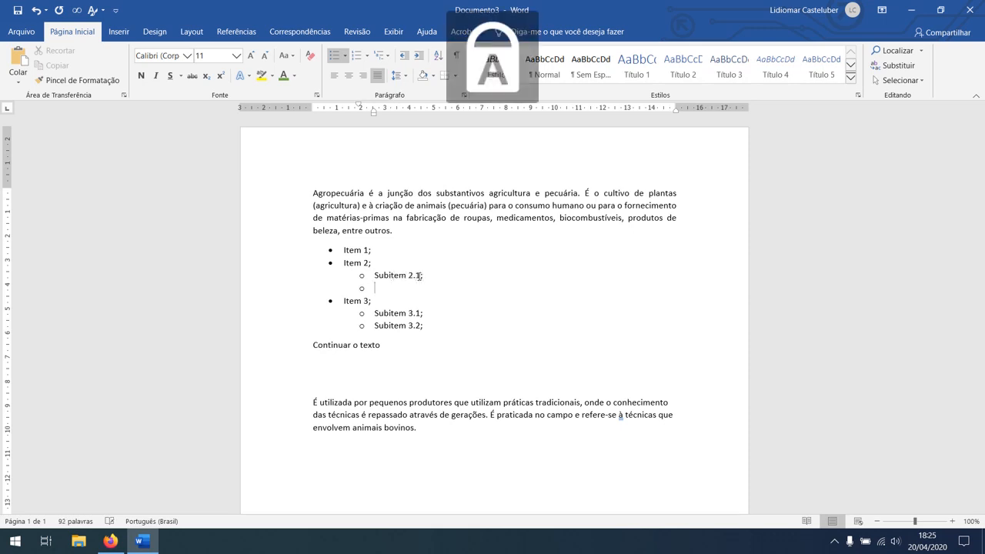
type(" 2.2")
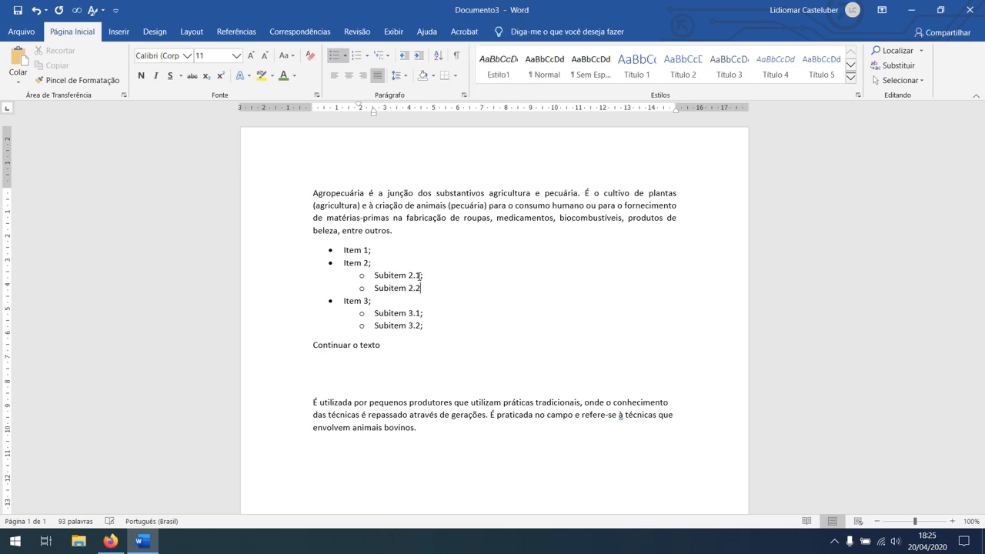
key("Return")
type("Subit")
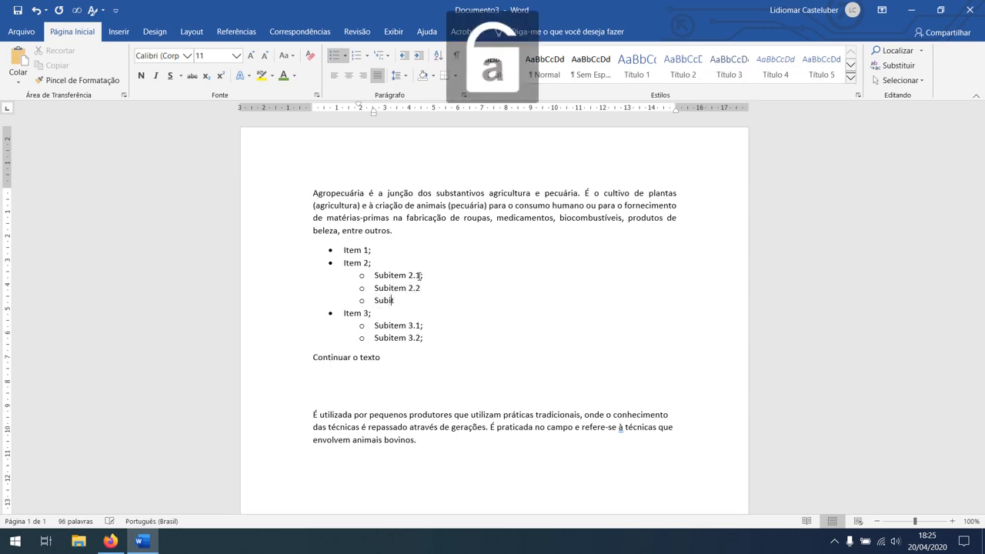
type("em 2.3;")
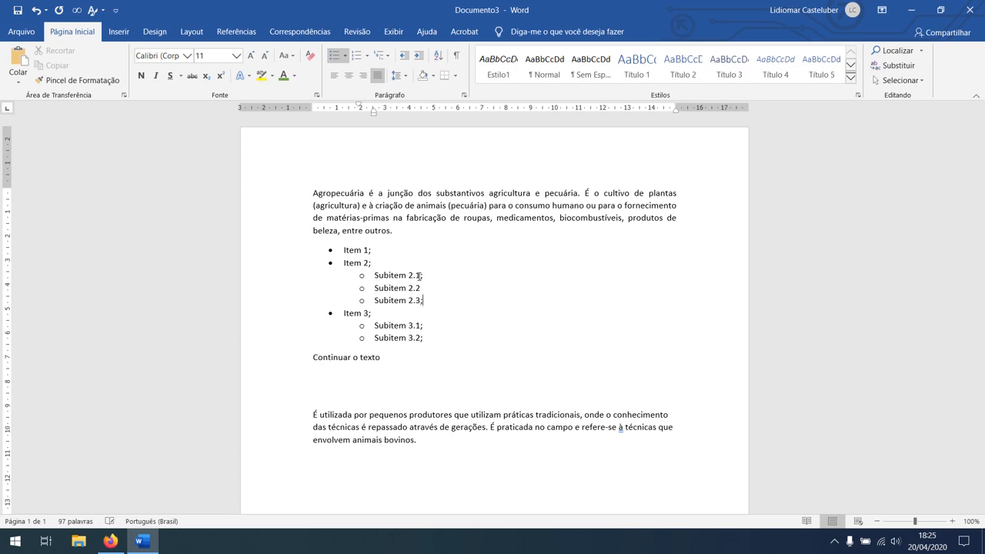
key("Up")
type(";")
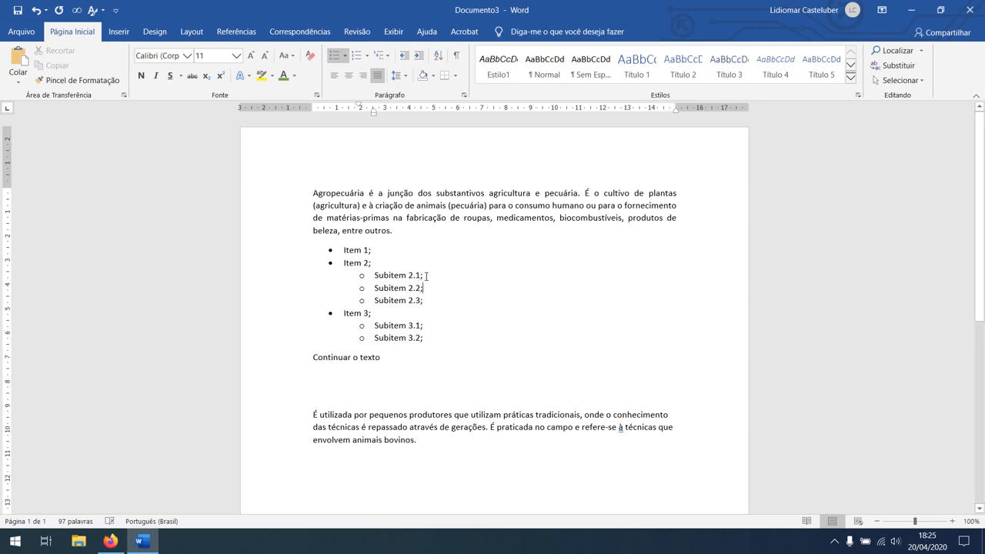
- Insert an empty third-level bullet below Subitem 2.2
key("Return")
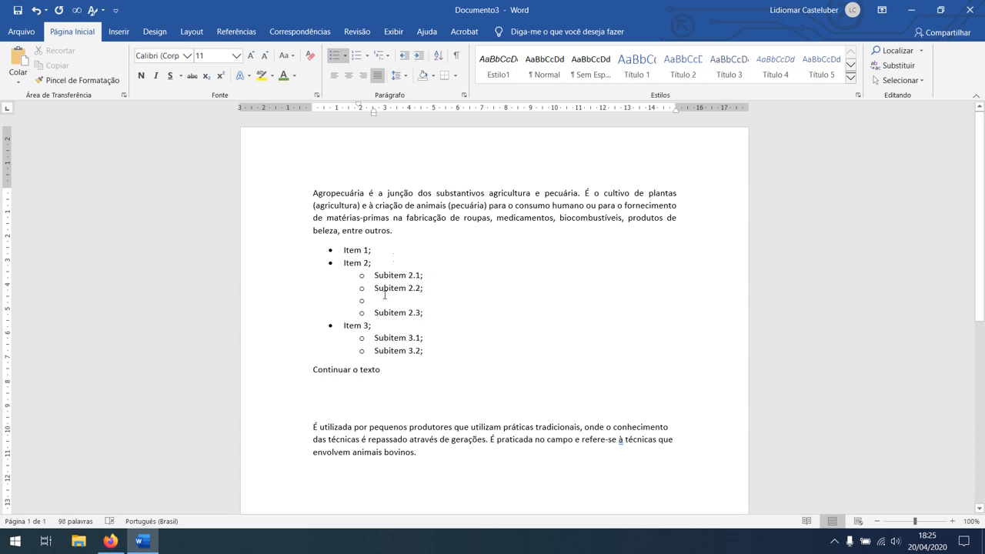
key("Tab")
- Delete the list entries from Subitem 2.1 through Subitem 3.2 and add an empty bullet after Item 2
left_click_drag(418, 350, 335, 271)
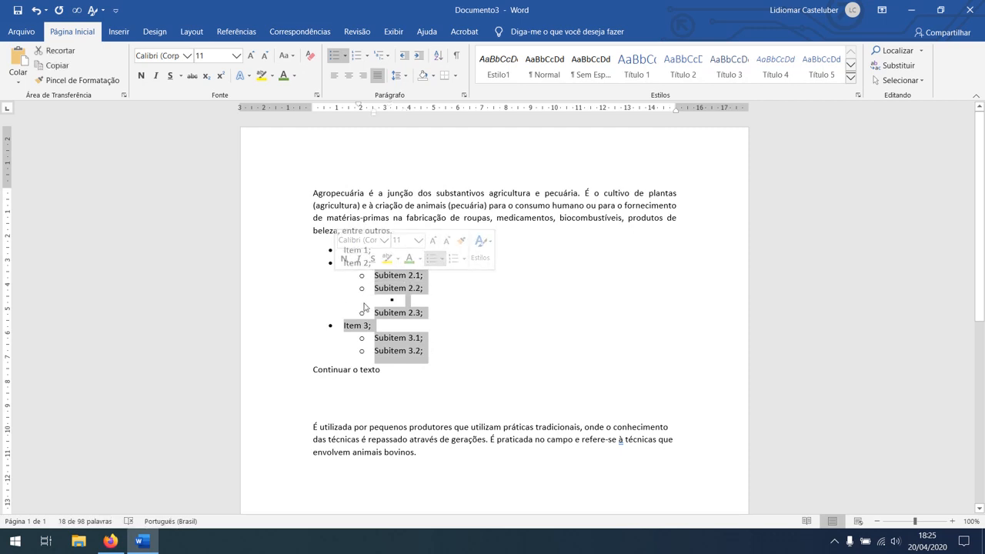
key("Delete")
left_click(387, 263)
key("Return")
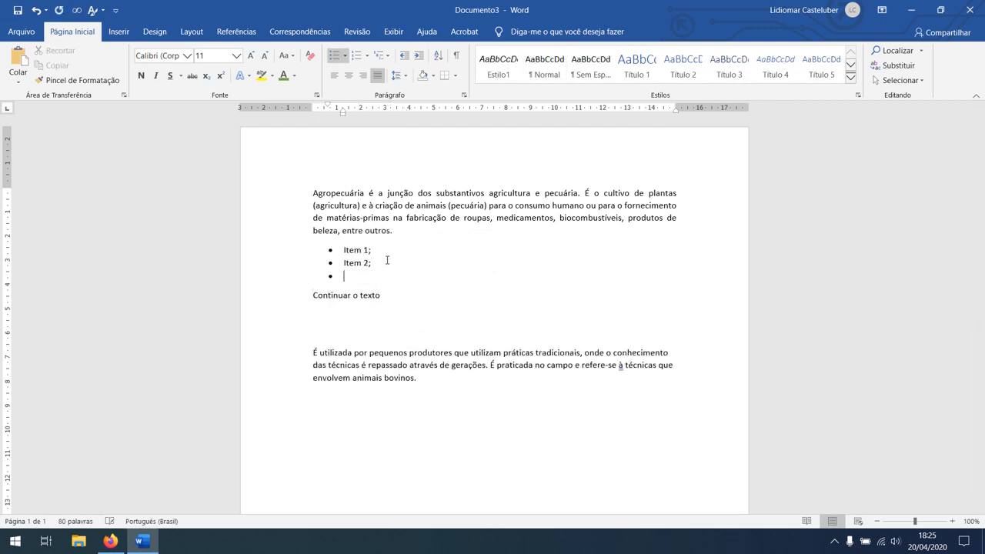
- Try the hollow-circle, round, square and coloured picture bullets on the list, one after another
left_click(345, 56)
left_click(405, 140)
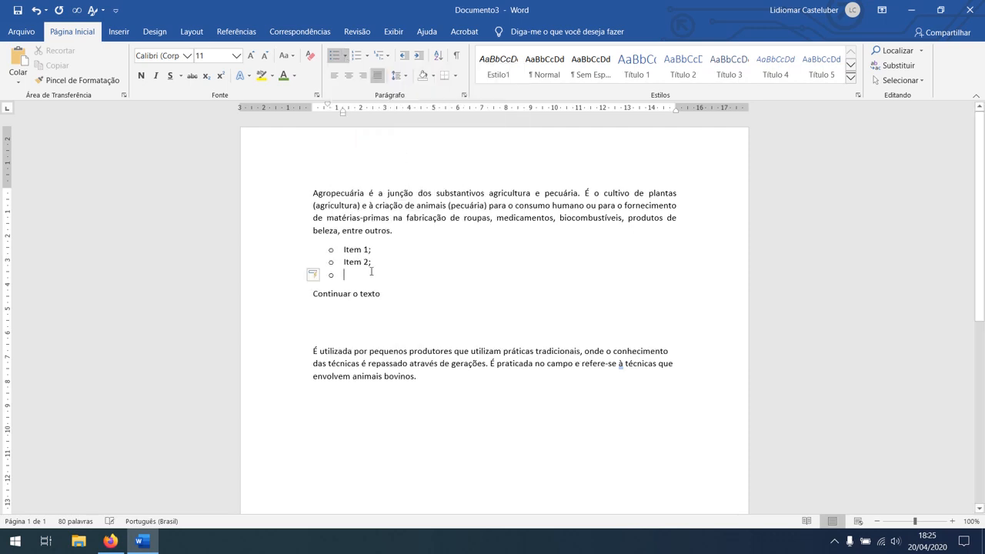
left_click(345, 56)
left_click(375, 143)
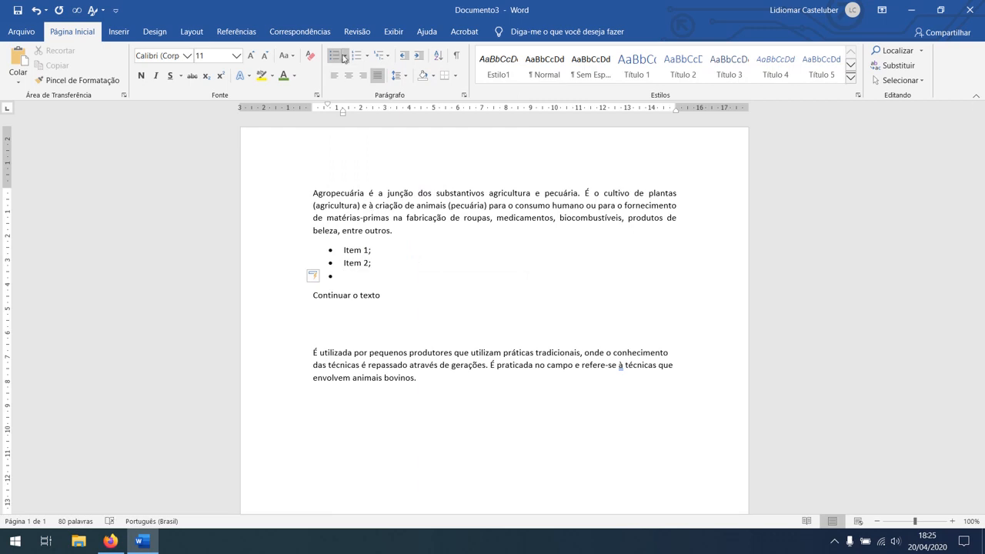
left_click(345, 57)
left_click(437, 141)
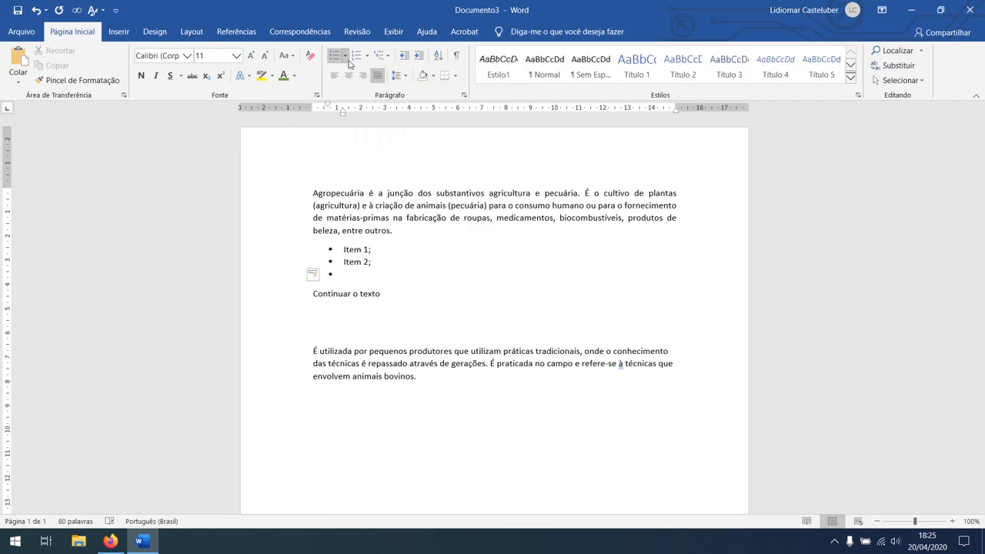
left_click(345, 56)
left_click(466, 141)
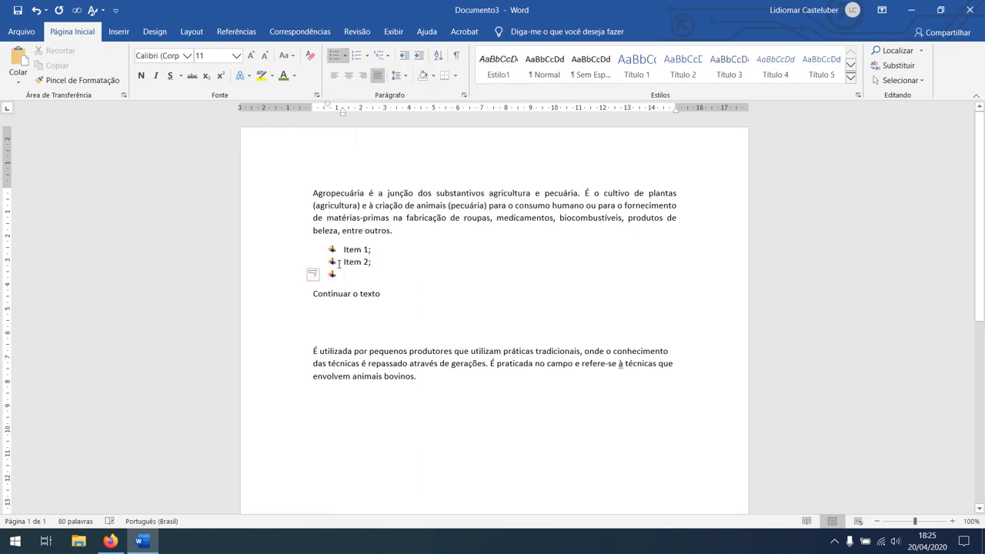
- Apply the four-diamond bullet to the list and change the empty bullet below Item 2 to the second list level
left_click(345, 56)
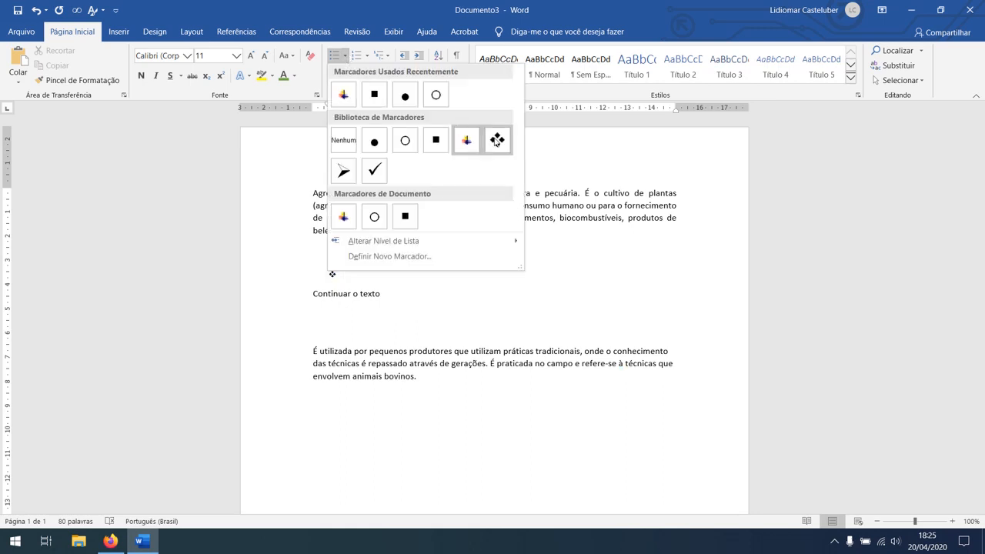
left_click(497, 140)
left_click(345, 56)
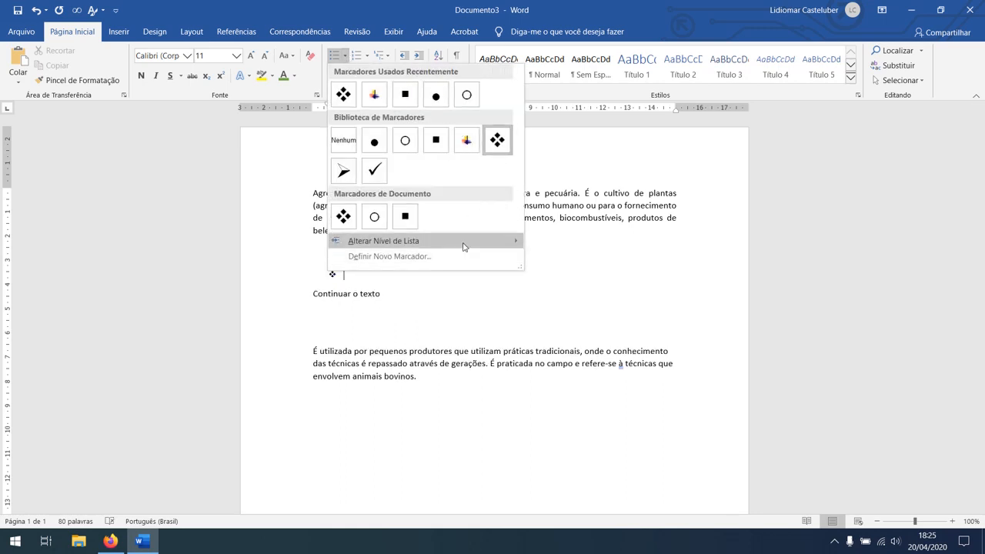
mouse_move(498, 243)
left_click(545, 274)
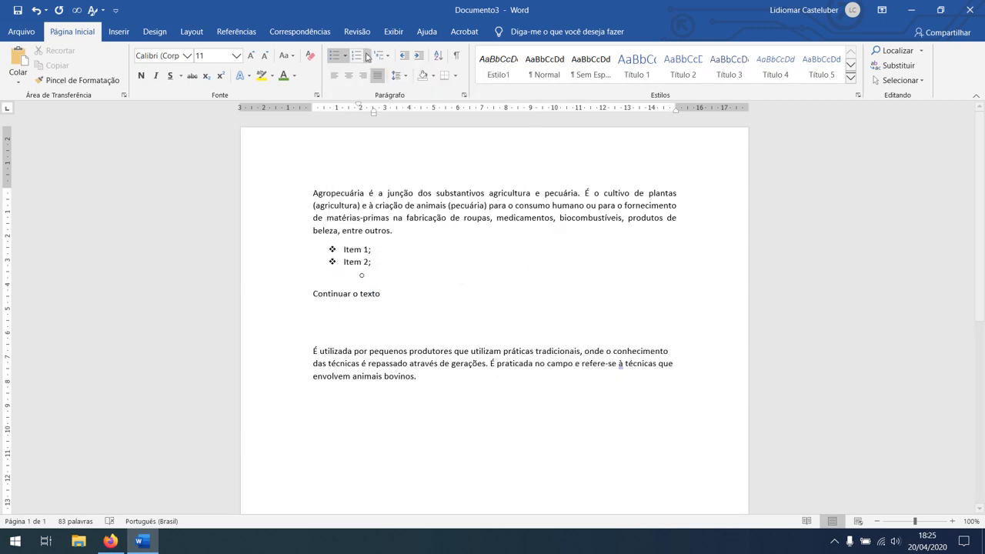
- Try the coloured picture bullet on the empty second-level bullet below Item 2
left_click(345, 57)
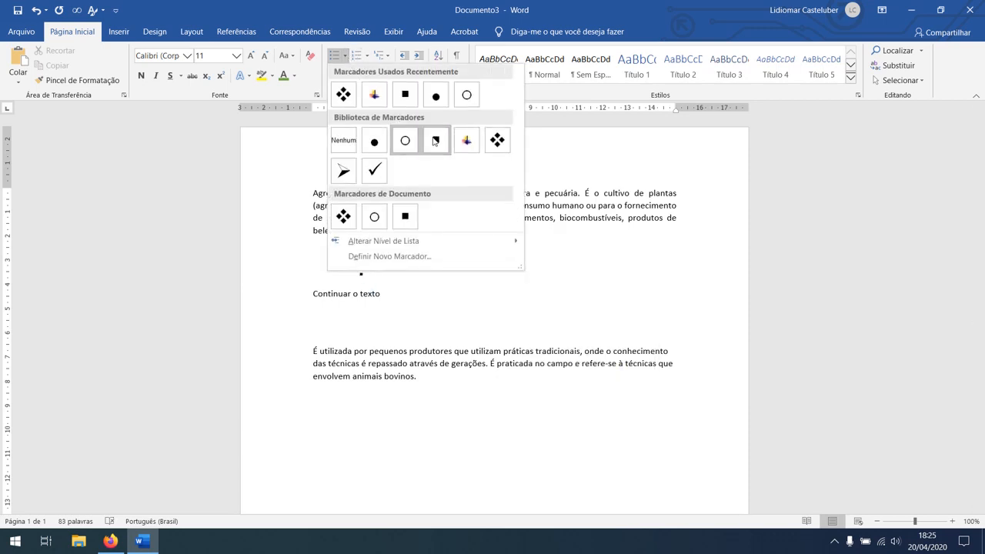
left_click(464, 140)
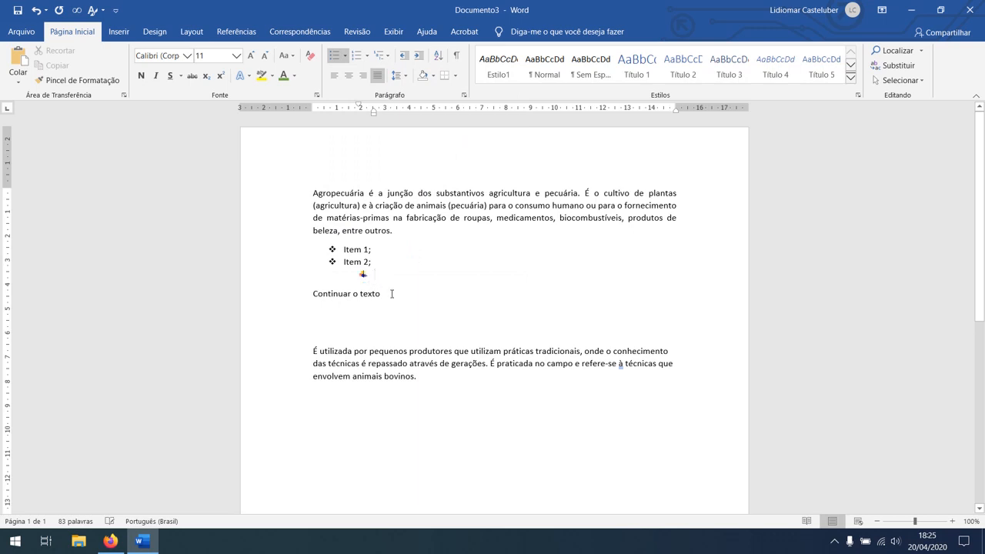
left_click(346, 57)
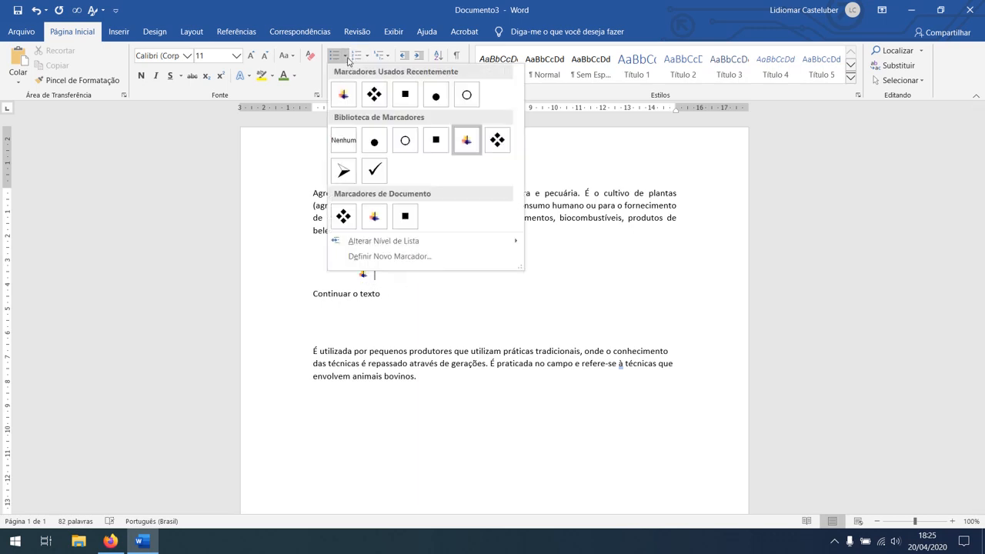
left_click(346, 57)
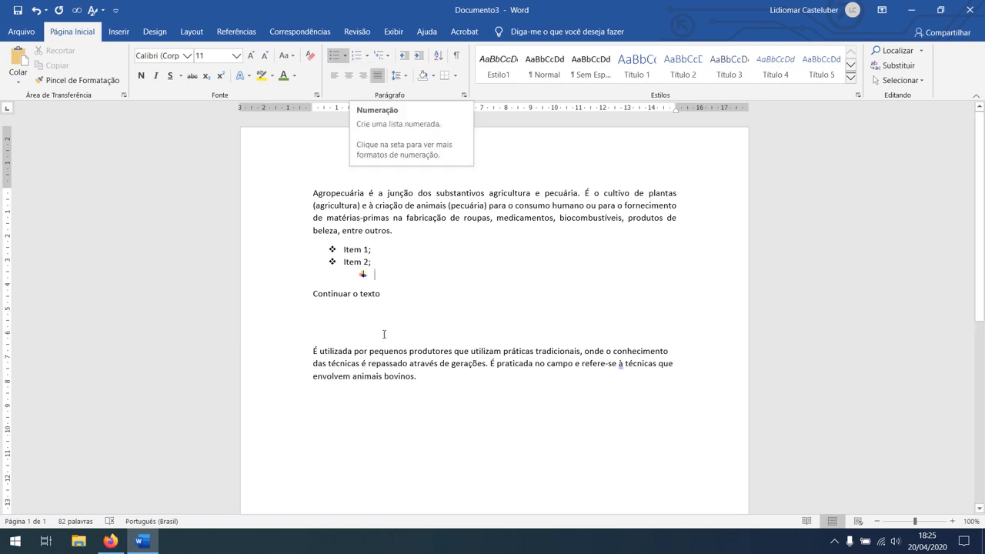
- Return the empty bullet below Item 2 to the first level and end the bulleted list, leaving blank lines before "Continuar o texto"
key("shift+Tab")
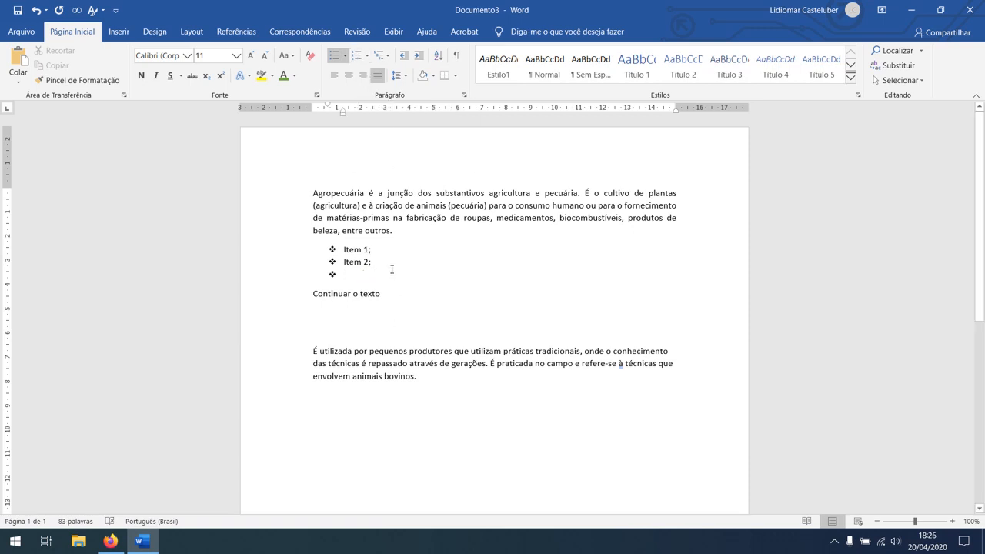
key("Return")
key("Return")
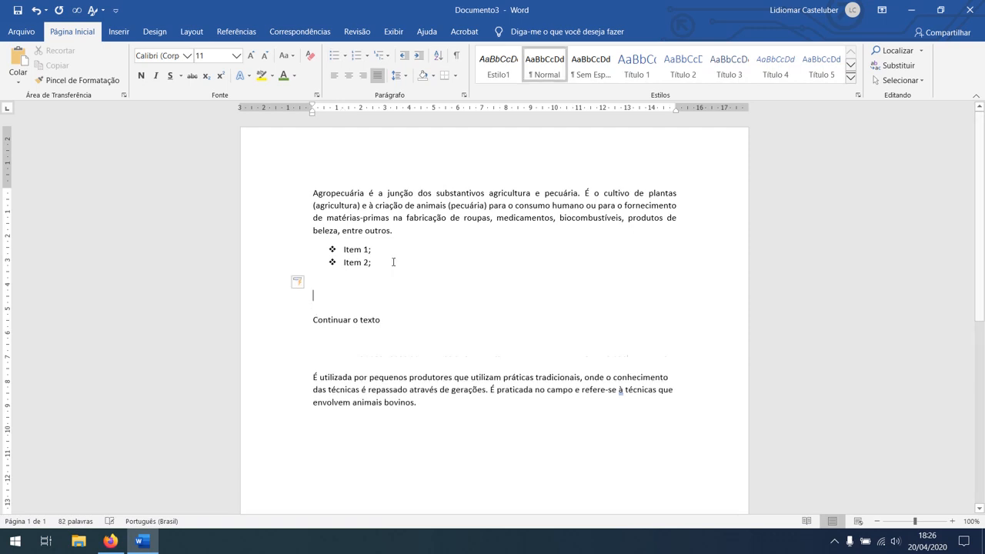
- Start a 1., 2., 3. numbered list above "Continuar o texto" with the entries "Opção 1;" and "Opção 2;"
left_click(357, 57)
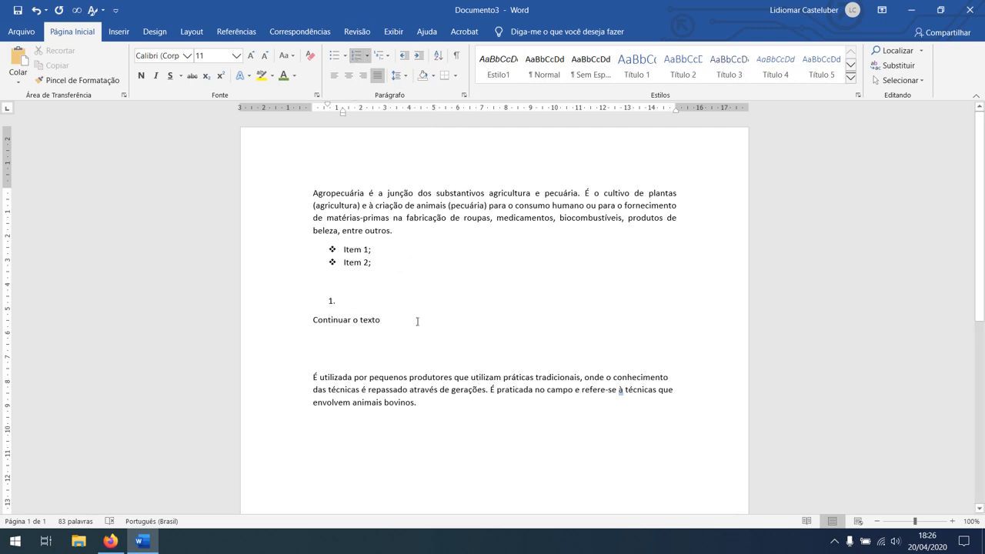
type("Opção 1;")
key("Return")
type("Opção 2")
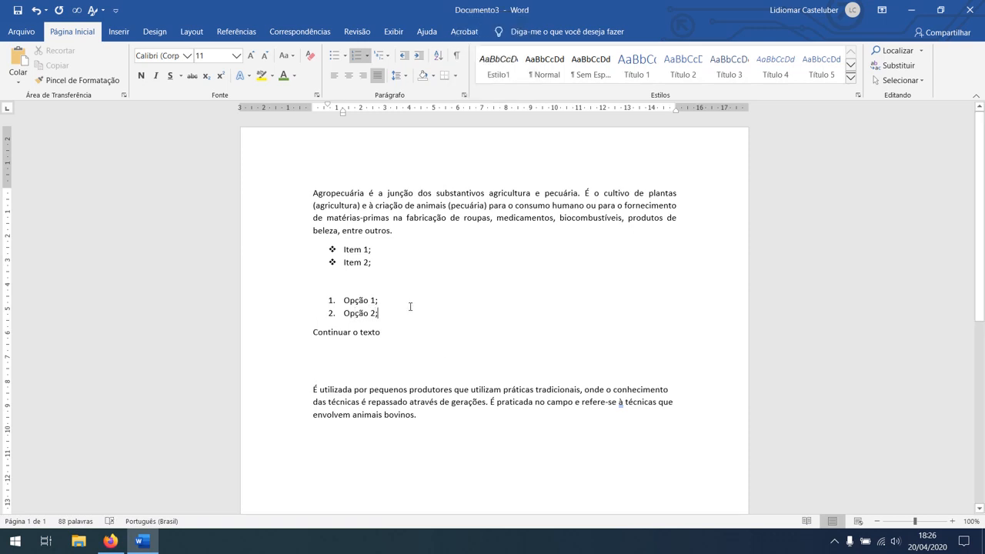
- Insert the second-level entries "Subitem a;" and "Subitem b;" between Opção 1 and Opção 2
key("Return")
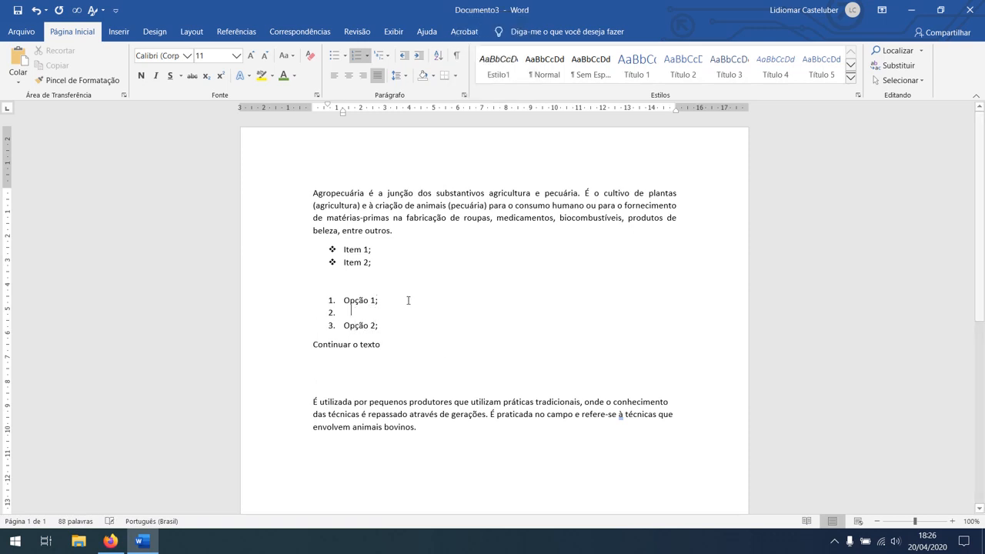
left_click(367, 57)
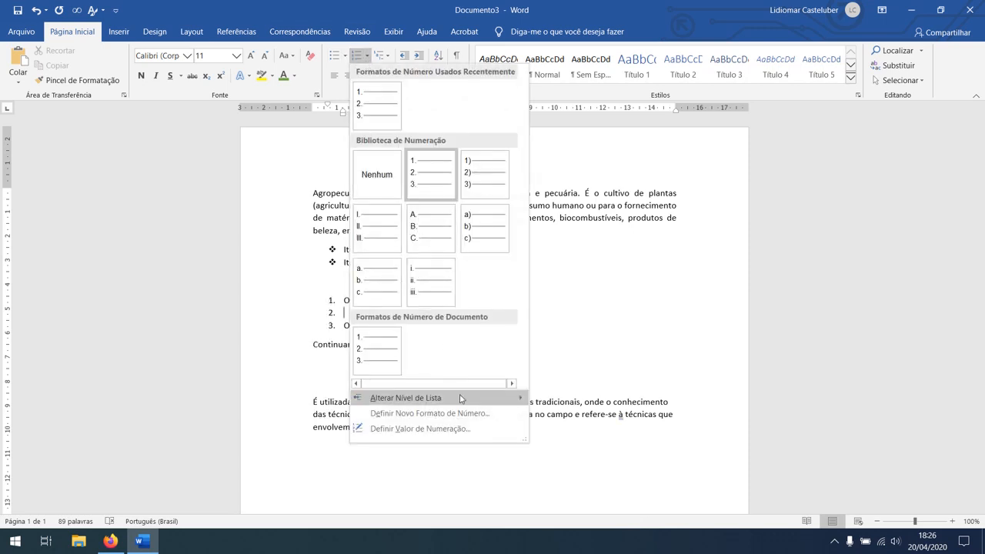
mouse_move(455, 398)
left_click(595, 348)
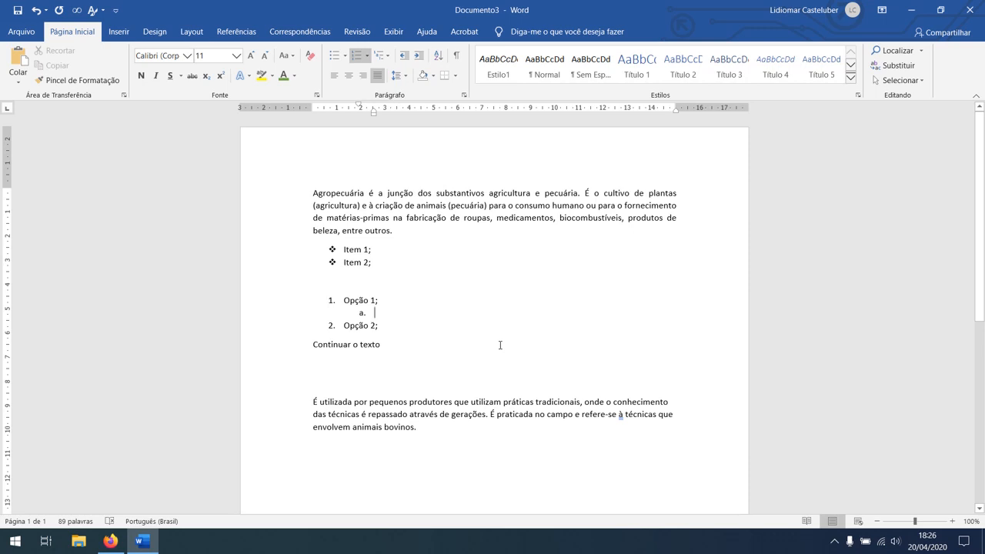
type("s")
type("Subitem ")
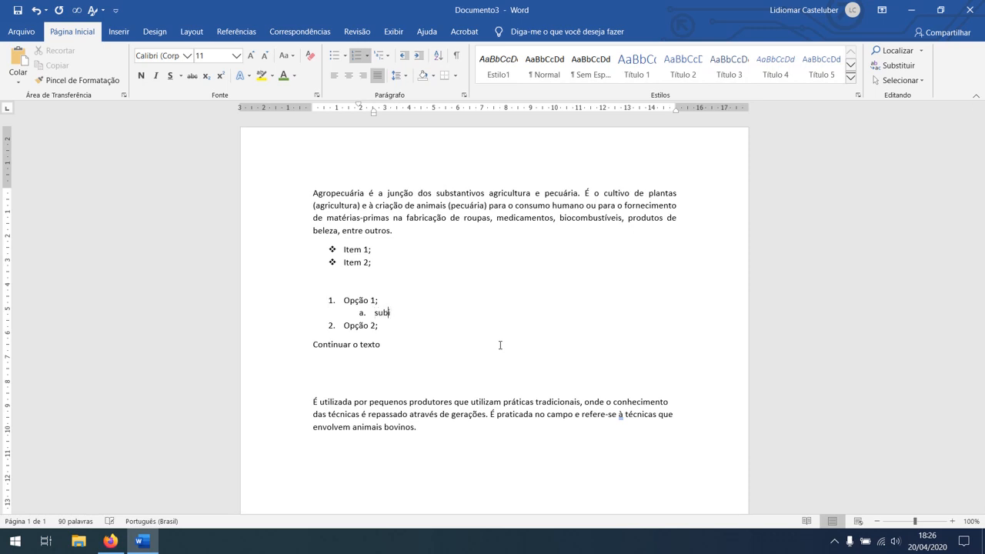
type("a")
key("Return")
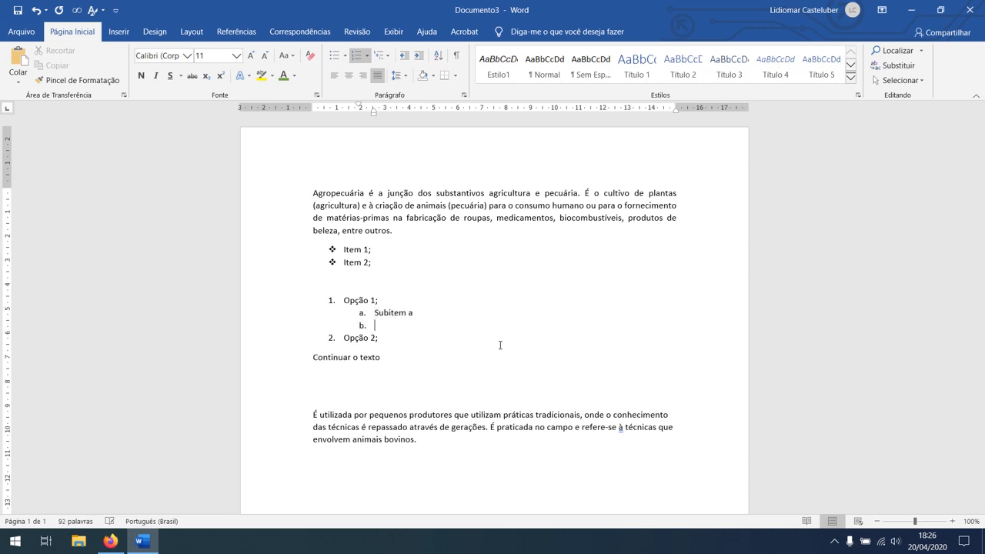
type("Subitem b;")
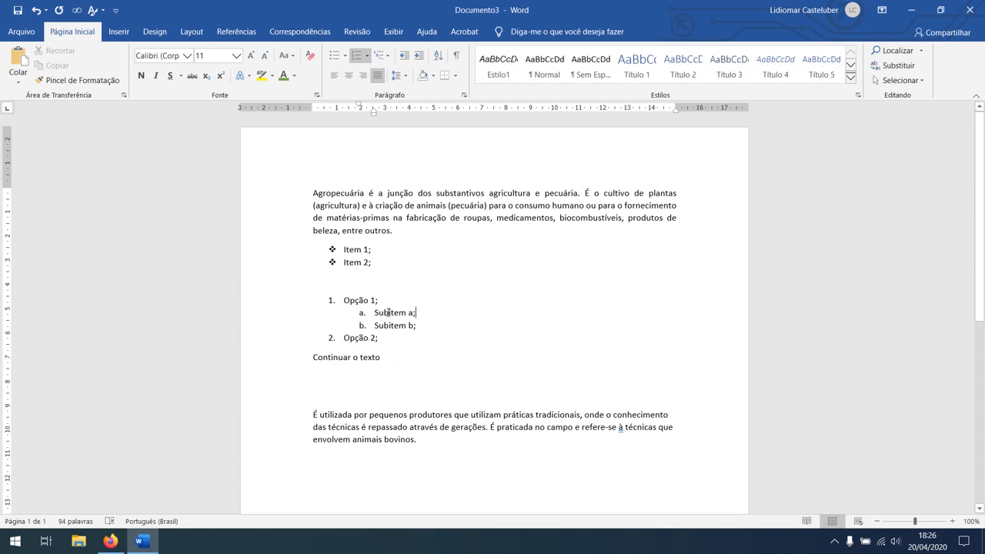
left_click(368, 57)
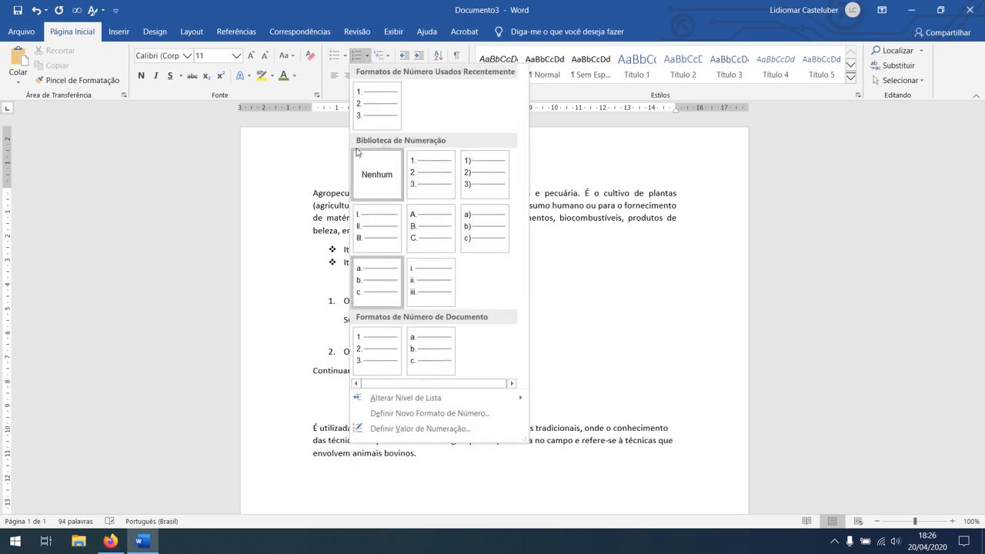
left_click(285, 328)
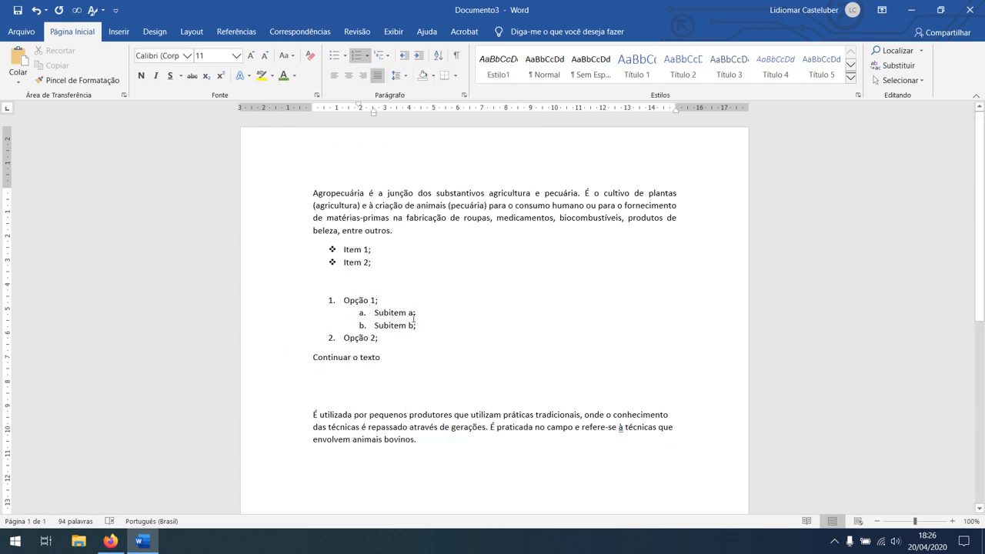
left_click_drag(416, 326, 375, 311)
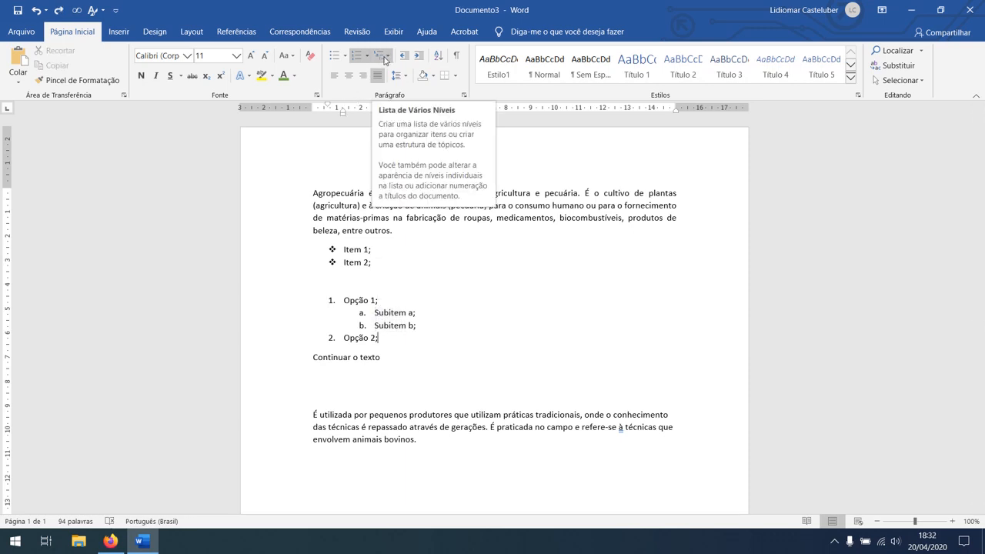
- Apply the 1., 1.1., 1.1.1. multilevel numbering to the whole list from Opção 1 to Opção 2
left_click_drag(420, 326, 341, 302)
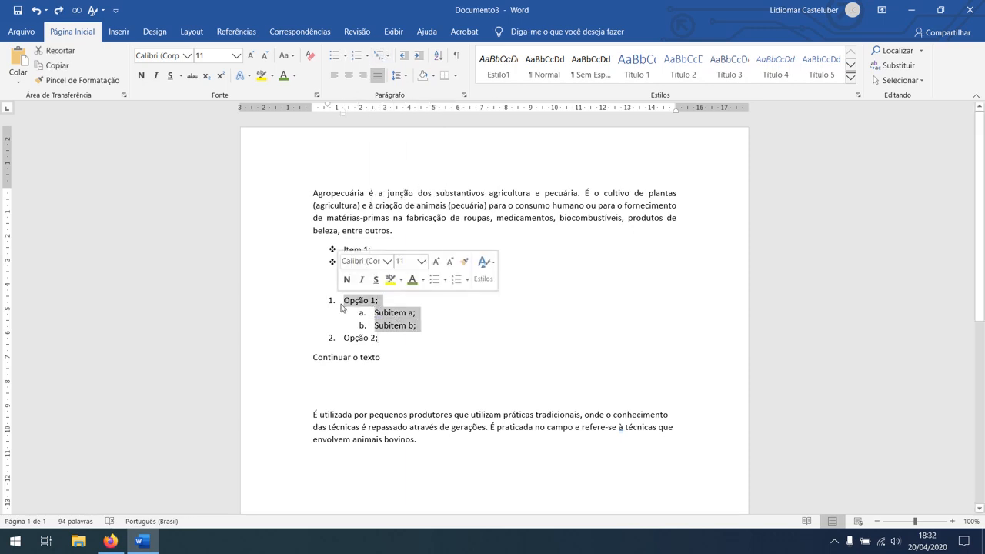
left_click_drag(385, 339, 341, 301)
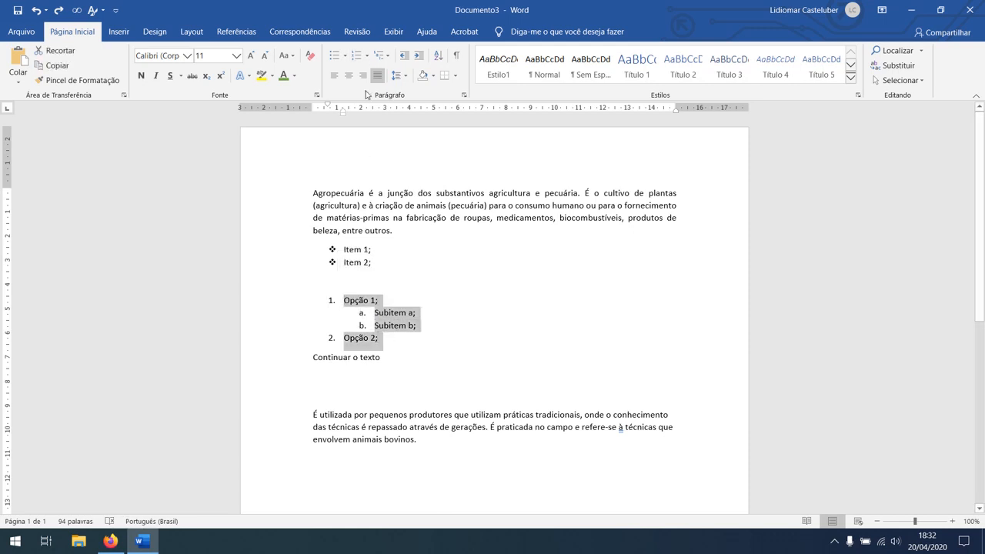
left_click(382, 56)
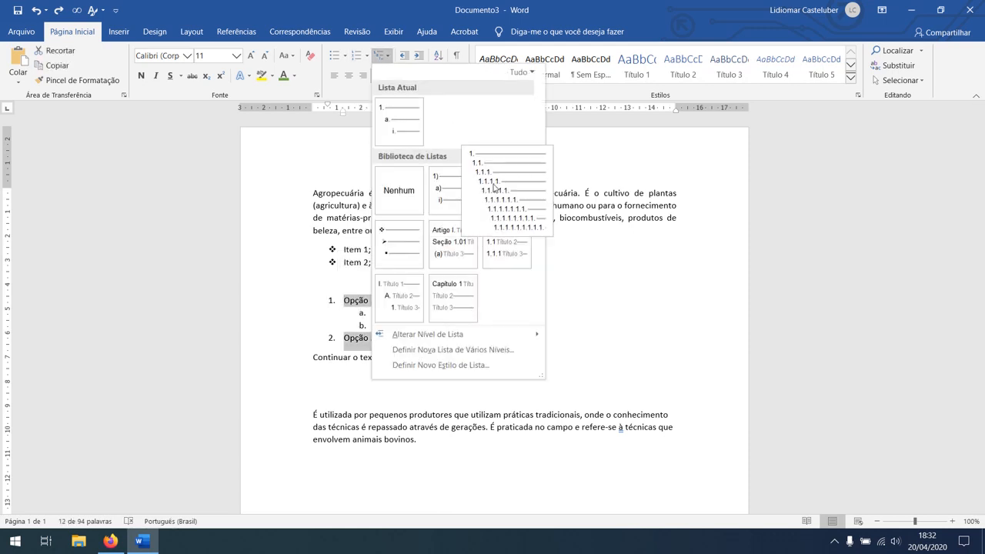
left_click(506, 192)
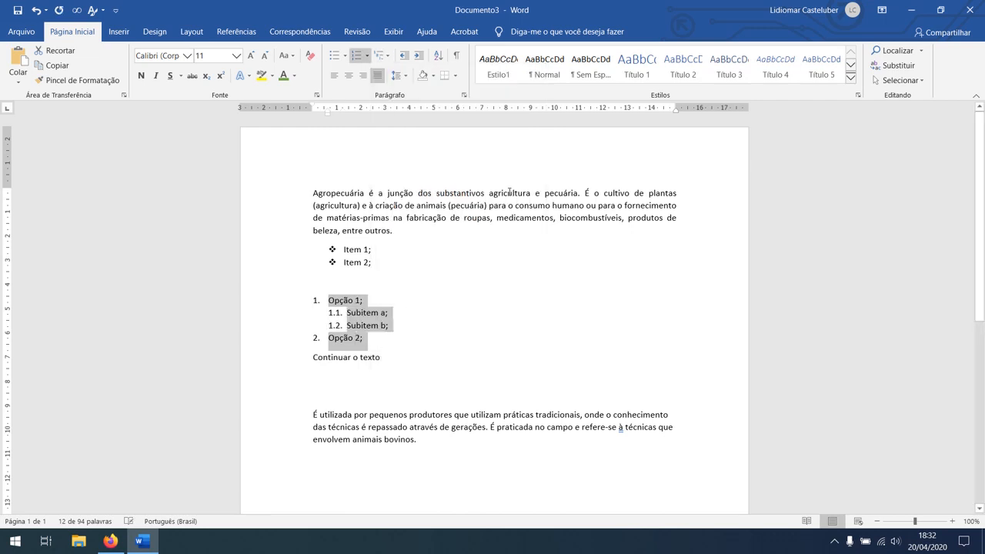
left_click(339, 325)
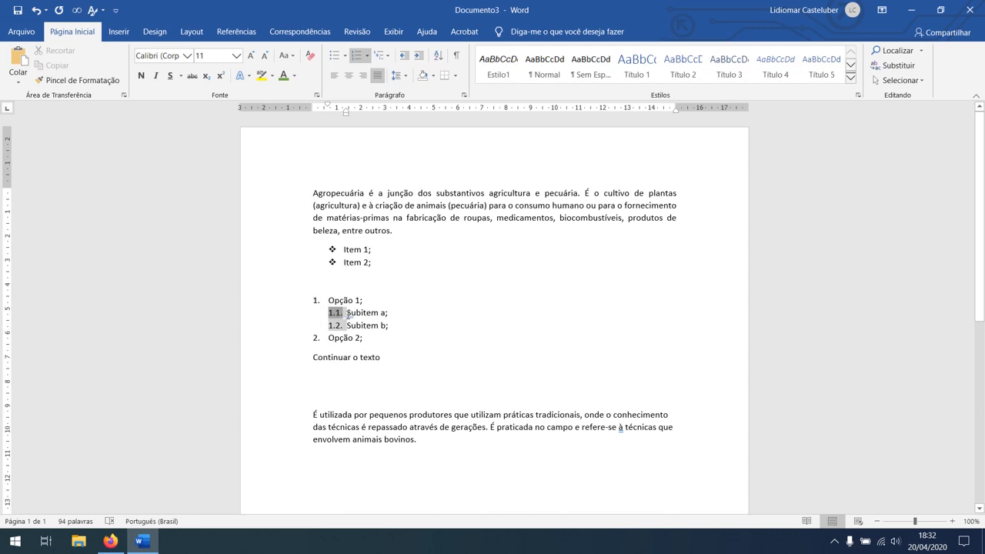
- Add the second-level entry "Subitem c;" after Subitem b
left_click(412, 326)
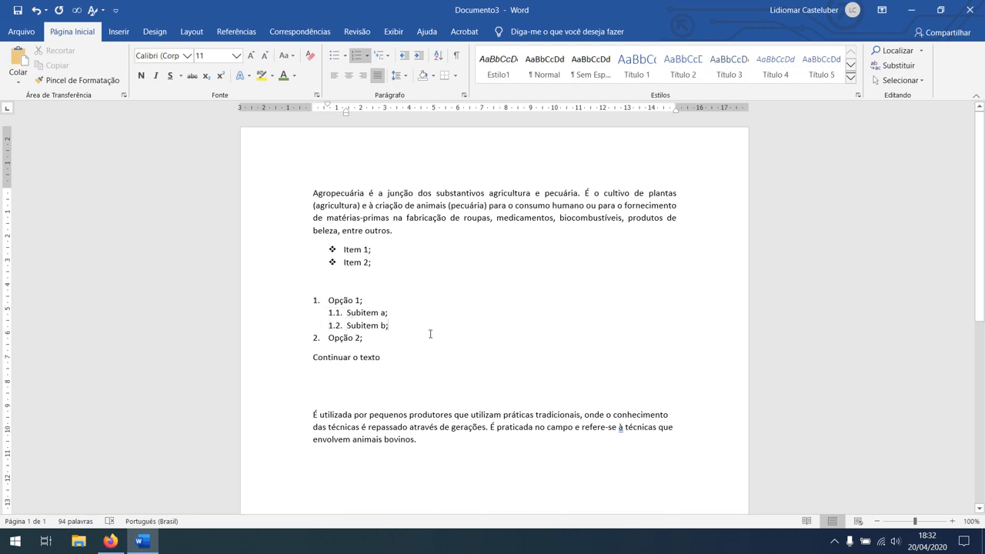
key("Return")
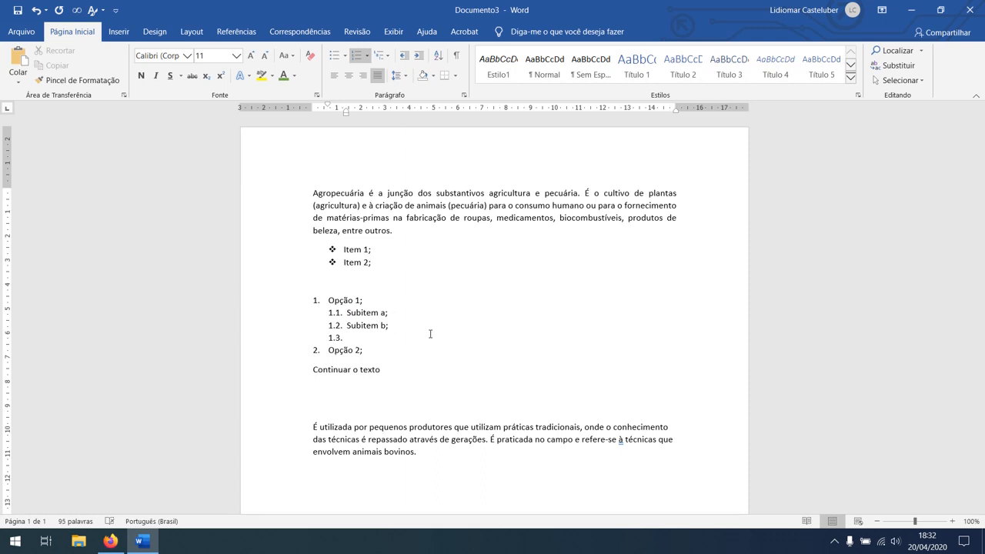
key("Caps_Lock")
type("S")
key("Caps_Lock")
type("ui")
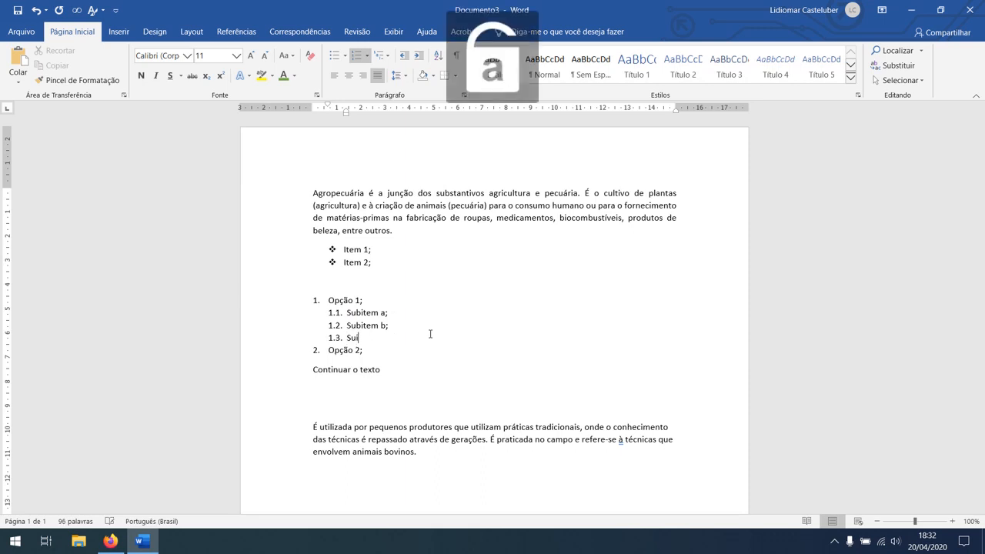
type("tem")
key("BackSpace")
key("BackSpace")
key("BackSpace")
key("BackSpace")
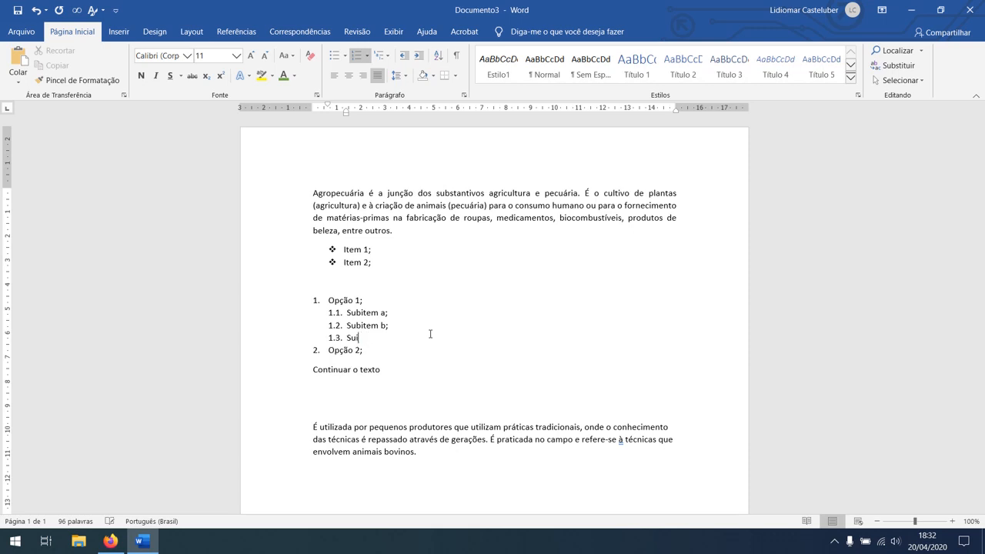
type("bitem  c;")
- Insert the third-level entry "Texto" below Subitem a
key("Home")
key("Return")
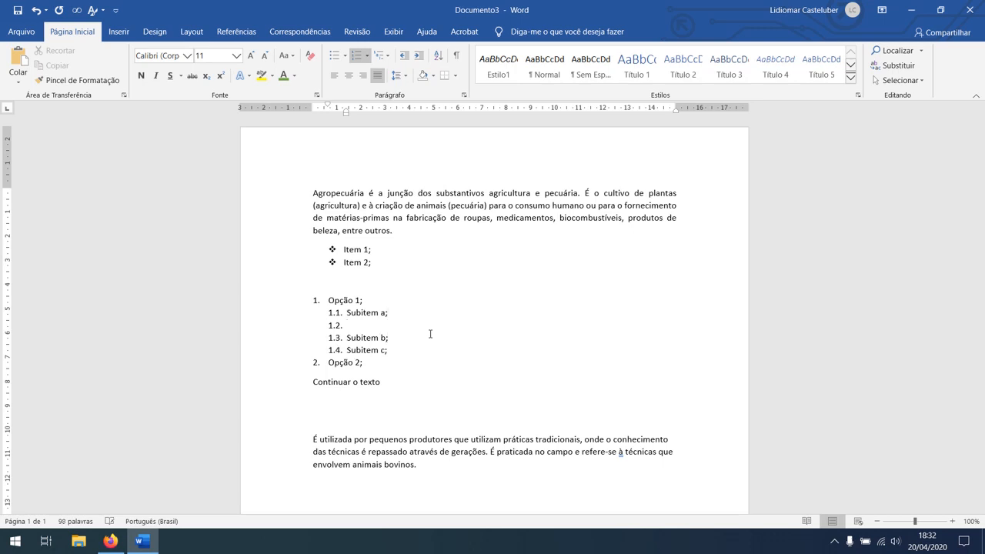
left_click(419, 56)
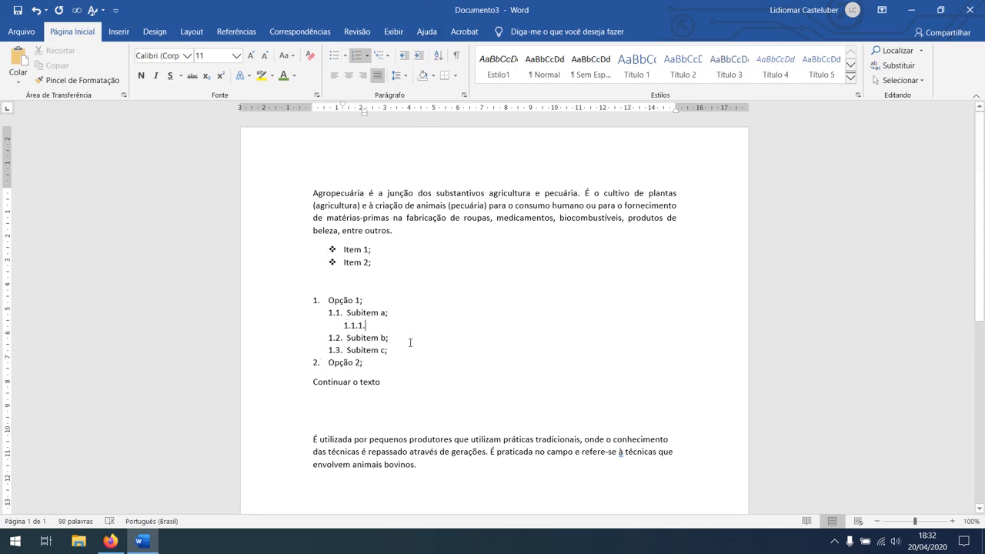
type("Tex")
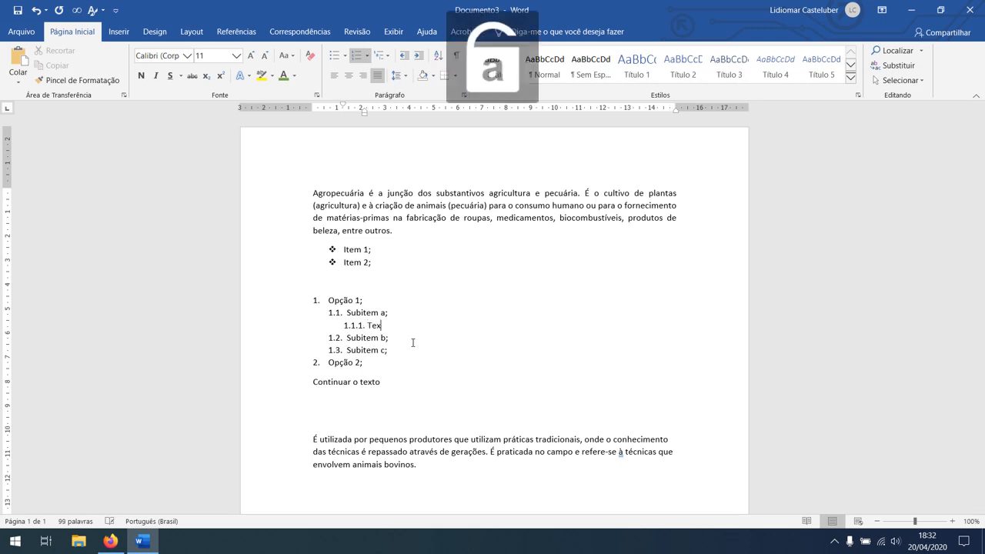
type("to")
- Add the third-level entry "Teste" below Texto, followed by an empty entry at the same level
key("Return")
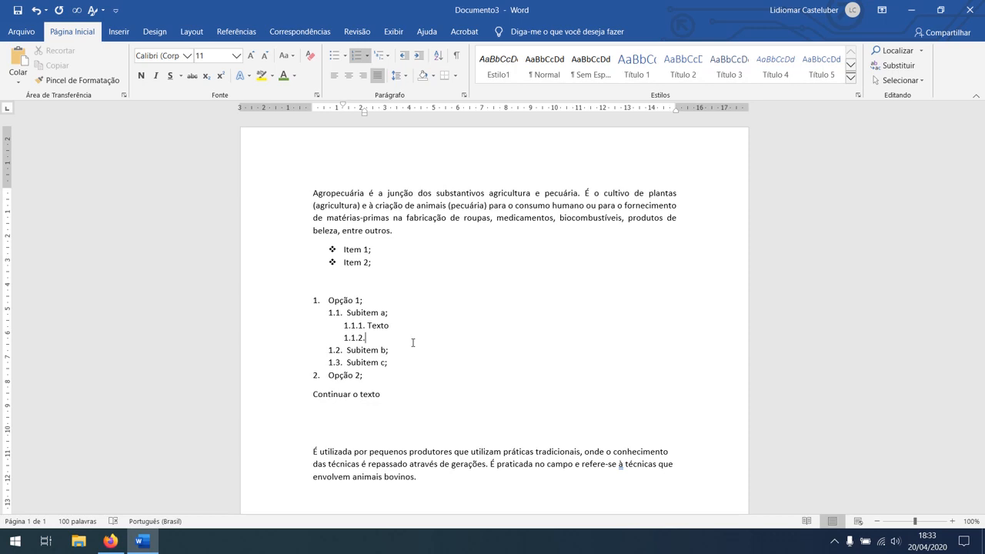
key("Caps_Lock")
key("Caps_Lock")
type("teste")
key("Caps_Lock")
type("T")
key("Delete")
key("Caps_Lock")
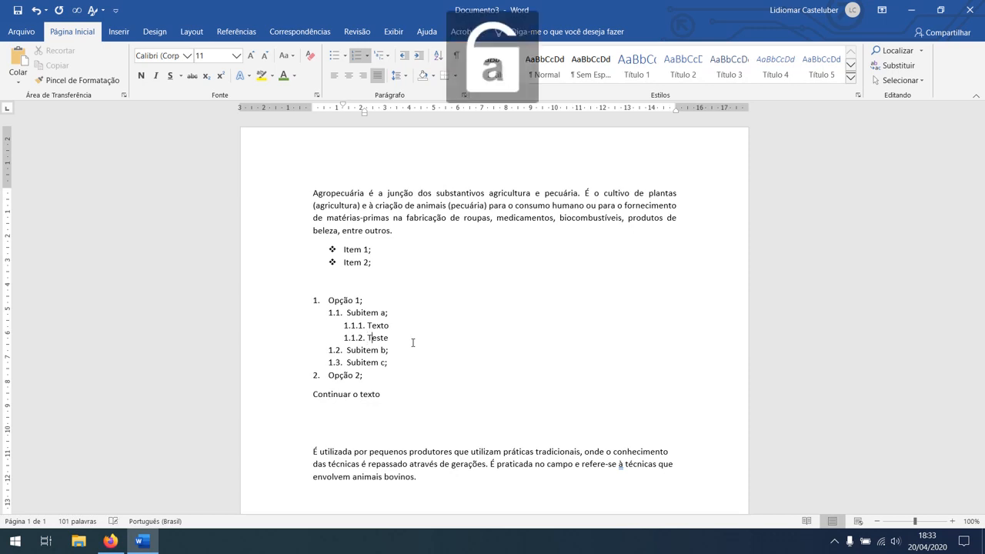
key("Return")
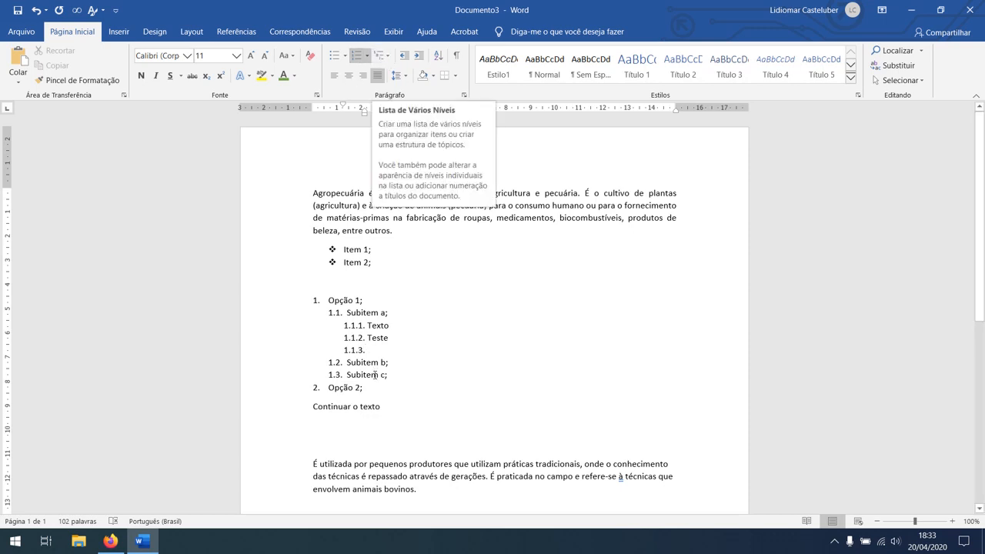
- Apply the multilevel bullet style with diamonds, arrowheads and squares to the whole list from Opção 1 to Opção 2
left_click_drag(367, 389, 308, 300)
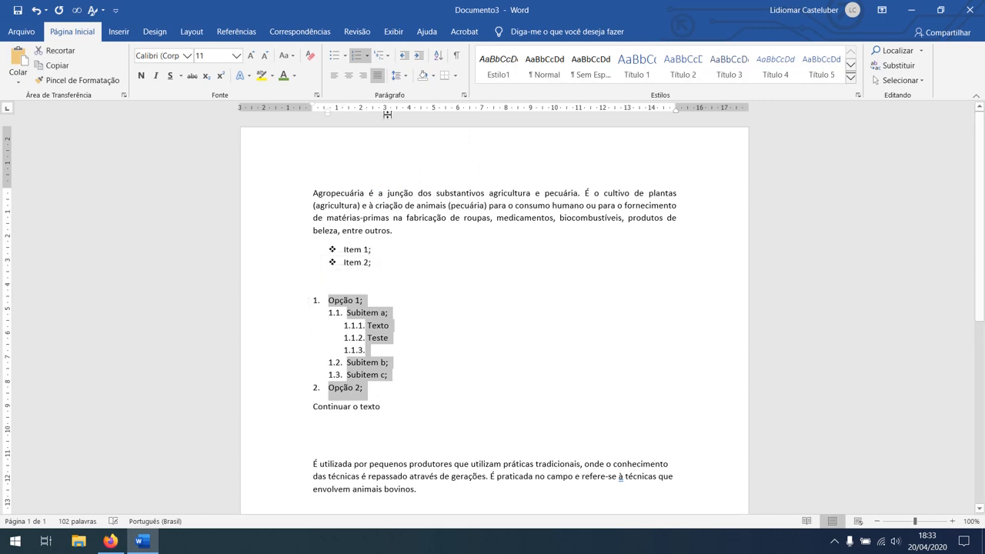
left_click(385, 58)
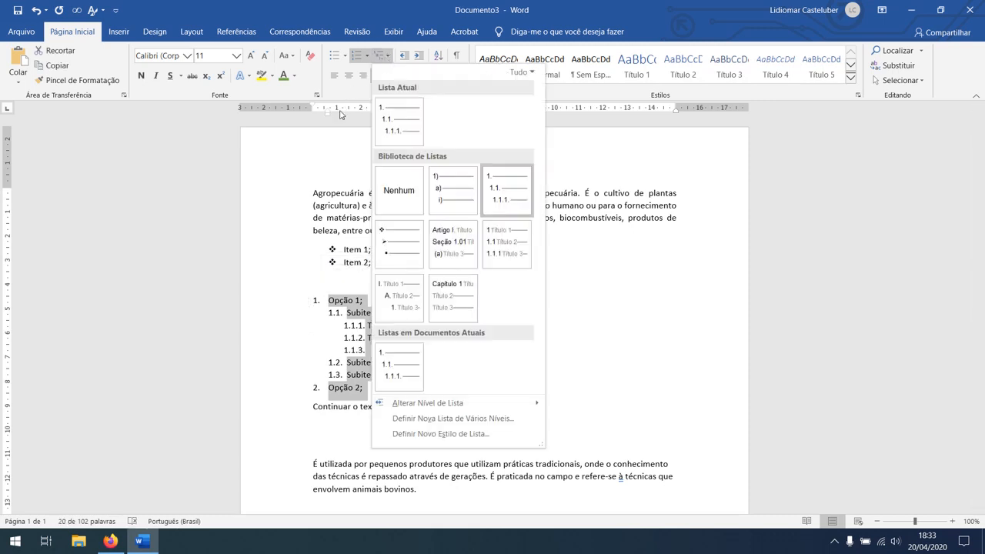
left_click(402, 253)
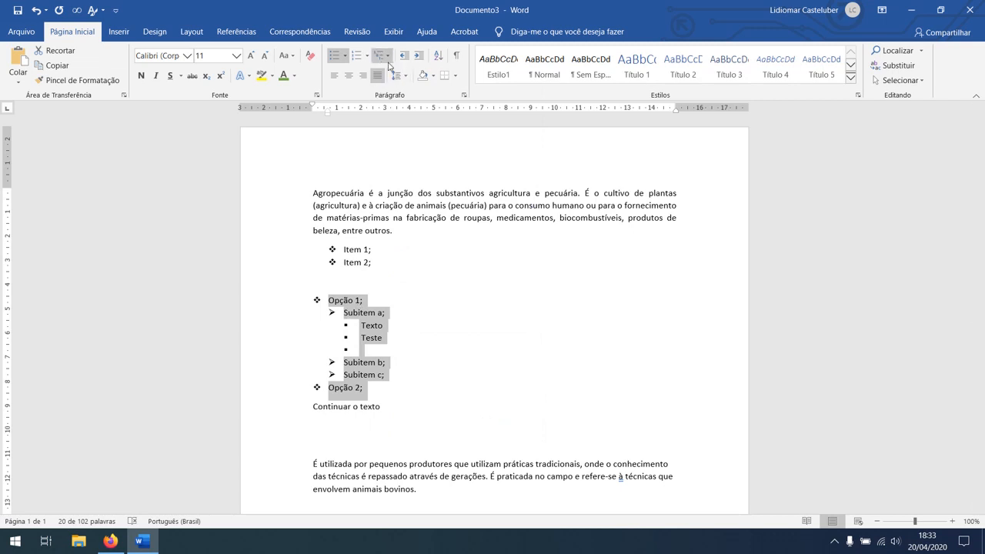
- Apply the 1., 1.1., 1.1.1. multilevel numbering style to the list from Opção 1 to Opção 2
left_click(382, 55)
mouse_move(402, 259)
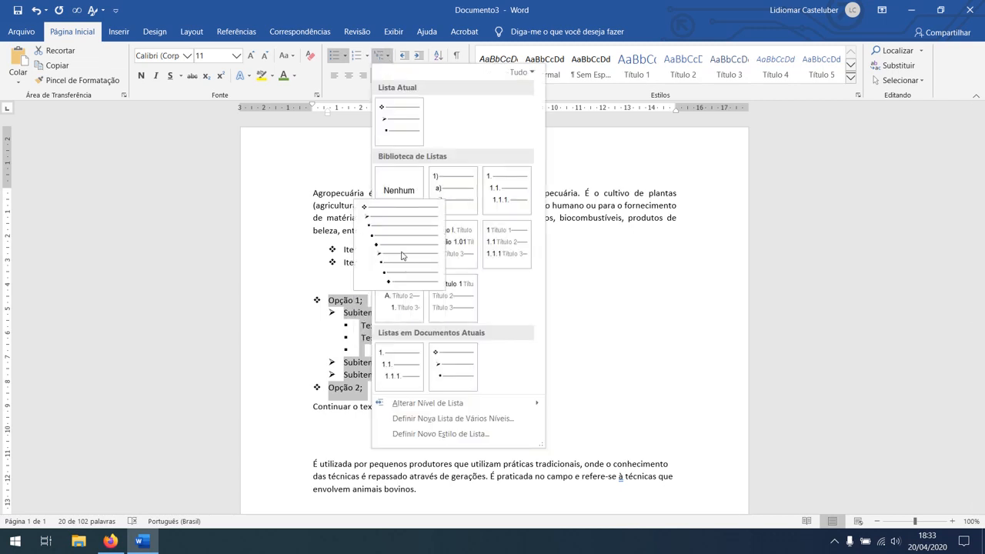
mouse_move(470, 250)
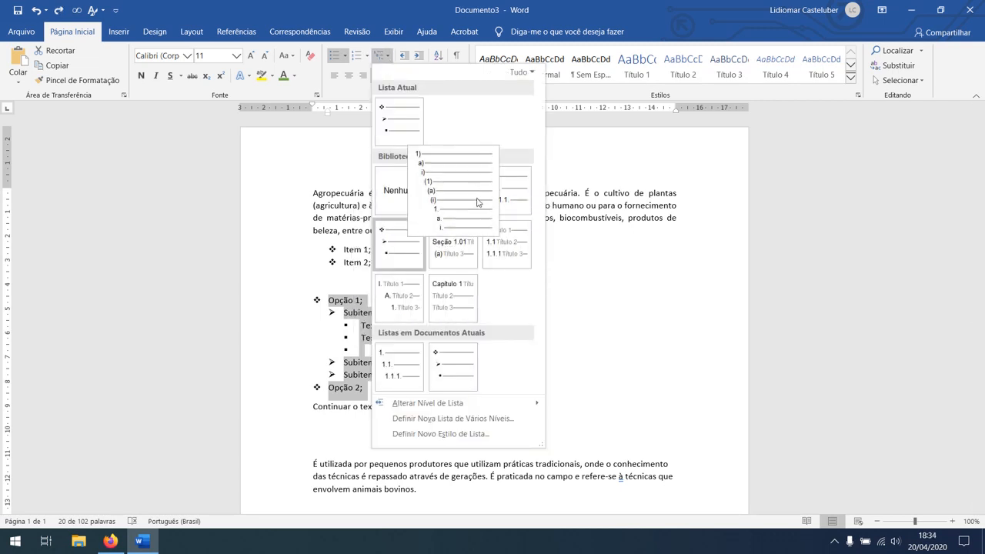
mouse_move(474, 194)
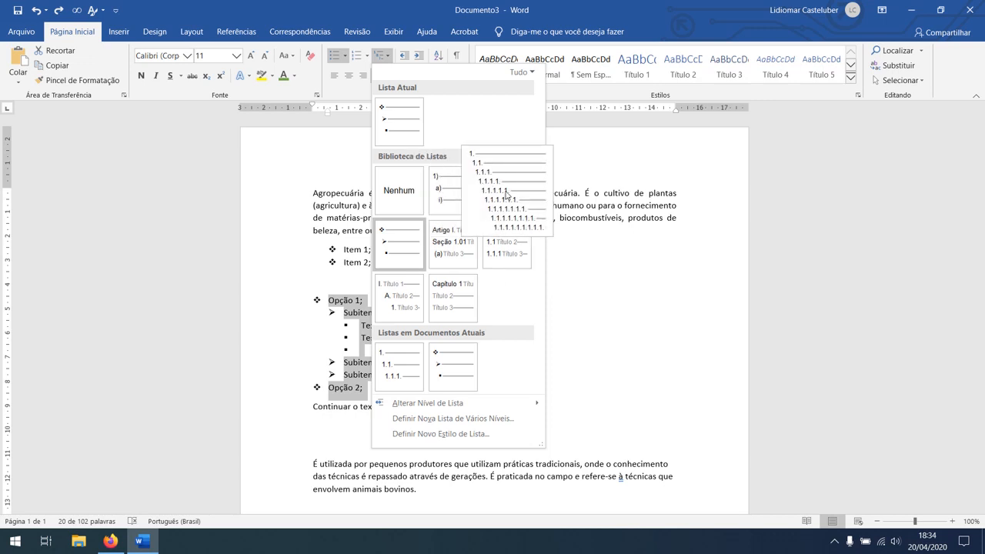
left_click(506, 195)
left_click(418, 378)
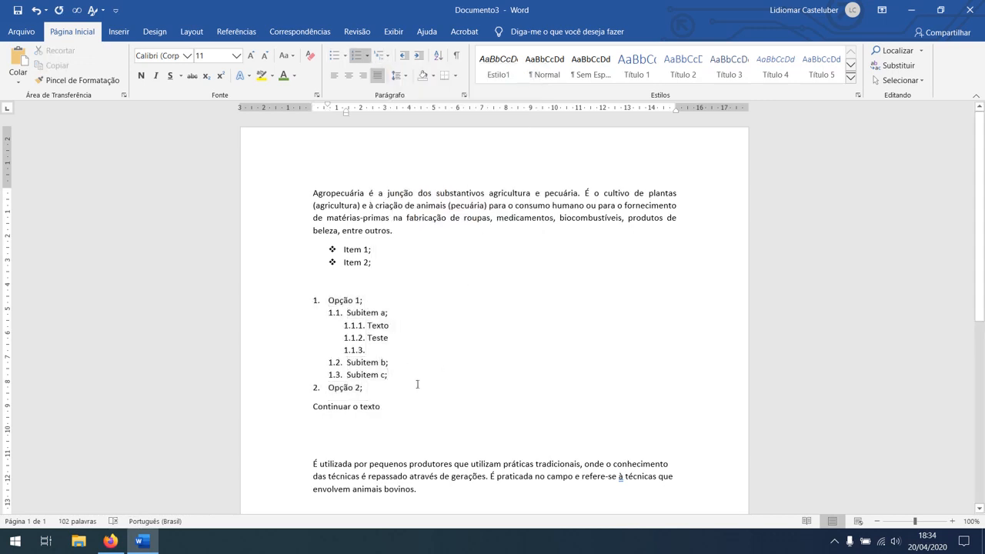
- Apply round bullets to the whole list from Opção 1 to Opção 2, and replace them with 1., 2., 3. numbering
left_click_drag(338, 362, 328, 300)
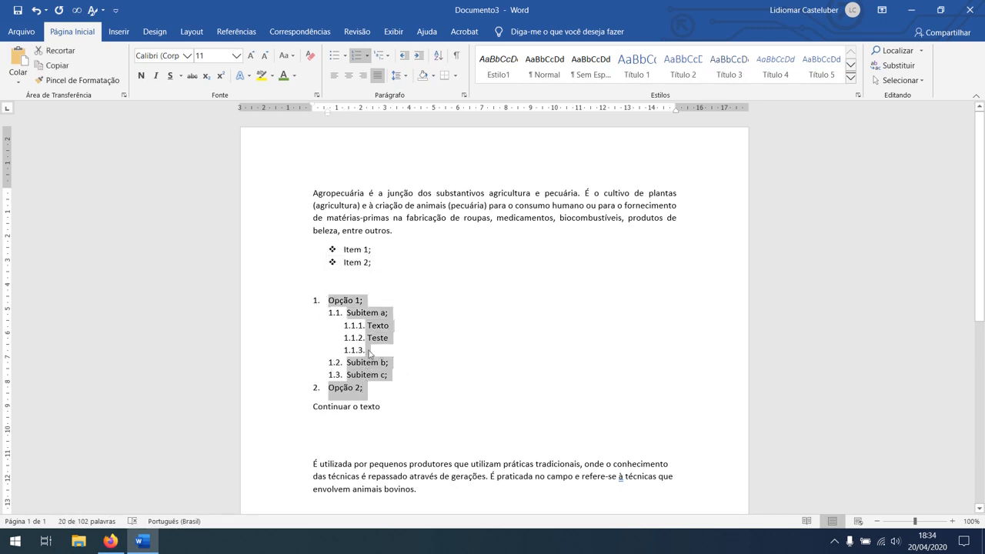
left_click(417, 305)
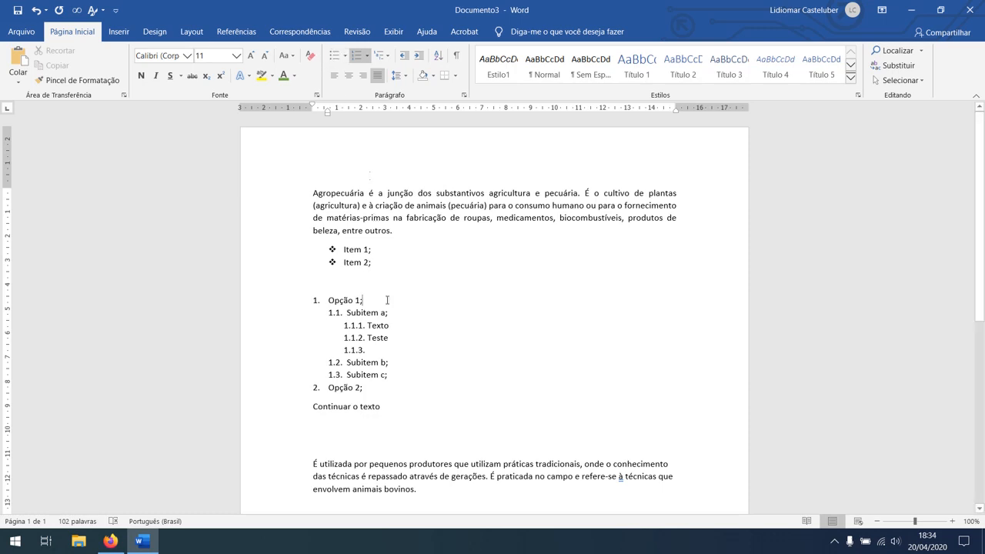
left_click_drag(367, 387, 326, 299)
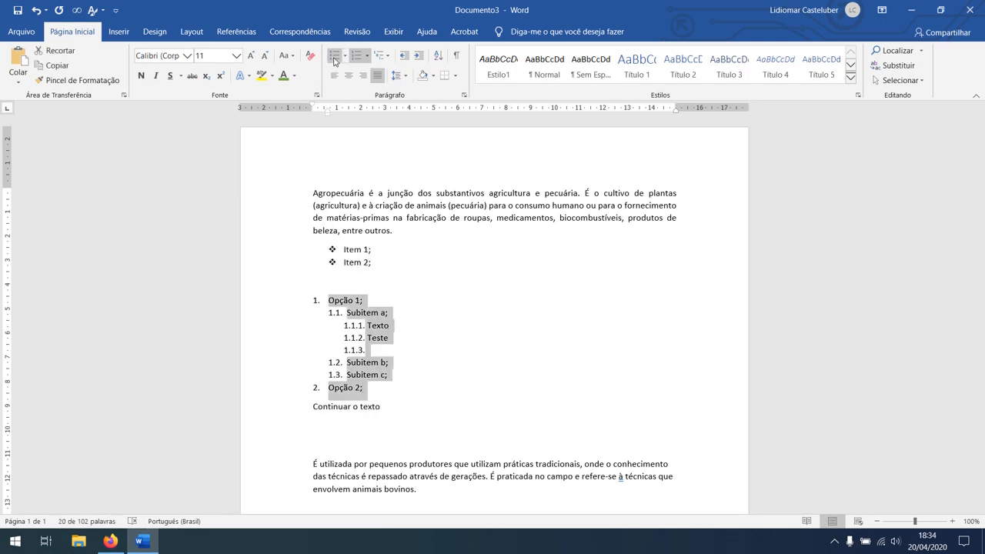
left_click(334, 56)
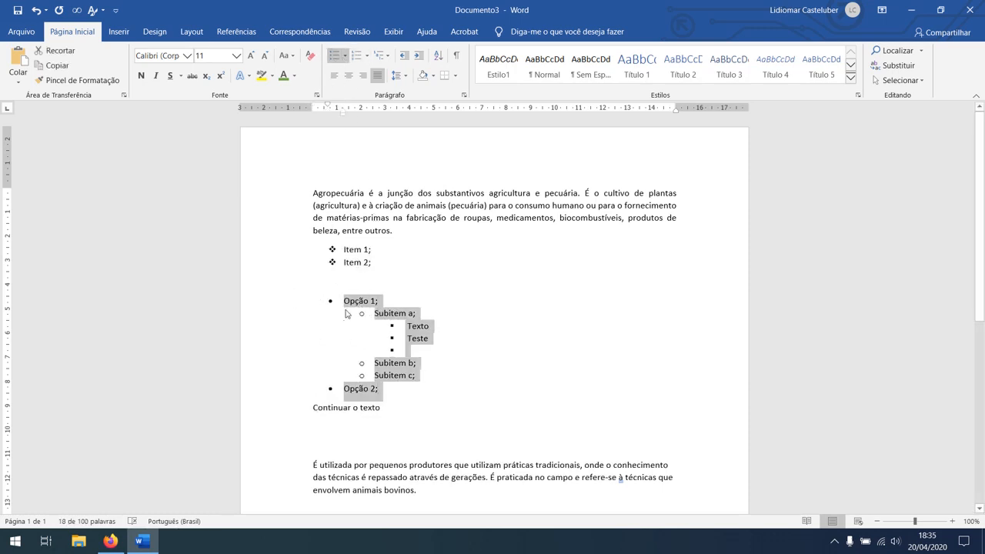
left_click(367, 56)
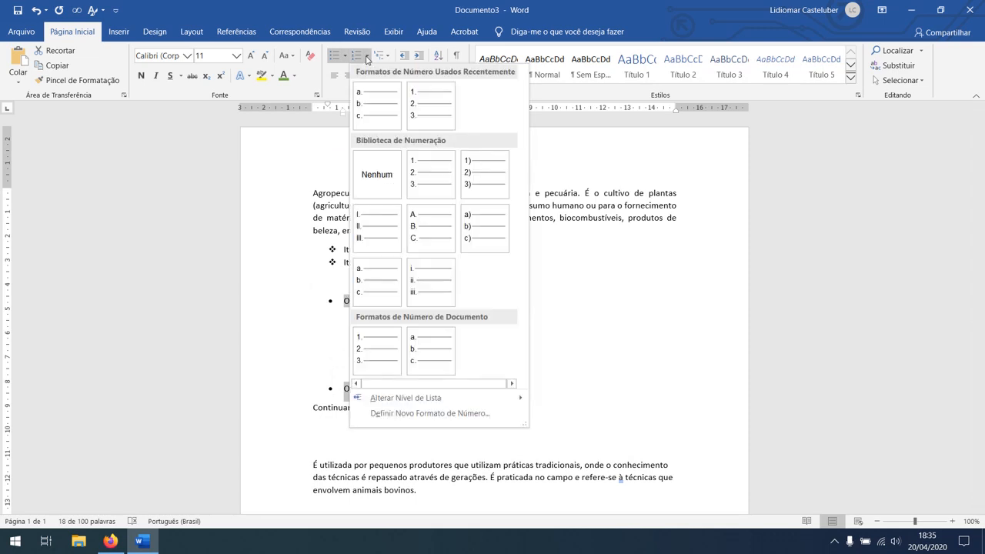
left_click(432, 120)
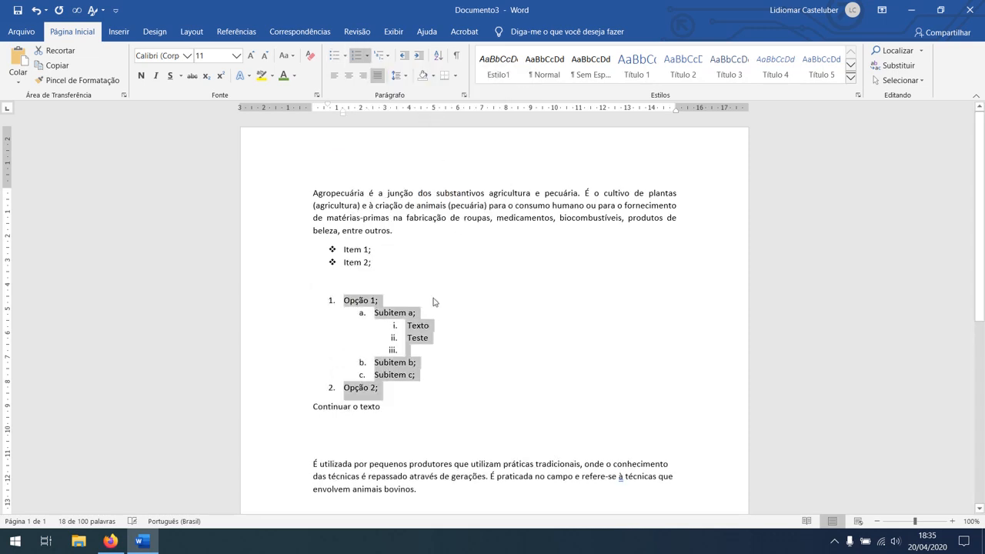
- Examine the indent markers on the horizontal ruler and the page margins on the vertical ruler
key("ctrl+Home")
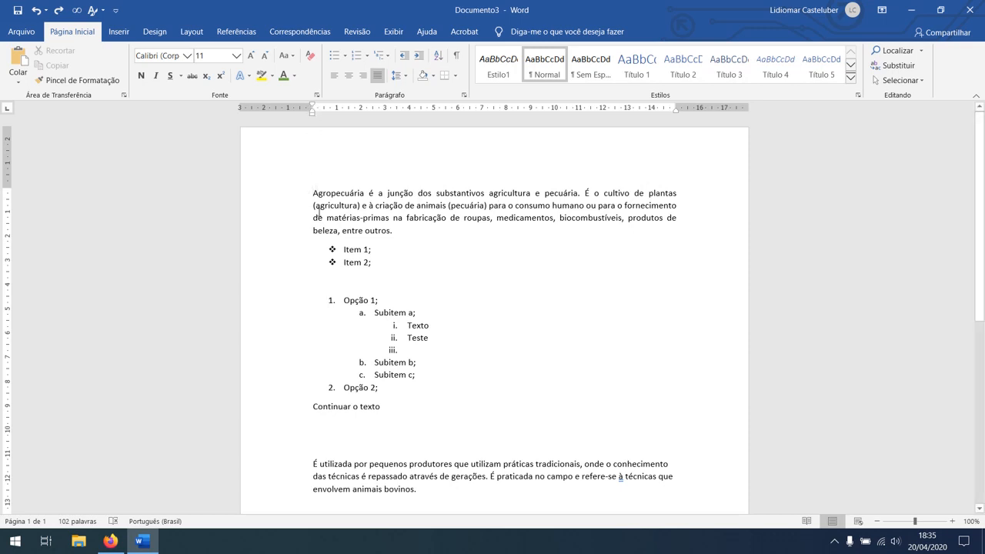
left_click_drag(312, 107, 312, 107)
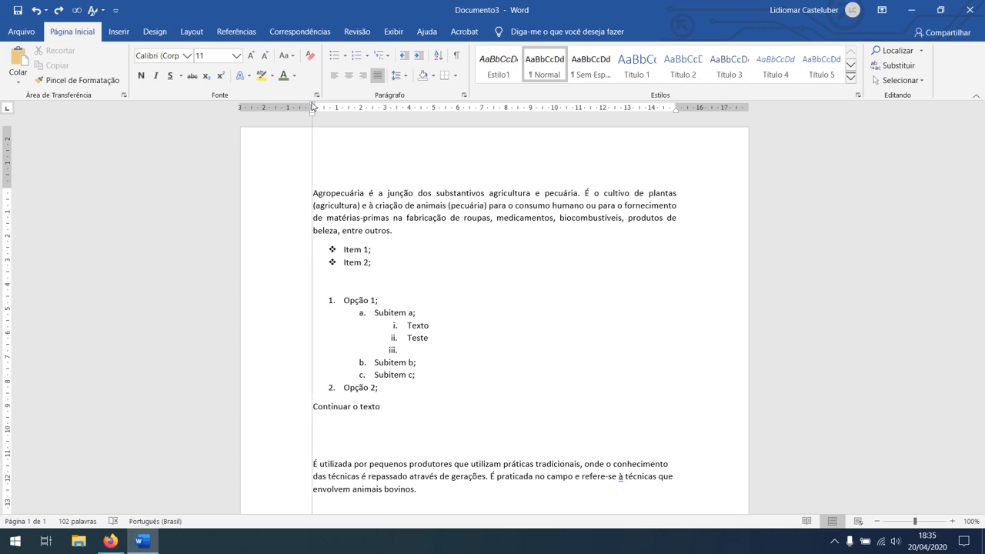
left_click_drag(312, 107, 313, 107)
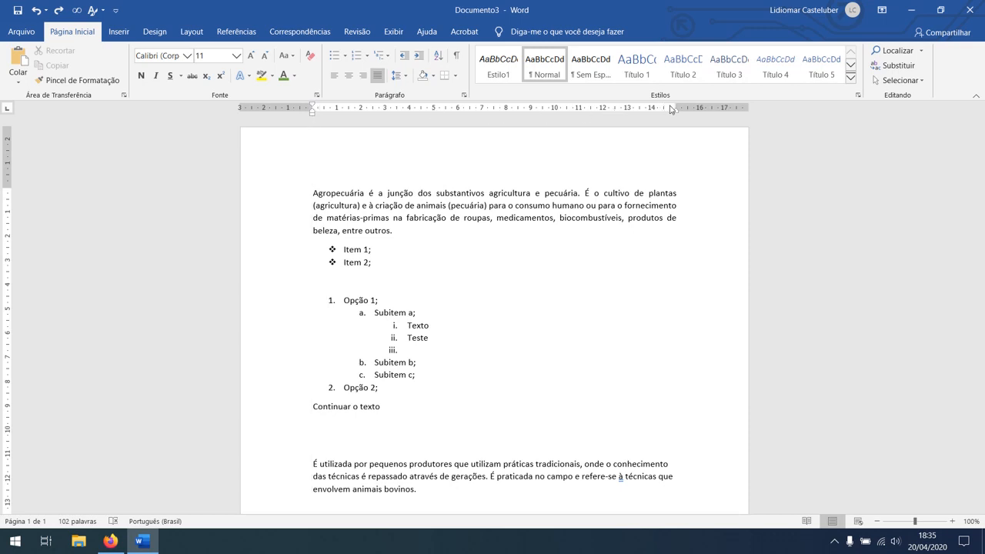
left_click_drag(680, 114, 678, 113)
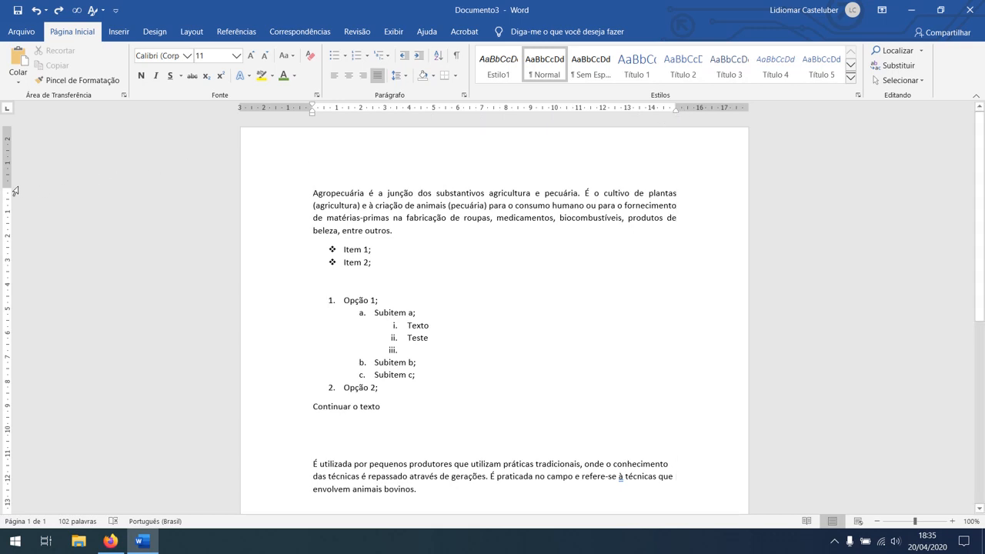
left_click_drag(5, 187, 5, 187)
scroll(147, 209, "down", 8)
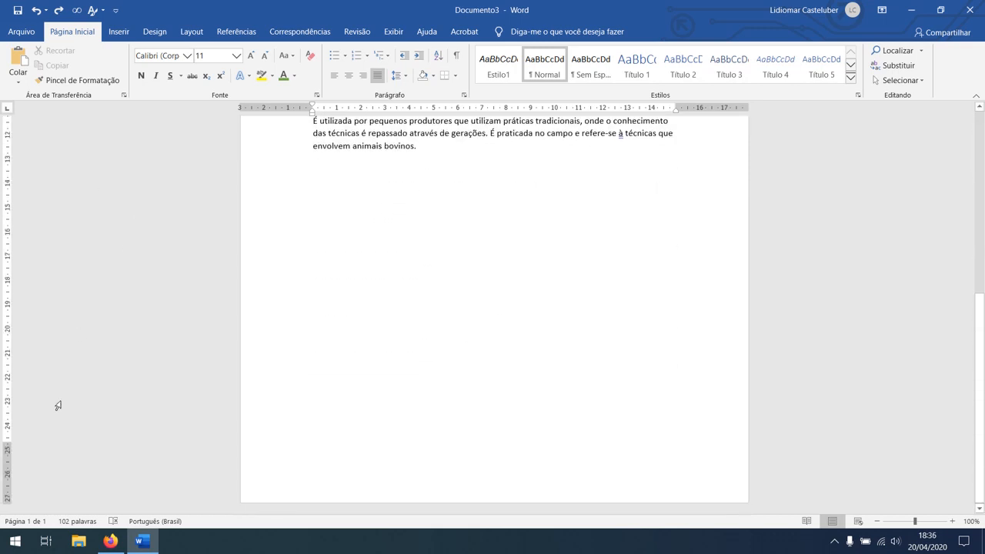
left_click_drag(3, 444, 3, 444)
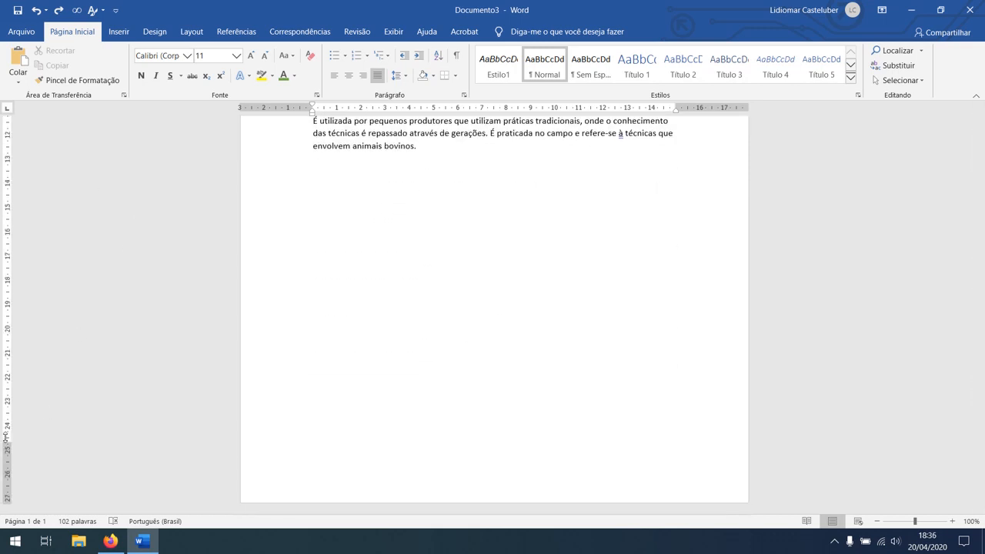
scroll(18, 271, "up", 8)
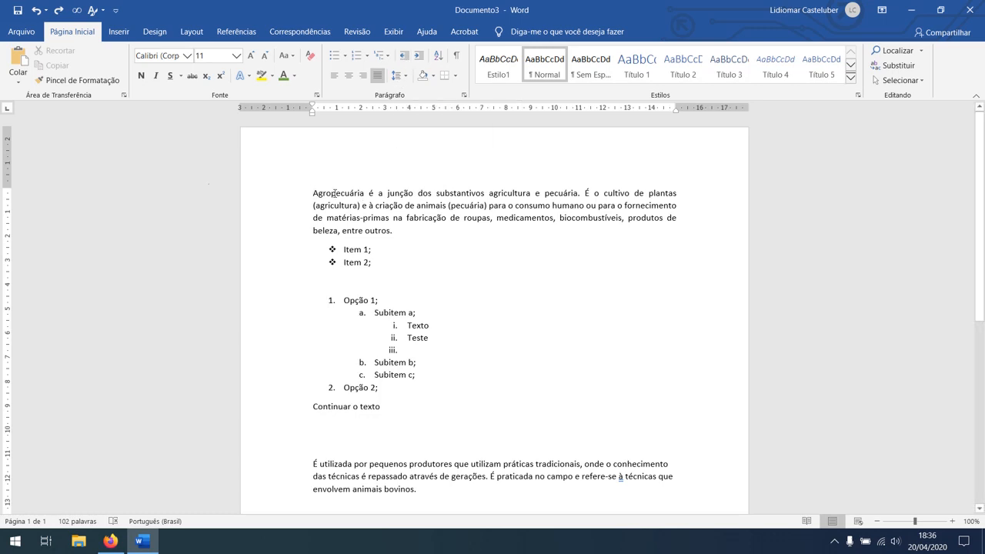
- Increase the indent of the opening Agropecuária paragraph and decrease it back to the margin
left_click(421, 58)
left_click(420, 58)
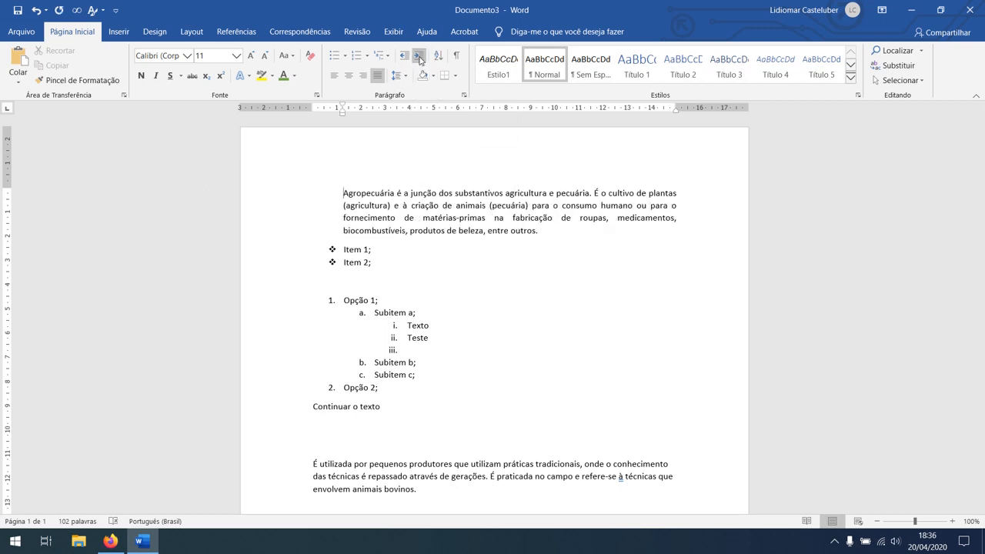
left_click(406, 59)
left_click(406, 58)
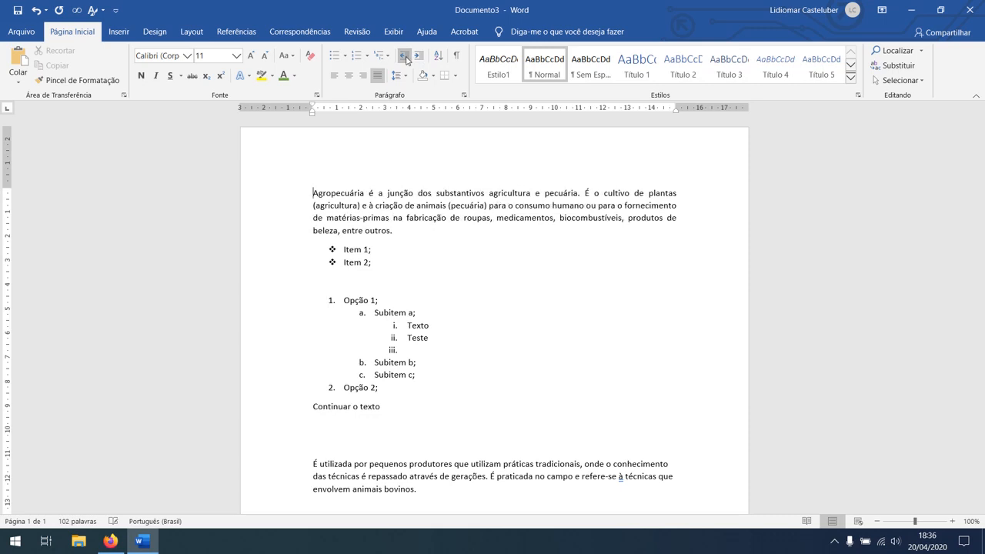
- Try smaller and larger indents on the Item 1 and Item 2 bullet list, leaving its bullets flush with the left margin
left_click(333, 250)
left_click(342, 249)
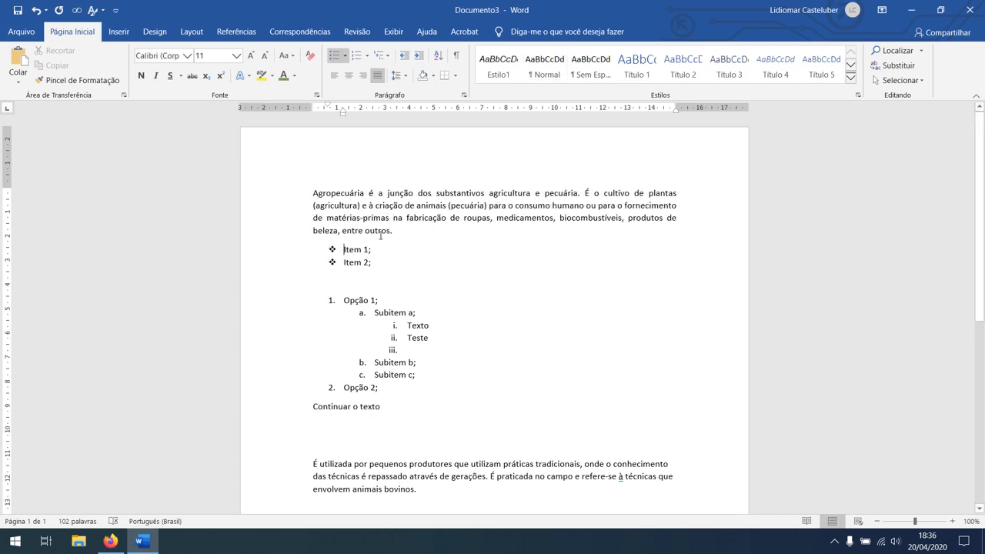
left_click(406, 59)
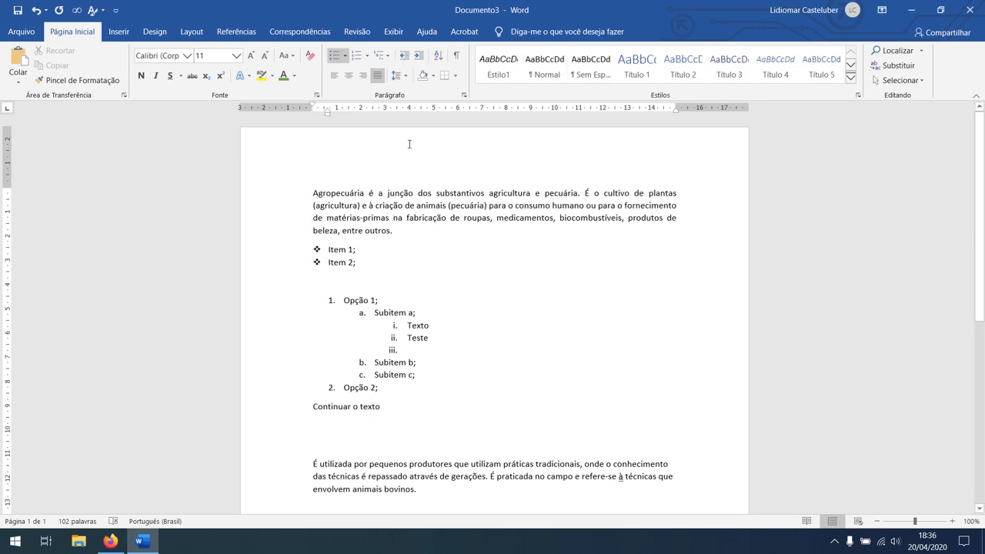
left_click(418, 56)
left_click(418, 56)
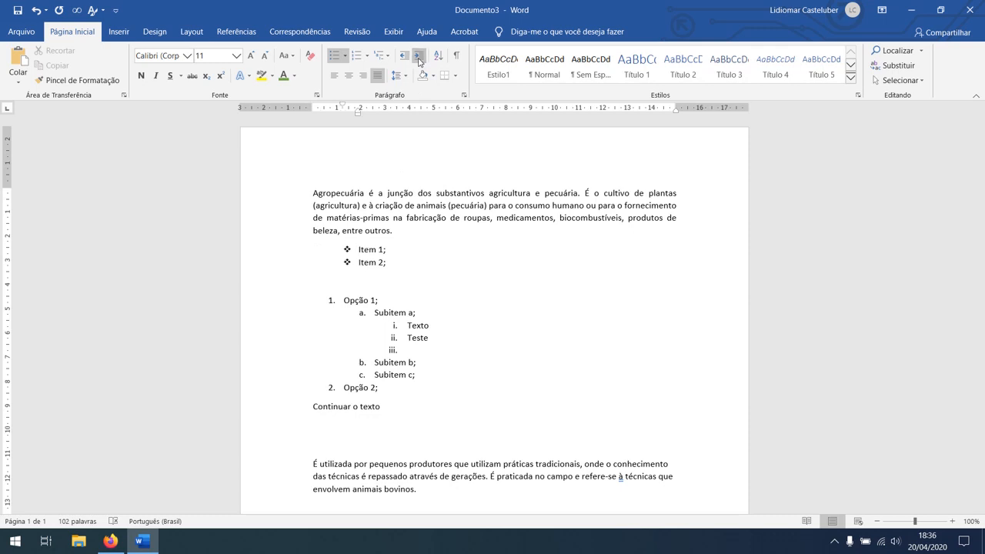
left_click(405, 57)
left_click(405, 57)
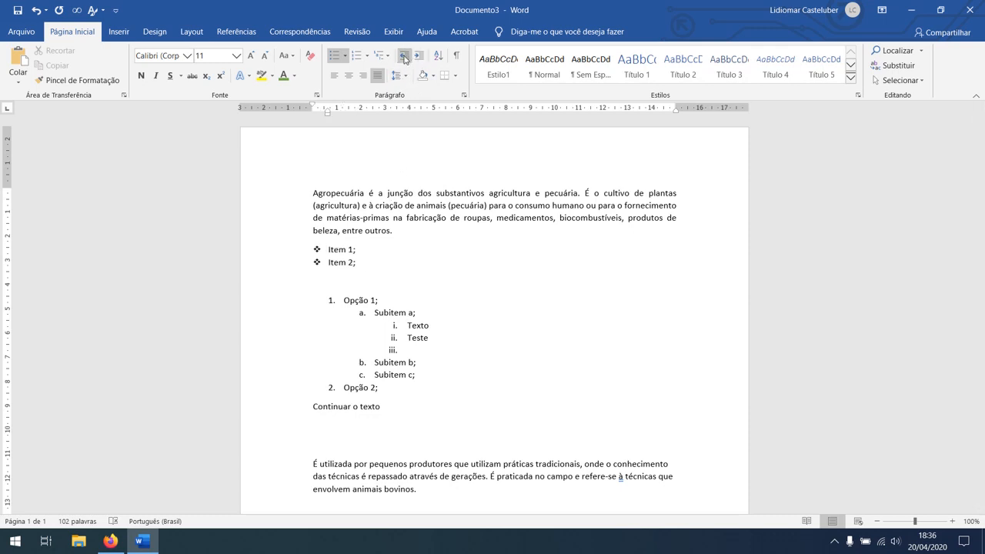
- Try demoting and promoting an empty bullet inserted between Item 1 and Item 2, and delete that bullet
key("Return")
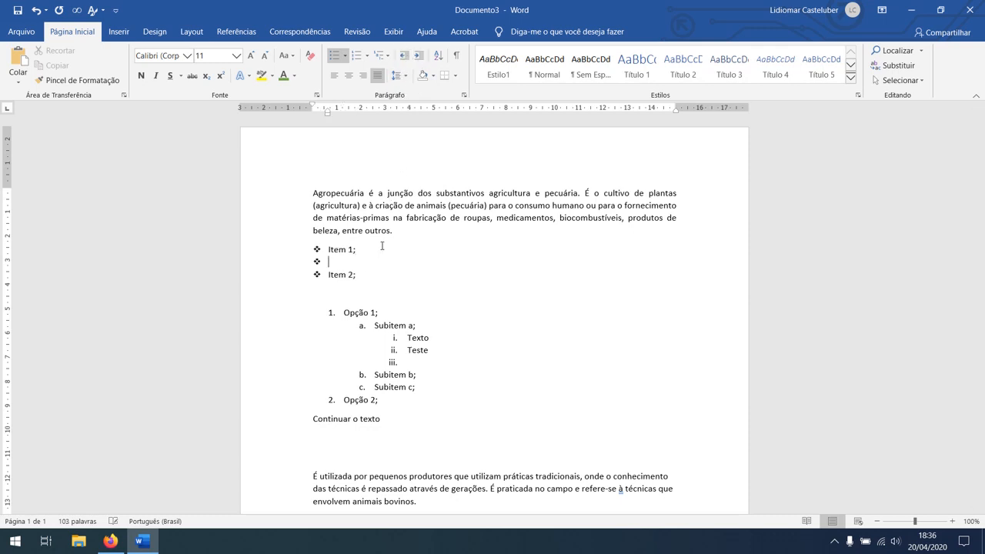
left_click(419, 59)
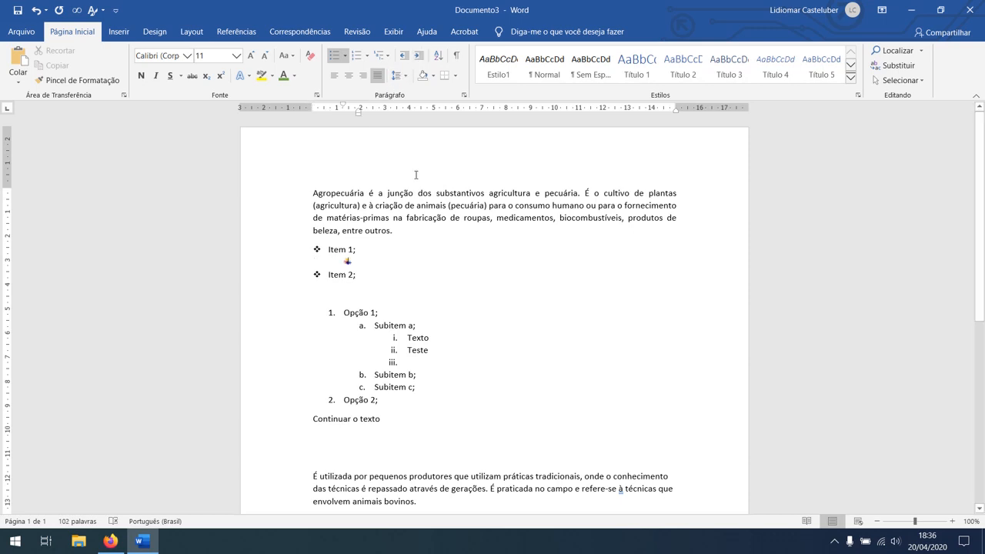
left_click(418, 58)
left_click(401, 57)
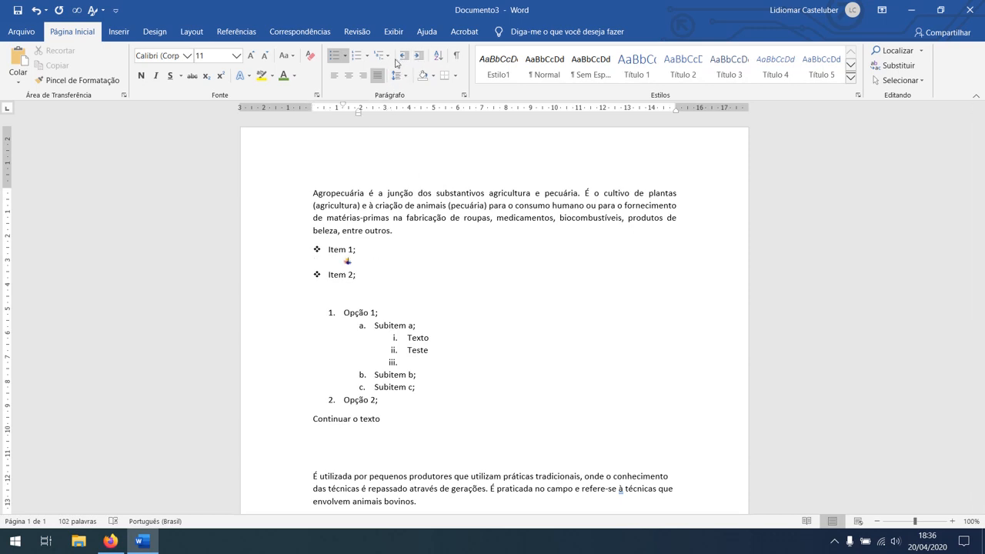
left_click(402, 57)
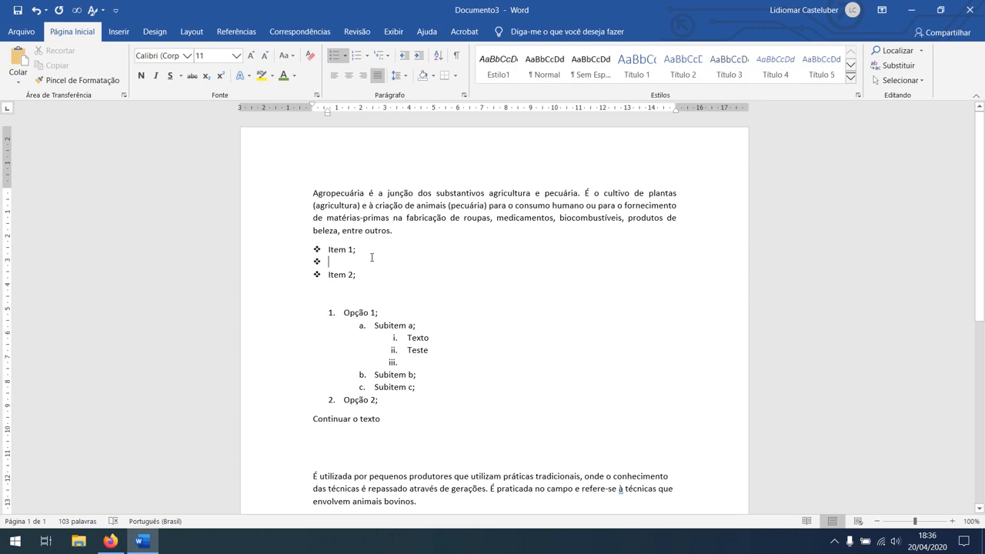
key("BackSpace")
key("BackSpace")
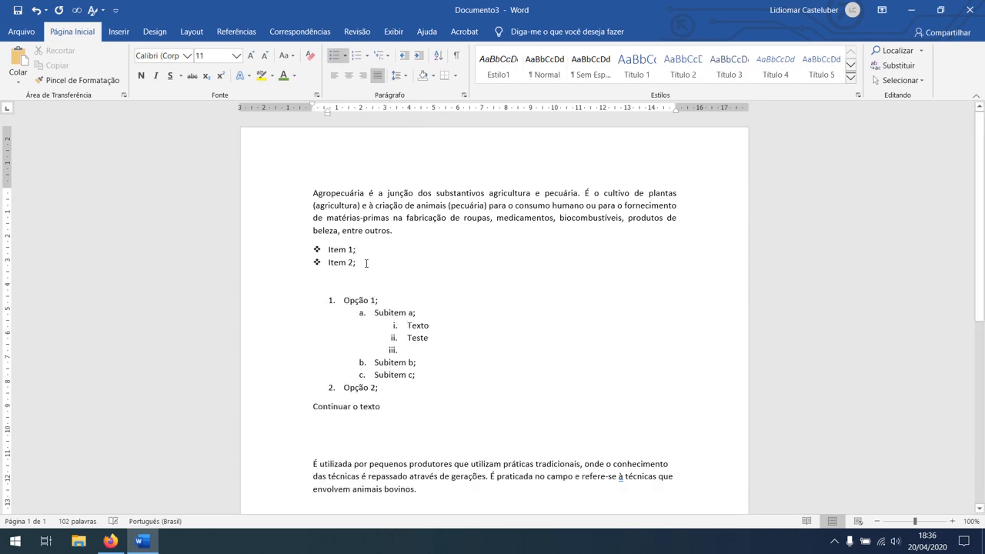
- Indent the first paragraph once more from its beginning and remove that indent again
left_click(313, 193)
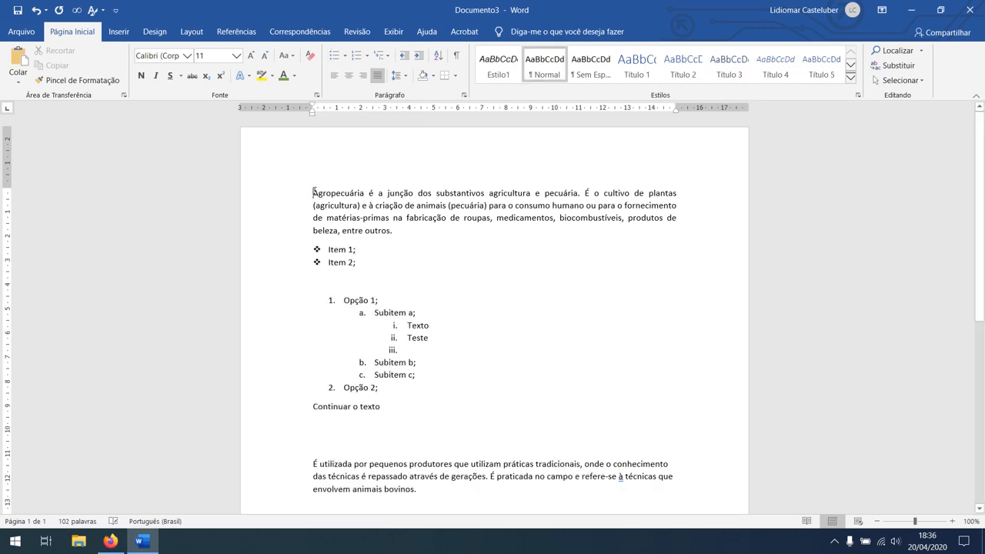
left_click(419, 57)
left_click(405, 57)
- Set the line spacing of the whole document's text to 1,0, and change it to 1,15
triple_click(393, 231)
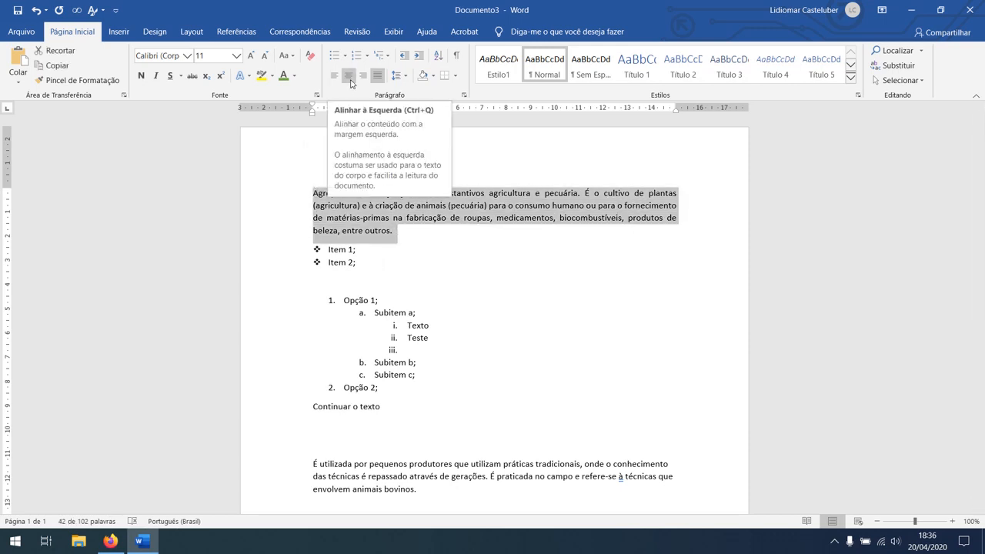
left_click(406, 75)
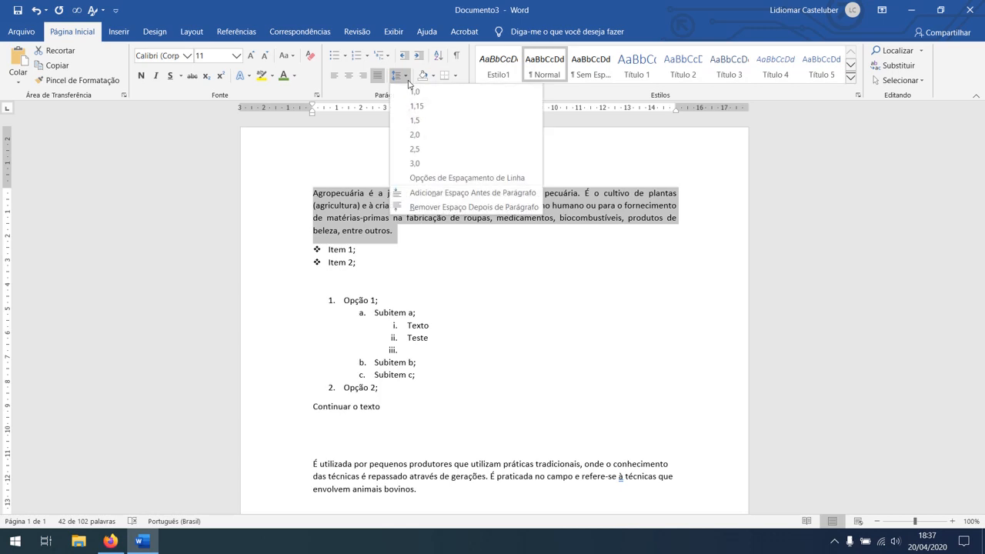
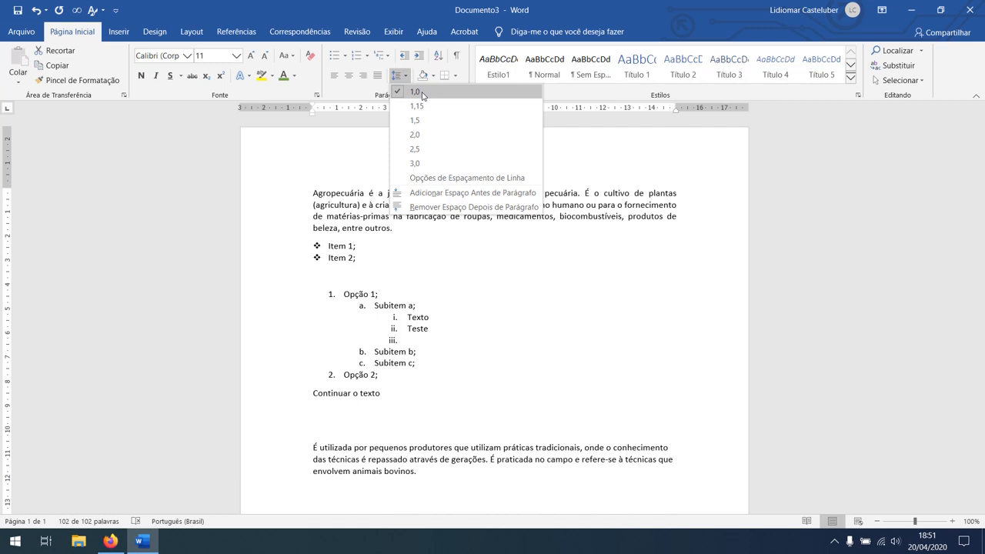
left_click(420, 93)
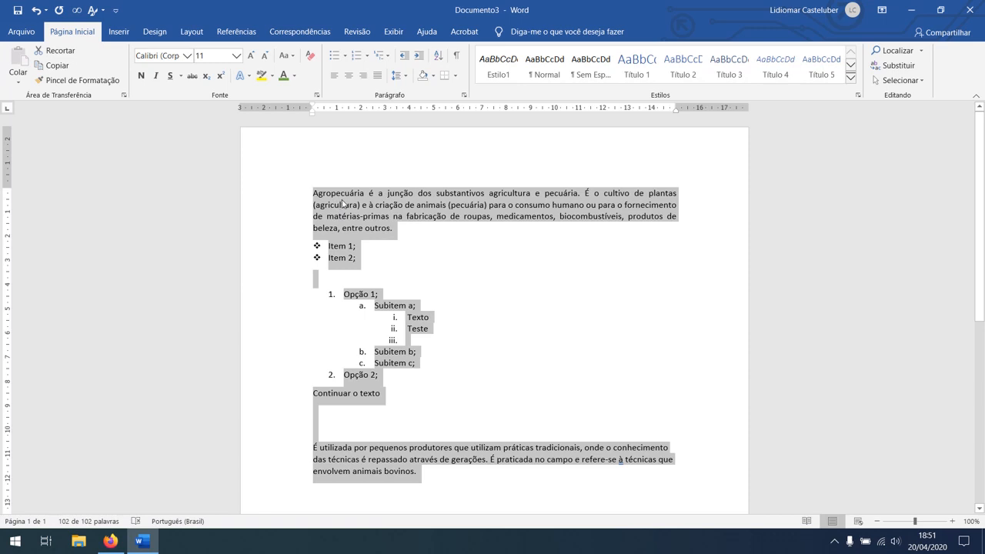
left_click(405, 80)
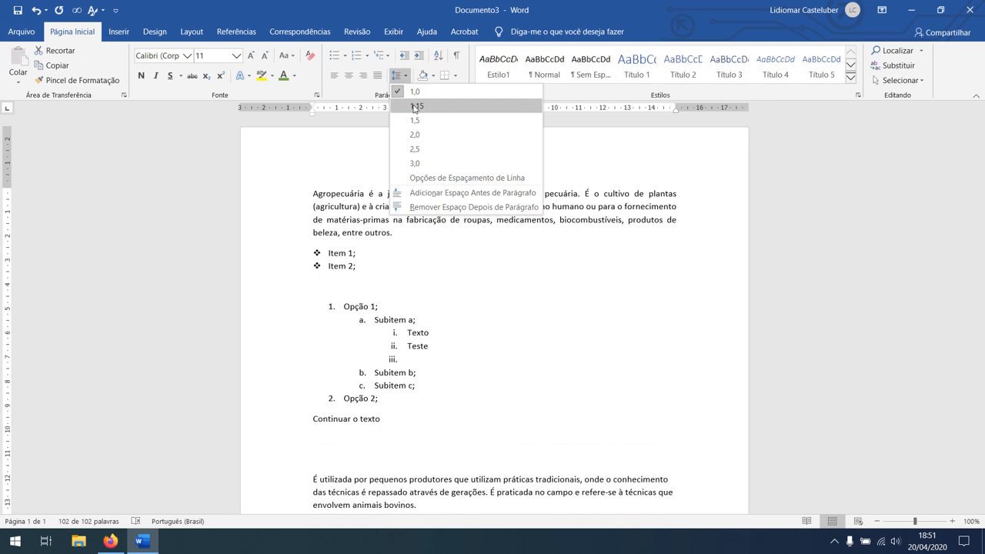
left_click(416, 107)
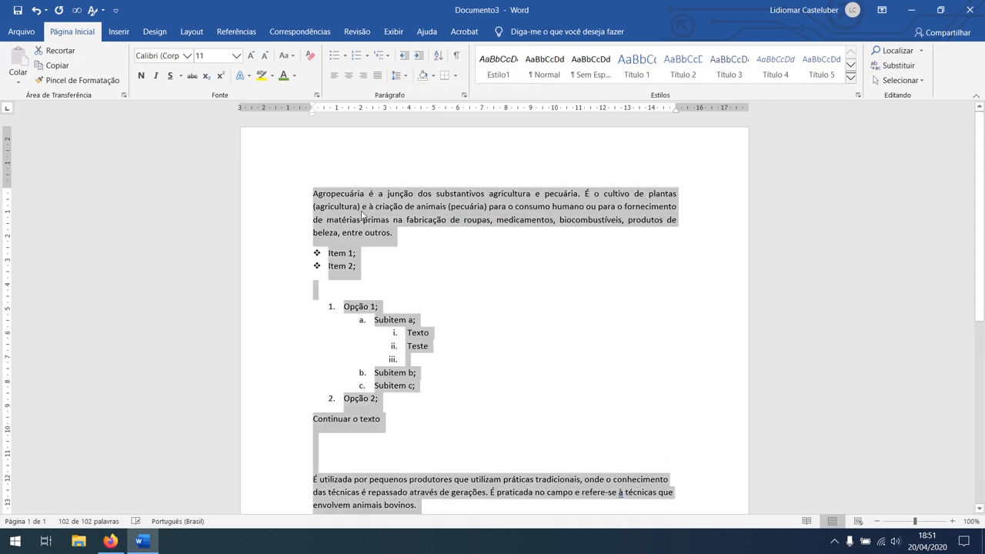
- Try line spacings of 1,5, 2,0, 2,5 and 3,0 in turn on the whole document's text
left_click(397, 75)
left_click(428, 121)
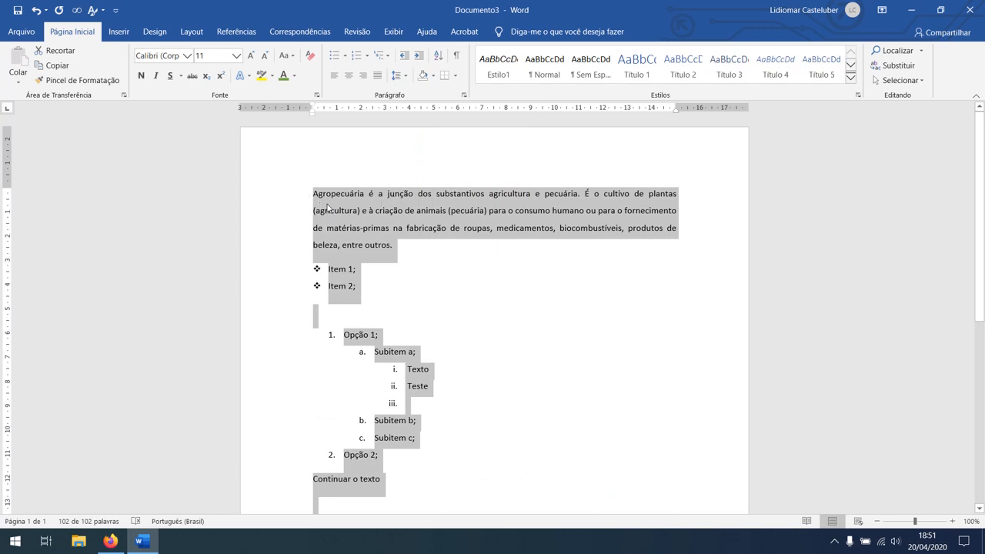
left_click(398, 76)
left_click(410, 138)
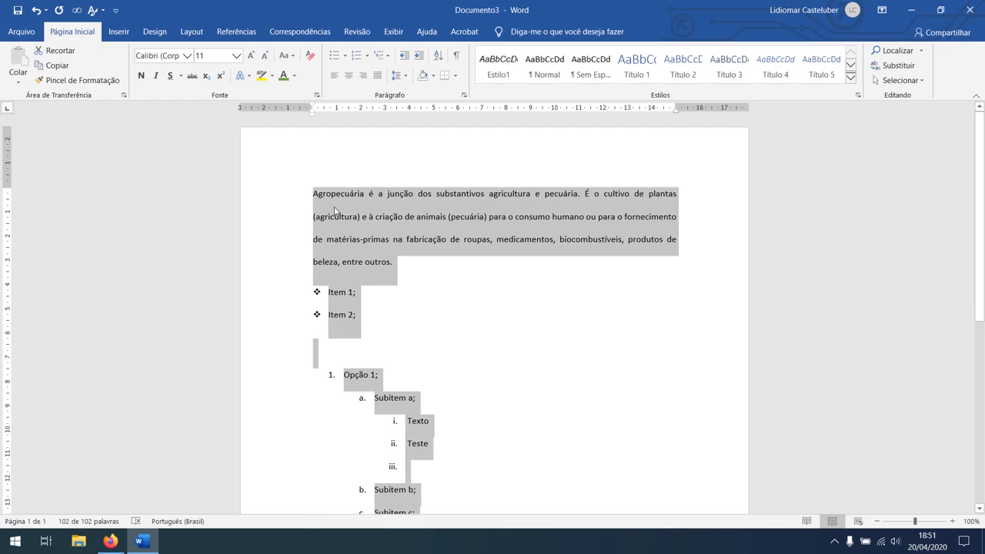
left_click(397, 75)
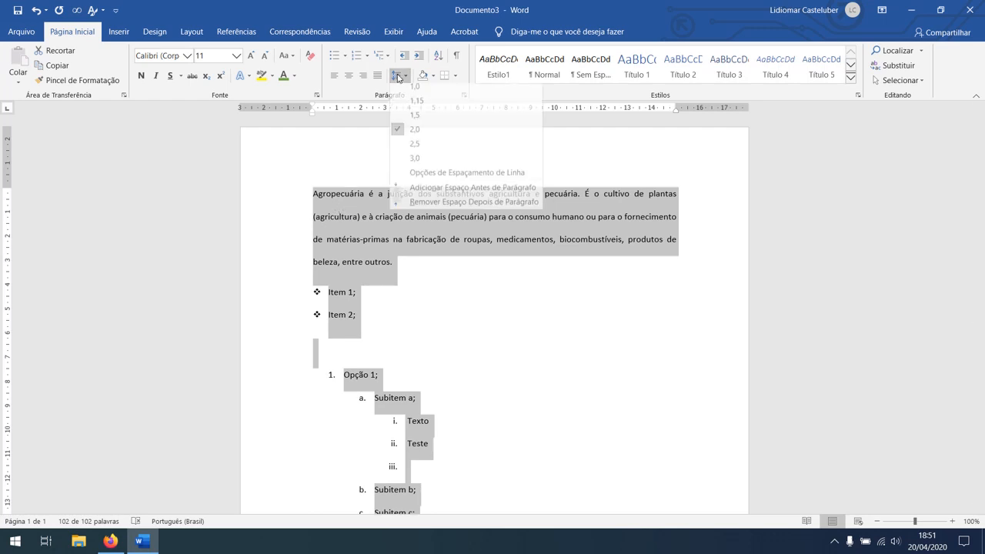
left_click(415, 152)
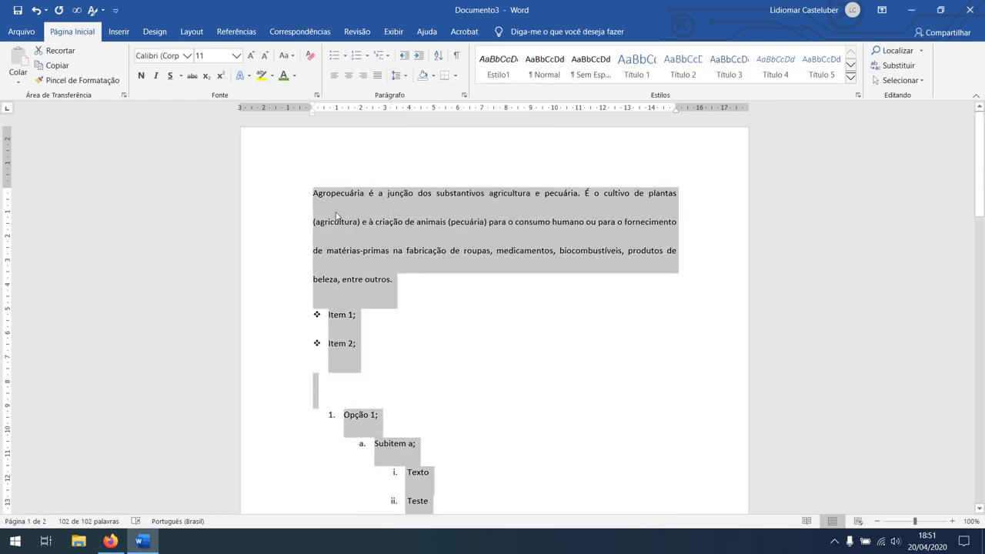
left_click(397, 75)
left_click(415, 162)
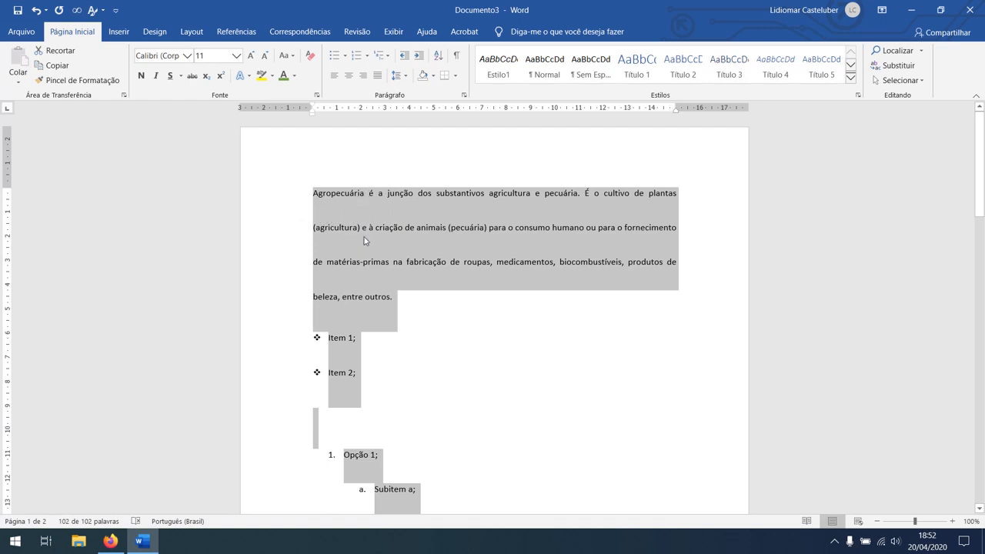
left_click(365, 208)
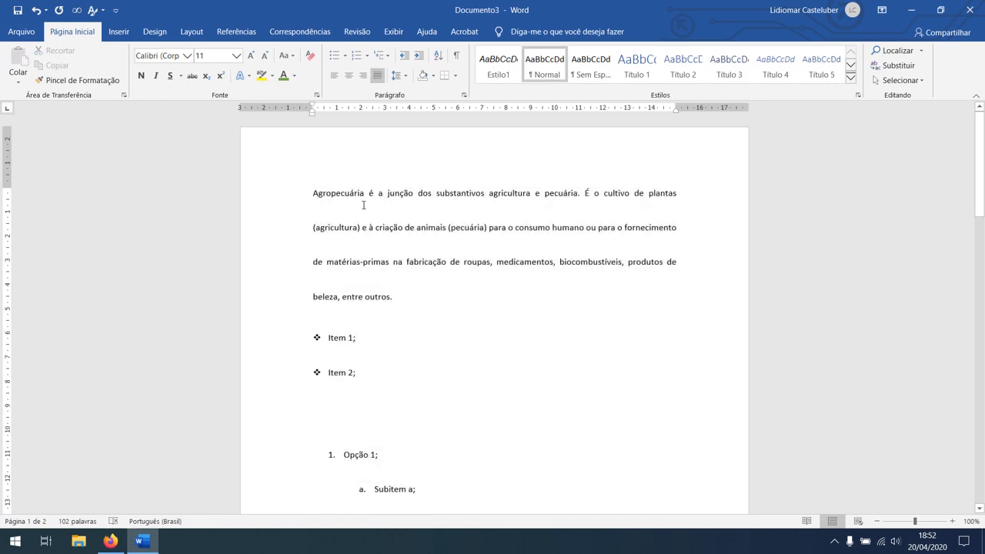
left_click_drag(316, 192, 677, 202)
left_click(484, 210)
left_click_drag(343, 218, 401, 379)
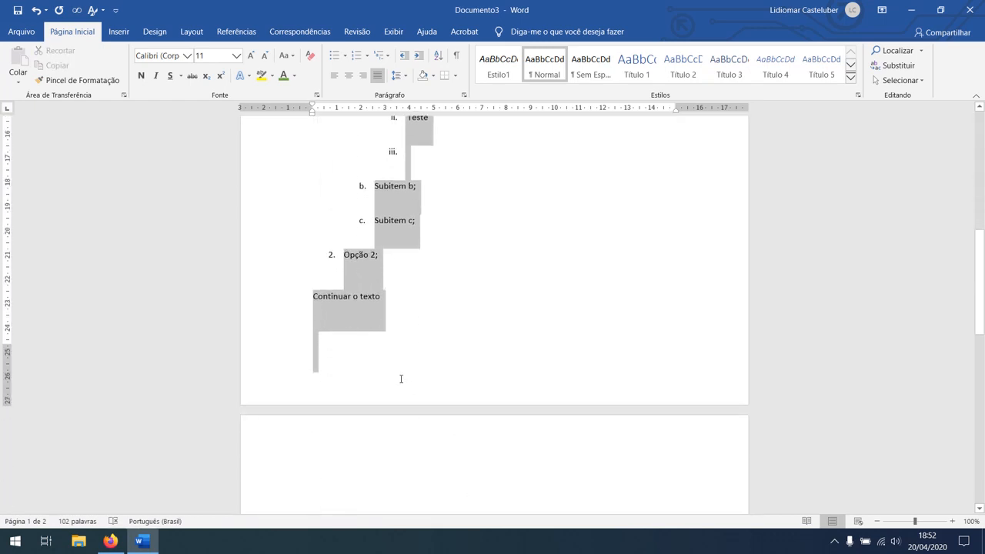
scroll(461, 308, "up", 10)
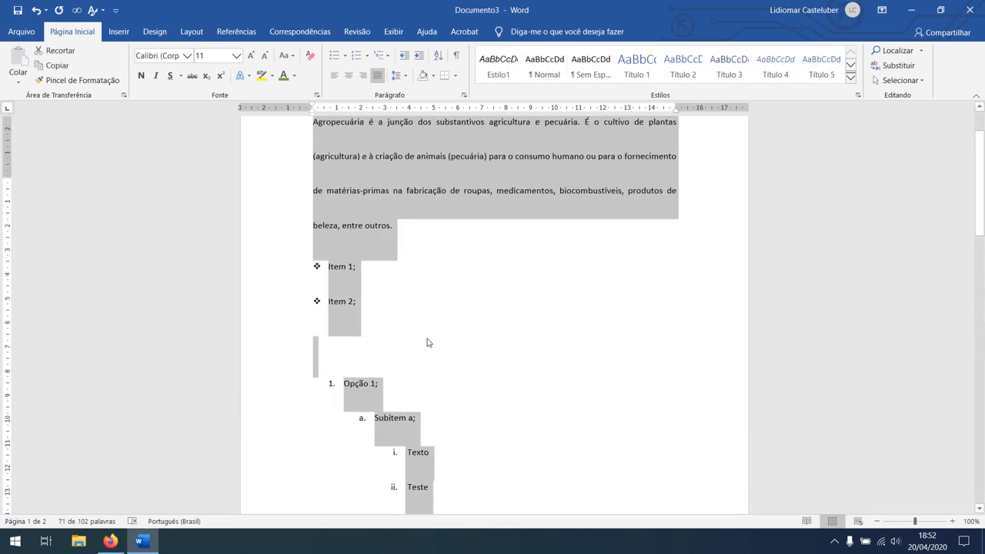
left_click(425, 303)
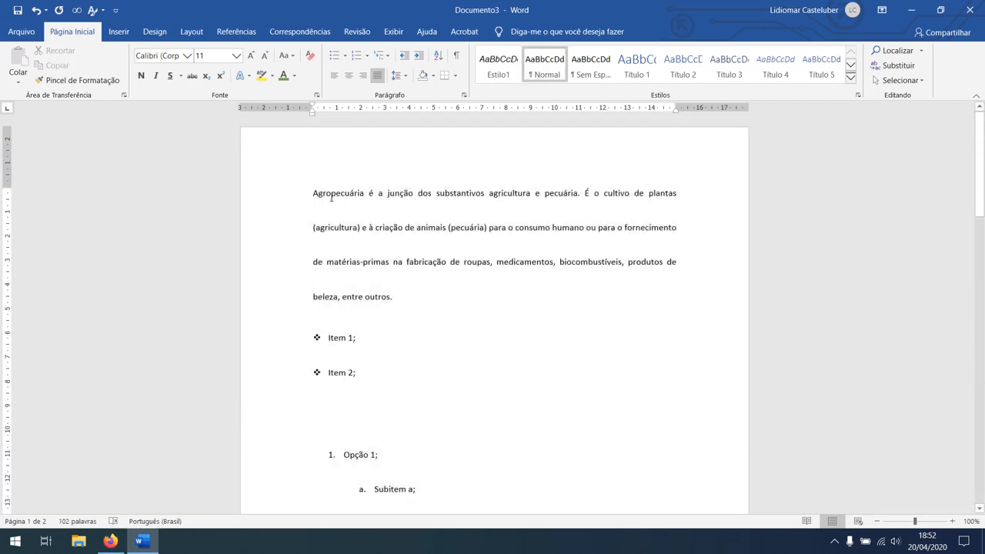
- Apply a custom multiple line spacing to the whole document's text through the line spacing options
left_click_drag(319, 194, 451, 243)
scroll(451, 245, "up", 15)
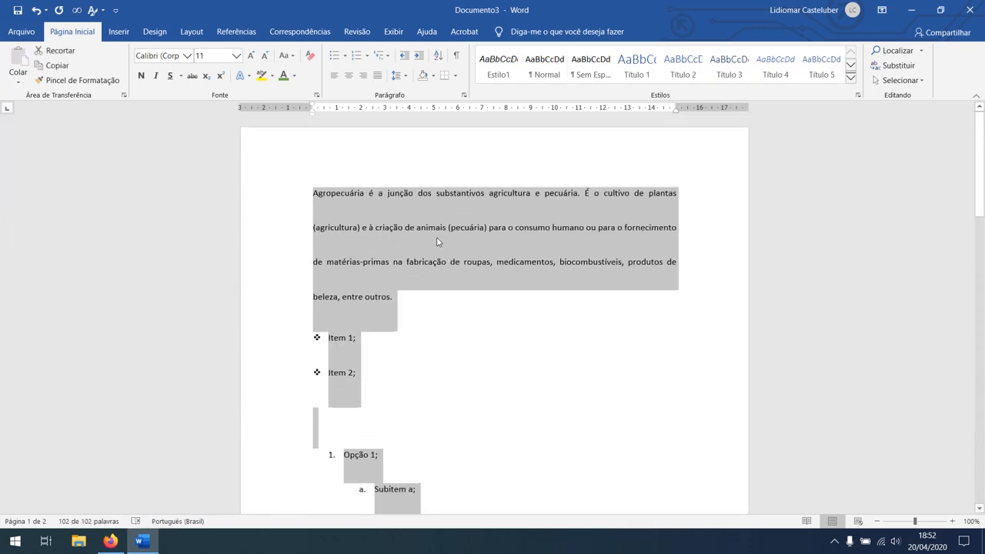
left_click(397, 75)
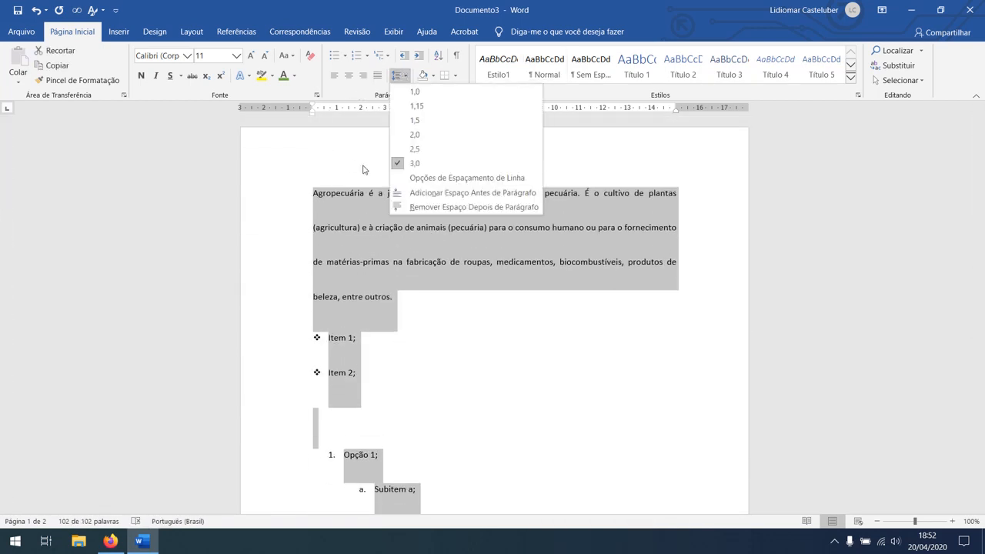
left_click(436, 178)
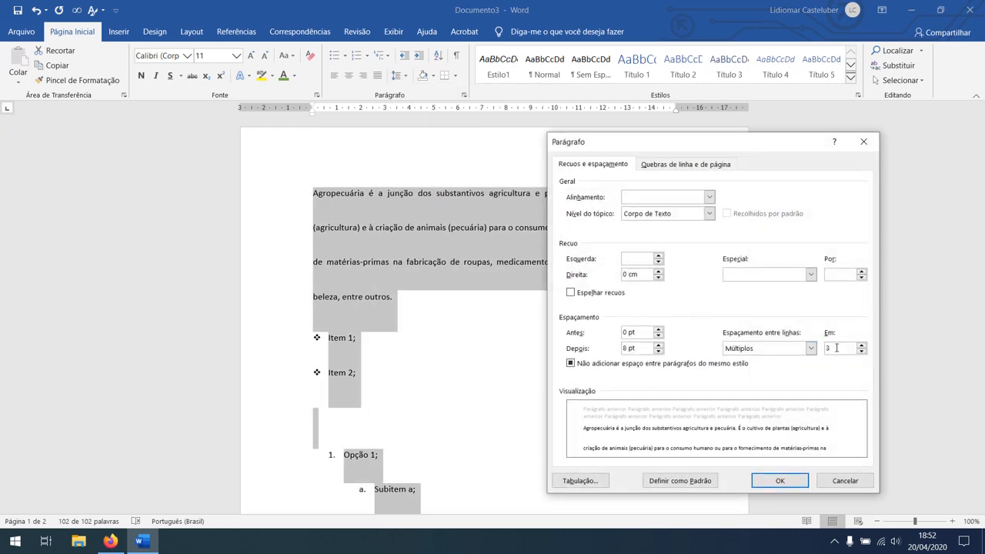
double_click(837, 348)
left_click(780, 480)
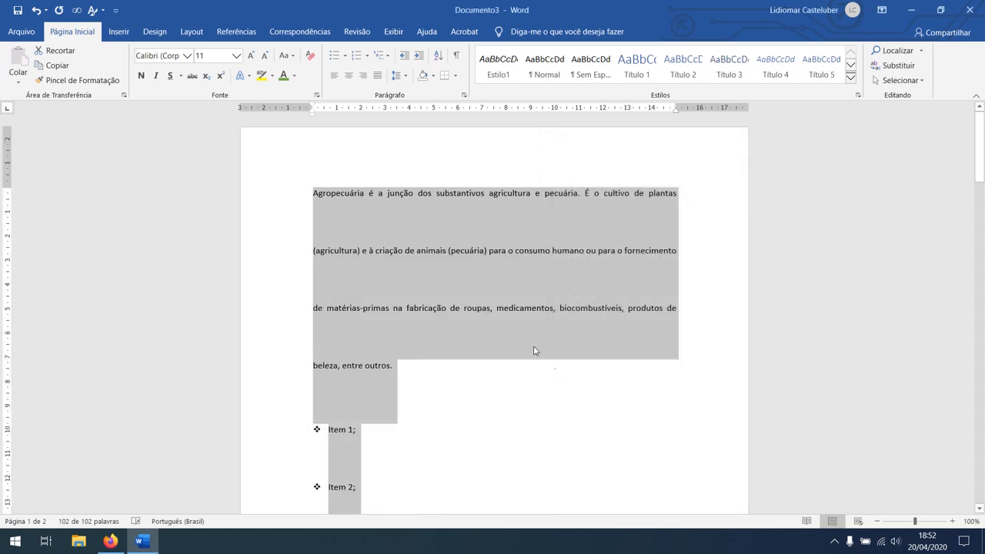
- Set the line spacing of the whole document's text to 1,5
left_click(401, 76)
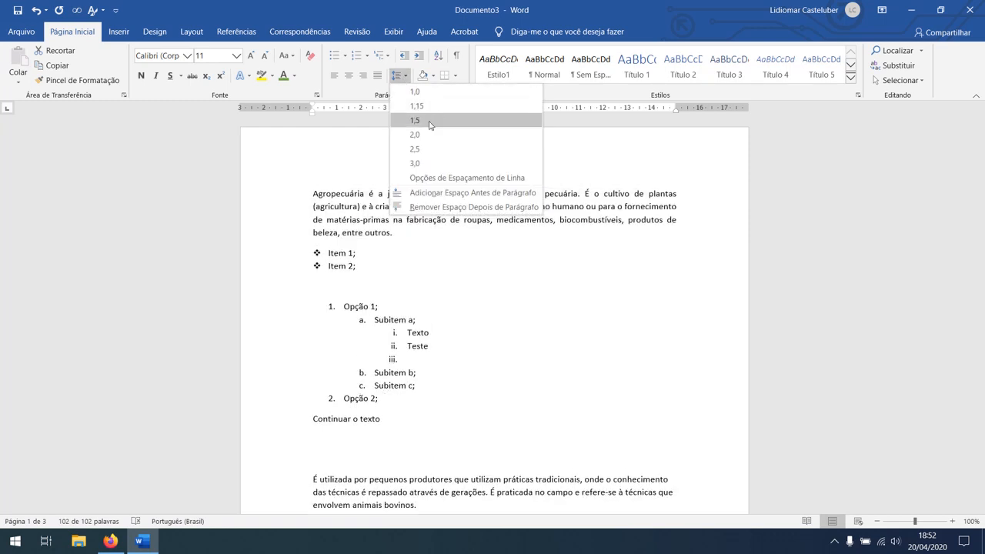
left_click(433, 126)
left_click(401, 76)
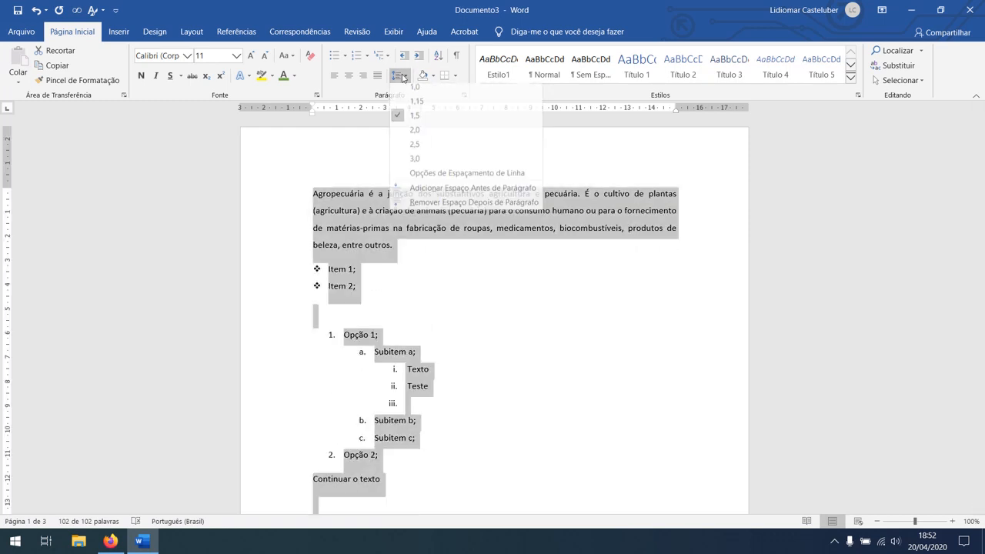
key("ctrl+a")
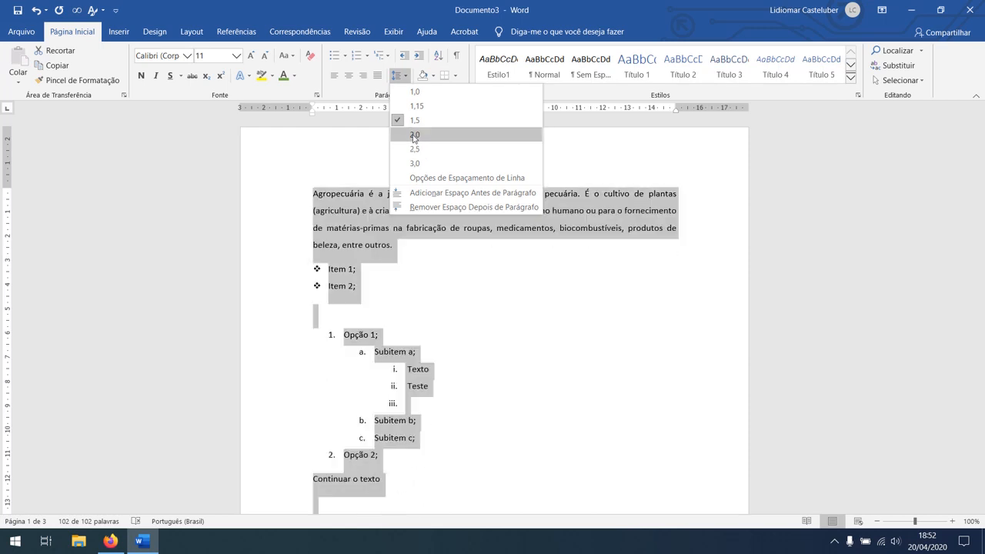
left_click(401, 76)
- Review the alignment choices in the paragraph settings and set the line spacing of all the text to Simples
left_click(401, 77)
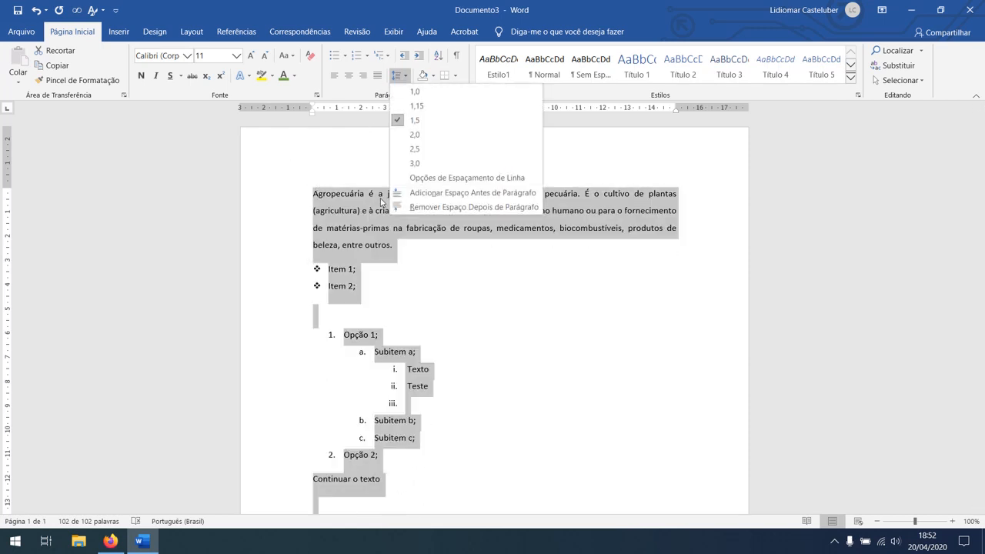
left_click(416, 178)
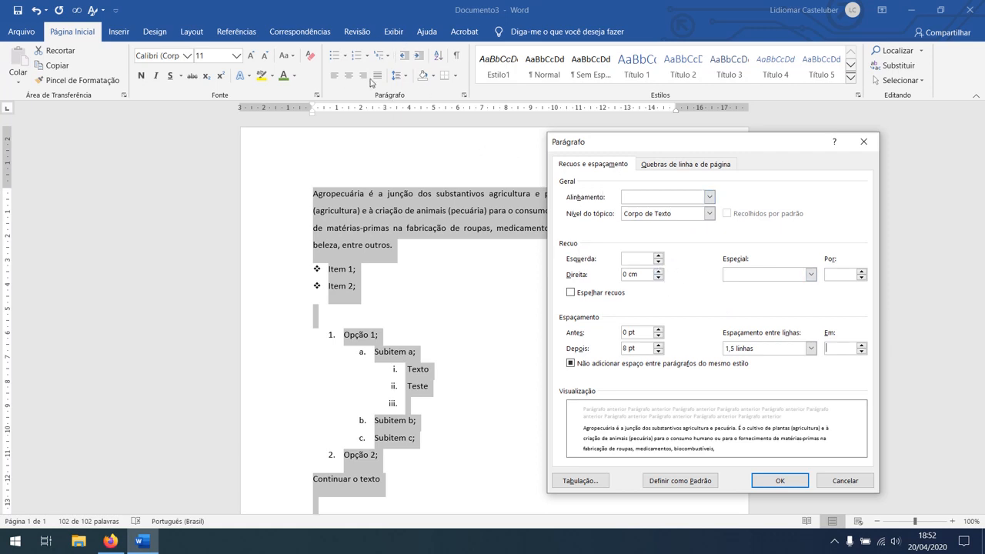
left_click(709, 197)
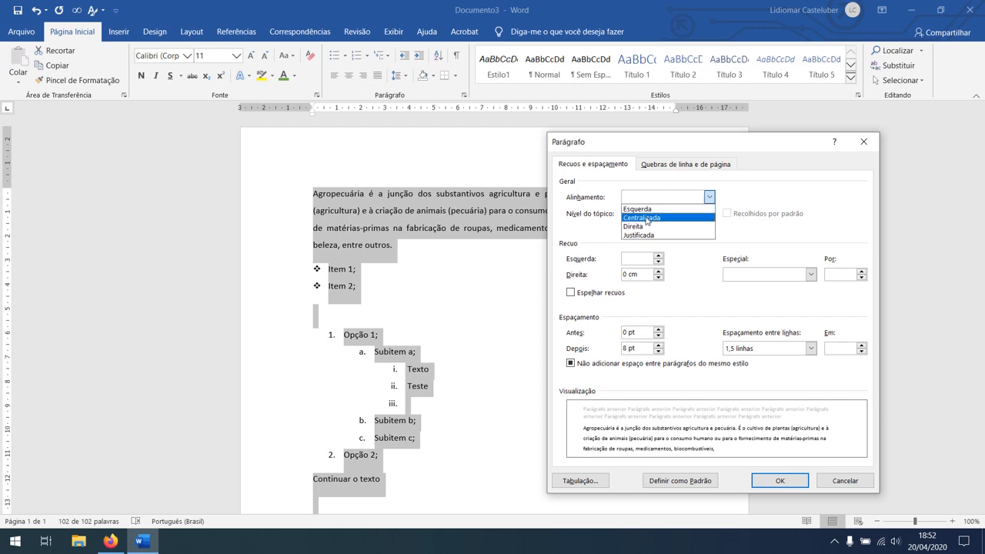
left_click(684, 199)
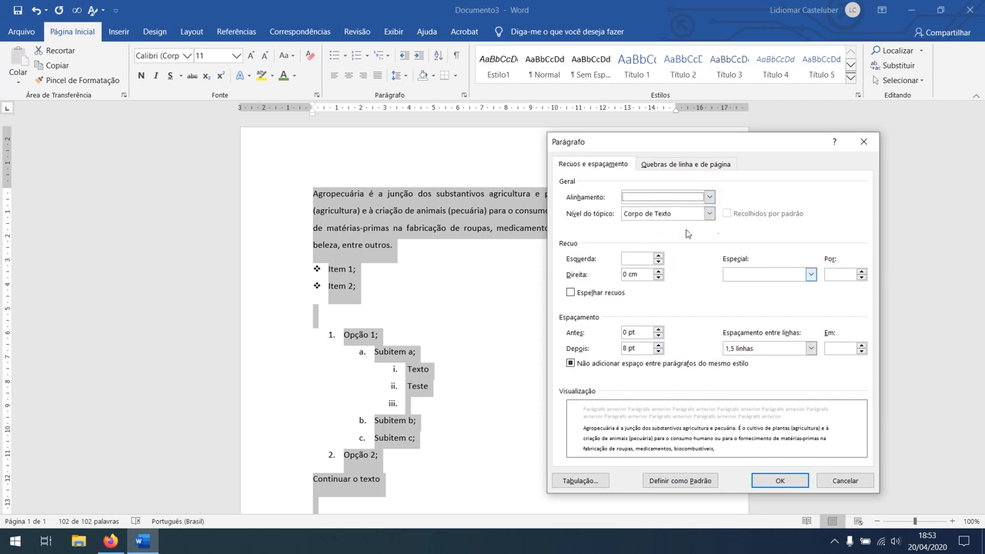
left_click(810, 348)
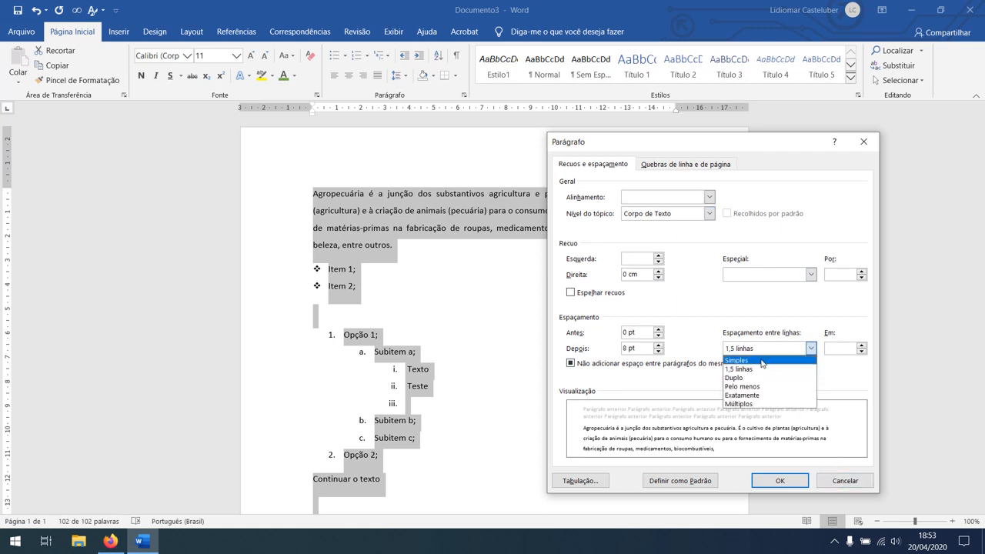
left_click(758, 361)
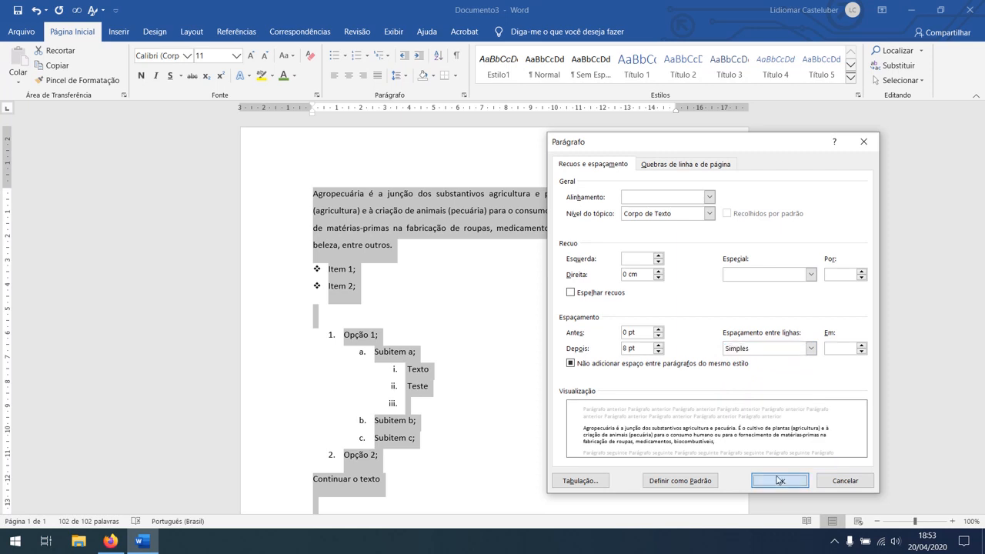
left_click(777, 473)
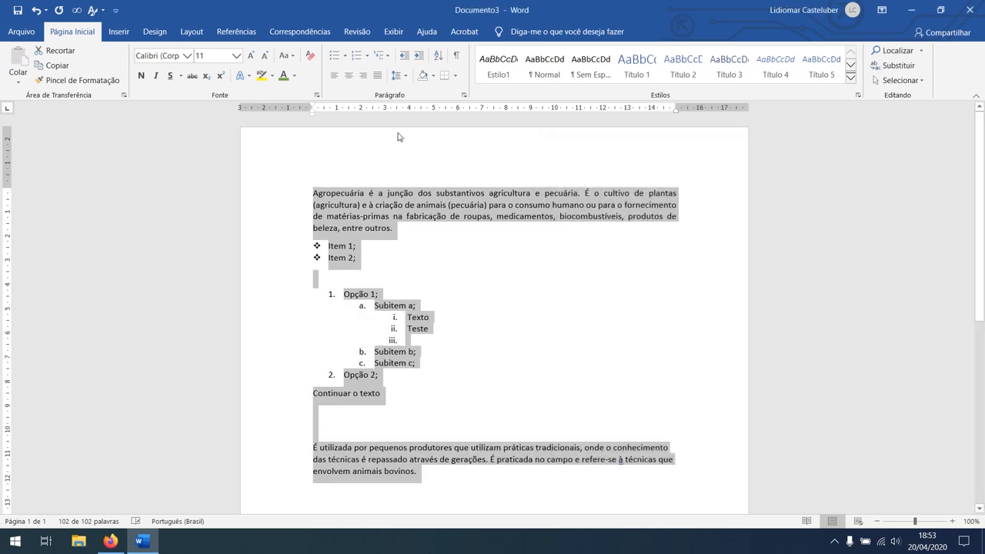
left_click(401, 75)
left_click(401, 76)
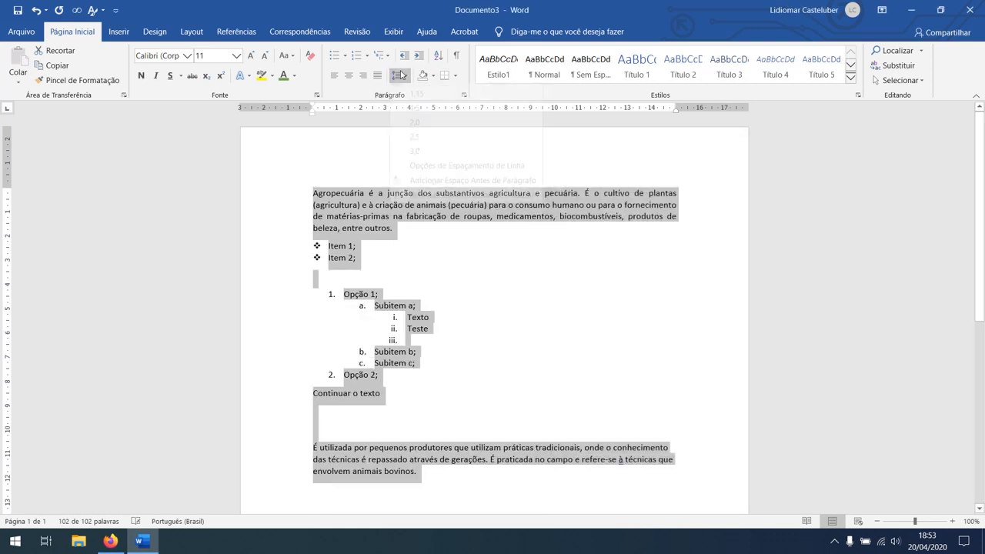
left_click(402, 75)
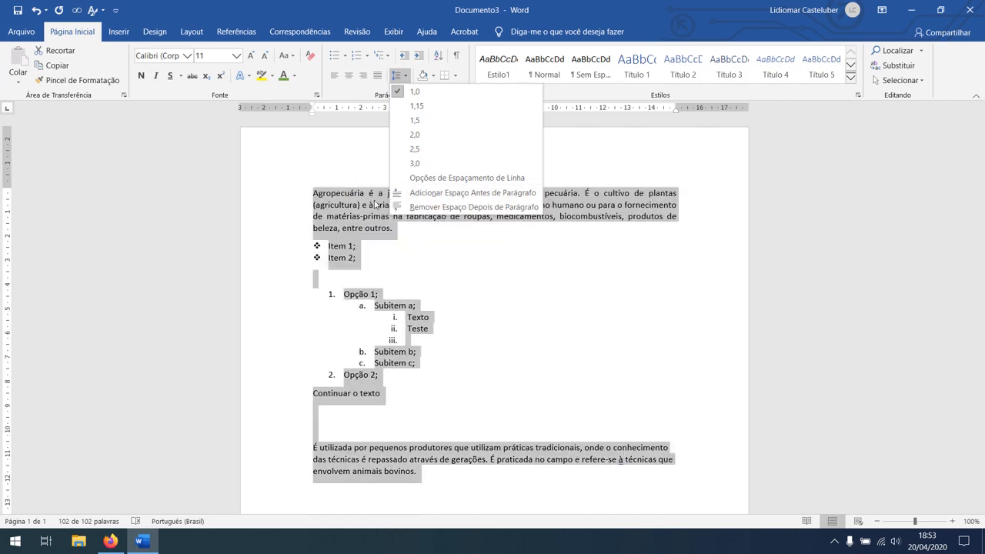
left_click(401, 77)
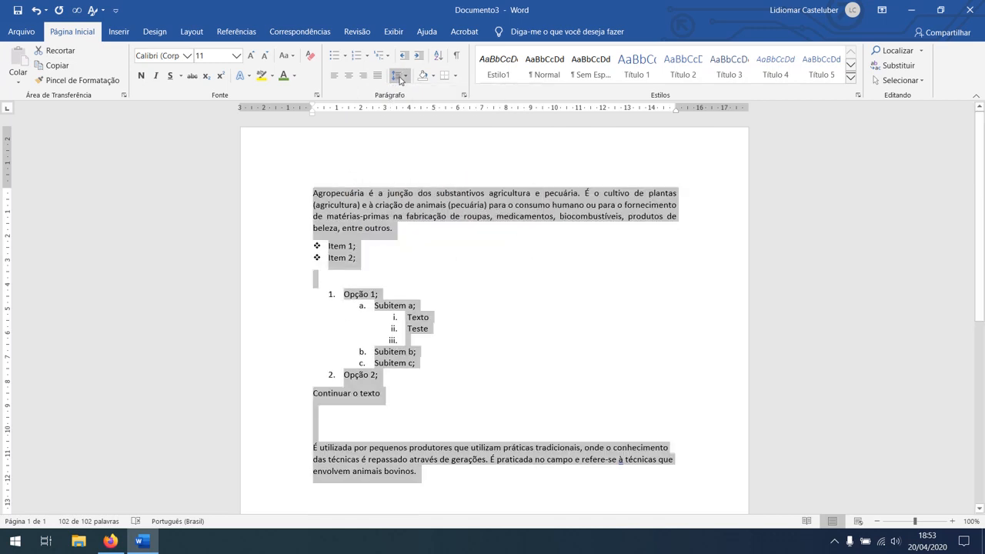
left_click(400, 77)
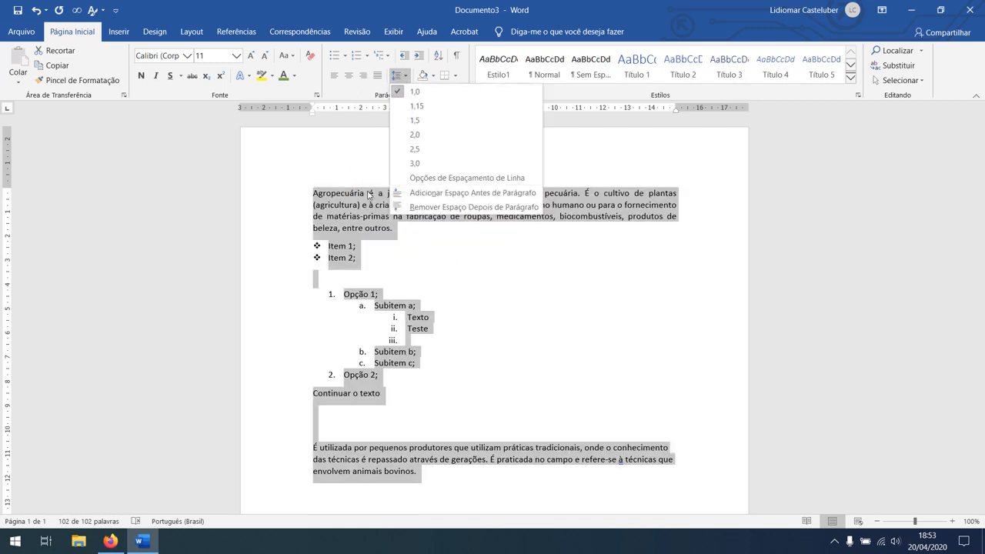
left_click(341, 238)
left_click(407, 228)
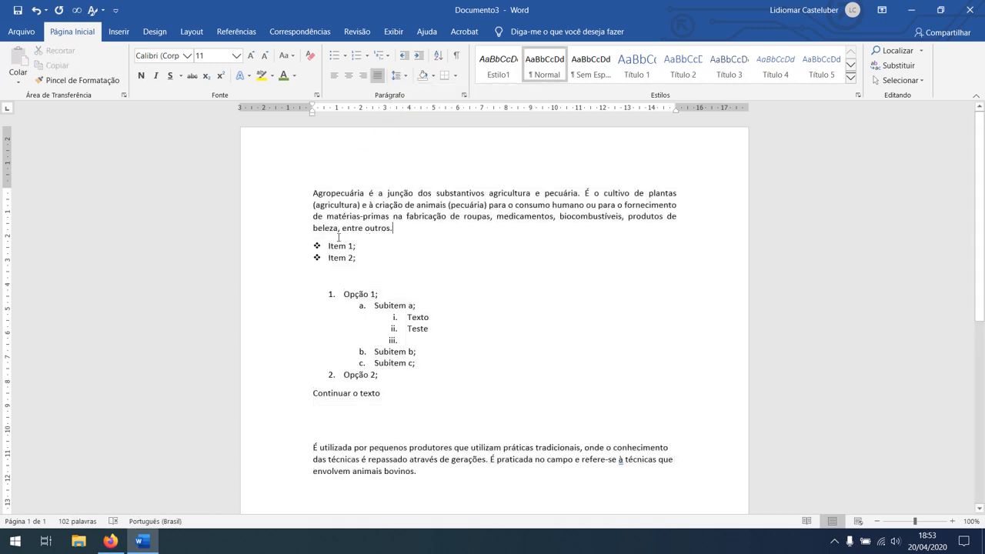
- Remove the space after the first paragraph, above the Item 1 and Item 2 bullet list
left_click_drag(319, 192, 346, 241)
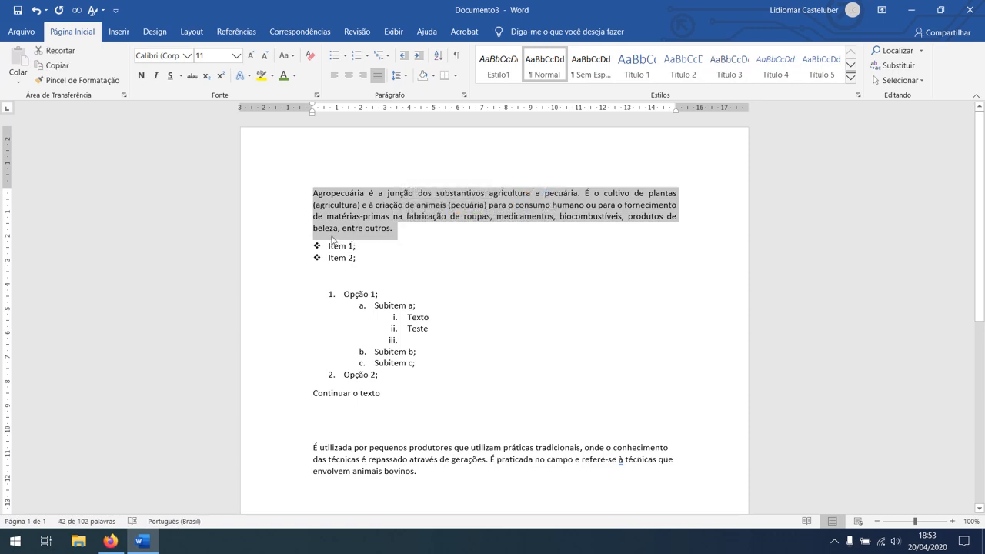
left_click(398, 75)
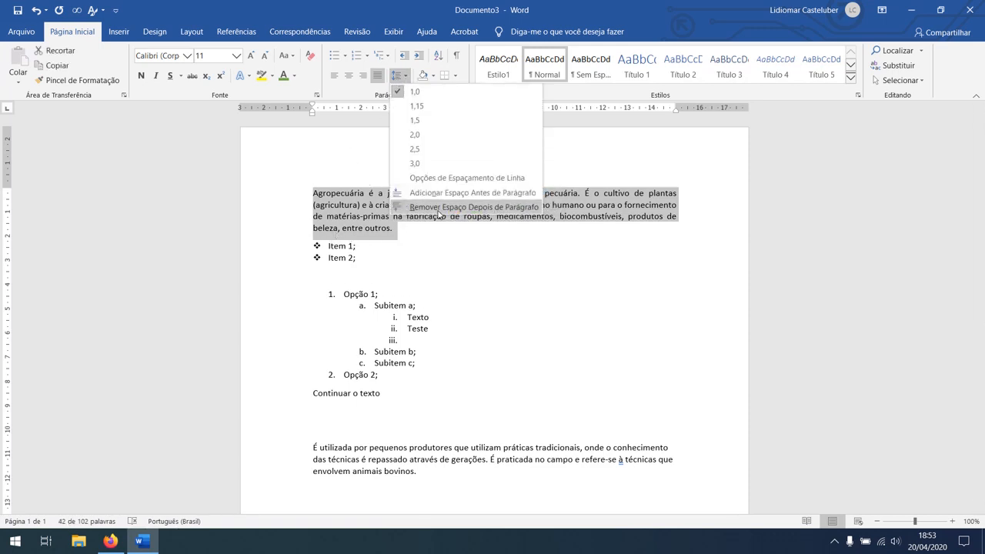
left_click(438, 210)
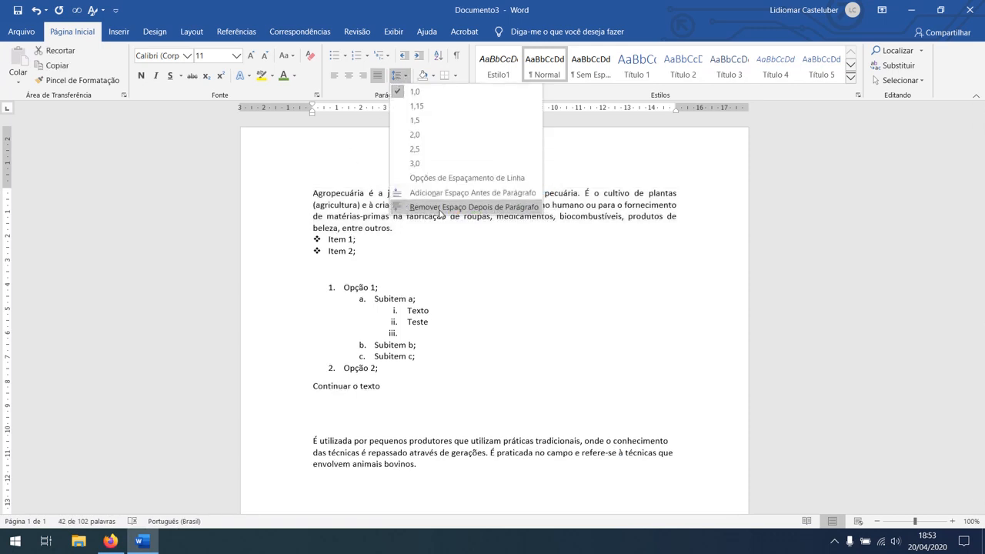
left_click(357, 251)
- Add space after paragraphs throughout the document's text, and remove the space after all of them
left_click_drag(312, 192, 481, 477)
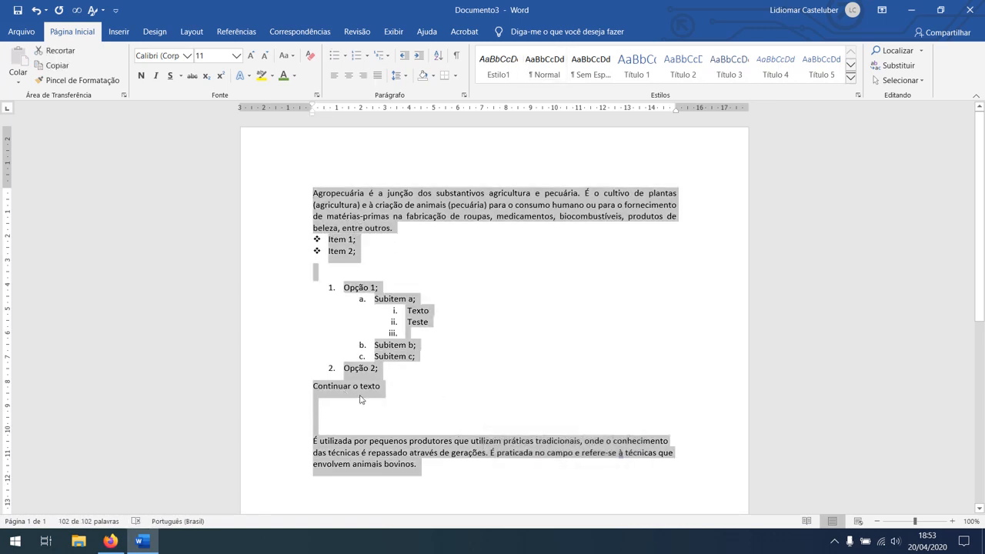
left_click(397, 75)
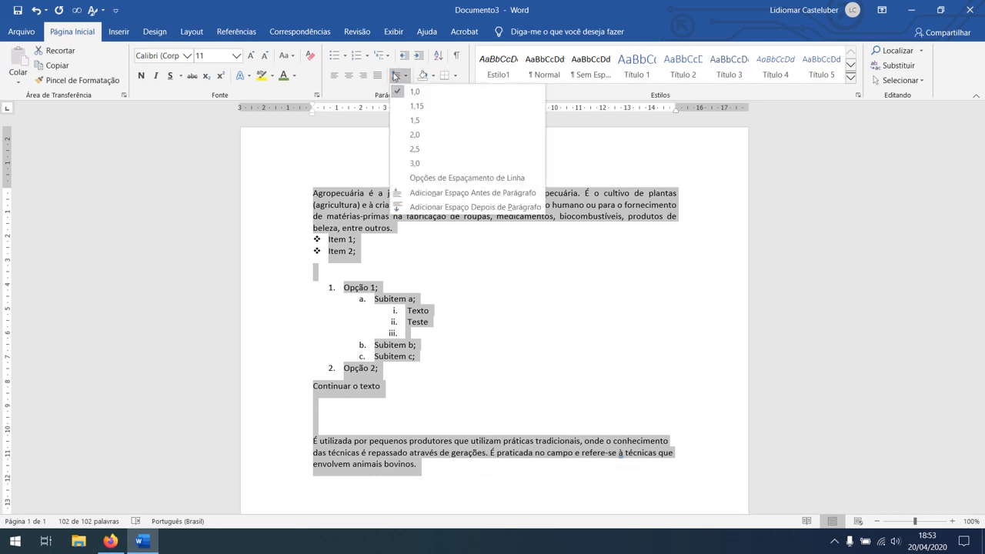
left_click(472, 192)
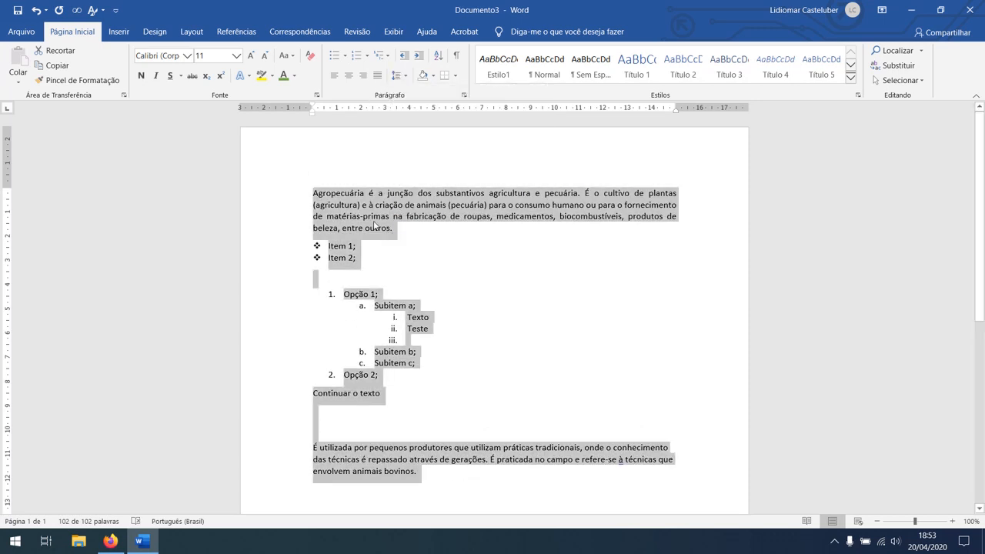
left_click(397, 75)
left_click(422, 207)
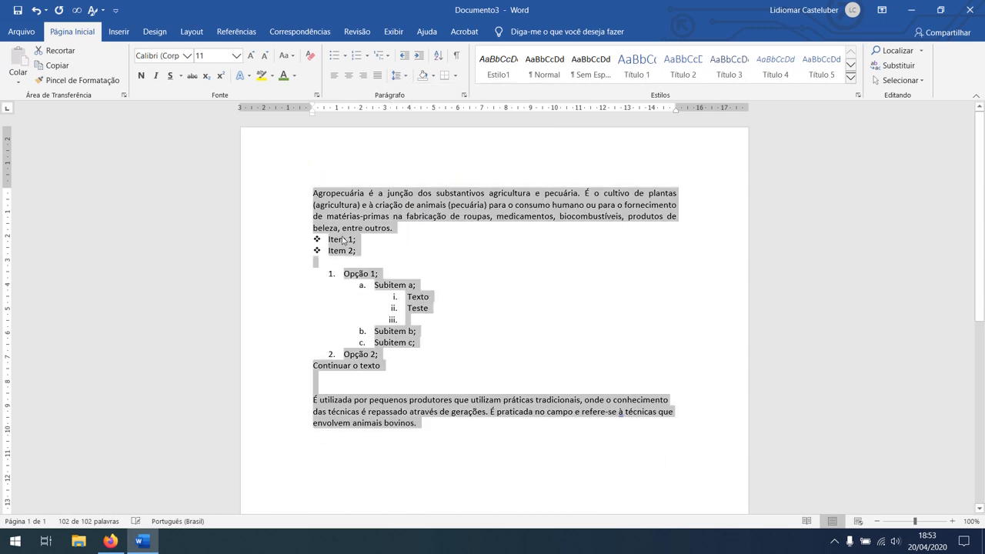
- Add space before the paragraphs throughout the document's text, and remove that space from all of them
left_click(397, 75)
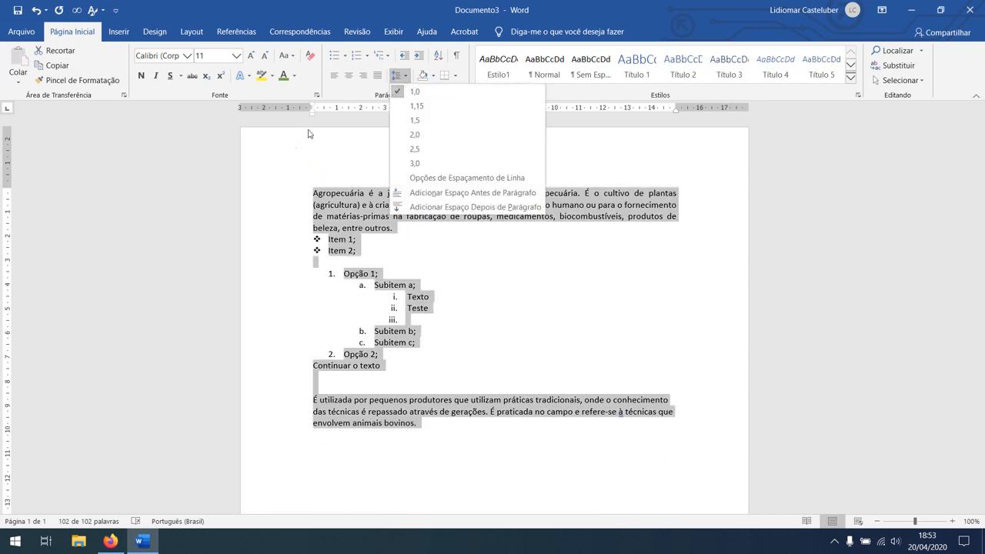
left_click(421, 197)
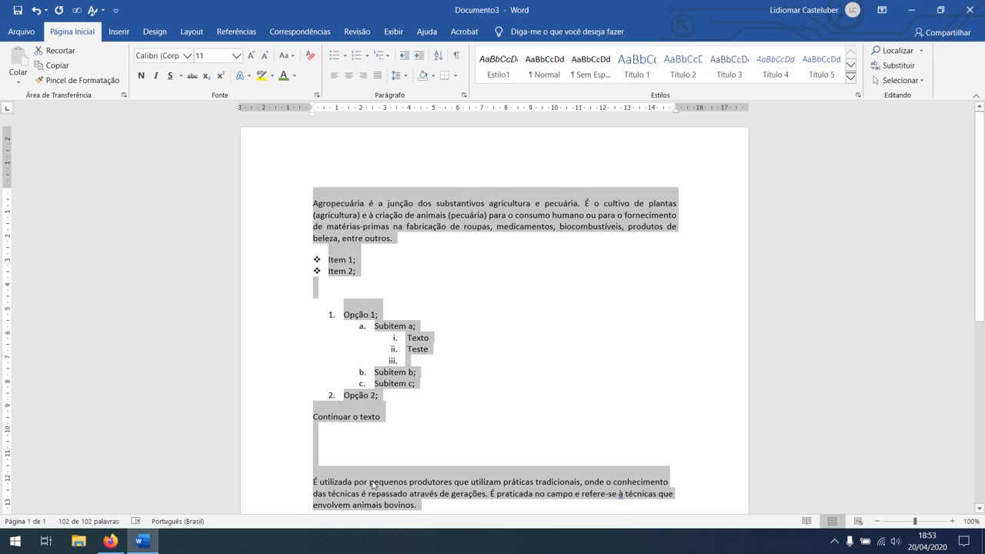
left_click(397, 76)
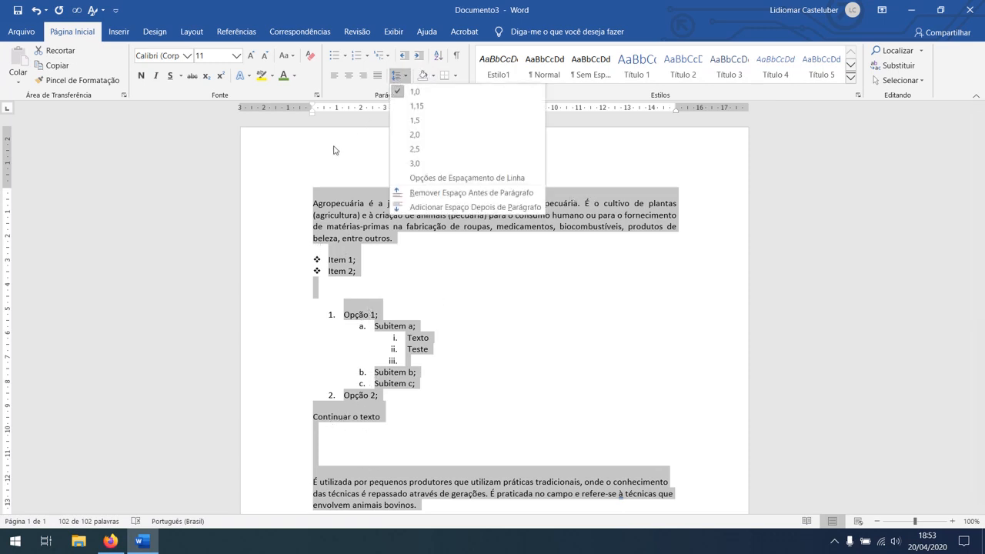
left_click(406, 193)
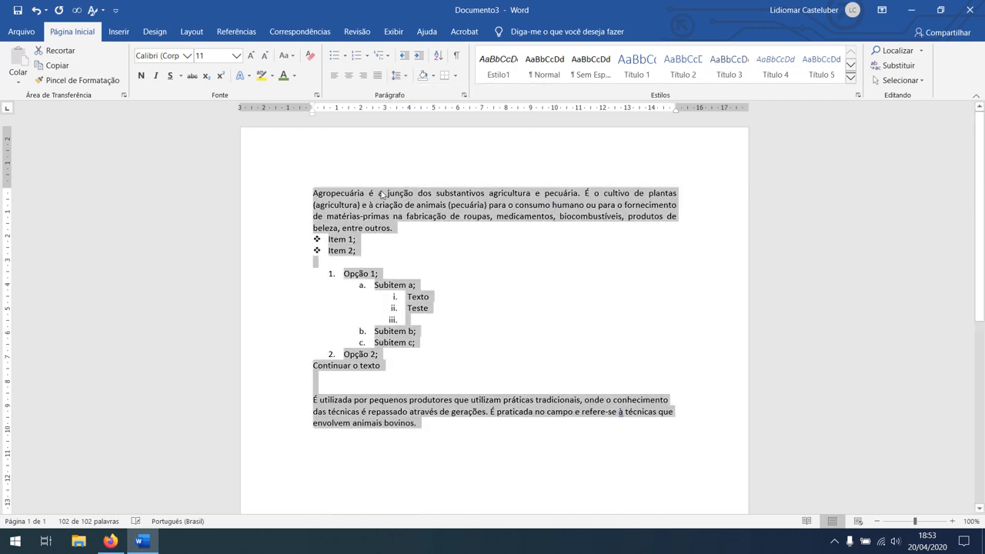
- Add space after every paragraph in the selected text, and remove the added space
left_click(398, 76)
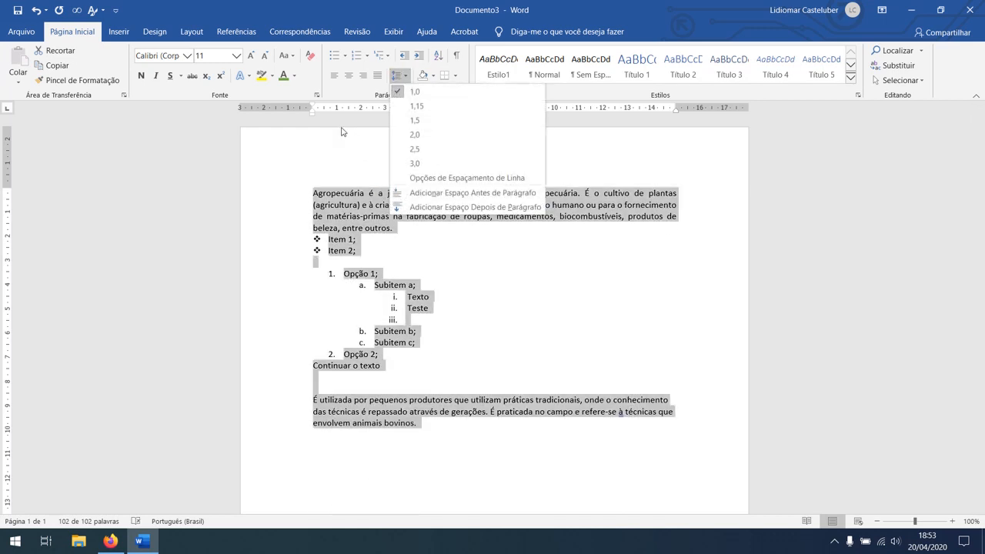
left_click(402, 207)
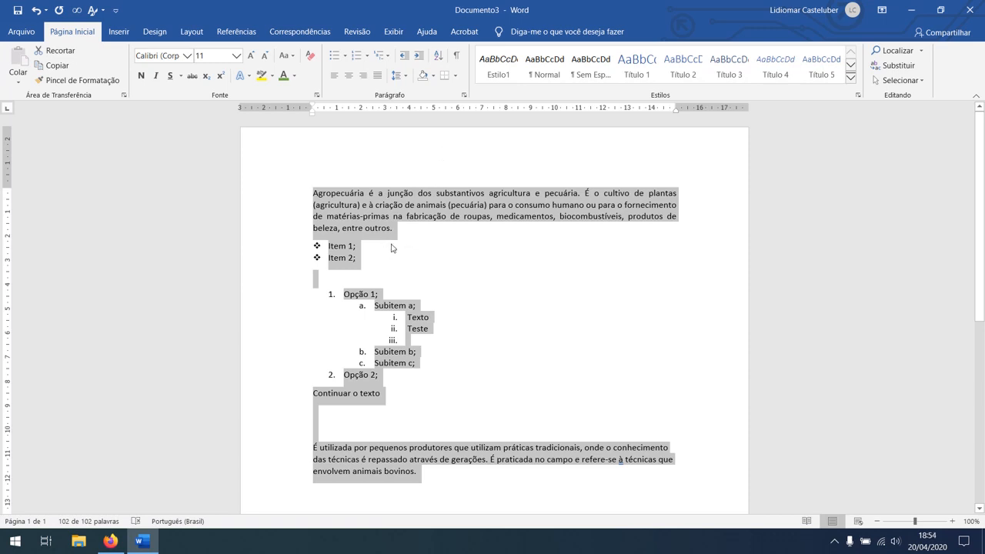
left_click(406, 77)
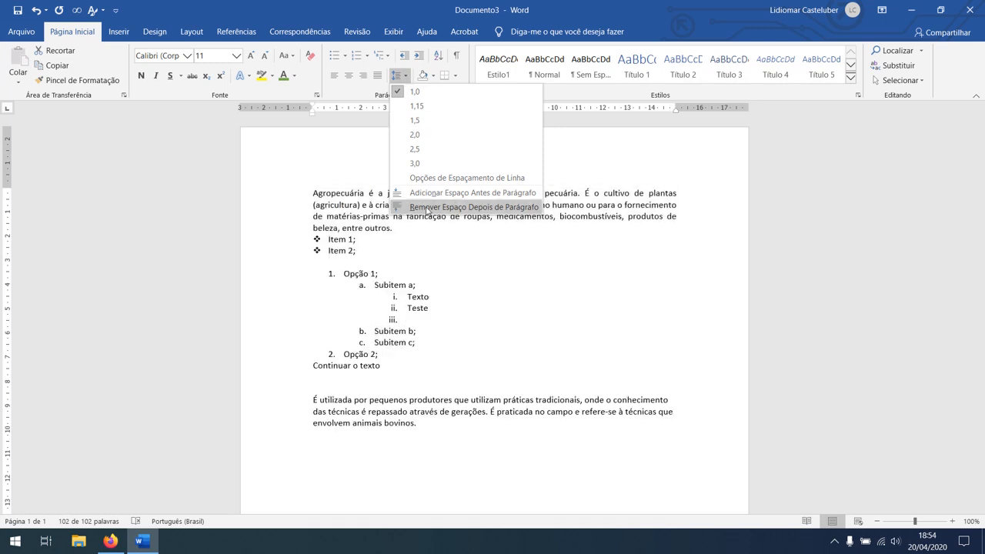
left_click(467, 208)
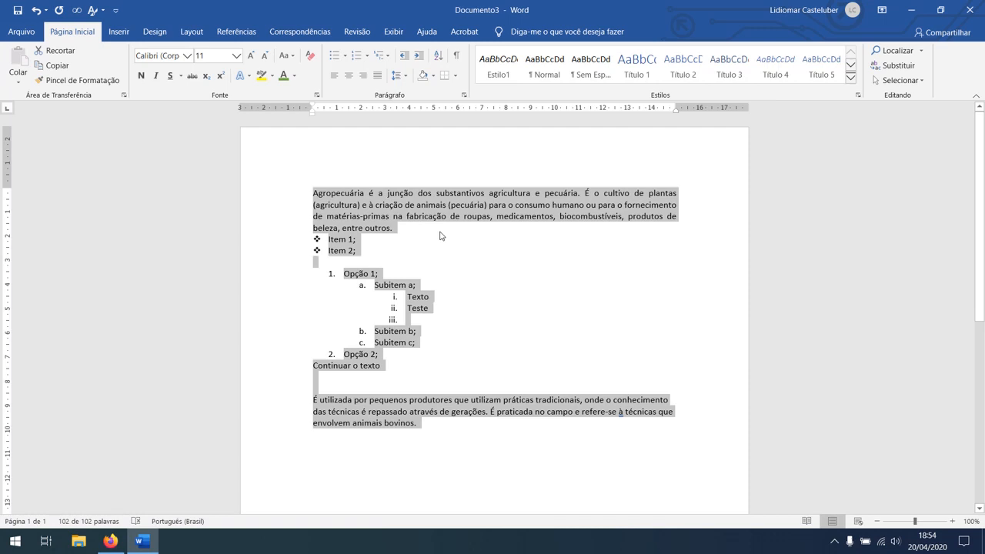
- Shade all the document's text with the standard orange colour
left_click(433, 76)
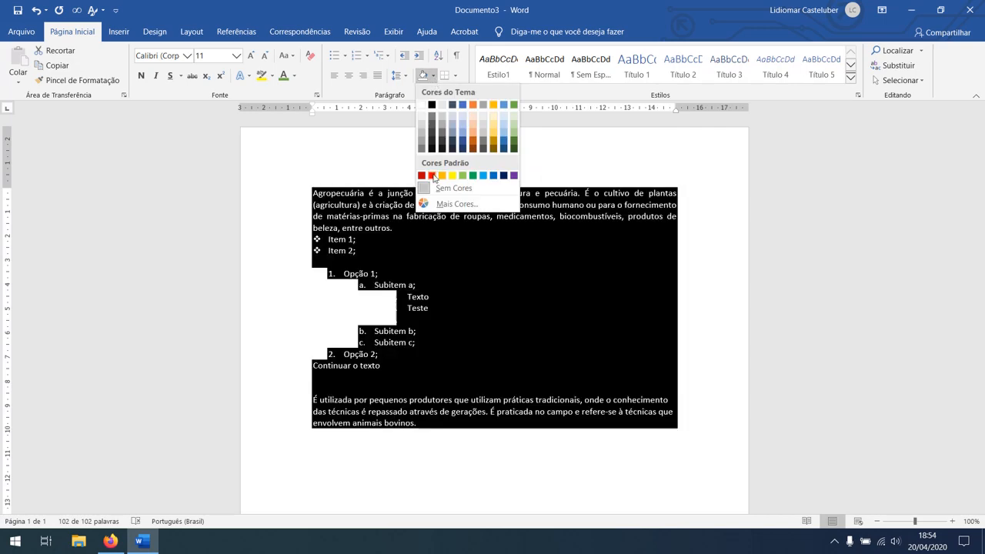
left_click(442, 177)
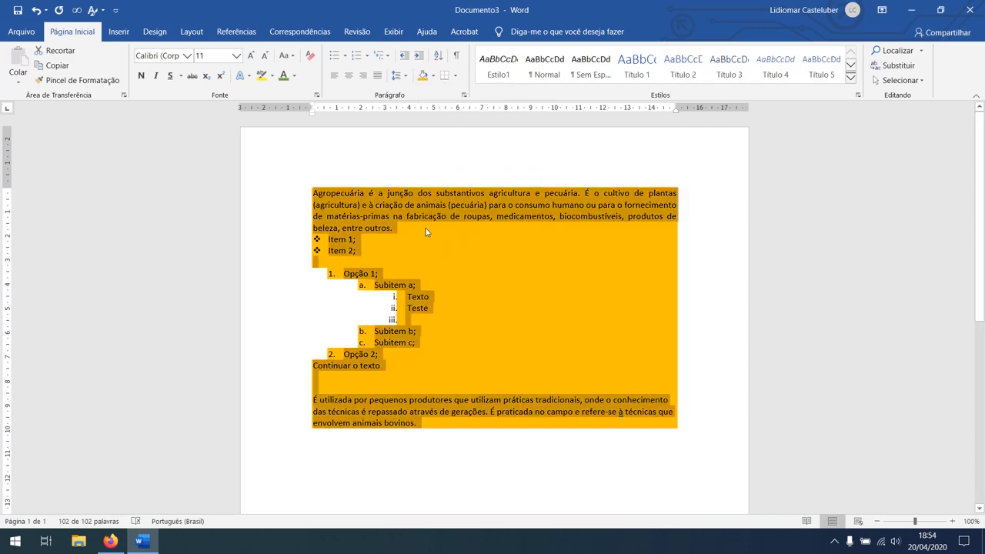
left_click(418, 216)
- Highlight the first paragraph and the Item 1 and Item 2 bullets in yellow and compare it with the shading
left_click_drag(377, 260, 310, 193)
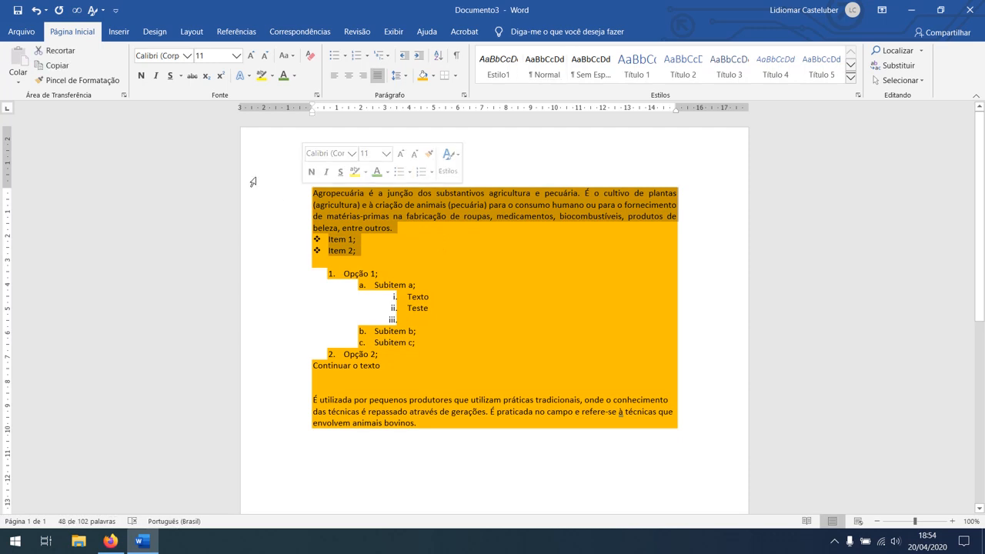
left_click(264, 78)
left_click(395, 243)
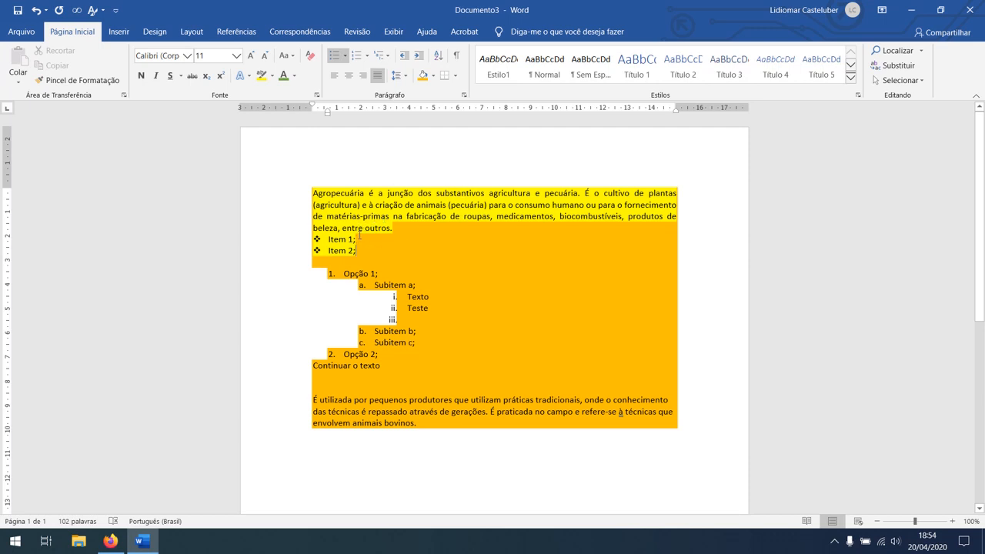
left_click_drag(362, 251, 311, 193)
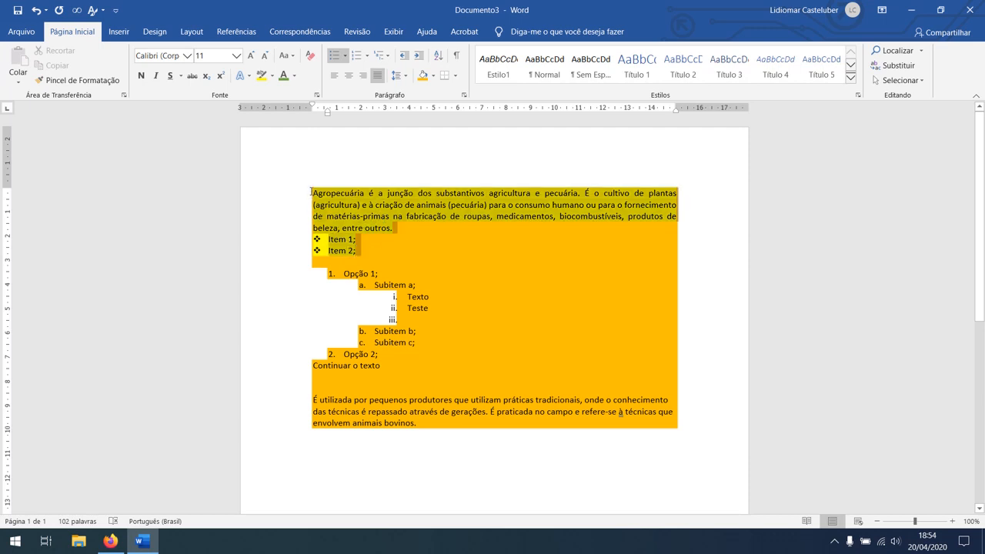
left_click(440, 262)
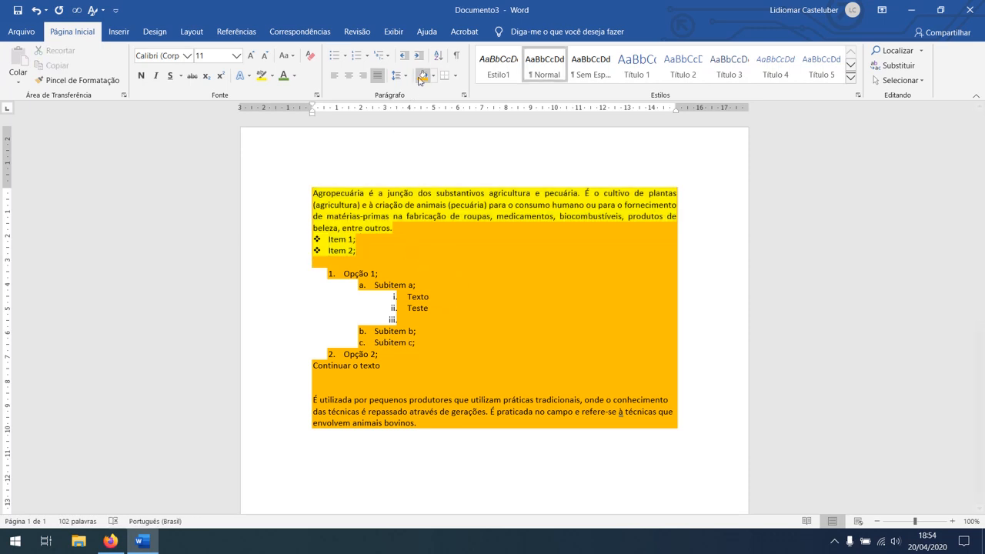
- Change the shading of all the document's text to light gray
mouse_move(451, 430)
left_mouse_down()
mouse_move(339, 261)
mouse_move(311, 191)
left_mouse_up()
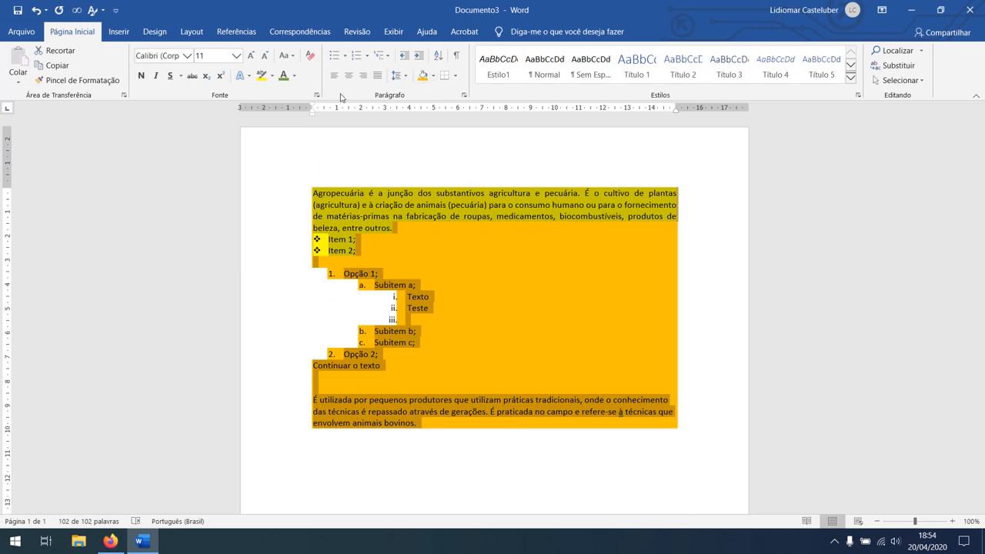
left_click(433, 76)
left_click(455, 189)
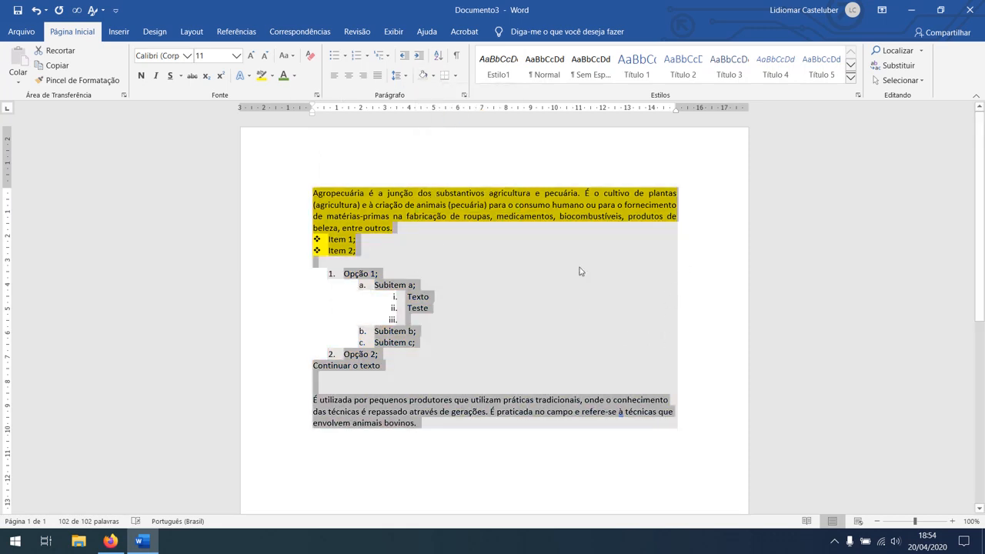
left_click(447, 243)
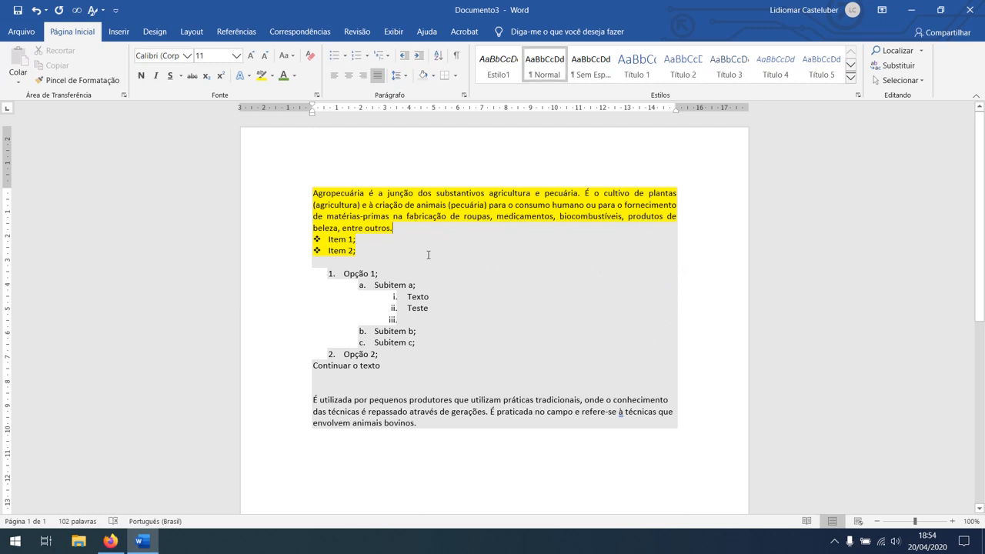
- Remove the yellow text highlight by setting the highlight of all the text to Sem Cores
left_click_drag(697, 425, 308, 190)
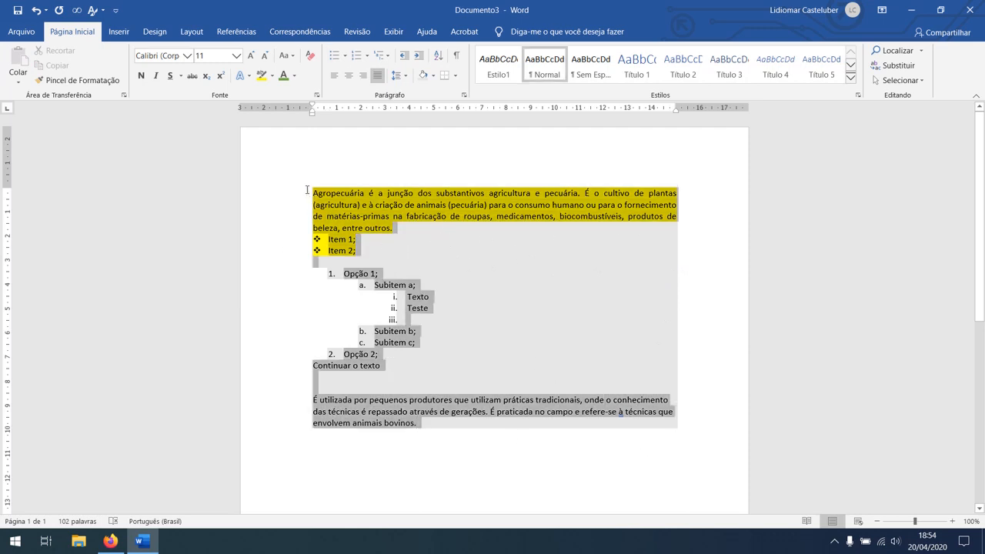
left_click(272, 76)
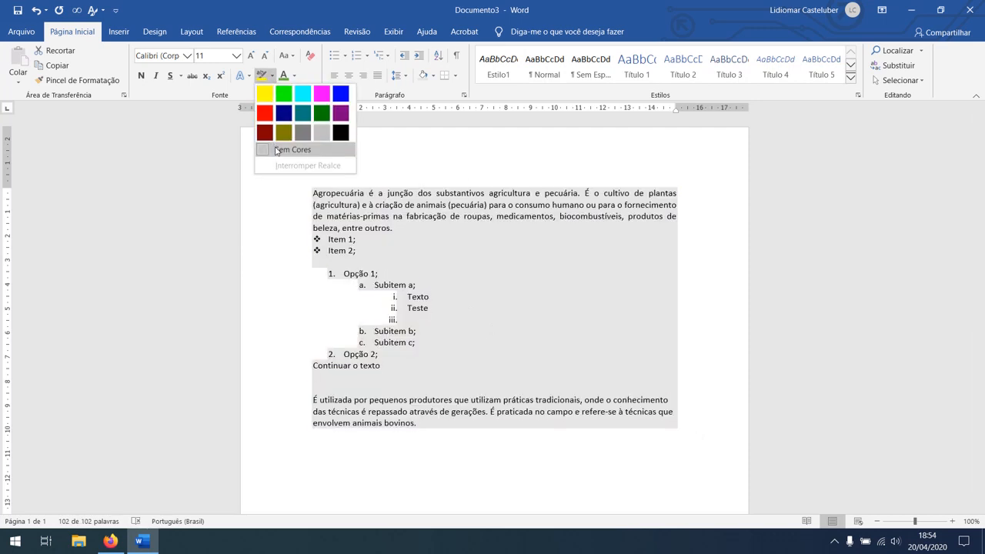
left_click(289, 150)
- Shade all the document's text with the lightest orange theme colour
left_click(434, 76)
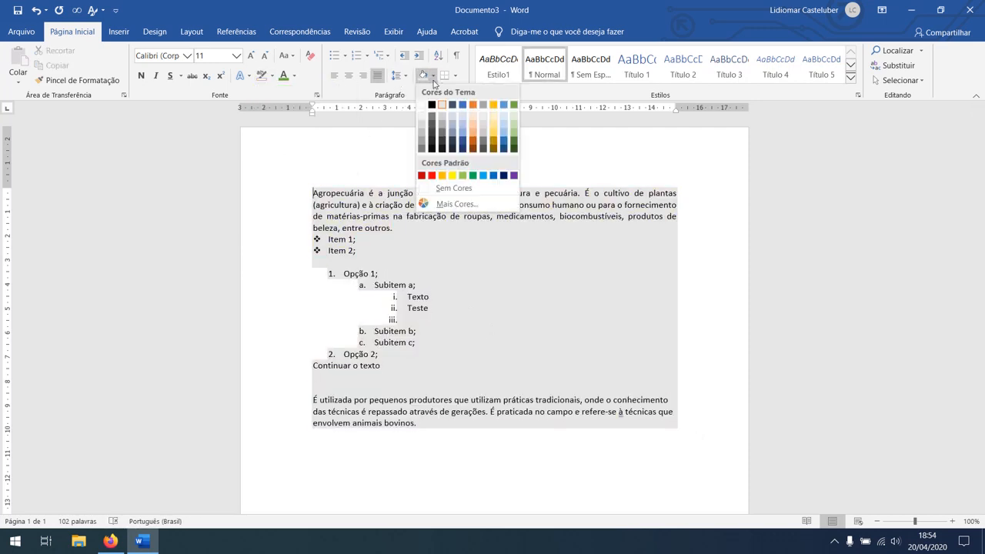
left_click(390, 328)
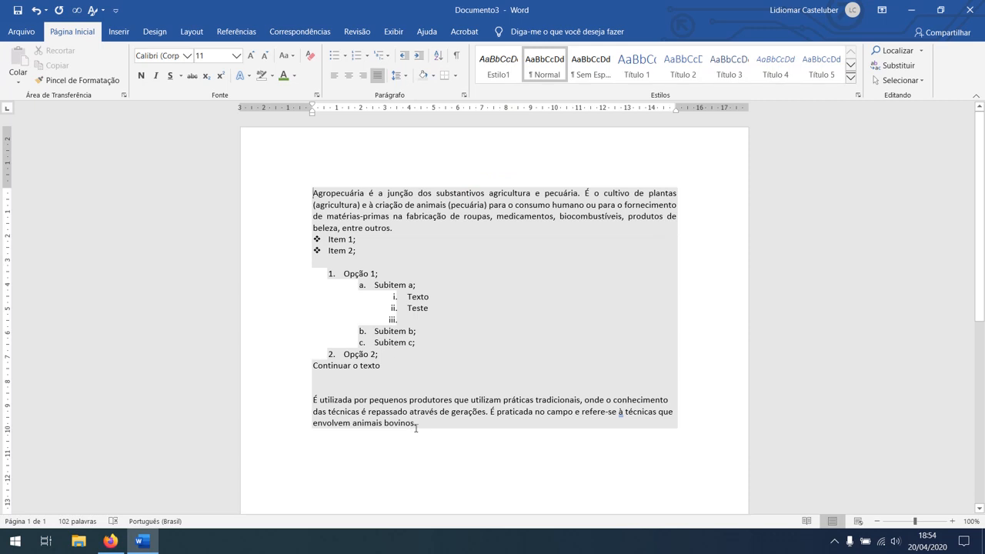
mouse_move(416, 428)
left_mouse_down()
mouse_move(339, 286)
mouse_move(313, 191)
left_mouse_up()
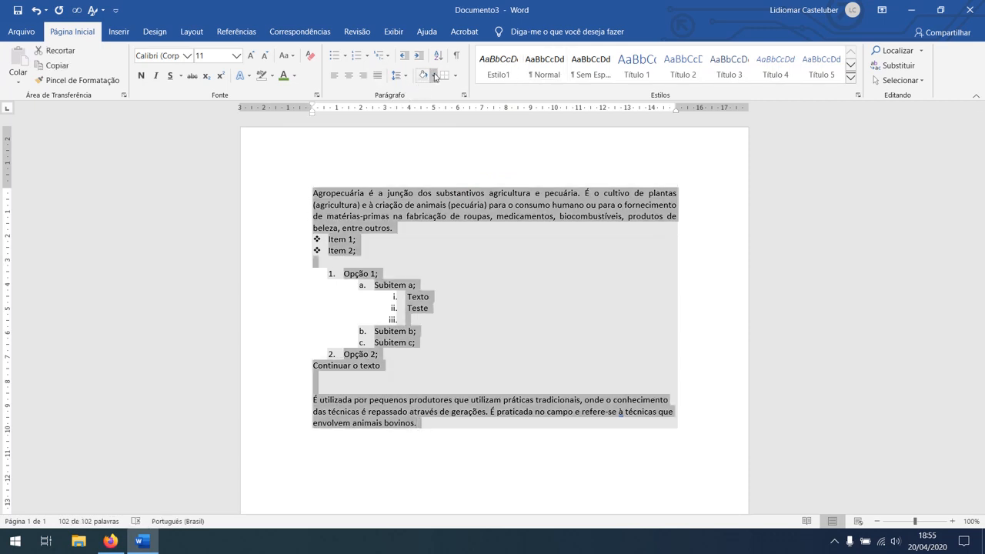
left_click(435, 76)
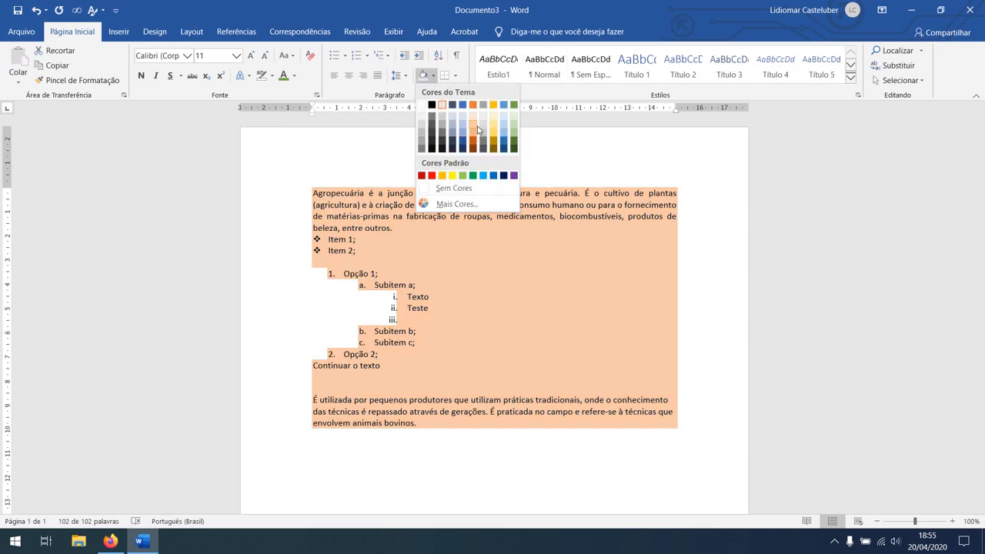
left_click(474, 115)
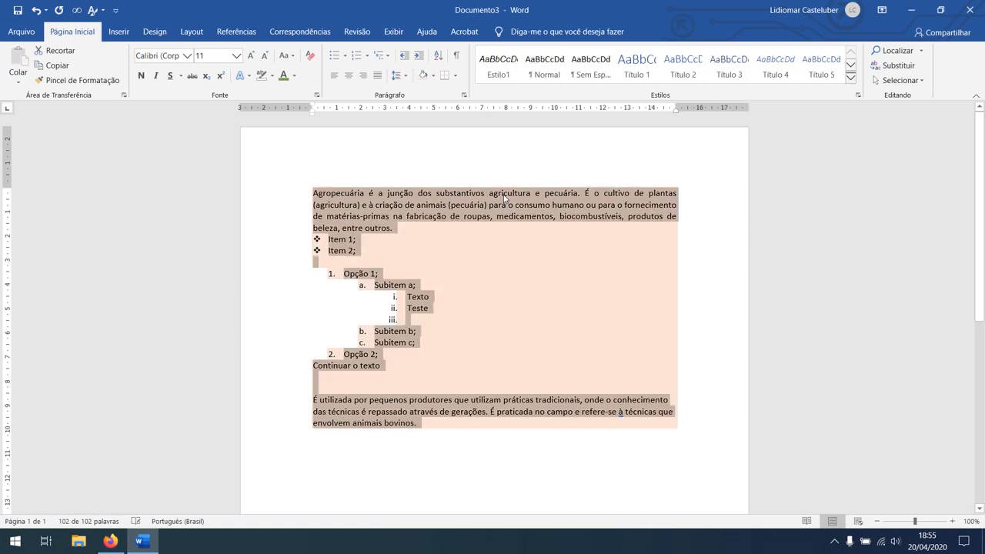
- Remove the shading from all the text by setting it to Sem Cores
left_click(433, 77)
left_click(453, 187)
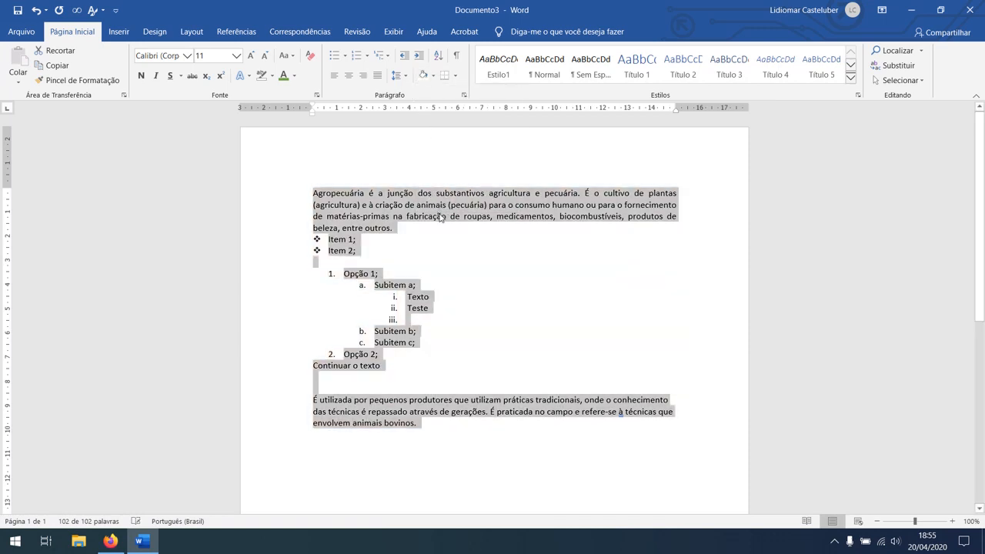
left_click(432, 76)
left_click(435, 189)
left_click(435, 243)
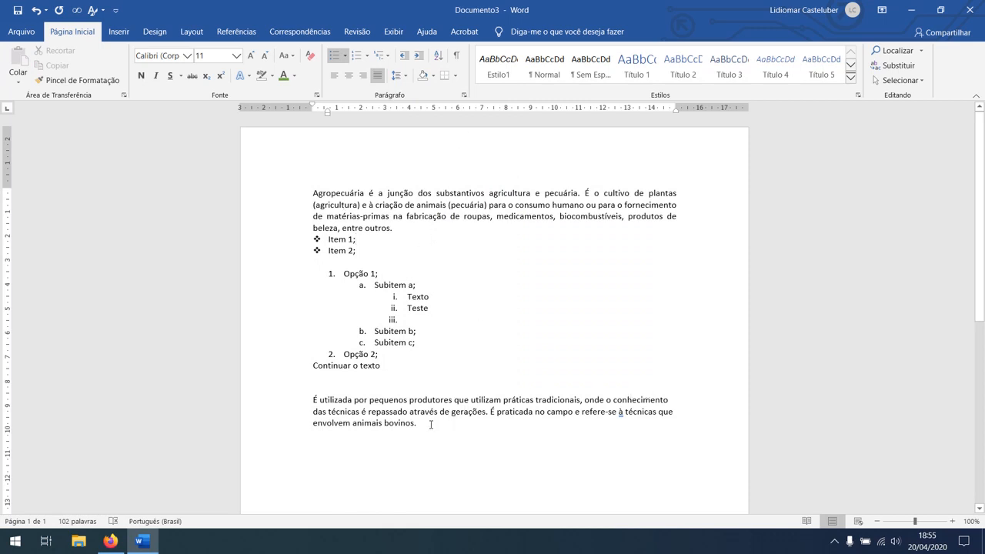
- Apply a bottom border to the first paragraph, about Agropecuária
key("ctrl+a")
left_click(388, 194)
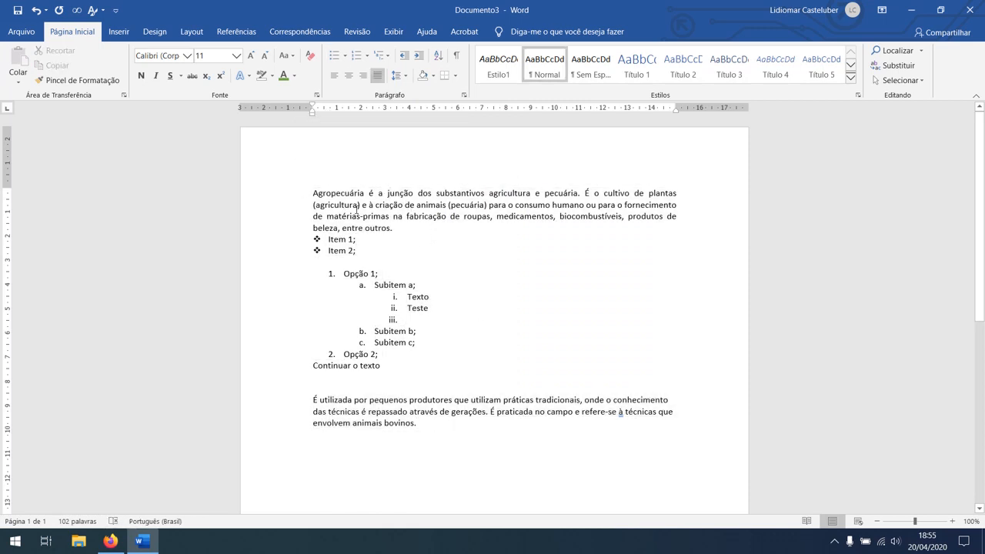
left_click_drag(361, 240, 313, 193)
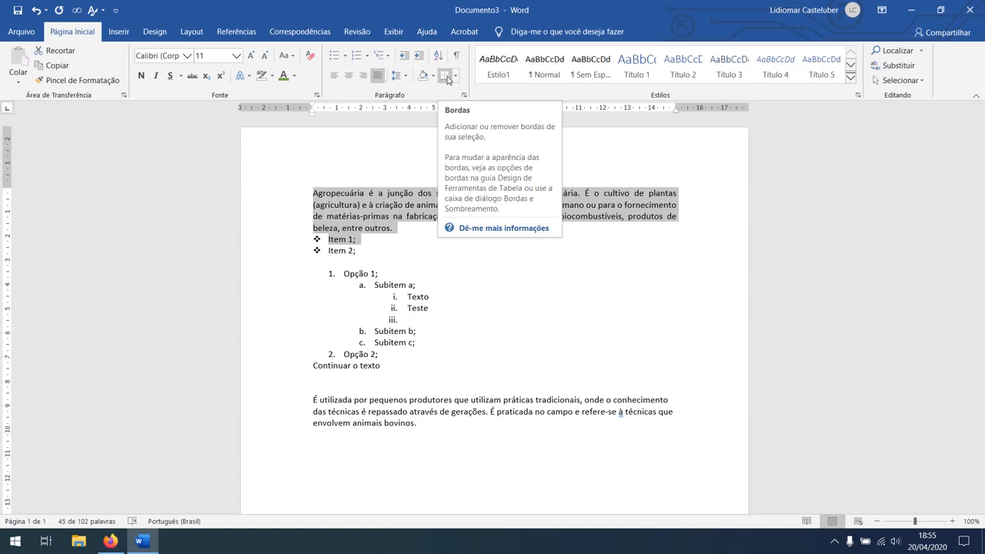
left_click(397, 228)
triple_click(369, 218)
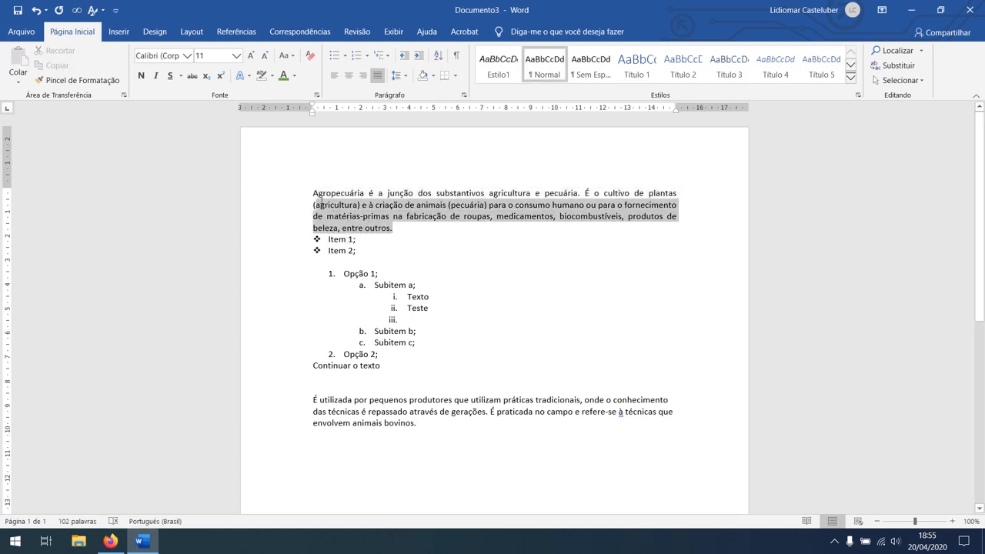
left_click(445, 76)
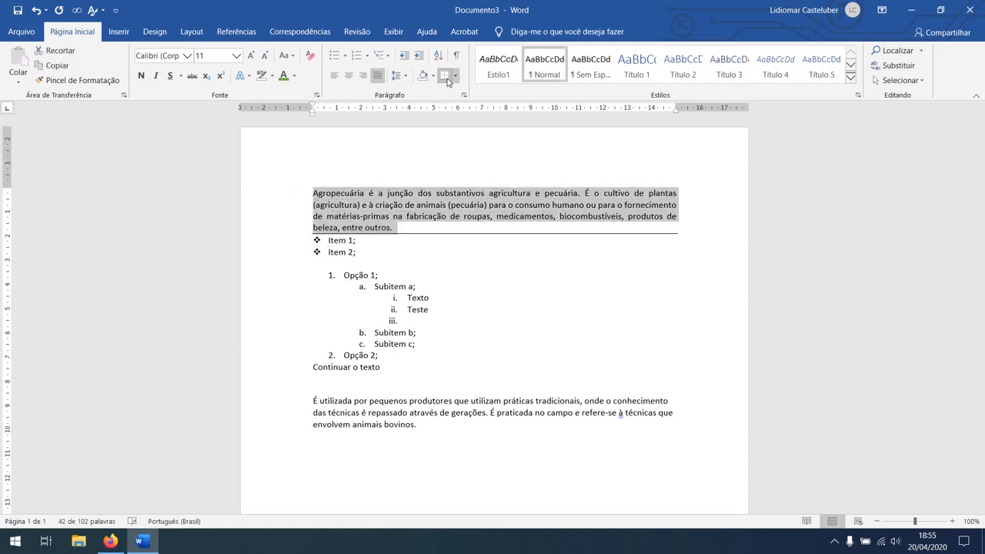
left_click(471, 252)
- Add top, left and right borders to the first paragraph, and apply Todas as Bordas to it
left_click_drag(406, 228, 313, 199)
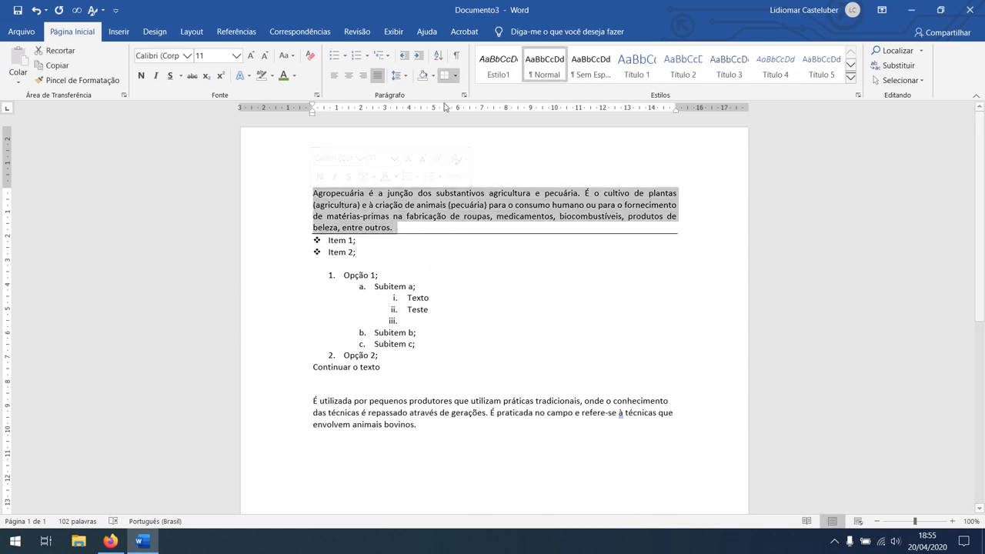
left_click(456, 75)
left_click(459, 106)
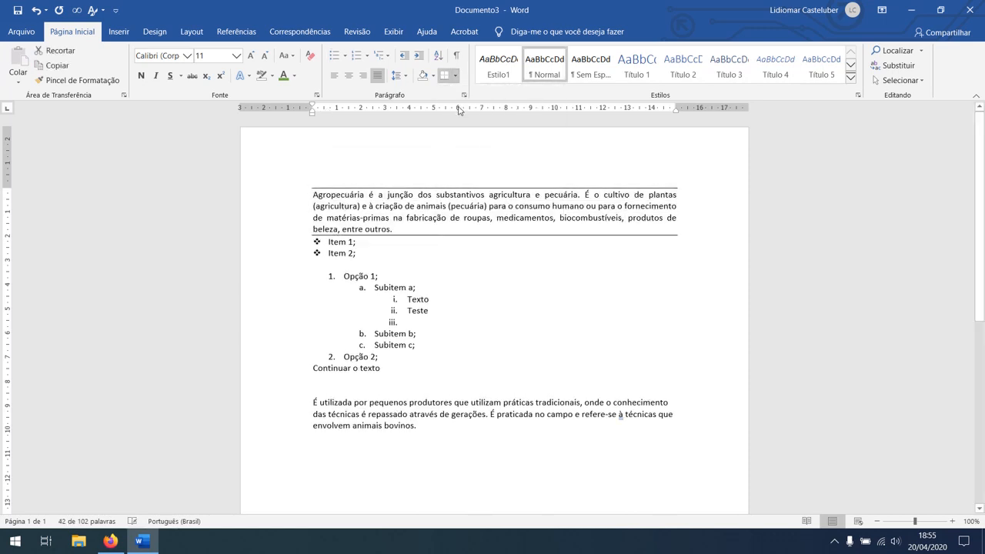
left_click(456, 75)
left_click(456, 124)
left_click(458, 79)
left_click(472, 135)
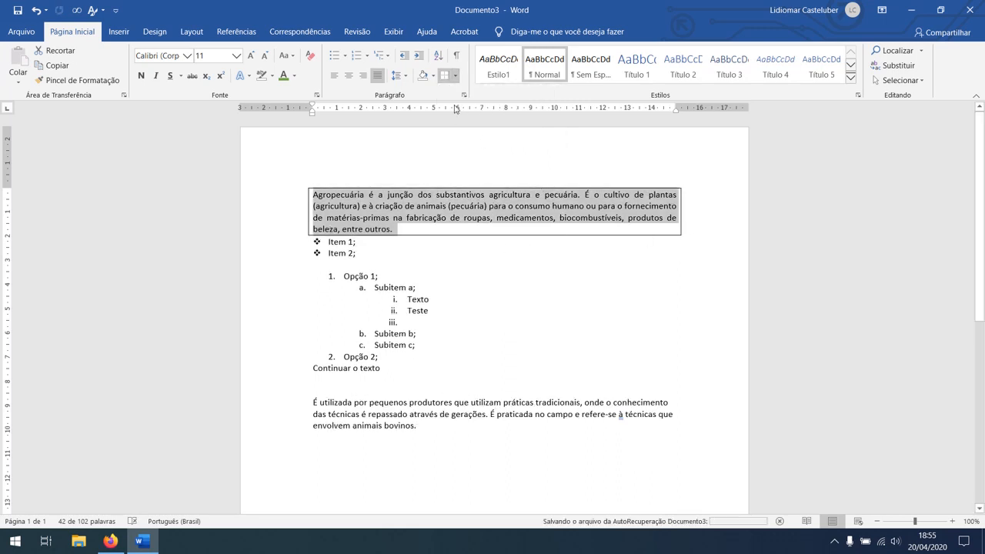
left_click(455, 76)
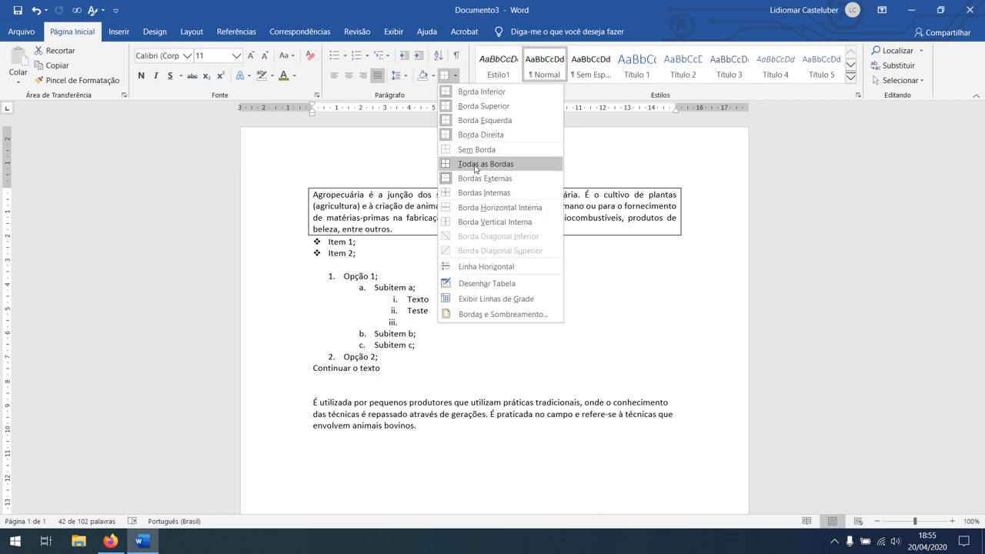
left_click(471, 164)
- Remove the borders from the first paragraph, about Agropecuária, with Sem Borda, and preview the other border options on it
left_click(455, 76)
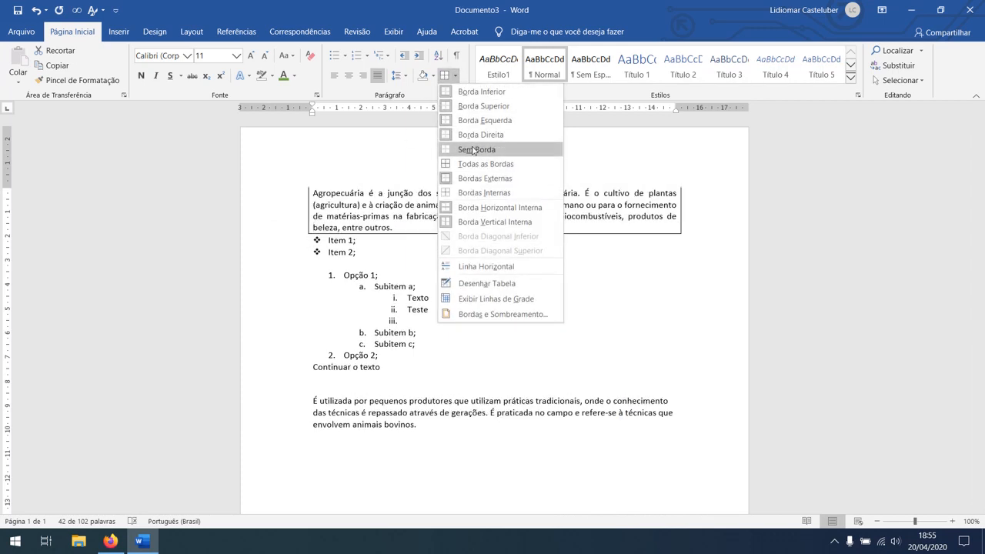
left_click(477, 149)
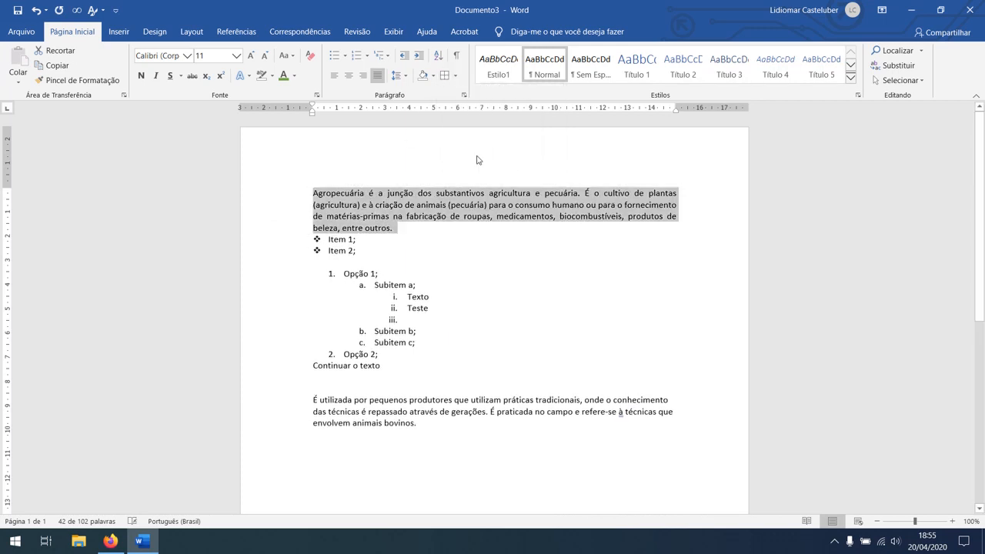
left_click(451, 191)
left_click_drag(411, 229, 289, 186)
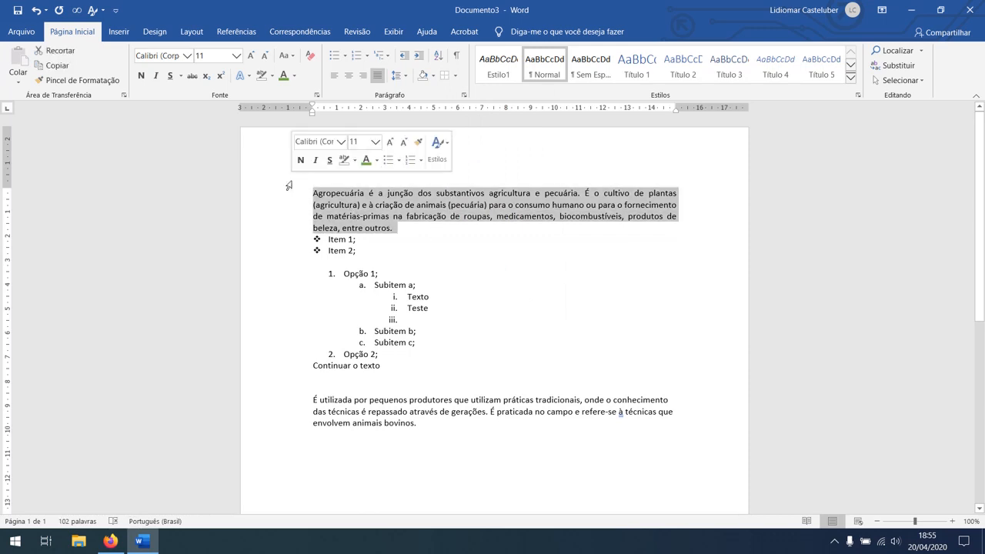
left_click(459, 77)
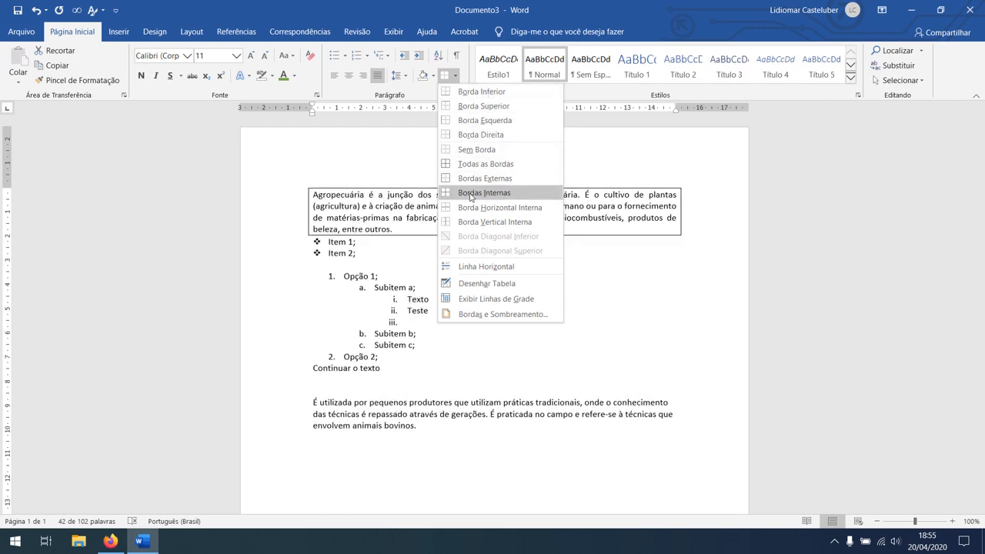
left_click(374, 220)
- Apply Todas as Bordas to the text from the first paragraph's second line through the final paragraph
left_click_drag(429, 434, 297, 202)
left_click(455, 77)
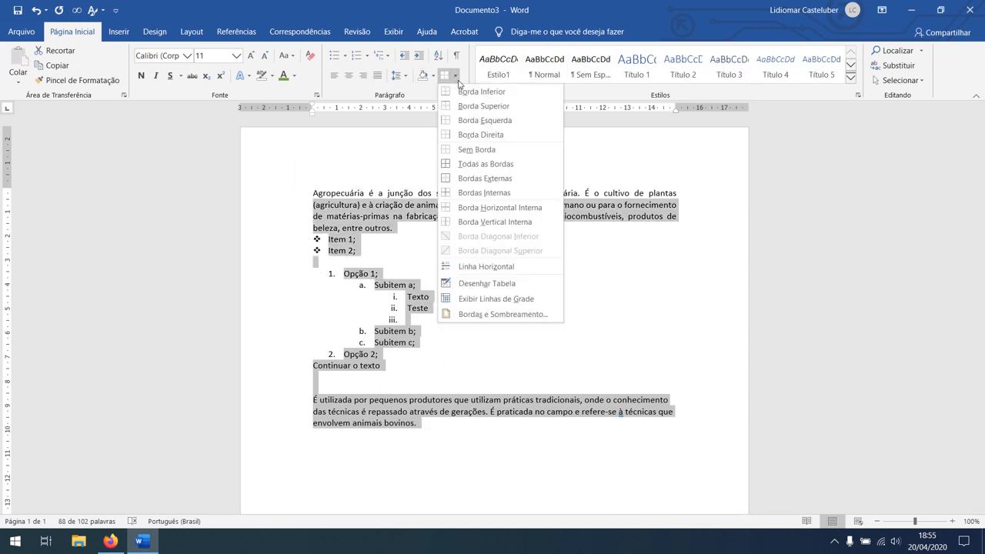
left_click(468, 164)
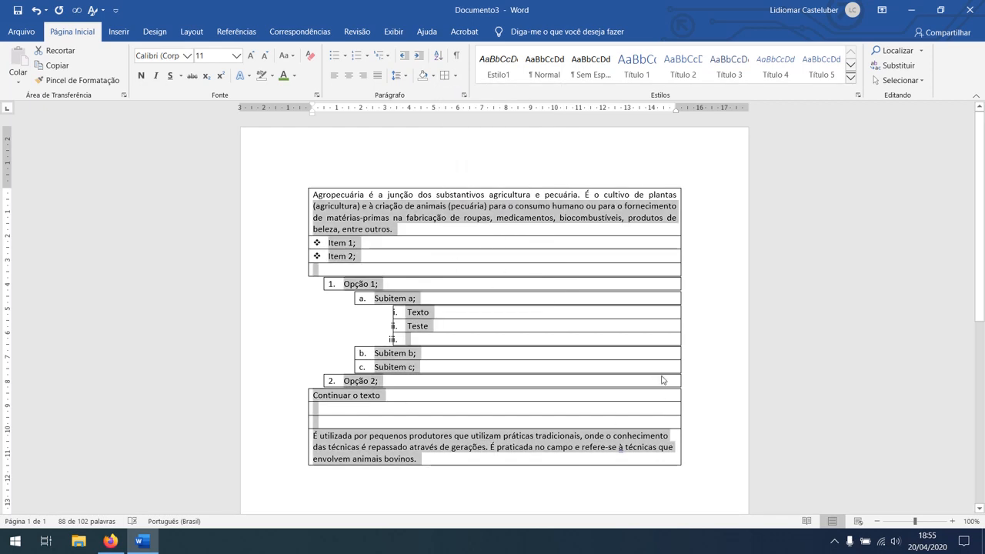
- Remove every border from the selected text with Sem Borda and deselect it
left_click(454, 75)
left_click(466, 153)
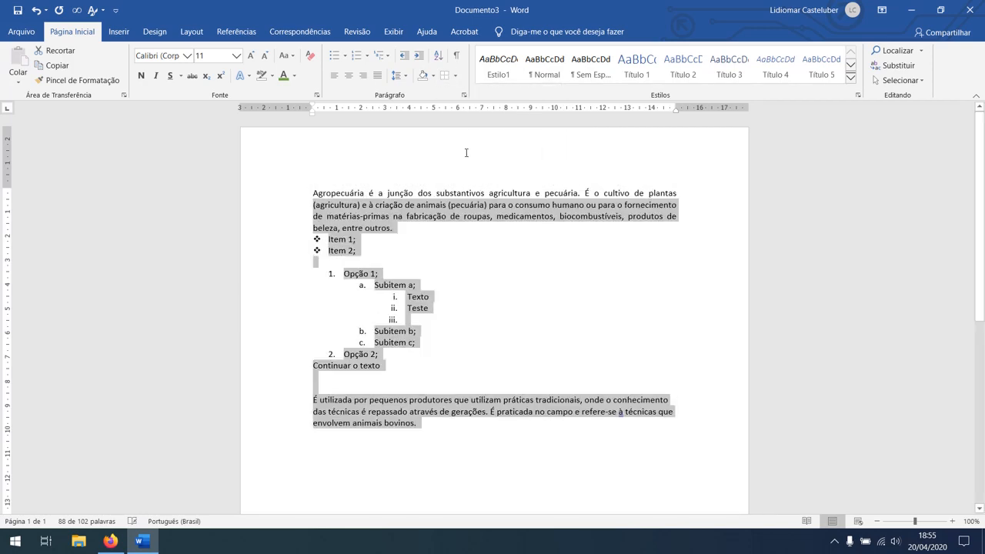
left_click(434, 252)
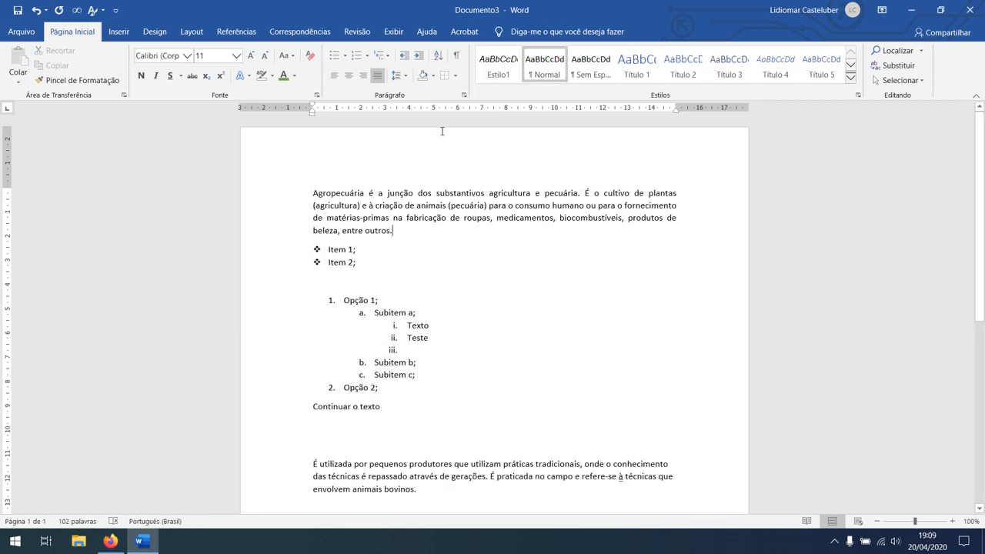
left_click(455, 75)
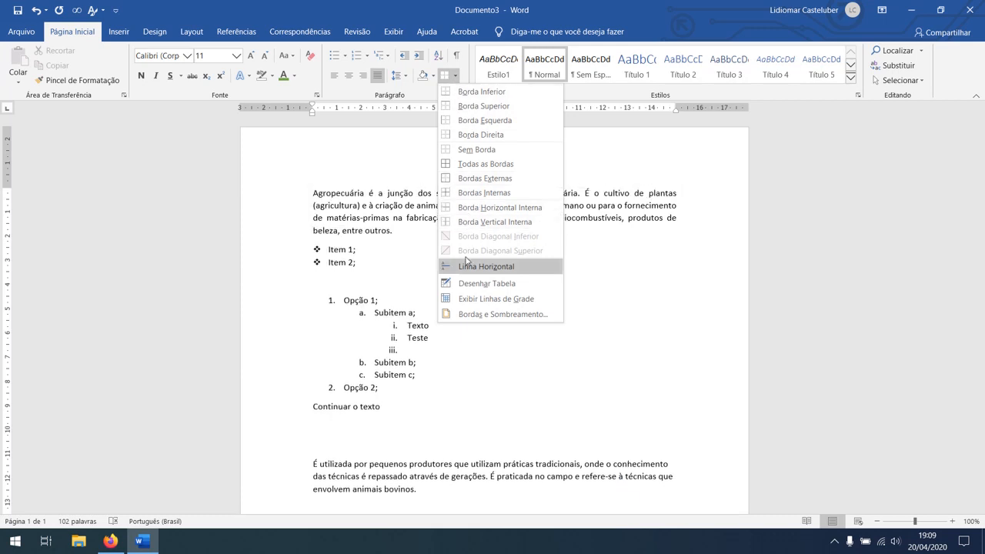
left_click(458, 77)
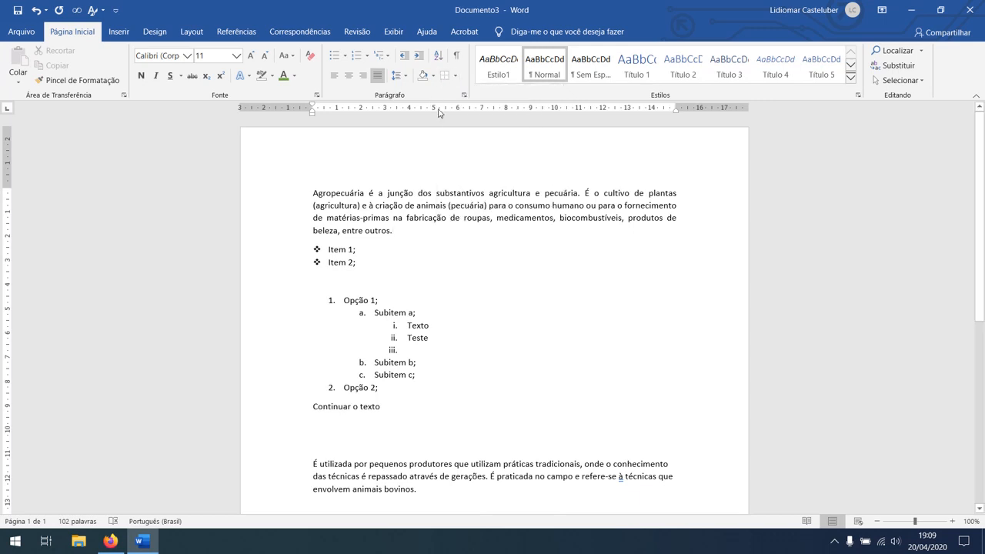
triple_click(397, 230)
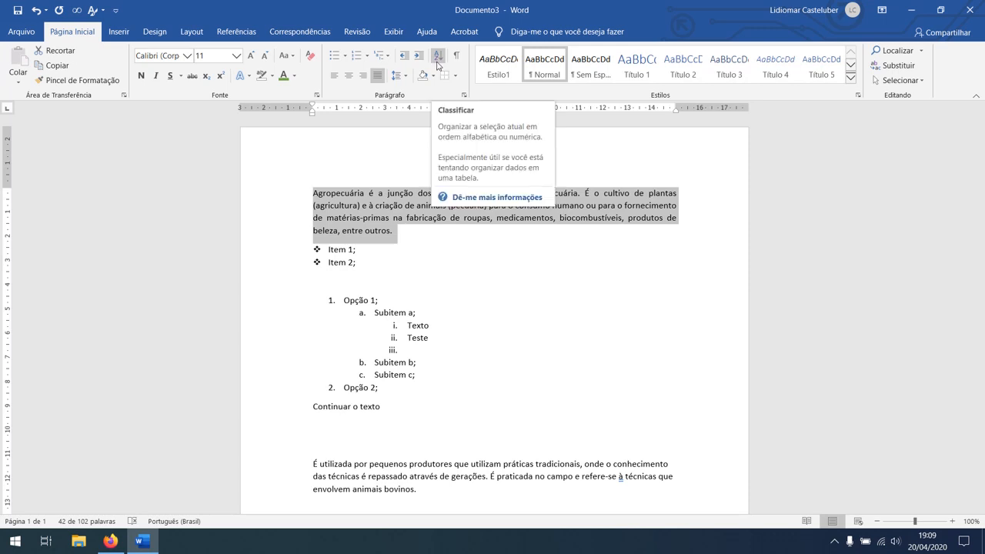
- Add empty lines below Item 2 and enter the first three first names of a list there, one per line
left_click(378, 276)
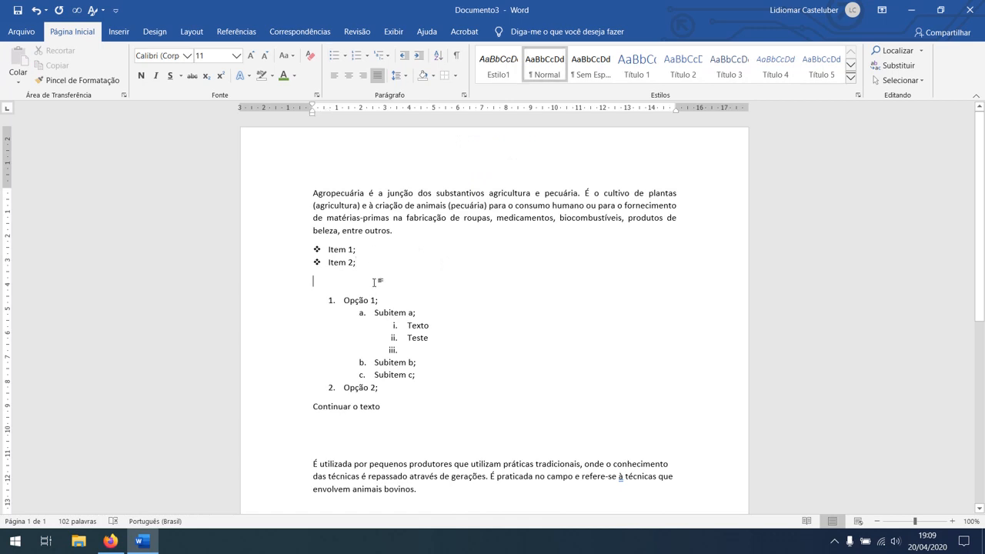
key("Return")
key("Return")
key("Return")
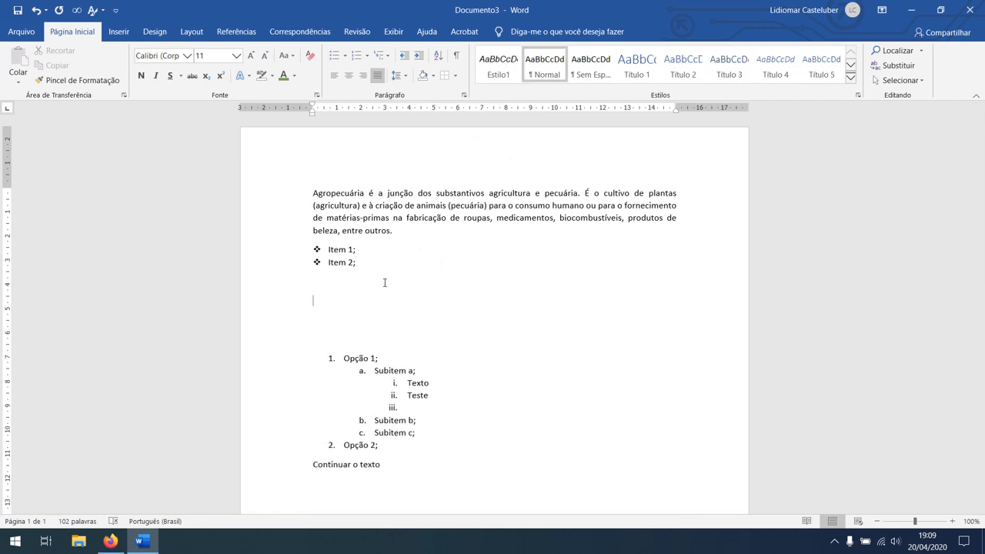
type("Lidiomar")
key("Return")
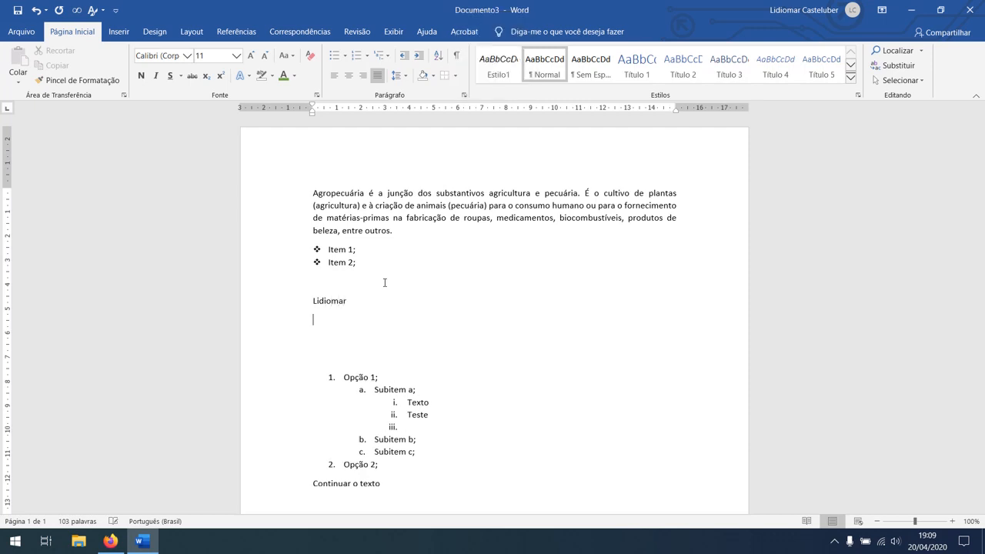
key("Caps_Lock")
type("A")
key("Caps_Lock")
type("driano")
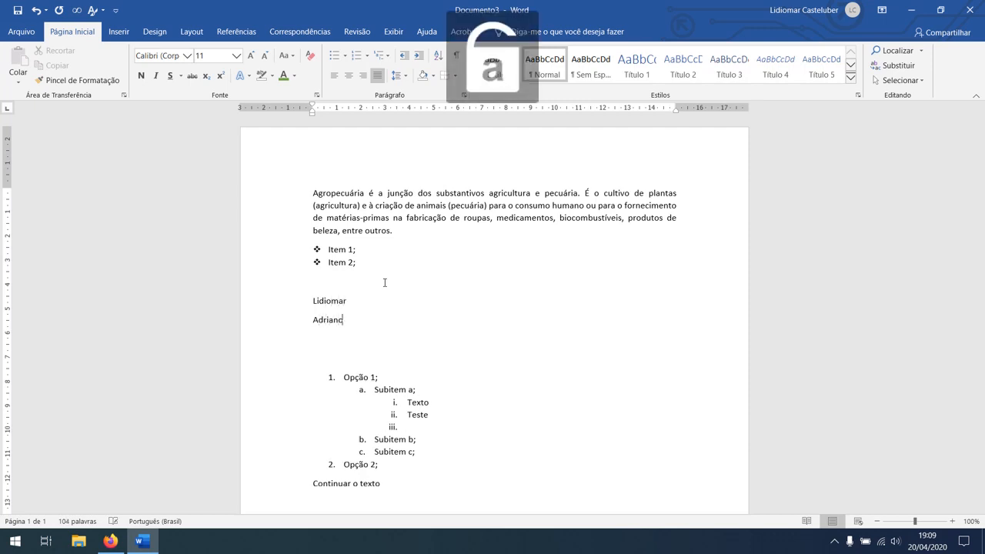
key("Return")
key("Caps_Lock")
type("C")
key("Caps_Lock")
type("l")
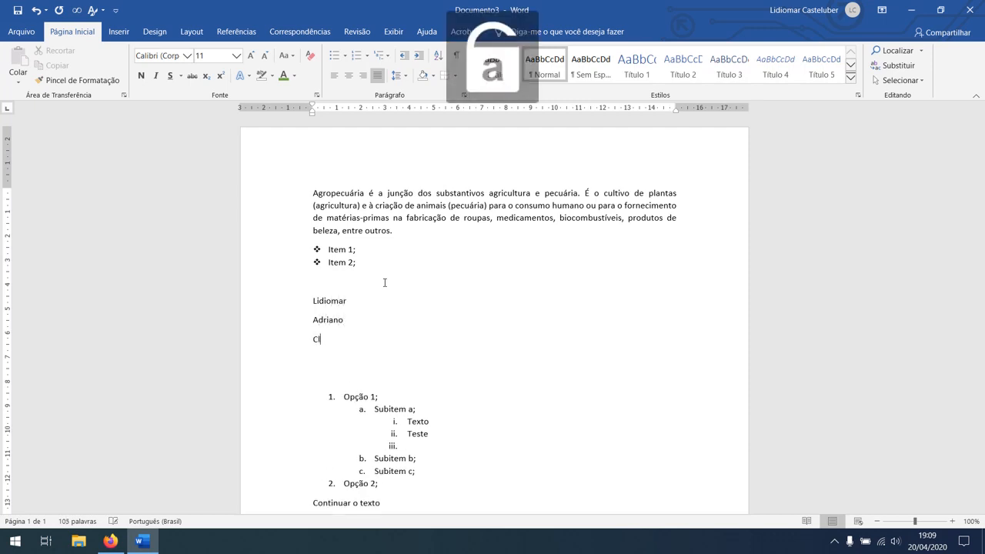
type("aúdia")
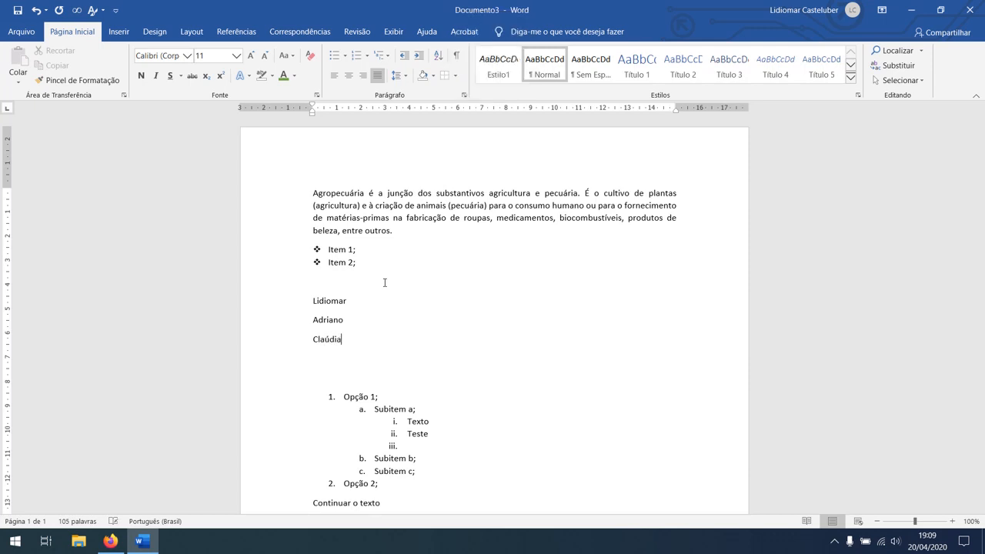
- Enter three more first names beneath the third one, each on its own line
key("Return")
key("Caps_Lock")
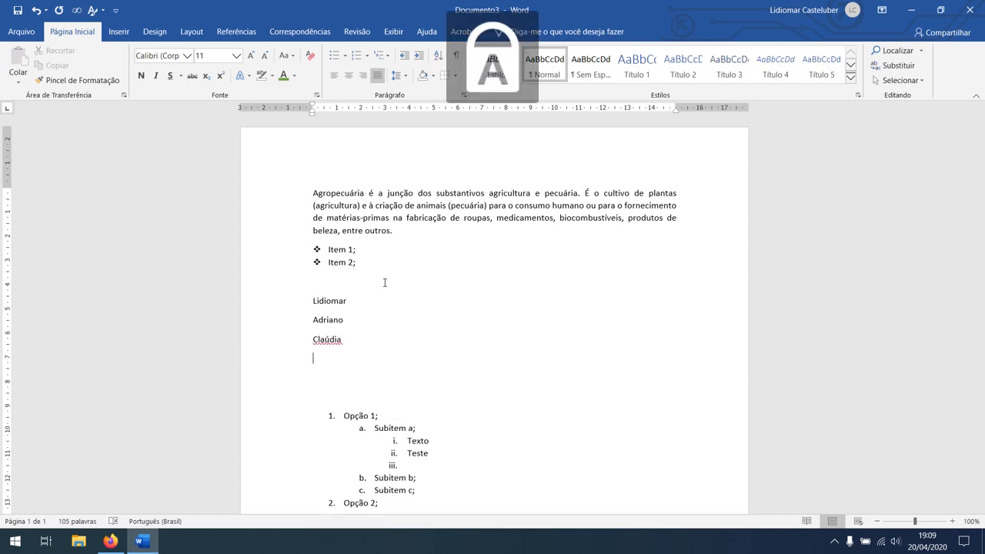
type("C")
key("Caps_Lock")
type("leiton")
key("Return")
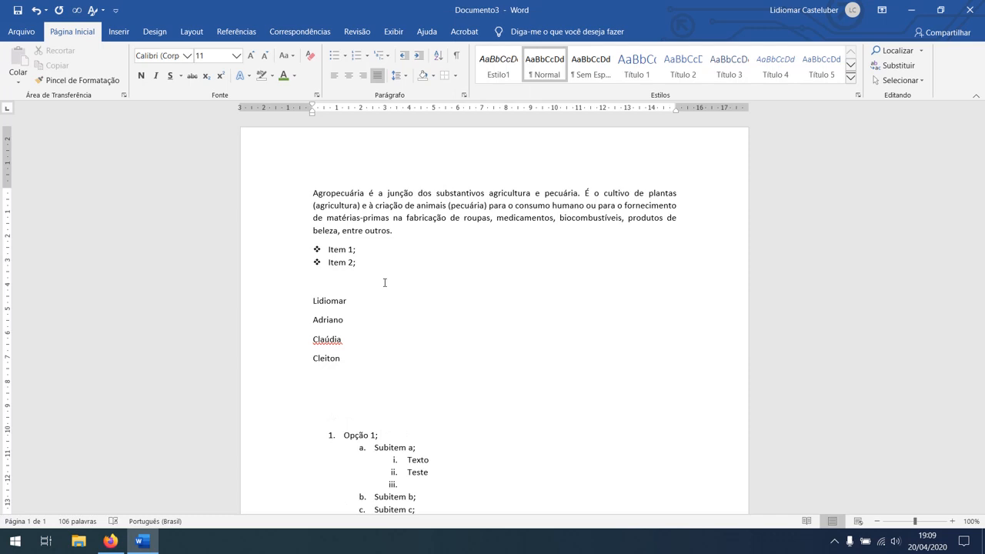
key("Caps_Lock")
type("F")
key("Caps_Lock")
type("abiane")
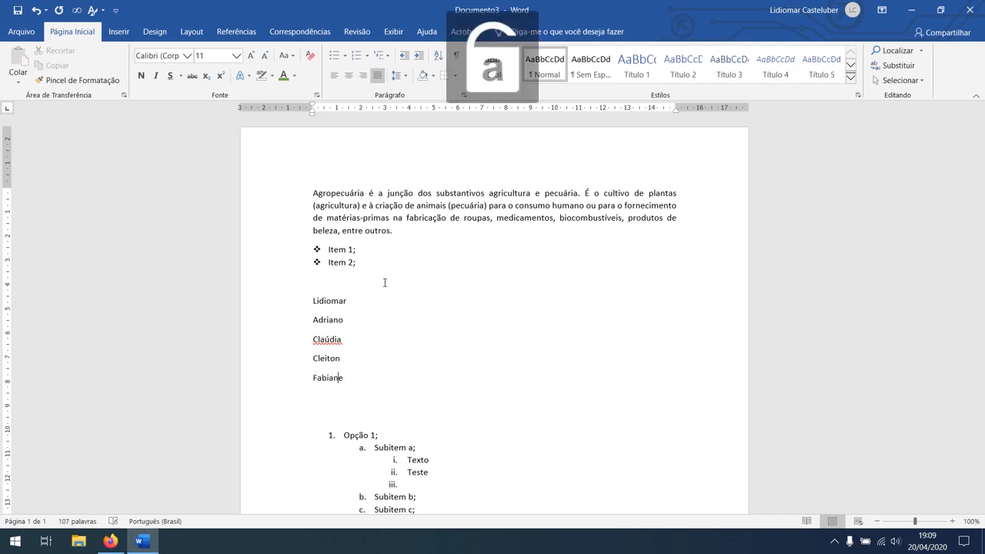
key("Return")
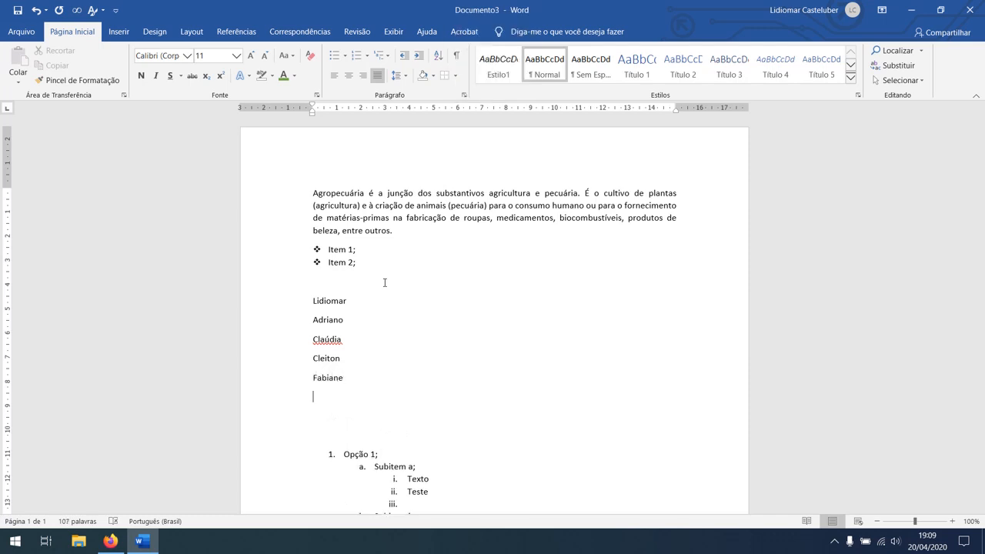
key("Caps_Lock")
type("J")
key("Caps_Lock")
type("éssica")
- Sort the six names by Parágrafos, with type Texto, in Crescente order and without a header row
left_click_drag(364, 397, 300, 306)
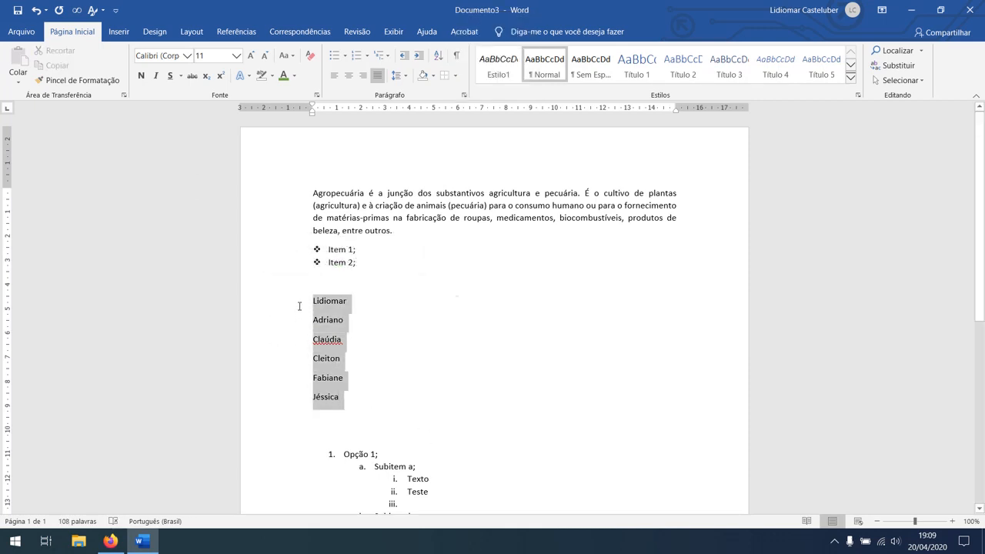
left_click(439, 55)
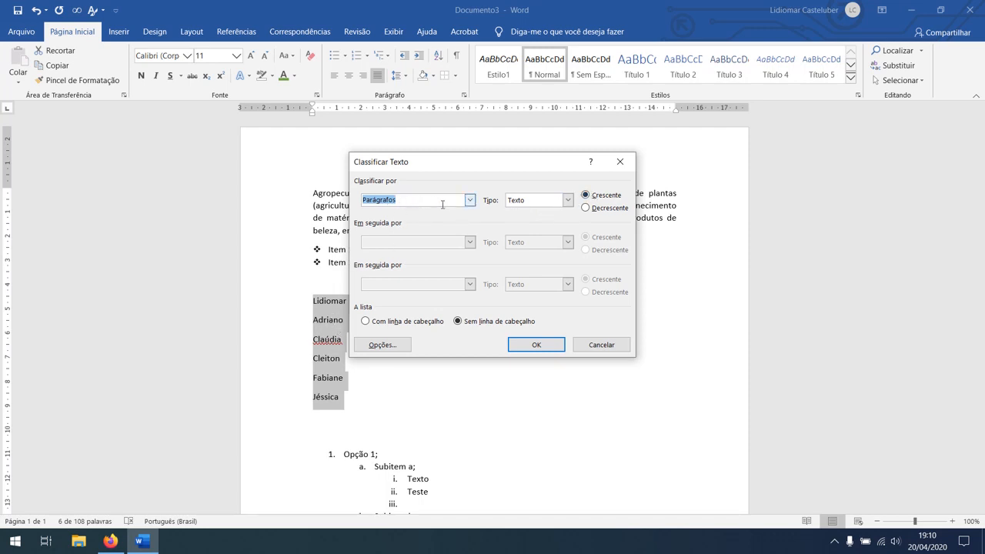
left_click(470, 201)
left_click(472, 206)
left_click(549, 203)
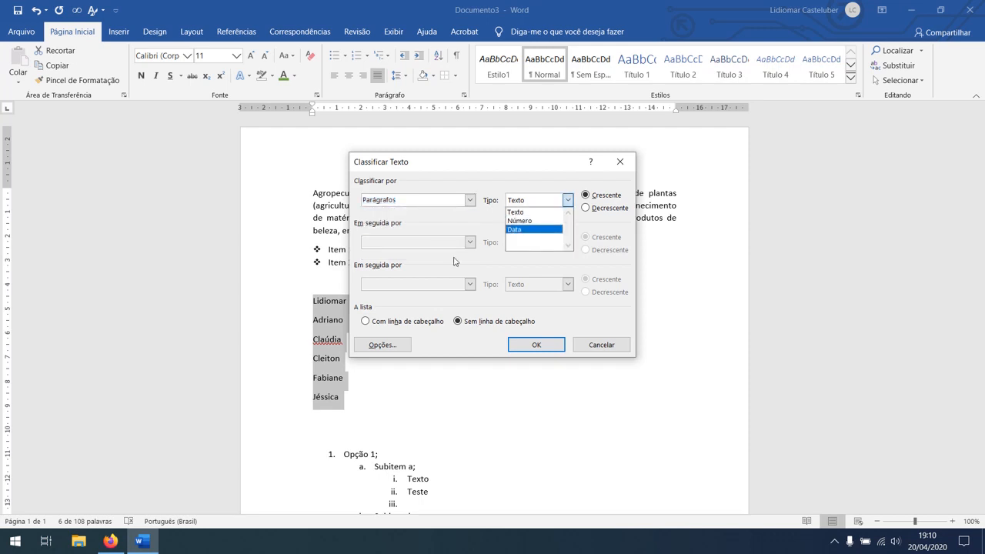
left_click(516, 211)
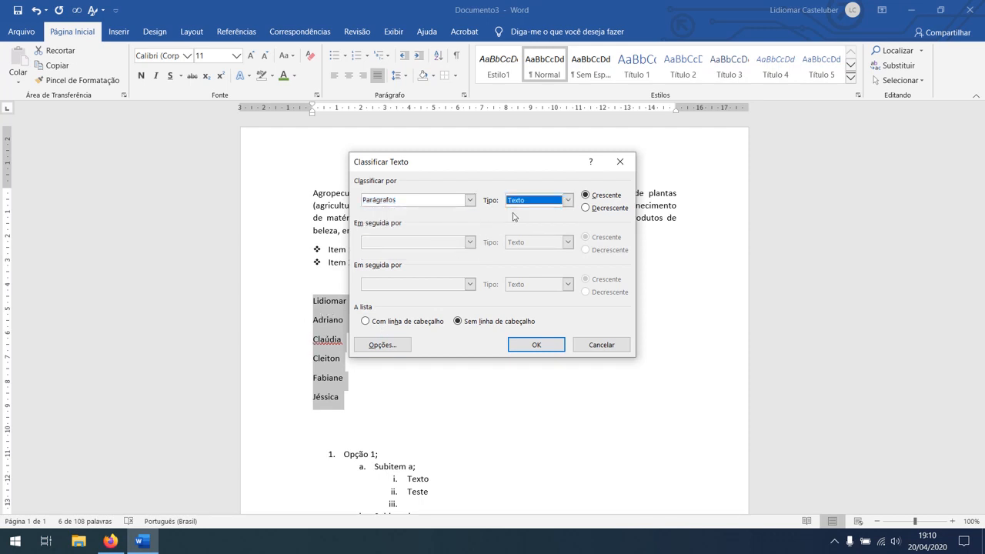
left_click(528, 201)
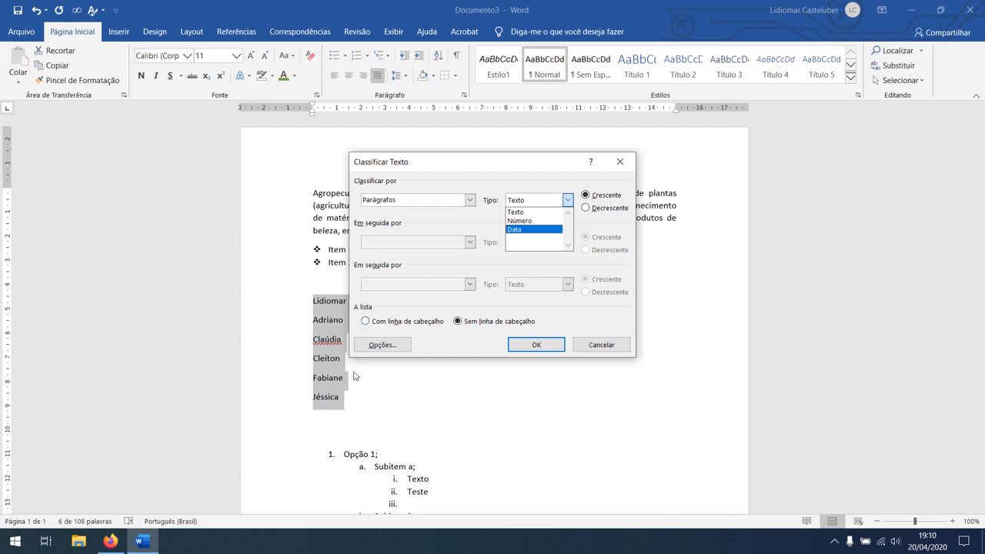
left_click(531, 212)
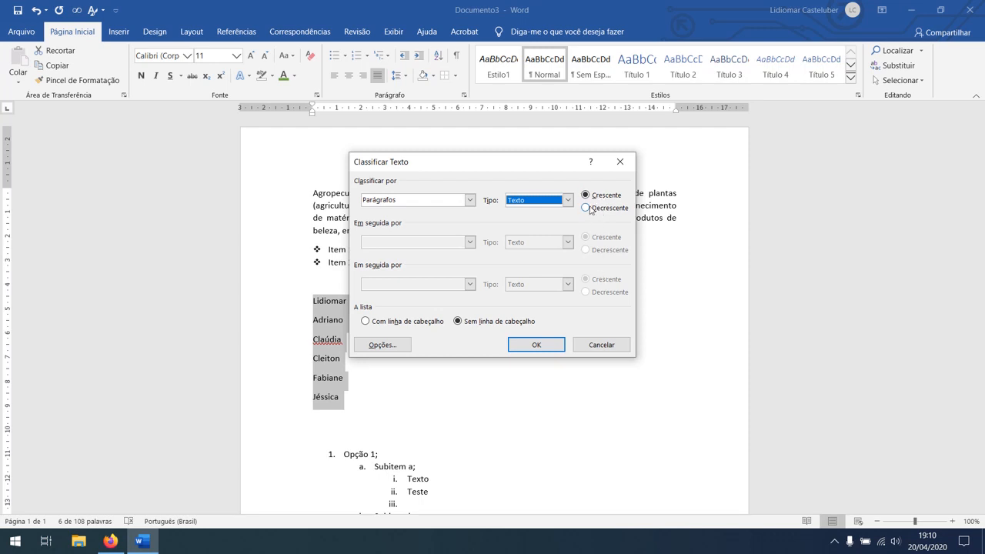
left_click(531, 350)
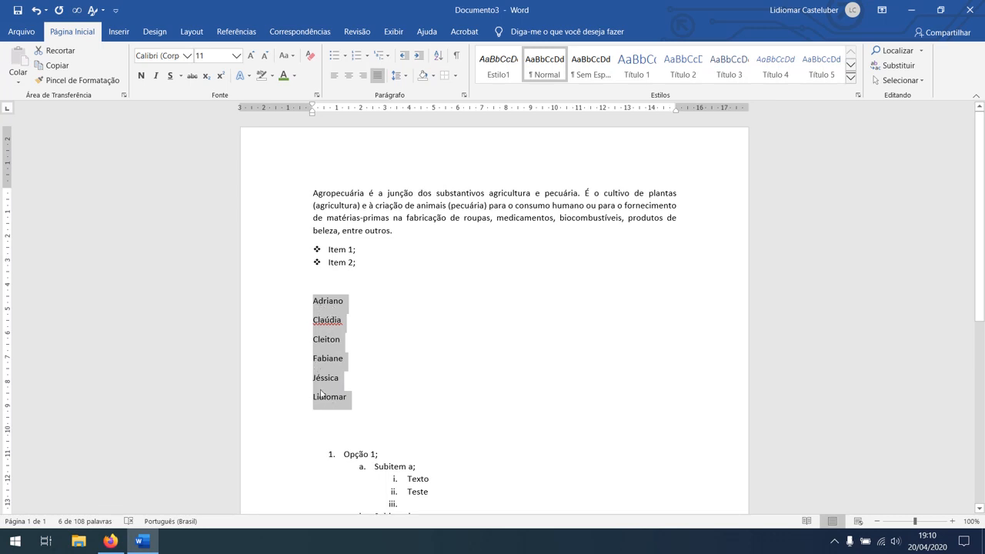
left_click(359, 397)
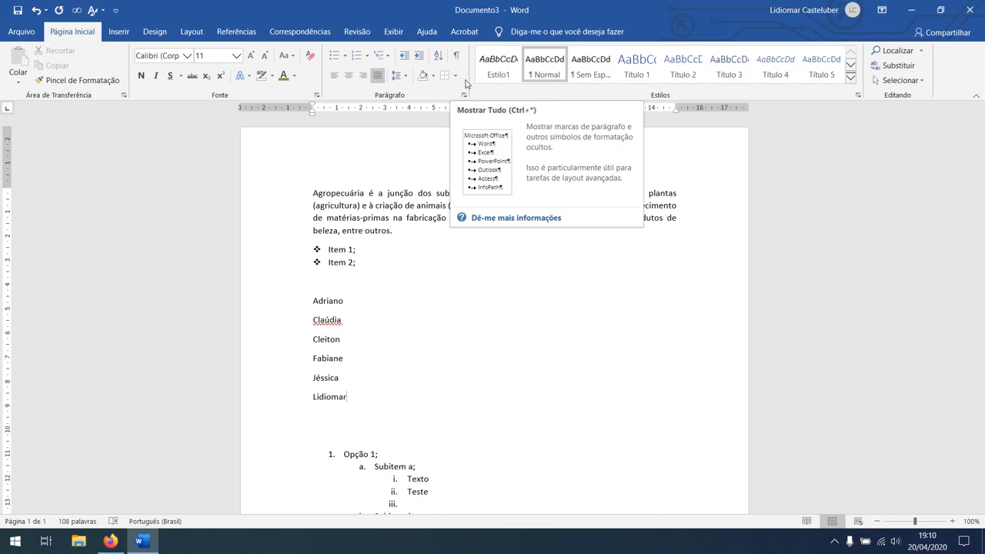
- Show the paragraph marks and hidden formatting symbols, and examine the space marks between words in the first paragraph
left_click(458, 57)
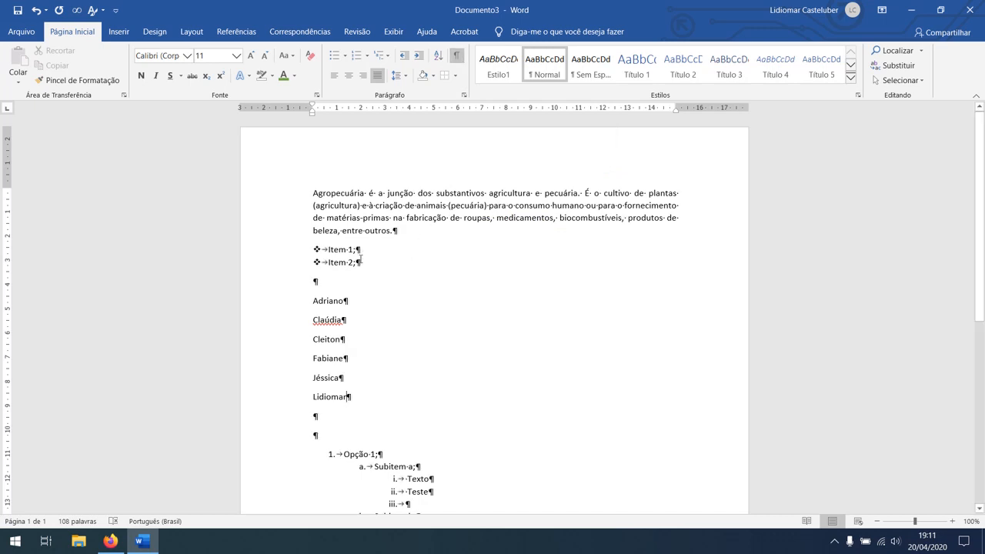
scroll(455, 378, "down", 5)
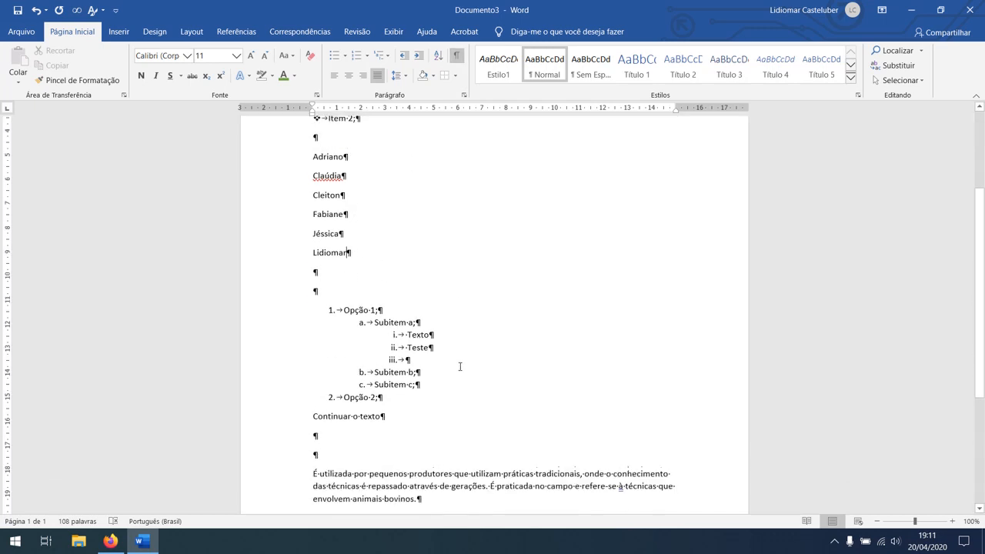
scroll(421, 352, "up", 5)
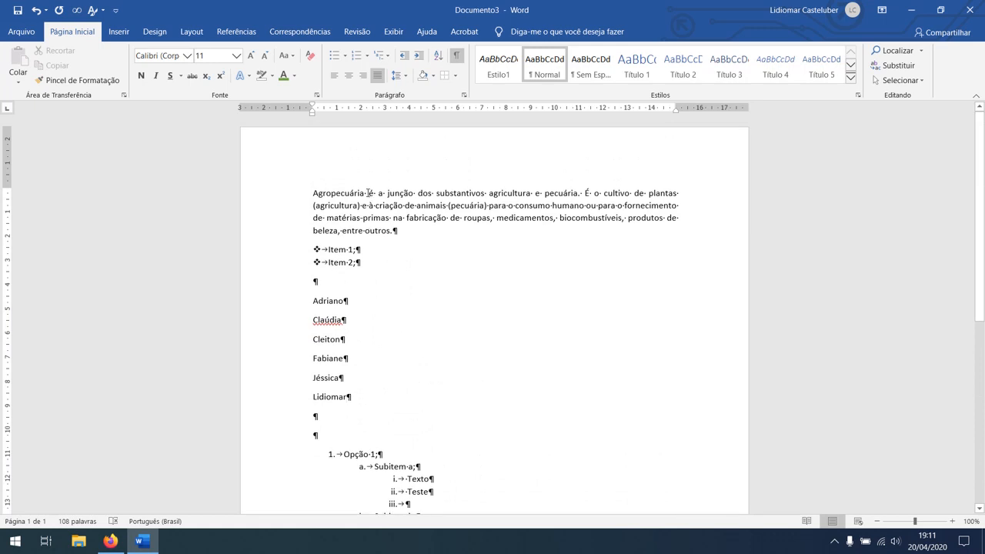
left_click_drag(374, 194, 378, 193)
left_click(388, 194)
double_click(424, 194)
left_click(433, 193)
left_click_drag(433, 193, 437, 194)
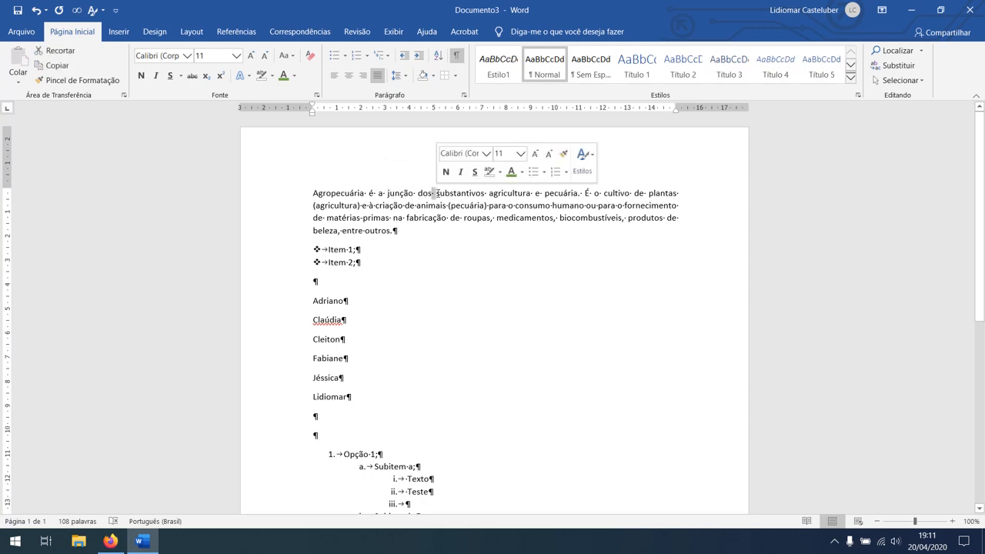
left_click(430, 207)
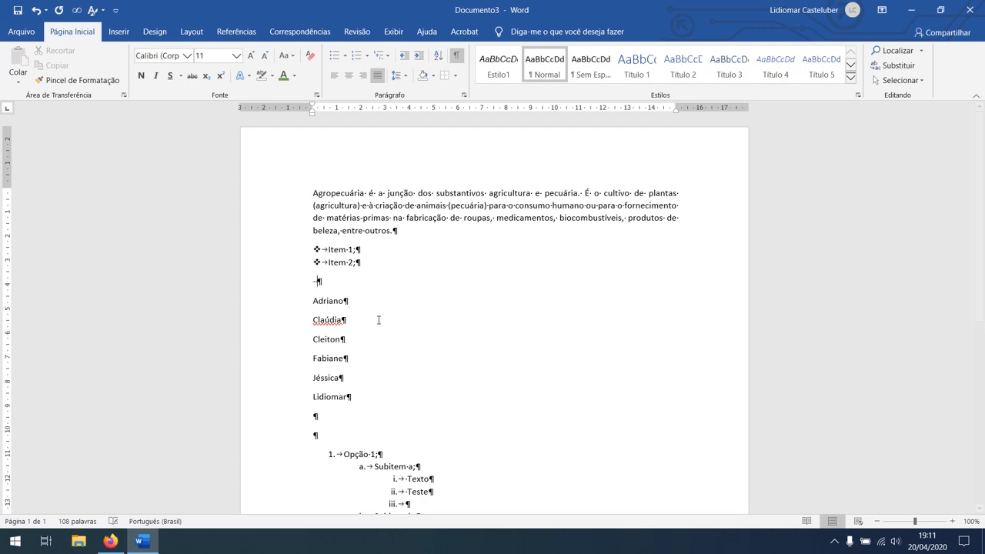
- Insert a row of spaces on the empty line between Item 2 and the list of names
mouse_move(315, 282)
left_mouse_down()
mouse_move(334, 282)
mouse_move(319, 282)
left_mouse_up()
left_click(327, 285)
left_click(321, 285)
left_click(324, 283)
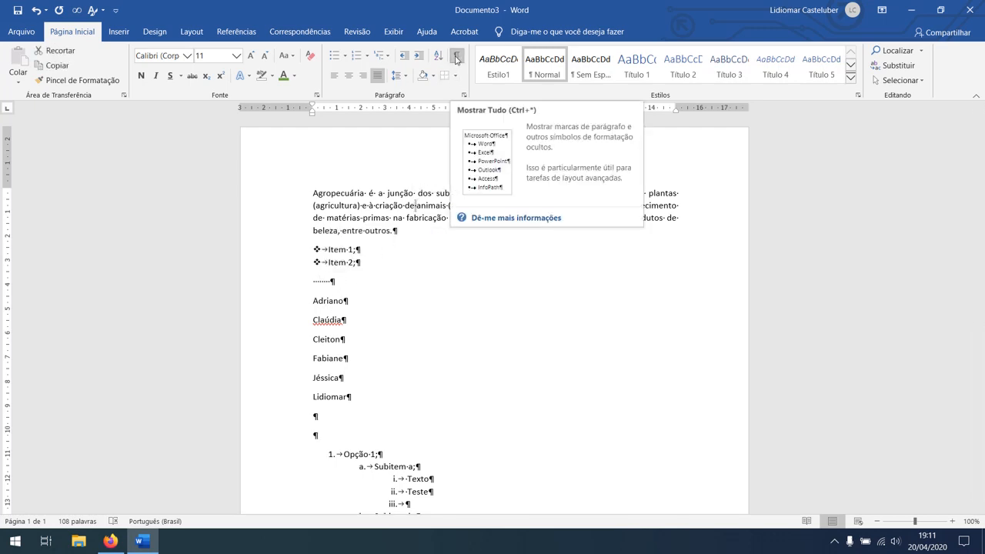
- Examine the paragraph marks ending the first paragraph, the list items, the blank lines and the last paragraph of the document
left_click(434, 282)
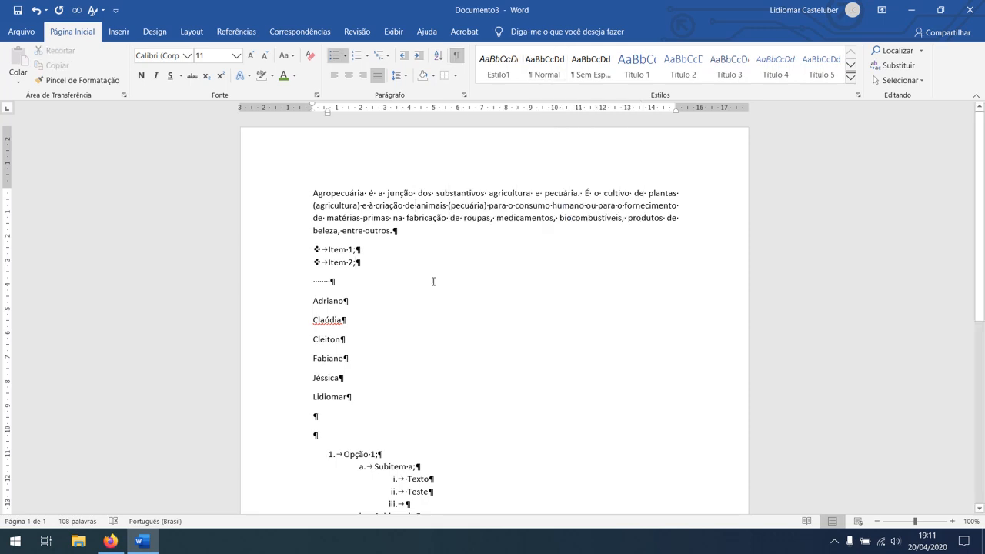
left_click(327, 281)
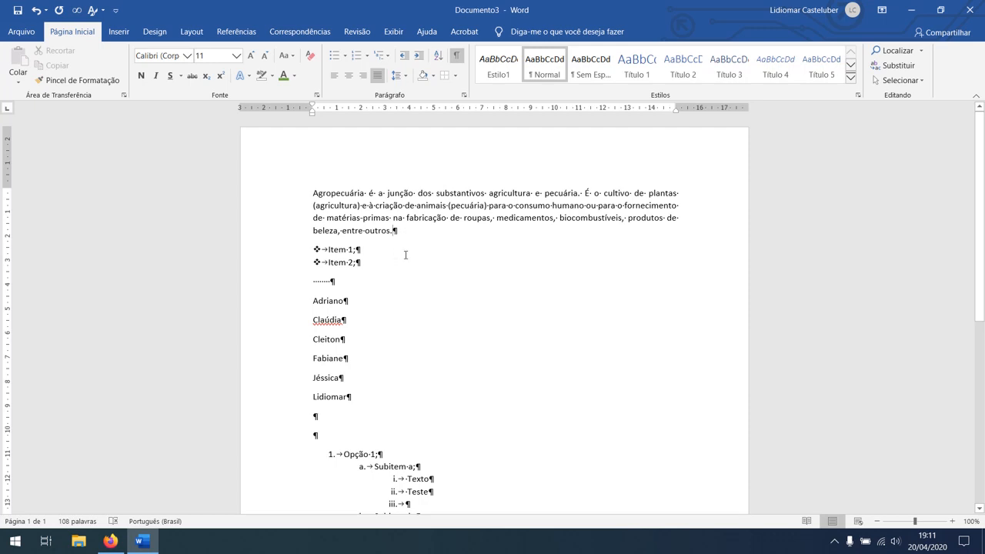
left_click(371, 254)
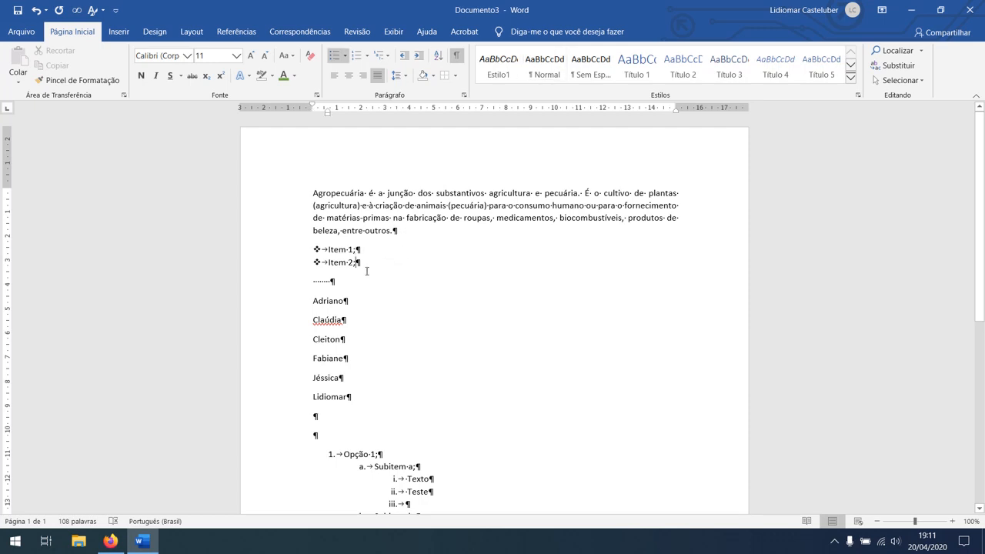
left_click(344, 282)
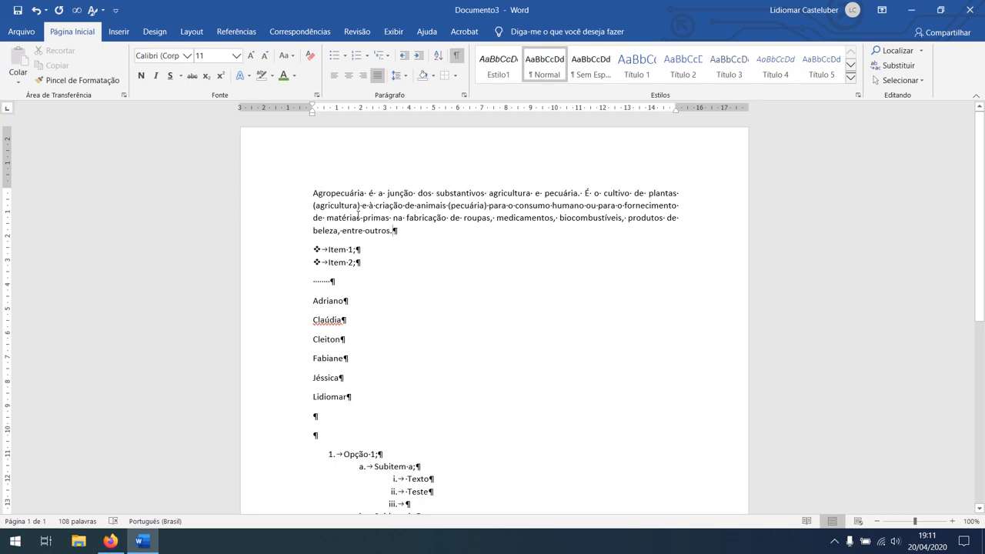
left_click_drag(331, 194, 397, 231)
left_click(341, 254)
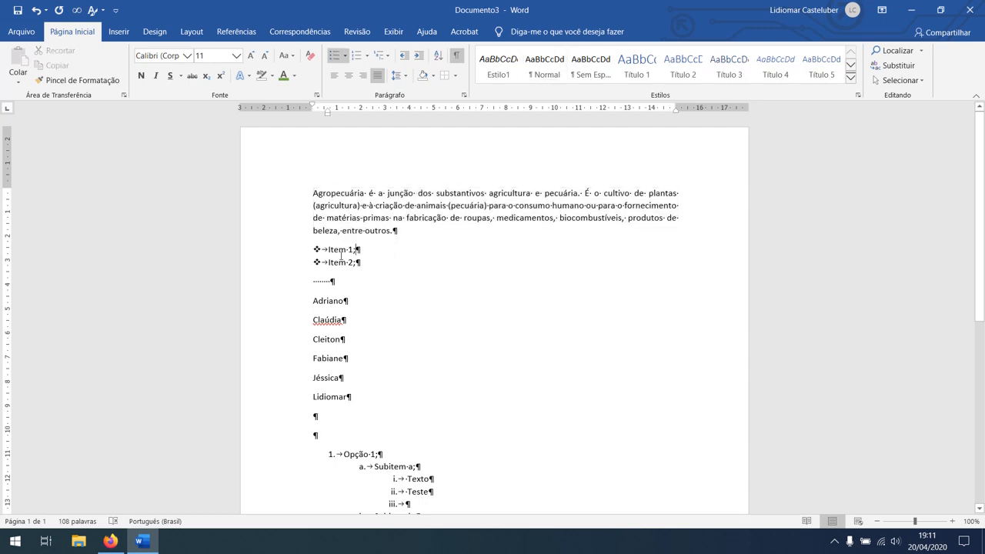
left_click_drag(334, 249, 347, 285)
left_click(362, 294)
scroll(364, 302, "down", 6)
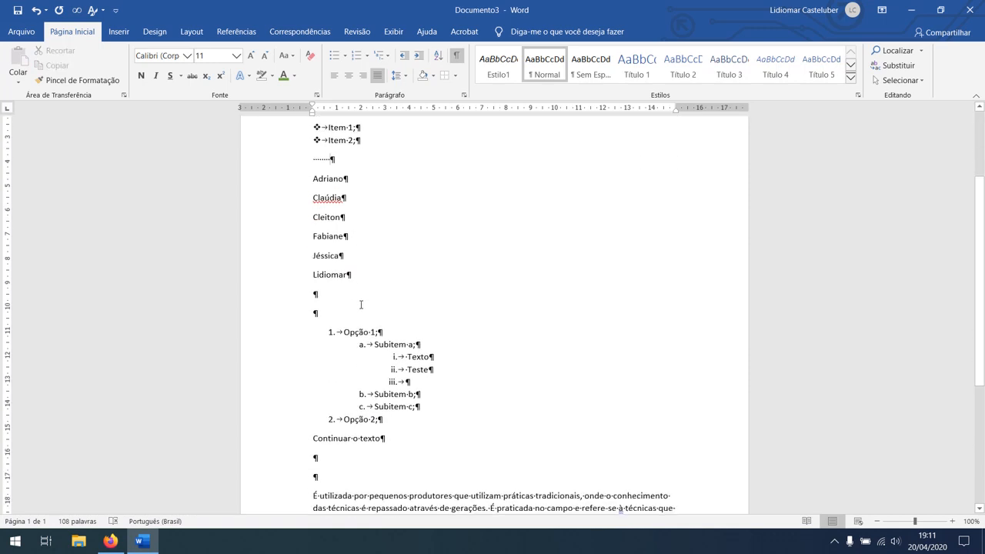
scroll(405, 406, "down", 1)
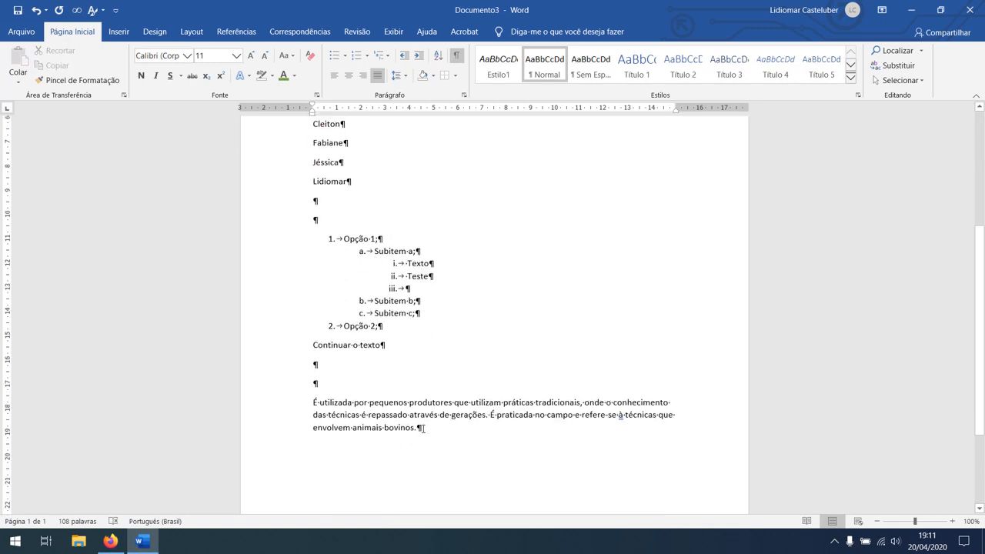
triple_click(423, 428)
left_click(421, 428)
scroll(348, 371, "up", 7)
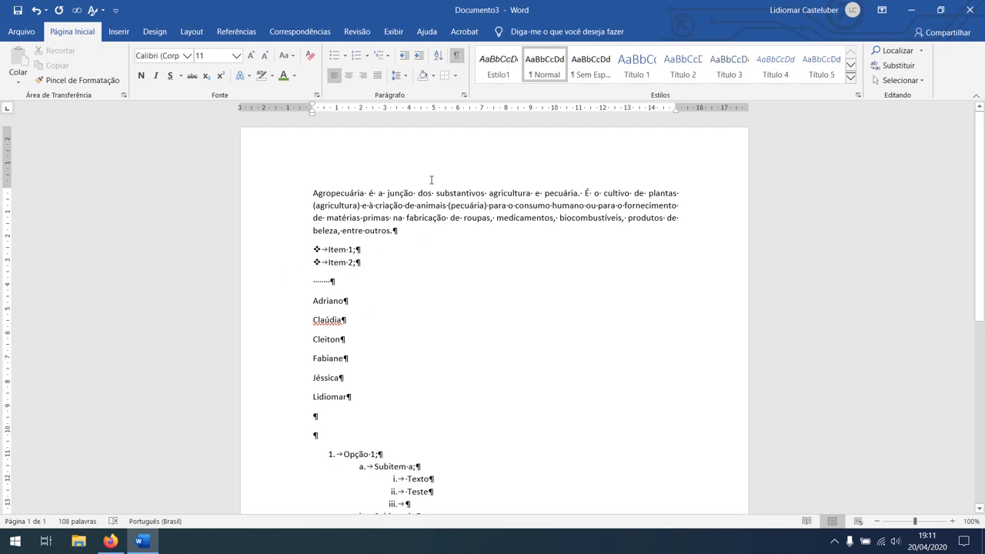
- Add three empty paragraphs after the row of spaces below Item 2, and remove the indent from the first blank line
left_click(337, 280)
key("Return")
key("Return")
key("Return")
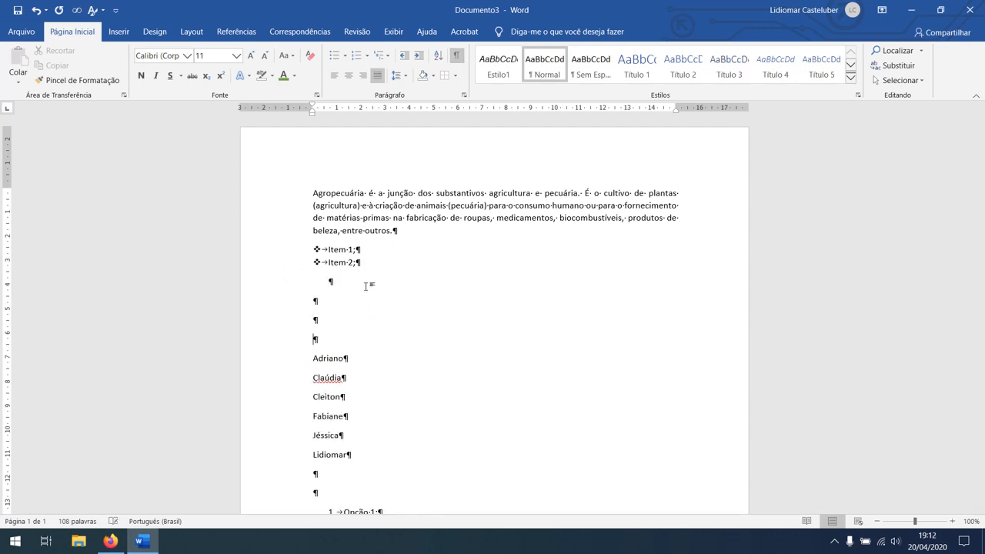
scroll(332, 312, "down", 1)
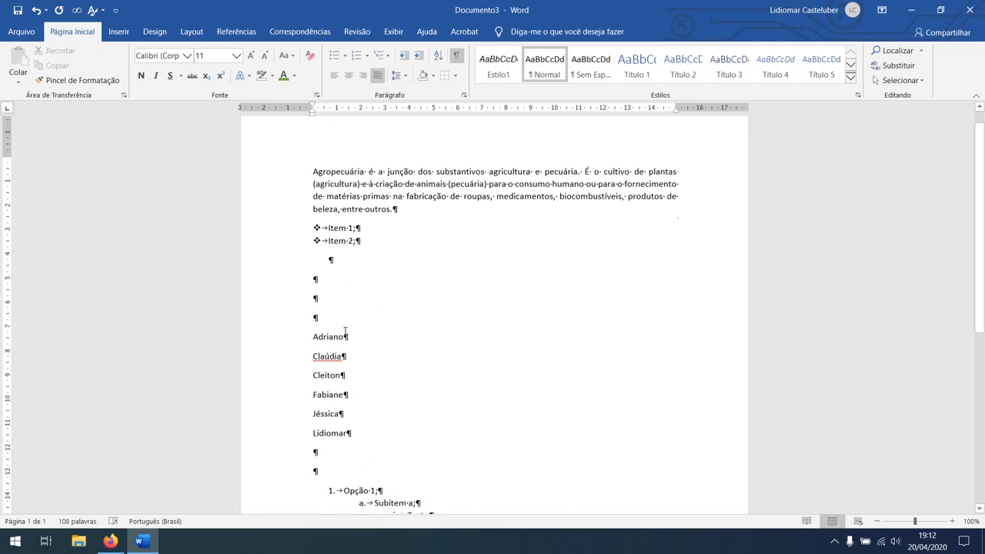
left_click(324, 251)
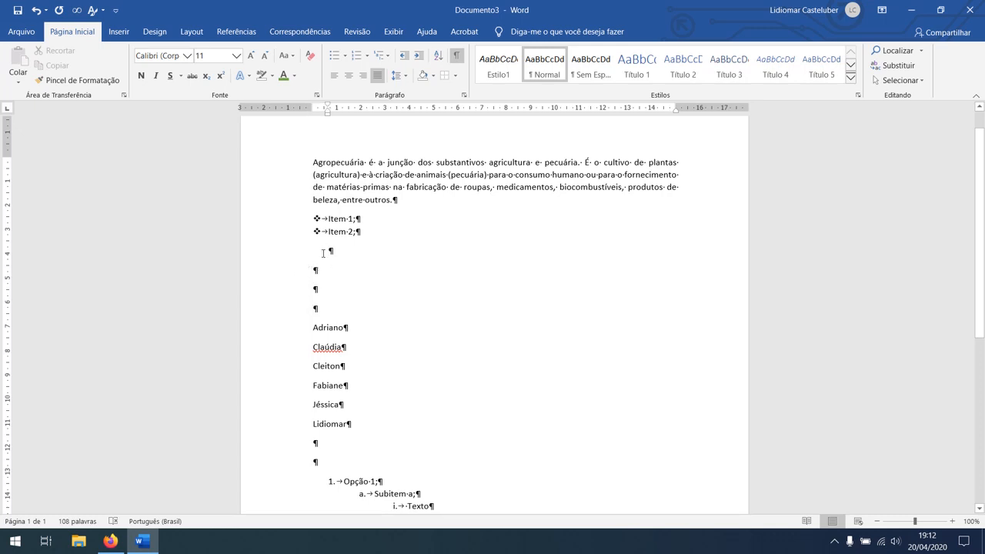
key("BackSpace")
- Insert an extra space between "na" and "fabricação" in the first paragraph, and view the grammar suggestions for the flagged phrase
left_click(406, 187)
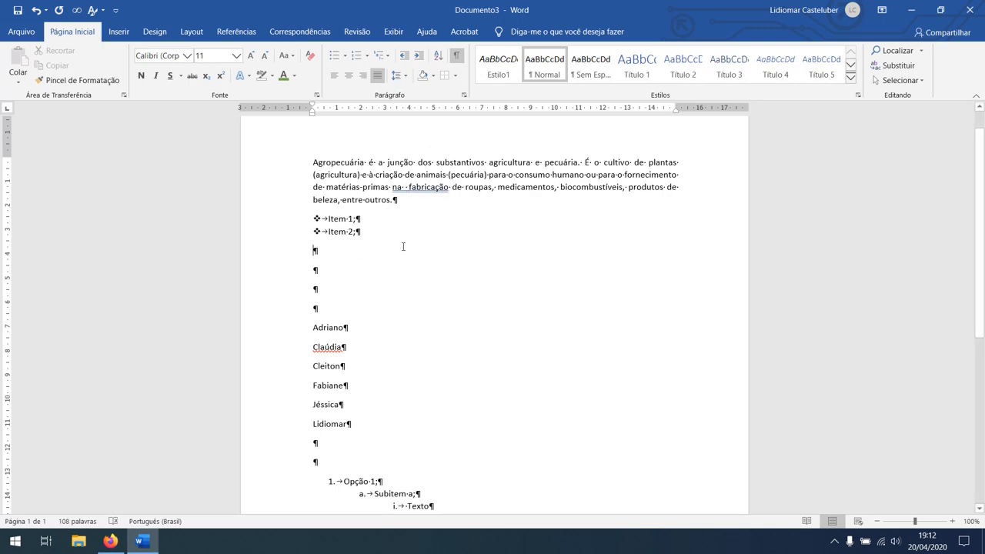
left_click(346, 219)
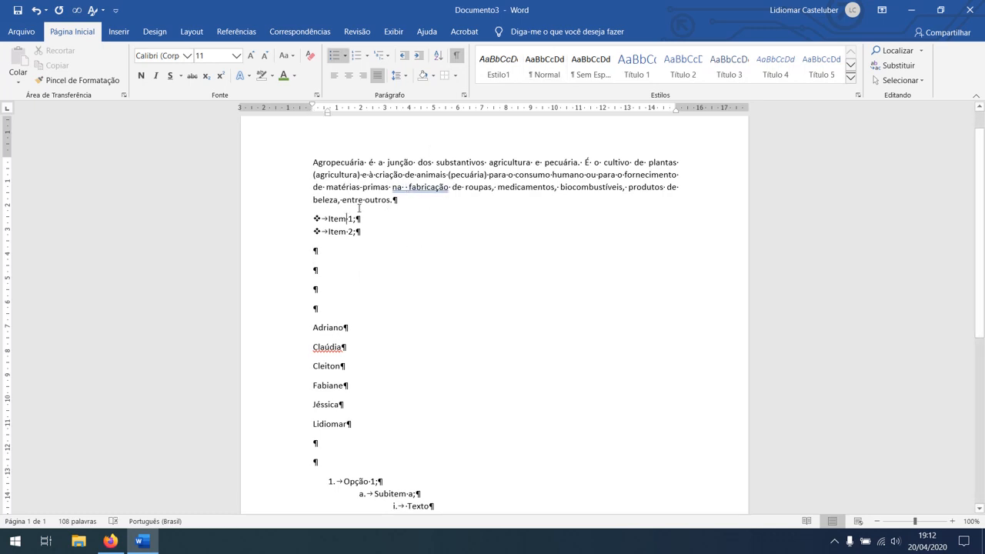
right_click(410, 187)
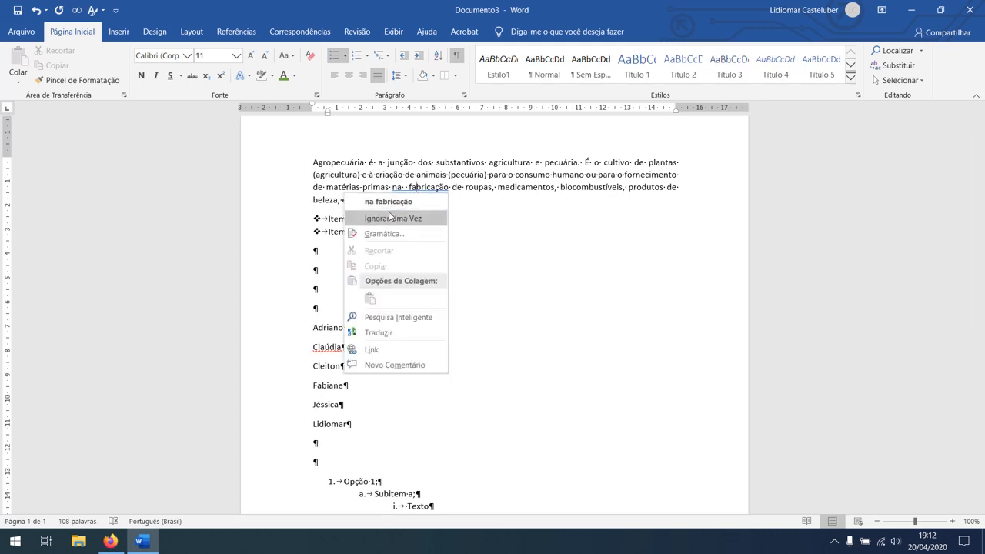
left_click(409, 190)
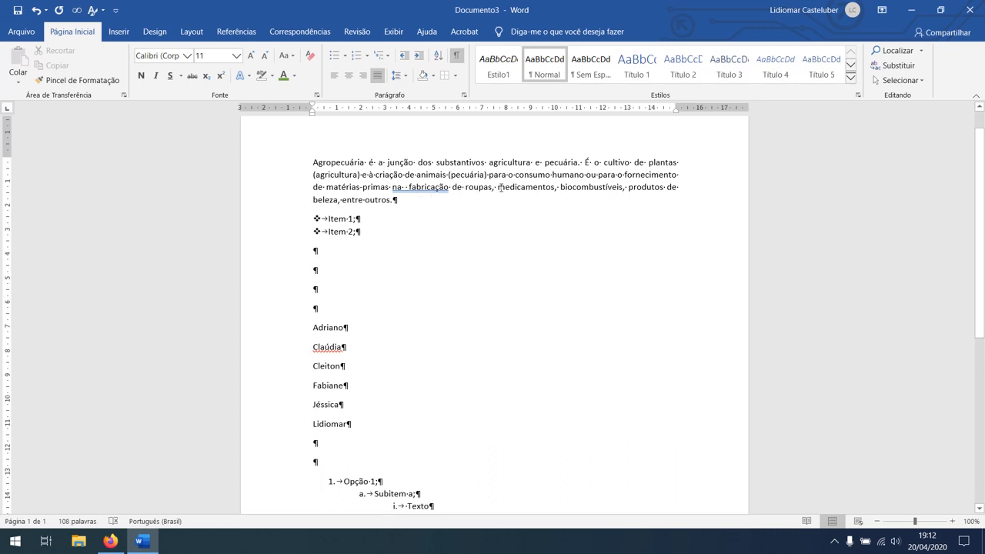
- Delete the first "i" of "medicamentos" in the first paragraph, and correct the misspelling with the suggestion "medicamentos"
key("BackSpace")
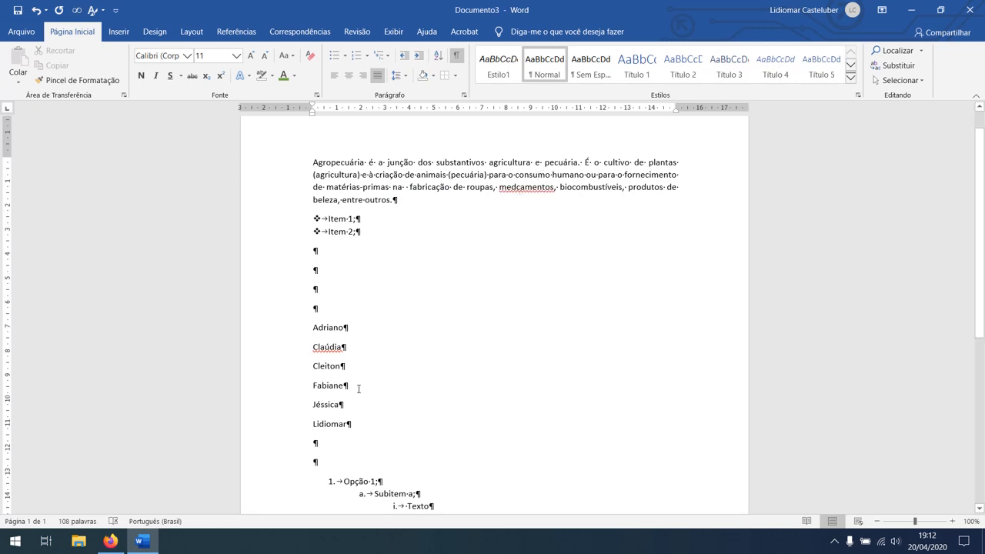
right_click(531, 191)
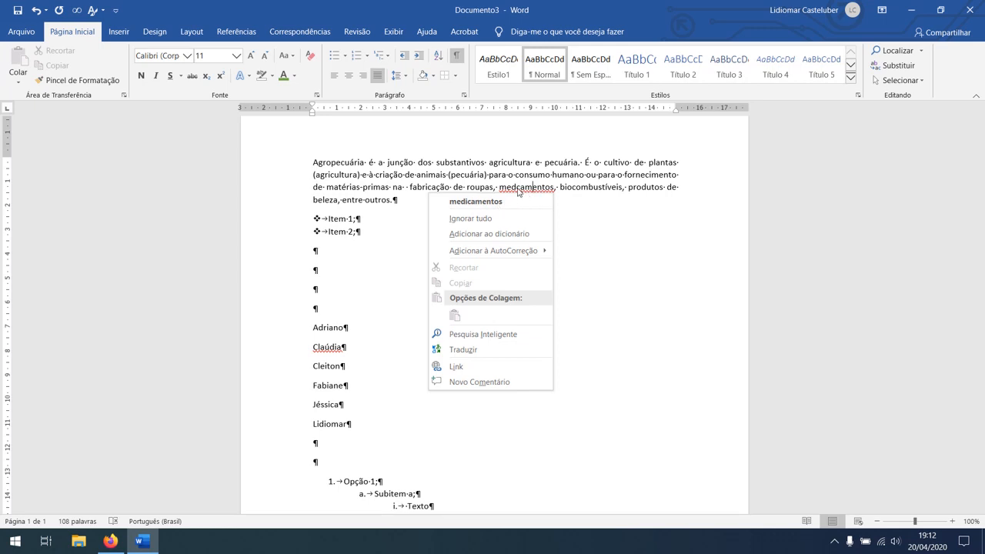
left_click(479, 202)
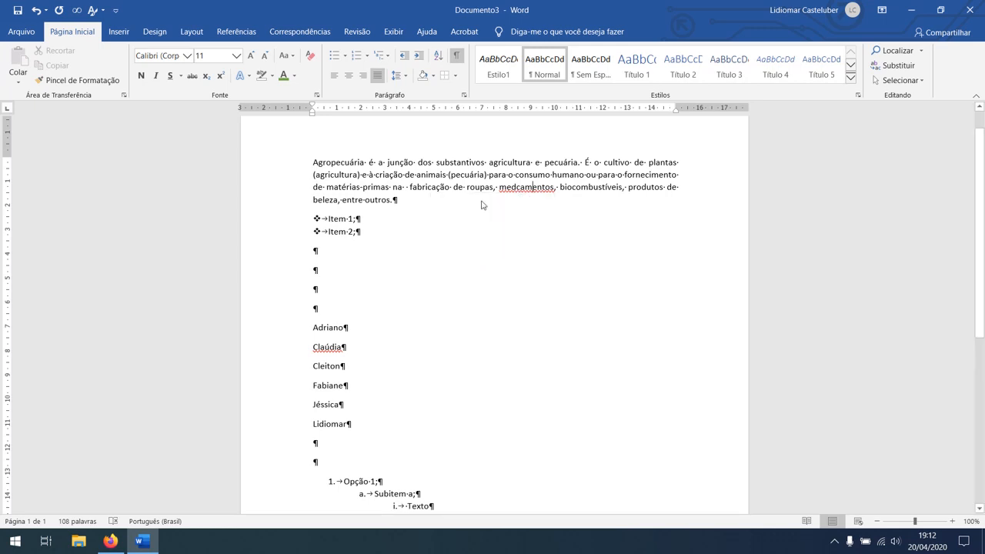
- Correct the double space in the first paragraph by applying the grammar suggestion "na fabricação"
left_click(429, 213)
right_click(410, 187)
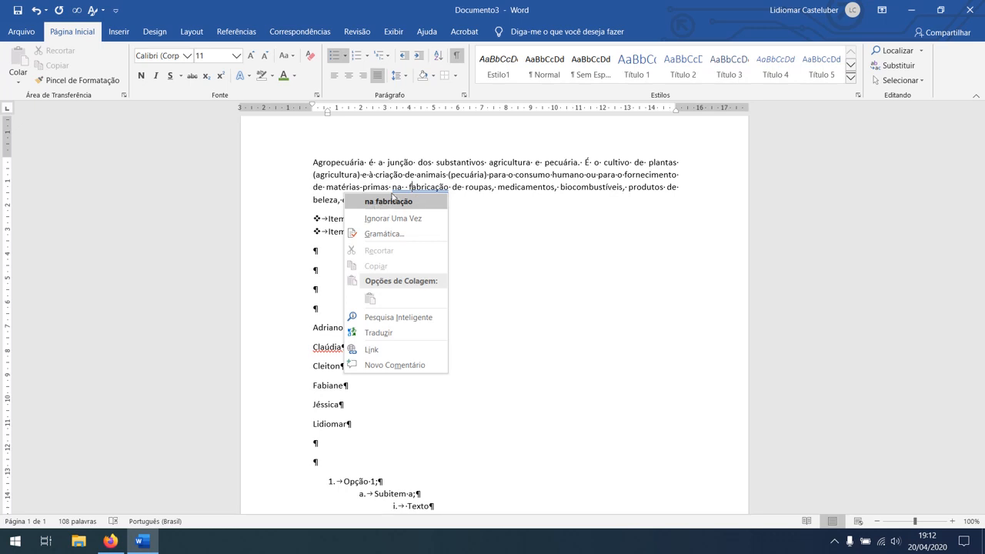
left_click(399, 201)
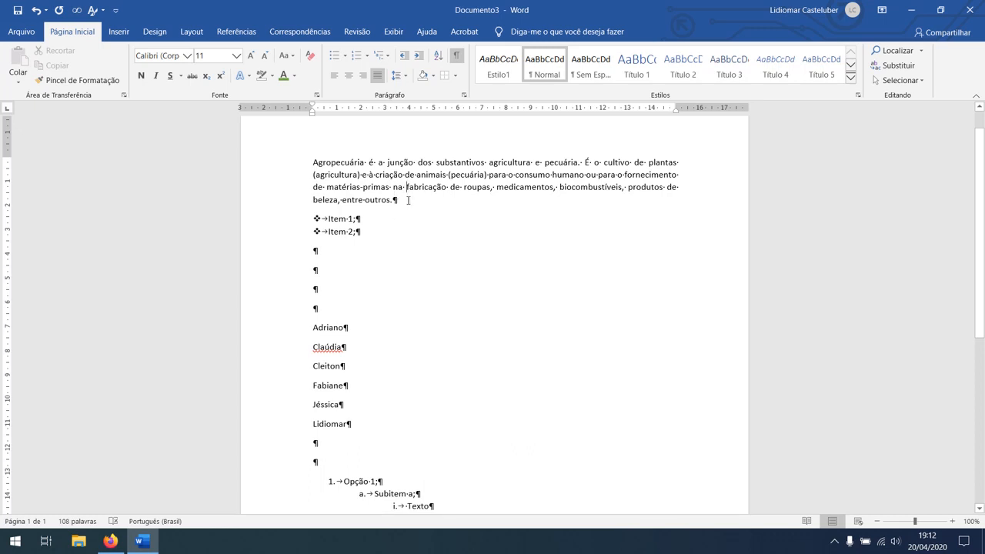
scroll(433, 193, "down", 1)
scroll(436, 180, "up", 2)
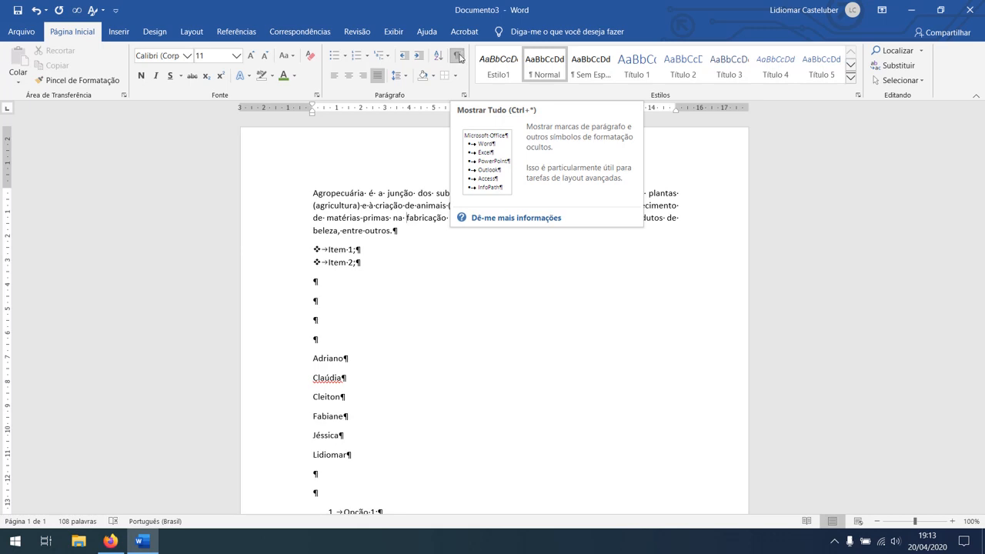
- Examine the formatting marks throughout the document, hiding them and showing them again to compare both views
left_click(363, 281)
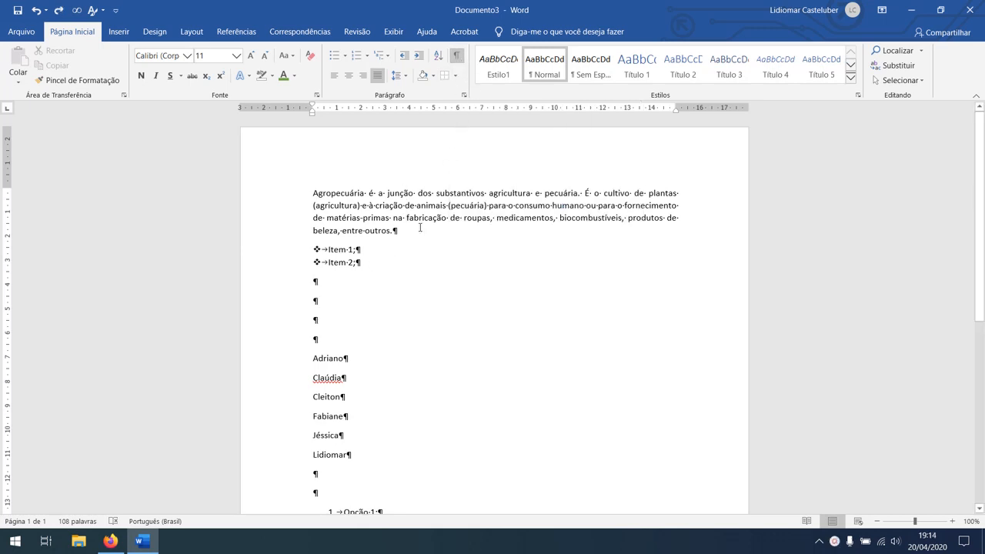
scroll(420, 231, "down", 6)
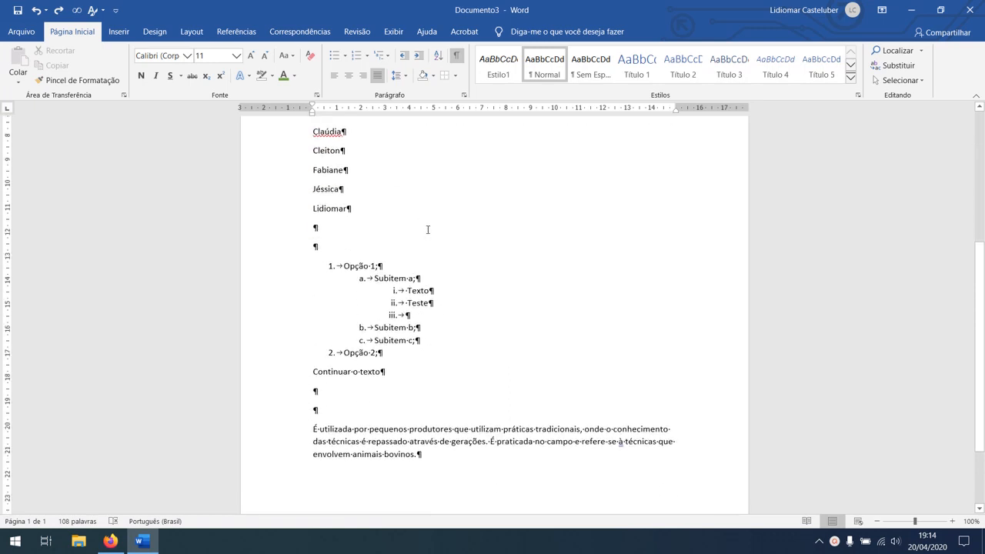
scroll(428, 229, "down", 2)
scroll(431, 200, "up", 1)
left_click(456, 59)
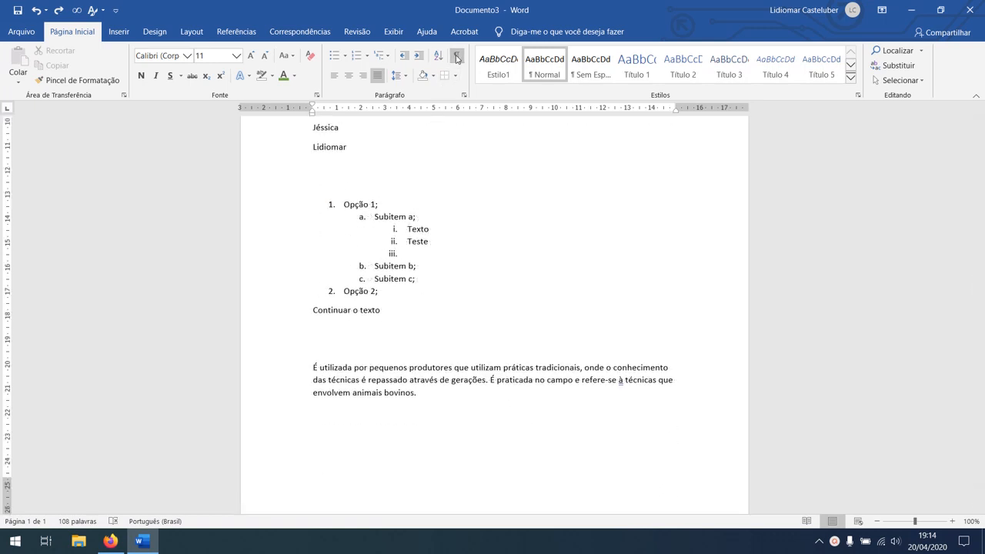
left_click(457, 60)
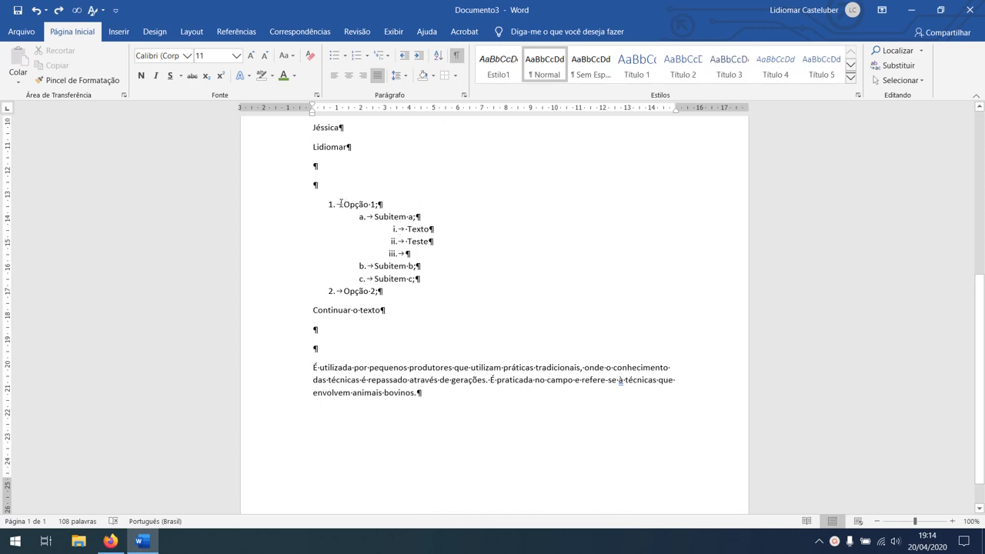
scroll(431, 215, "down", 1)
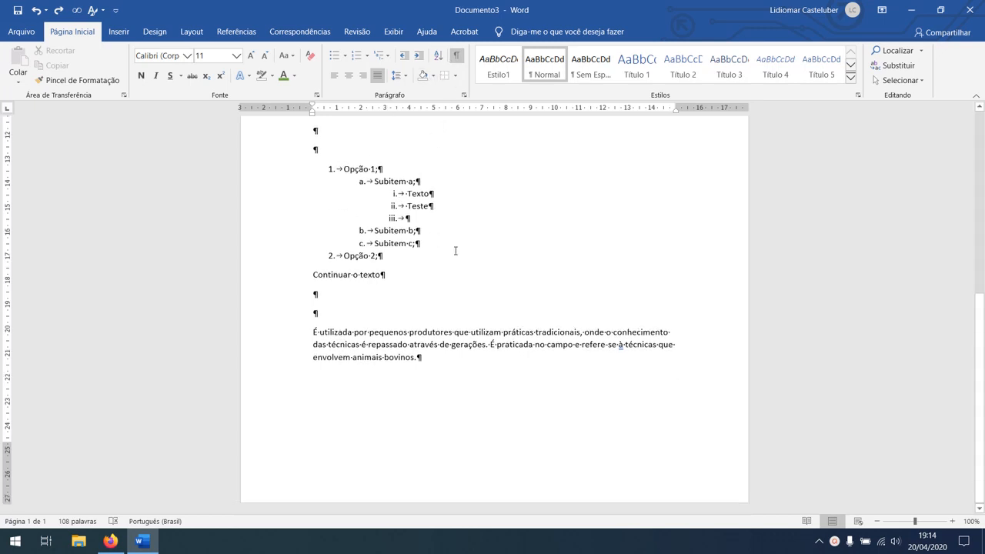
scroll(455, 251, "up", 6)
scroll(456, 250, "up", 2)
scroll(457, 250, "down", 7)
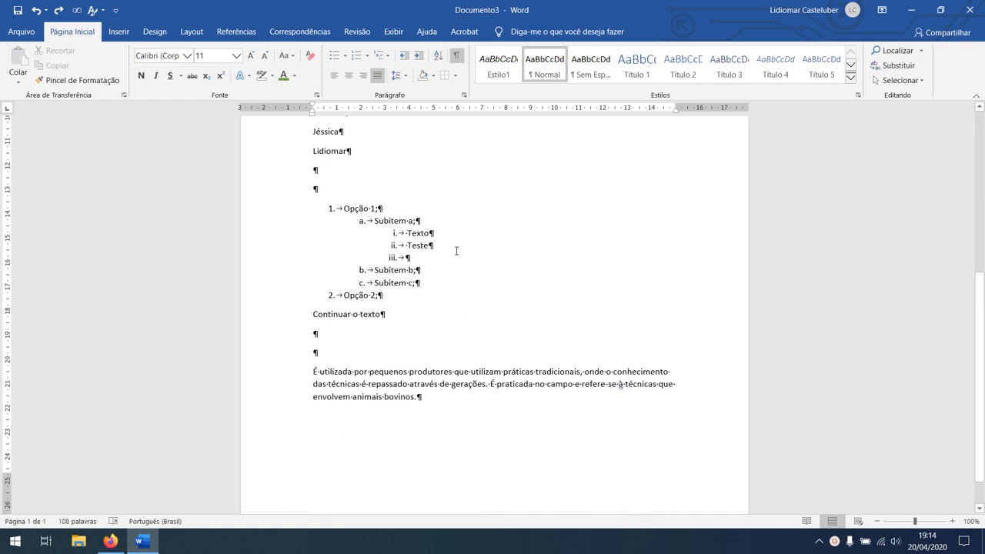
- Insert a page break after the last paragraph and compare it with formatting marks hidden and shown
left_click(435, 354)
key("ctrl+Return")
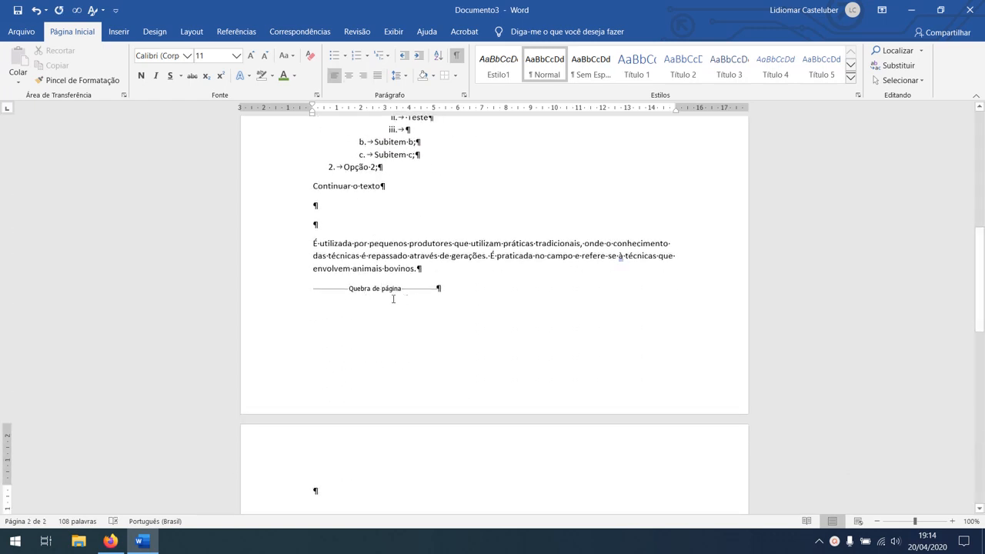
left_click(457, 55)
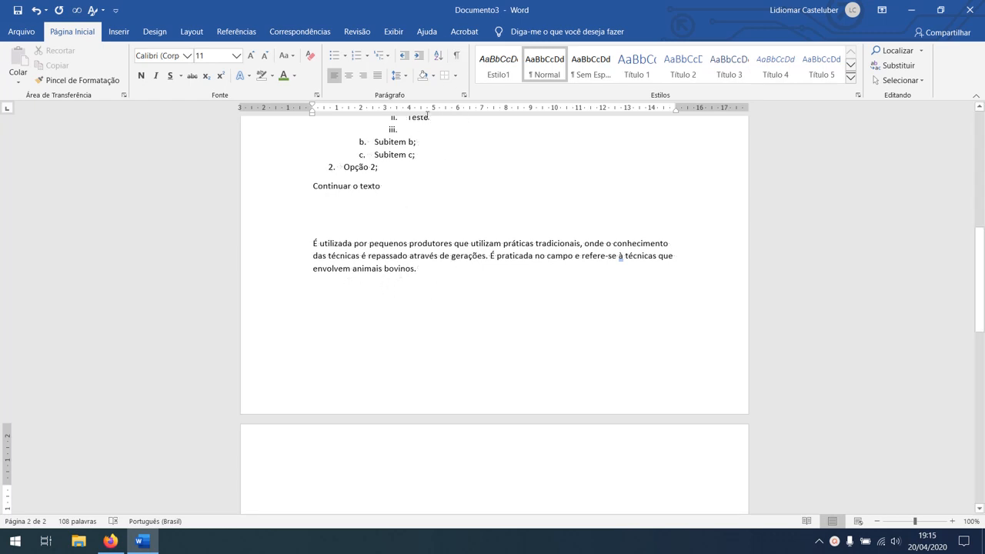
left_click(457, 55)
- Remove the page break at the end of the document
scroll(443, 355, "up", 3)
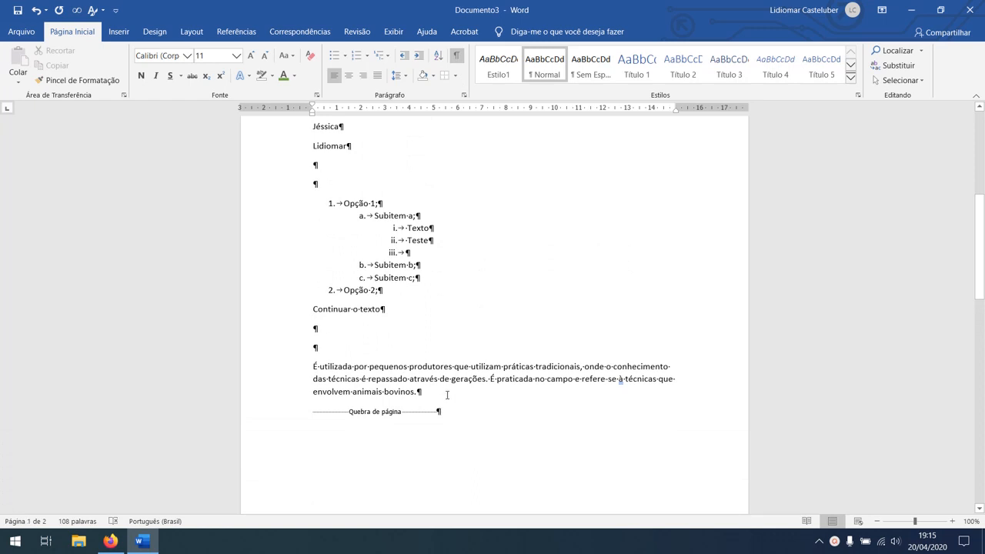
key("BackSpace")
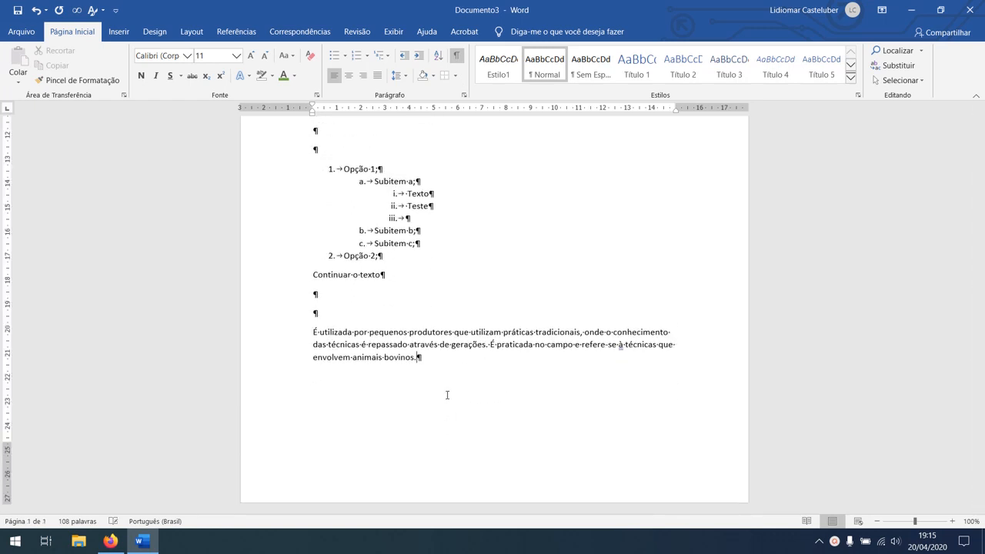
- Apply the Normal style to the first paragraph, keep it selected and hide the formatting marks
scroll(448, 395, "up", 8)
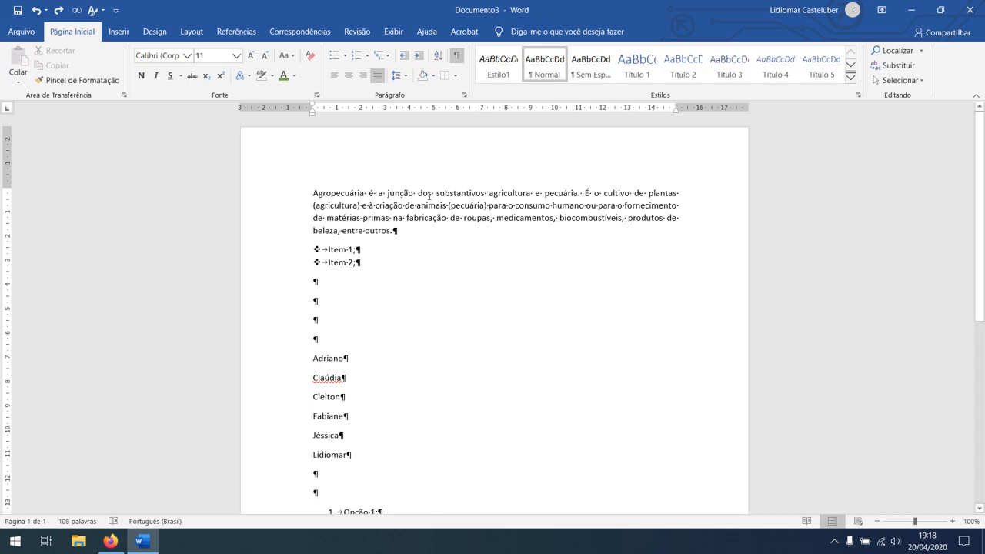
triple_click(400, 231)
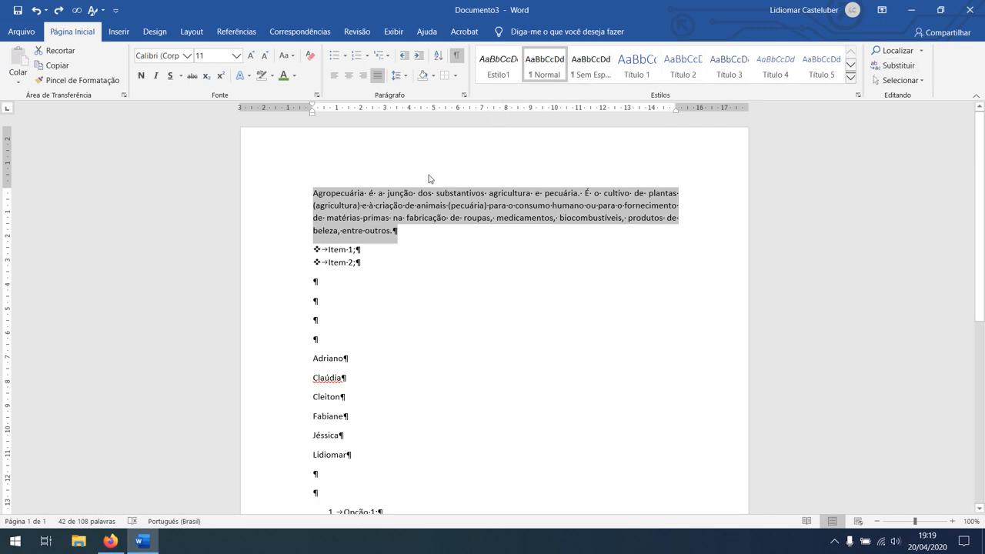
left_click(551, 77)
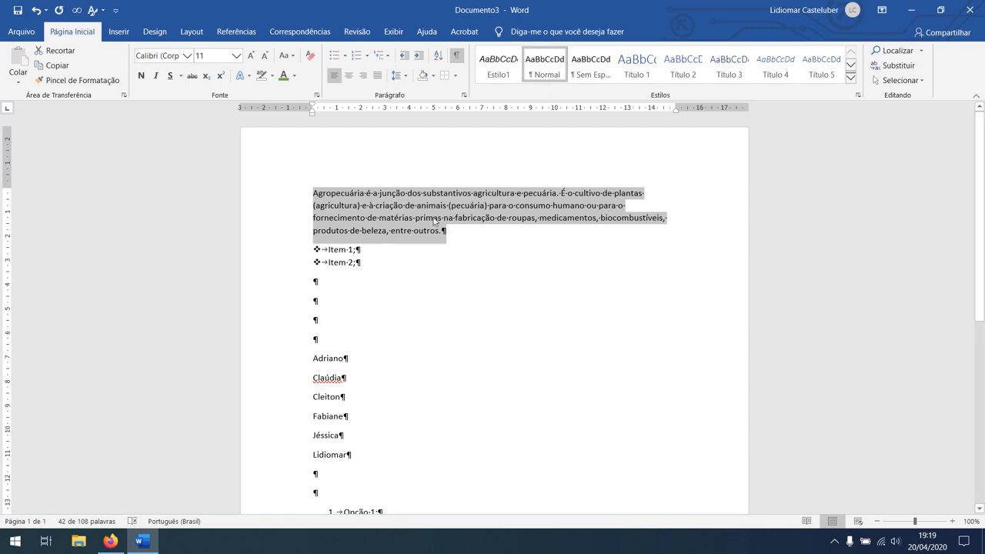
left_click(453, 239)
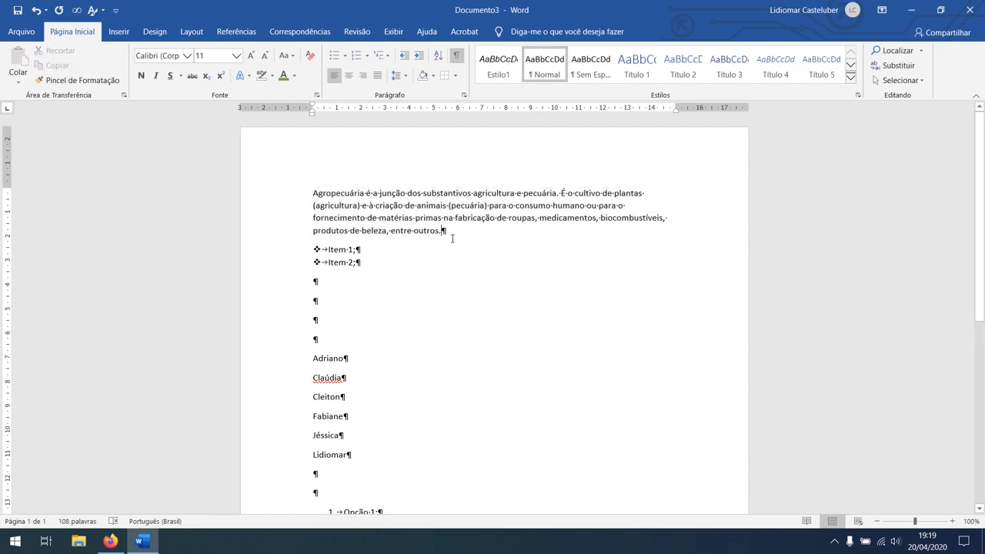
left_click_drag(452, 237, 300, 202)
left_click(424, 232)
left_click_drag(457, 237, 311, 193)
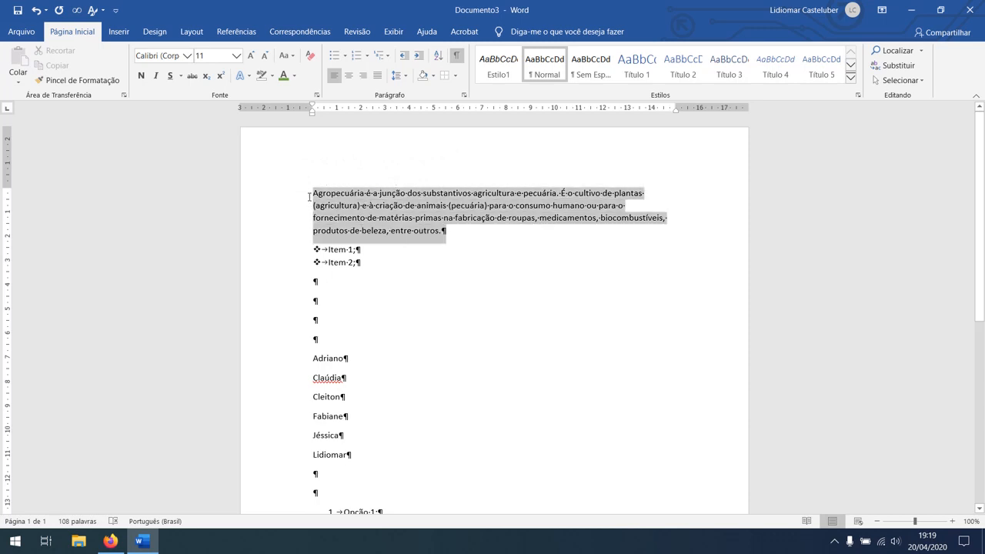
left_click(457, 55)
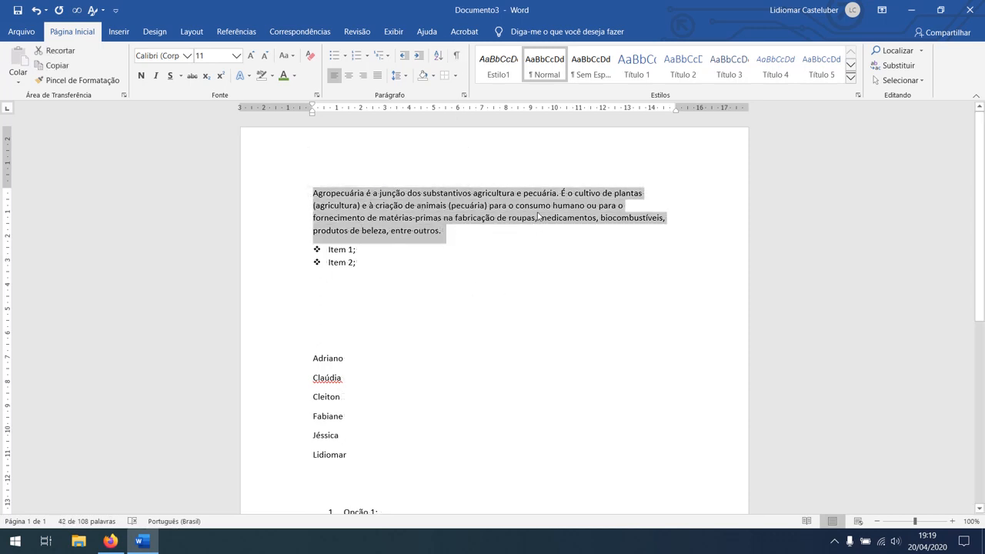
- Try the no-spacing style (Sem Esp...) on the first paragraph and check the line spacing options
left_click(586, 70)
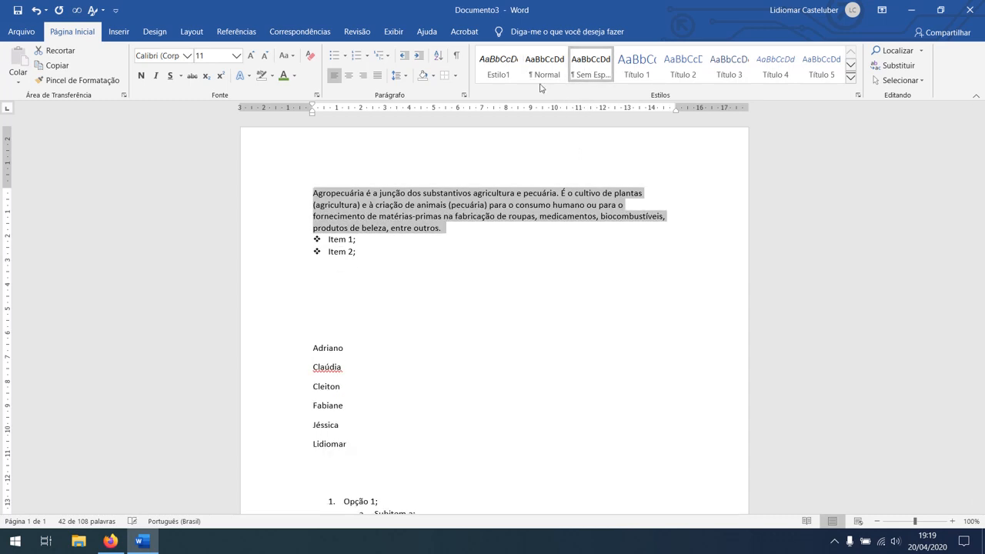
left_click(407, 78)
left_click(408, 92)
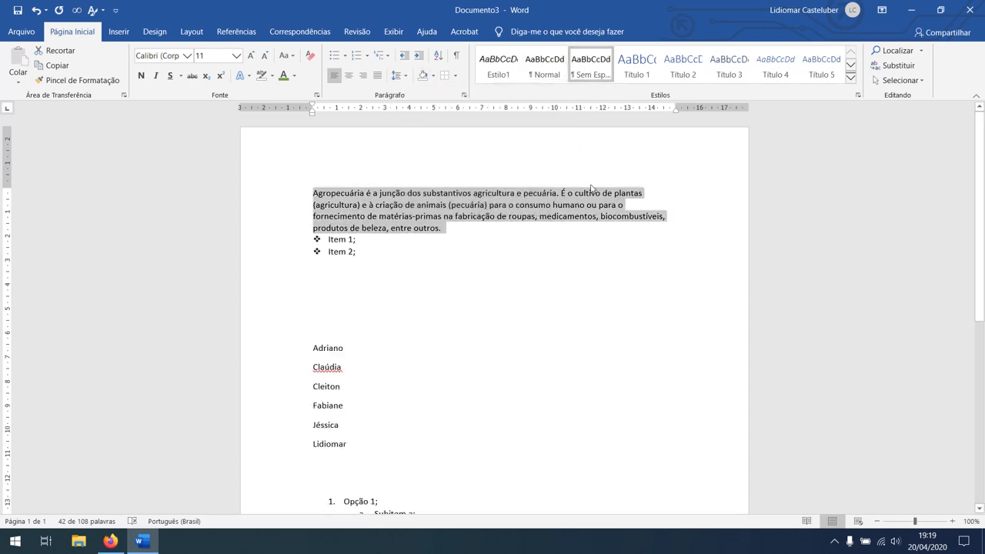
- Try the heading styles Título 1 through Título 5 on the first paragraph, going back to Título 1
left_click(641, 78)
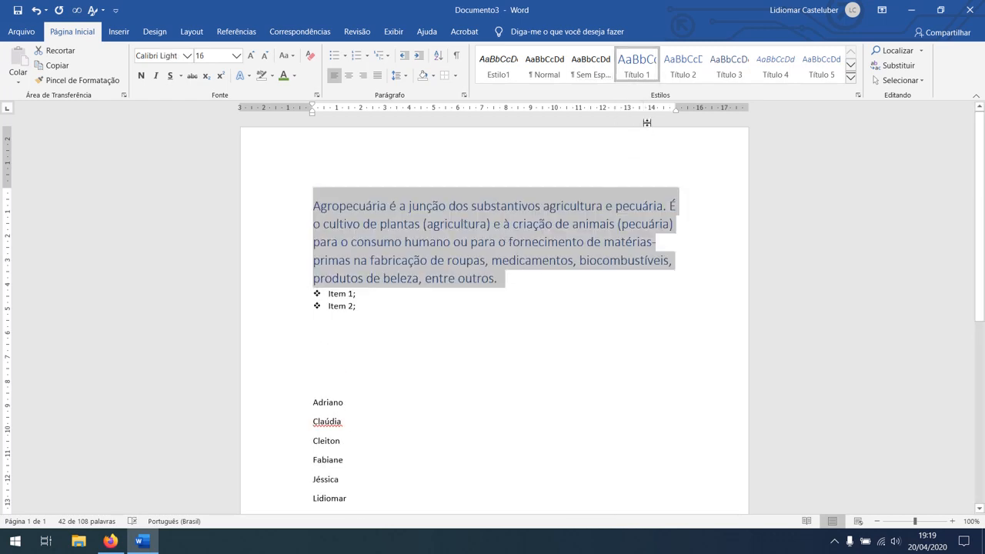
left_click(683, 68)
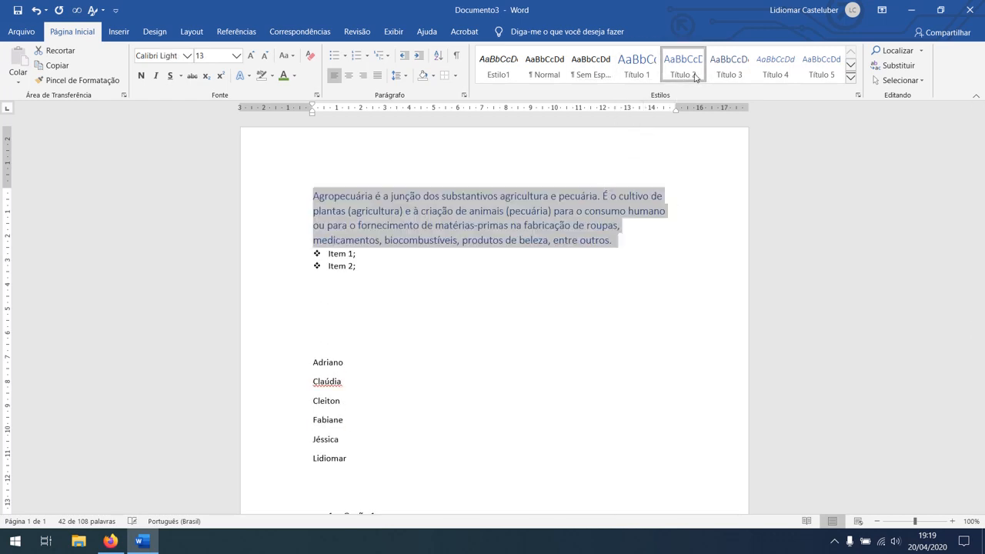
left_click(740, 71)
left_click(776, 69)
left_click(808, 77)
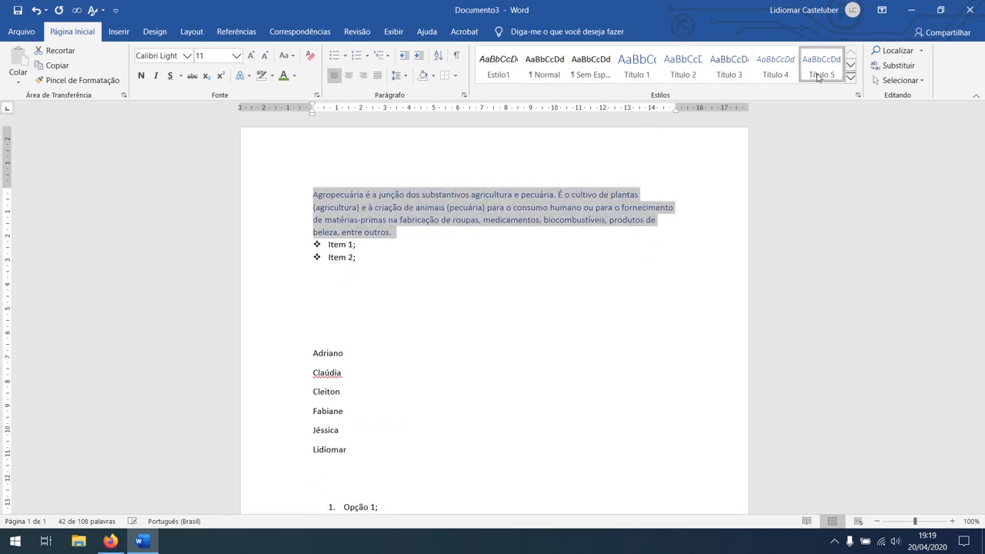
left_click(658, 73)
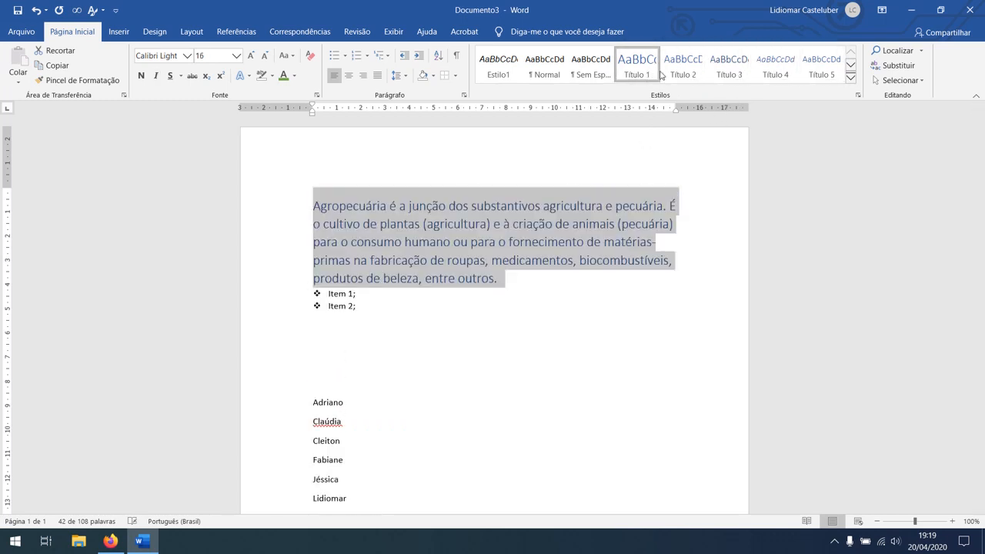
- Try the Estilo1 style on the first paragraph and return the paragraph to Normal
left_click(546, 67)
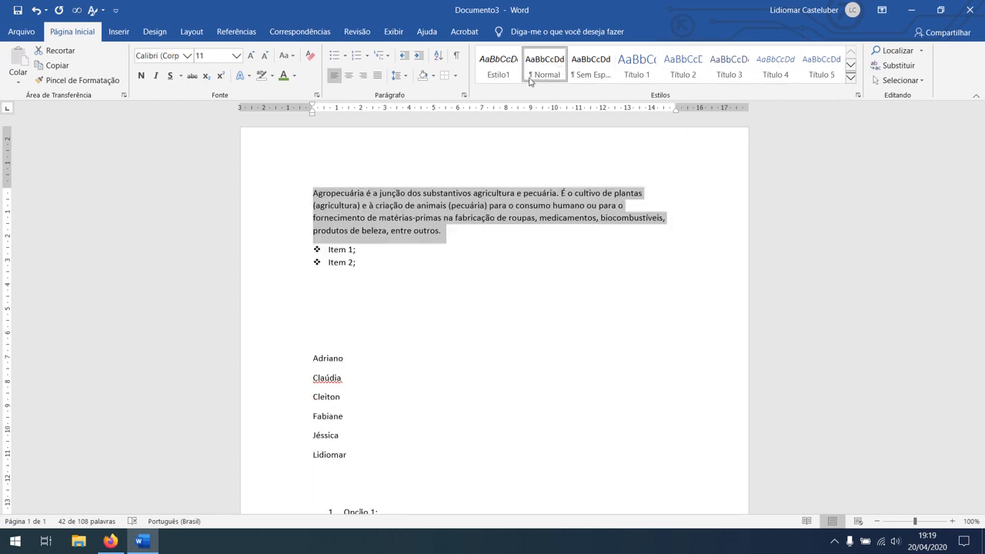
left_click(499, 66)
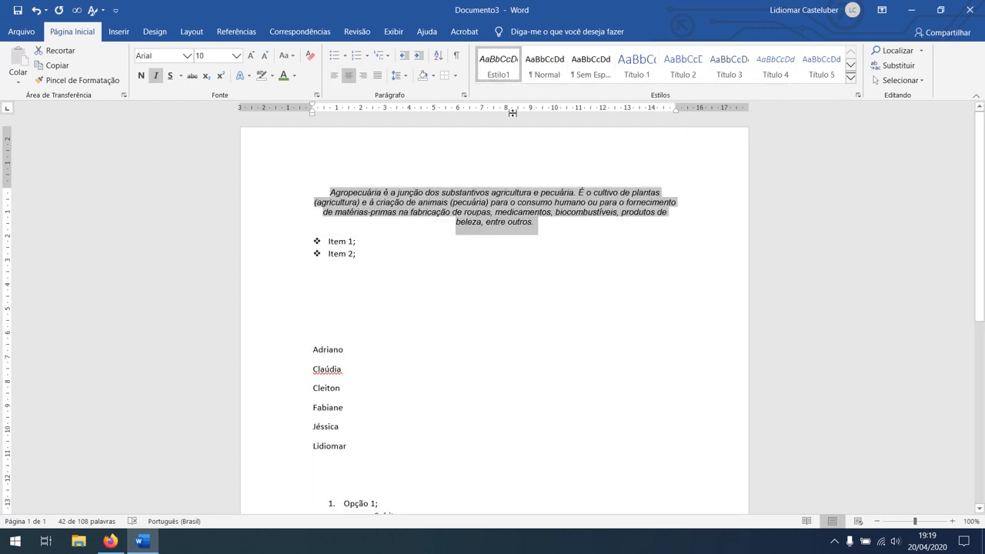
left_click(542, 70)
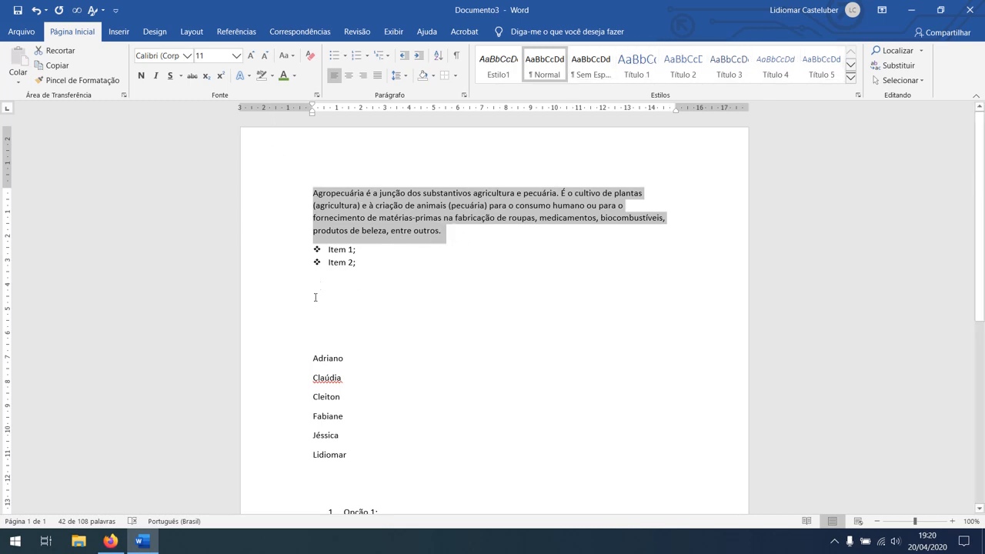
- Format the first paragraph in Arial, size 12, with justified alignment
scroll(370, 376, "down", 5)
scroll(442, 343, "up", 4)
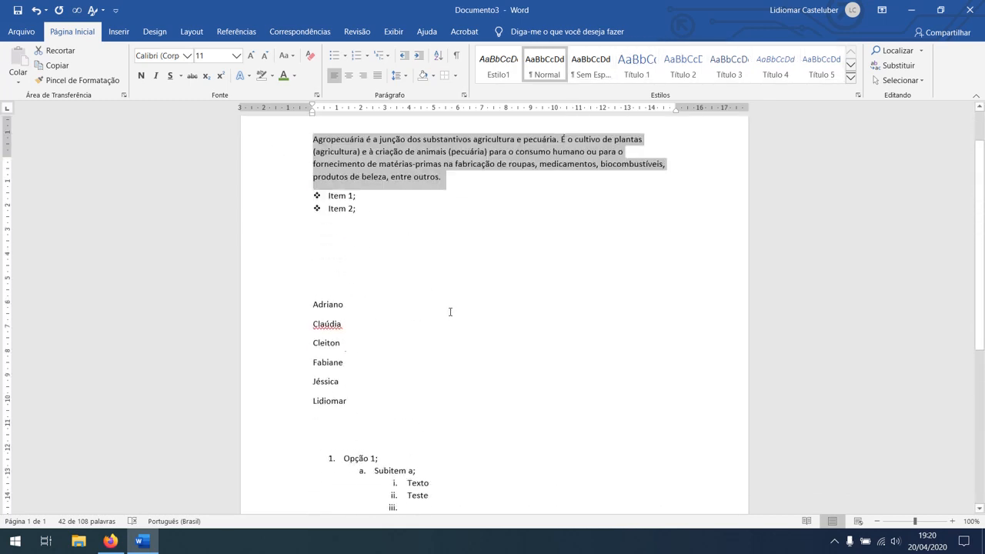
scroll(450, 312, "up", 1)
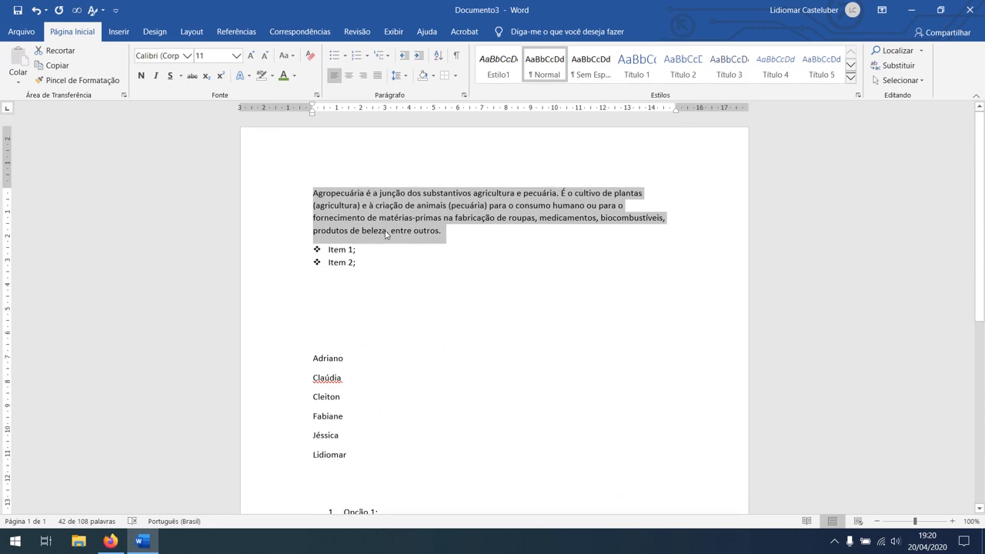
left_click(186, 55)
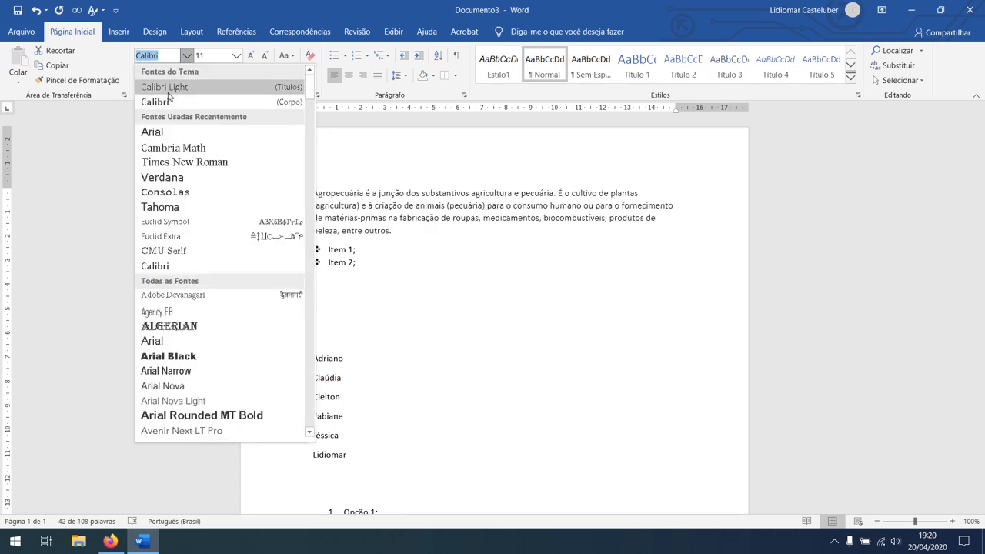
left_click(154, 131)
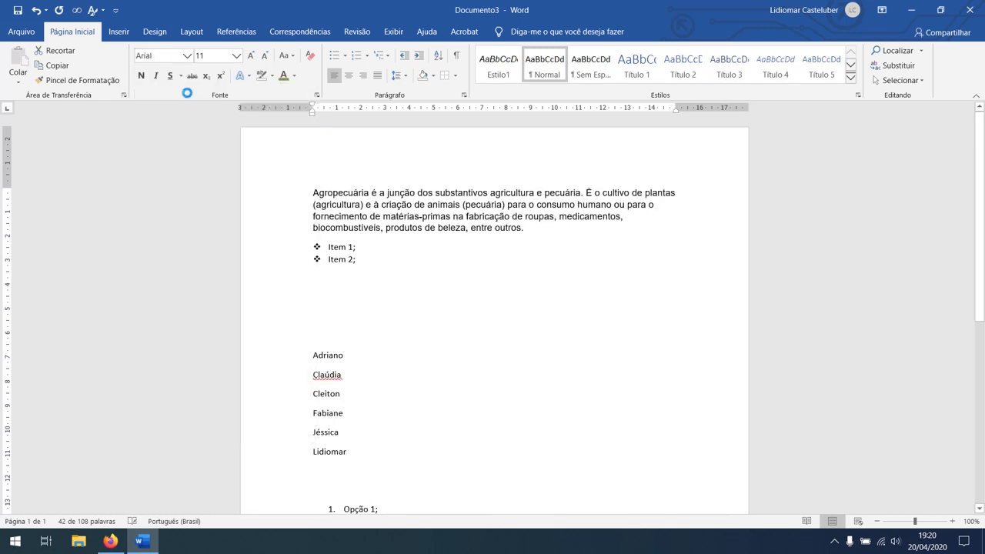
left_click(251, 58)
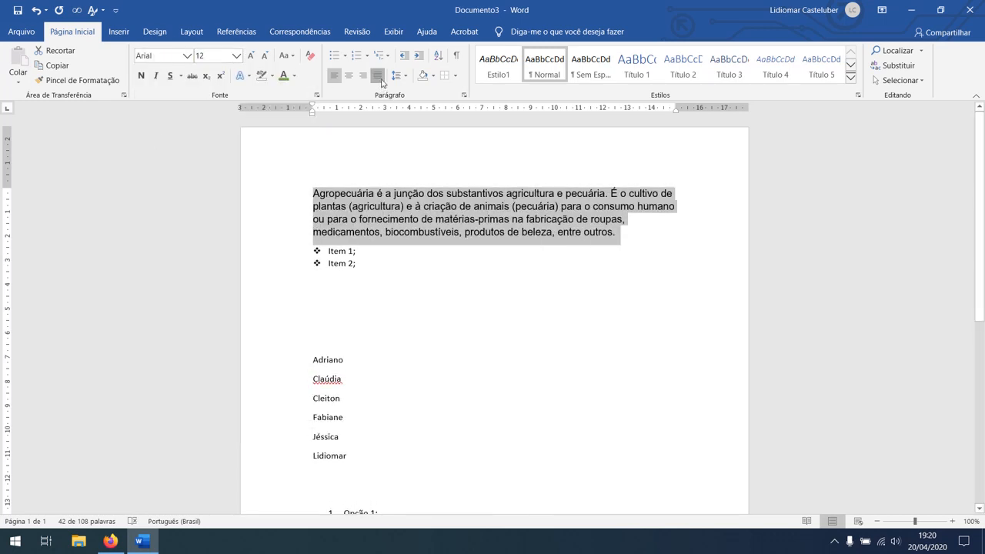
left_click(380, 78)
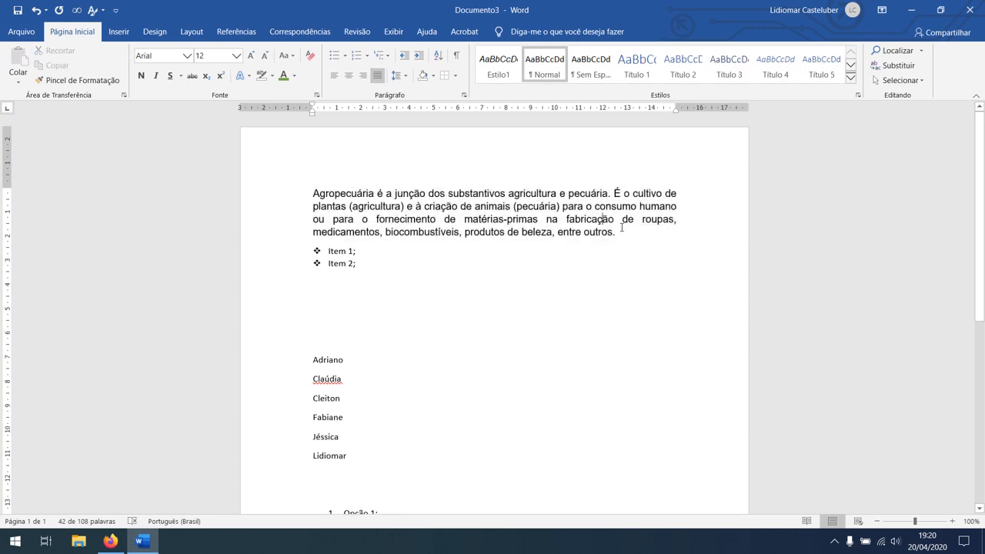
- Update the Estilo1 style to match the formatting of the whole first paragraph
left_click_drag(620, 231, 312, 193)
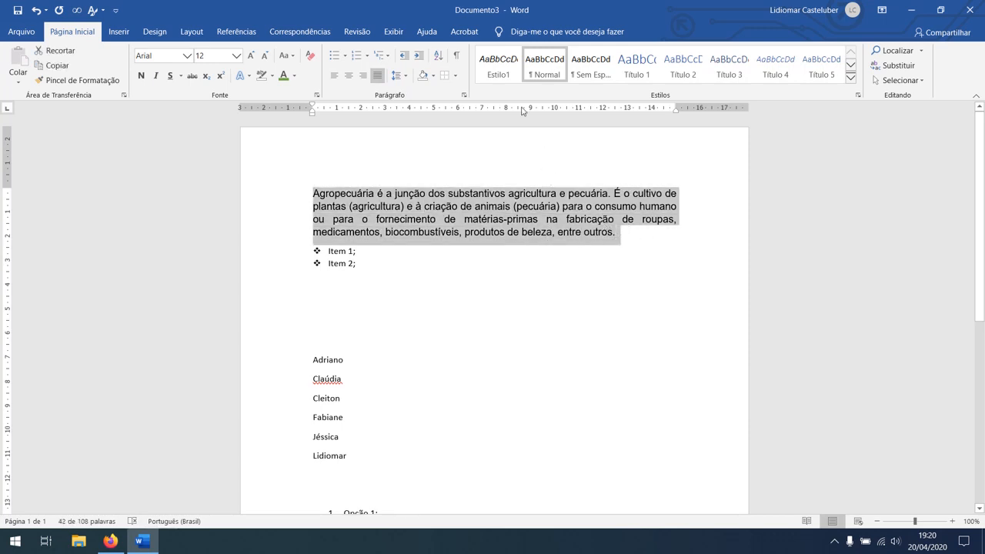
right_click(494, 71)
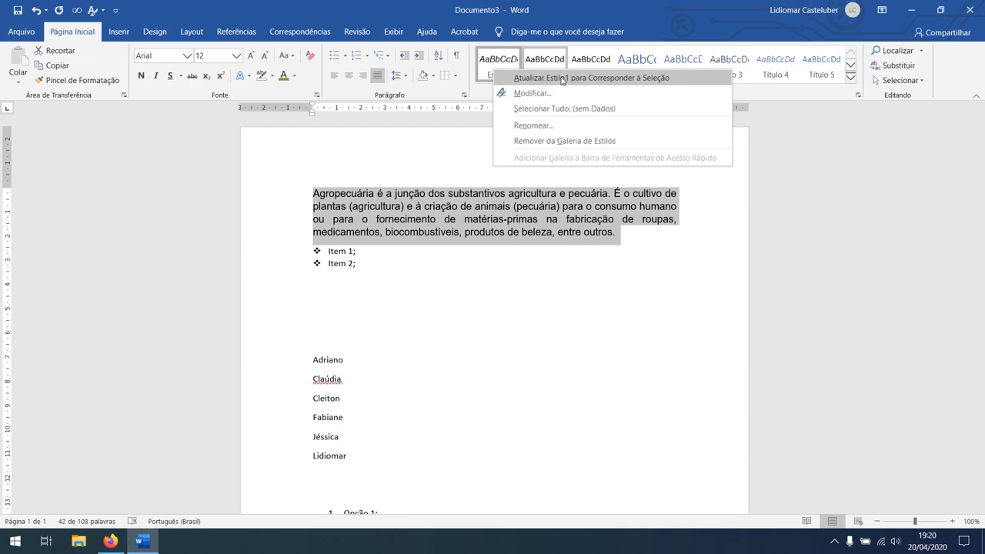
left_click(426, 148)
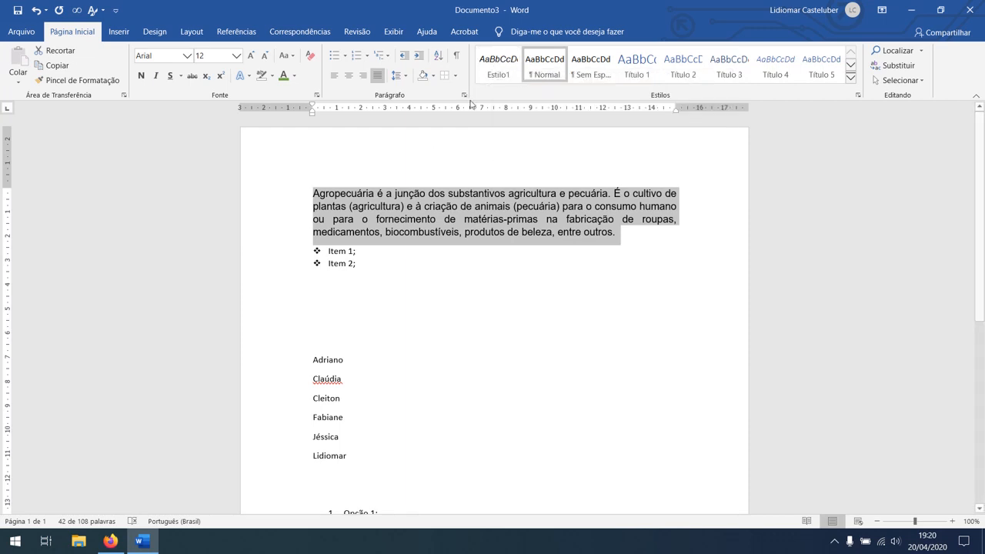
right_click(495, 69)
left_click(510, 75)
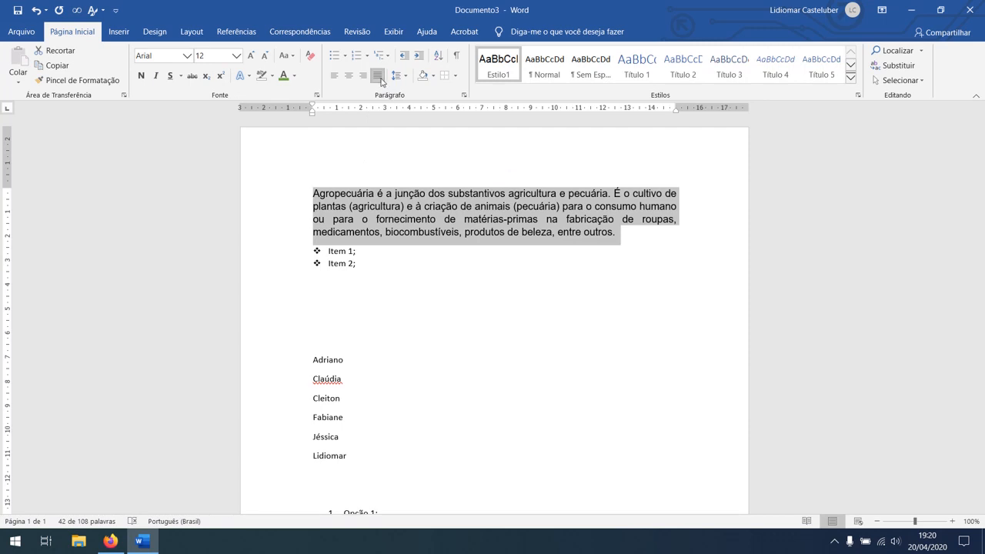
- Apply the Estilo1 style to the last paragraph, which begins "É utilizada por pequenos produtores"
scroll(477, 259, "down", 6)
left_click(523, 246)
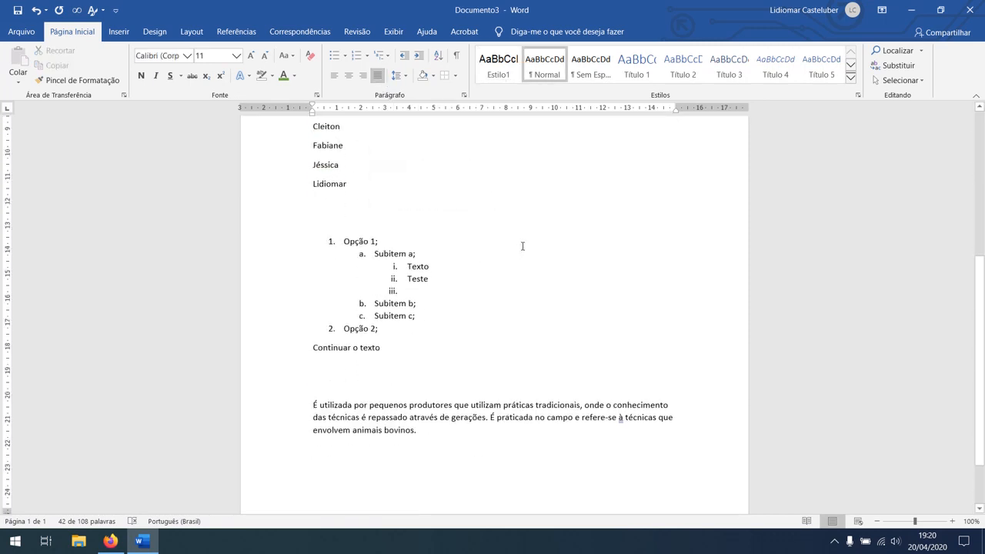
scroll(523, 246, "down", 2)
left_click_drag(423, 359, 314, 339)
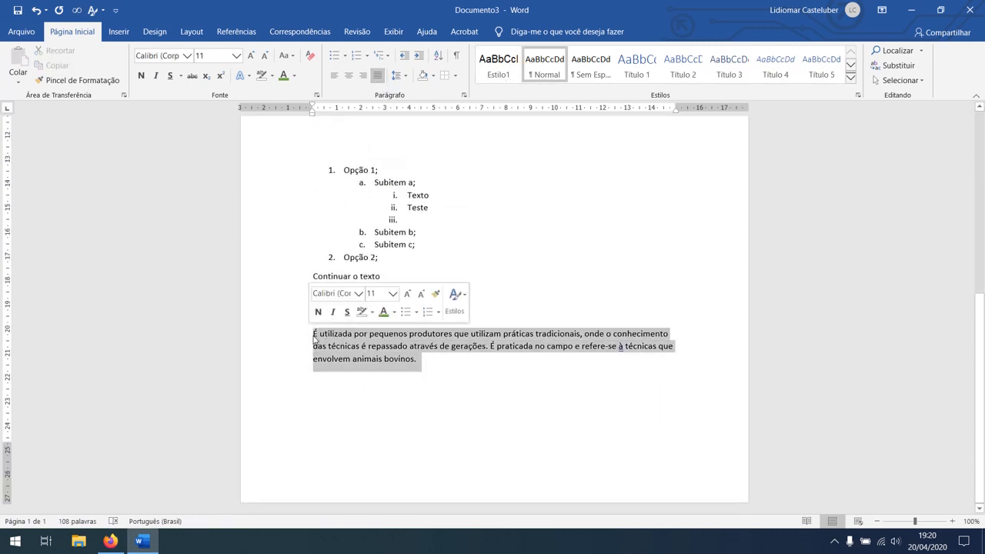
left_click(499, 66)
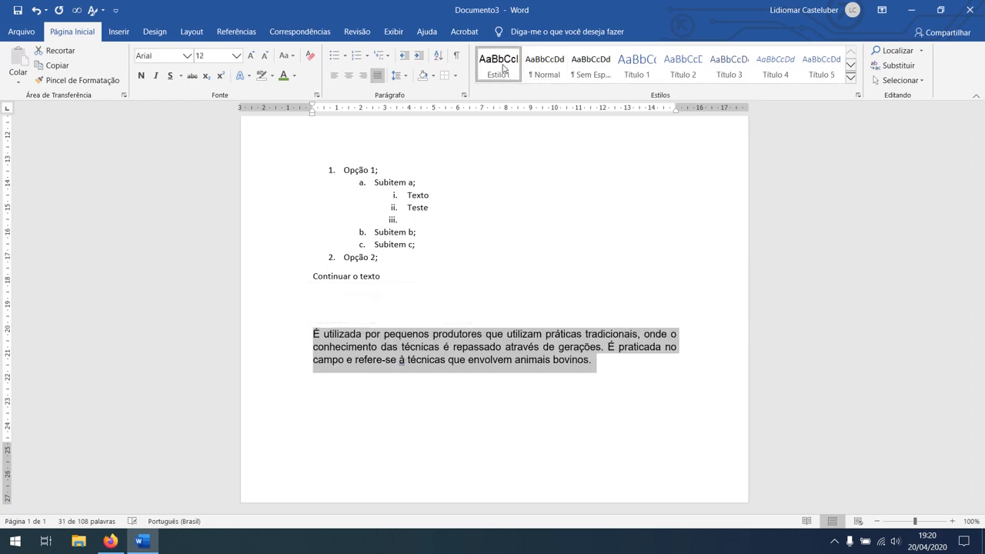
left_click(548, 367)
- Apply the Estilo1 style to all the text from the last paragraph up to the first, and check the lists
scroll(475, 347, "up", 4)
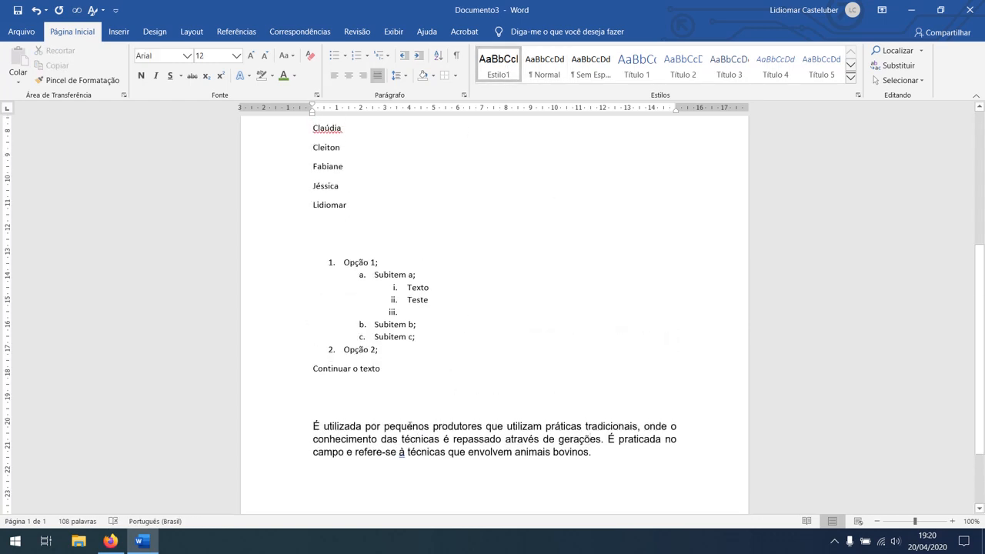
left_click_drag(378, 464, 462, 93)
left_click(499, 77)
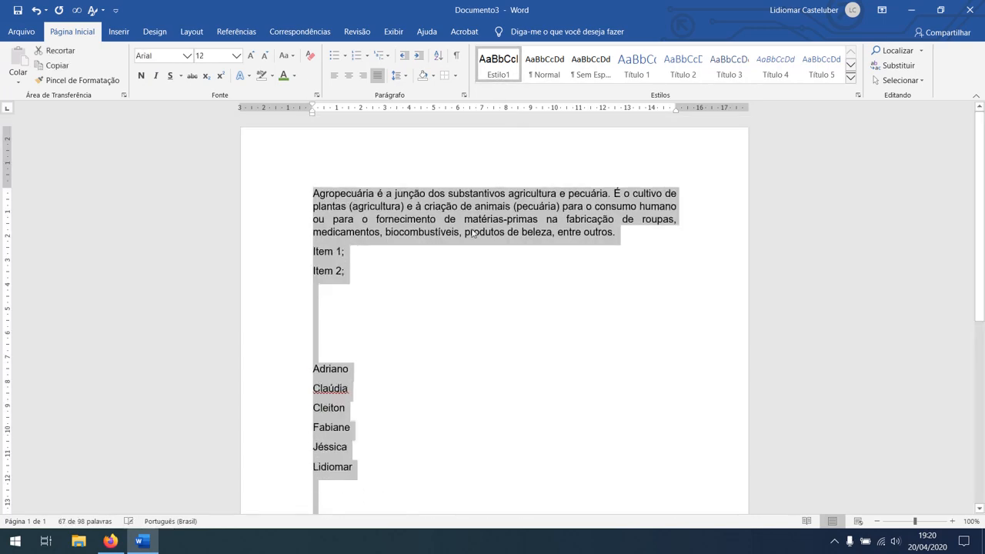
scroll(458, 223, "down", 3)
scroll(458, 223, "down", 4)
scroll(435, 273, "up", 7)
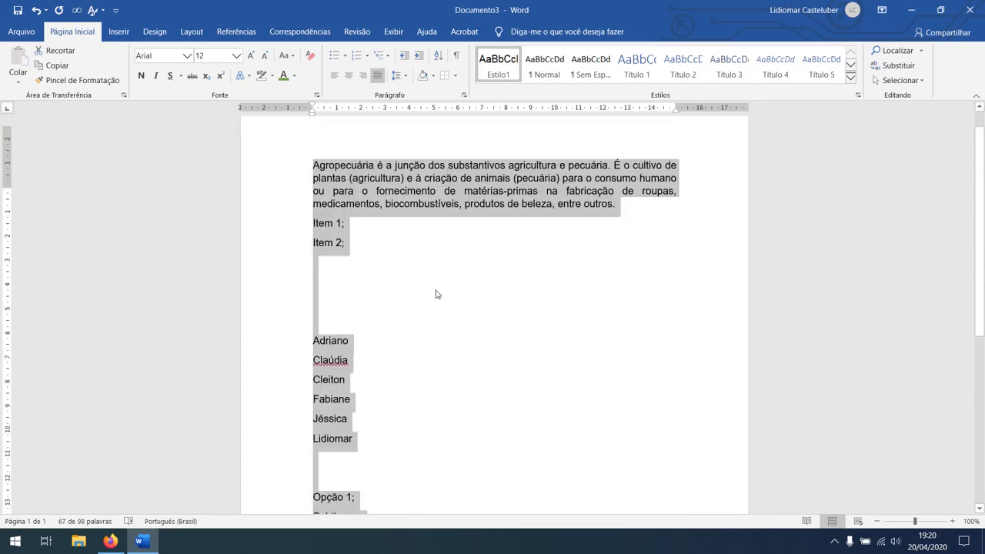
- Delete the extra blank lines above and below the list of names, leaving one blank line on each side
left_click(341, 308)
key("Delete")
key("Delete")
key("Delete")
key("Delete")
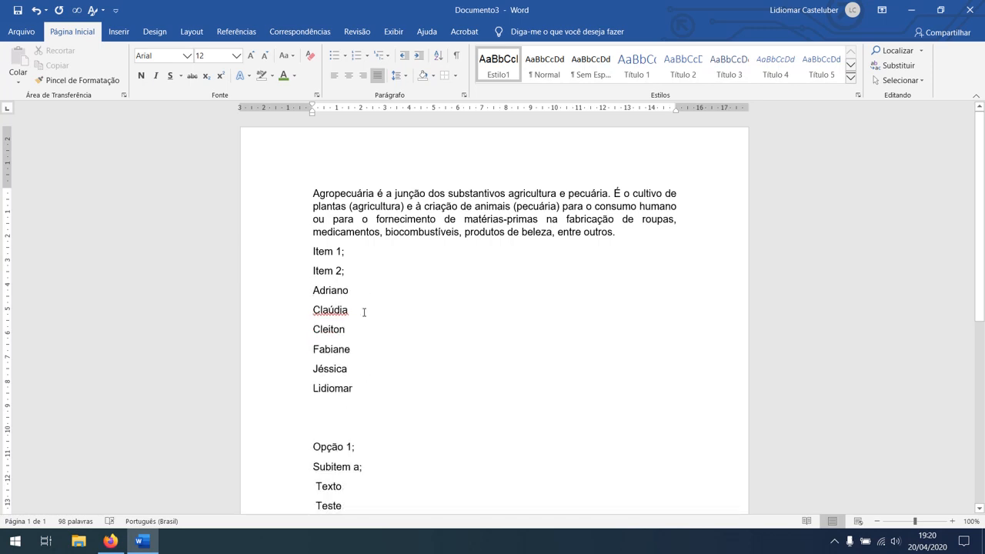
key("Return")
key("Delete")
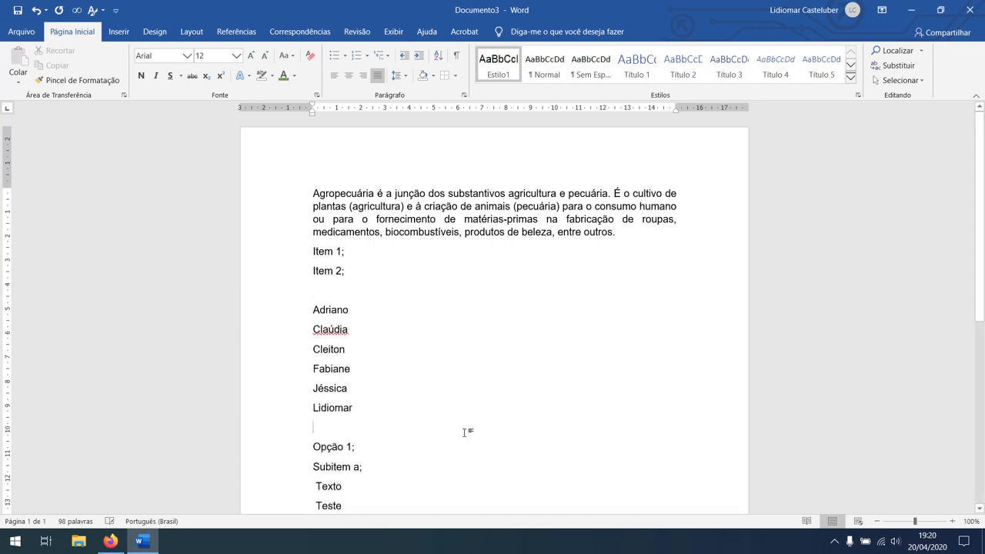
- Select the whole document and clear all of its formatting
scroll(460, 337, "down", 1)
scroll(457, 341, "up", 1)
scroll(462, 314, "down", 2)
scroll(486, 313, "down", 3)
left_click_drag(606, 380, 308, 115)
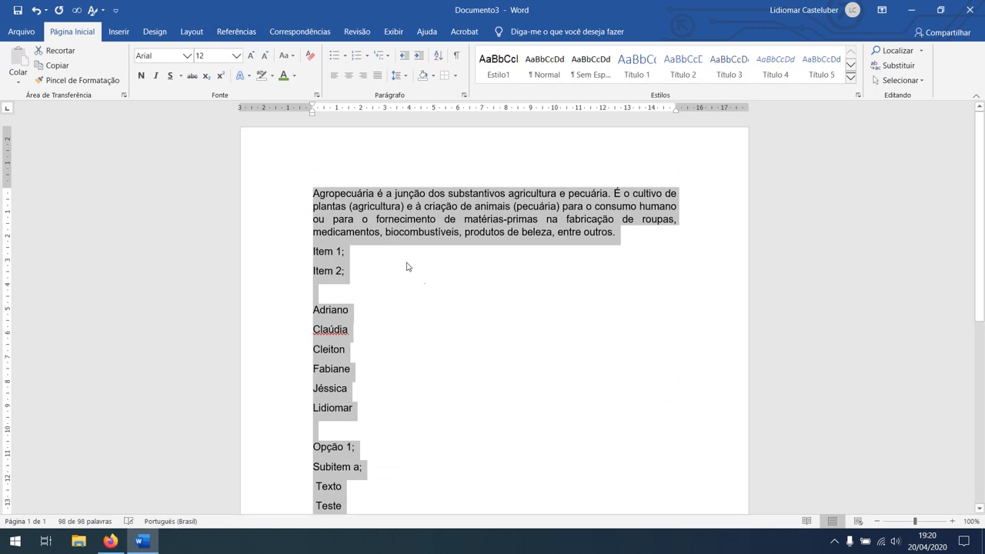
left_click(361, 251)
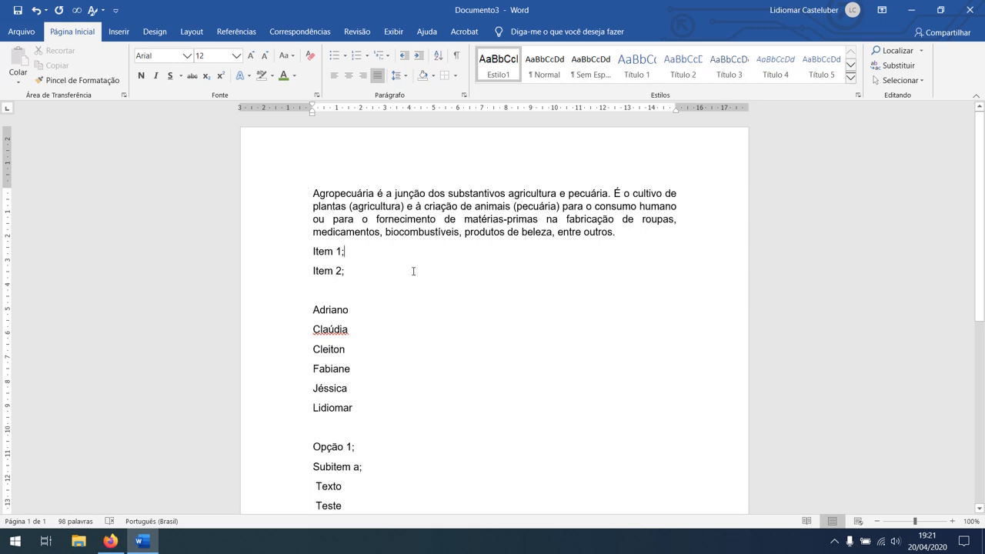
key("ctrl+a")
scroll(493, 295, "down", 8)
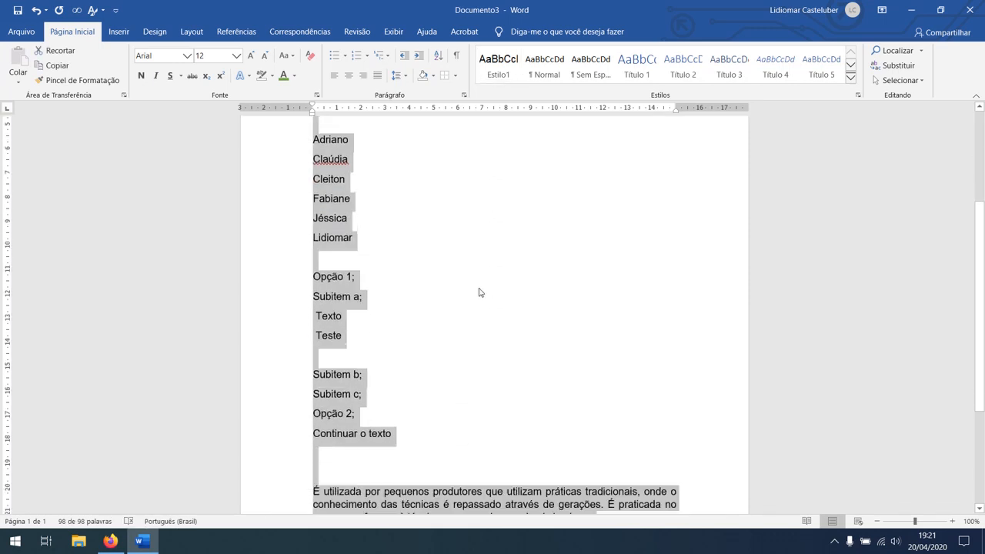
scroll(481, 291, "up", 8)
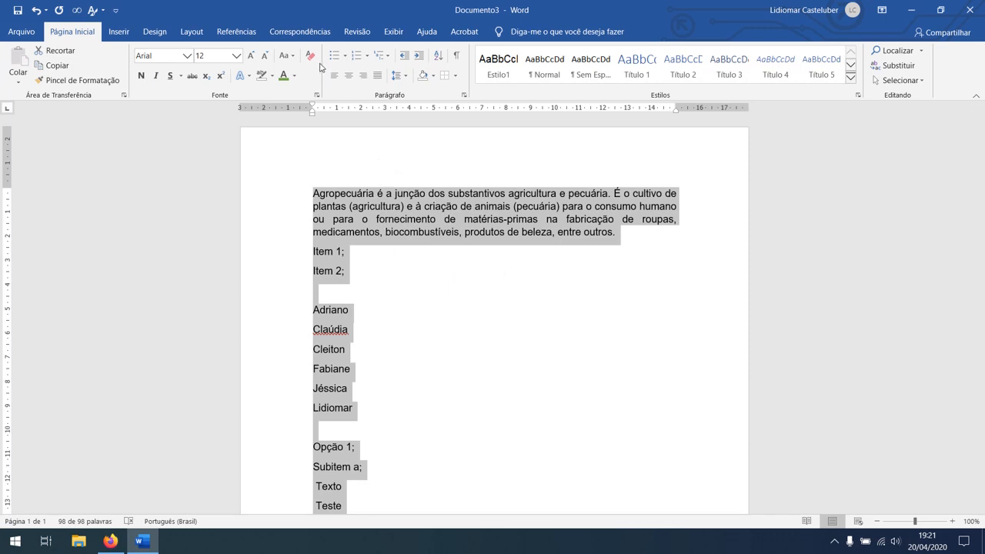
left_click(309, 55)
scroll(443, 277, "down", 8)
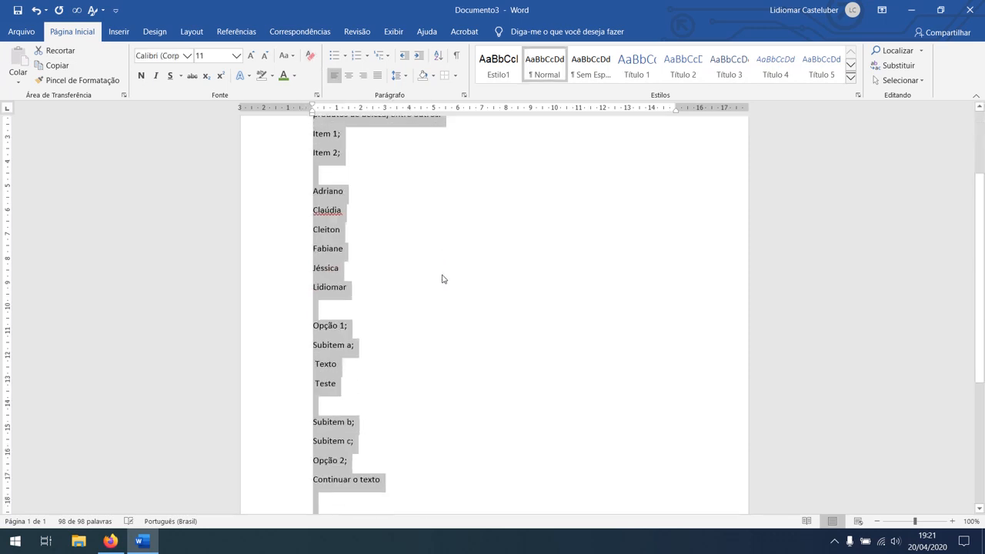
scroll(446, 293, "up", 8)
- Delete the lines from "Opção 1;" to "Continuar o texto", leaving one blank line before the last paragraph
scroll(451, 301, "down", 3)
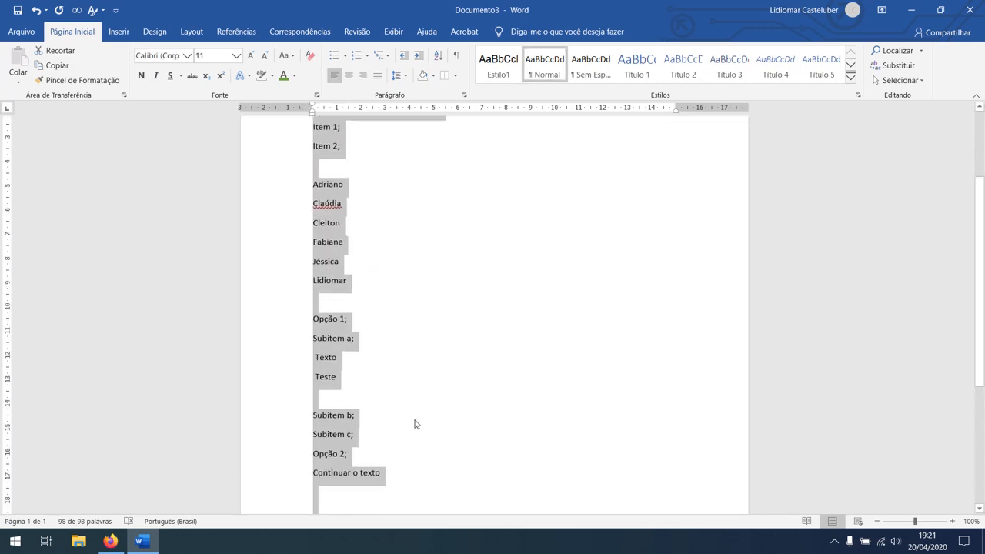
left_click_drag(411, 473, 286, 319)
key("BackSpace")
key("BackSpace")
key("BackSpace")
key("BackSpace")
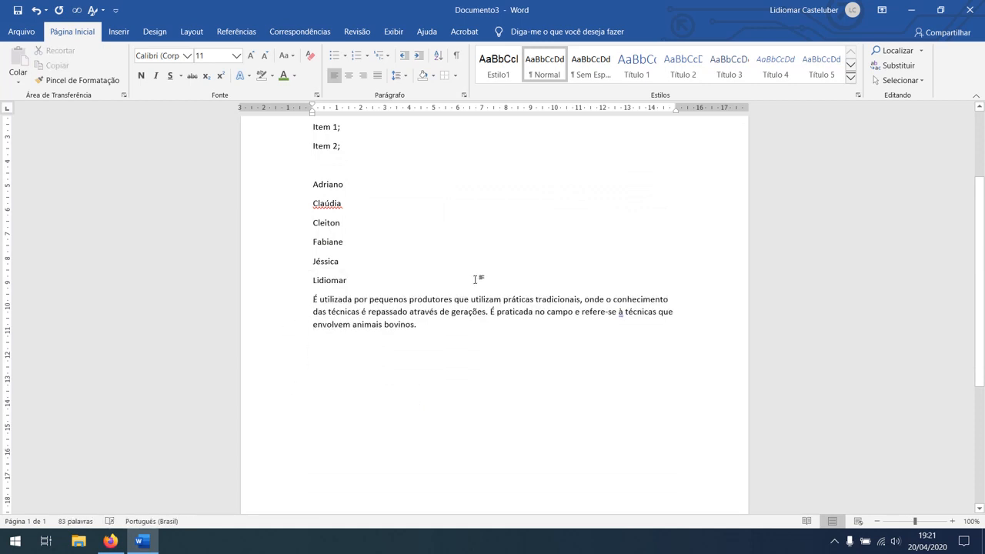
key("Return")
- Apply the Estilo1 style to the entire remaining text, from the first paragraph to the last
scroll(477, 279, "up", 3)
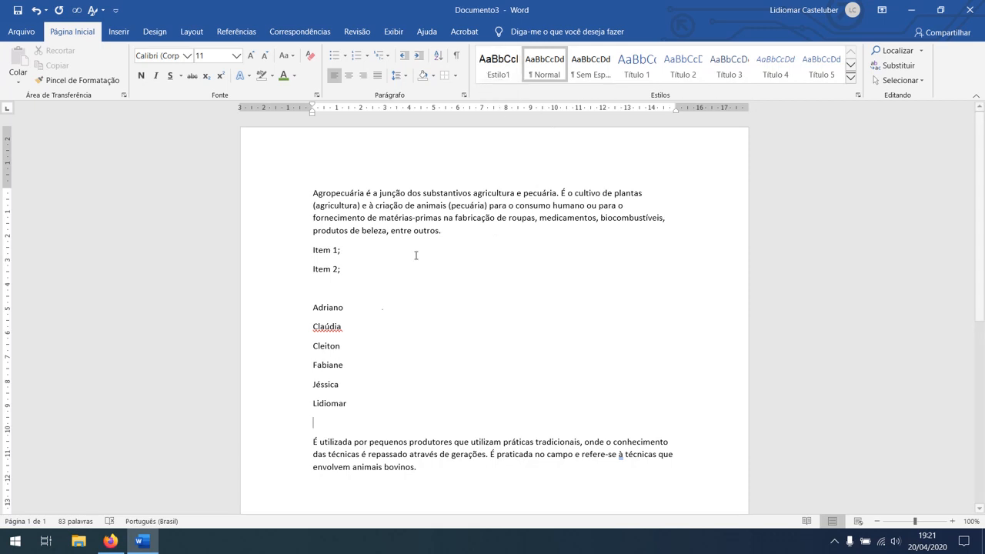
left_click_drag(454, 473, 308, 191)
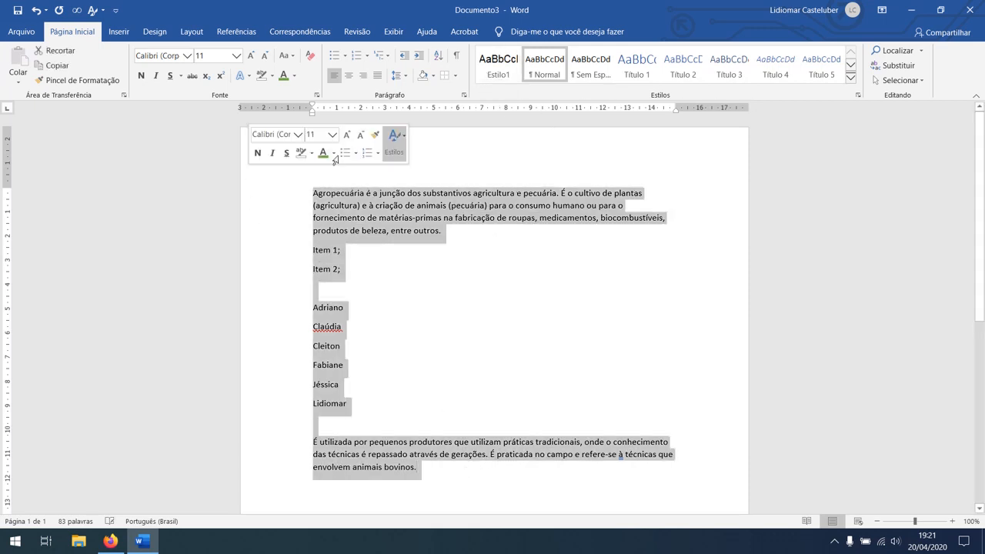
left_click(499, 63)
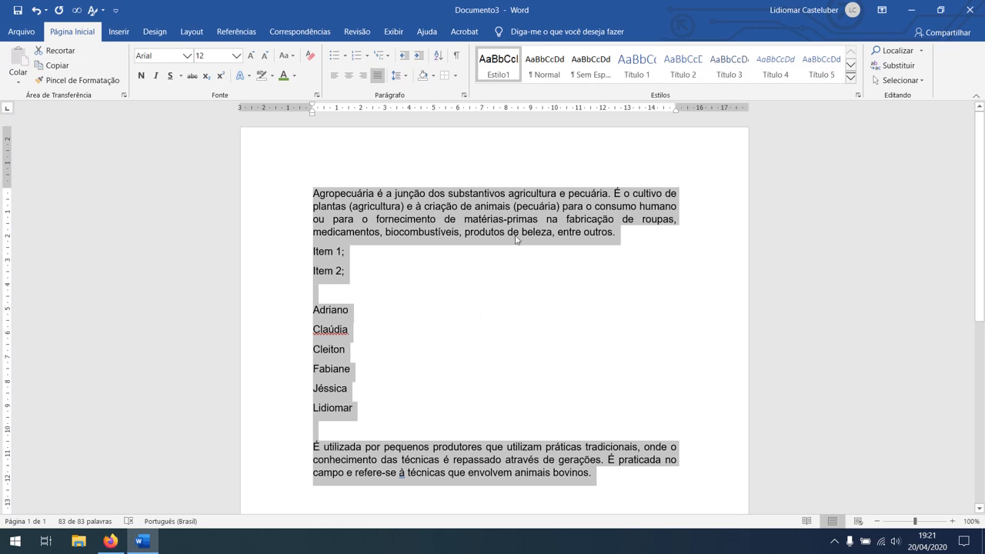
- Try the Título 1 style on the first paragraph and undo it
left_click_drag(619, 234, 286, 184)
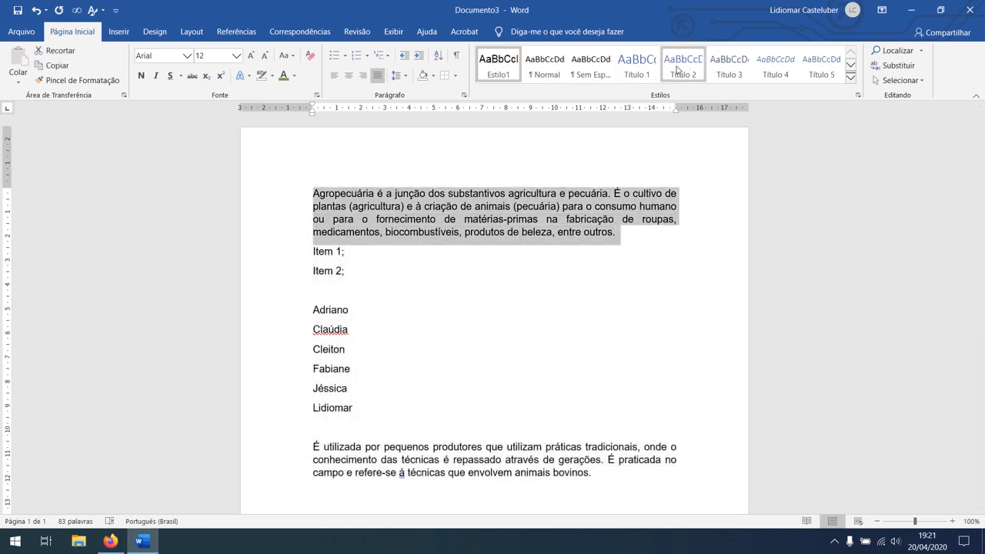
left_click(636, 64)
left_click(528, 300)
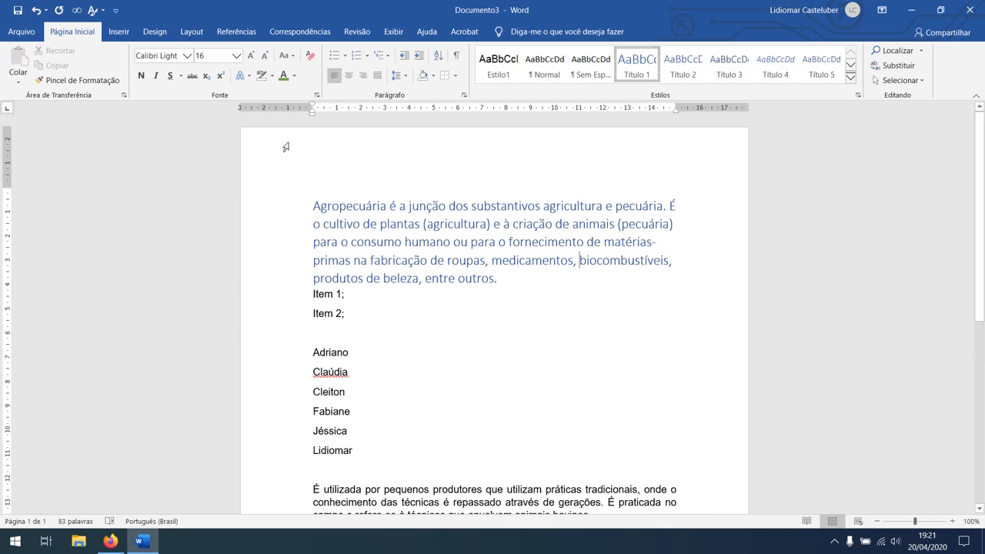
left_click(36, 11)
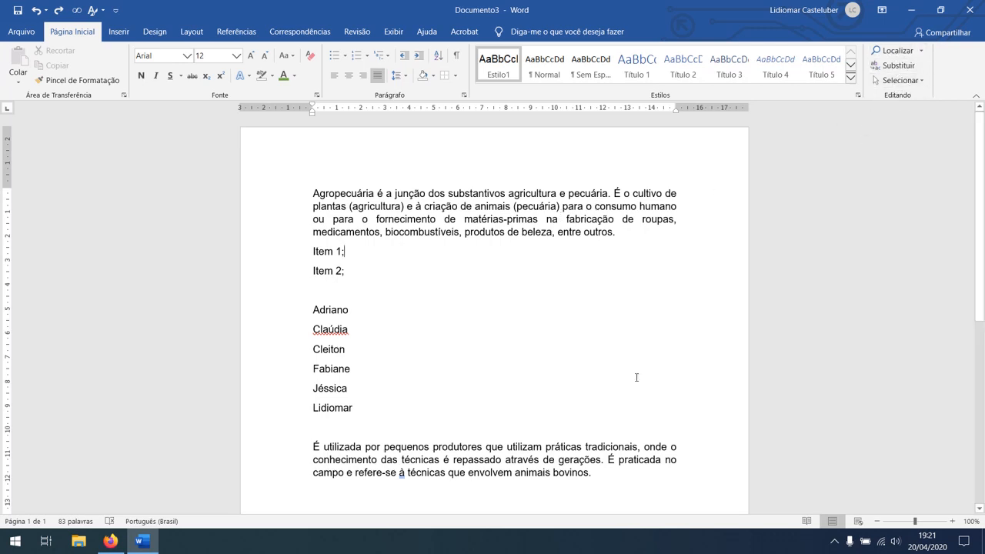
- Insert several blank lines above the last paragraph to move it further down the page
double_click(613, 446)
left_click(640, 447)
key("Return")
key("Return")
key("Return")
key("Return")
key("Return")
key("Return")
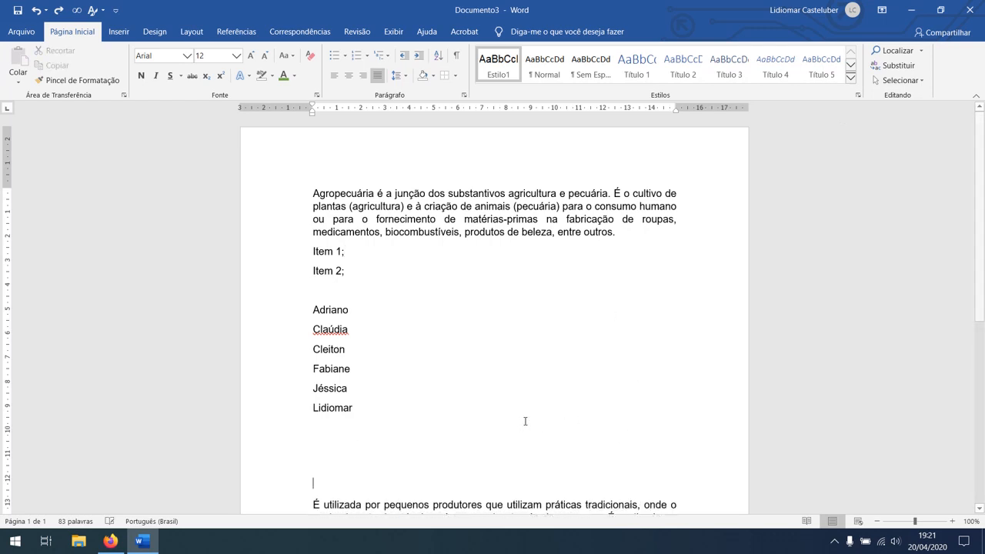
scroll(572, 310, "up", 2)
- Search the document for the word "tradicionais"
left_click(567, 219)
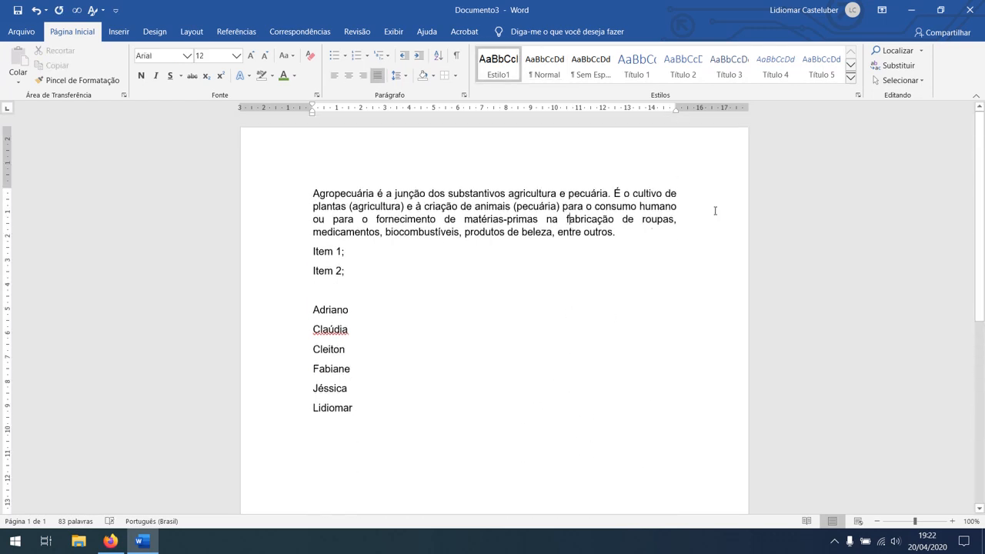
left_click(893, 51)
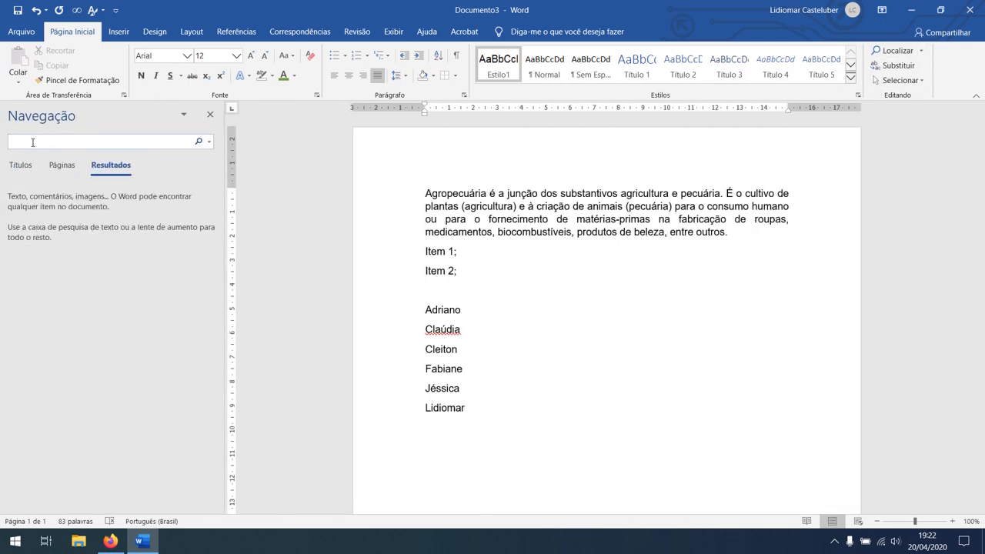
type("trad")
type("içã")
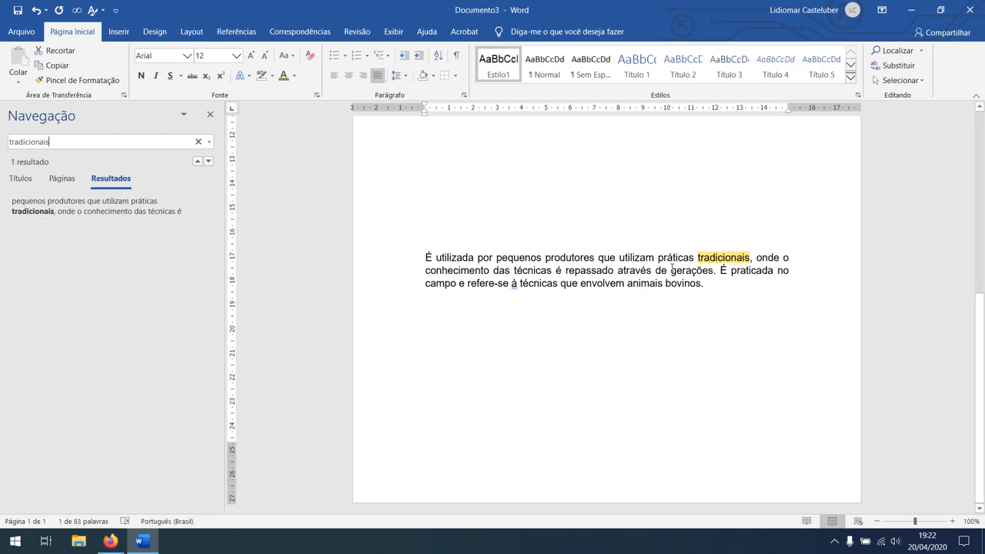
- Replace the search term with "é" and look over the highlighted matches in the document
left_click_drag(110, 146, 1, 145)
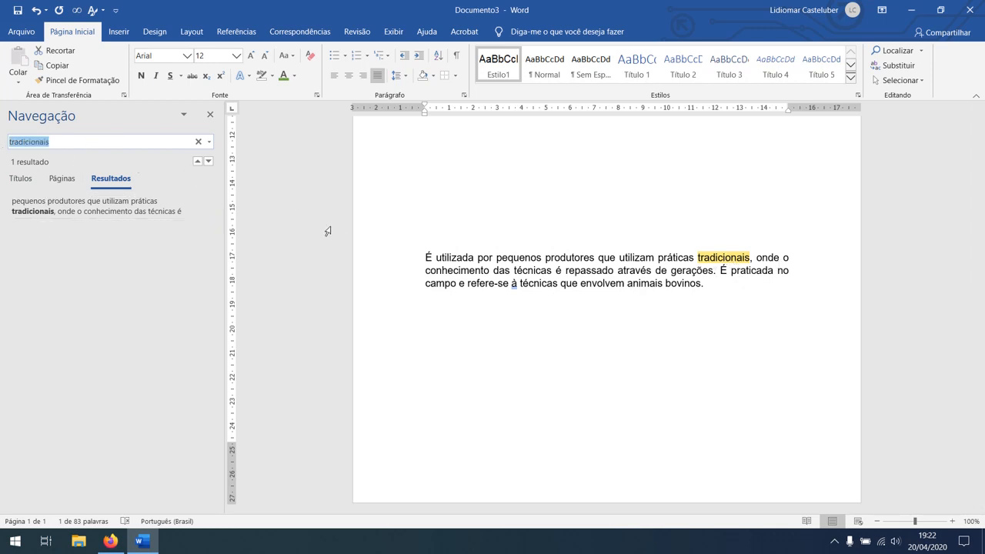
type("é")
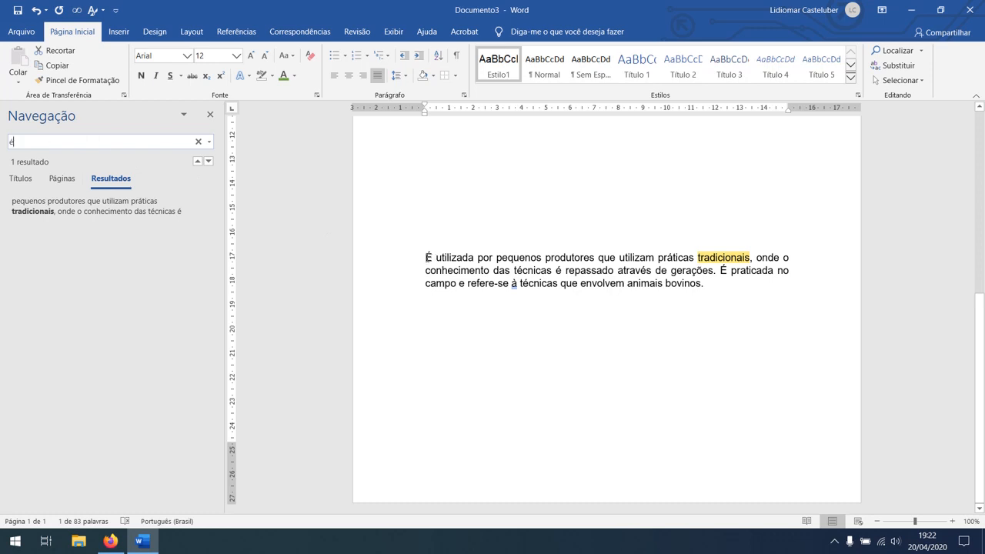
scroll(436, 257, "up", 4)
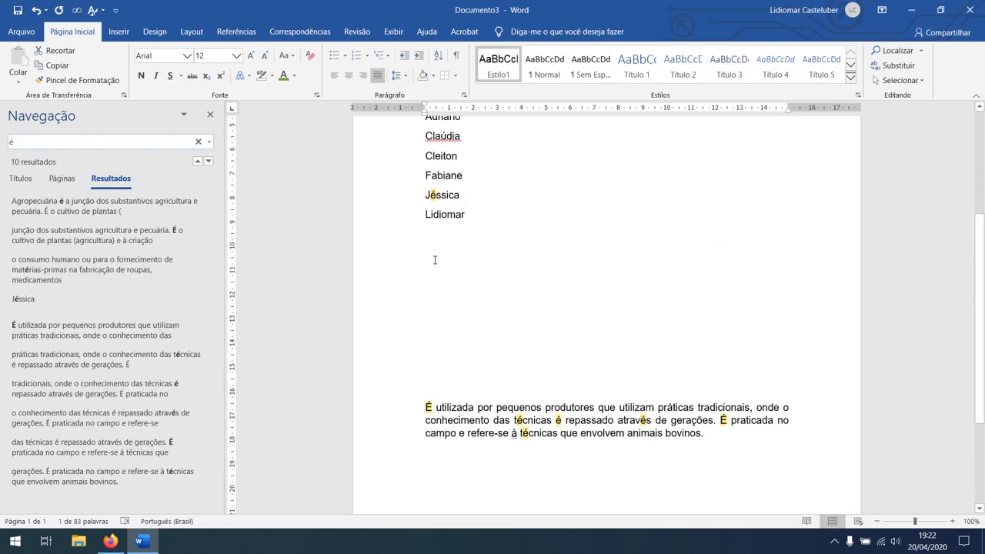
- Step forward through the matches of "é" until back at the first one, and close the search pane
left_click(208, 162)
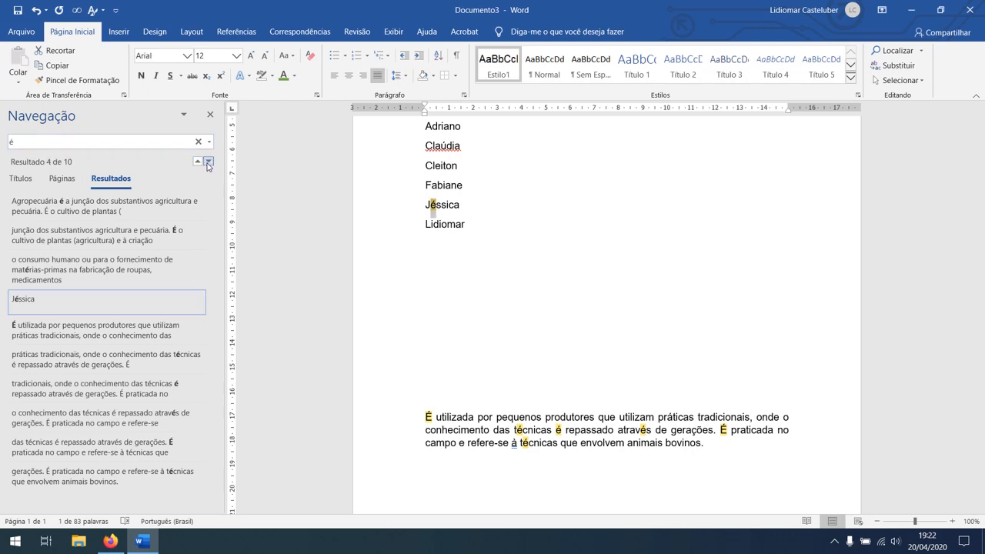
left_click(208, 162)
left_click(208, 162)
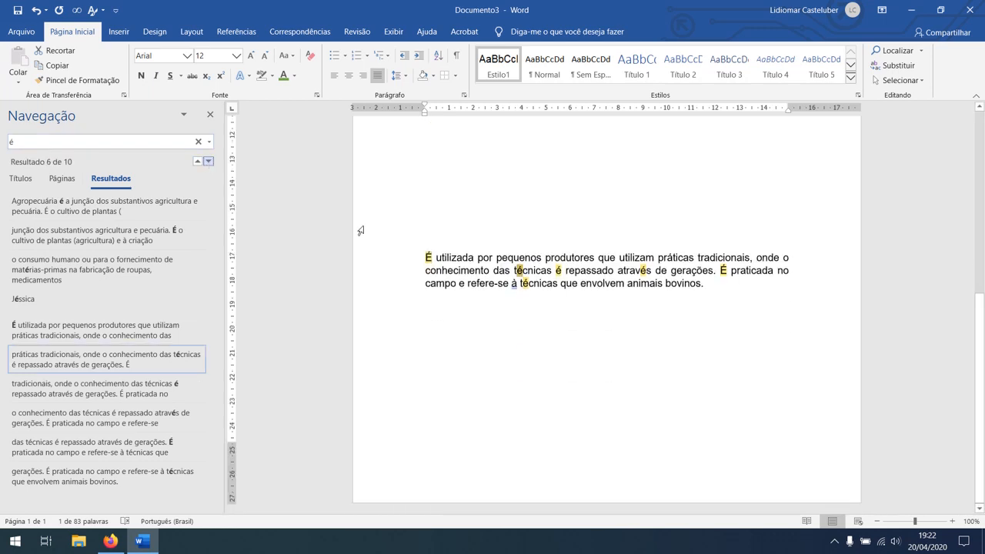
left_click(209, 161)
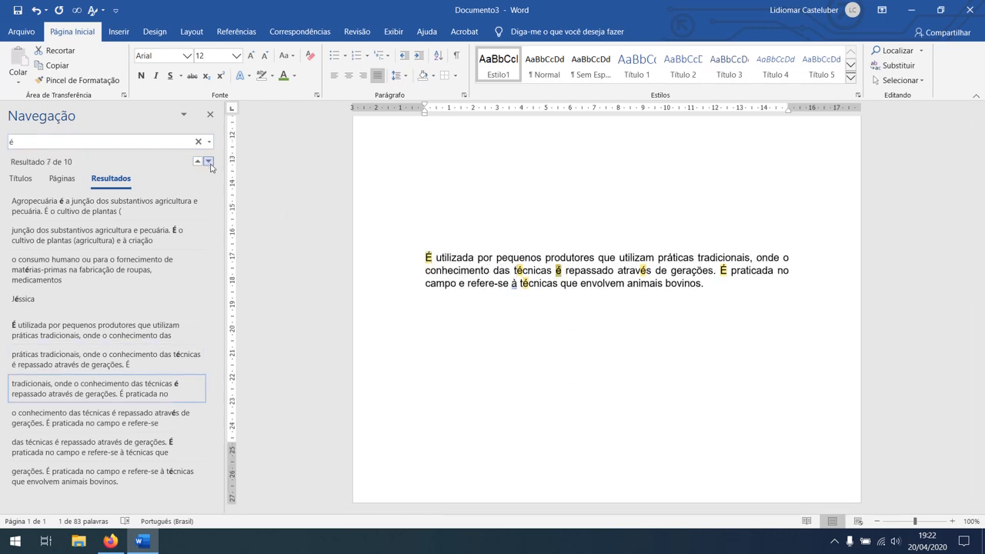
left_click(209, 161)
left_click(208, 161)
left_click(208, 162)
left_click(209, 162)
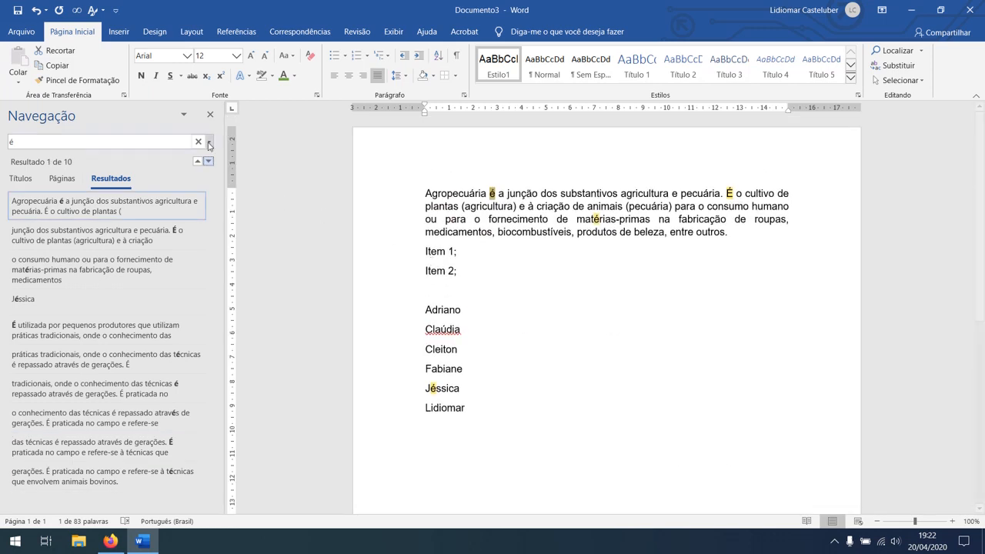
left_click(209, 114)
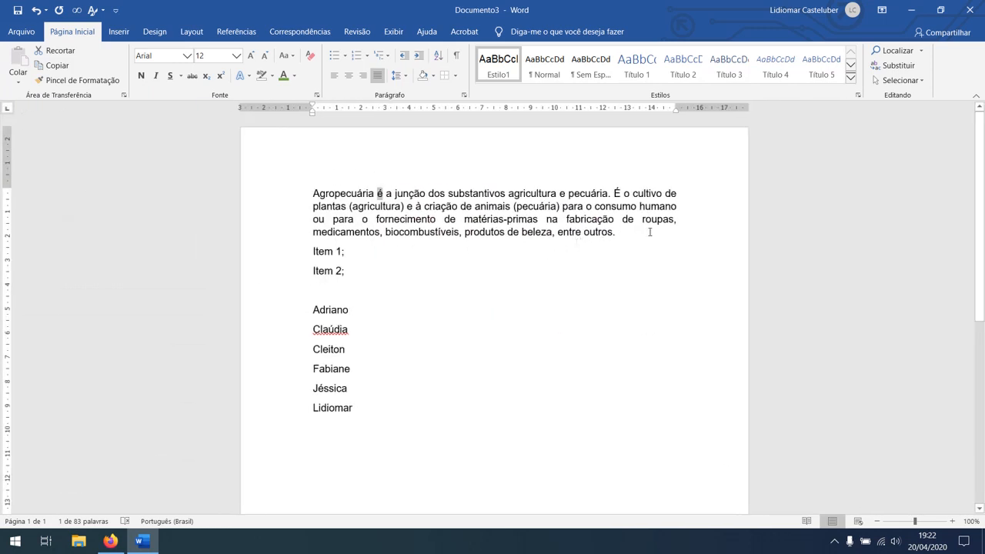
left_click(650, 232)
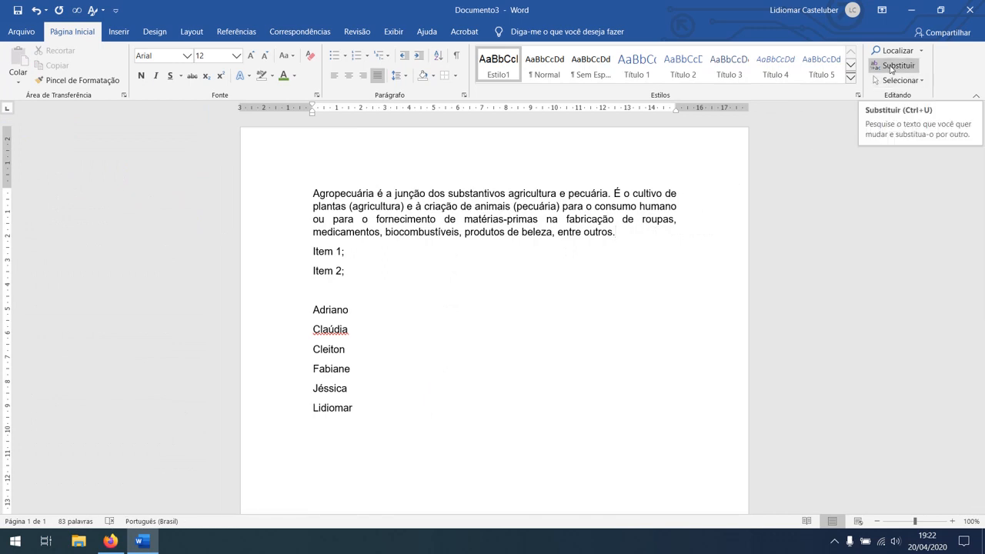
left_click(890, 67)
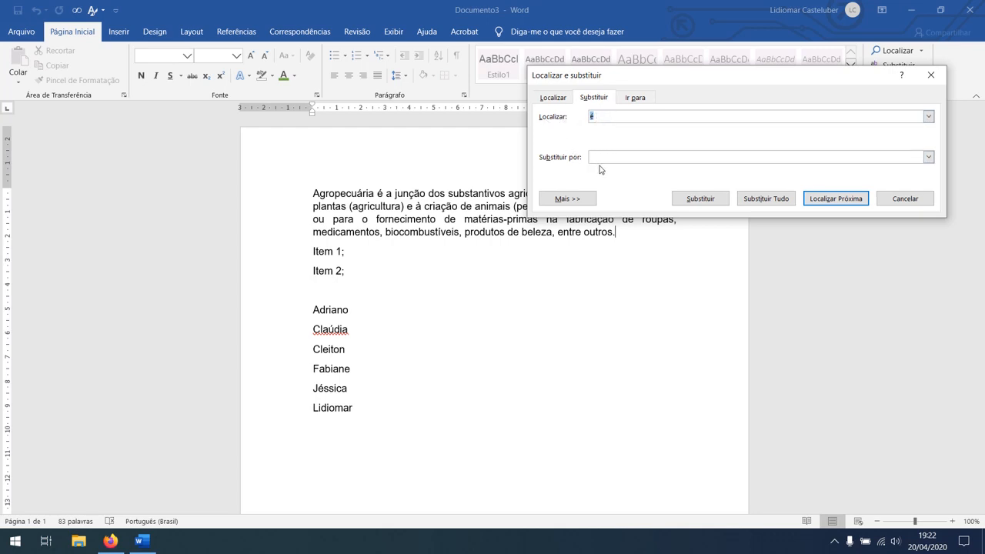
left_click(881, 198)
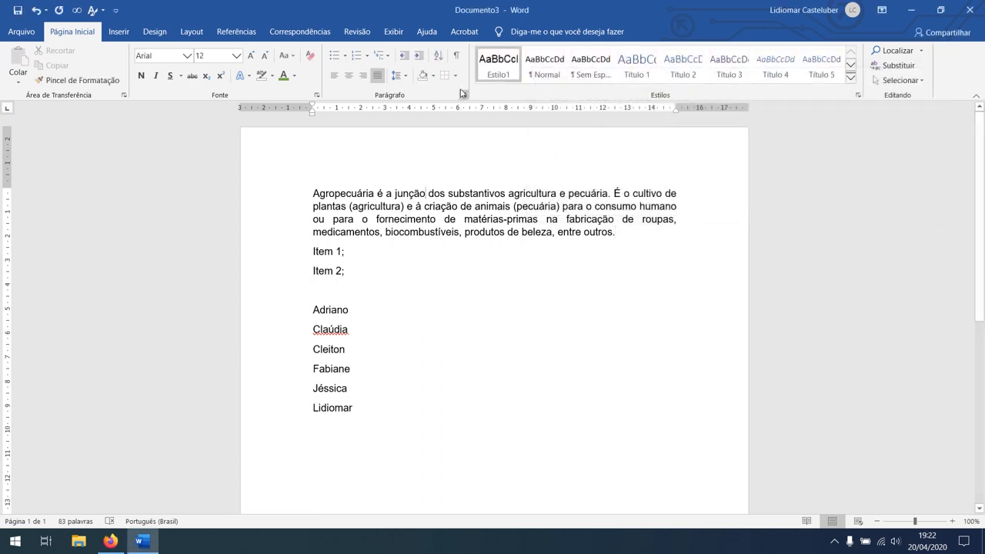
- Show the formatting marks and insert extra spaces between words in both paragraphs, such as after "fabricação", "produtores", "animais" and "técnicas"
left_click(456, 55)
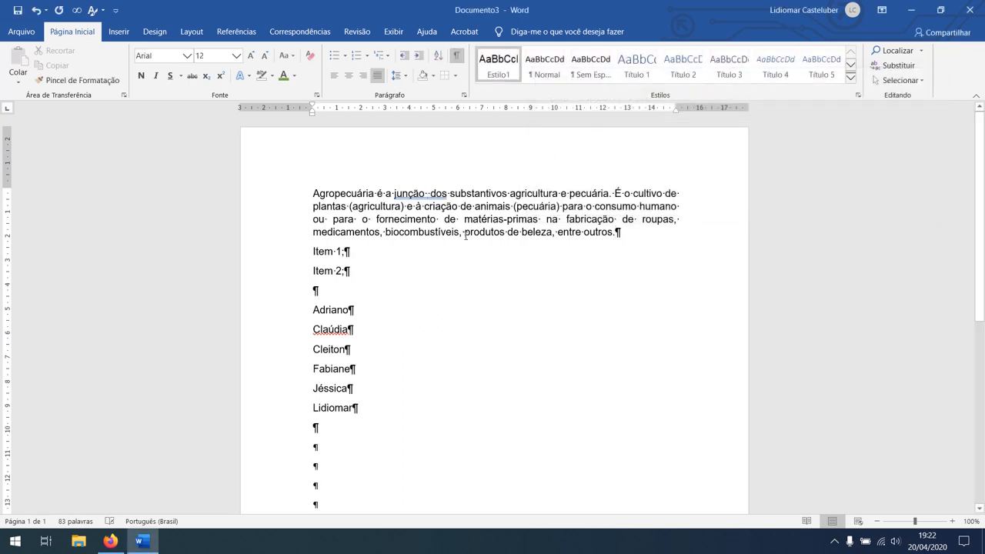
left_click(619, 219)
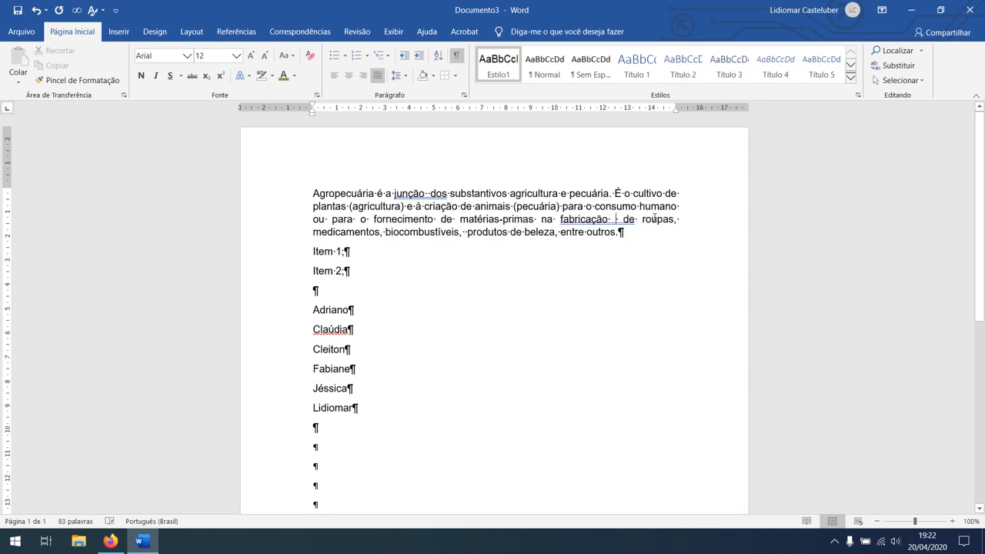
scroll(639, 283, "down", 4)
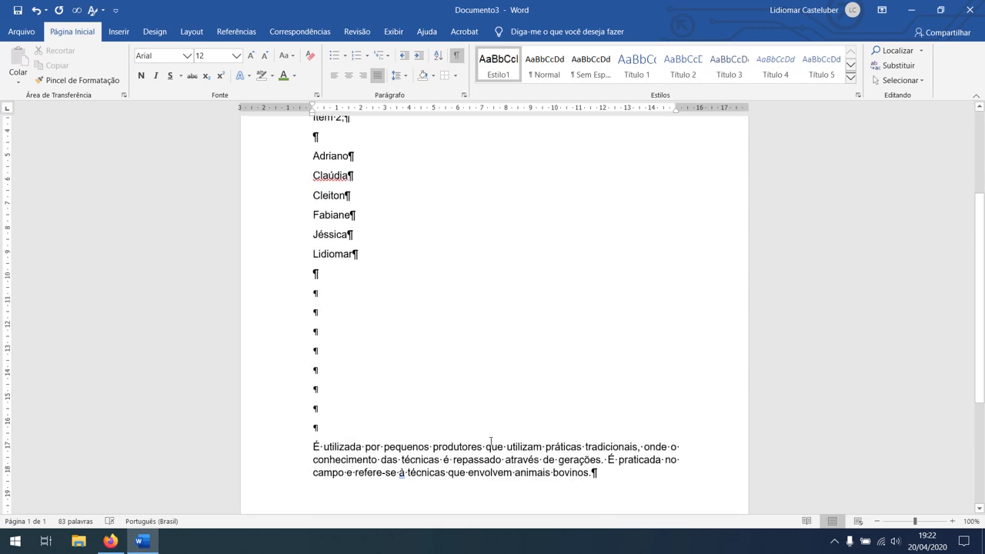
left_click(486, 446)
left_click(453, 461)
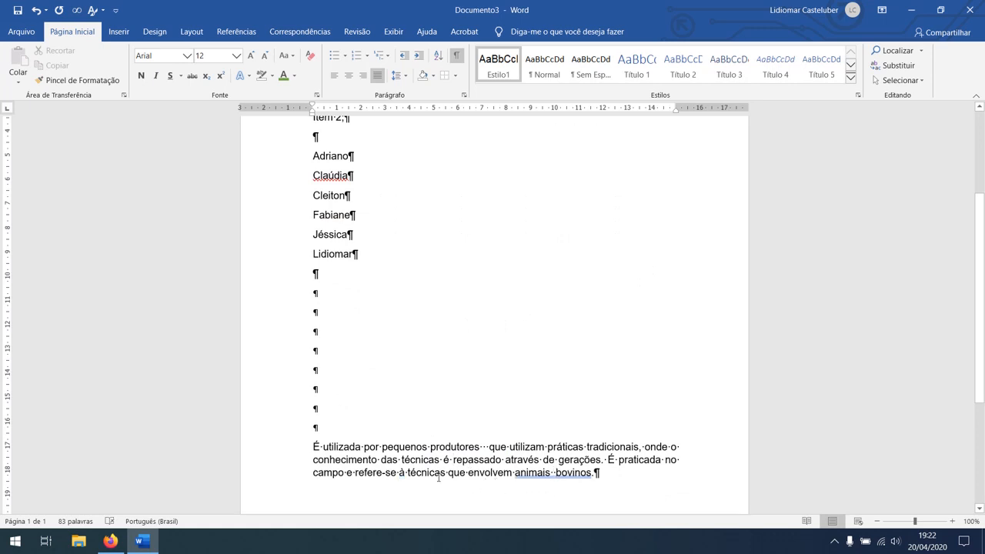
scroll(498, 457, "up", 4)
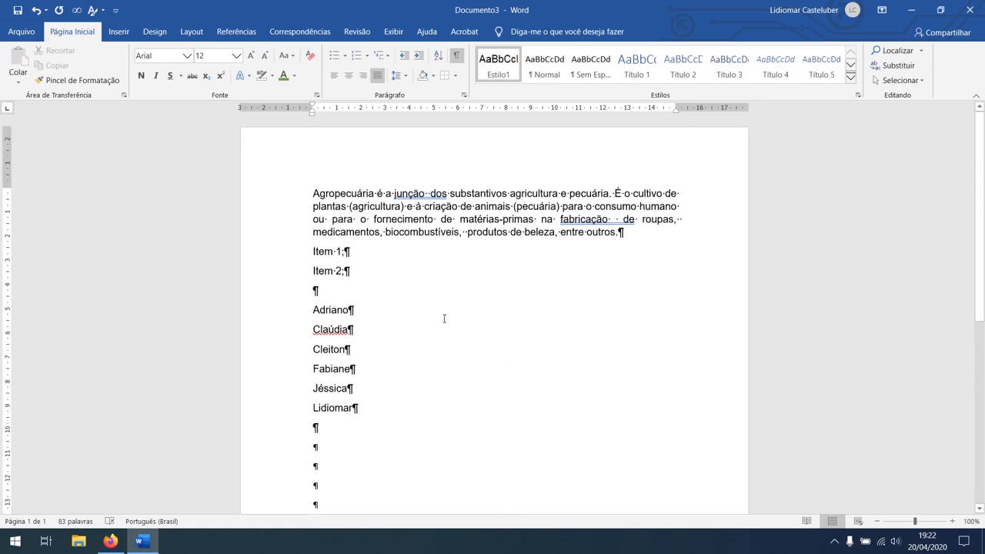
scroll(515, 358, "down", 8)
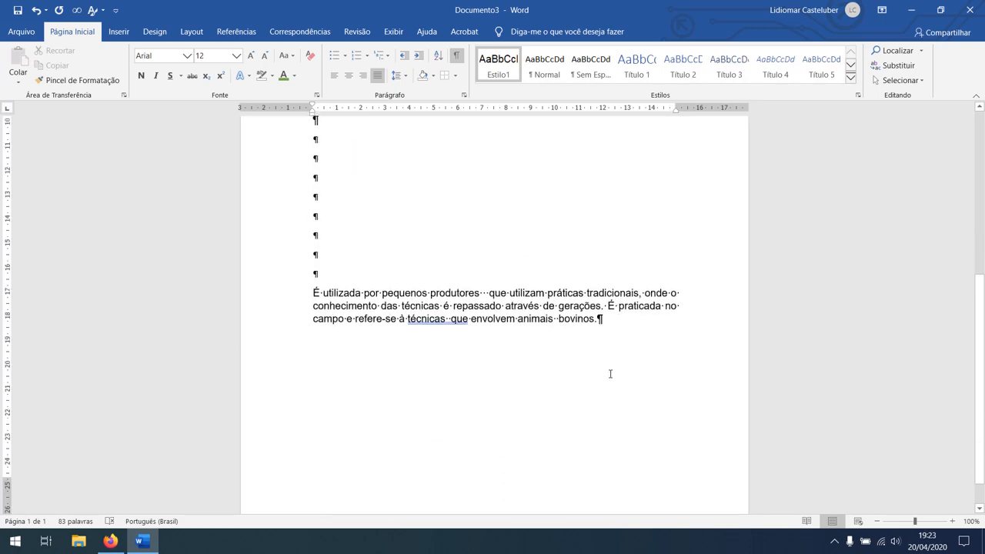
scroll(608, 374, "up", 8)
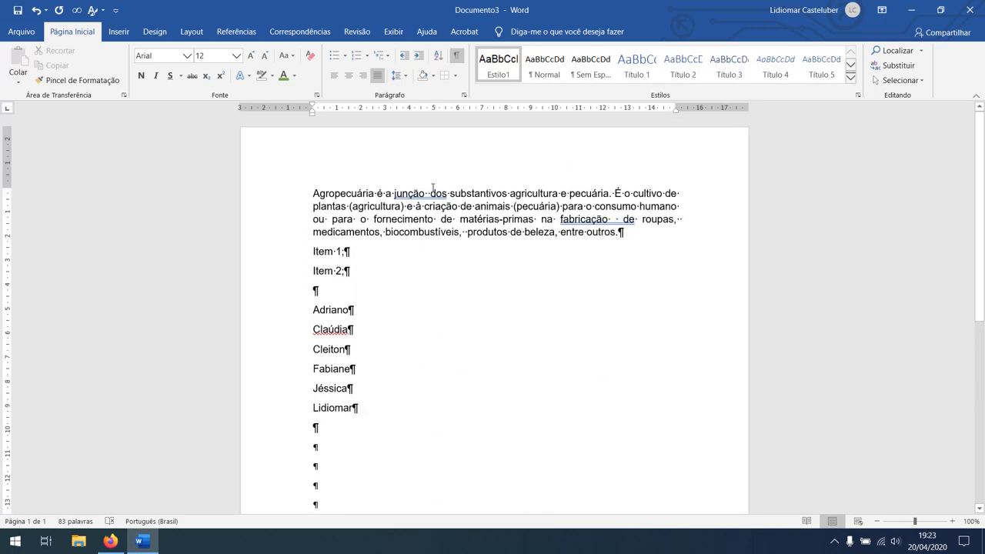
- Check the grammar options for "fabricação de" and "junção dos", and add an extra space before "à" in the first paragraph
right_click(588, 219)
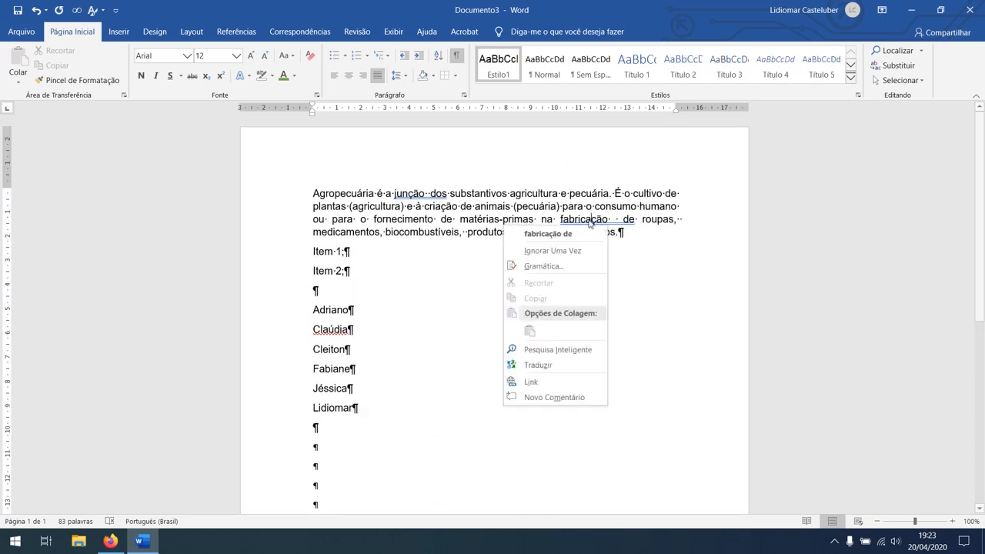
left_click(443, 204)
left_click(429, 194)
right_click(429, 194)
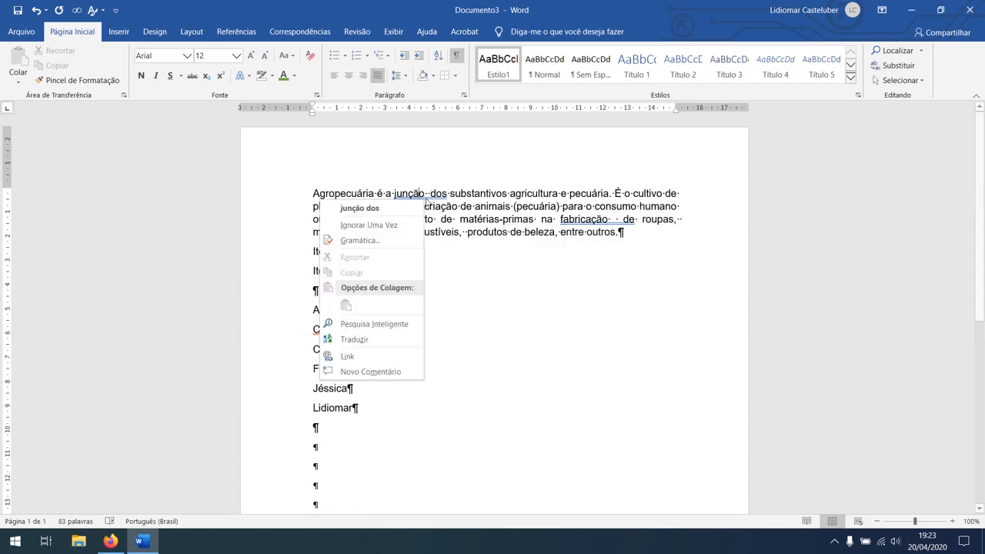
left_click(415, 206)
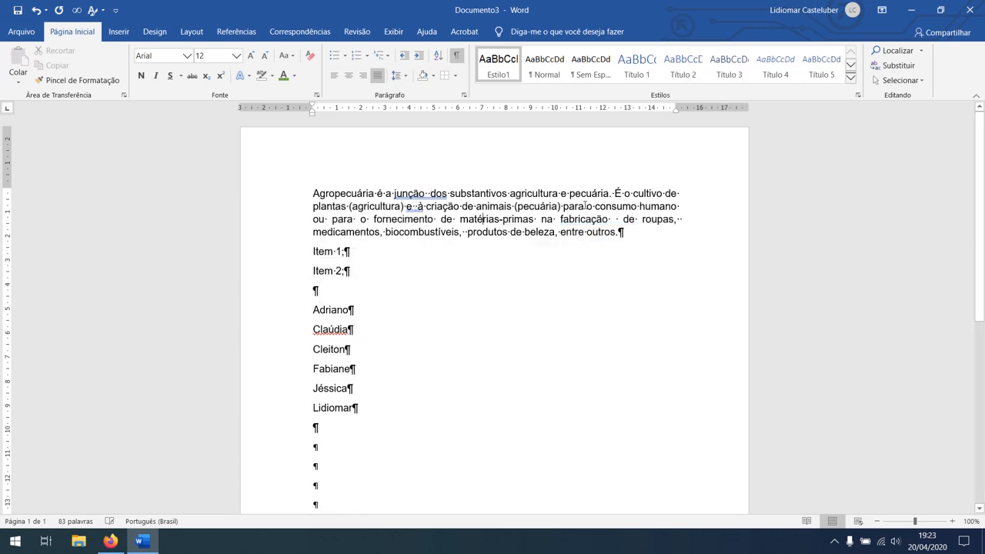
- Replace all double spaces in the document with a single space and close the replace dialog
left_click(897, 65)
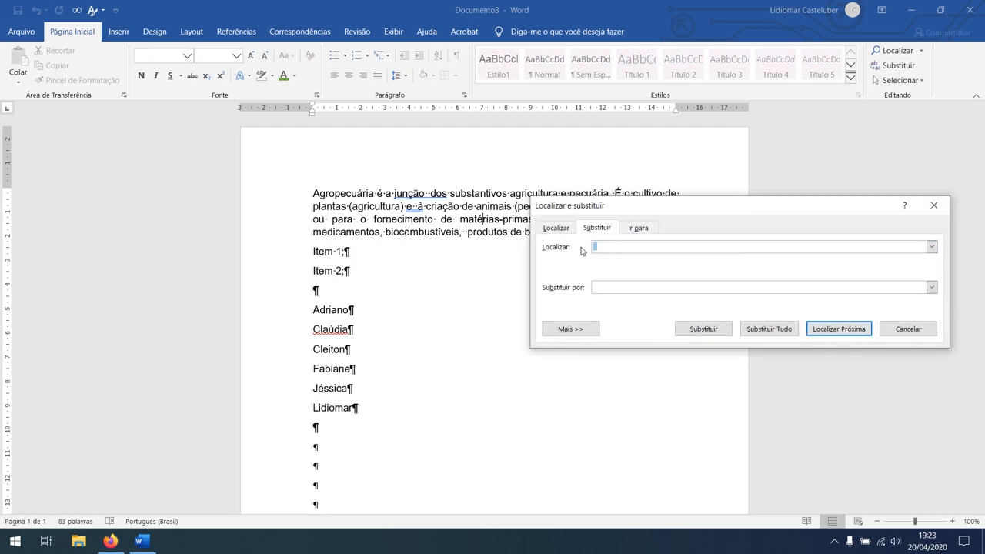
left_click(604, 286)
left_click(603, 246)
left_click(776, 330)
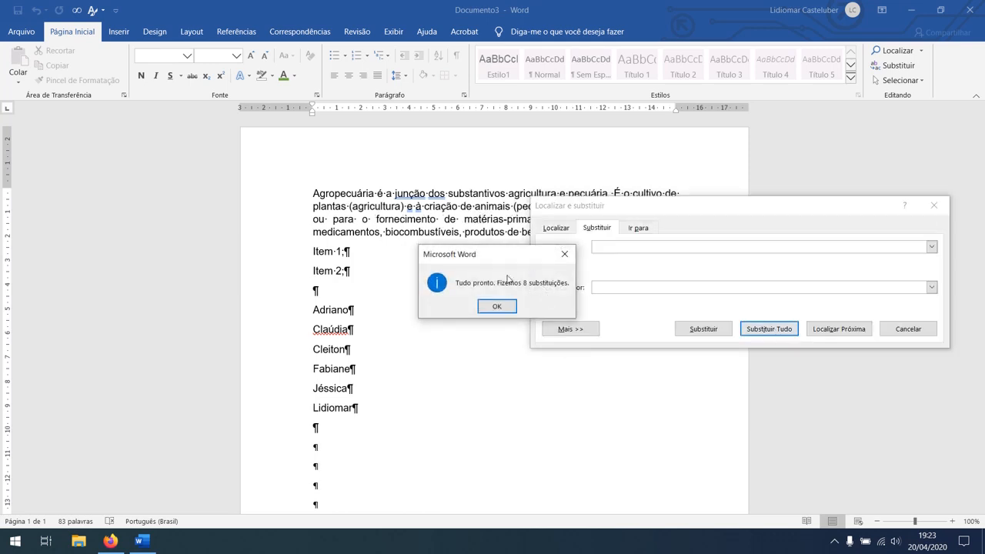
left_click(497, 306)
scroll(501, 310, "down", 2)
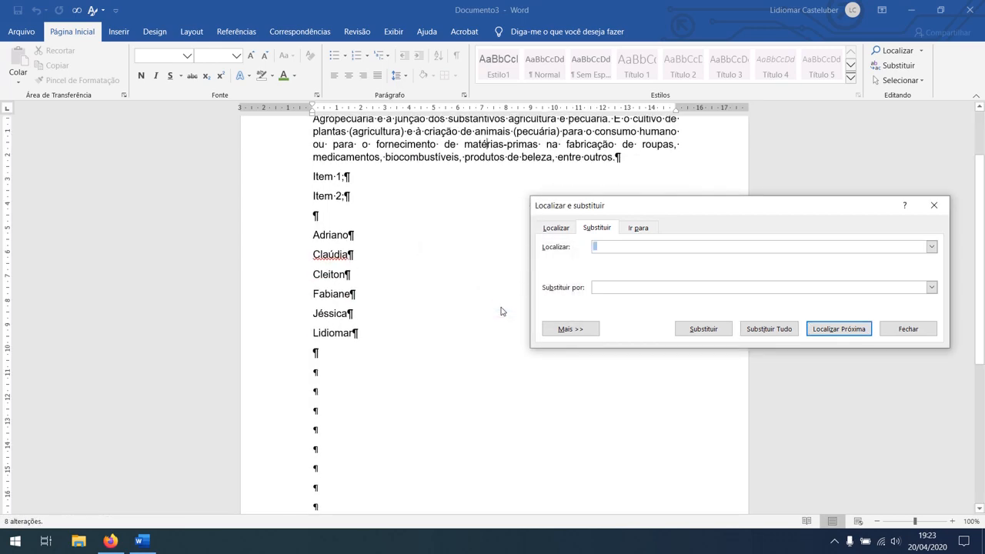
left_click(893, 331)
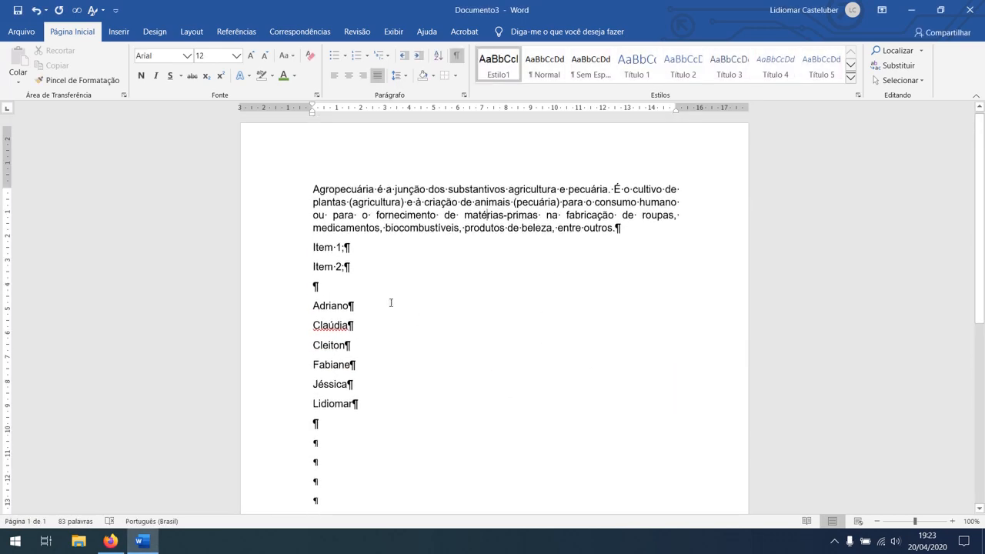
- Repeat the replacement of double spaces with a single space to clear the one left after "produtores" in the last paragraph
scroll(425, 275, "down", 8)
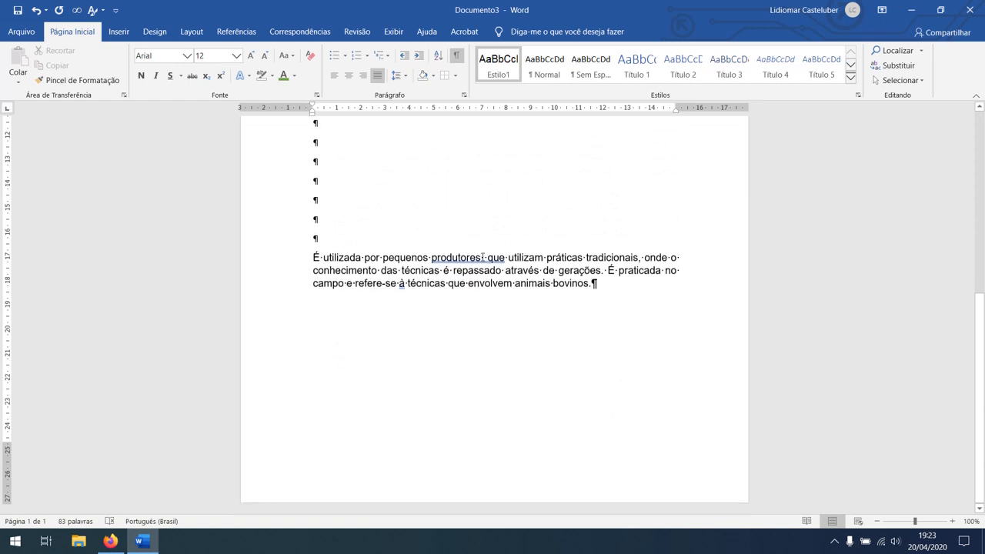
scroll(487, 262, "up", 1)
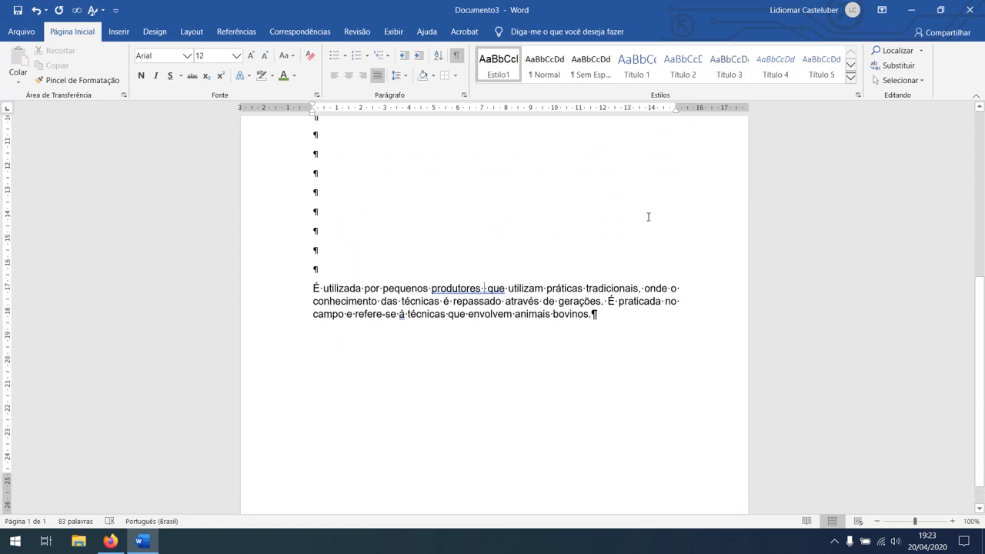
scroll(652, 224, "up", 3)
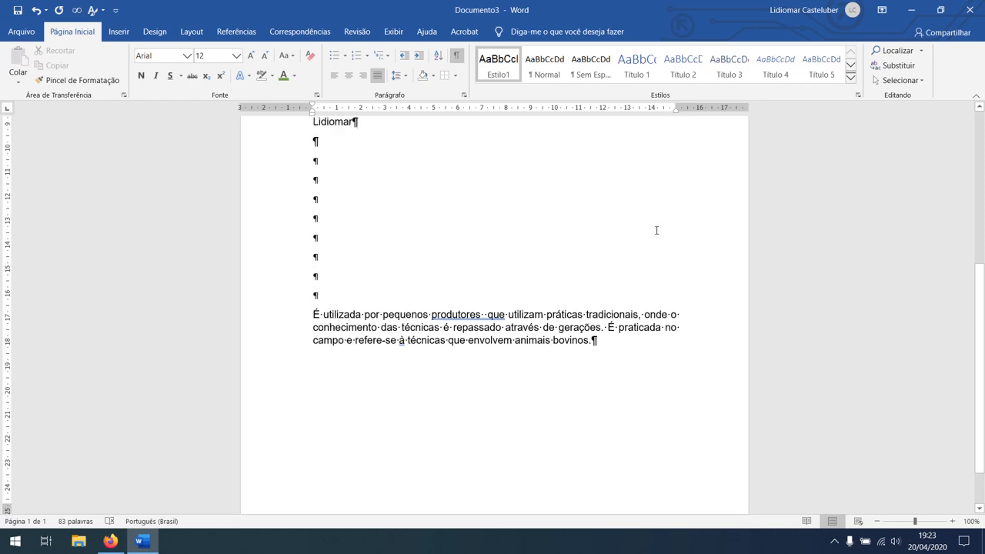
left_click(899, 66)
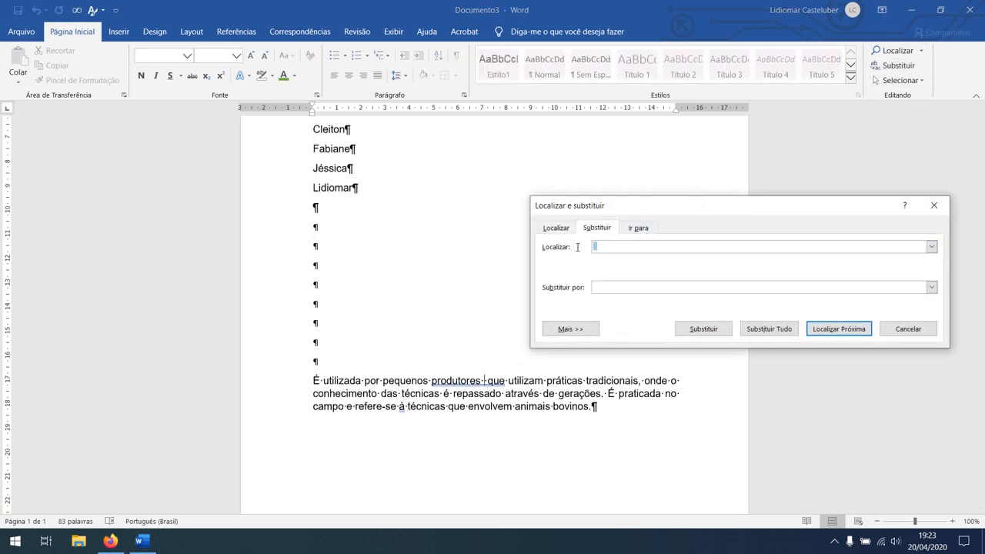
left_click(605, 287)
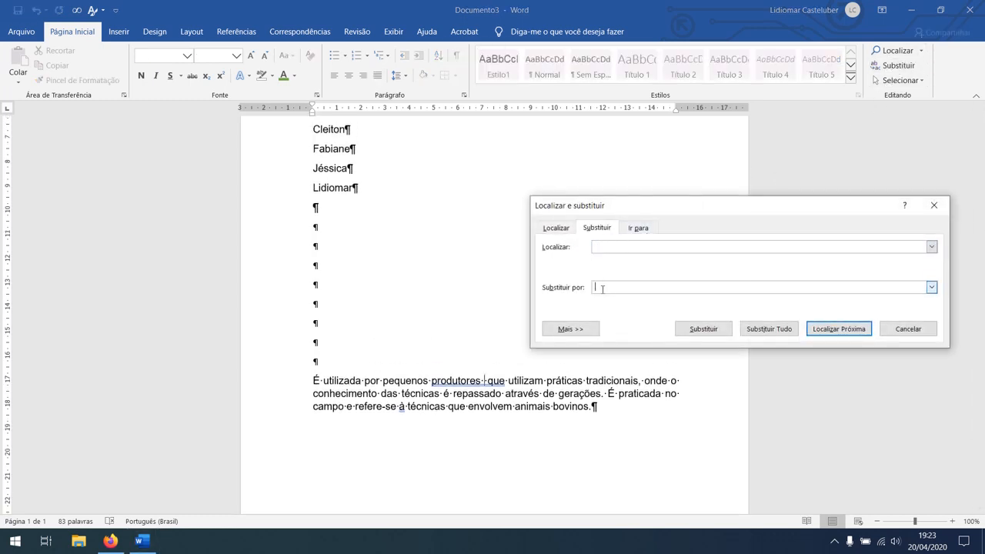
left_click(770, 329)
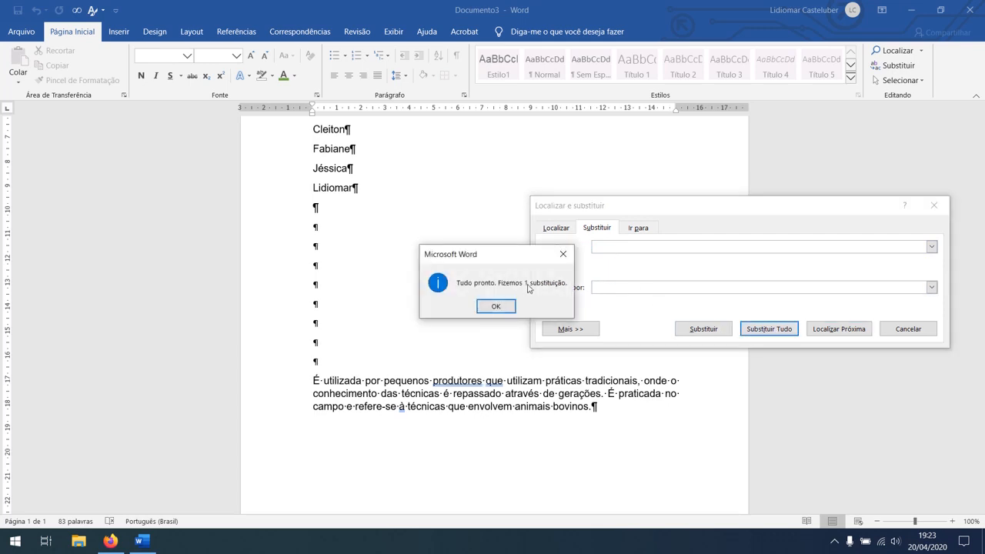
left_click(502, 307)
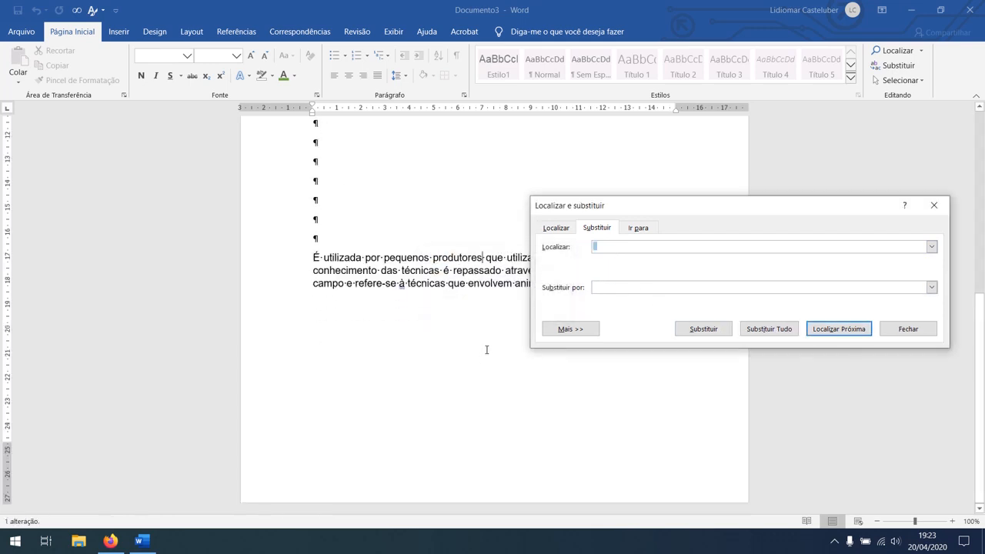
left_click(923, 336)
- Hide the formatting marks in the document
scroll(541, 290, "up", 4)
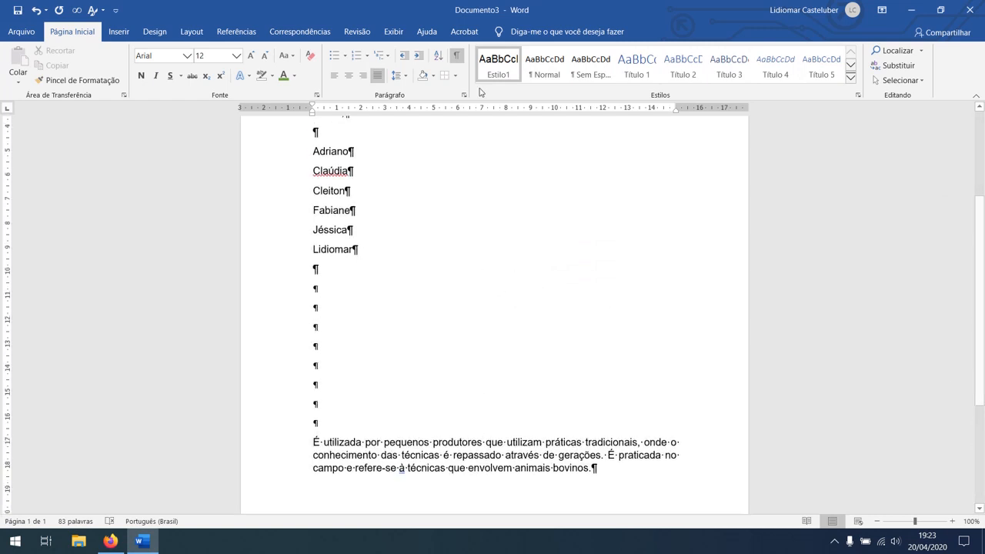
left_click(456, 55)
scroll(549, 213, "up", 5)
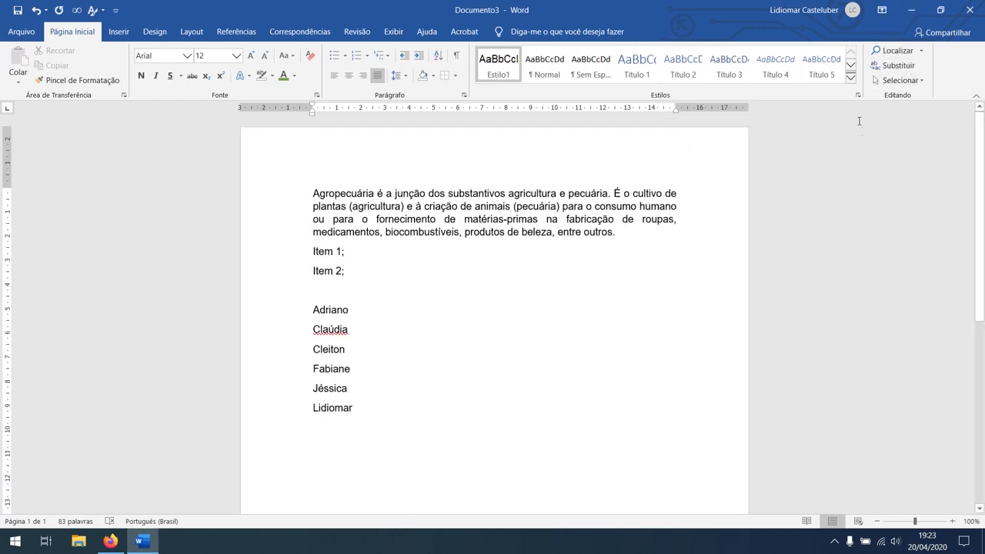
- Select the entire document, look over the extent of the selection, and deselect it
left_click(918, 82)
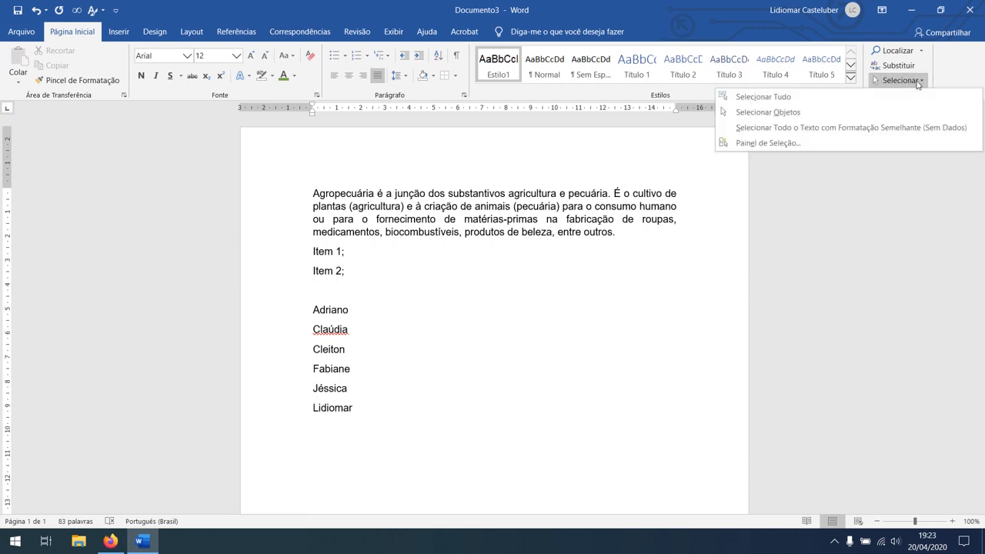
left_click(812, 102)
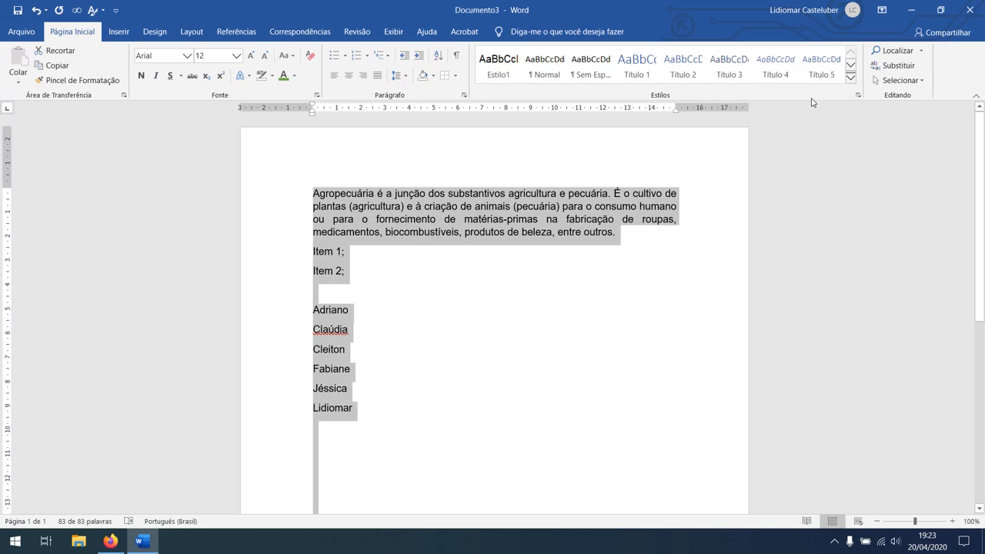
left_click(899, 80)
left_click(773, 120)
scroll(515, 261, "down", 5)
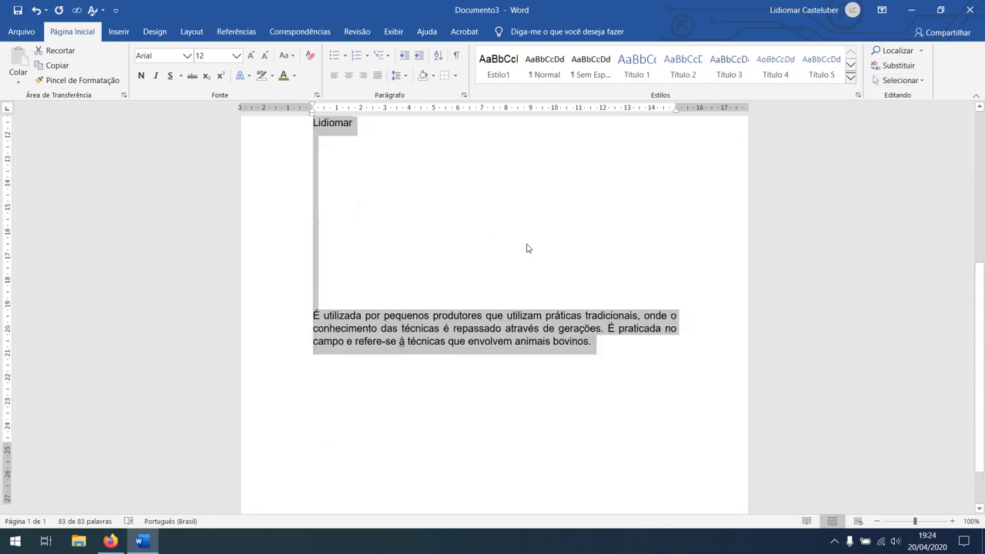
scroll(528, 249, "up", 5)
left_click(605, 277)
- Select the text manually from the last paragraph up to the first, deselect it, and select the entire document at once
left_click(416, 436)
scroll(467, 400, "down", 5)
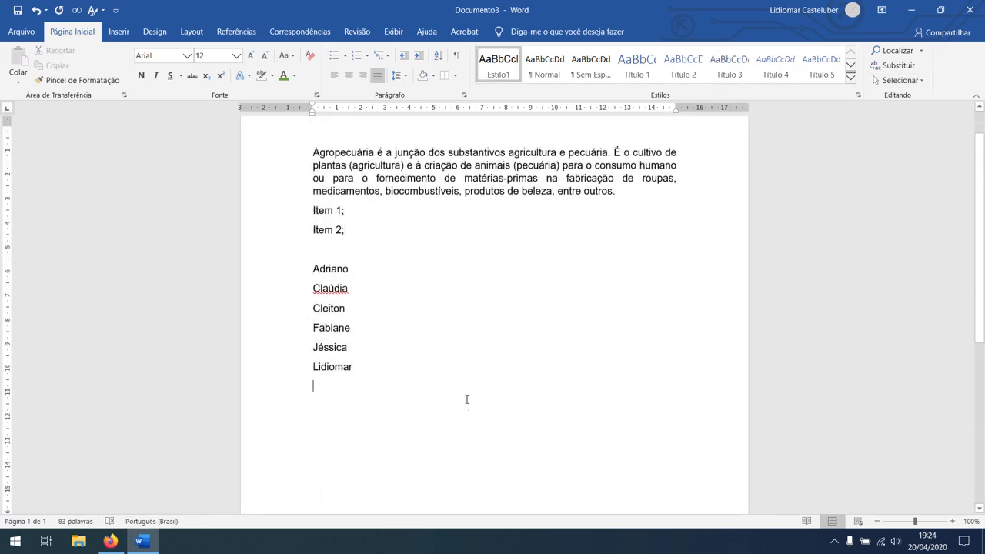
left_click_drag(594, 383, 391, 117)
left_click(483, 279)
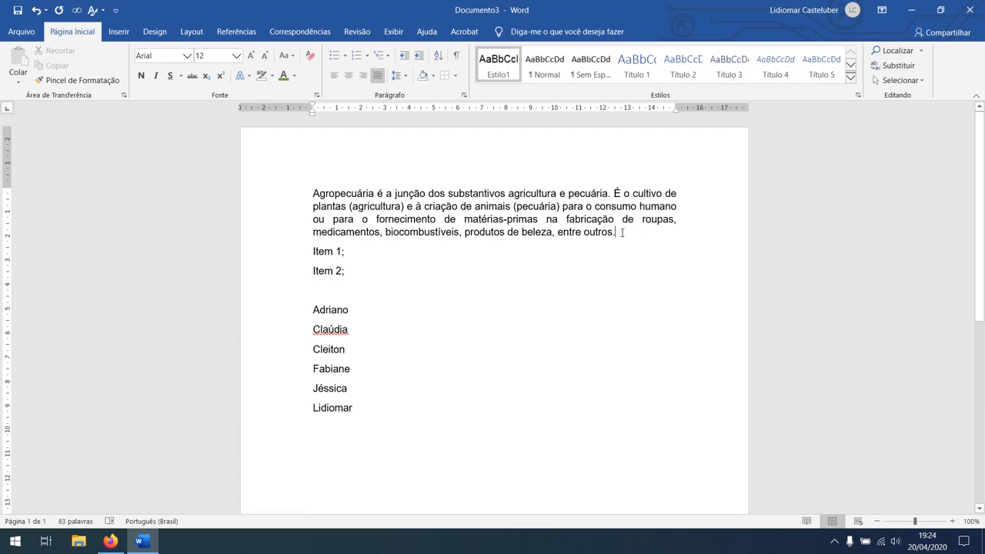
key("ctrl+t")
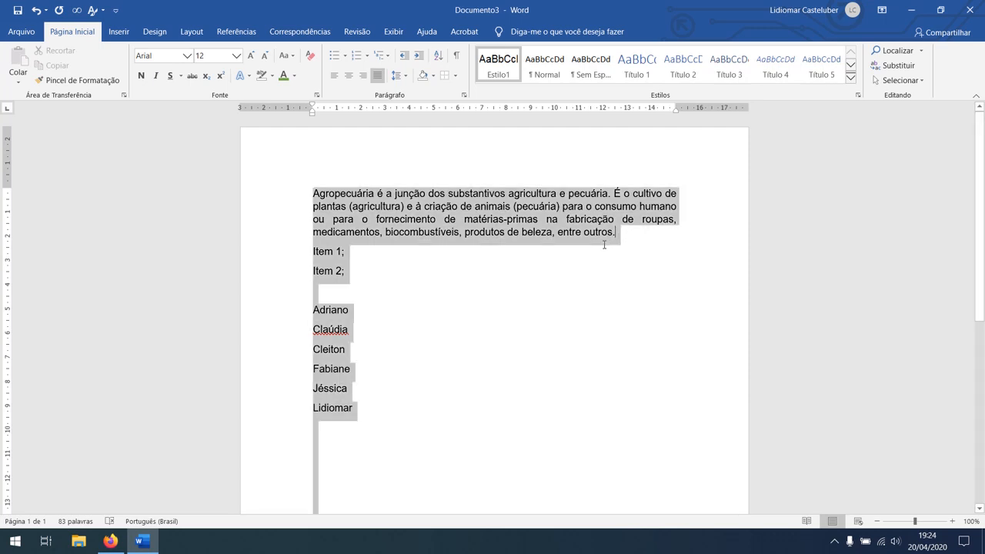
- Clear the text selection and turn on the Select Objects mode
left_click(899, 80)
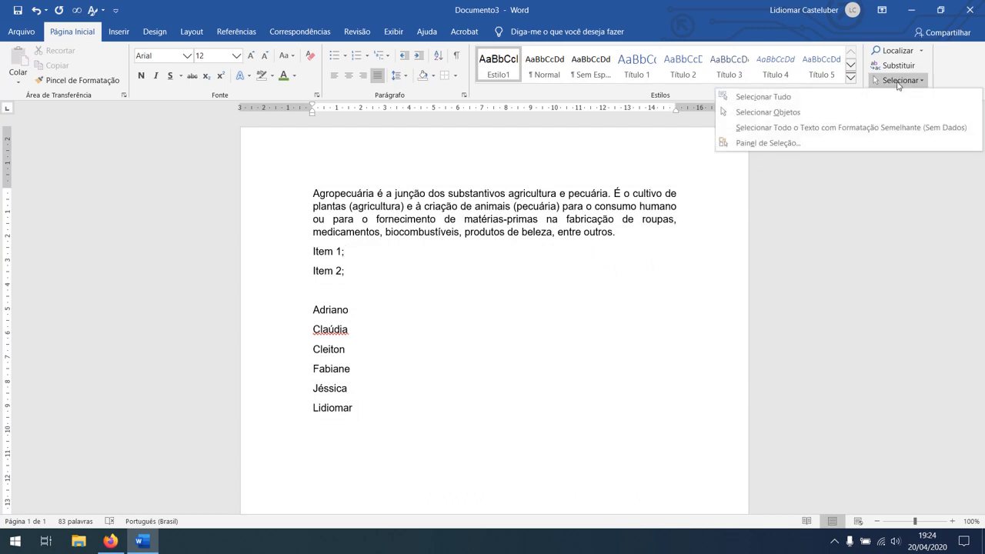
left_click(862, 95)
left_click(585, 248)
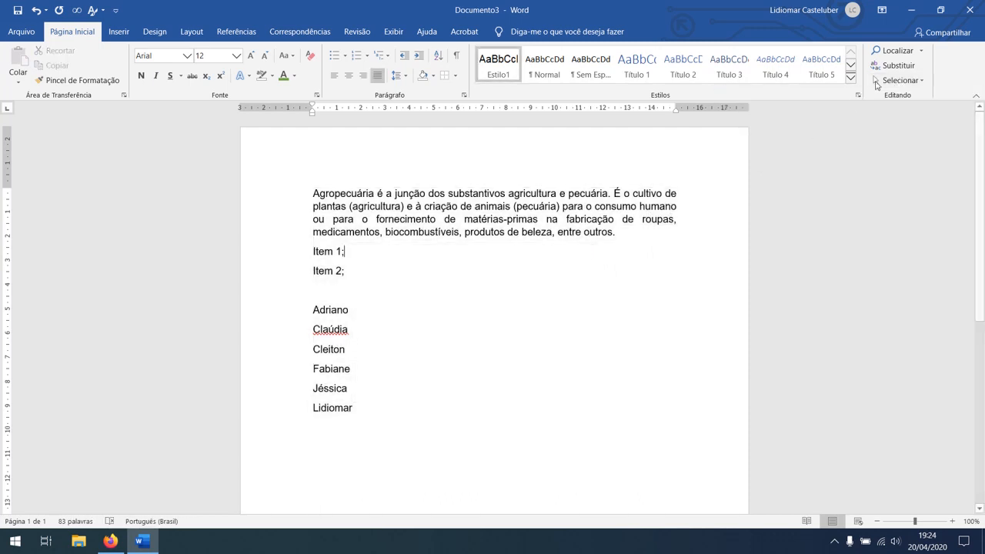
left_click(899, 80)
left_click(770, 112)
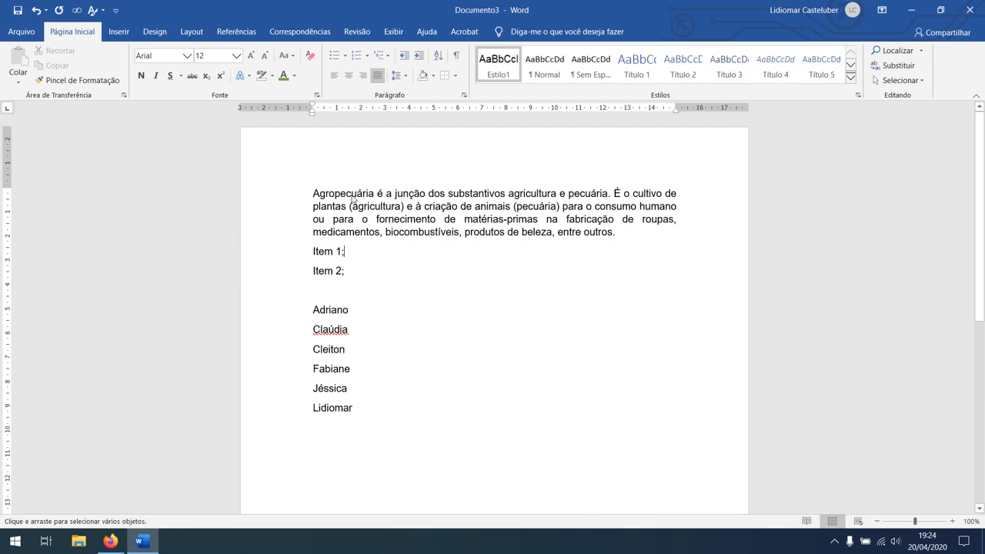
- Try to select the document's text by drawing selection rectangles over it in Select Objects mode
left_click_drag(351, 195, 659, 411)
left_click_drag(428, 264, 304, 463)
left_click_drag(297, 248, 455, 452)
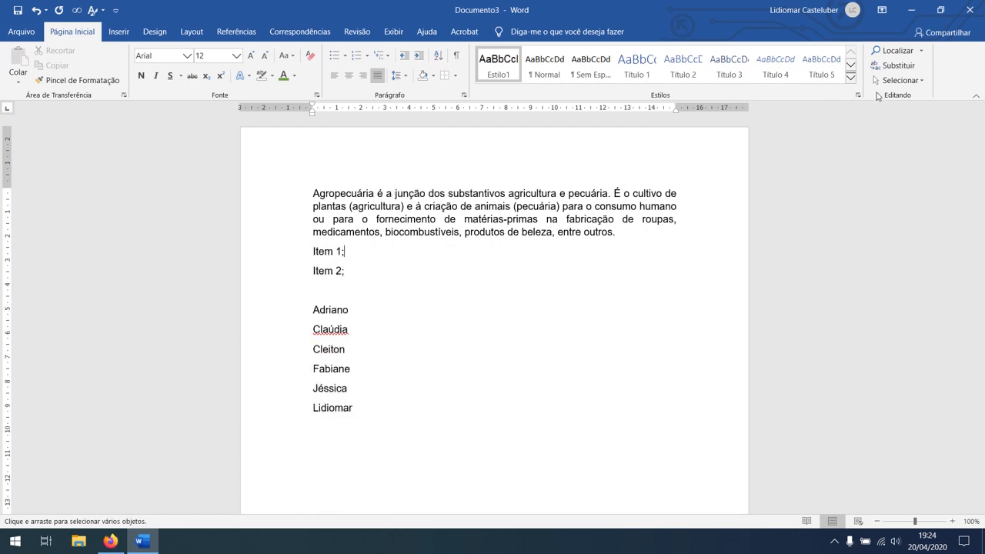
- Open the Selection pane to examine its options for showing and hiding objects, and close it
left_click(899, 80)
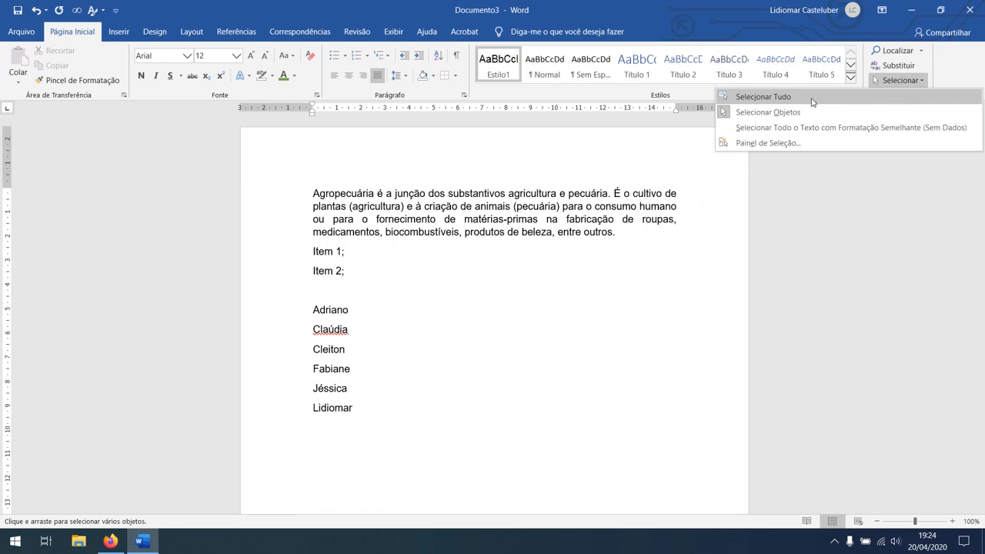
left_click(772, 143)
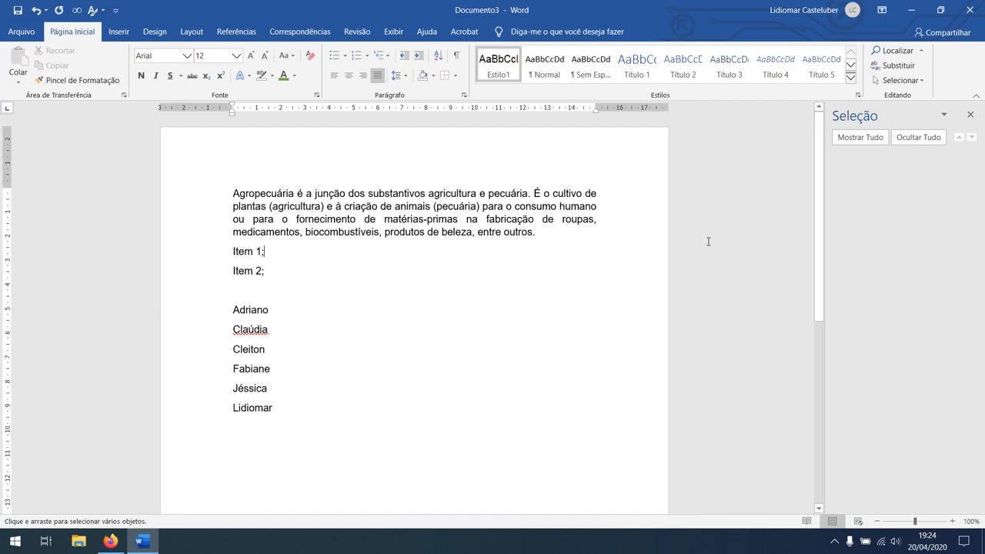
left_click(970, 115)
left_click(894, 82)
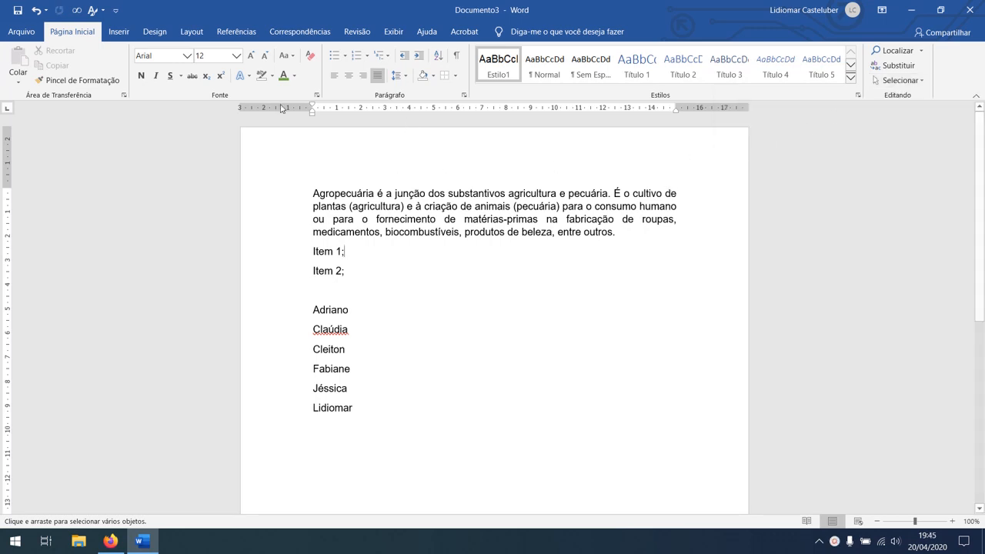
- Insert the built-in Animação cover page and review it along with the text page that follows
left_click(119, 32)
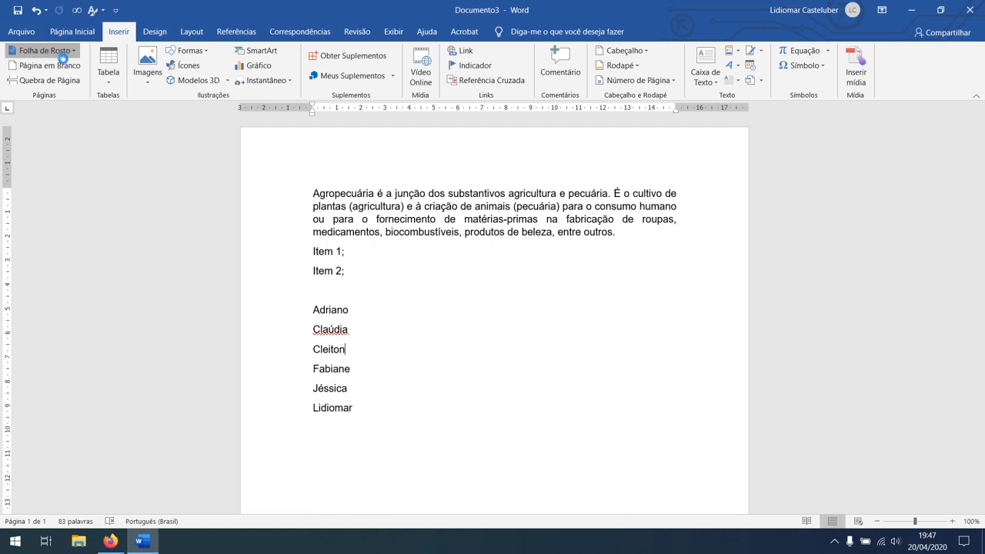
left_click(67, 51)
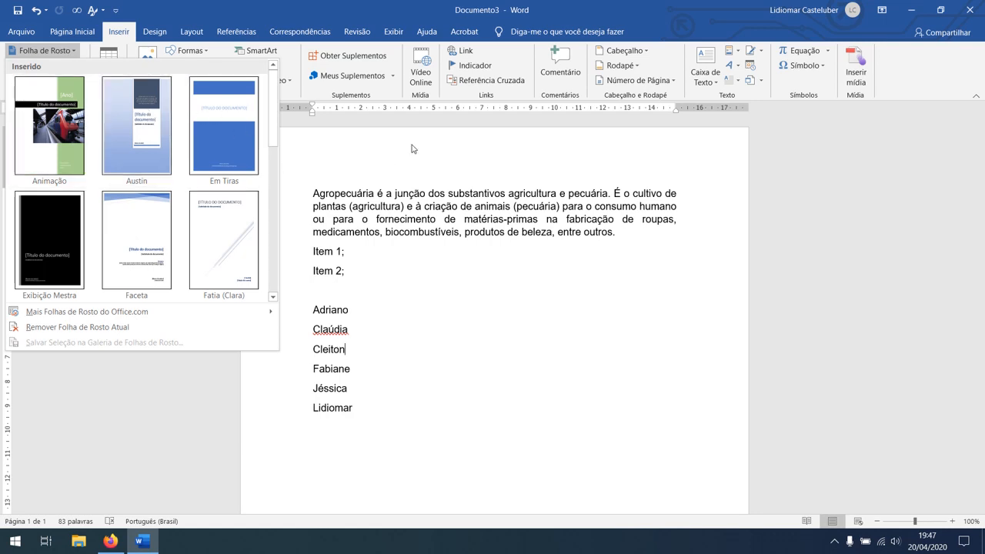
left_click(346, 221)
left_click(303, 187)
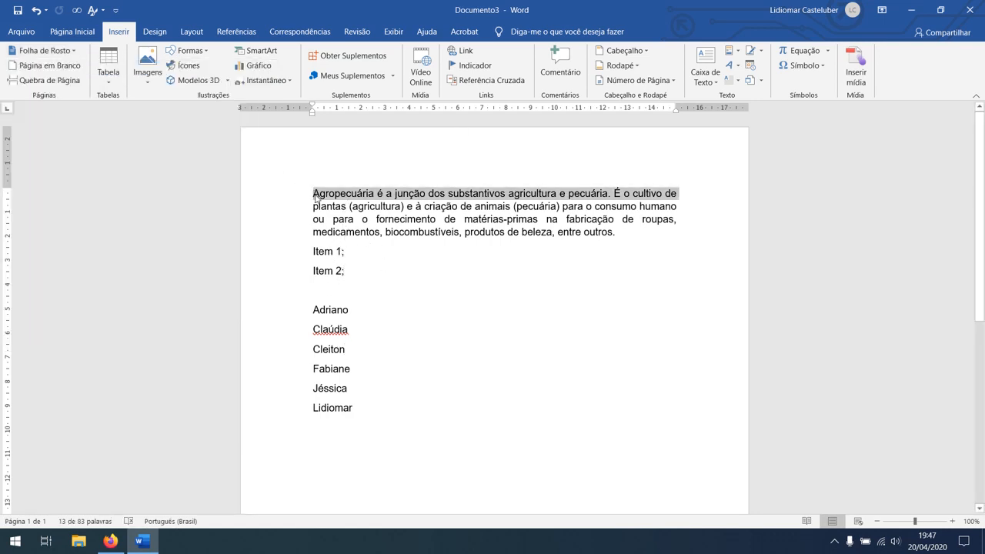
left_click(315, 198)
left_click(40, 51)
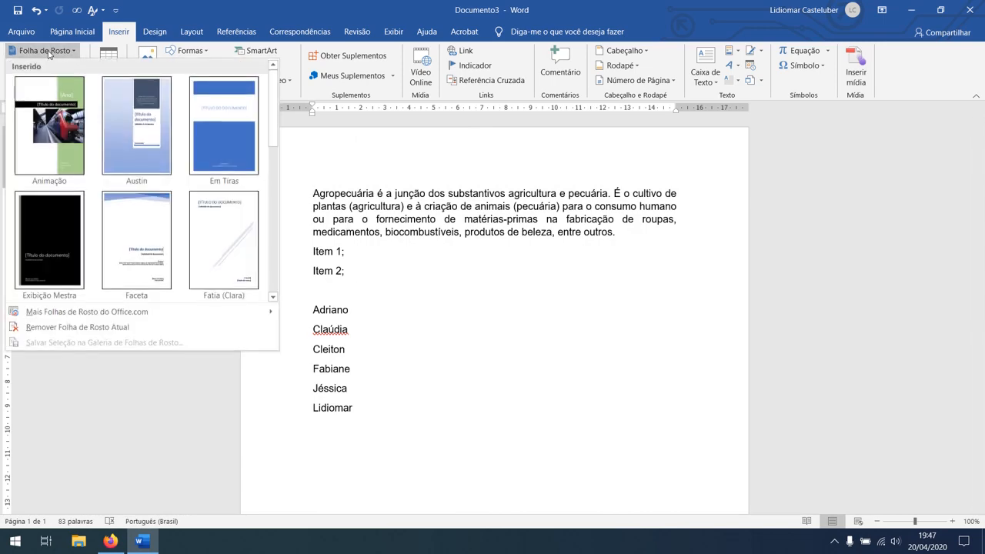
key("Escape")
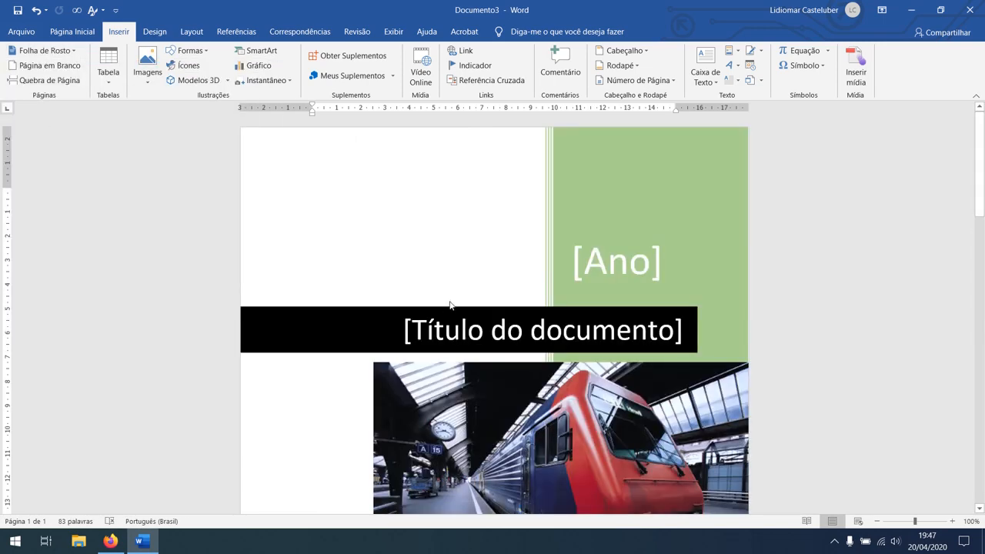
scroll(451, 303, "down", 1)
scroll(462, 260, "down", 3)
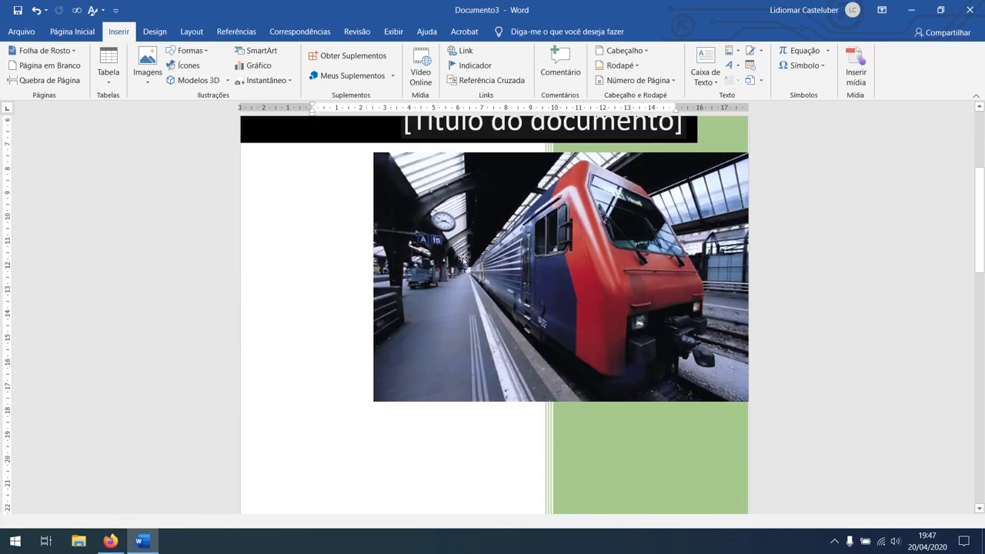
scroll(462, 259, "down", 10)
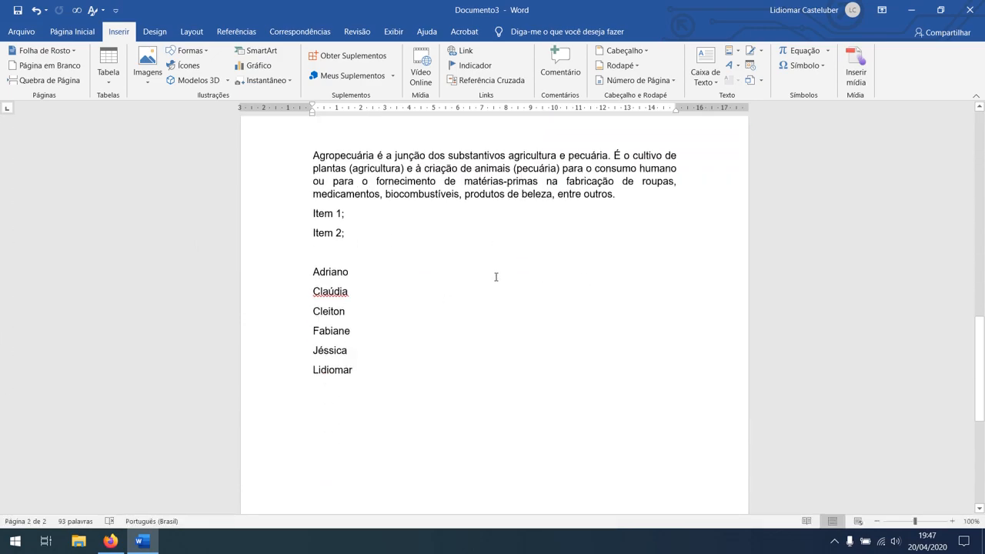
scroll(496, 277, "up", 10)
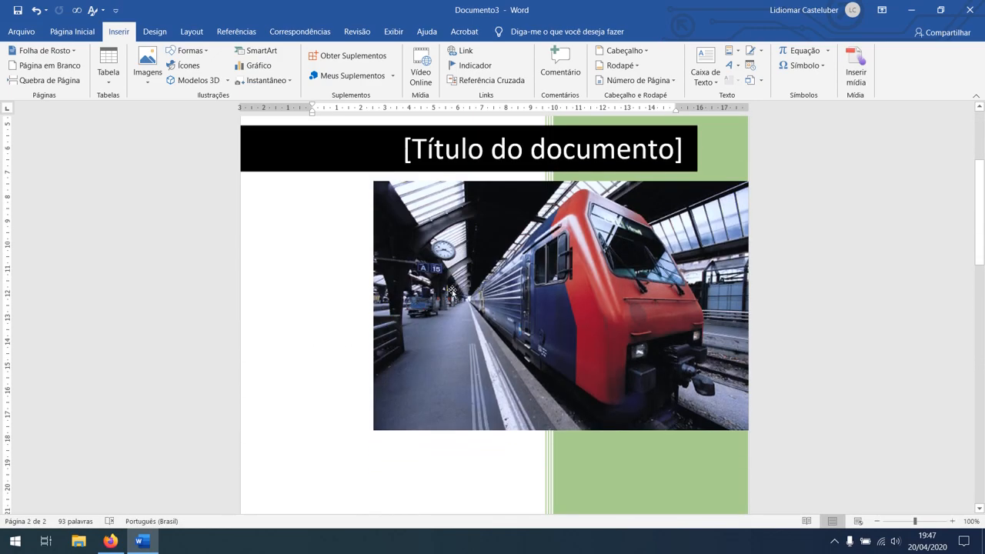
scroll(451, 291, "down", 10)
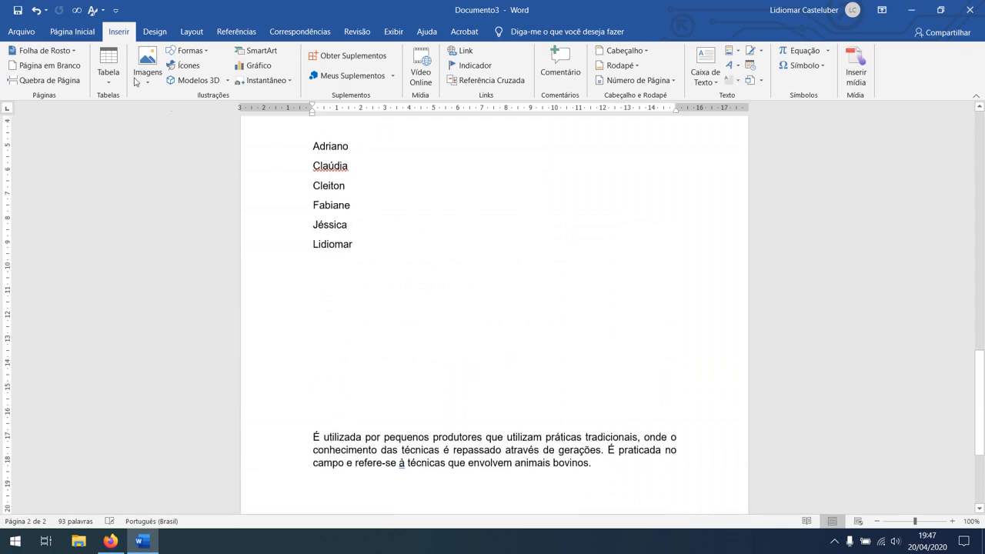
- Change the cover page to the Austin design and look over both pages of the document
left_click(44, 50)
left_click(128, 117)
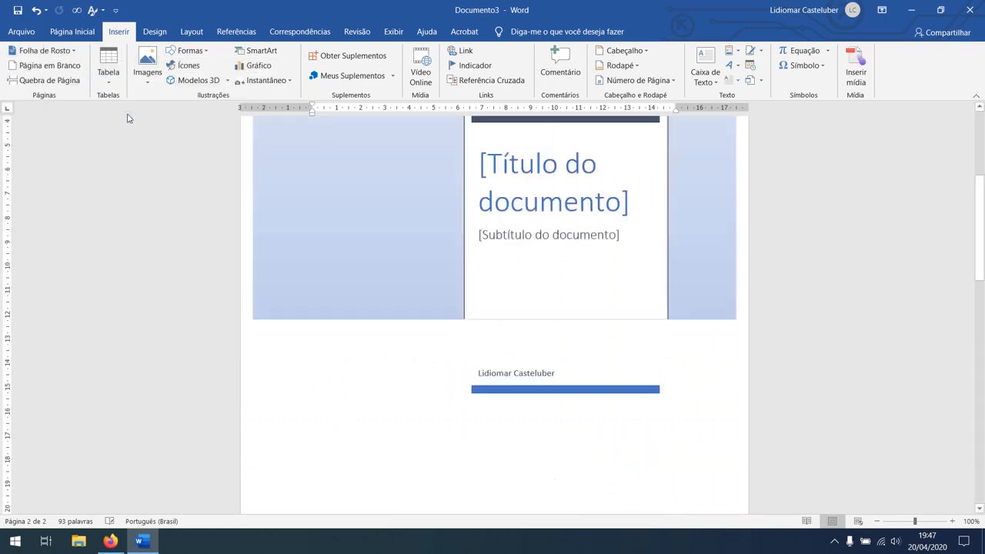
scroll(415, 242, "down", 10)
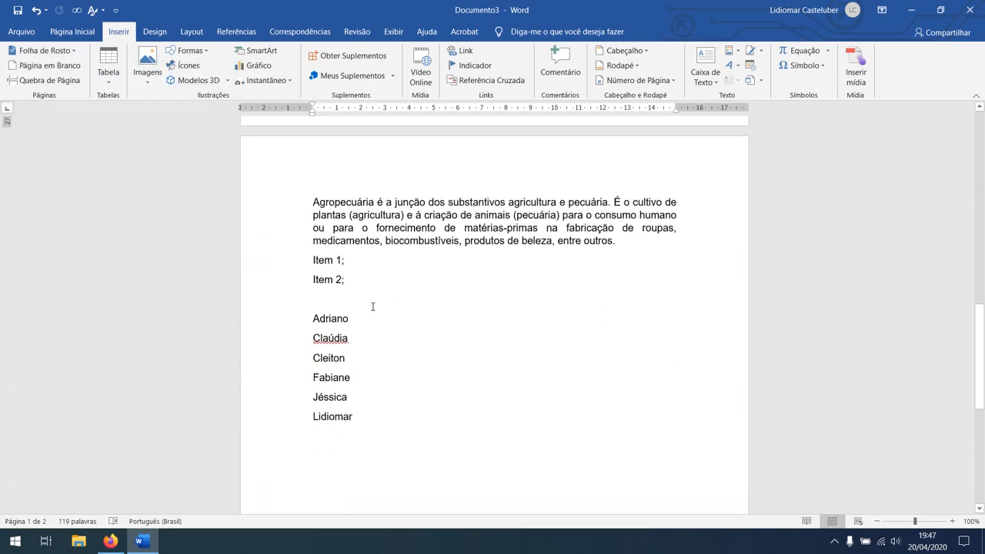
scroll(399, 438, "down", 4)
scroll(424, 303, "up", 12)
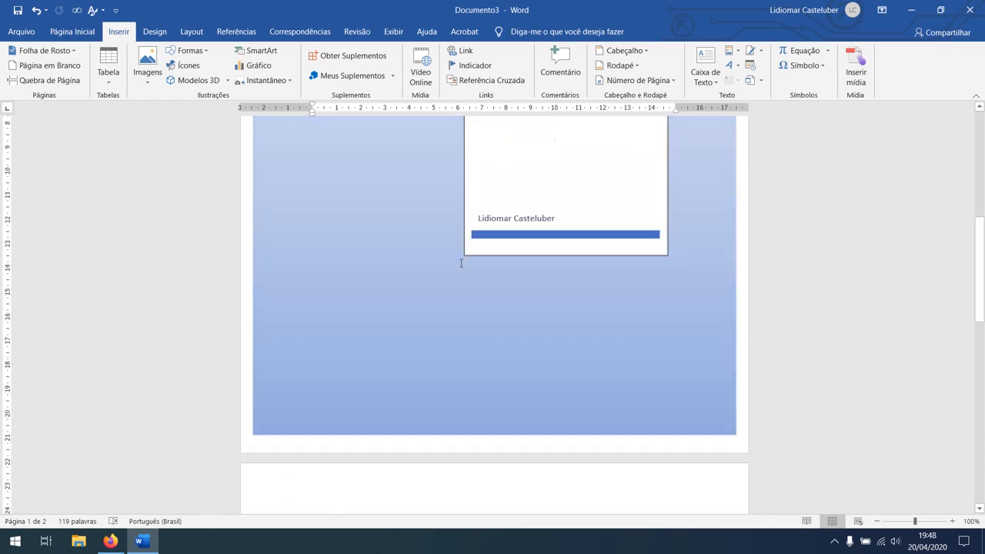
scroll(497, 200, "up", 2)
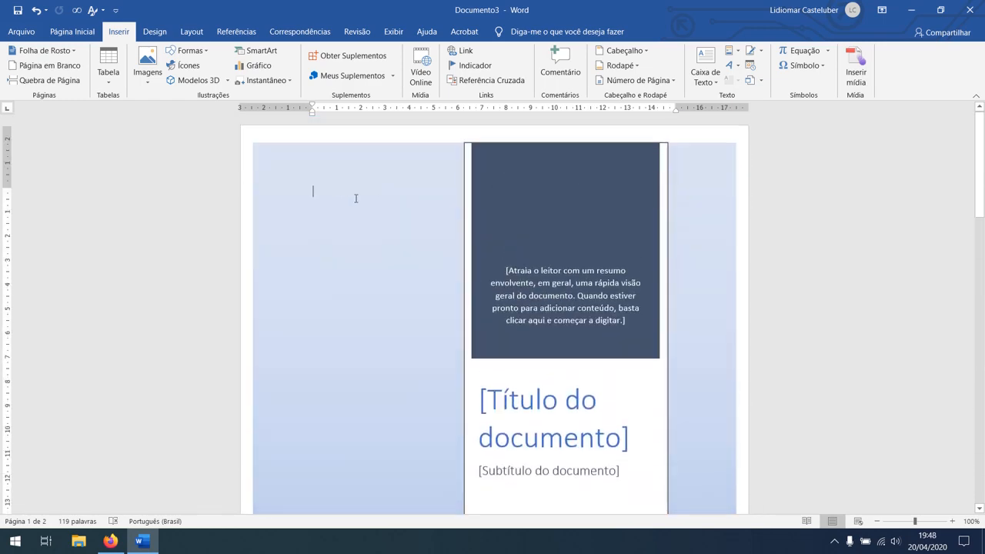
- Change the cover page to the Faceta design and review its title, subtitle, abstract and author fields
left_click(42, 50)
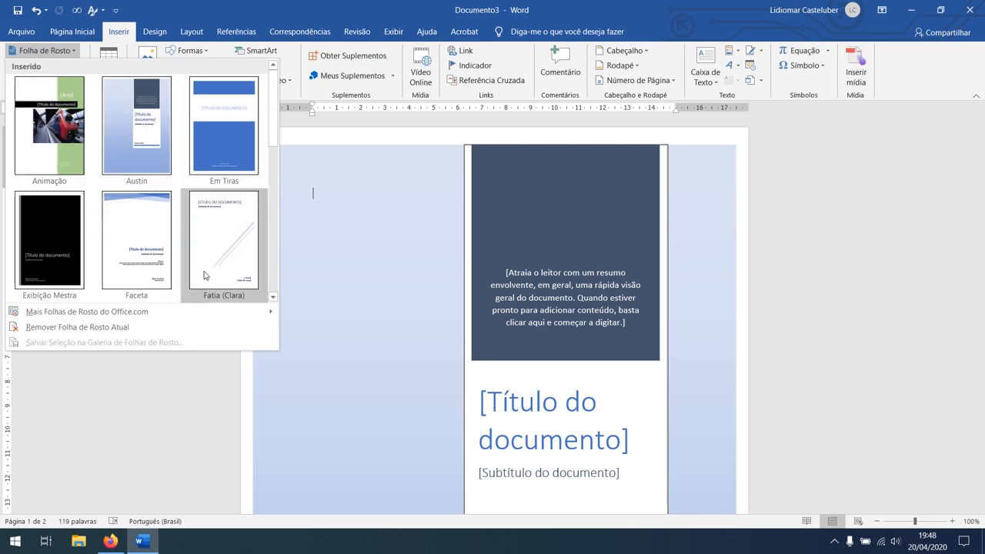
left_click(159, 254)
scroll(550, 234, "down", 7)
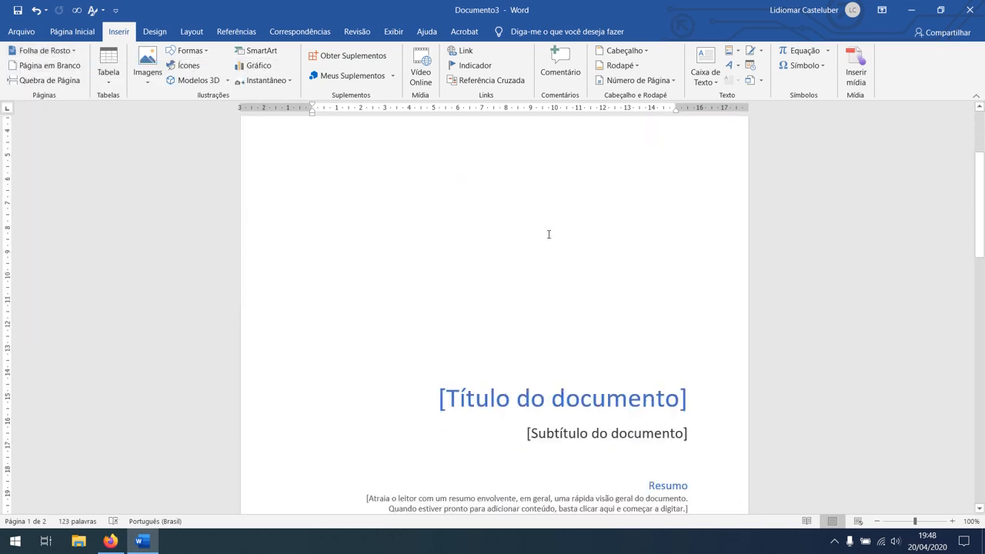
scroll(548, 232, "up", 4)
scroll(547, 233, "up", 4)
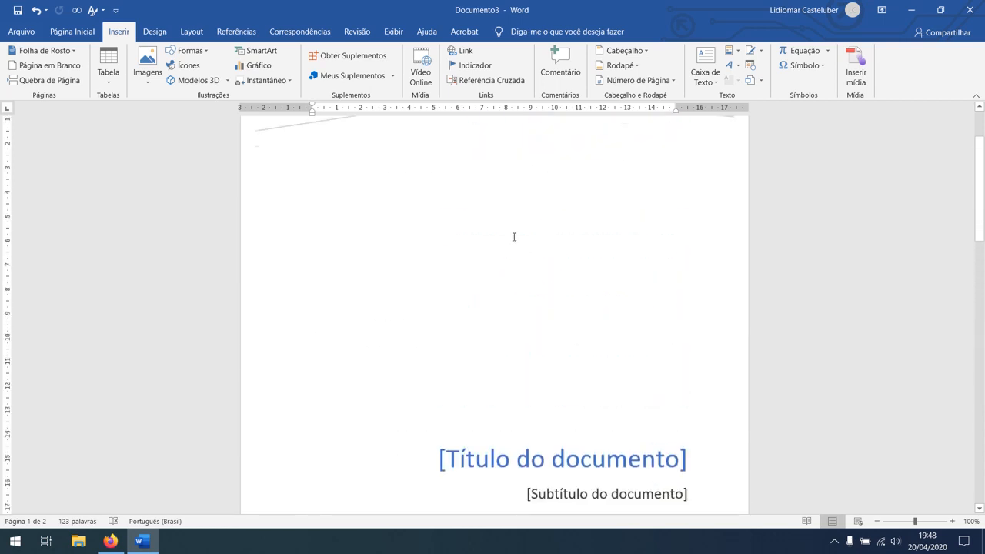
scroll(515, 288, "down", 3)
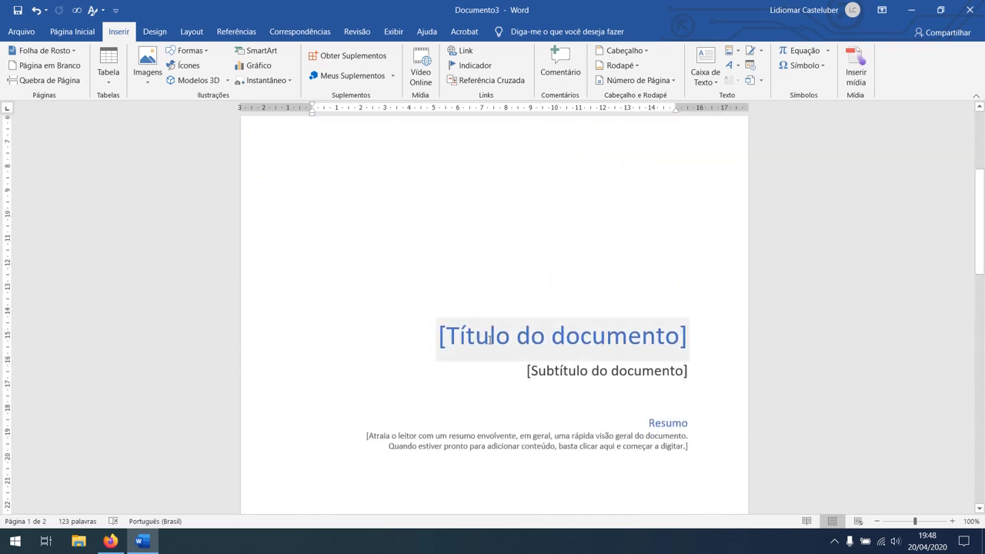
scroll(530, 336, "down", 3)
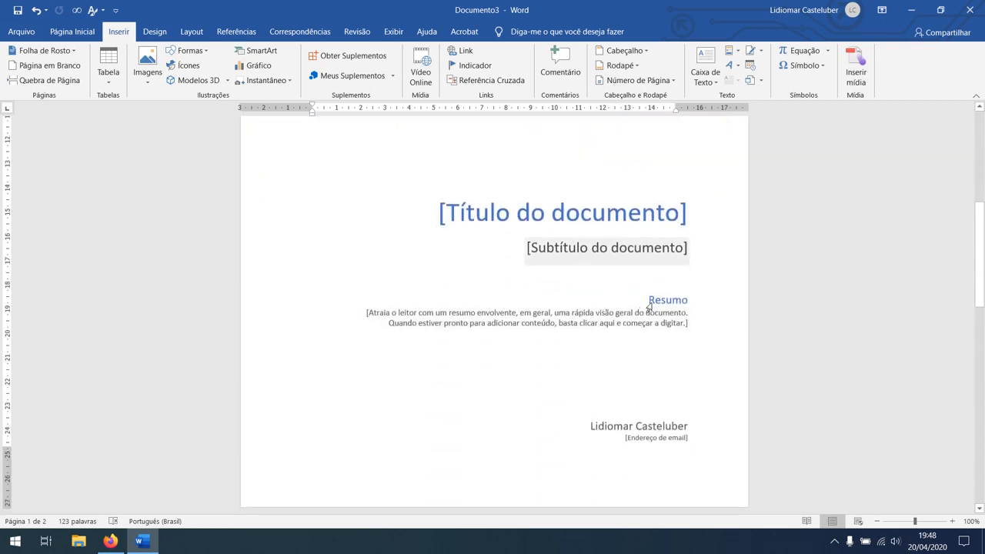
scroll(599, 322, "down", 3)
- Look through the other built-in cover page designs and close the gallery without choosing one
left_click(42, 50)
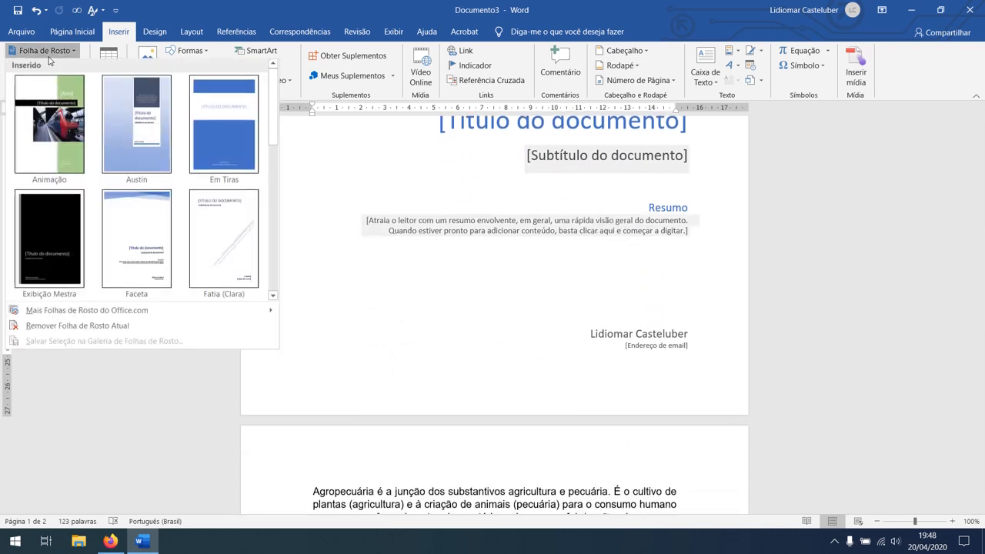
scroll(273, 178, "down", 1)
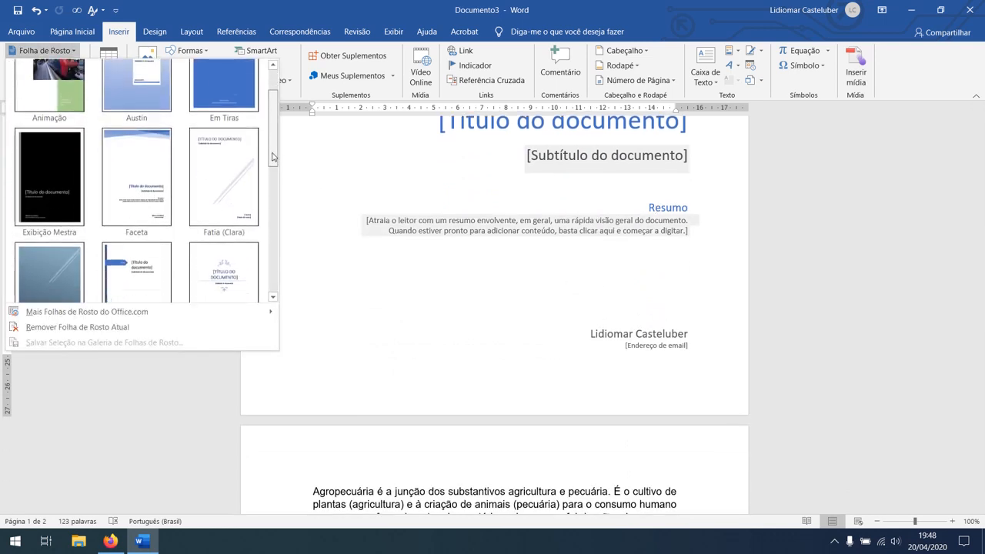
scroll(271, 198, "down", 3)
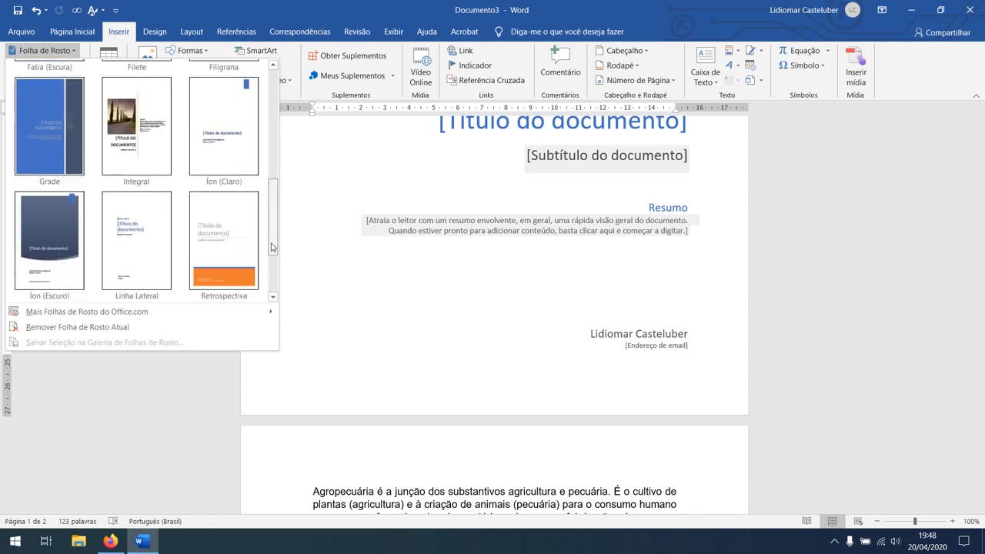
scroll(271, 293, "up", 5)
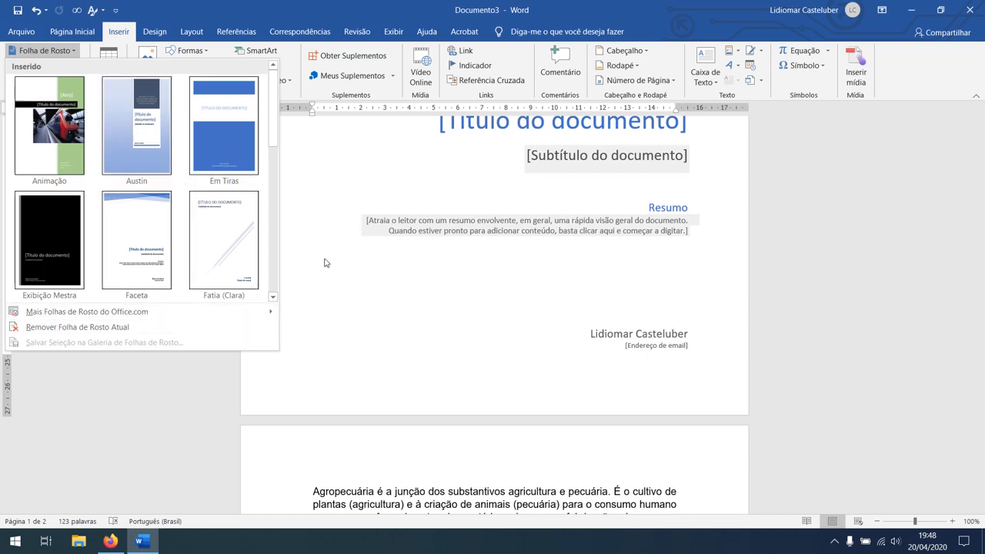
left_click(343, 165)
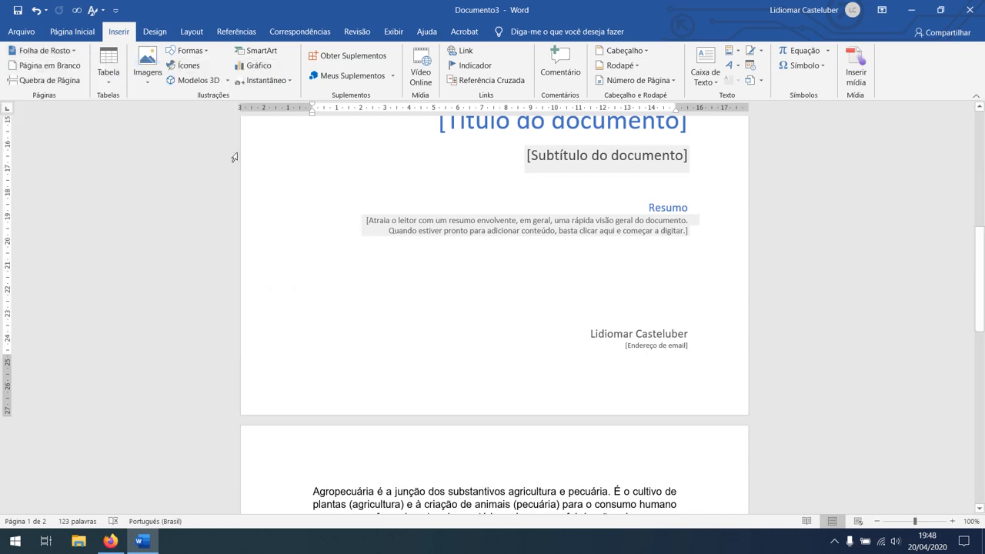
- Review the document from the cover page down to the last paragraph and return to the list of names
scroll(572, 235, "up", 10)
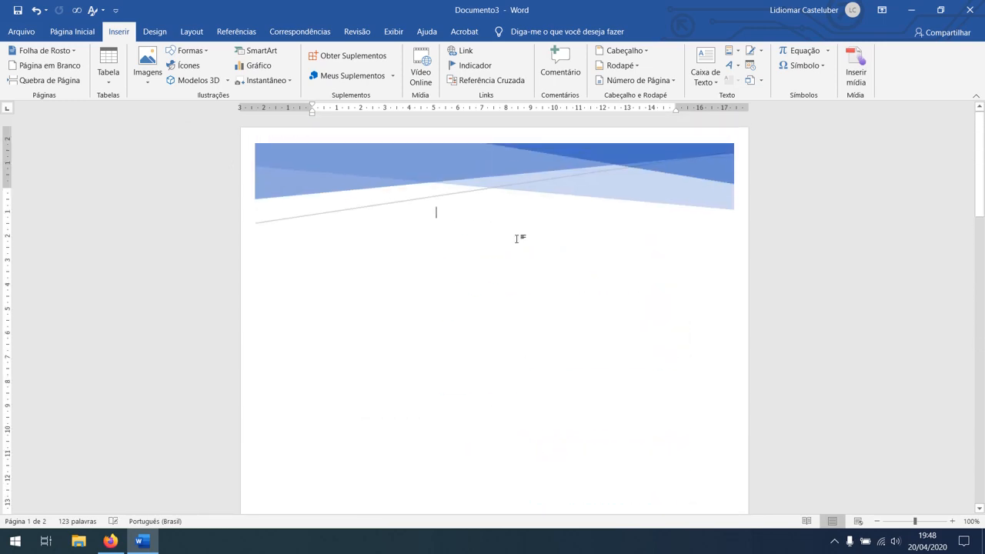
scroll(376, 227, "down", 15)
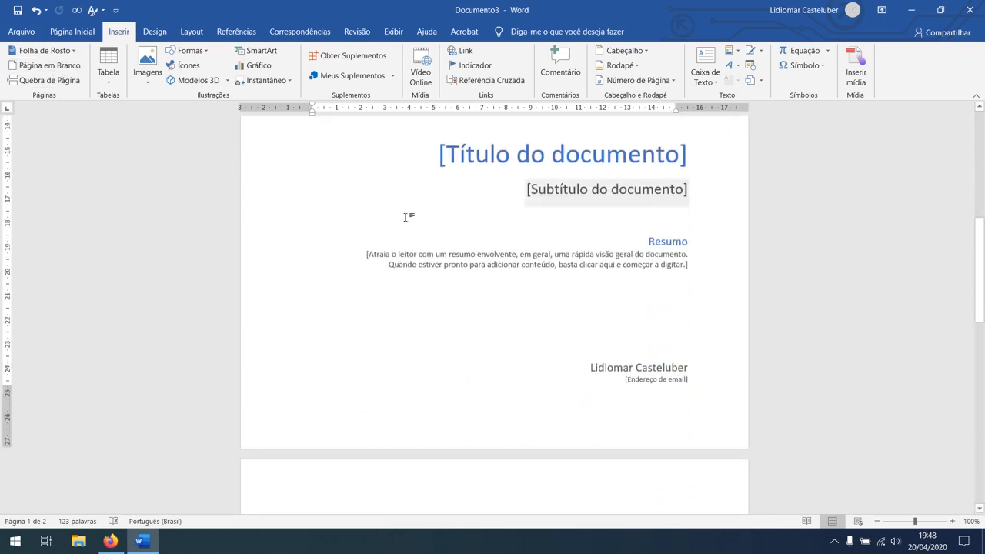
scroll(411, 216, "down", 1)
left_click(392, 268)
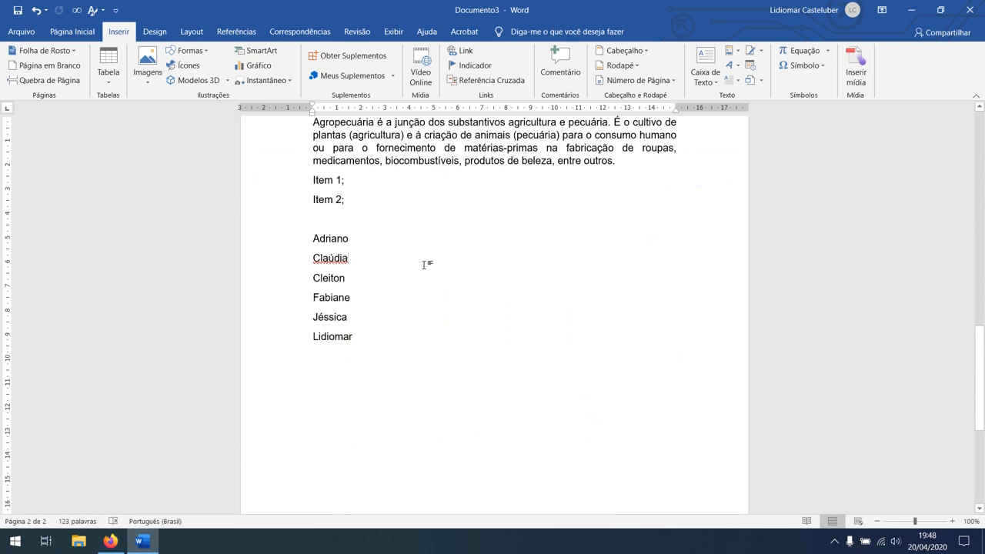
scroll(401, 267, "down", 7)
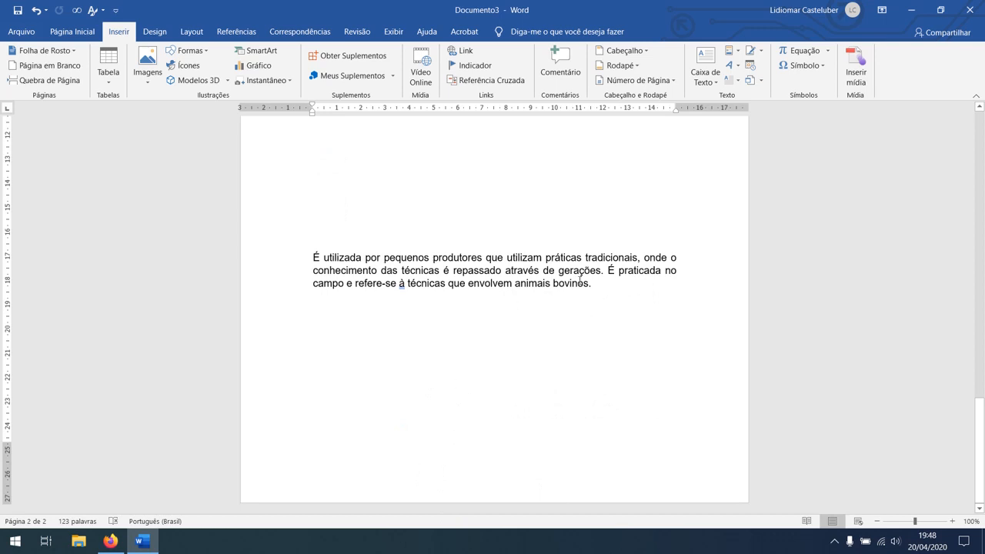
scroll(423, 230, "up", 8)
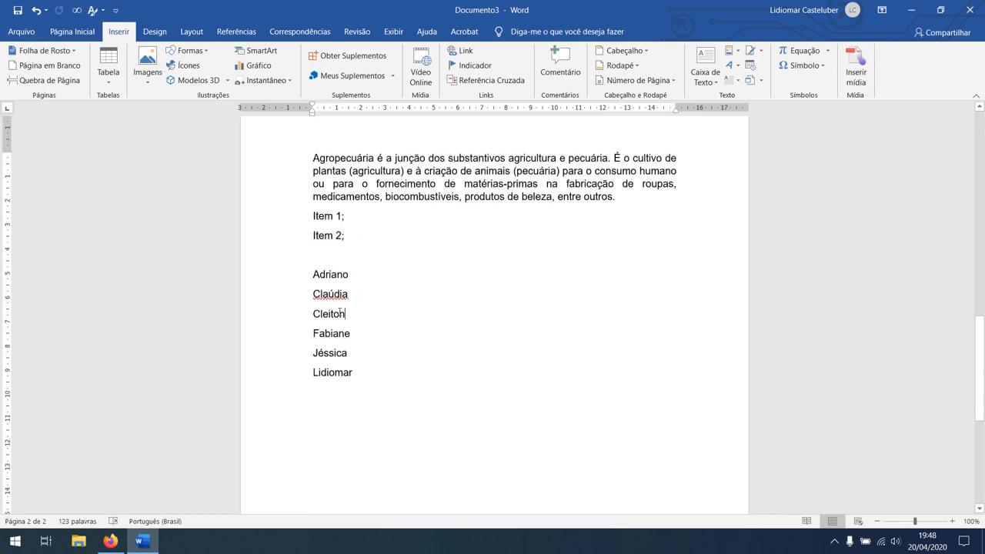
- Enter "ssssss" after the third name in the list and insert a blank page at that point
left_click_drag(340, 312, 348, 314)
left_click(361, 317)
scroll(382, 334, "up", 3, "ctrl")
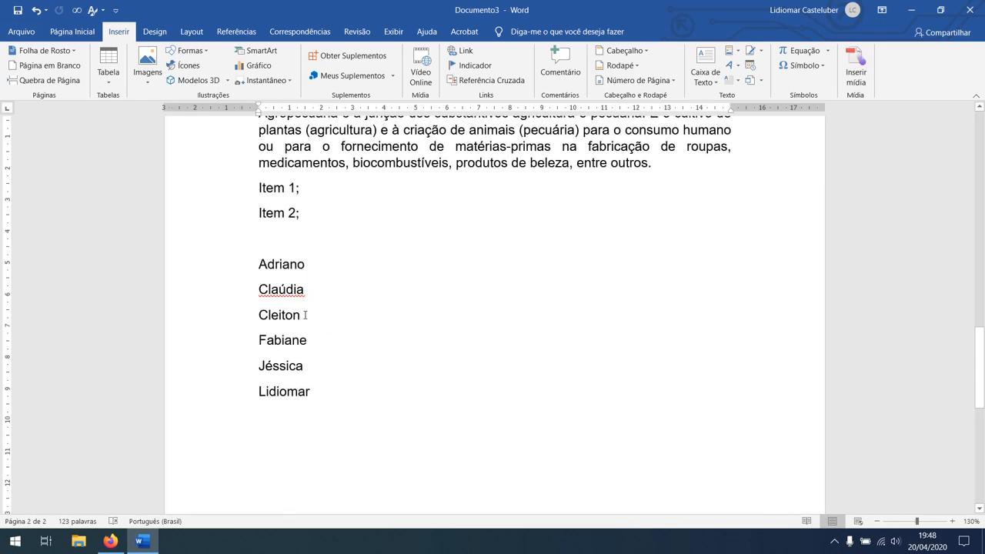
scroll(311, 317, "up", 1, "ctrl")
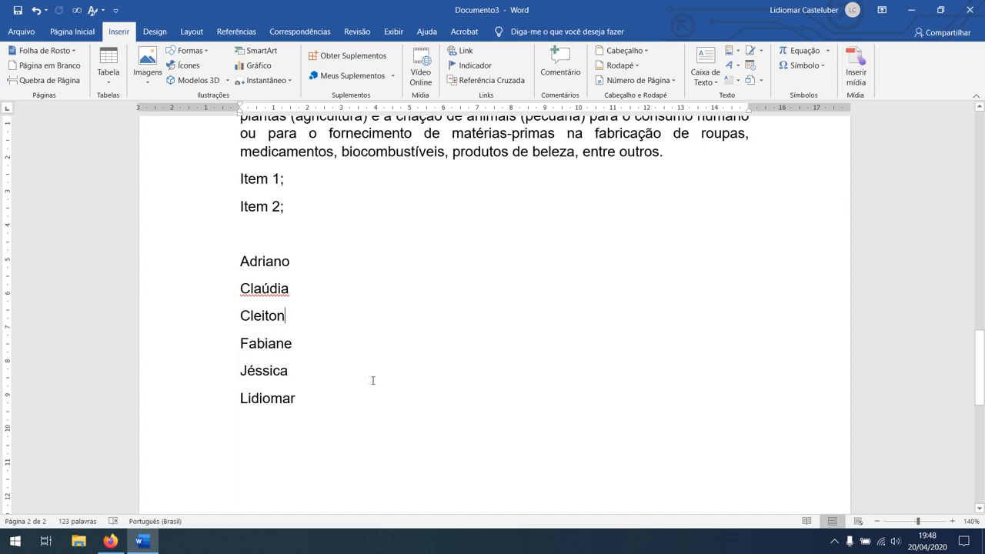
type("ssssss")
left_click(46, 66)
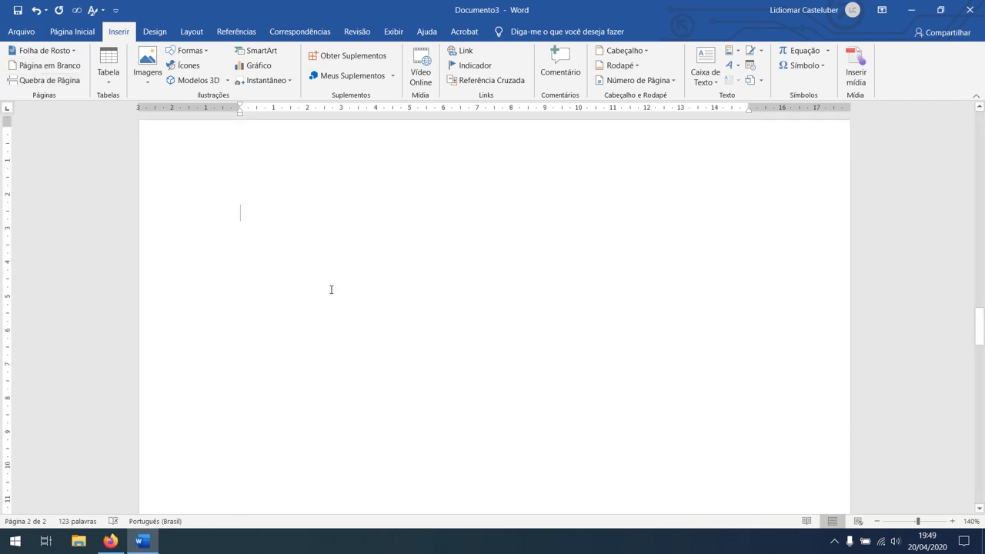
- Examine the blank page inserted after the third name, zooming out to compare the pages side by side
scroll(336, 285, "down", 10)
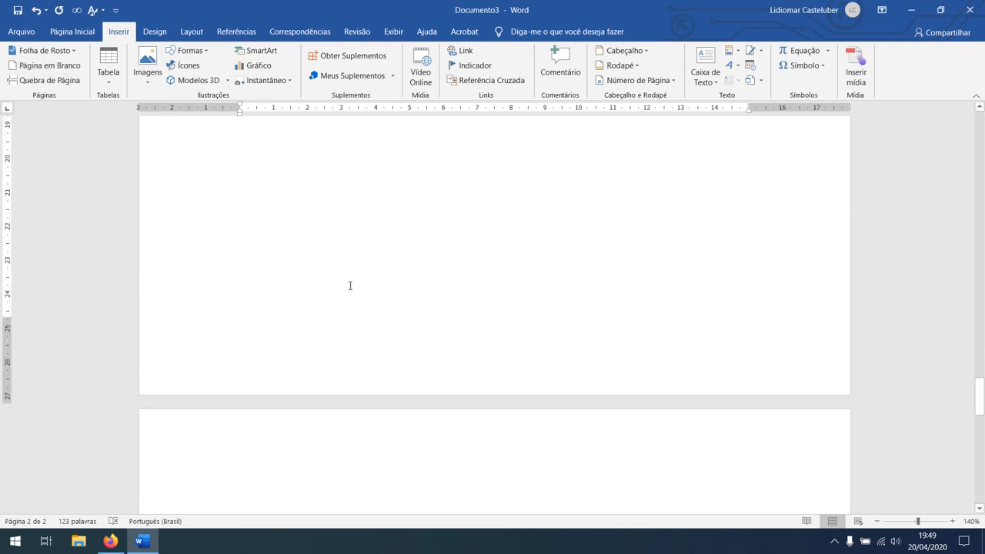
scroll(350, 286, "up", 2)
scroll(355, 290, "down", 1)
scroll(358, 295, "up", 8)
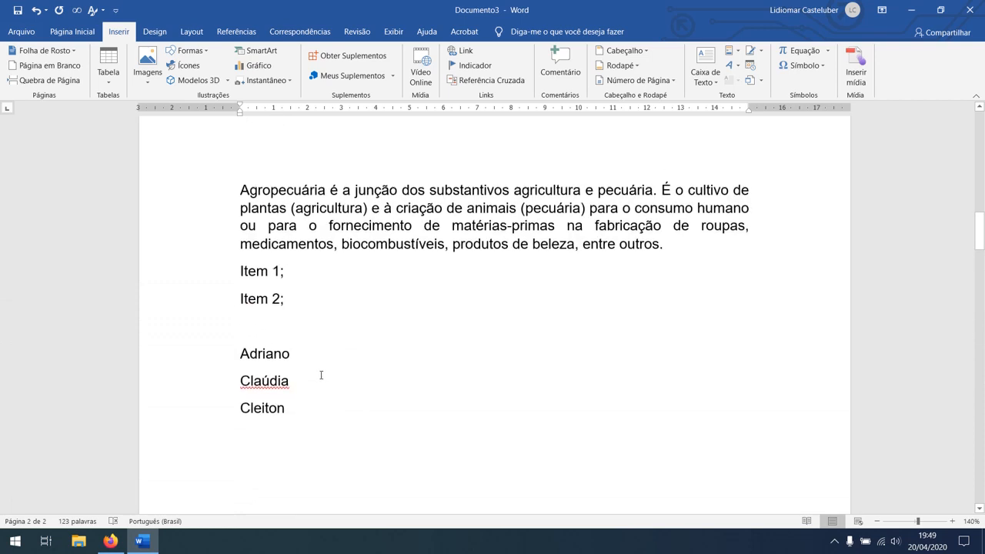
left_click(292, 413)
scroll(314, 392, "down", 10)
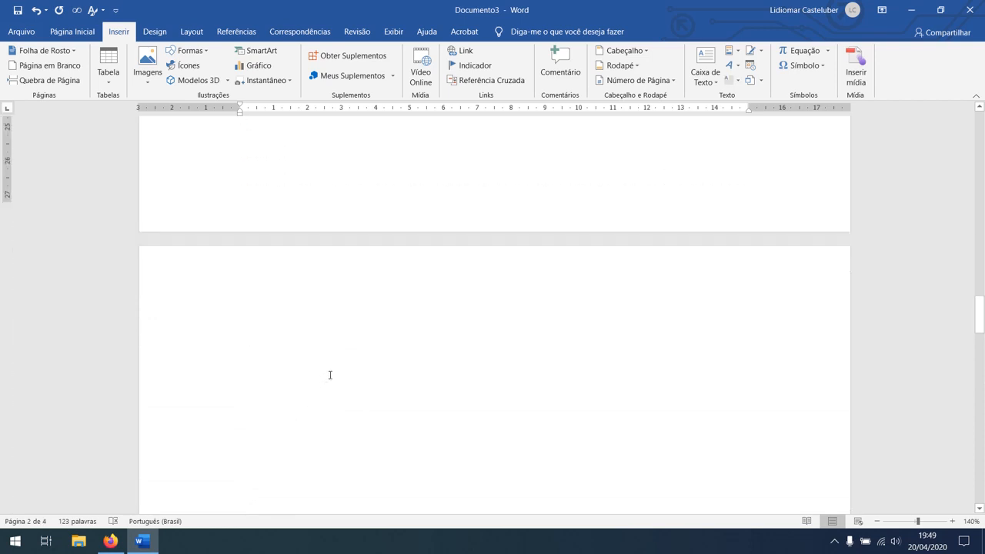
scroll(338, 362, "down", 4)
scroll(423, 340, "down", 7, "ctrl")
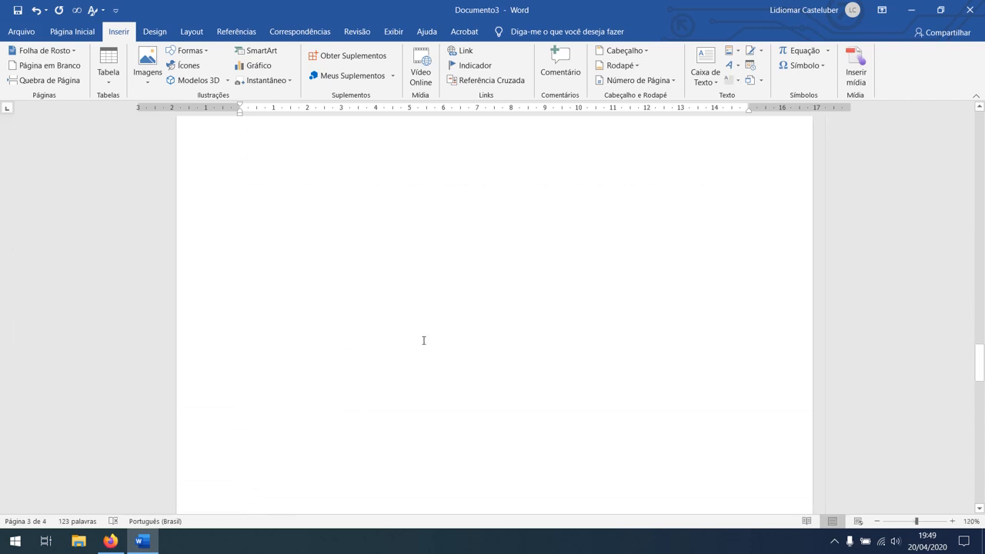
scroll(495, 349, "up", 4)
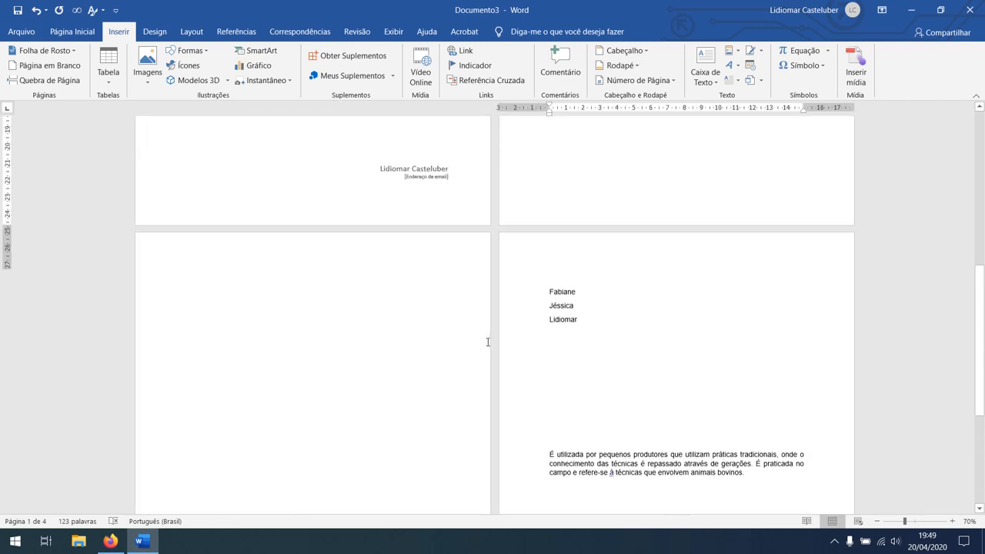
scroll(487, 339, "up", 2, "ctrl")
scroll(487, 339, "up", 2, "ctrl")
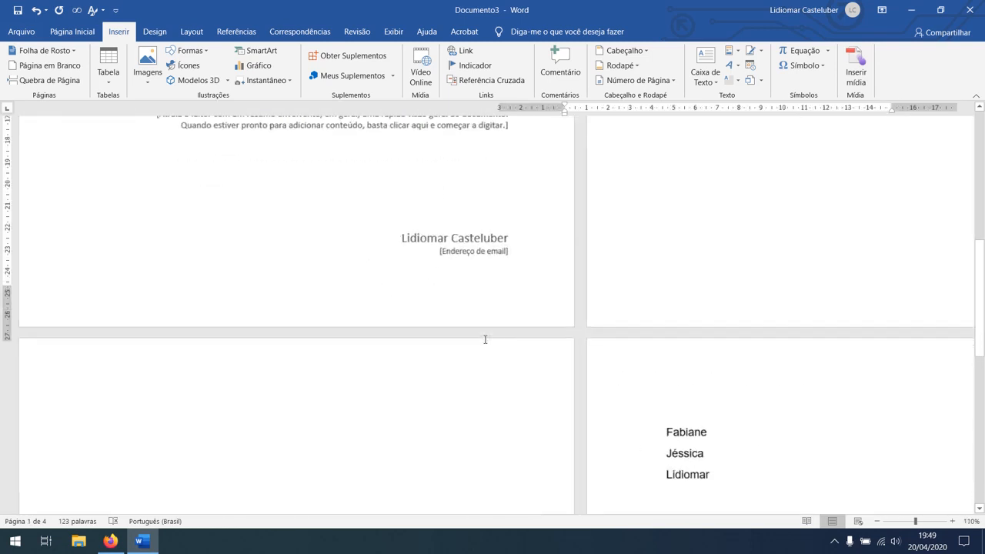
- Review how the list of names continues on the page after the blank one
scroll(609, 300, "up", 3)
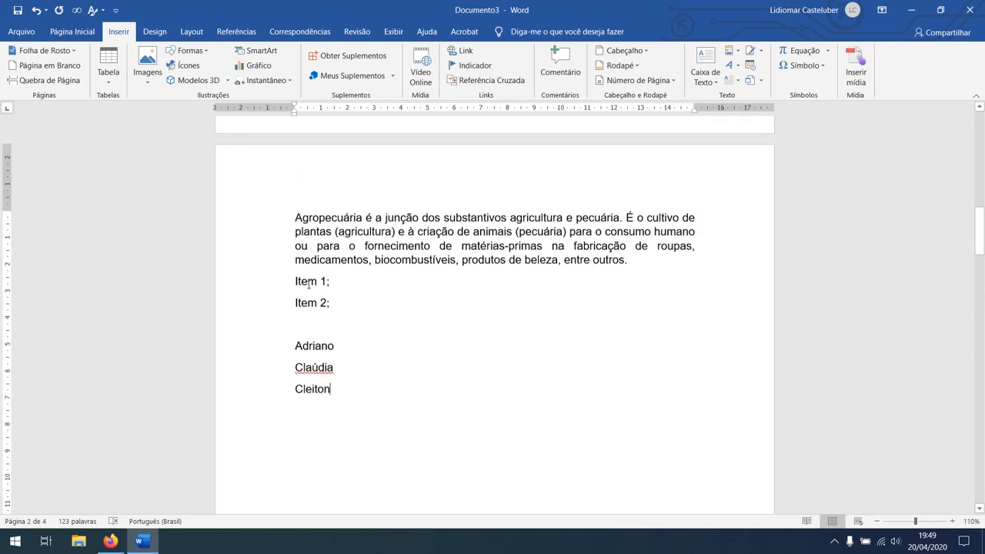
scroll(400, 288, "down", 8)
scroll(433, 259, "down", 14)
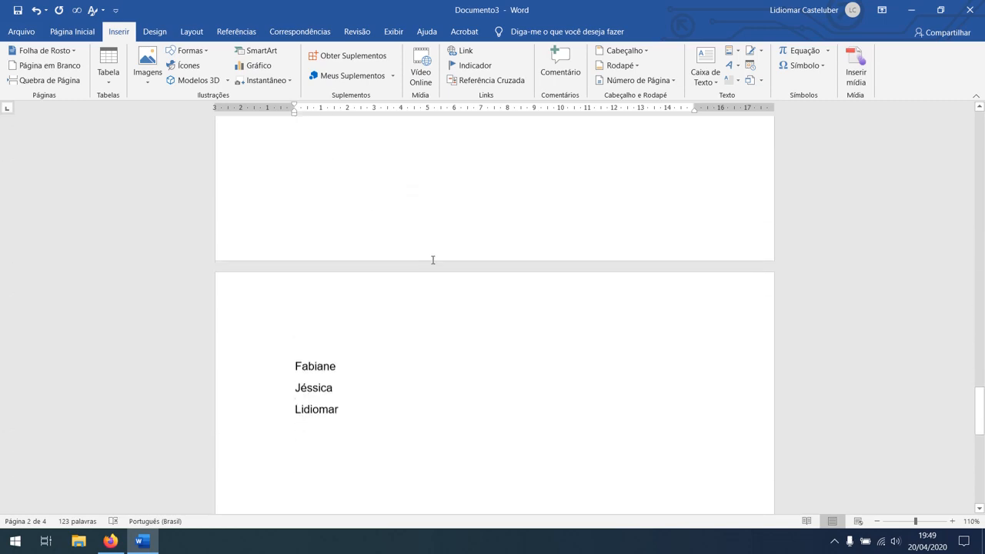
scroll(367, 264, "up", 3)
scroll(429, 356, "up", 5)
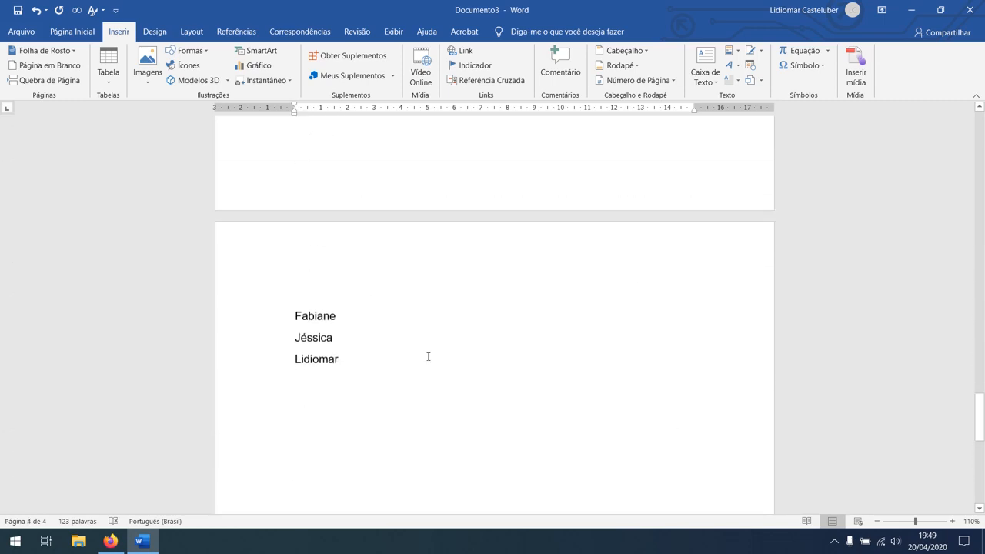
- Insert a blank page after the document's last paragraph and look through the added page
scroll(424, 323, "down", 6)
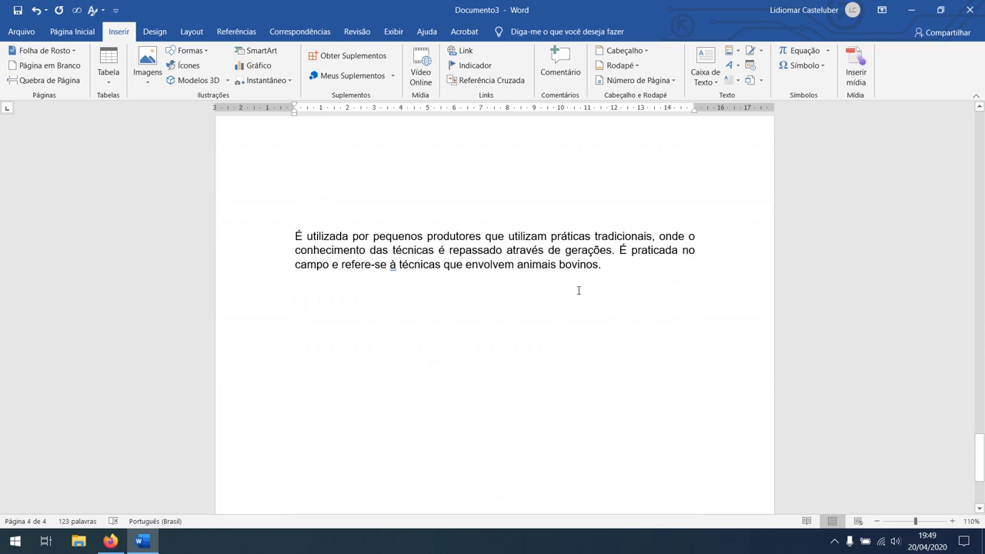
scroll(618, 282, "down", 4)
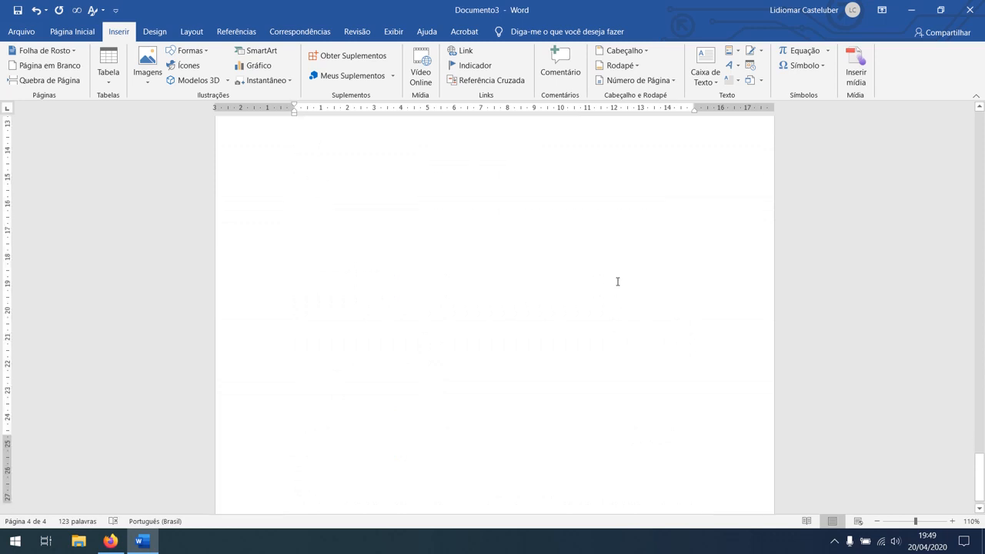
left_click(47, 65)
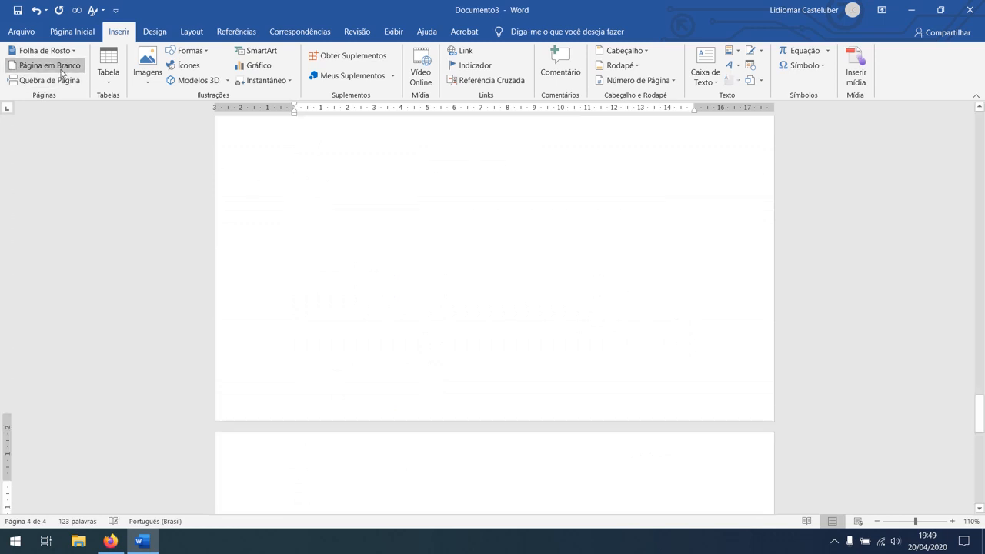
scroll(447, 392, "up", 10)
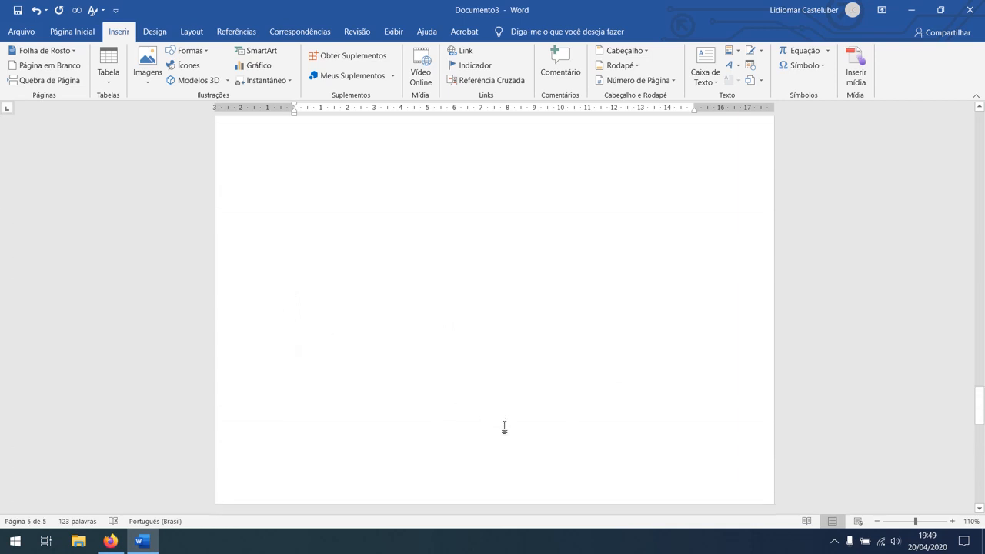
scroll(606, 298, "down", 10)
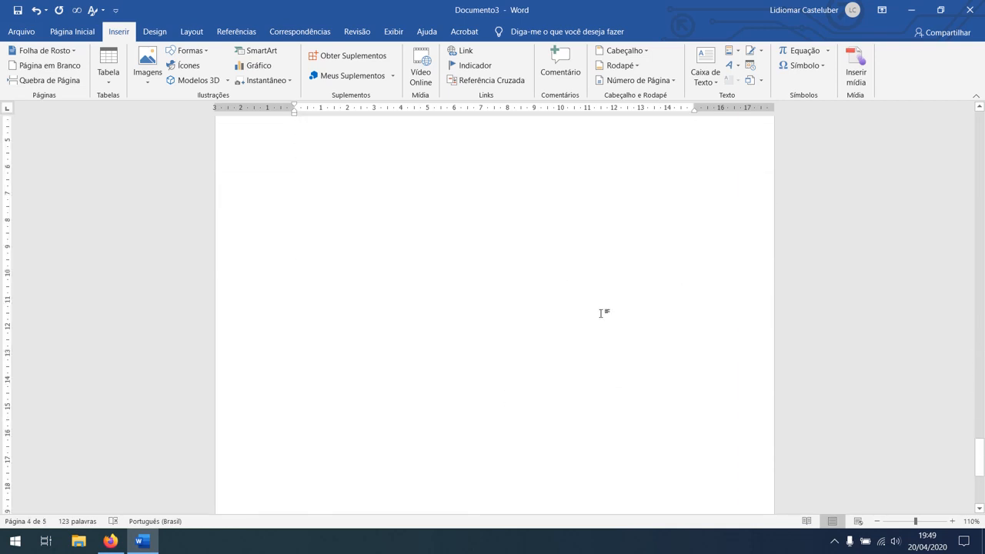
- Delete the blank page between the third and fourth names so the list is joined again
scroll(597, 318, "up", 10)
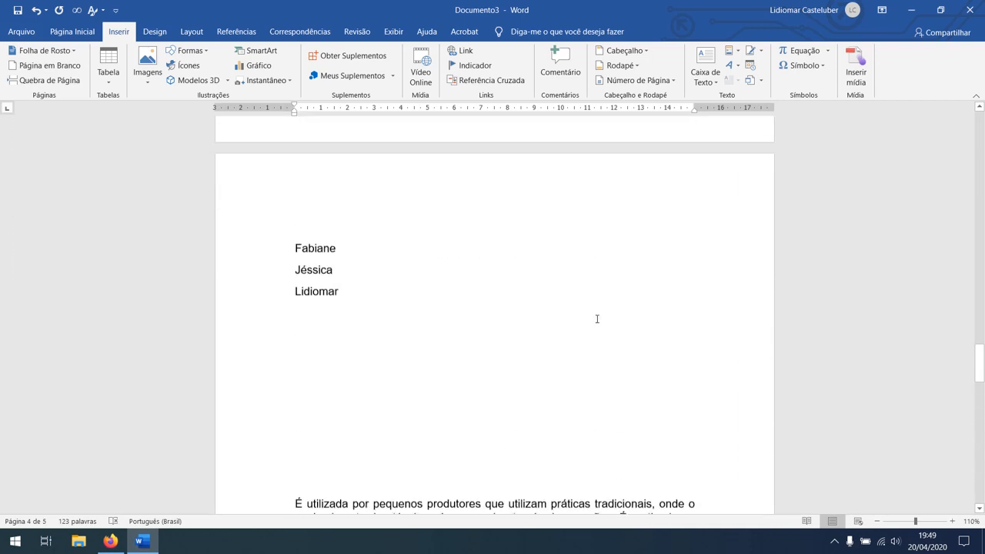
scroll(475, 346, "up", 10)
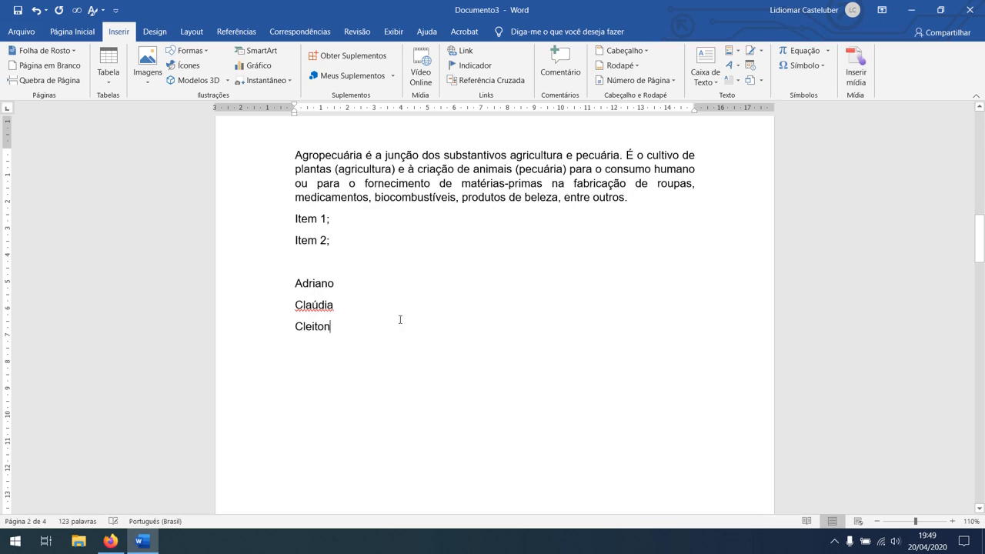
key("Delete")
key("Delete")
scroll(416, 319, "down", 5)
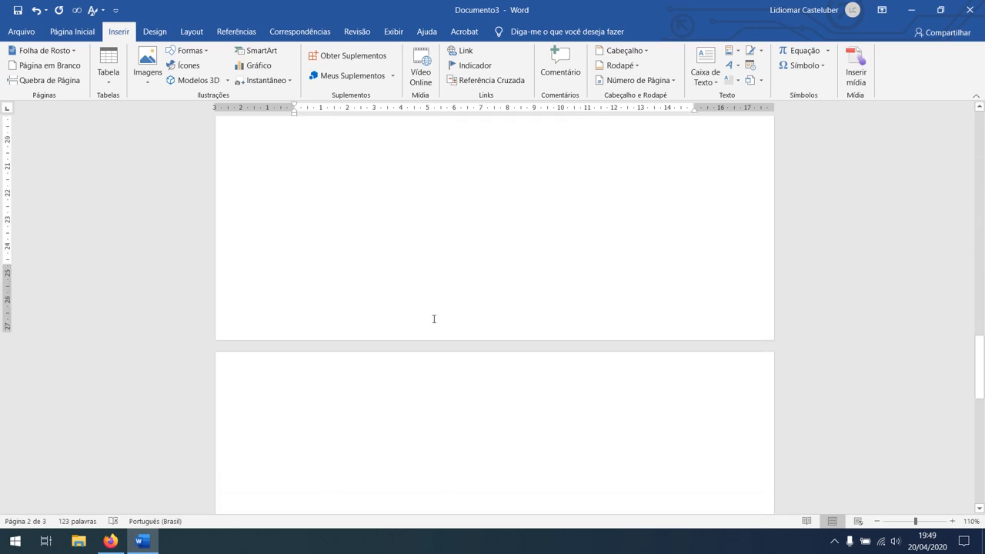
scroll(434, 319, "down", 5)
scroll(333, 248, "up", 15)
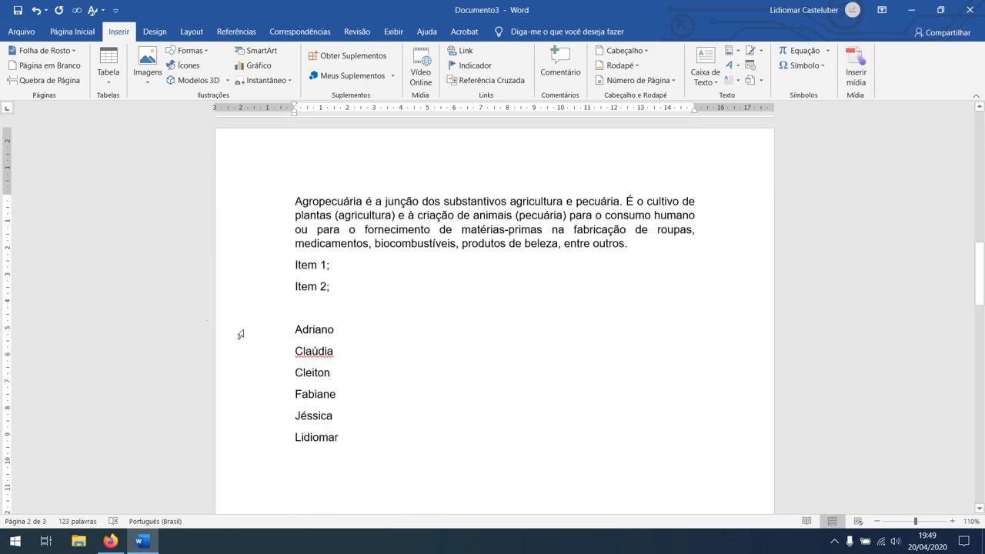
- Insert a page break after the third name and check where the rest of the list continues
scroll(424, 287, "down", 9)
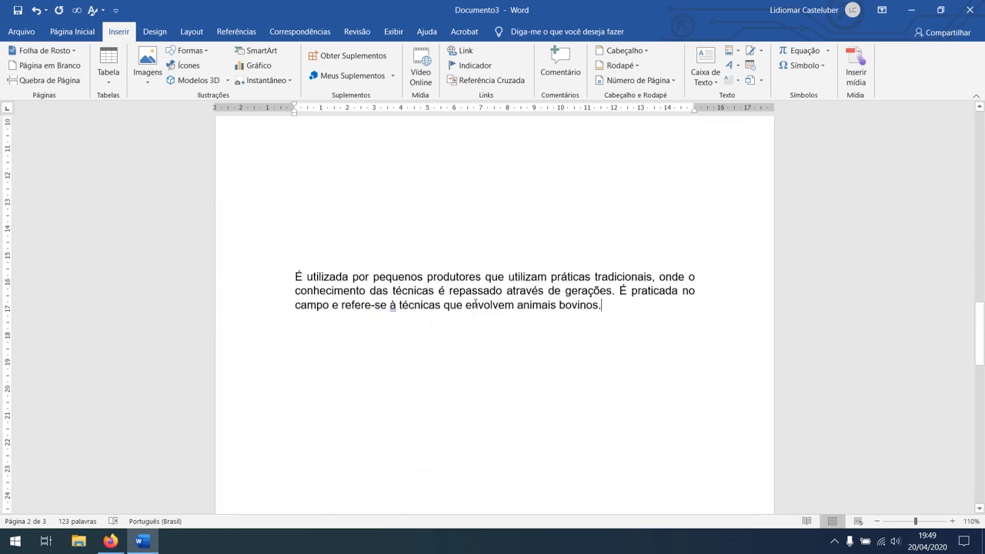
scroll(436, 303, "up", 7)
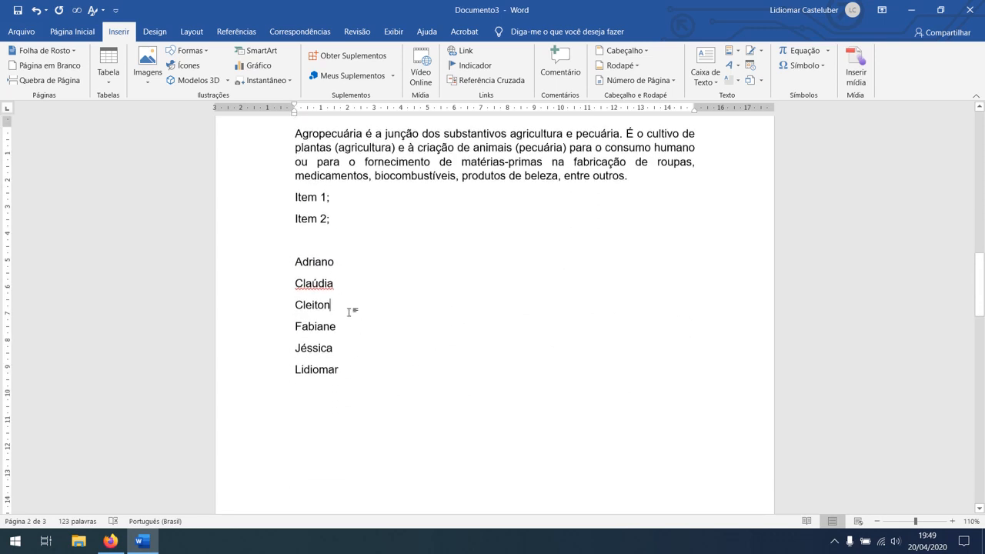
left_click(44, 80)
scroll(354, 315, "up", 5)
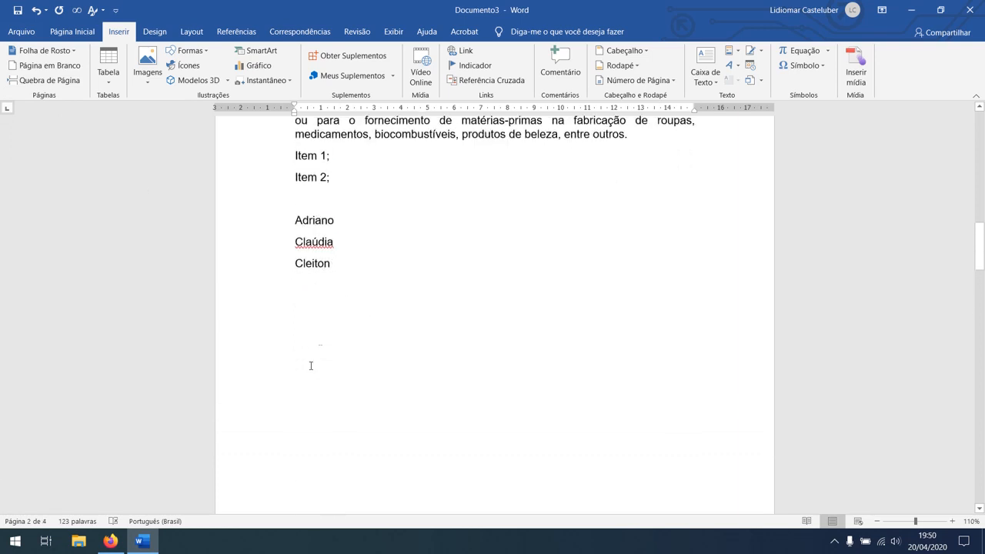
scroll(311, 366, "down", 8)
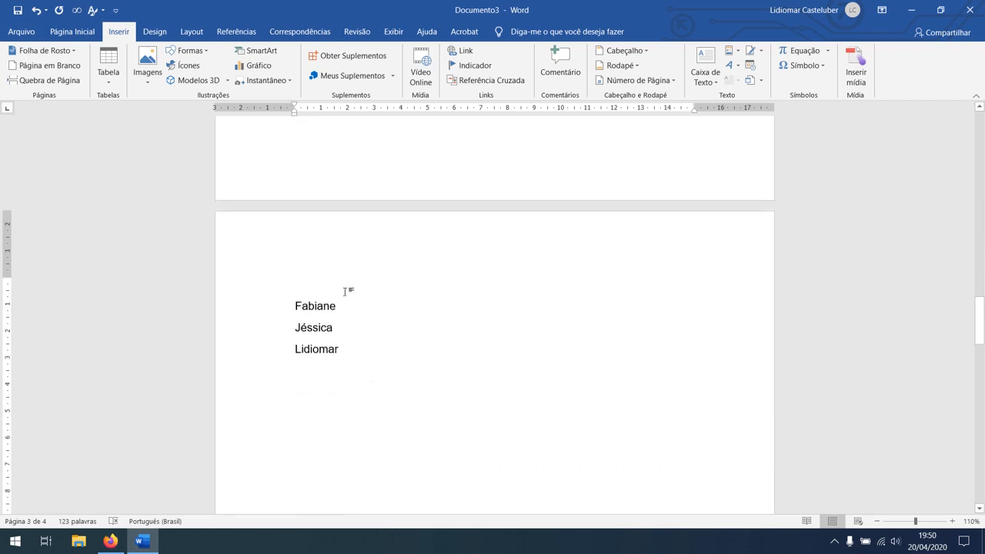
- Delete the empty line above the fourth name on the page after the break and add an empty line back
key("Delete")
scroll(363, 307, "up", 4)
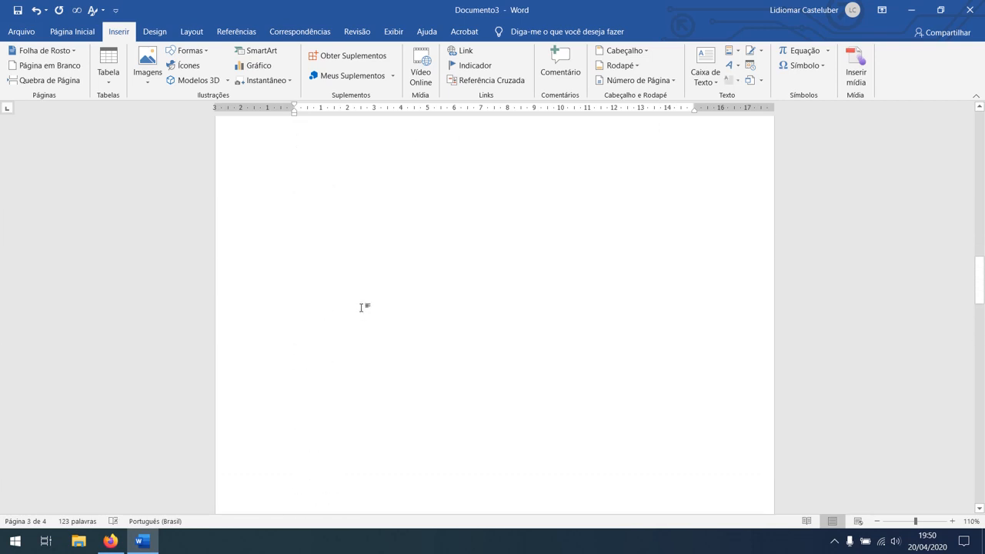
scroll(362, 307, "down", 3)
scroll(361, 307, "up", 3)
scroll(362, 308, "down", 5)
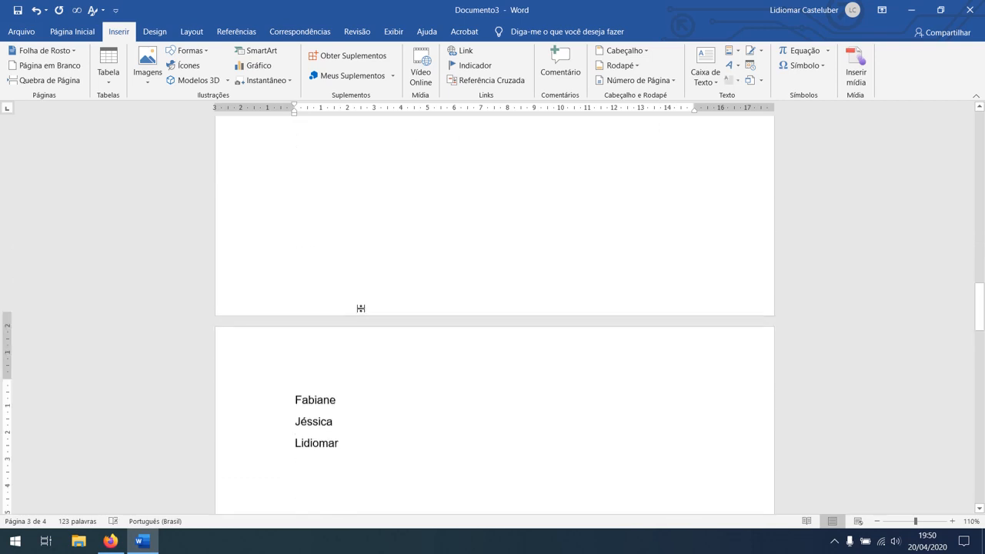
key("Return")
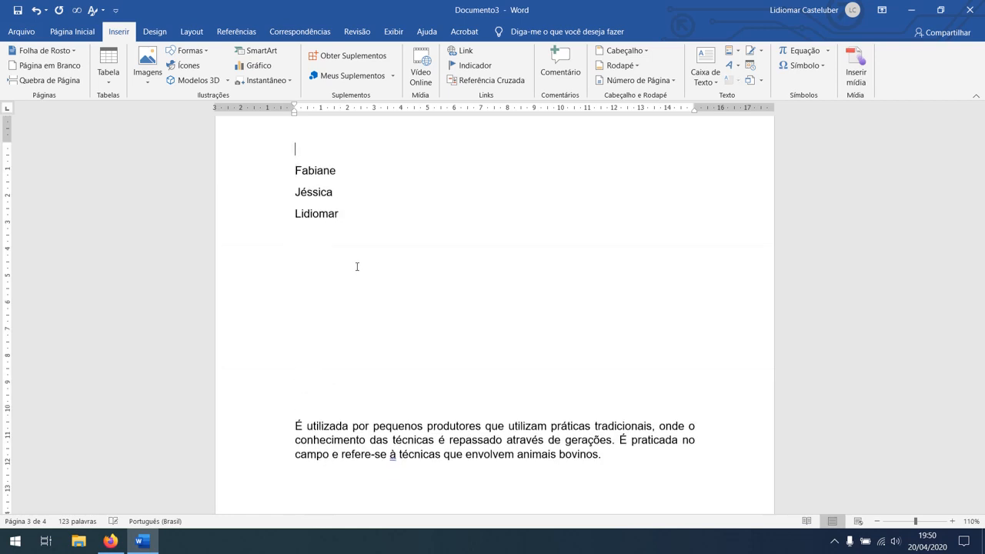
- Enter "Asdasd" below the third name and "asd" after two empty lines, and check the page after the break
scroll(354, 270, "up", 10)
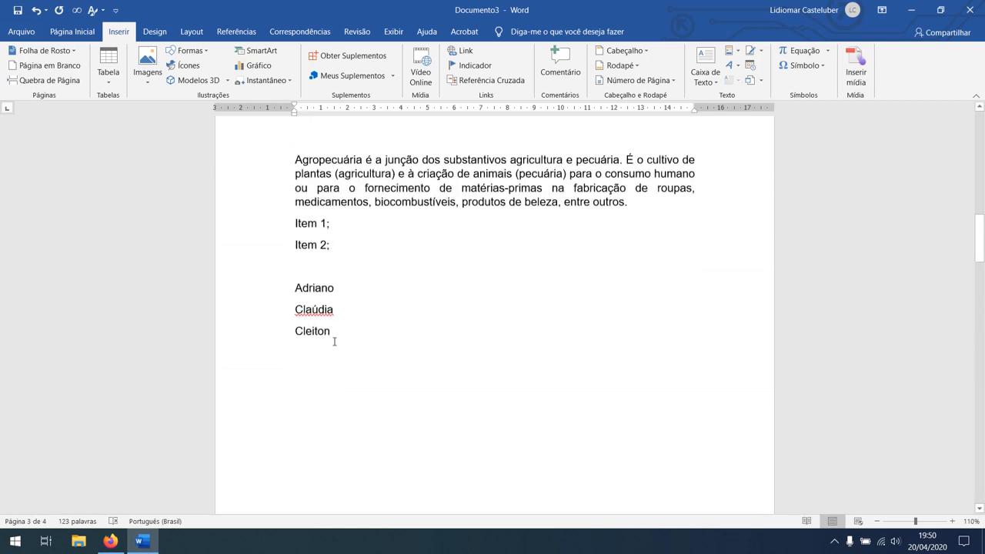
left_click(335, 341)
key("Return")
type("asd")
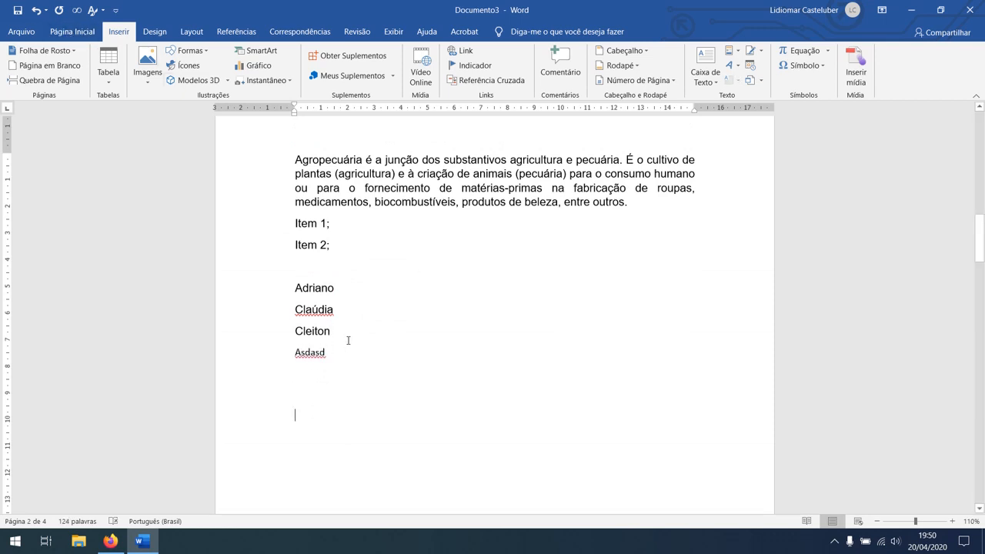
type("asd")
scroll(365, 330, "down", 15)
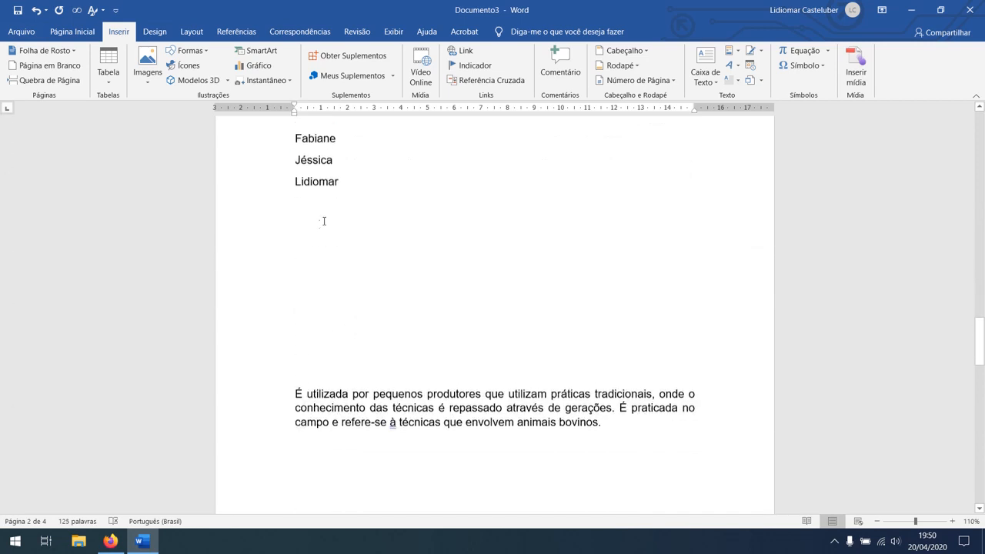
scroll(324, 220, "up", 3)
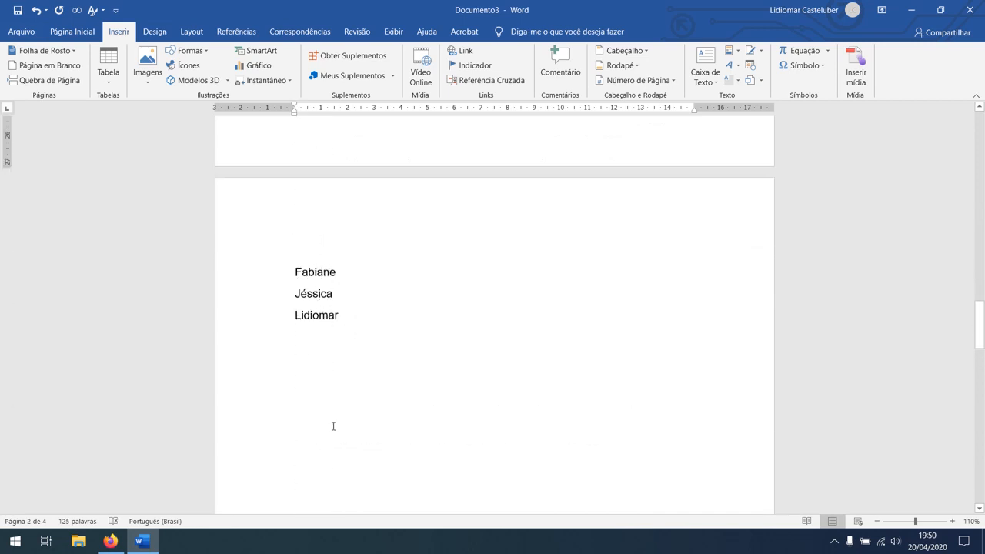
scroll(331, 300, "down", 1)
scroll(316, 296, "up", 8)
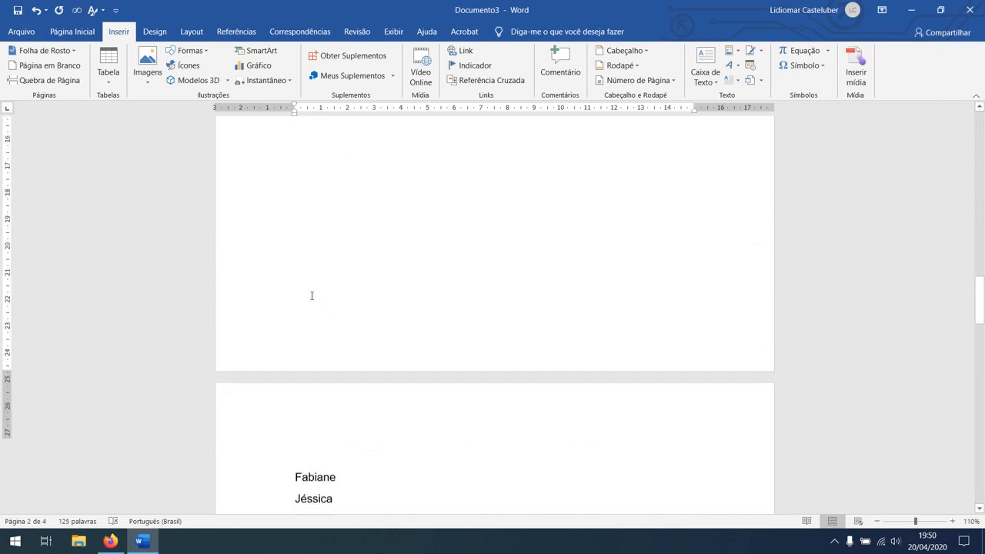
- Show the formatting marks and delete the page break below "asd"
left_click(84, 36)
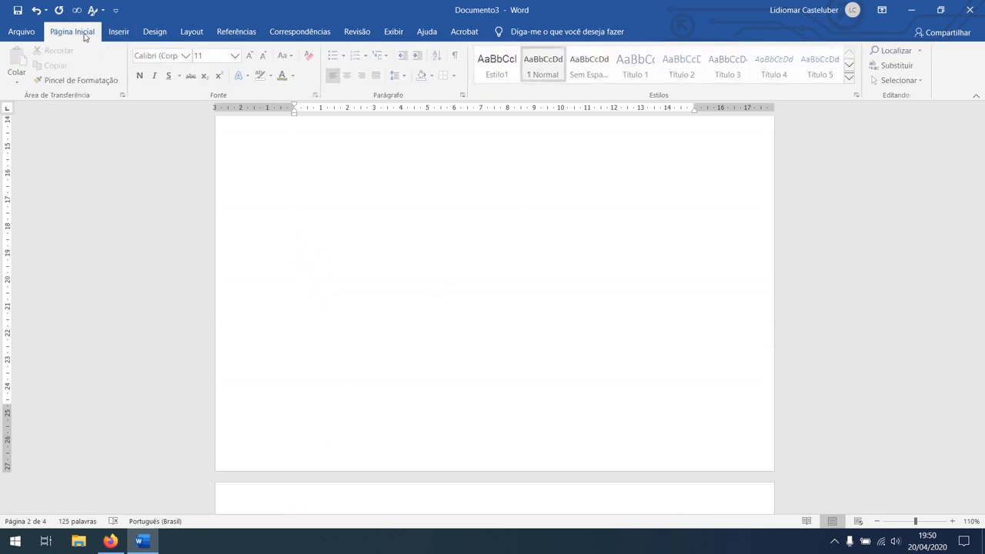
left_click(458, 63)
scroll(425, 298, "up", 2)
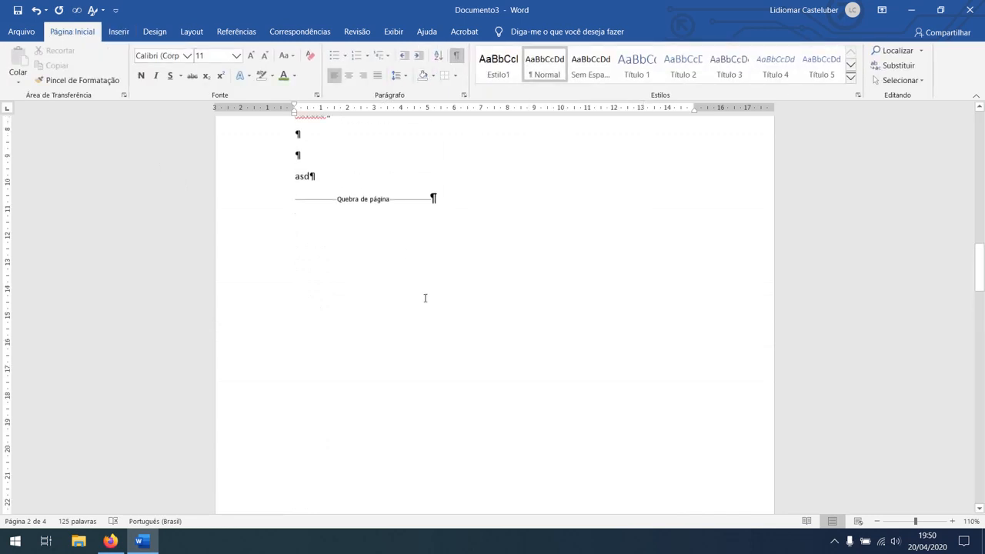
scroll(425, 298, "up", 3)
scroll(401, 336, "down", 8)
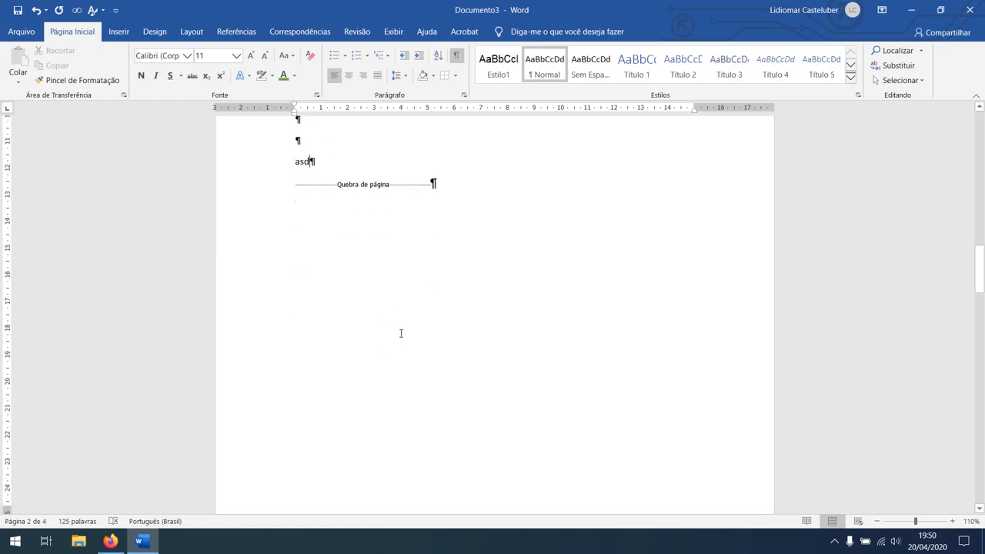
scroll(326, 314, "up", 5)
scroll(316, 301, "up", 3)
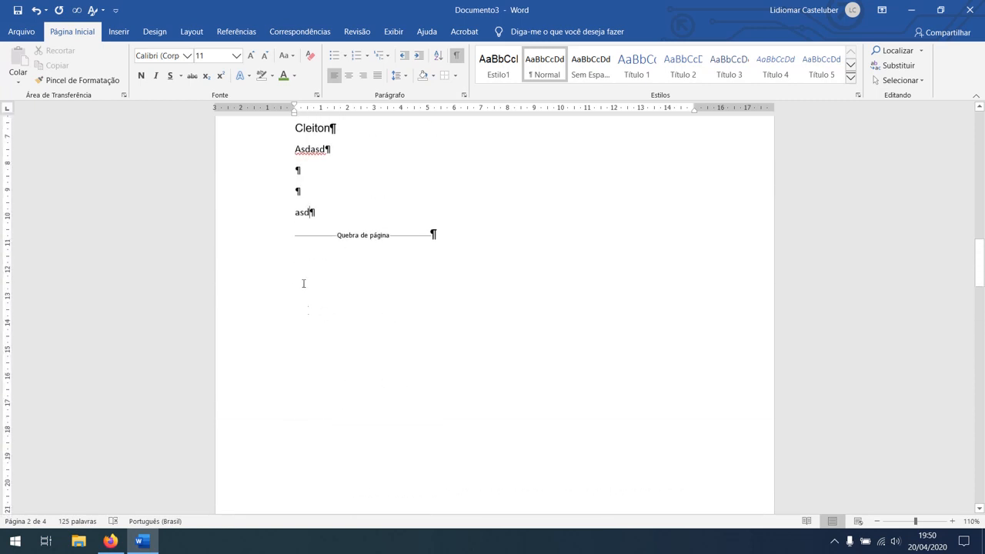
key("Delete")
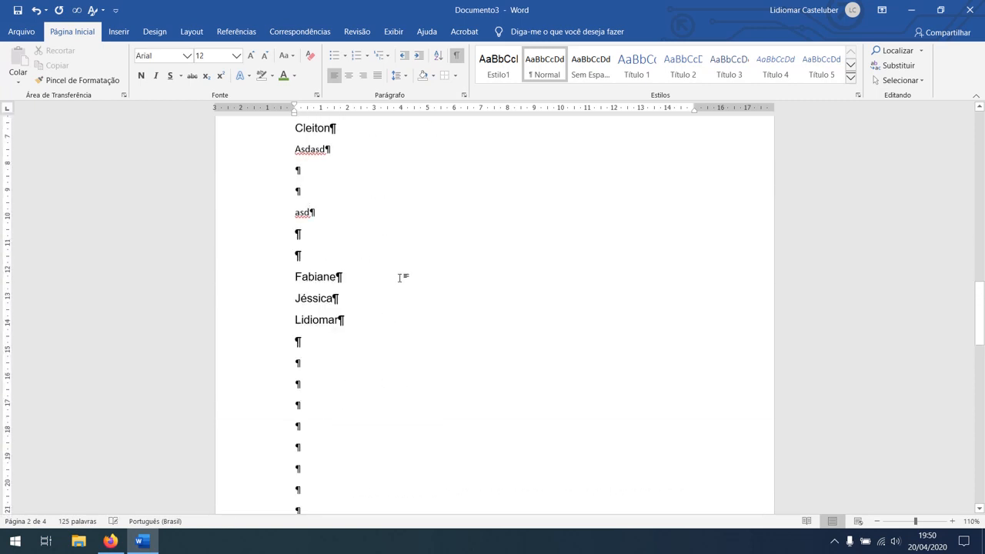
- Hide the formatting marks and add empty lines below "asd" until the remaining names move to the next page
left_click(454, 59)
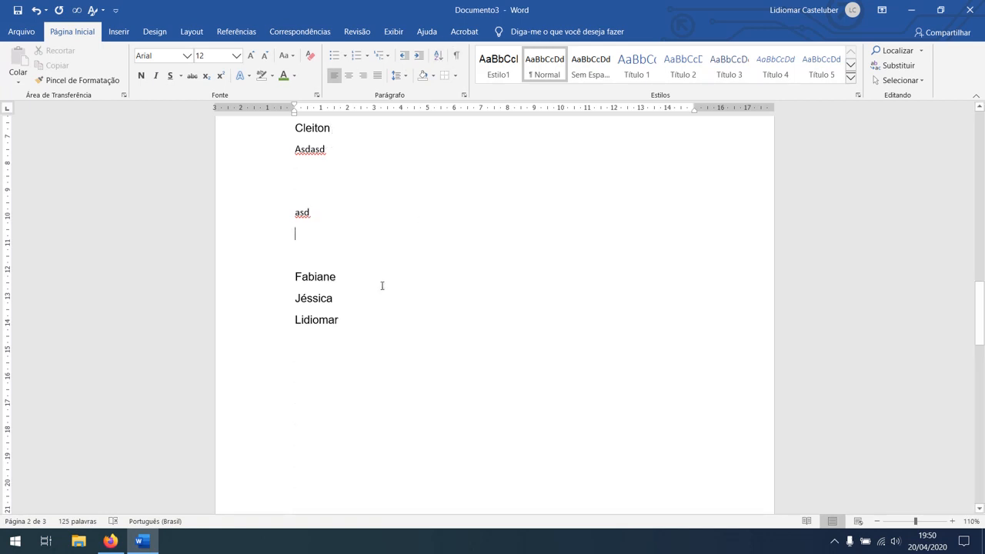
scroll(315, 263, "down", 2)
scroll(314, 263, "up", 2)
key("Return")
key("Return")
key("Return")
key("Return")
key("Return")
key("Return")
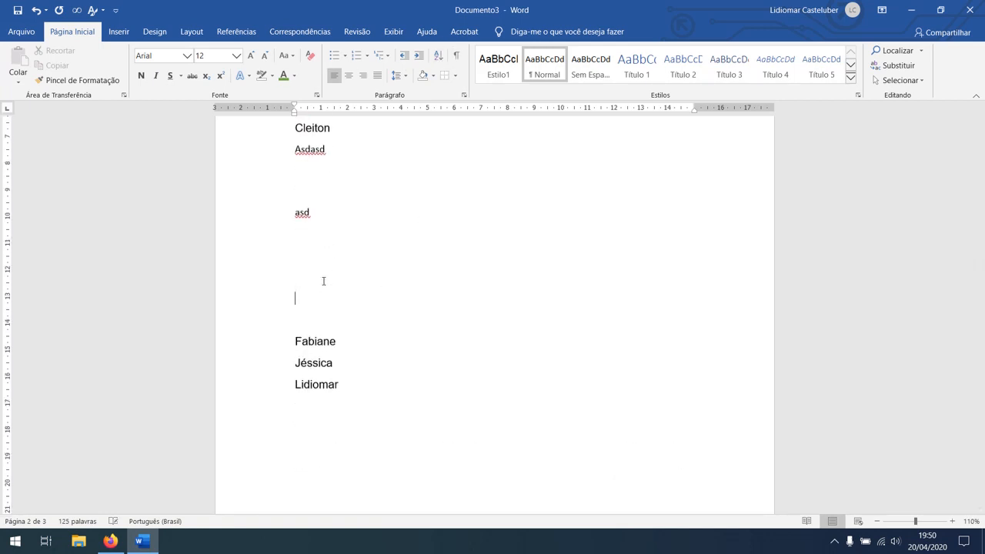
key("Return")
scroll(325, 279, "down", 4)
key("Return")
key("Return")
key("Return")
key("Return")
key("Return")
key("Return")
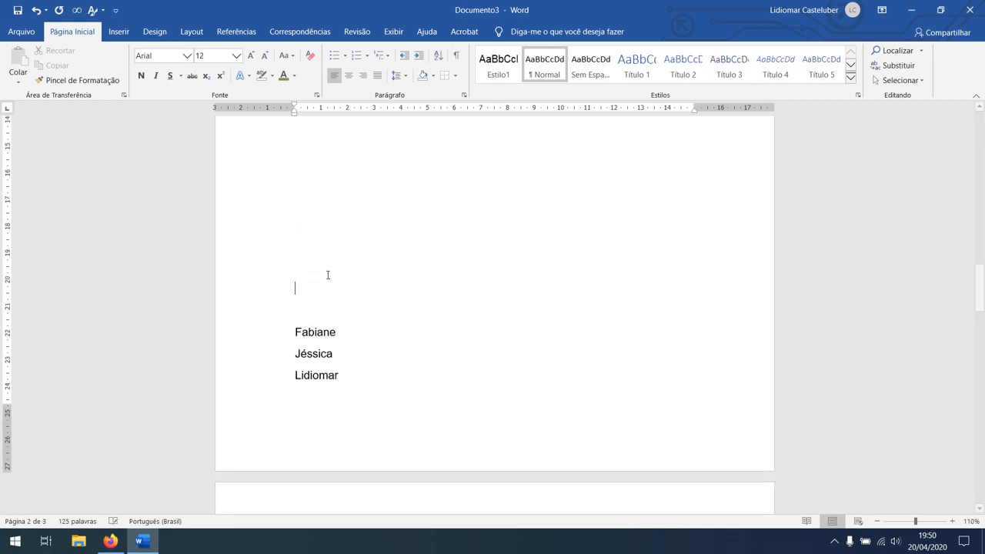
key("Return")
key("Return")
key("Return")
scroll(341, 275, "down", 6)
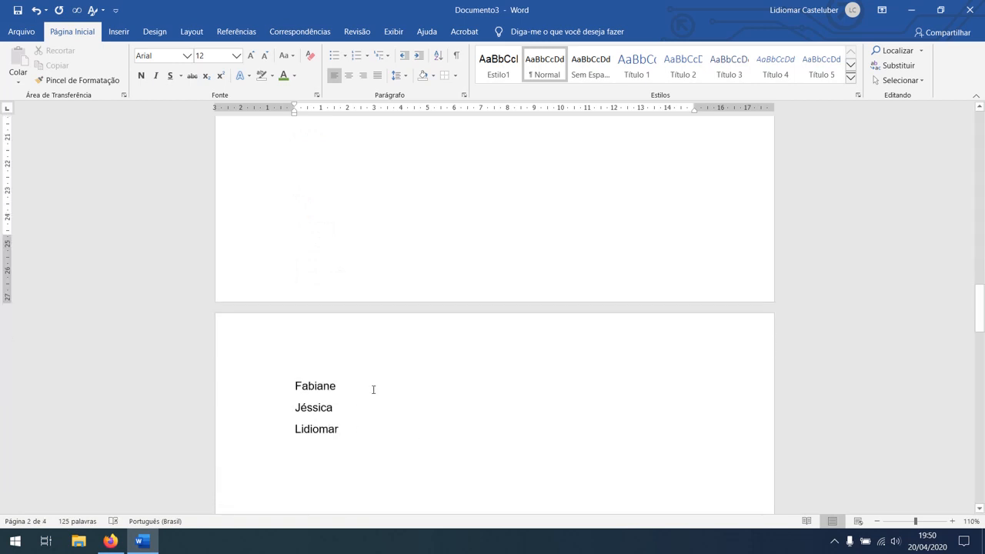
scroll(349, 383, "down", 3)
- Enter "texto" and "mais texto" on two lines below "asd" and check the names on the next page
scroll(347, 384, "up", 15)
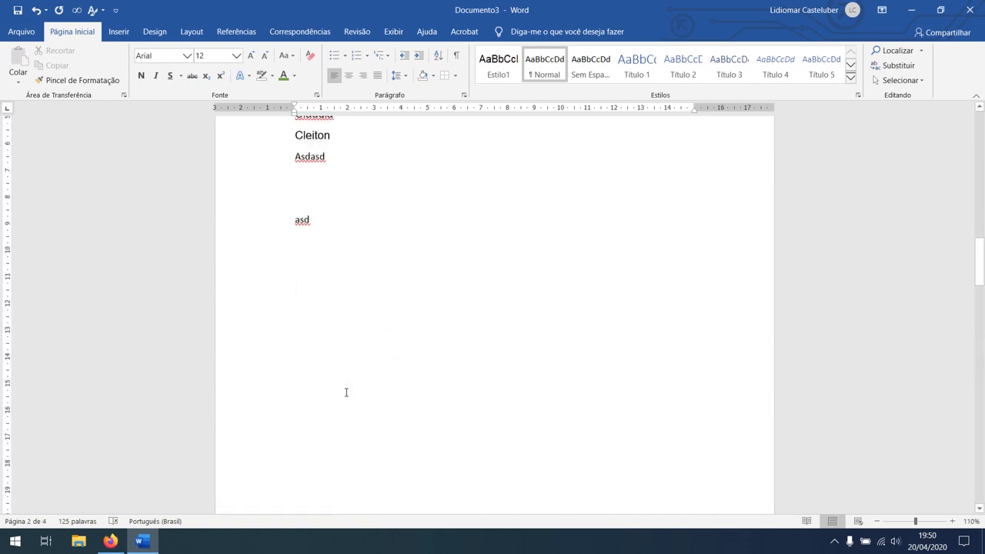
scroll(323, 334, "down", 3)
scroll(319, 348, "up", 5)
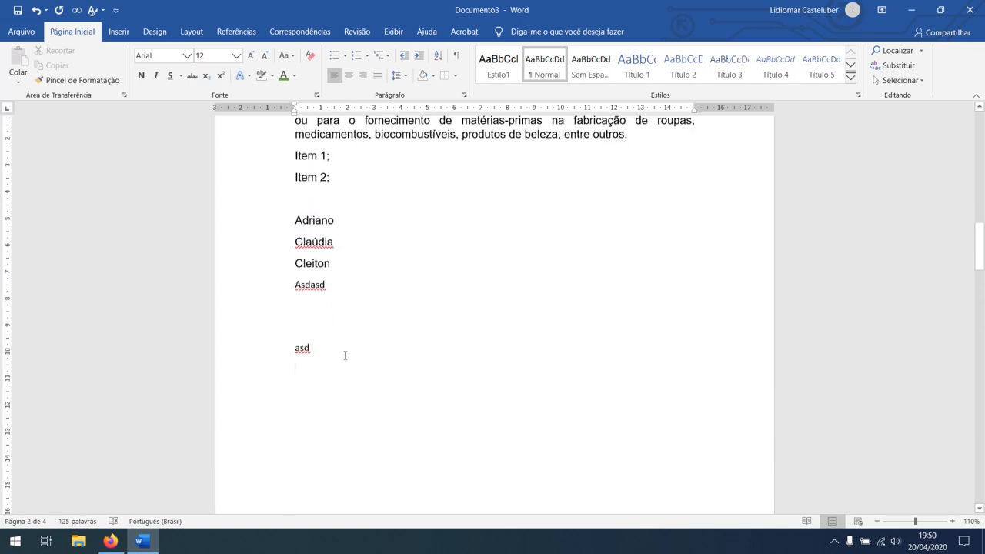
type("texto")
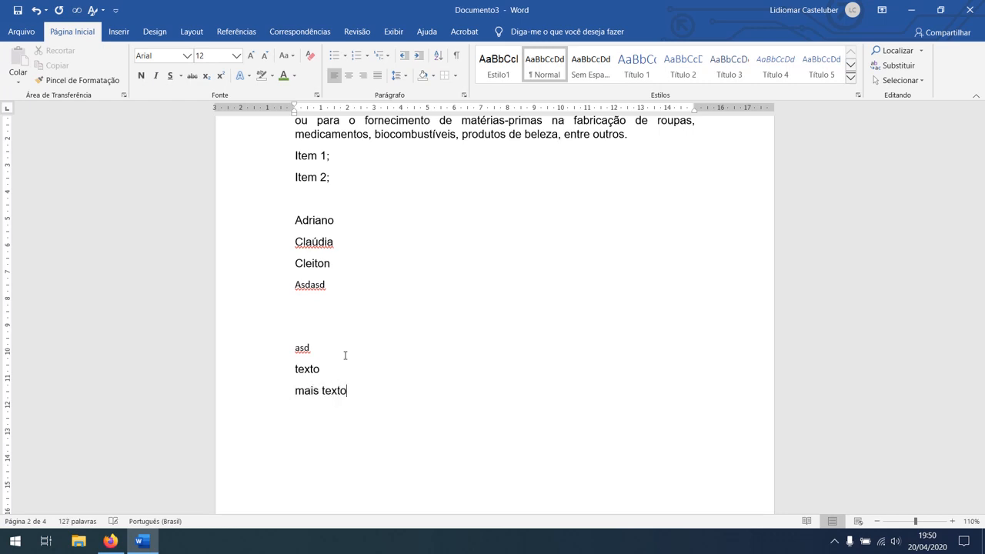
scroll(354, 400, "down", 10)
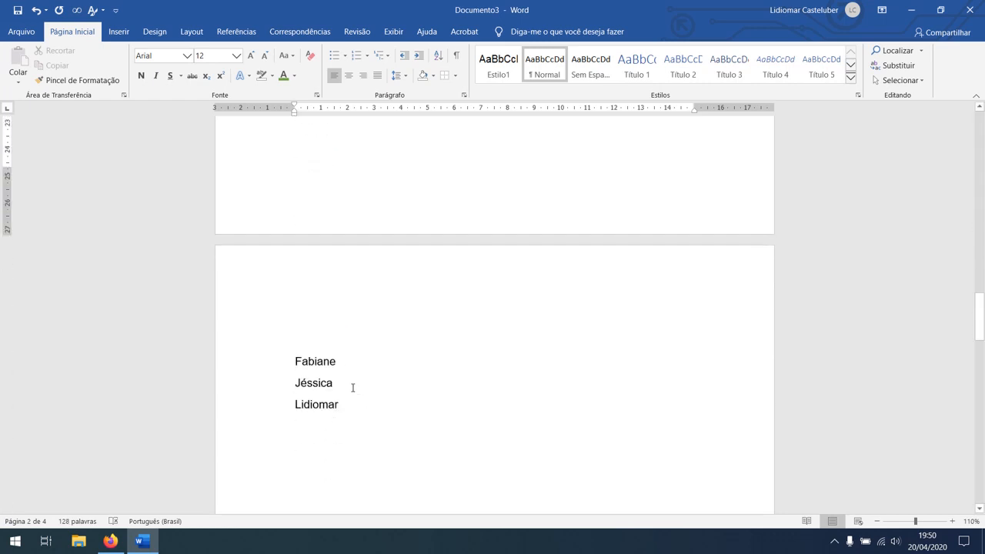
- Show the formatting marks and examine the empty paragraphs around the names on the next page
left_click_drag(326, 336, 330, 290)
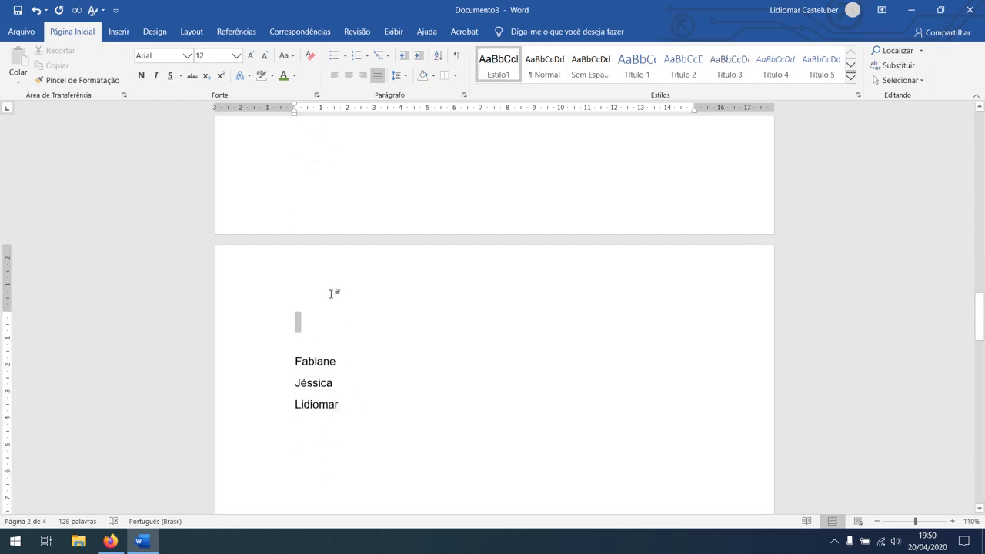
left_click(458, 54)
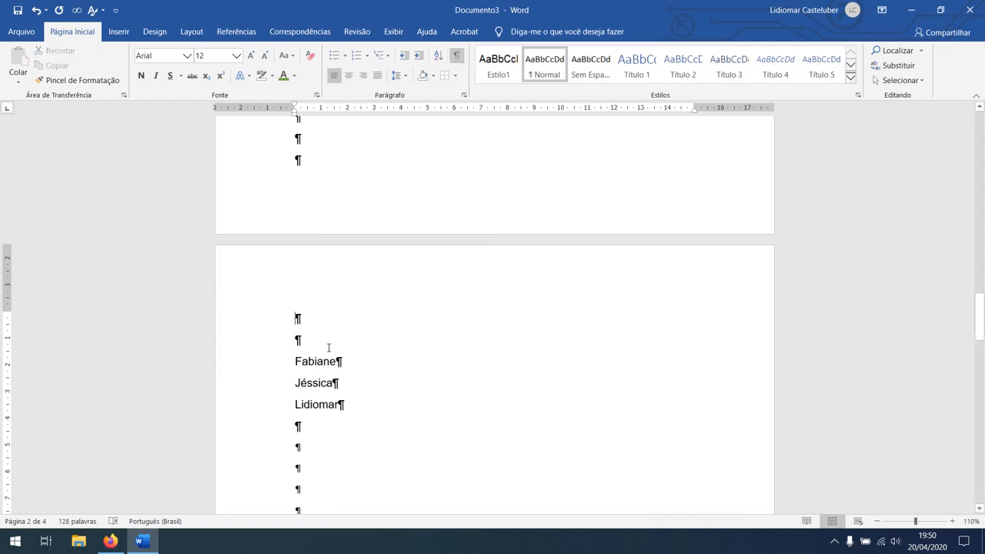
scroll(329, 354, "up", 6)
scroll(323, 308, "down", 15)
scroll(323, 308, "up", 12)
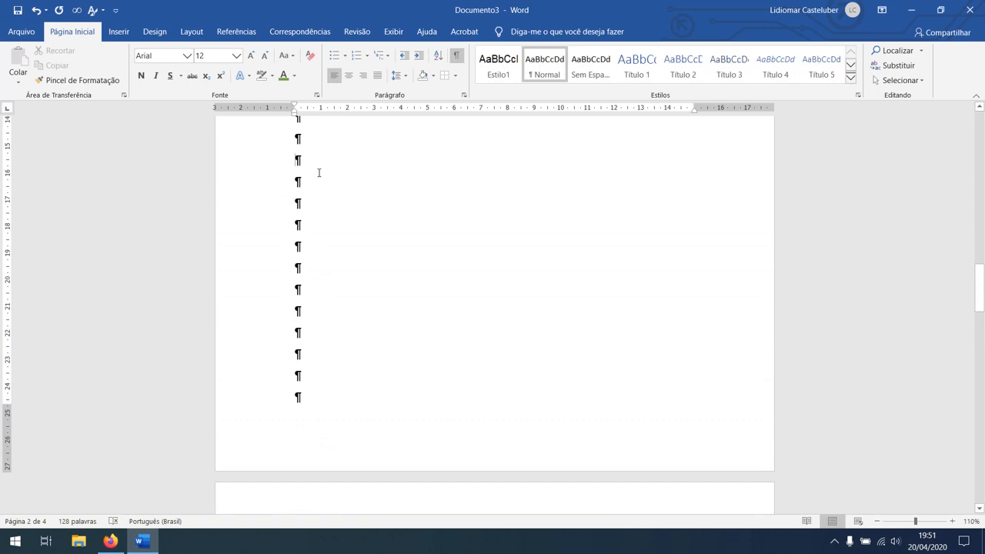
- Enter another "mais texto" after four empty lines, add a line below it, and check the names on the next page
left_click(349, 219)
type("mais texto")
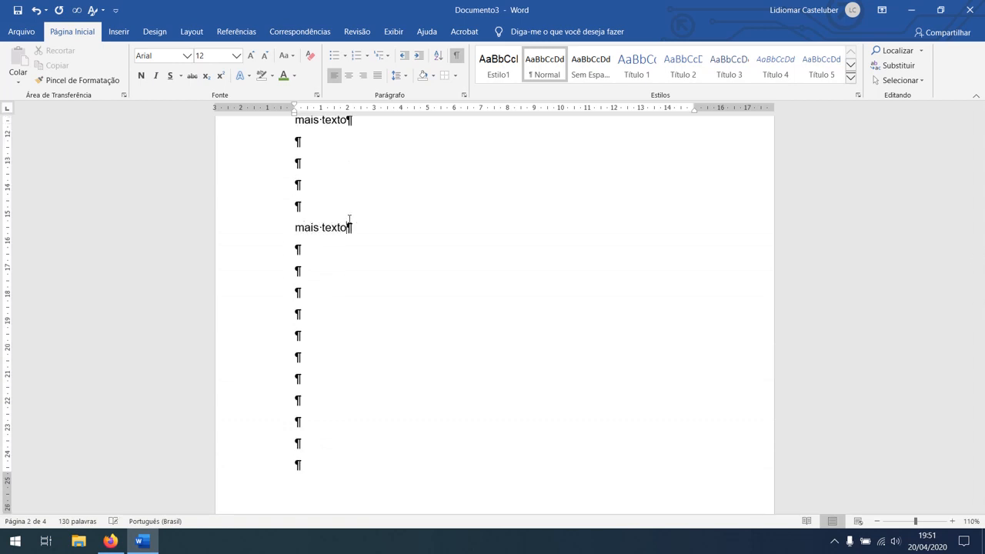
scroll(351, 227, "down", 3)
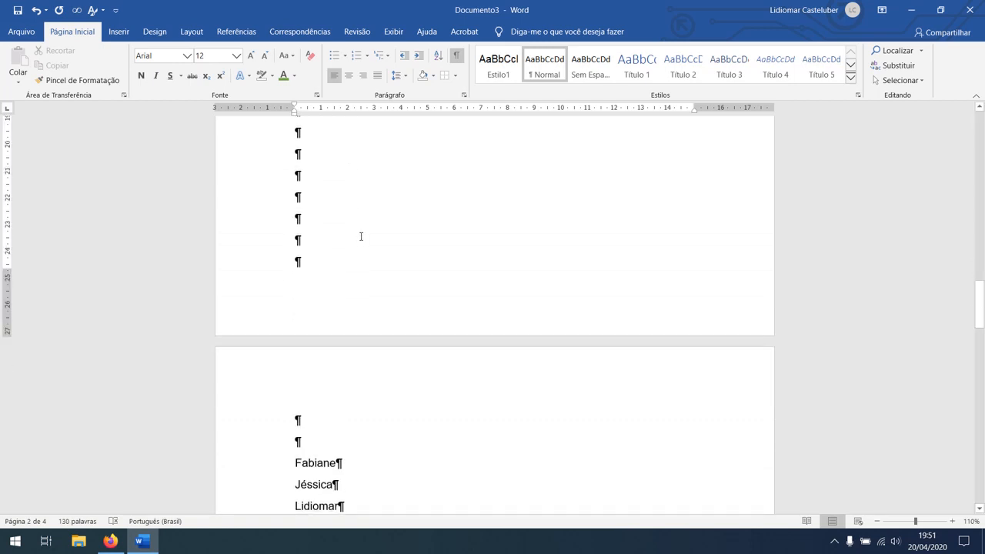
scroll(361, 236, "up", 6)
key("Return")
scroll(323, 354, "down", 7)
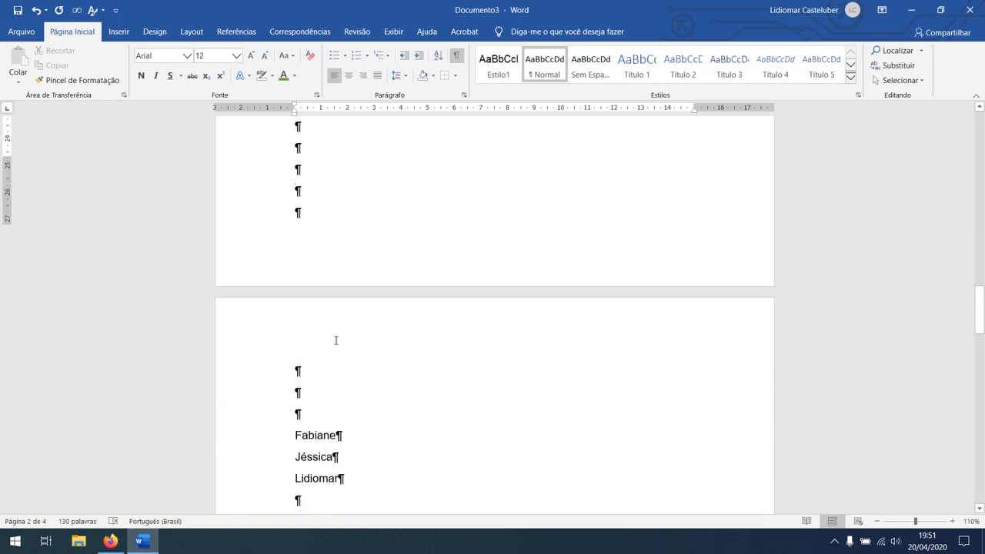
scroll(336, 340, "down", 1)
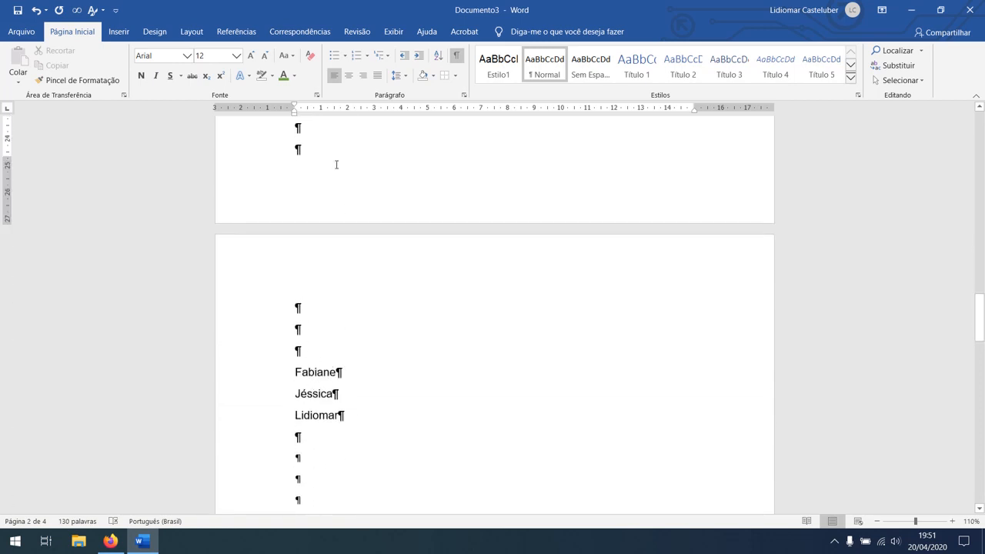
scroll(333, 177, "up", 2)
scroll(331, 338, "down", 2)
scroll(331, 350, "up", 4)
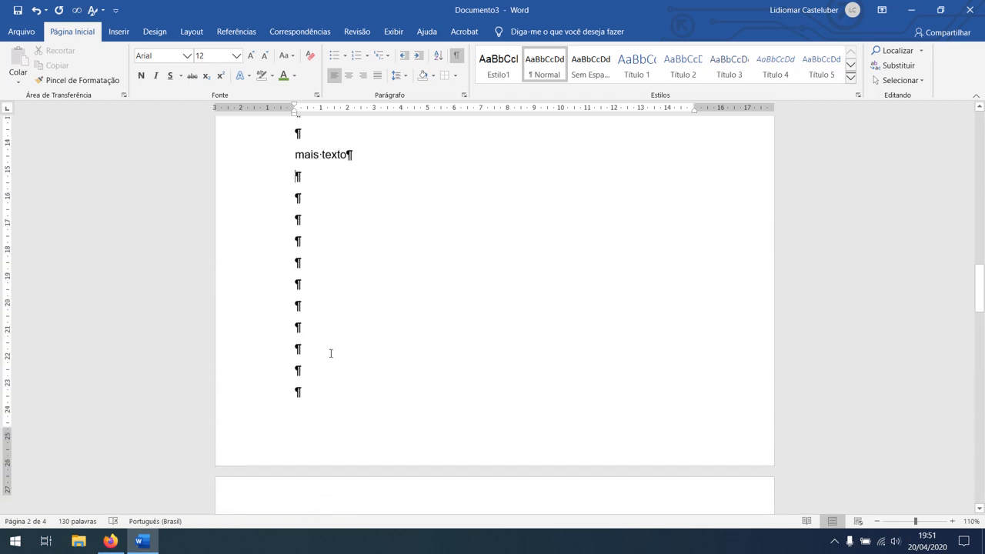
- Insert a page break directly below the second "mais texto"
scroll(331, 353, "up", 4)
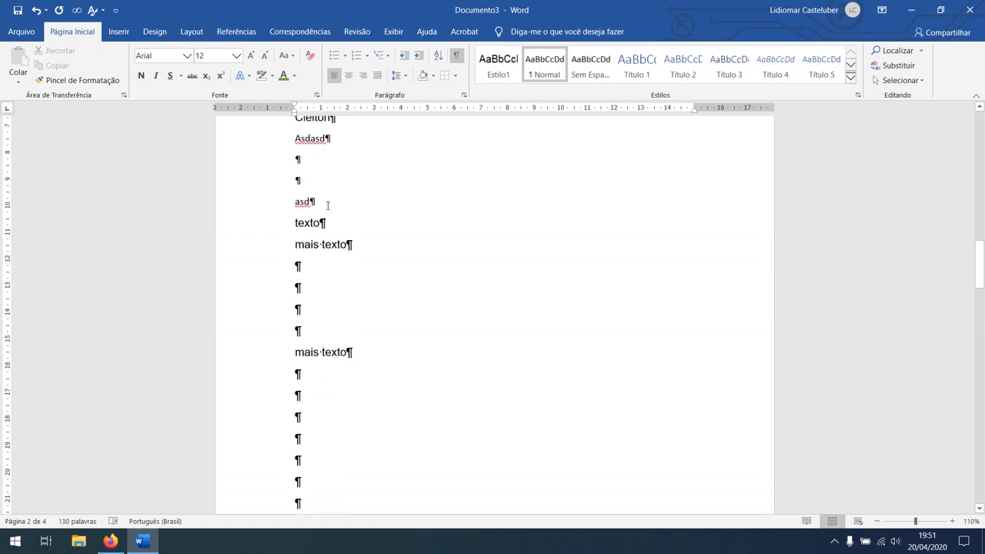
left_click(120, 30)
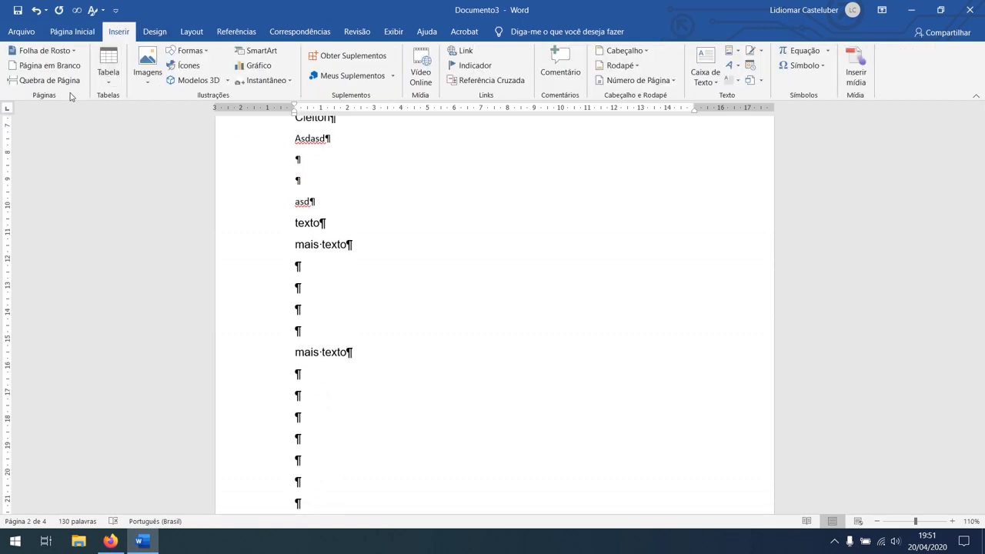
left_click(48, 80)
scroll(412, 320, "up", 4)
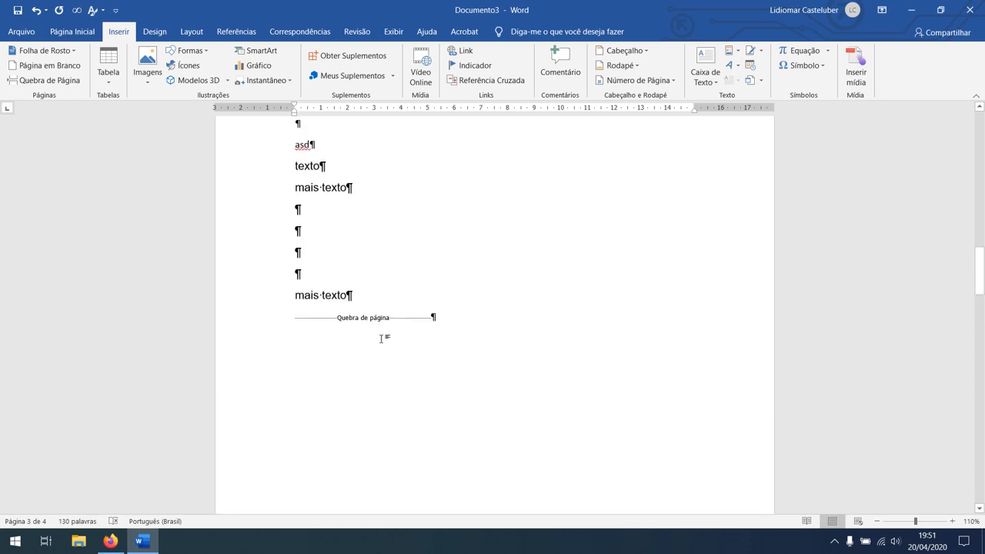
- Enter "continuando texto" below the second "mais texto" and add three empty lines before the page break
scroll(343, 316, "down", 1)
left_click(378, 259)
key("Return")
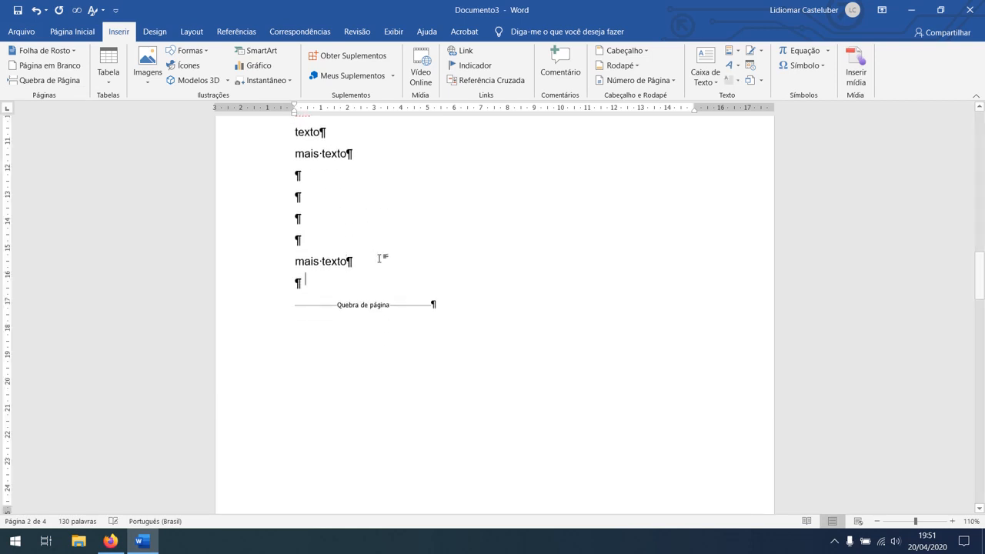
type("continuanado")
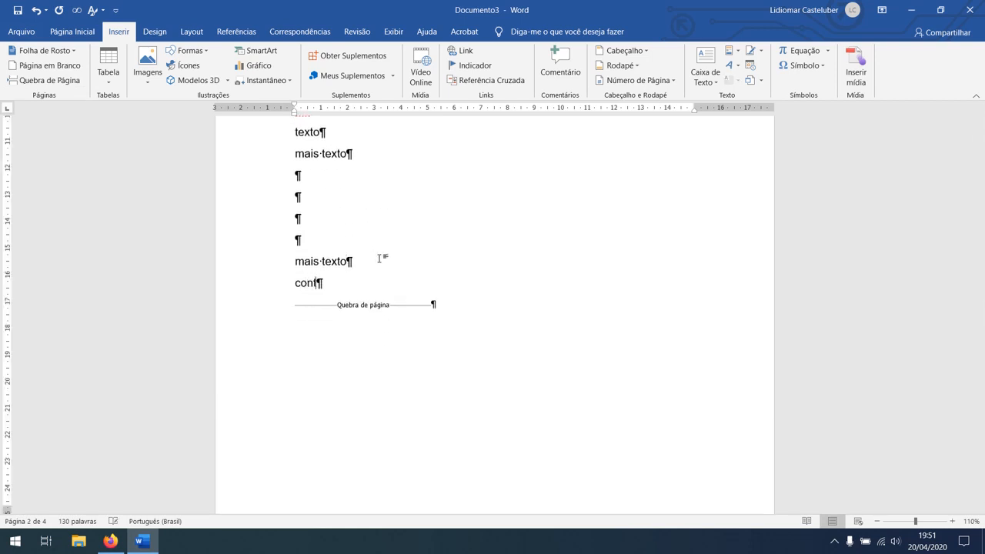
key("BackSpace")
key("BackSpace")
type("do")
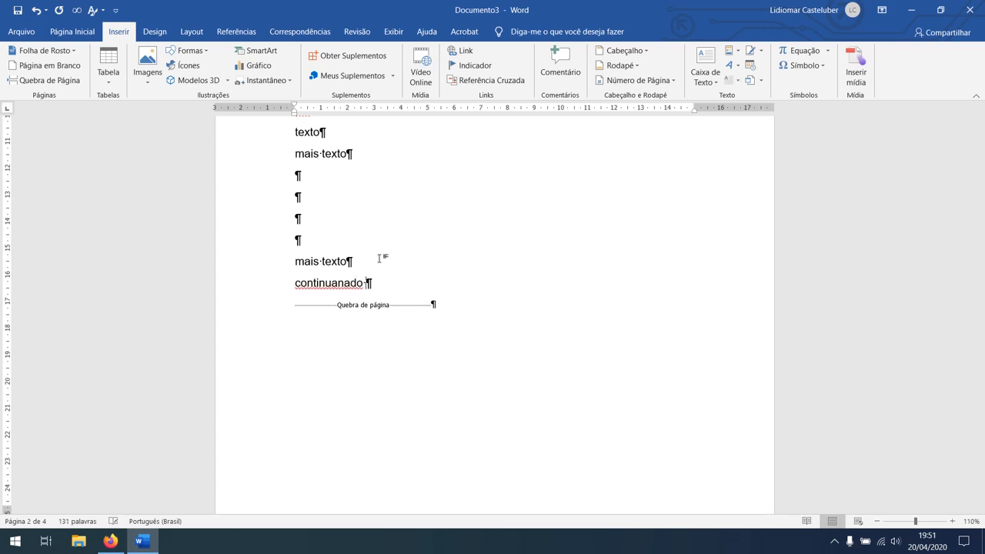
key("BackSpace")
key("BackSpace")
key("BackSpace")
type("ndo texto")
key("Return")
key("Return")
key("Return")
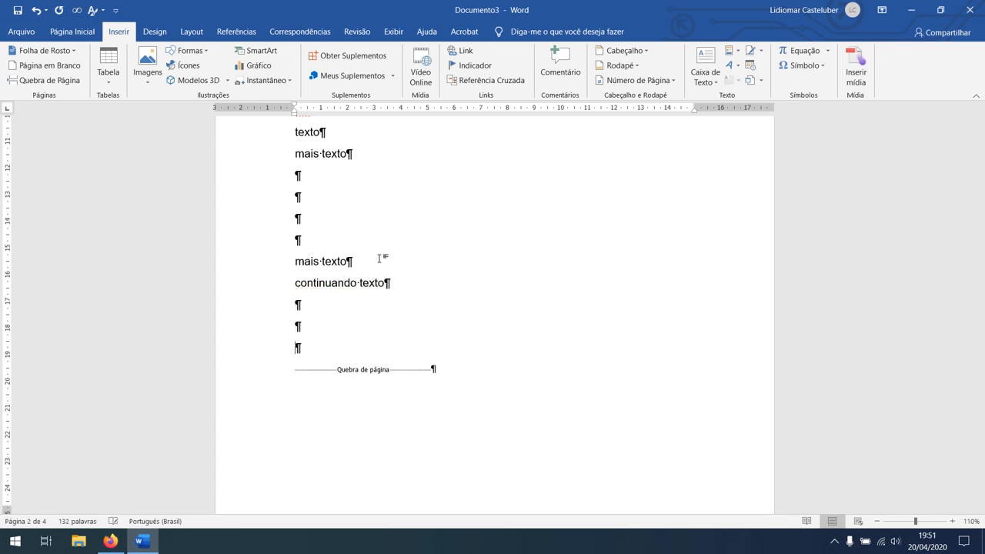
- Delete the empty lines above the fourth name on the page after the break
scroll(378, 270, "down", 3)
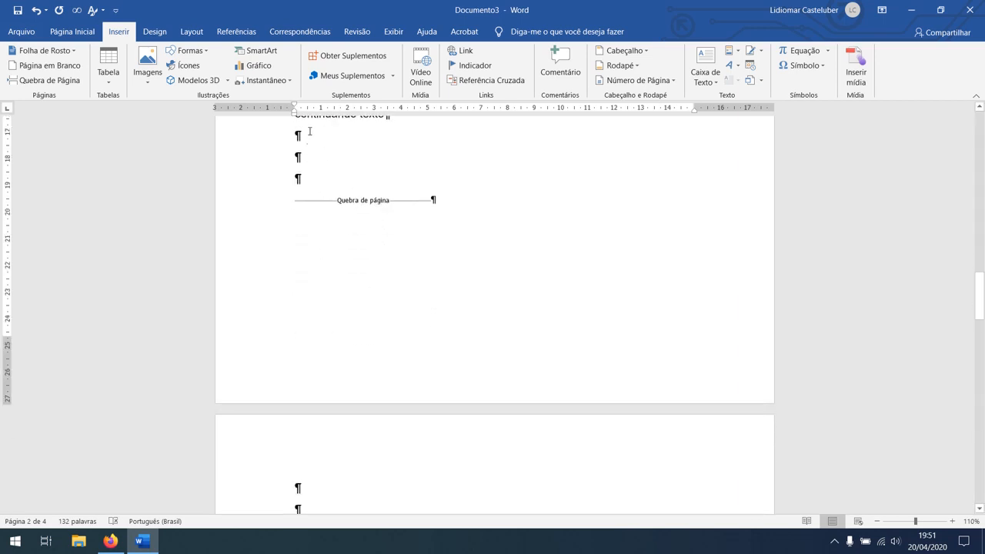
scroll(323, 185, "down", 8)
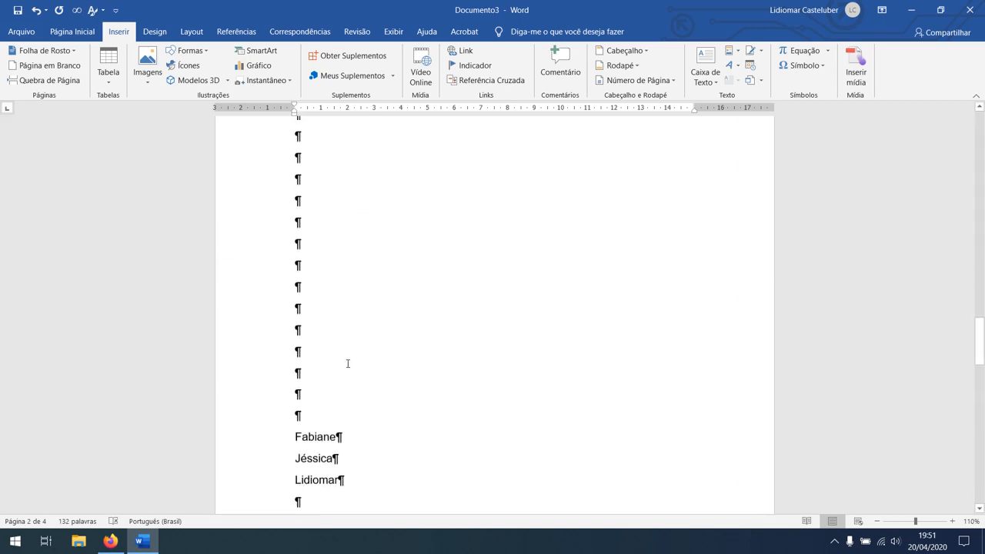
scroll(347, 363, "up", 6)
scroll(346, 362, "down", 3)
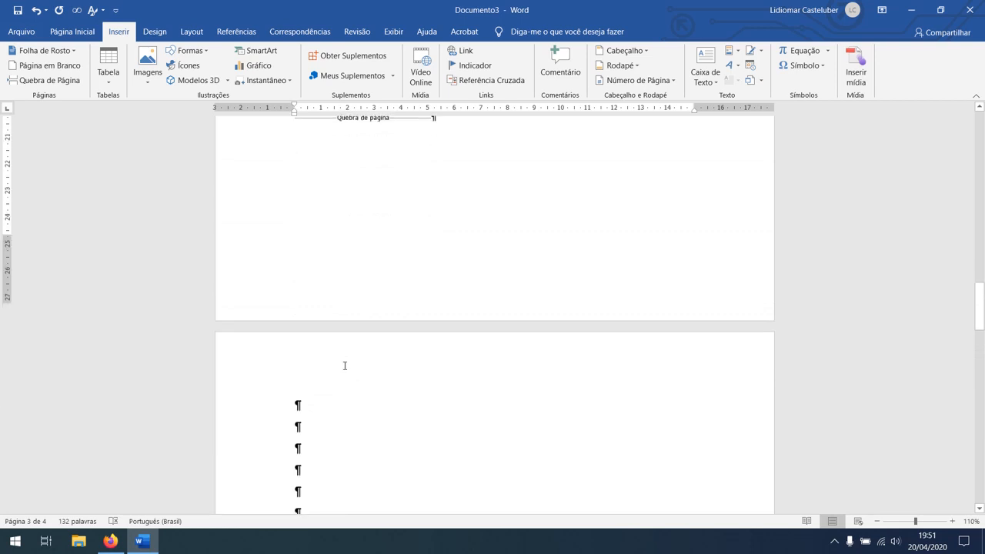
left_click(344, 398)
scroll(331, 370, "down", 3)
scroll(311, 331, "up", 2)
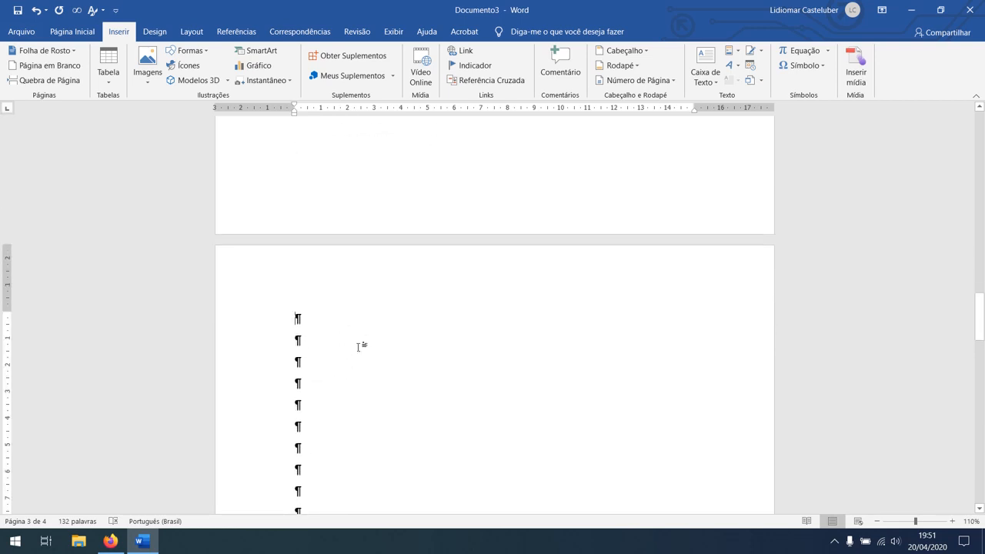
key("Delete")
key("Delete")
key("Delete")
key("Delete")
key("Delete")
key("Delete")
key("Delete")
key("Delete")
key("Delete")
key("Delete")
key("Delete")
key("Delete")
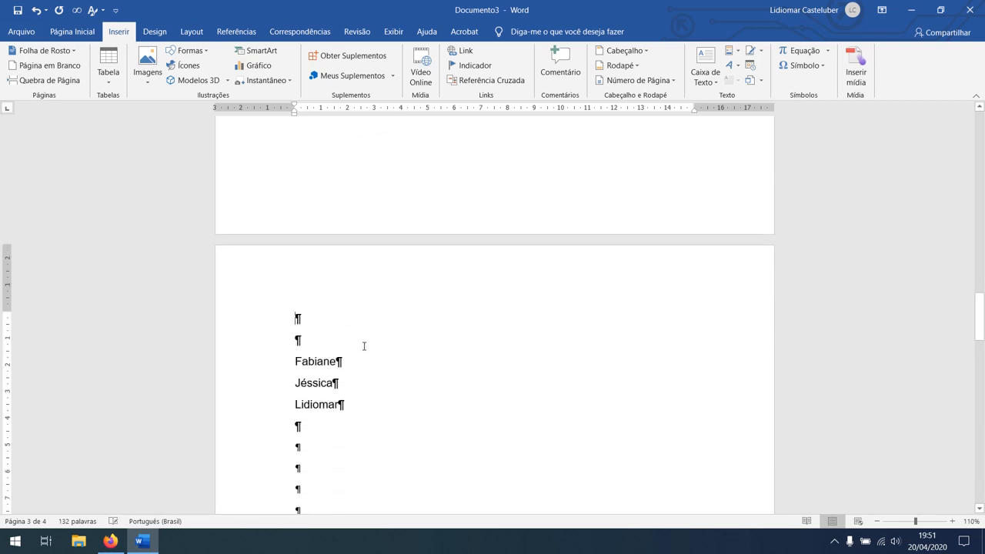
- Add several more empty lines before the page break and check the position of the names after it
scroll(370, 350, "up", 3)
scroll(377, 352, "up", 2)
left_click(362, 279)
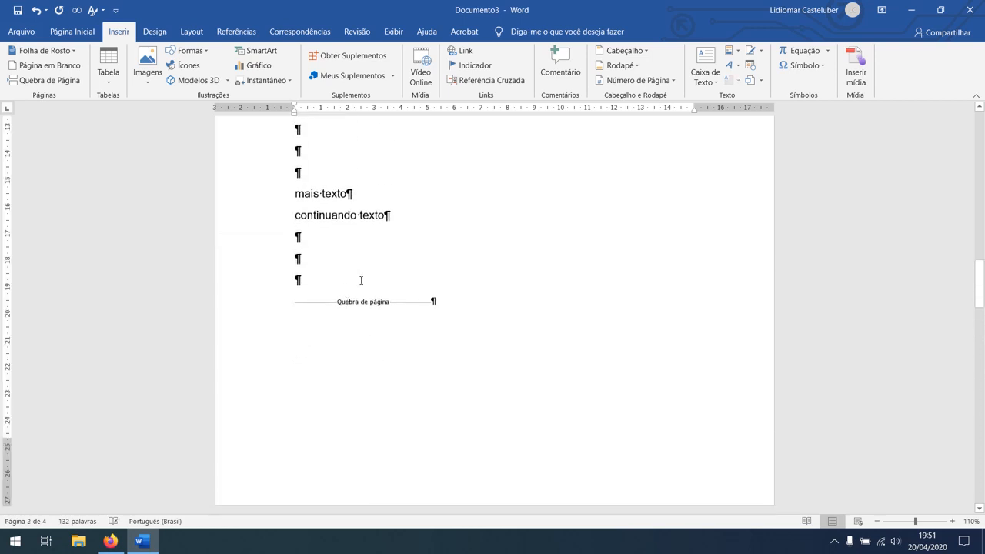
scroll(363, 279, "down", 2)
key("Return")
key("Return")
key("Return")
key("Return")
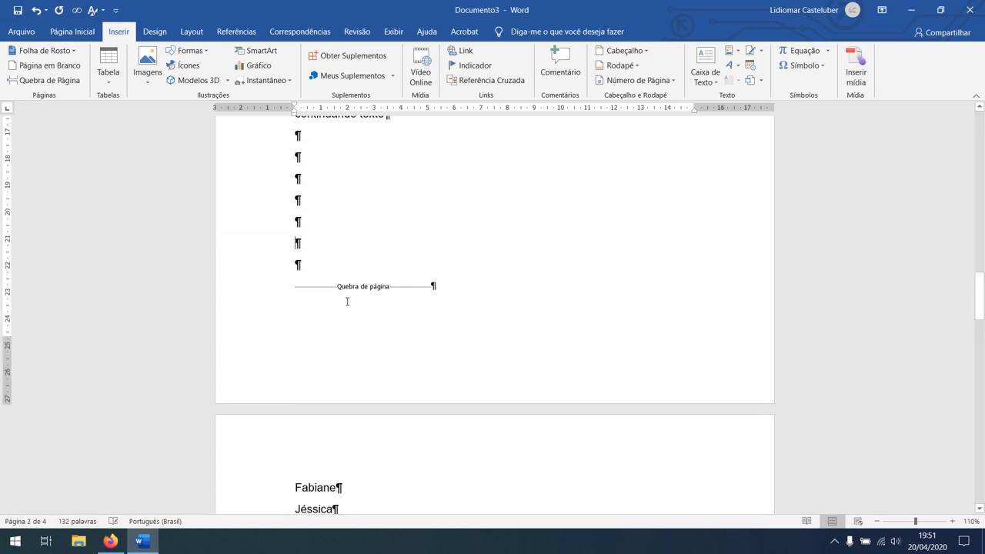
key("Return")
scroll(322, 447, "down", 2)
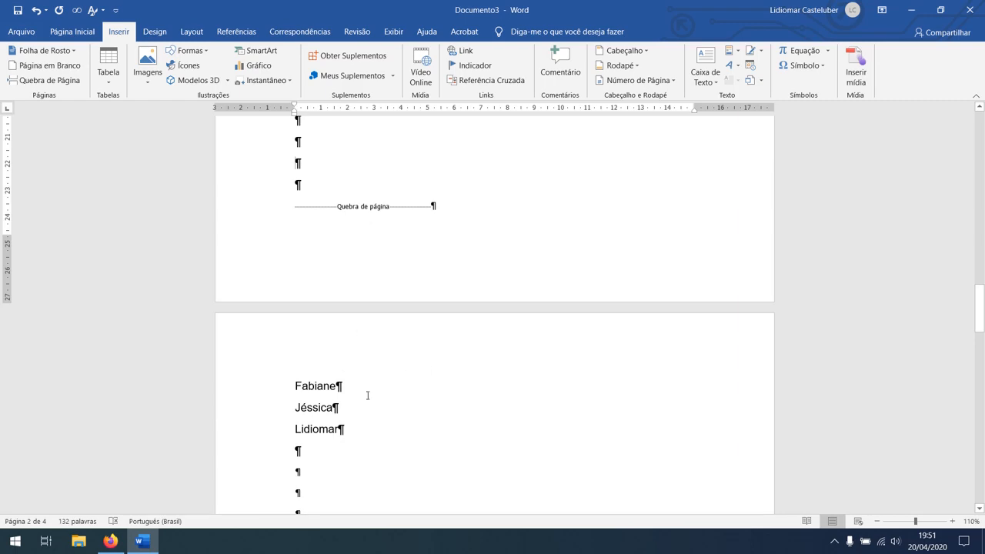
- Add empty lines until the page break moves to the next page, and check the pages that follow
scroll(368, 396, "down", 2)
type("É utilizada por pequenos produtores que utilizam práticas tradicionais, onde o conhecimento das técnicas é repassado através de gerações. É praticada no campo e refere-se à técnicas que envolvem animais bovinos.")
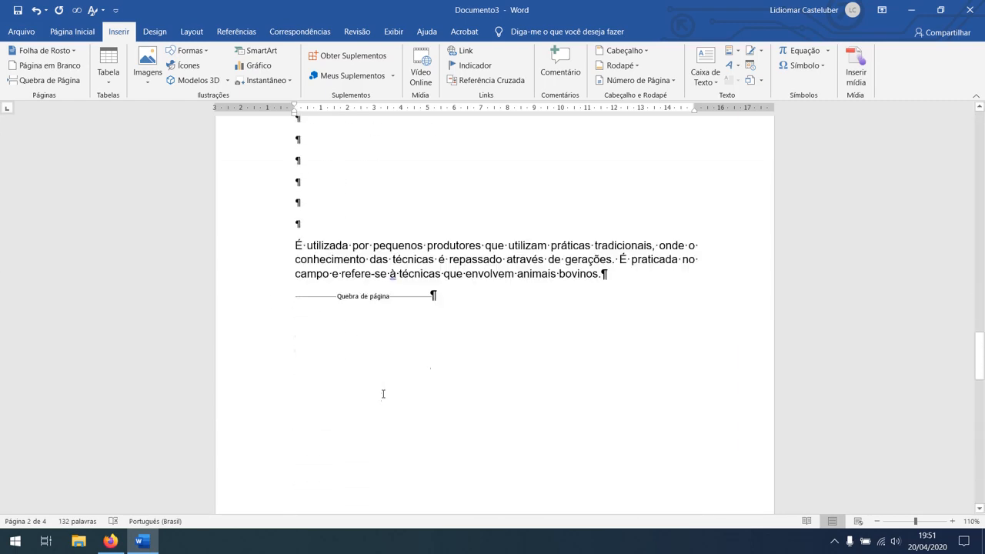
scroll(382, 394, "down", 10)
scroll(321, 266, "up", 15)
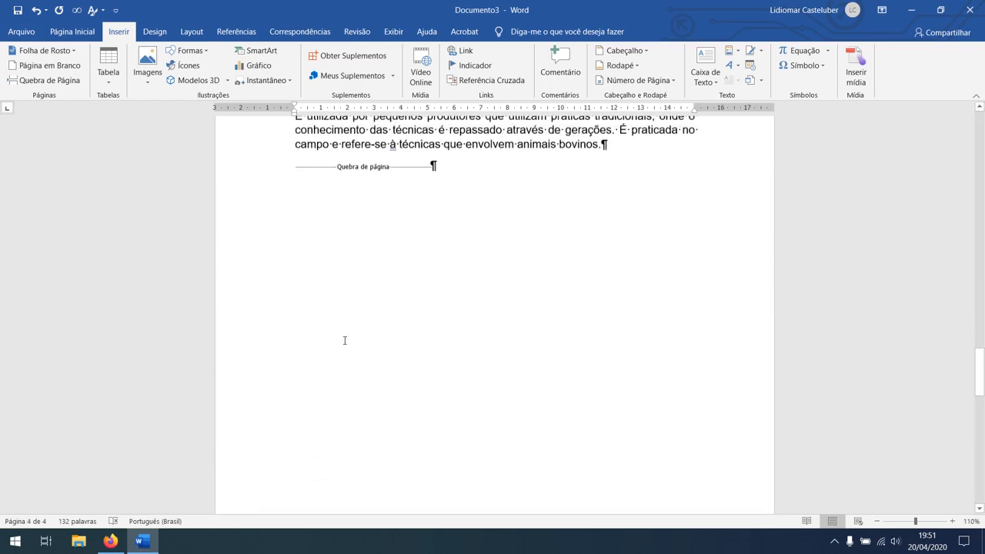
key("Return")
key("Return")
key("Return")
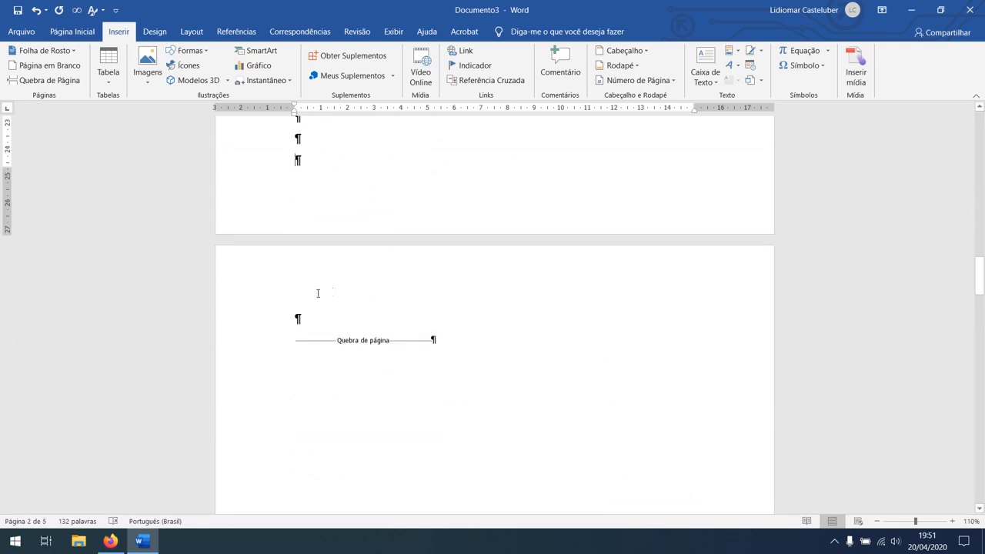
scroll(358, 322, "down", 20)
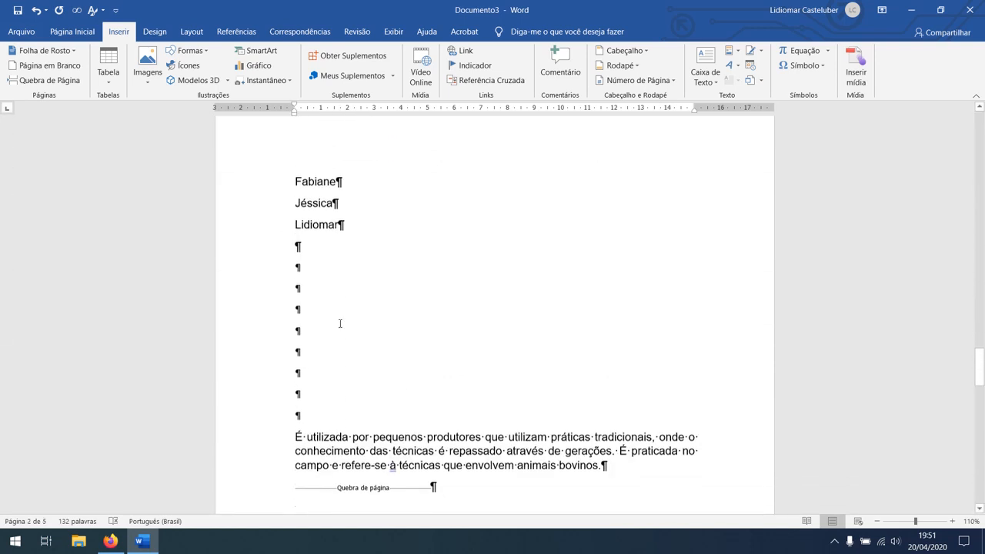
- Enter "Digitando" on the empty line above the page break and add six empty lines below it
scroll(347, 301, "up", 5)
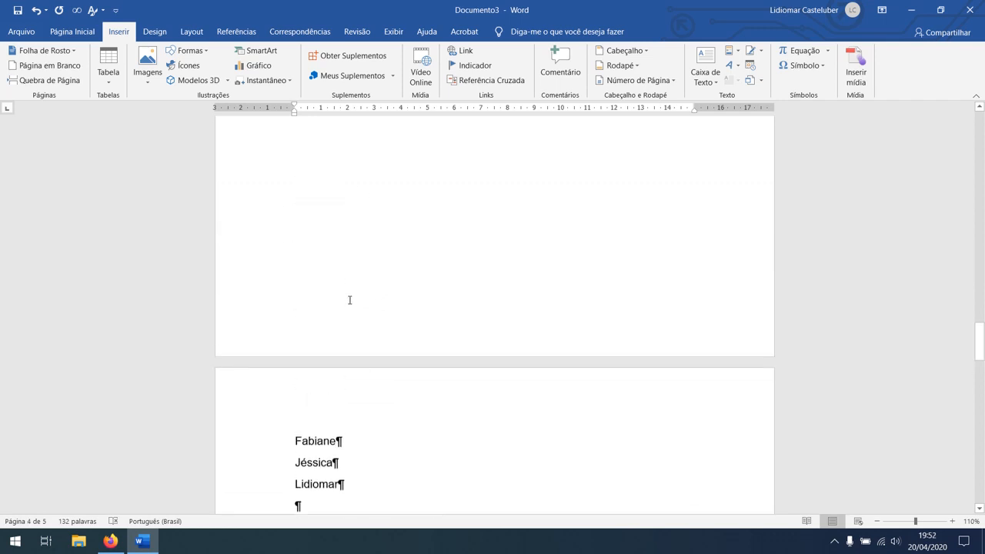
scroll(343, 308, "down", 1)
scroll(325, 375, "up", 13)
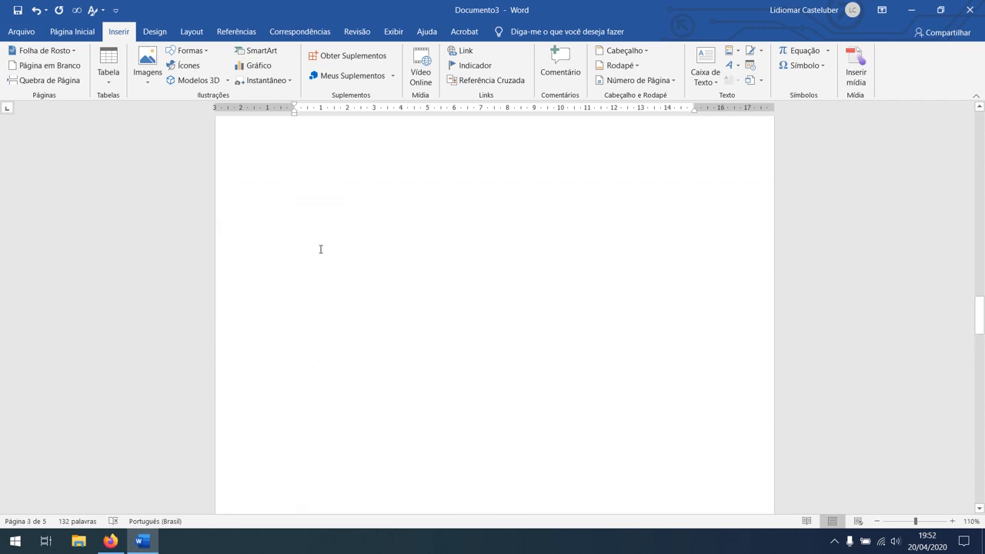
left_click(339, 289)
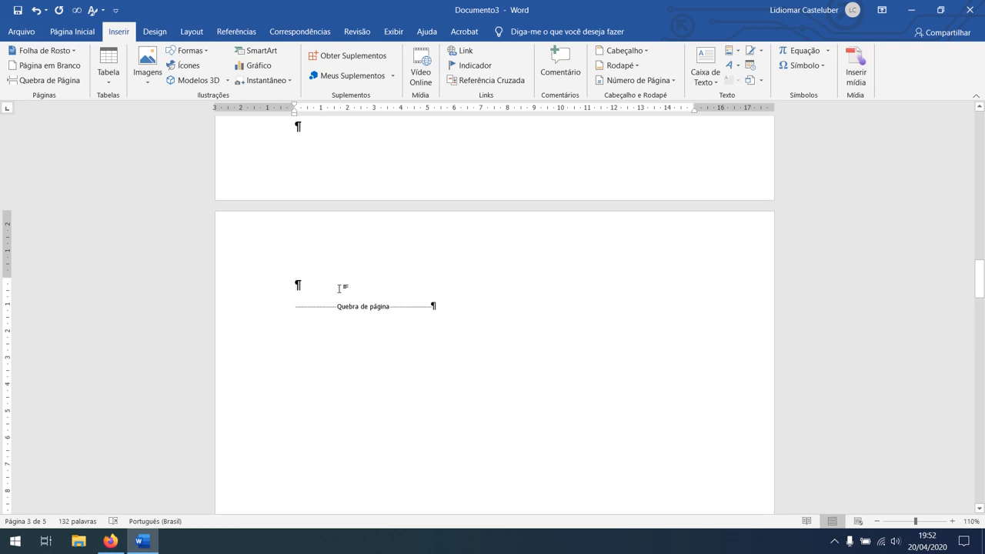
type("digi")
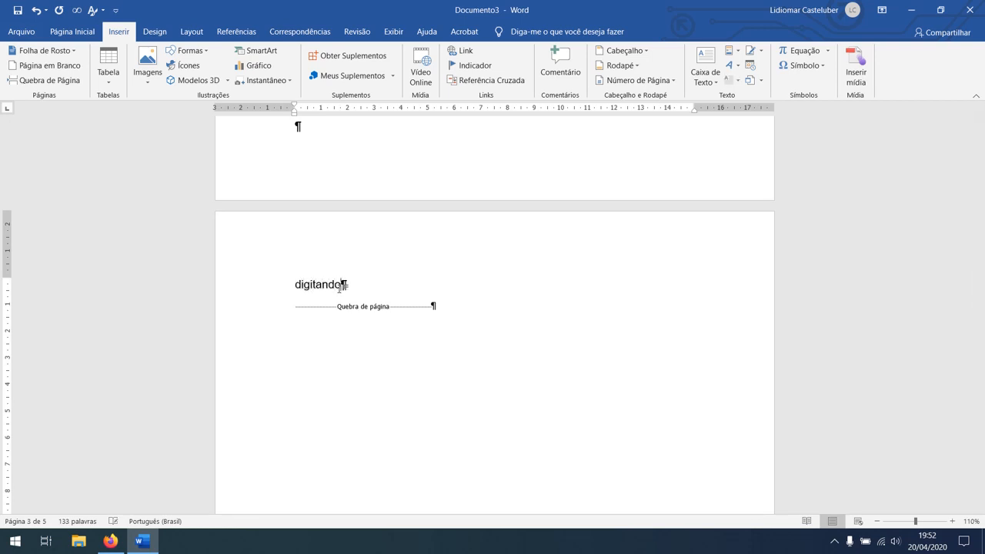
type("tando")
key("Return")
key("Return")
key("Return")
key("Return")
key("Return")
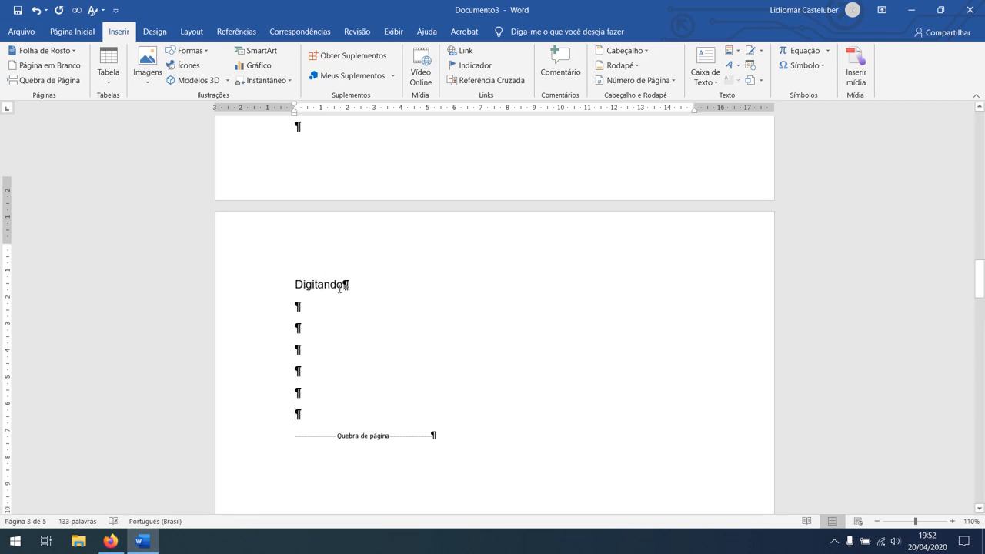
- Add the heading "REFERÊNCIA BIBLIOGRÁFICA" above the names on the page after the break, followed by two empty lines
scroll(355, 283, "down", 5)
scroll(356, 283, "down", 5)
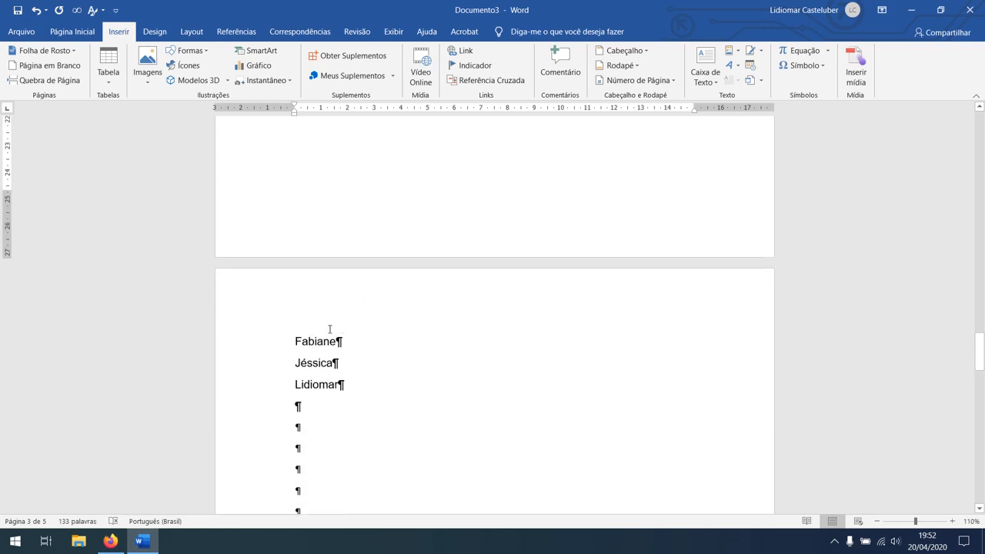
scroll(329, 329, "up", 12)
scroll(338, 331, "down", 3)
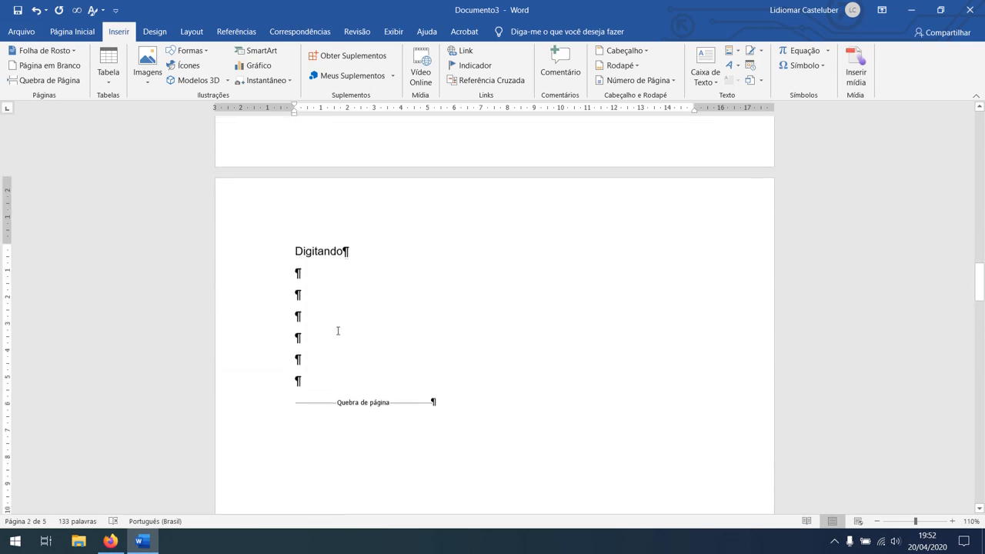
scroll(338, 331, "down", 10)
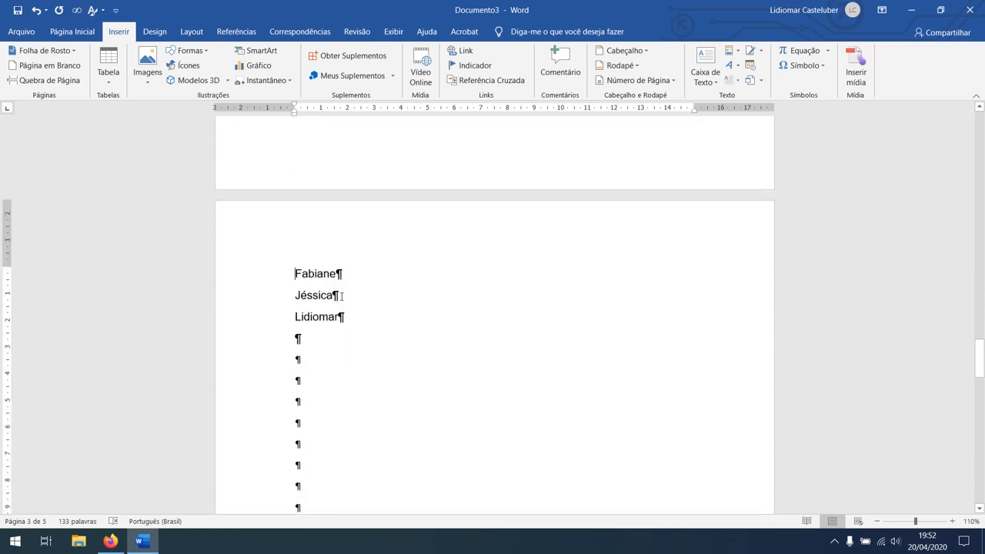
key("Return")
key("Caps_Lock")
type("RE")
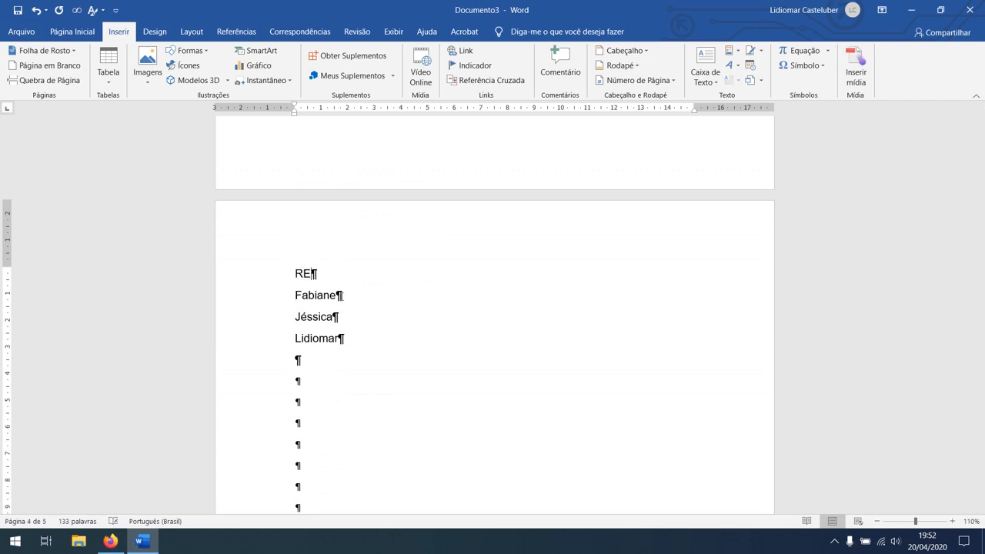
type("FERÊNCIA ")
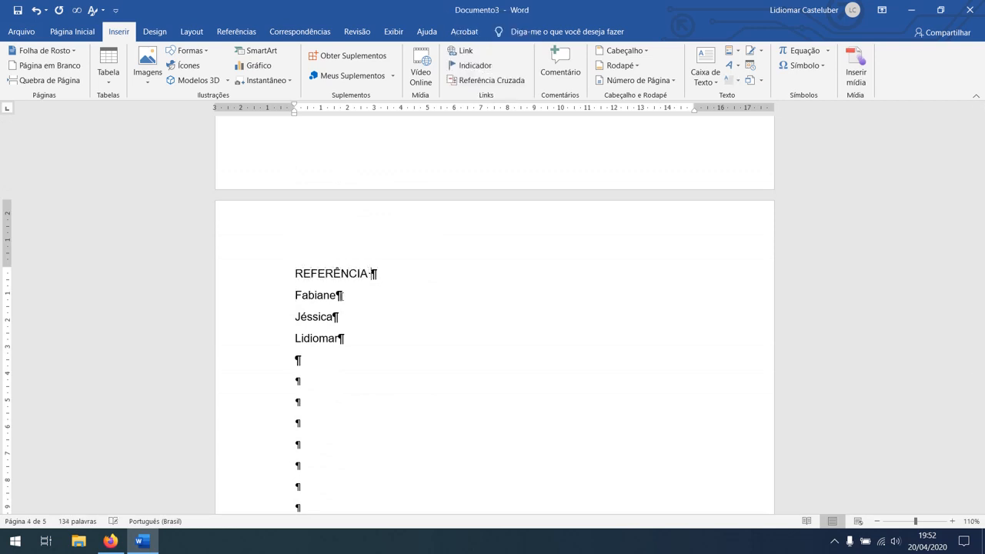
type("BIBLIOGRÁFICA")
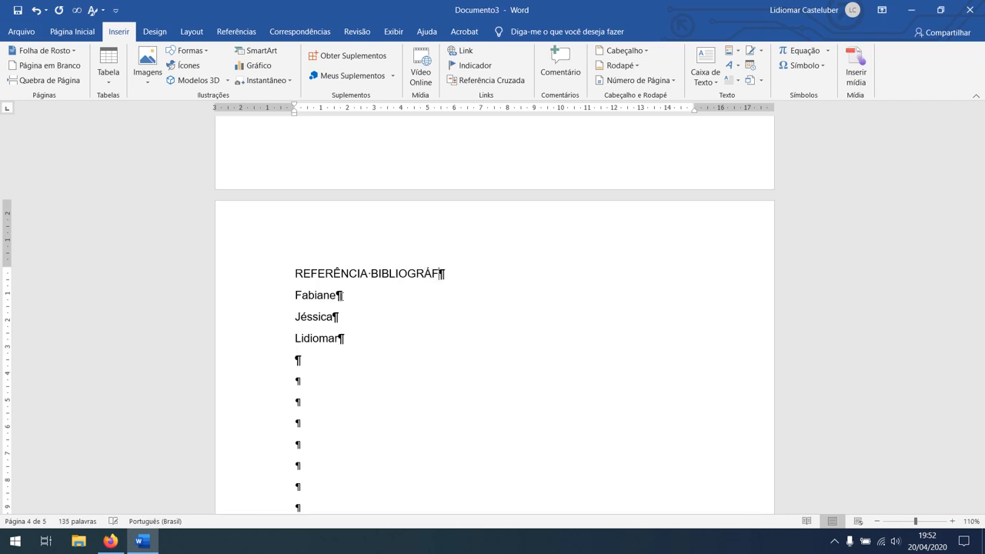
key("Return")
key("Return")
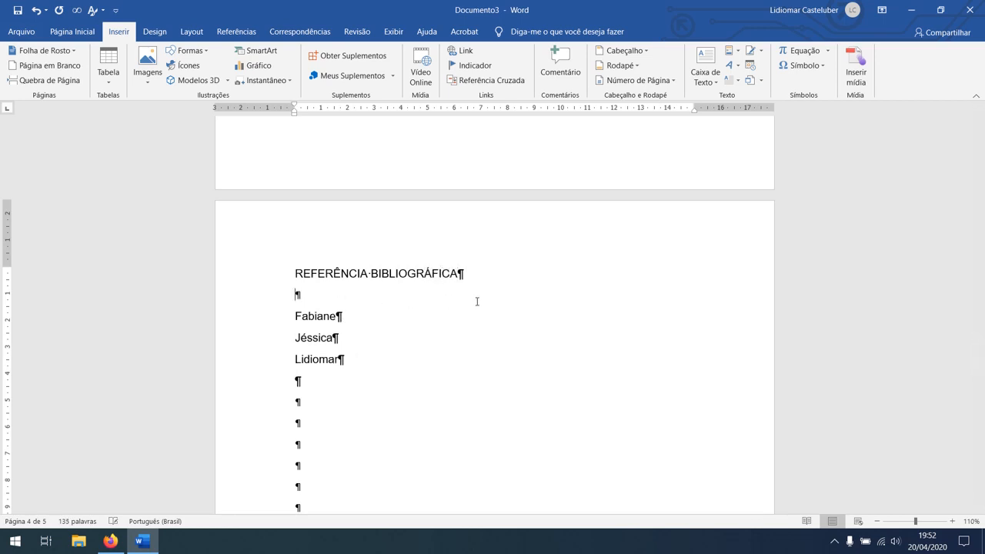
- Make the "REFERÊNCIA BIBLIOGRÁFICA" heading bold and hide the formatting marks
scroll(658, 374, "up", 3)
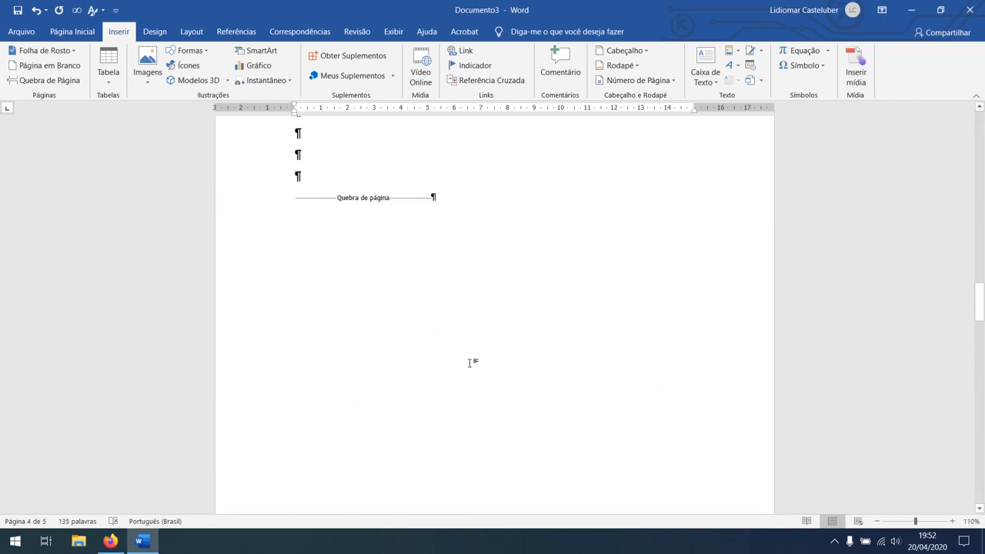
scroll(473, 358, "down", 10)
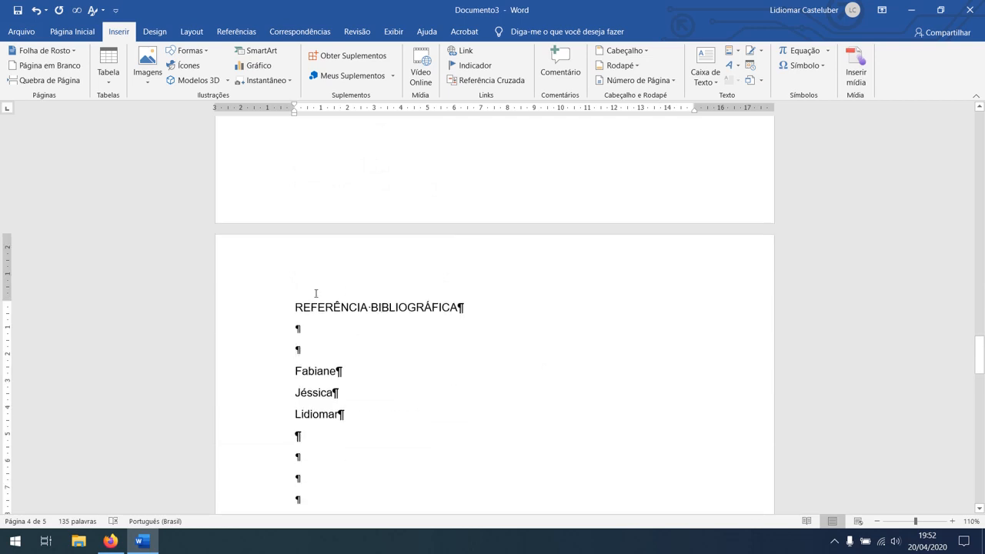
left_click_drag(314, 295, 518, 306)
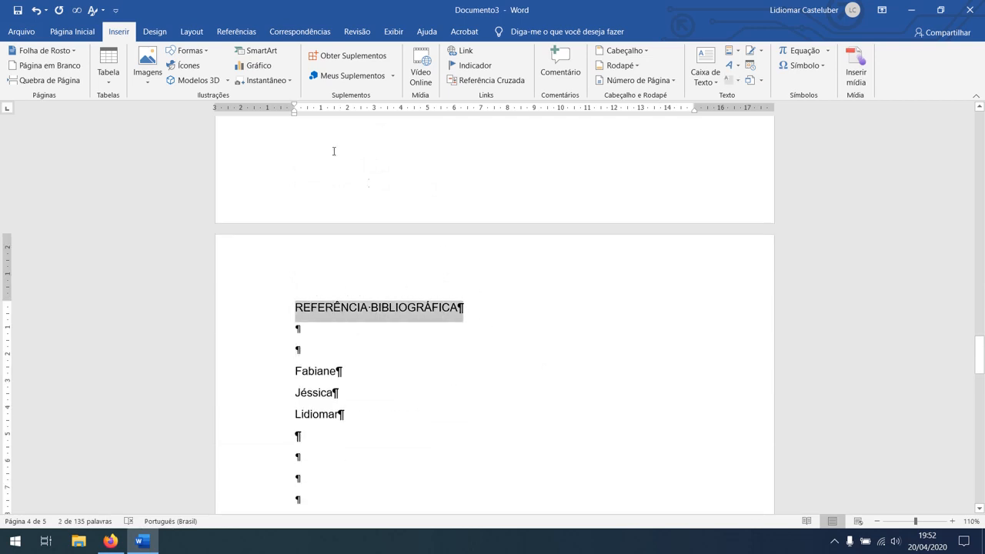
left_click(72, 31)
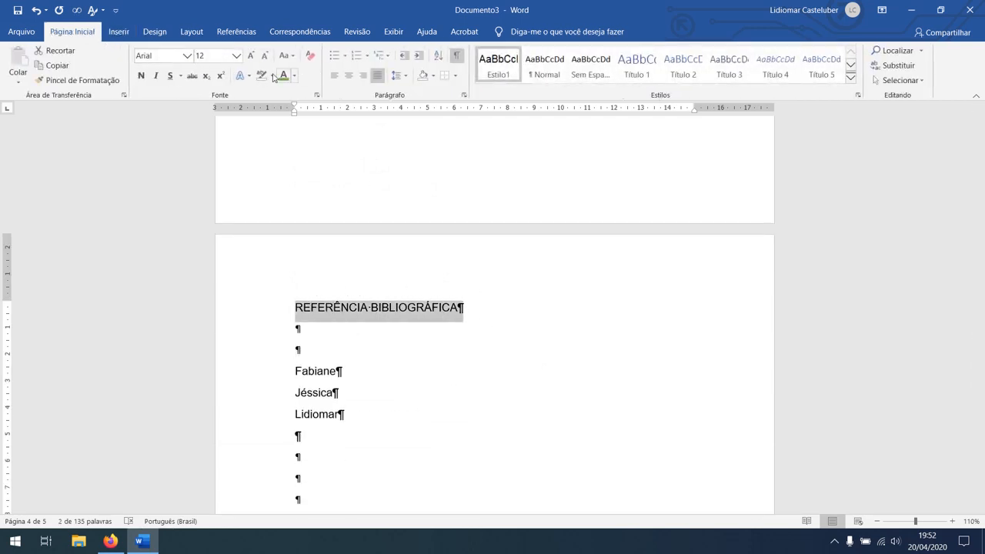
left_click(141, 75)
left_click(456, 62)
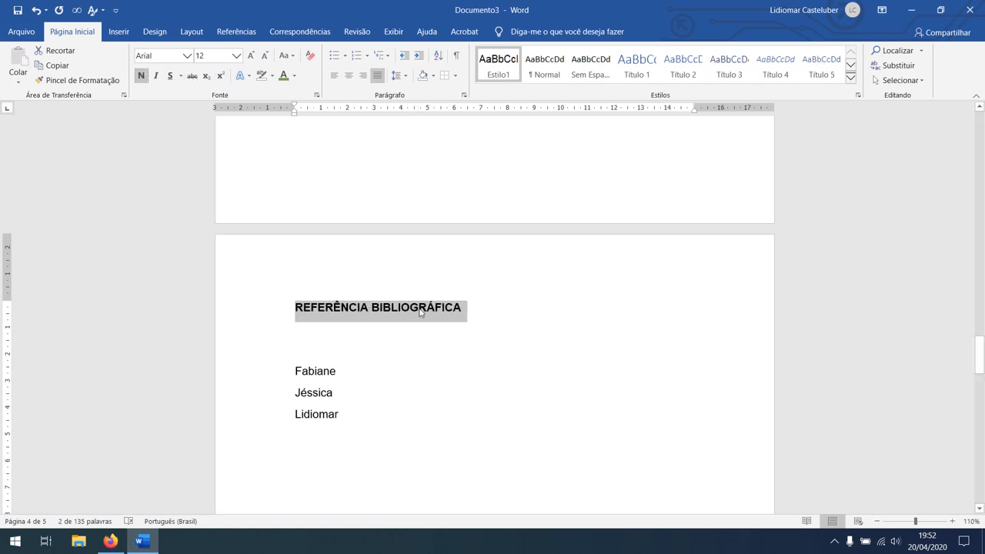
left_click(424, 329)
- Try inserting a page break on the line below the "REFERÊNCIA BIBLIOGRÁFICA" heading and undo it
scroll(425, 351, "up", 5)
scroll(424, 352, "down", 5)
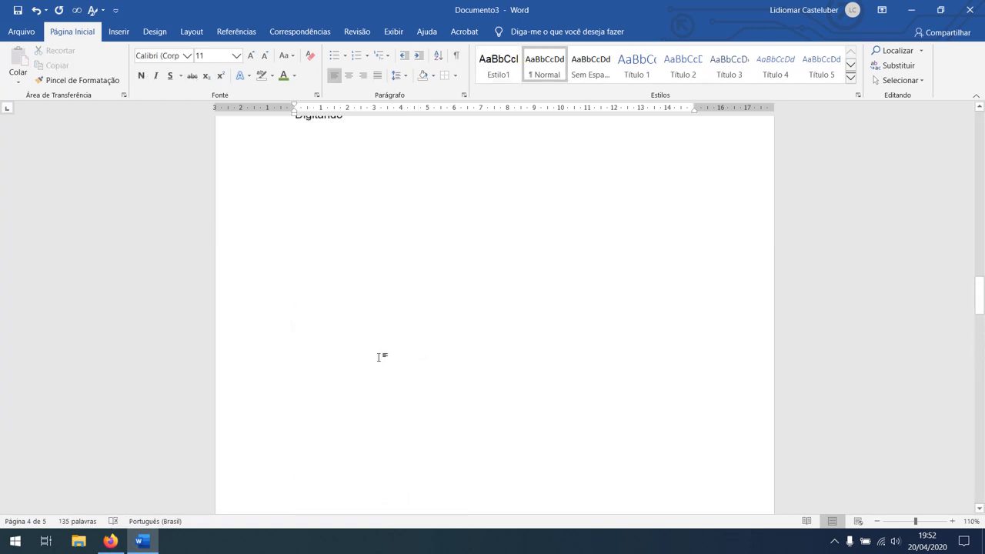
scroll(373, 300, "up", 10)
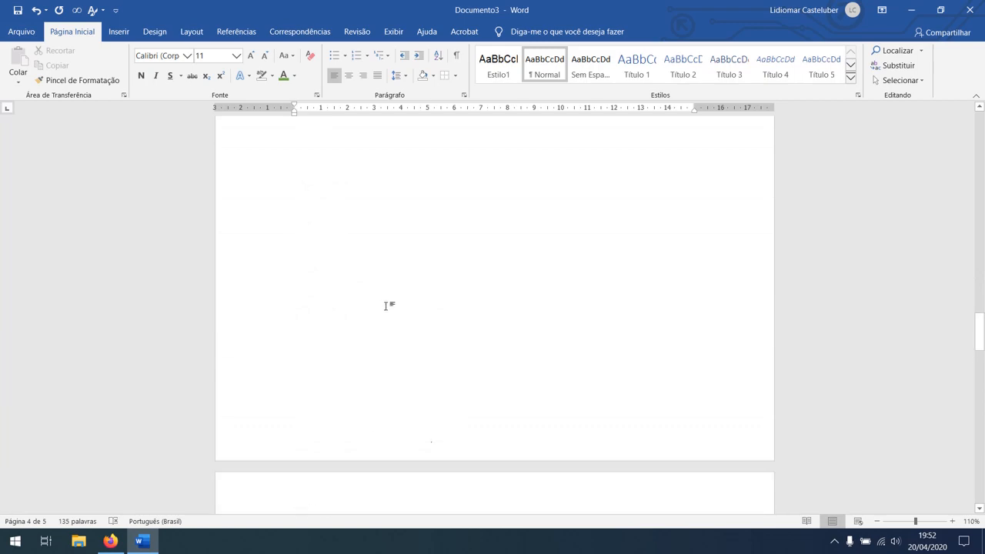
scroll(385, 307, "up", 10)
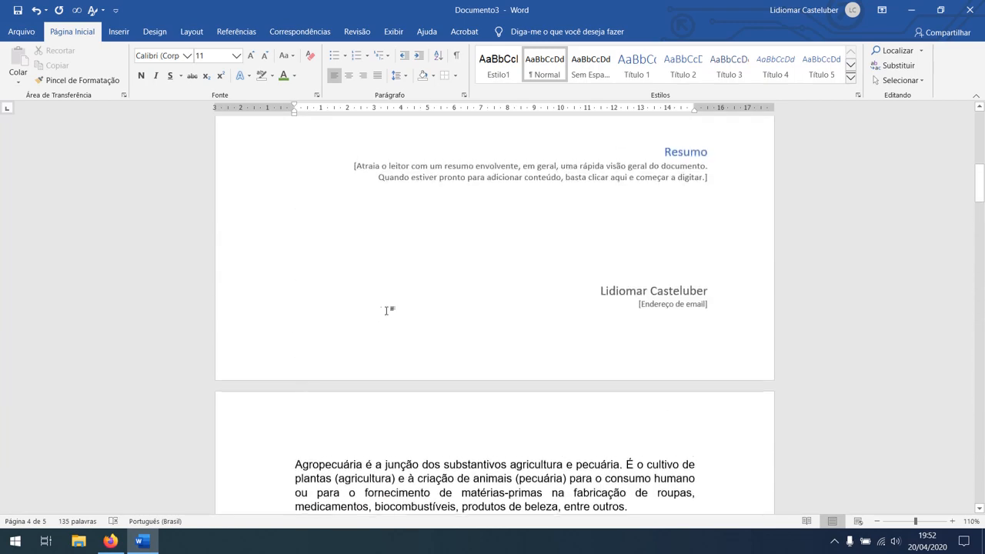
scroll(308, 292, "down", 2)
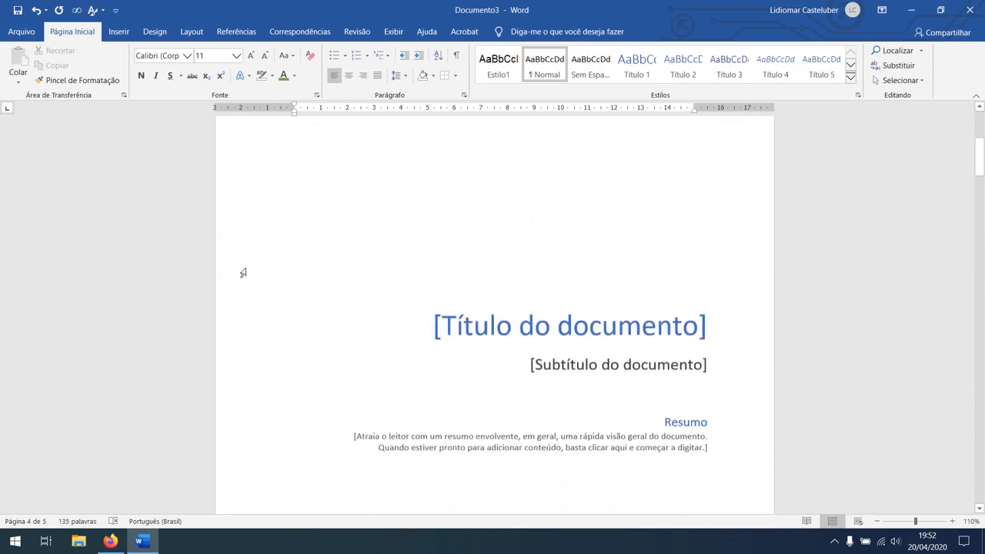
scroll(242, 272, "up", 2)
left_click(118, 32)
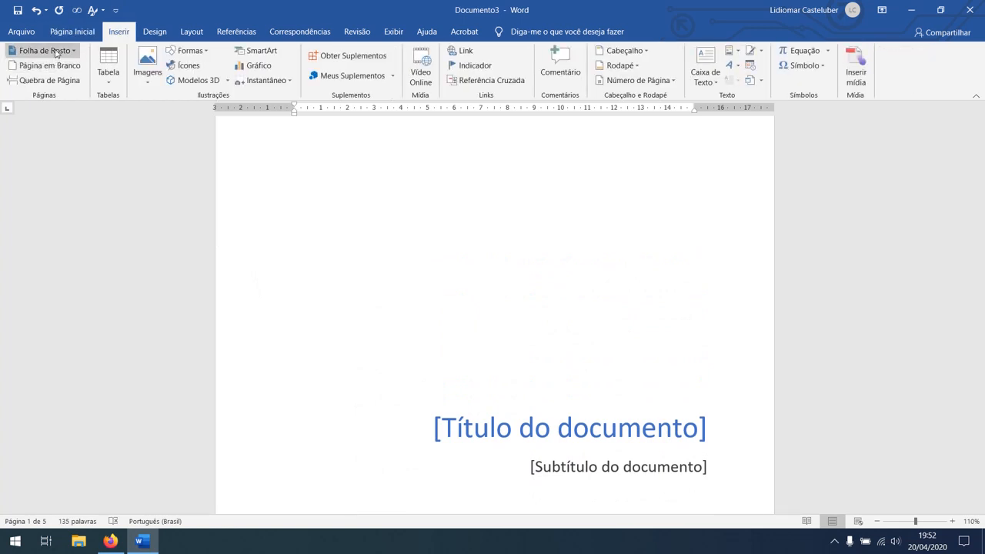
left_click(63, 82)
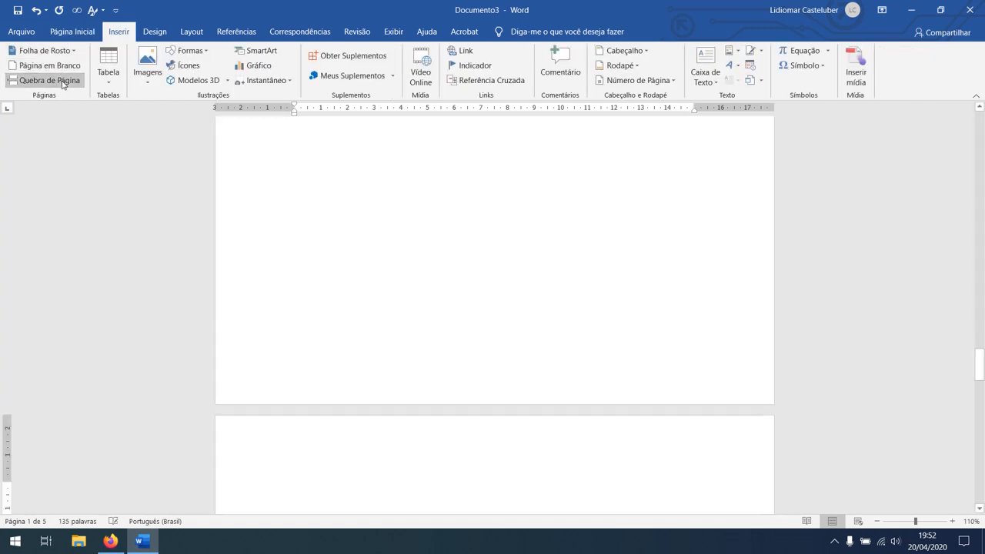
scroll(198, 185, "up", 5)
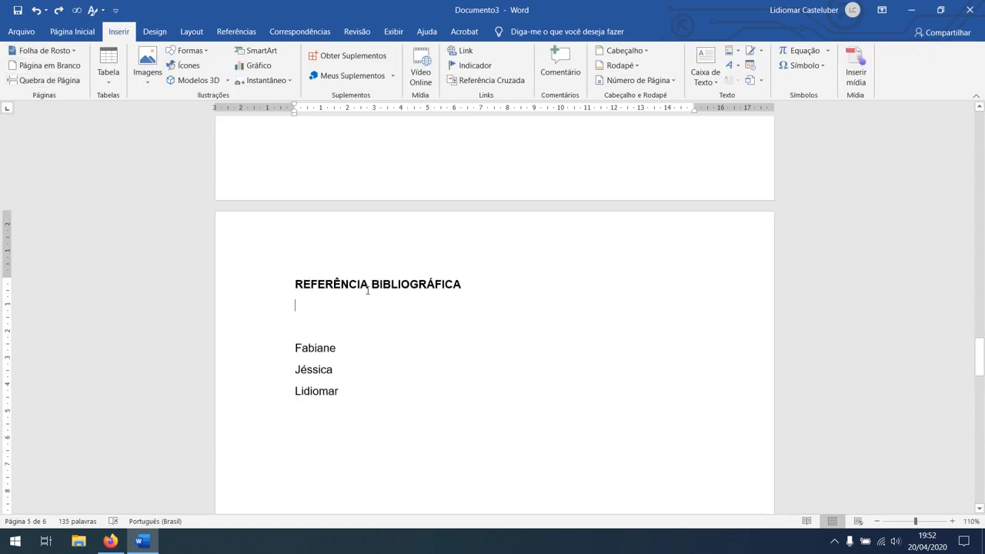
scroll(378, 275, "down", 10)
scroll(369, 272, "up", 6)
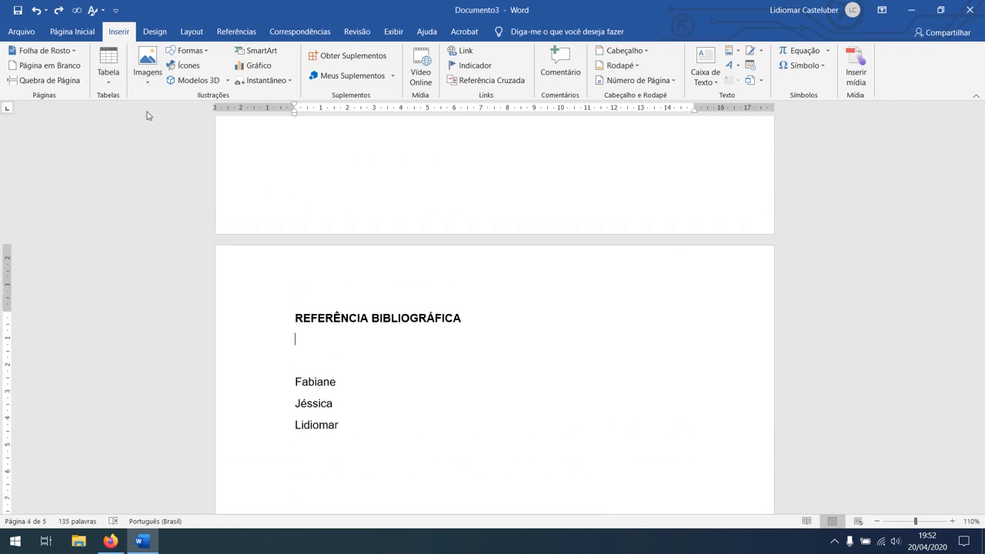
- Select the entire document content, including the cover page, and delete it
scroll(437, 280, "up", 3)
scroll(437, 280, "up", 15)
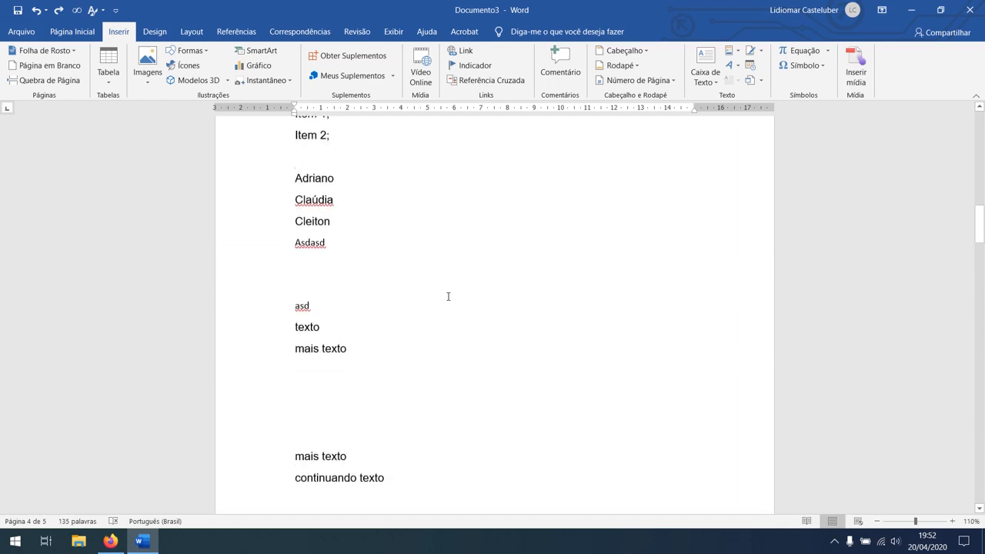
scroll(448, 296, "up", 6)
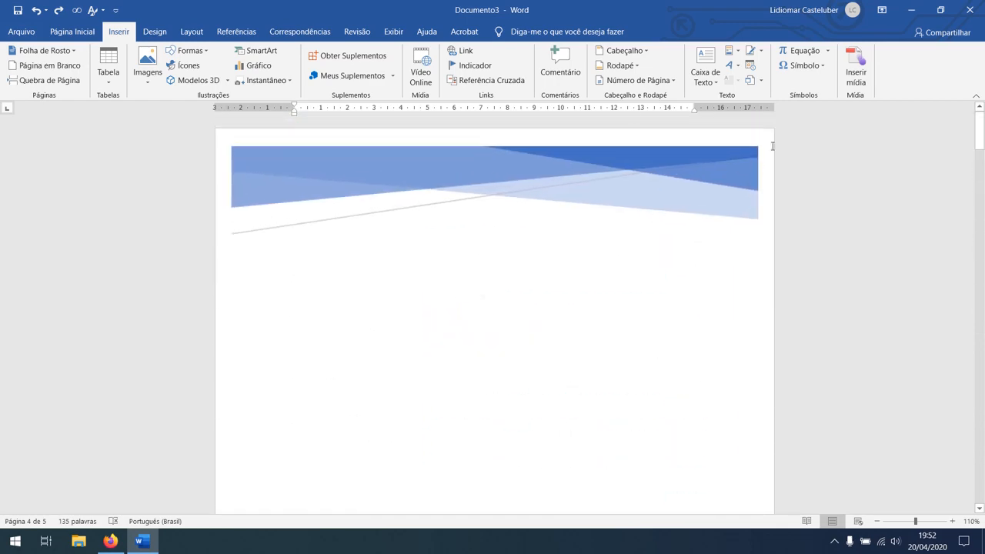
left_click(73, 32)
left_click(901, 81)
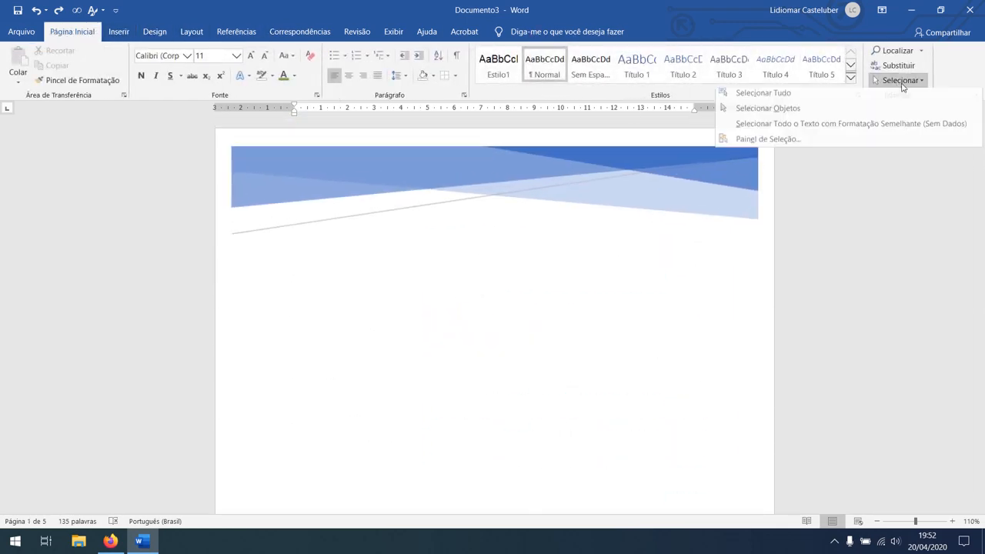
left_click(889, 94)
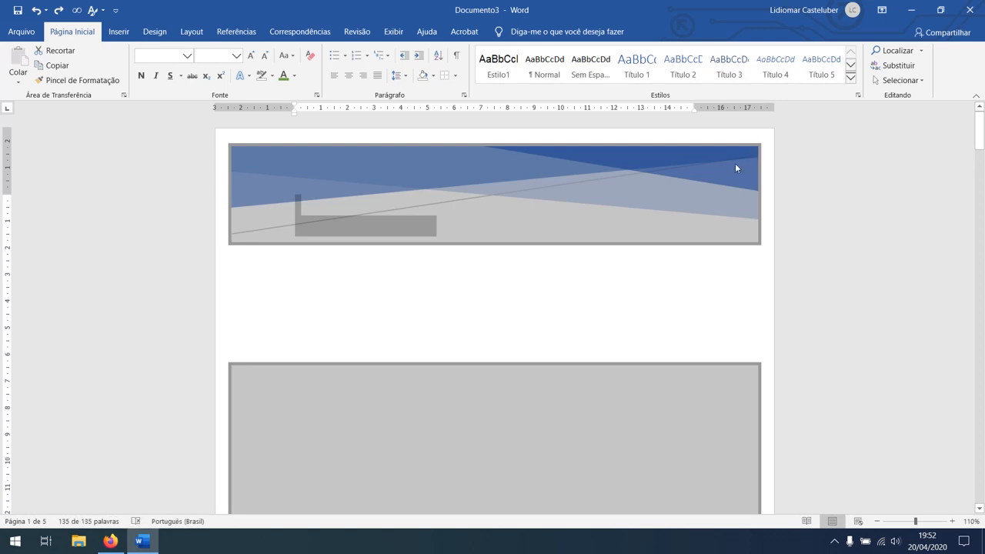
key("Delete")
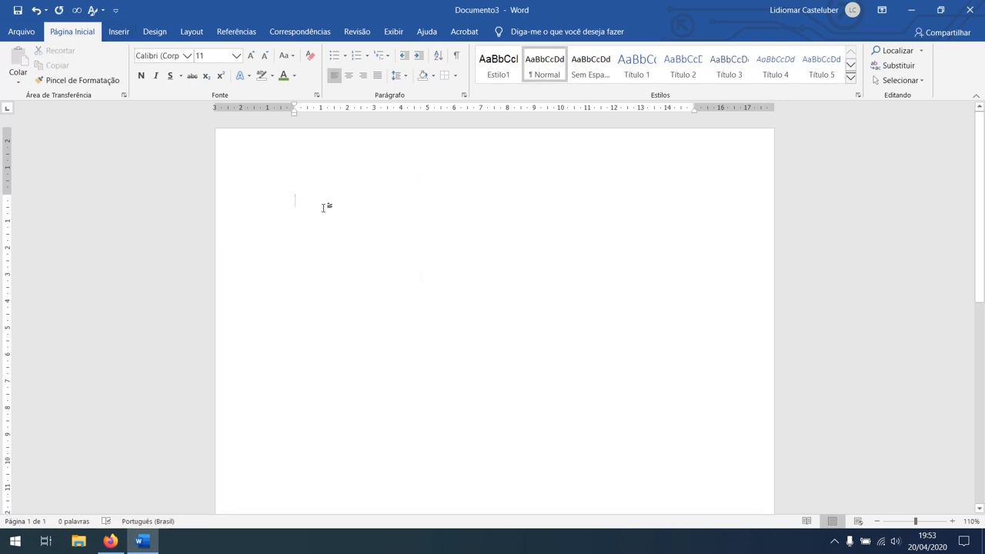
scroll(415, 237, "down", 3)
scroll(420, 240, "up", 3)
- Insert a table with 20 columns and 10 rows, using a fixed column width set to Automático
left_click(118, 32)
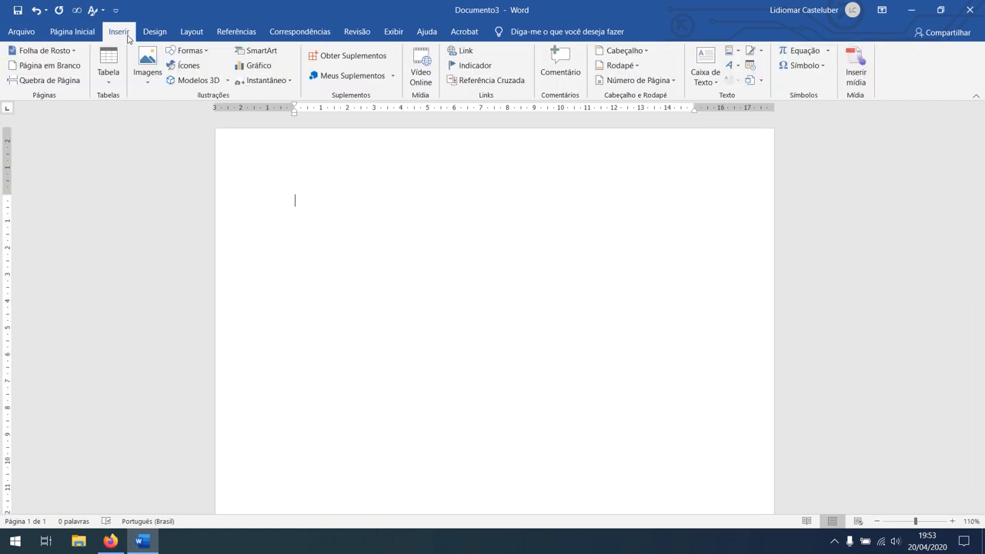
left_click(112, 80)
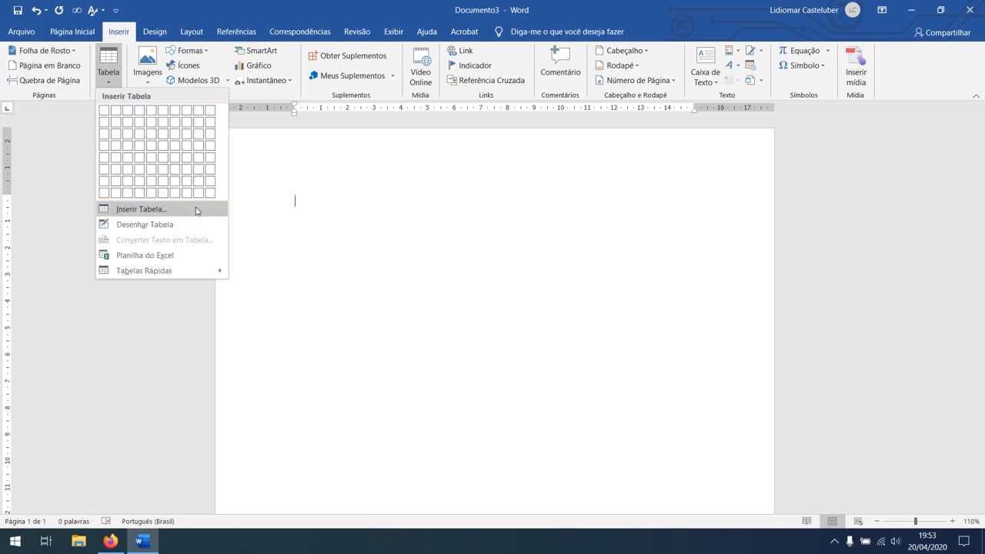
left_click(163, 218)
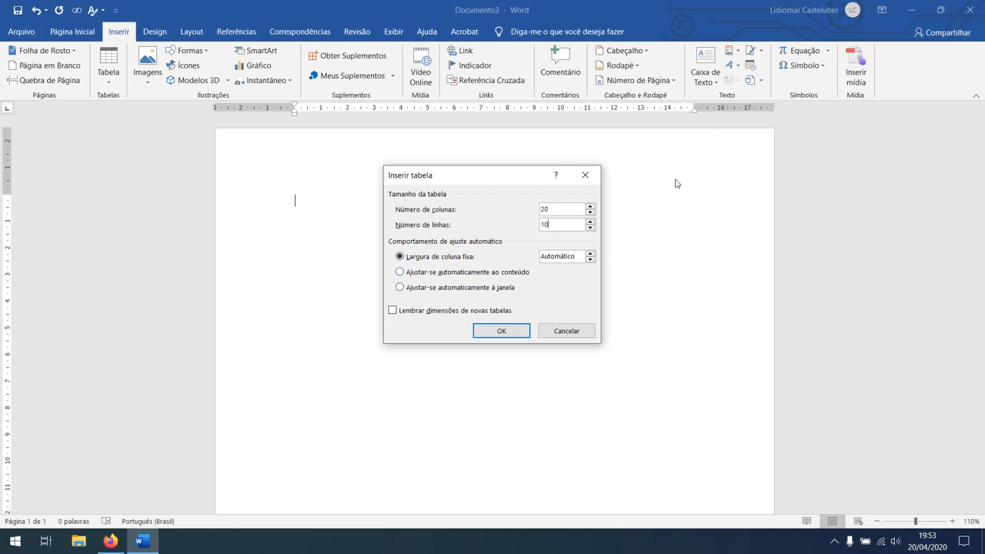
left_click(467, 290)
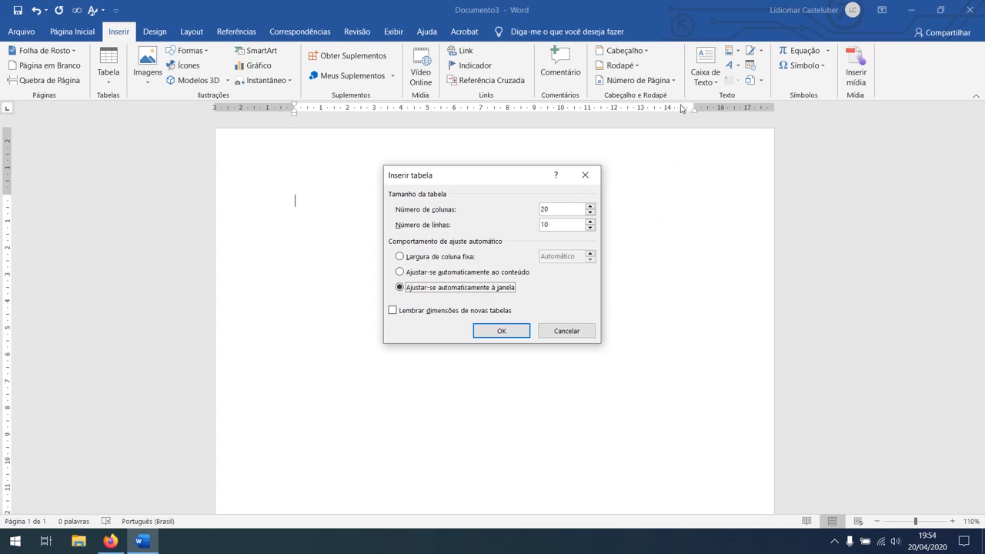
left_click(442, 261)
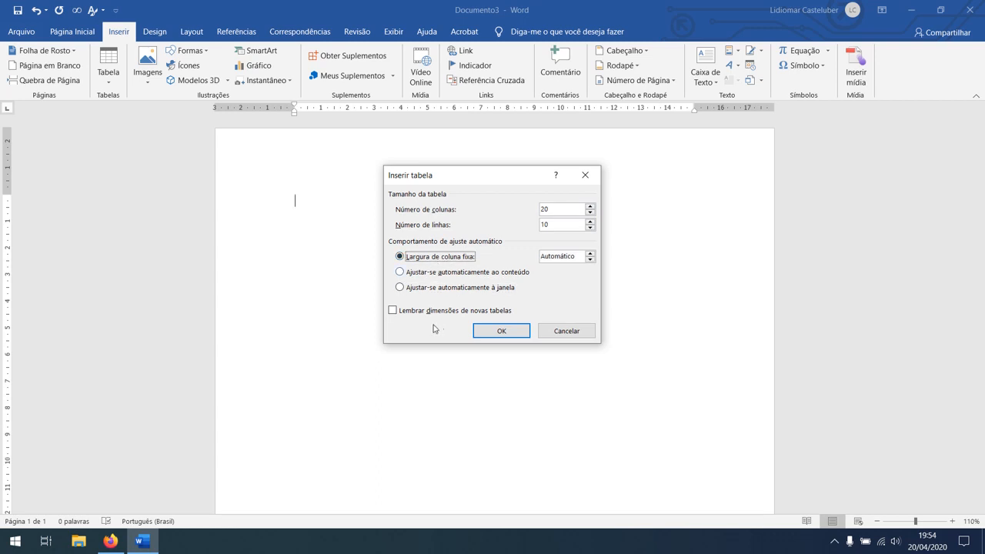
left_click(502, 334)
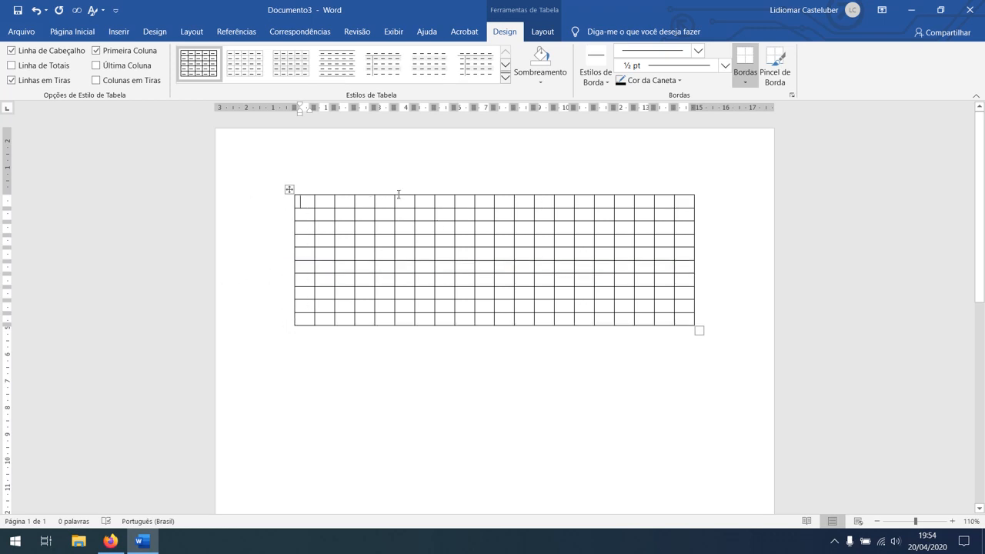
left_click(119, 32)
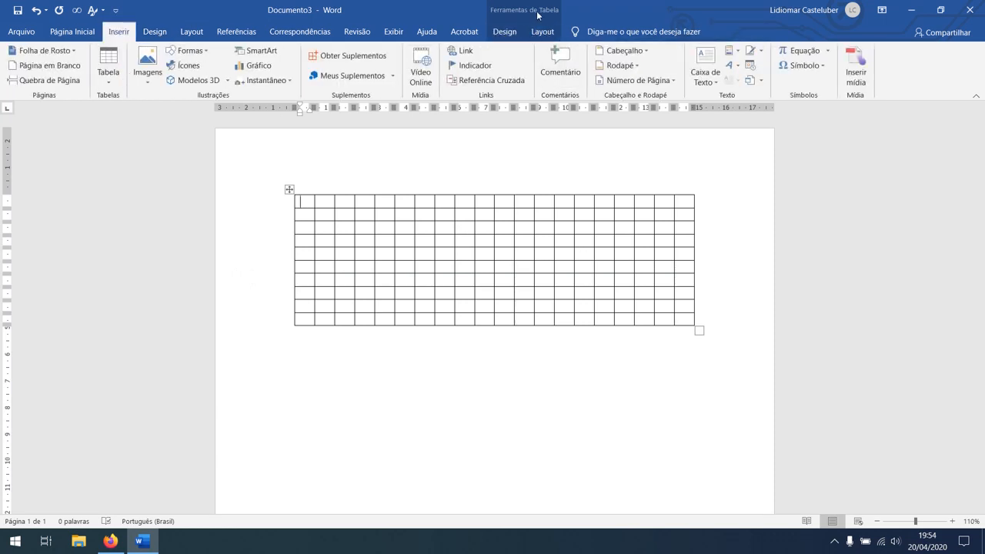
left_click(507, 31)
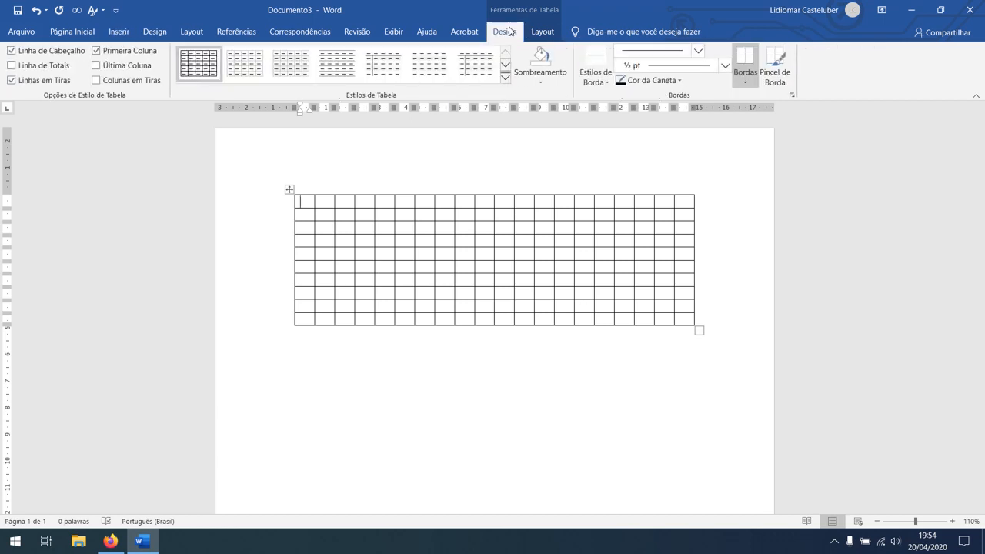
left_click(541, 32)
left_click(506, 31)
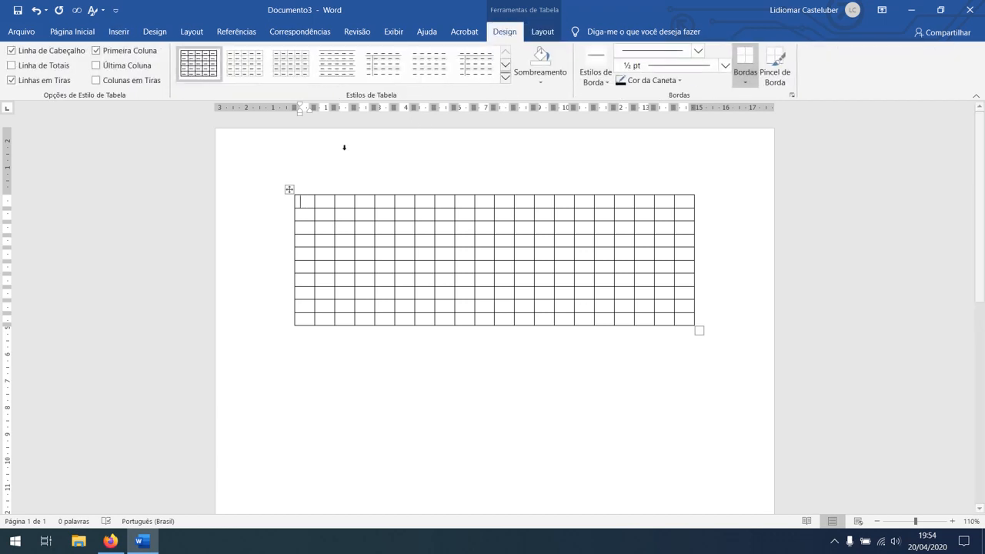
- Preview orange theme shading colours on the whole table without applying any
left_click(289, 189)
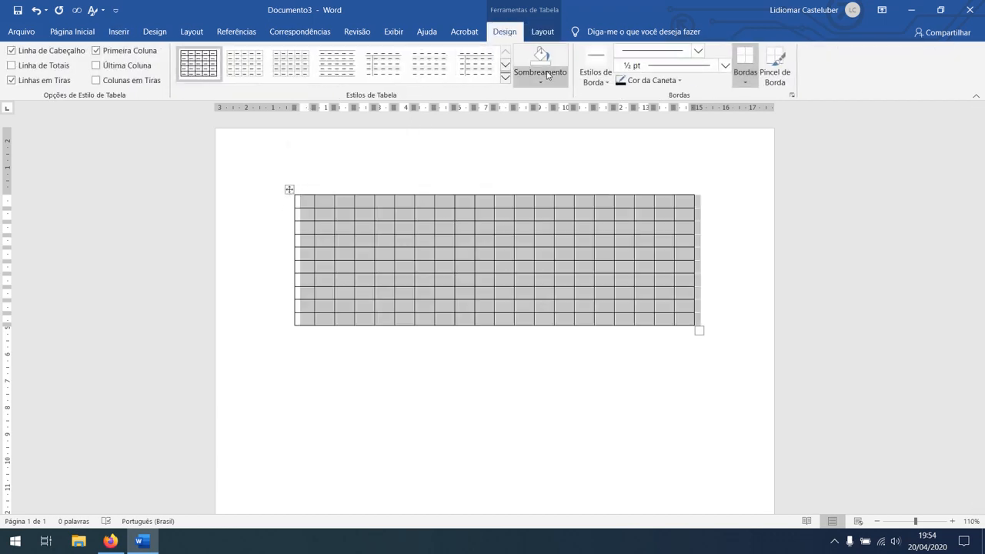
left_click(548, 75)
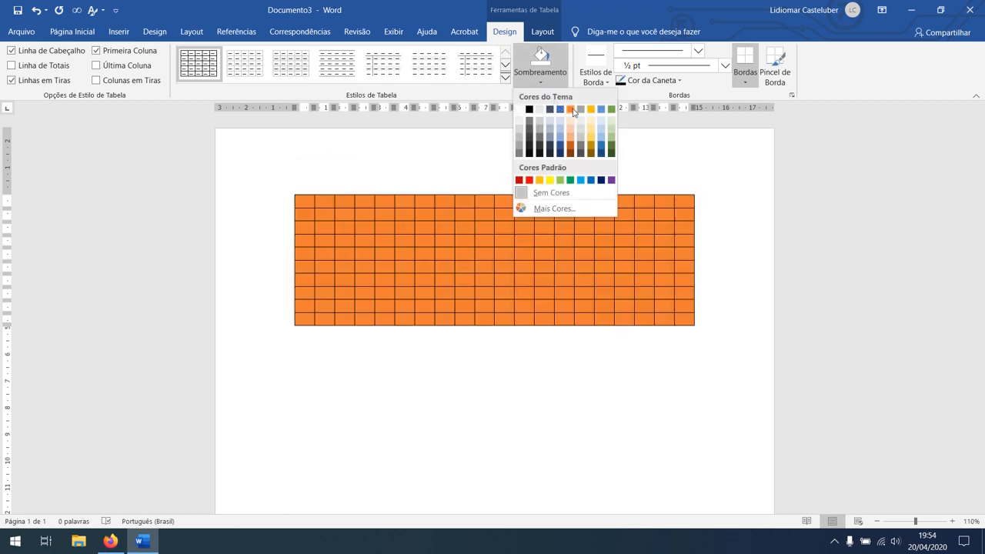
left_click(370, 218)
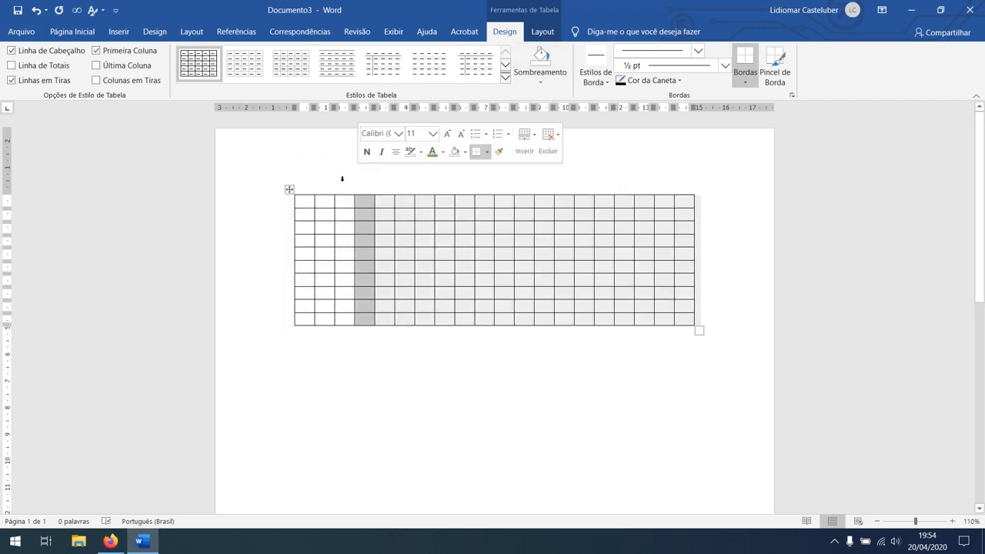
left_click(545, 348)
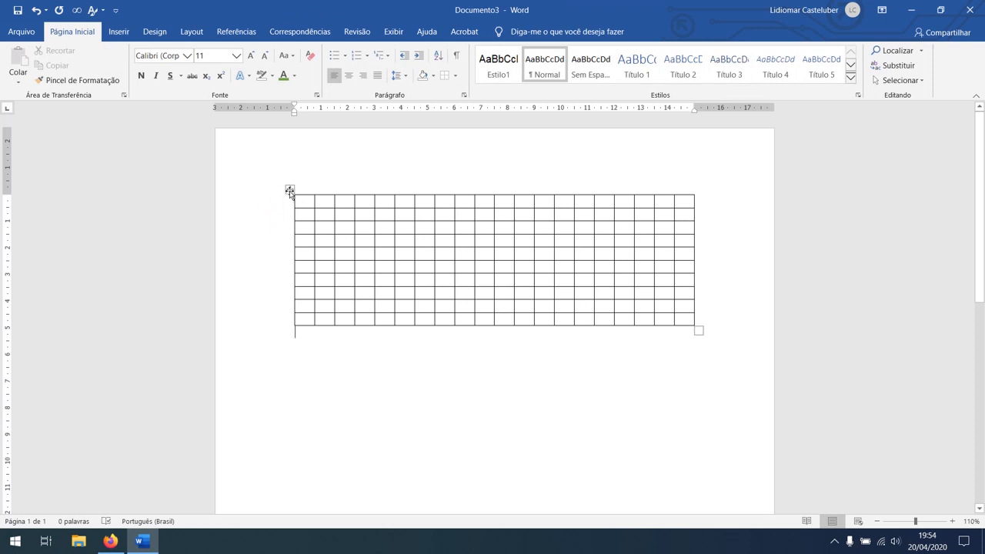
left_click(290, 190)
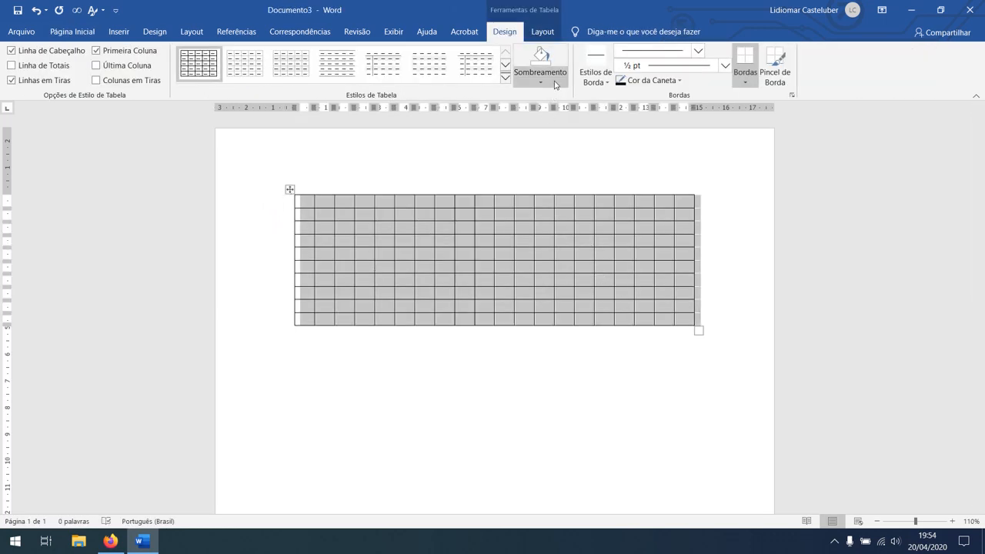
left_click(540, 82)
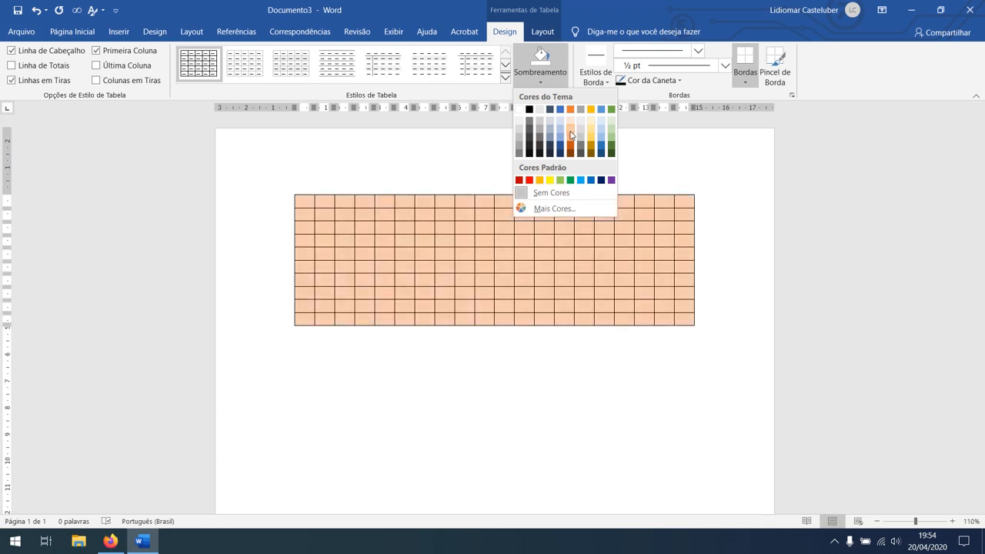
left_click(381, 337)
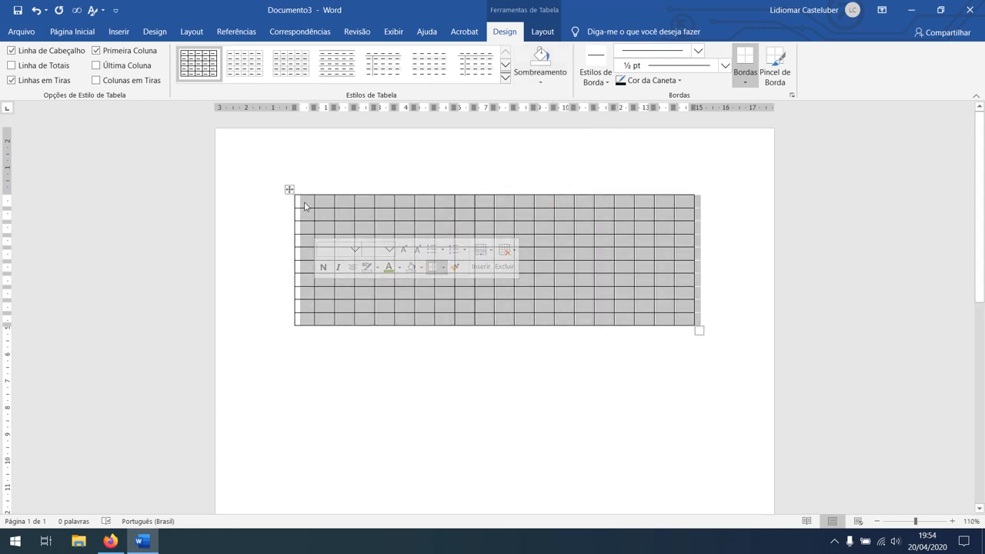
- Shade all the table's inner cells blue, leaving out the outermost rows and columns
left_click(304, 205)
left_click_drag(308, 203, 329, 302)
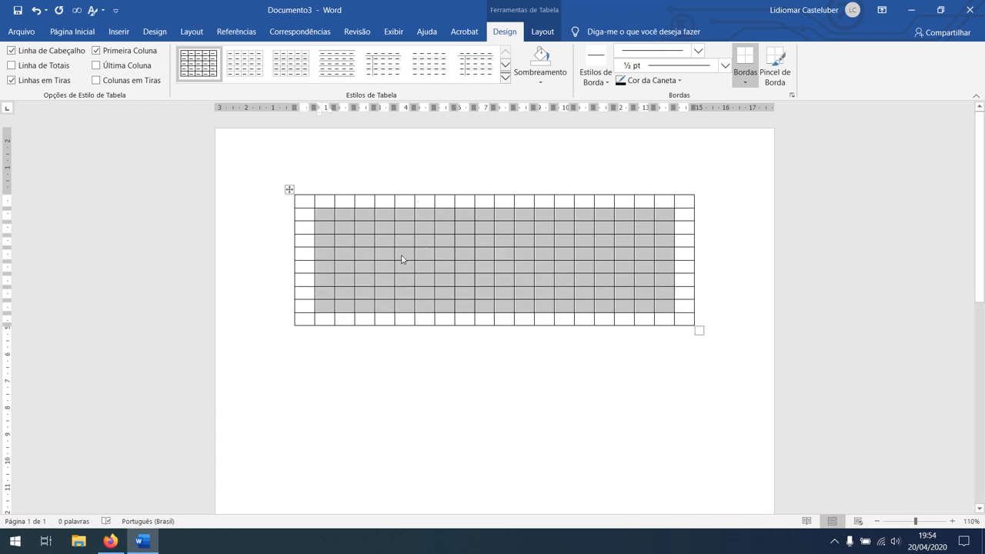
left_click(343, 217)
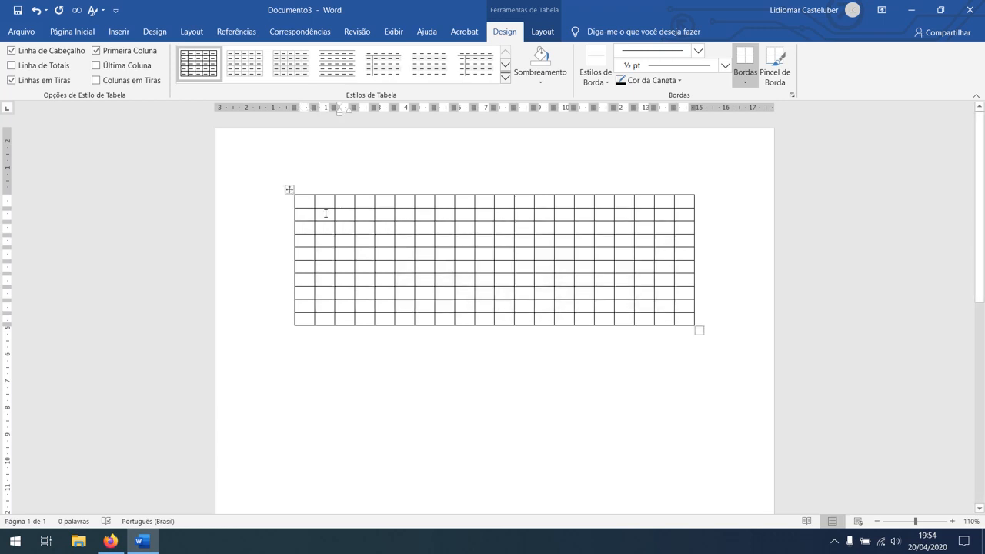
left_click_drag(326, 213, 666, 308)
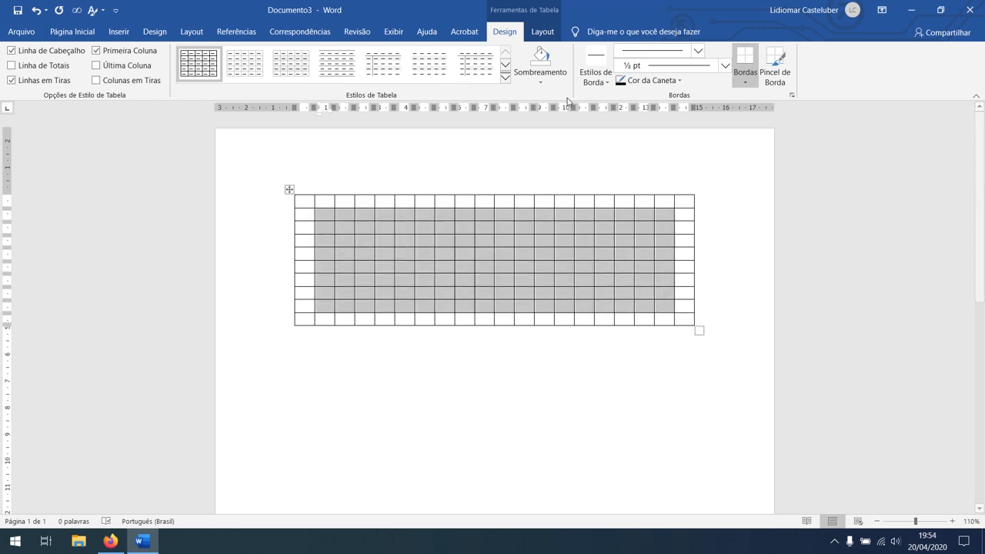
left_click(546, 81)
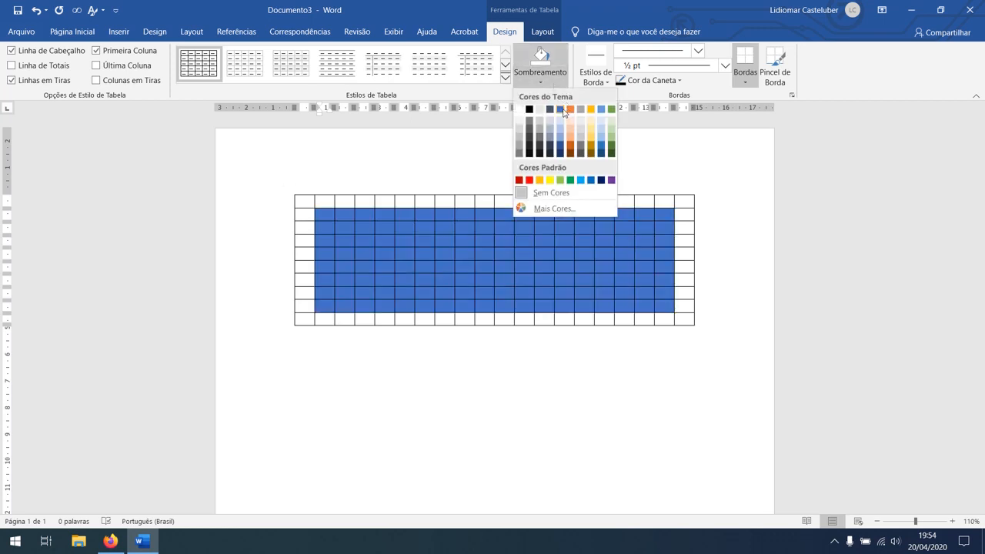
left_click(563, 109)
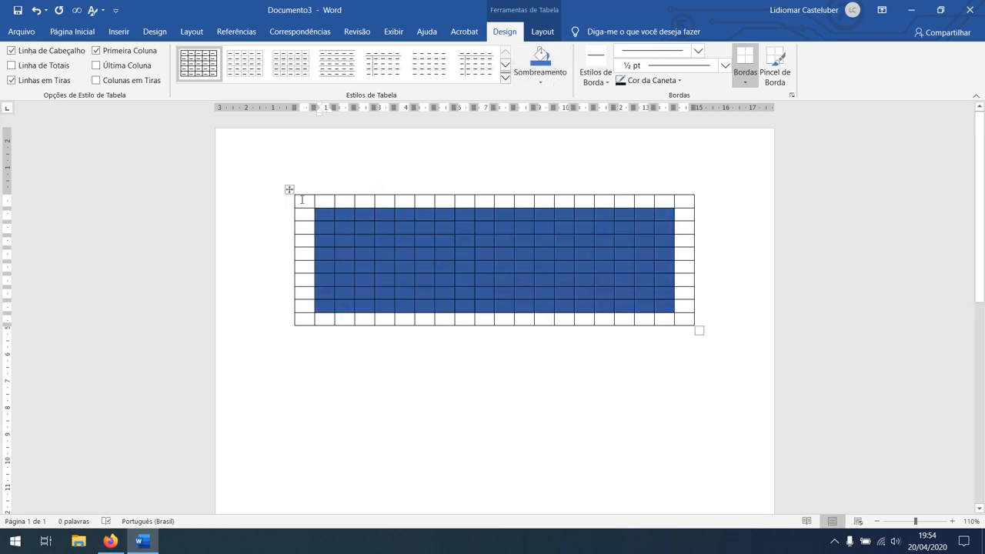
- Shade the entire first row of the table with the gold theme colour
left_click_drag(302, 200, 679, 200)
left_click(542, 80)
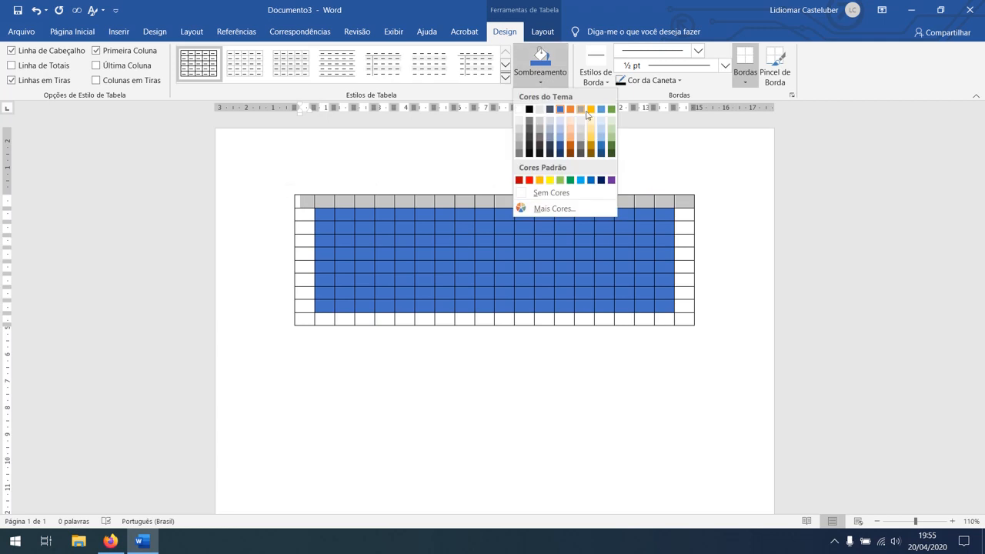
left_click(589, 109)
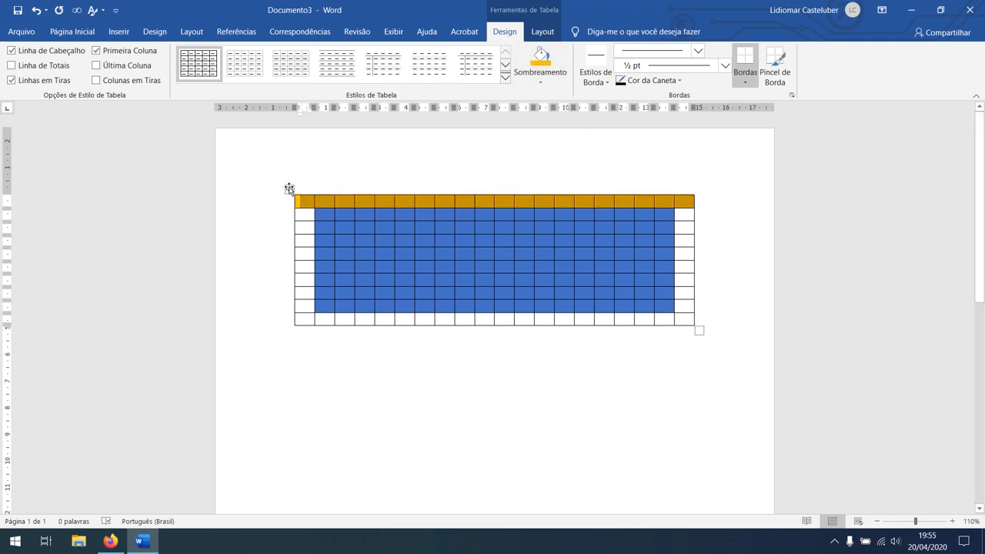
- Apply the Tabela Simples 5 style to the whole table
left_click(290, 190)
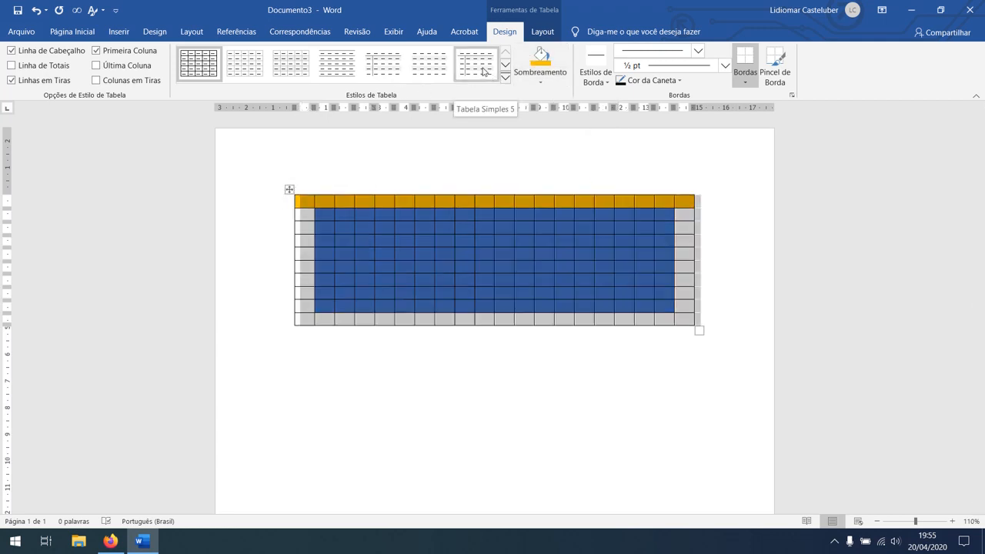
left_click(488, 74)
left_click(544, 174)
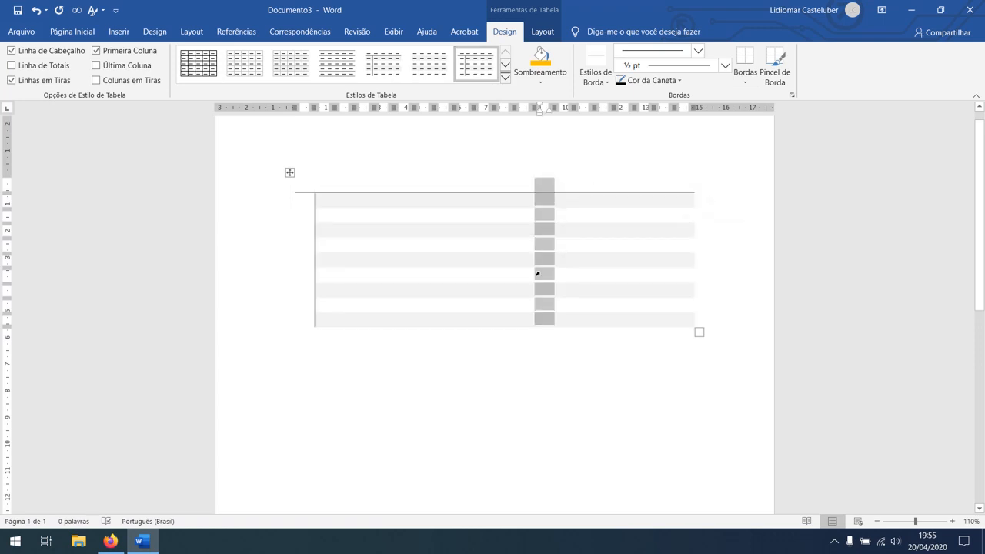
left_click(538, 273)
left_click(737, 459)
left_click(325, 187)
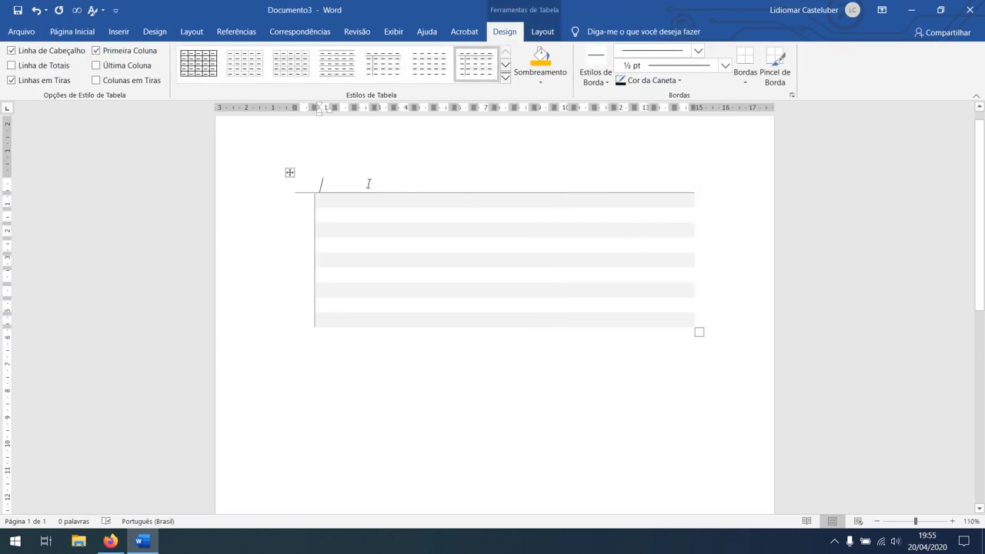
- Apply the gold grid table style with a solid header row and banded rows to the whole table
left_click(290, 172)
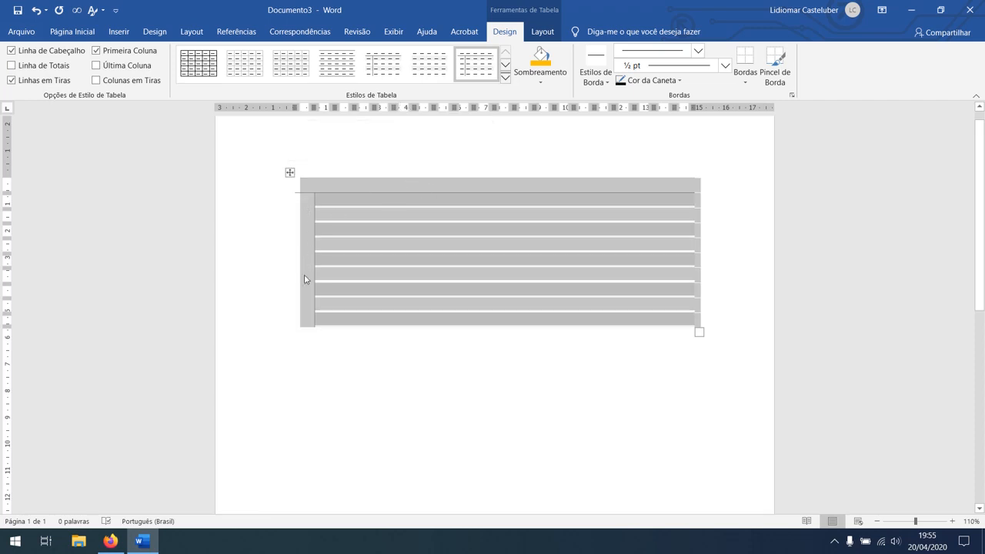
left_click(506, 76)
left_click(524, 100)
left_click(506, 77)
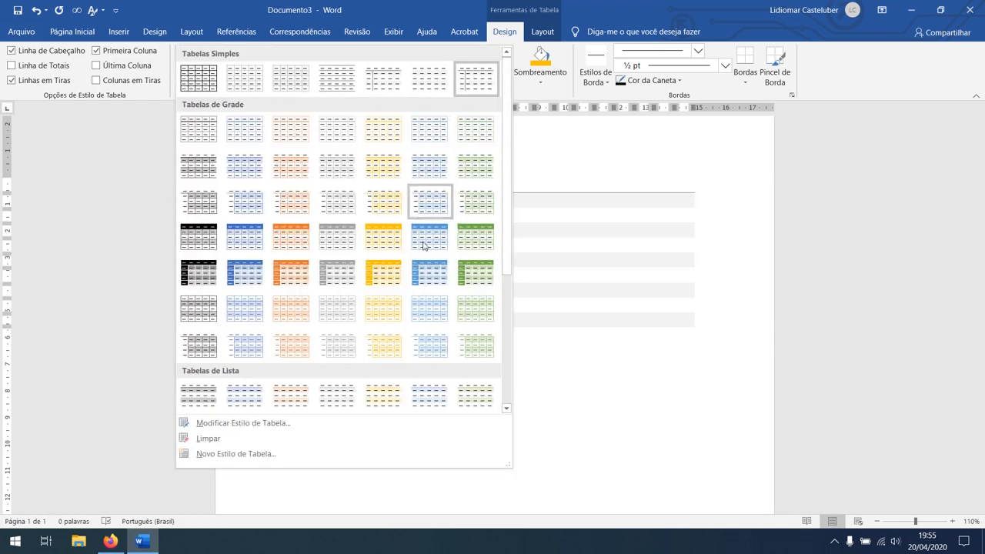
left_click(383, 236)
left_click(644, 411)
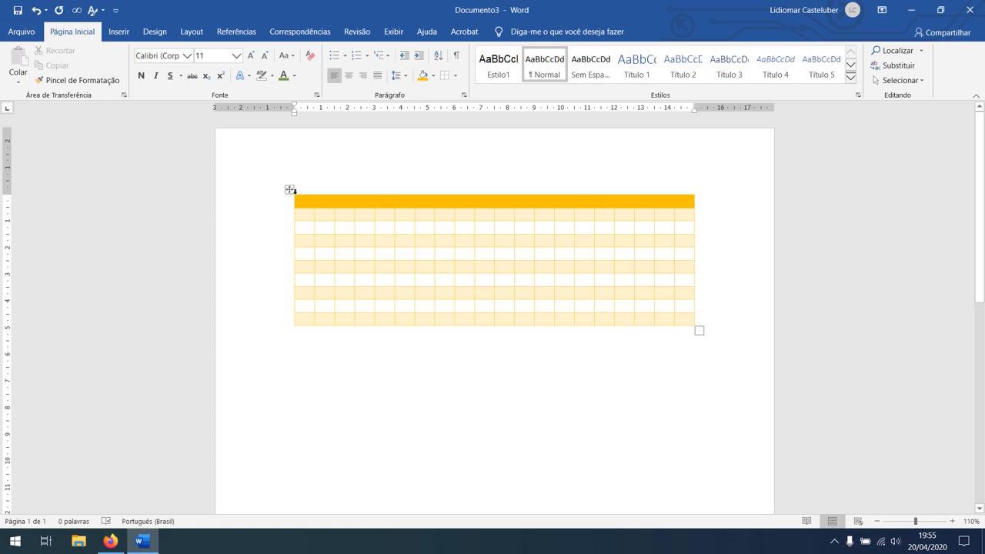
left_click(290, 189)
left_click(505, 31)
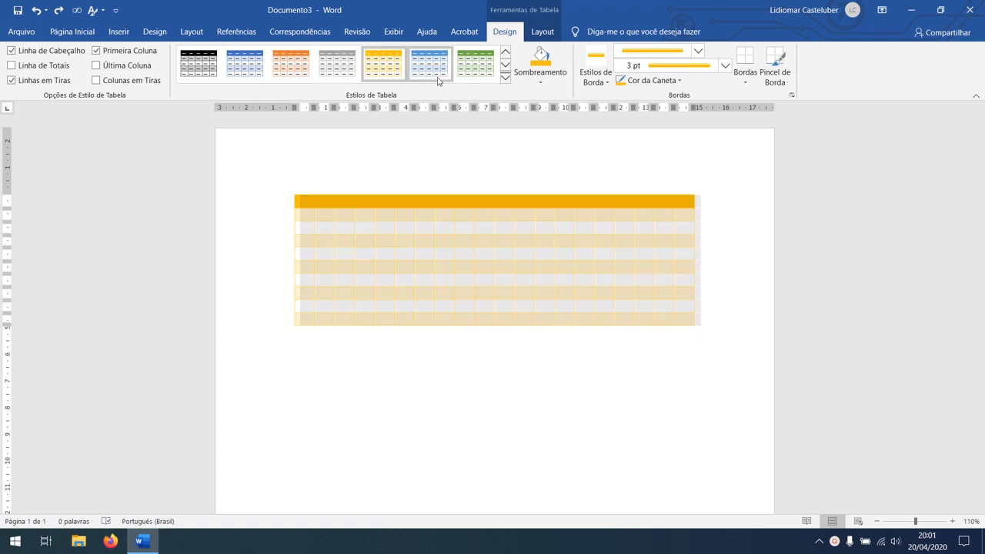
left_click(541, 33)
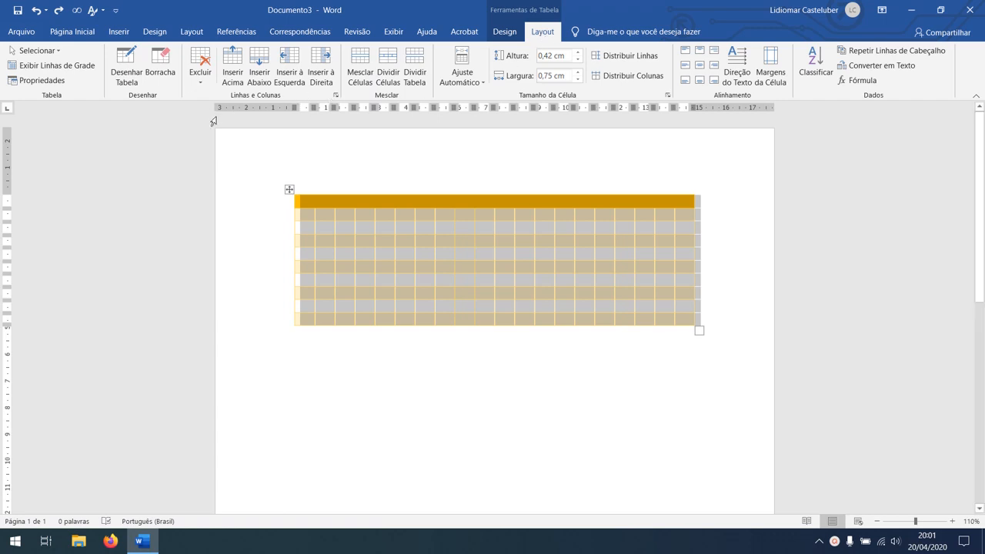
left_click(351, 215)
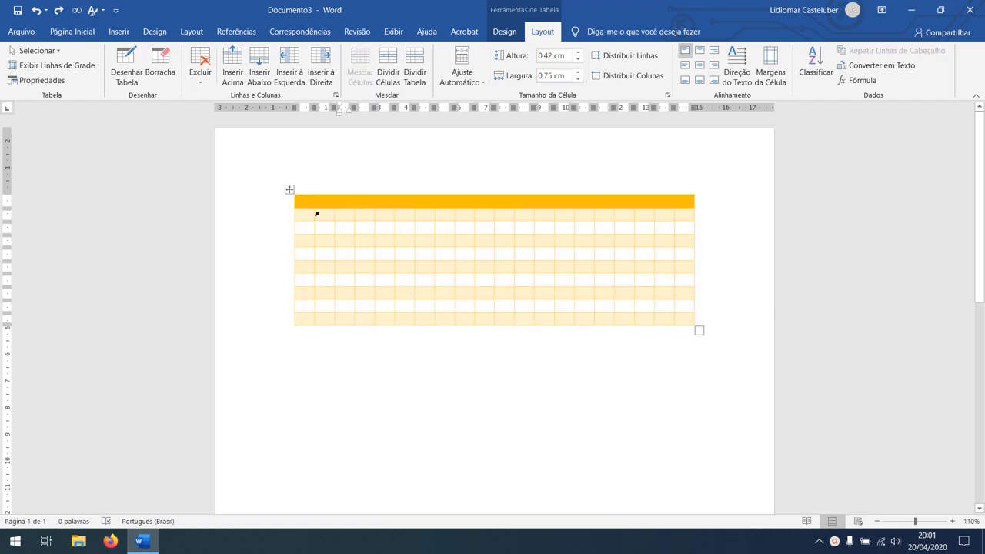
left_click_drag(298, 215, 682, 318)
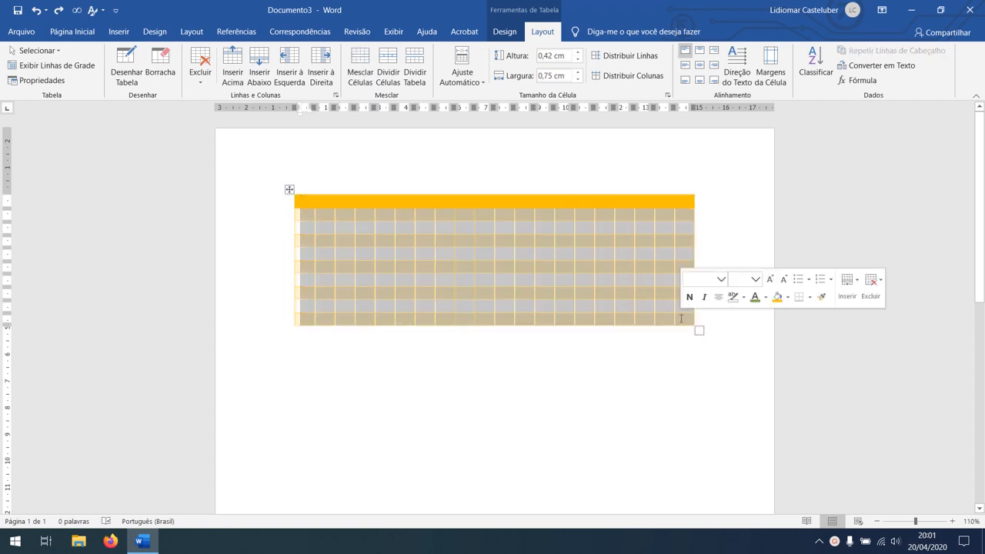
left_click(681, 318)
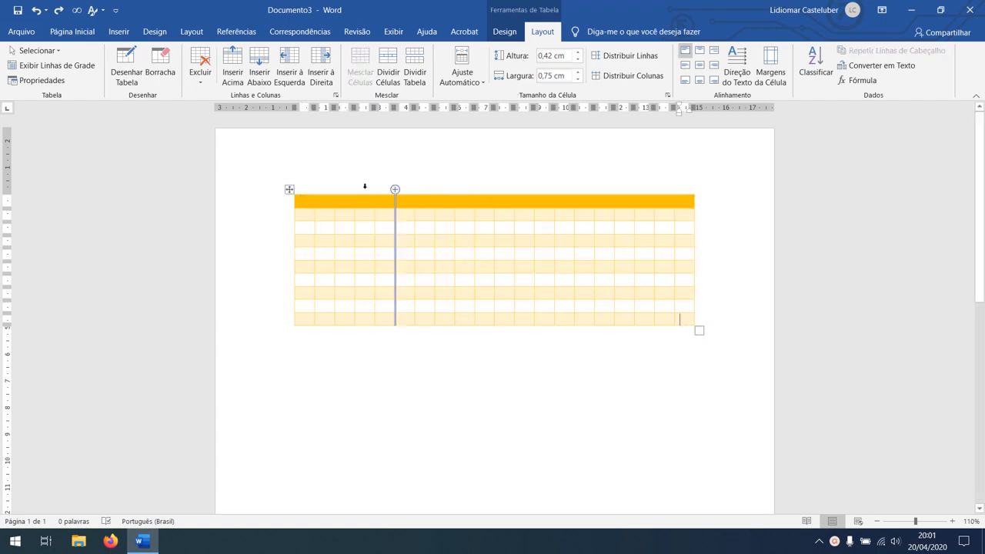
left_click_drag(308, 214, 678, 219)
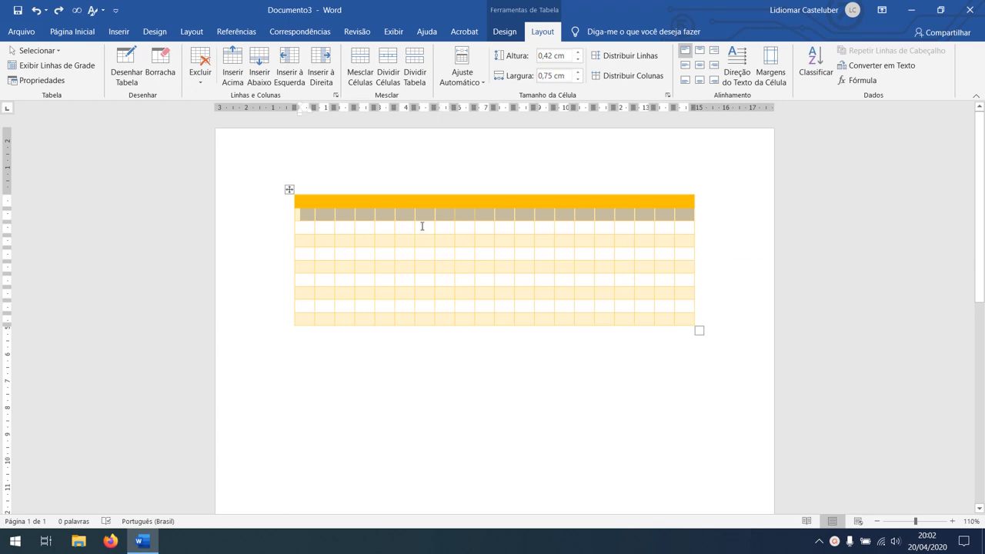
left_click(351, 226)
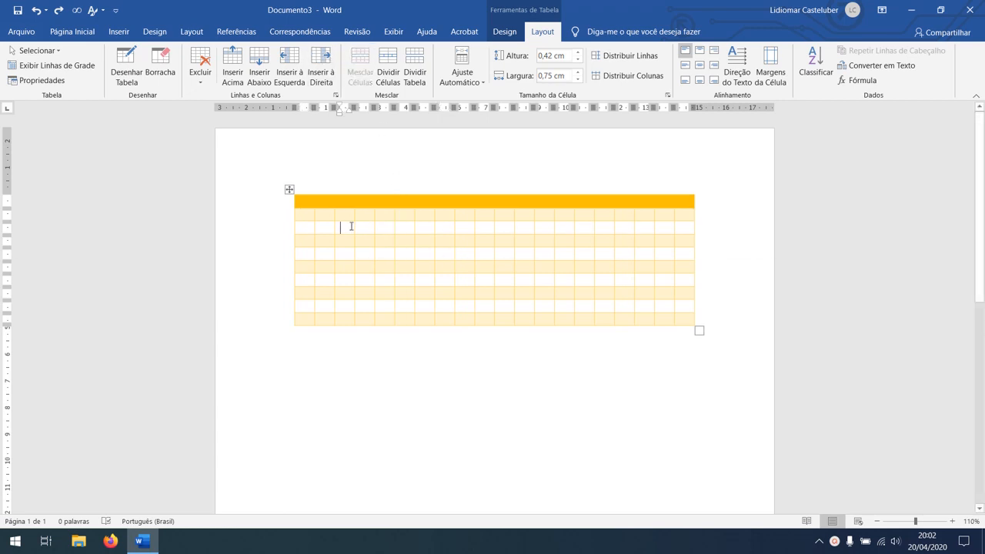
left_click_drag(303, 213, 687, 215)
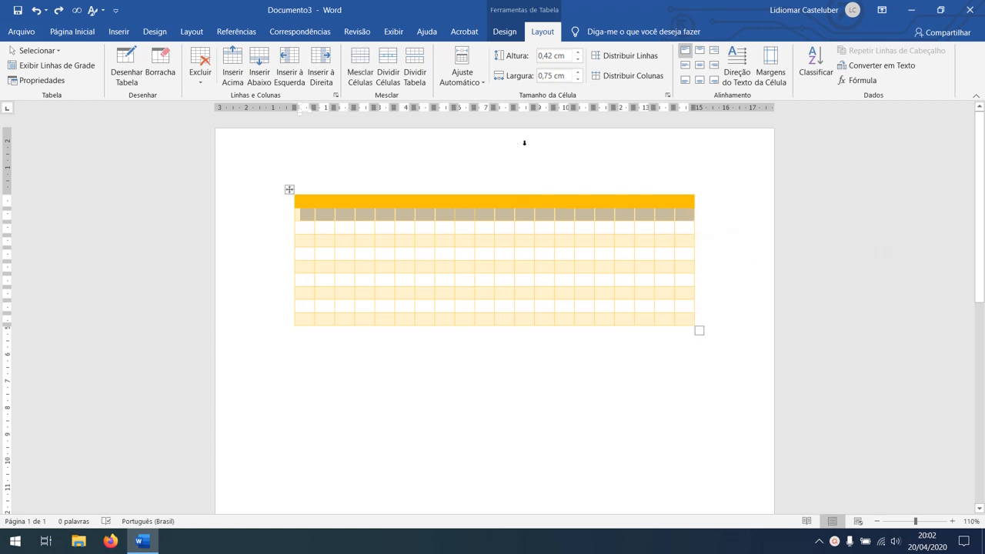
- Apply the plain black grid style, the first one under Tabelas Simples, to the whole table
left_click(289, 190)
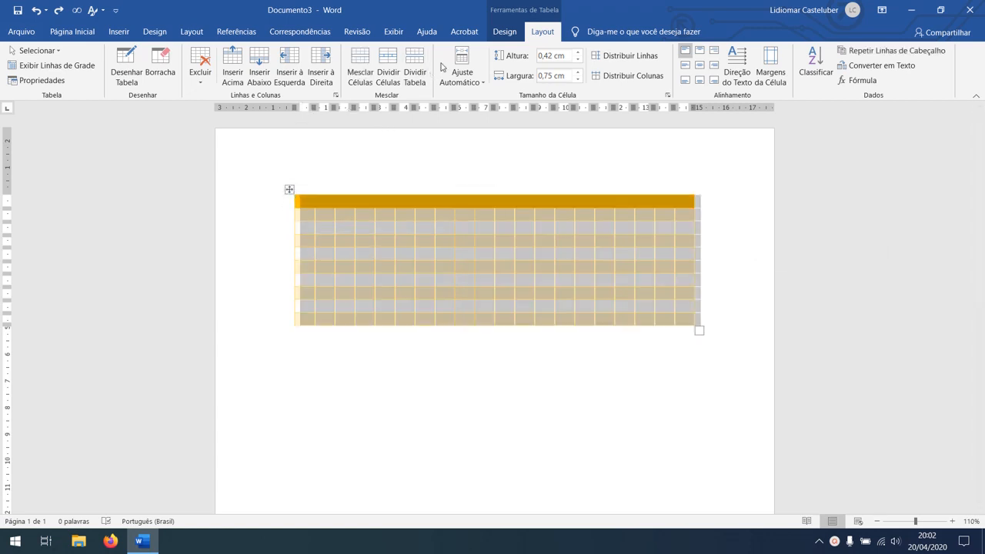
left_click(505, 32)
left_click(505, 77)
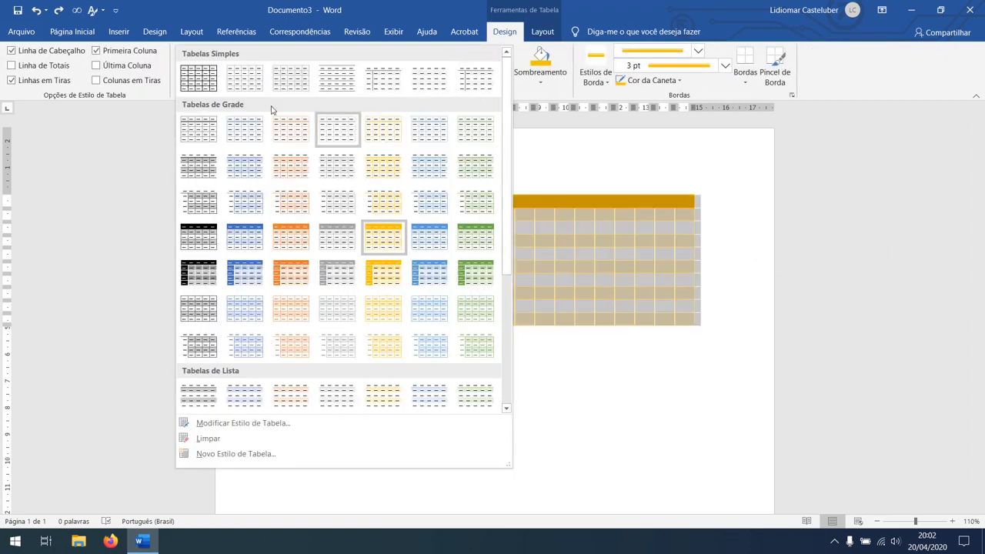
left_click(202, 82)
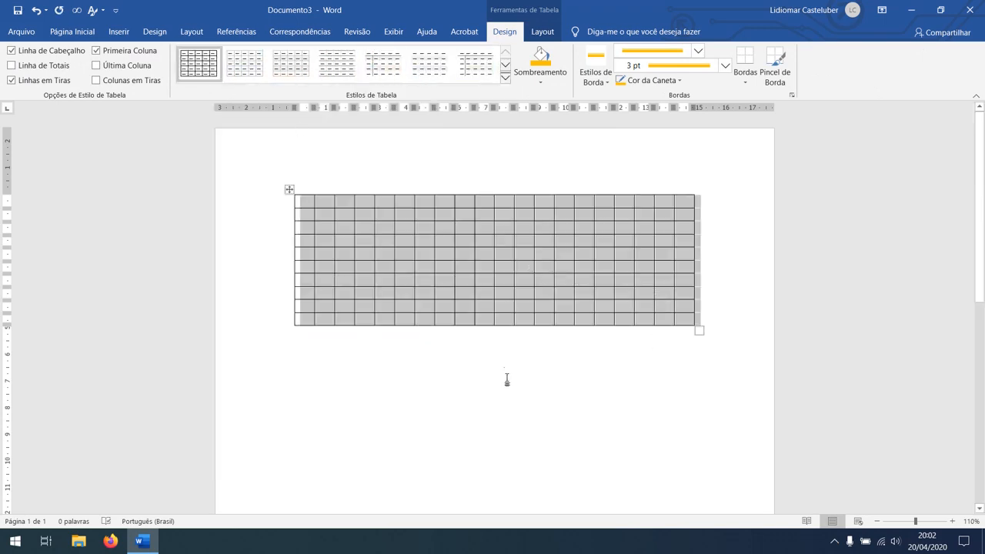
left_click(508, 379)
- Merge all the cells of the table's first row into a single cell
left_click_drag(301, 200, 689, 200)
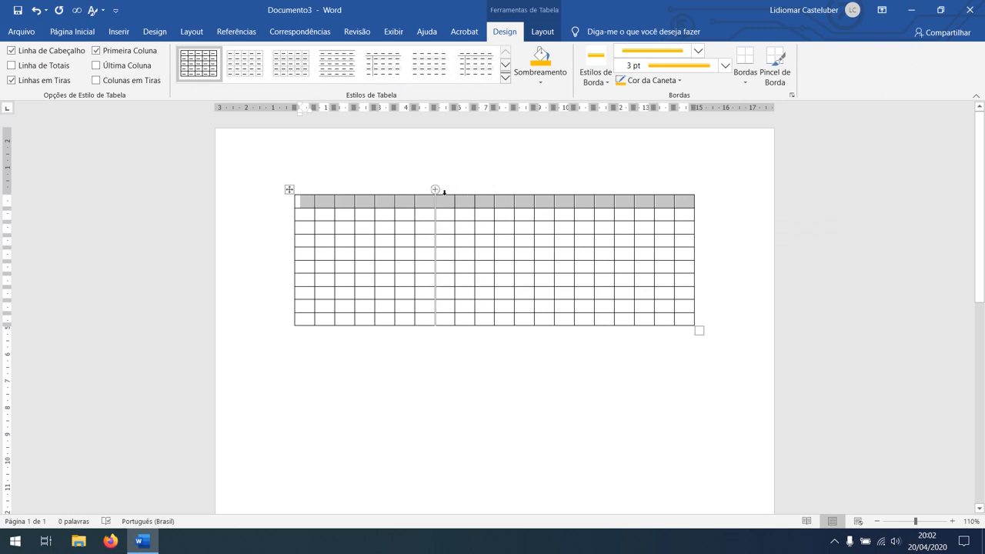
left_click(539, 30)
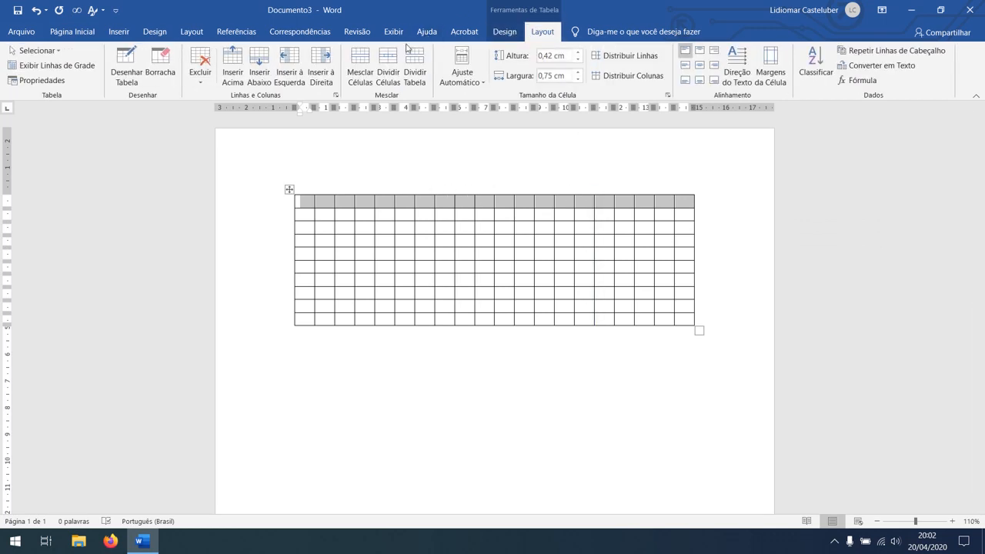
left_click(361, 71)
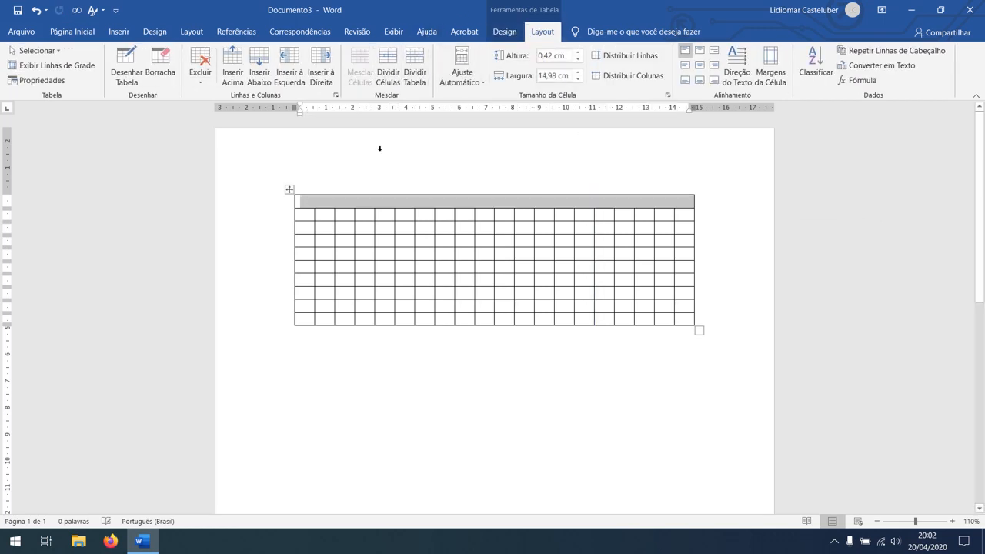
- Enter the heading "Título da tabela" in the merged top row of the table
left_click(440, 204)
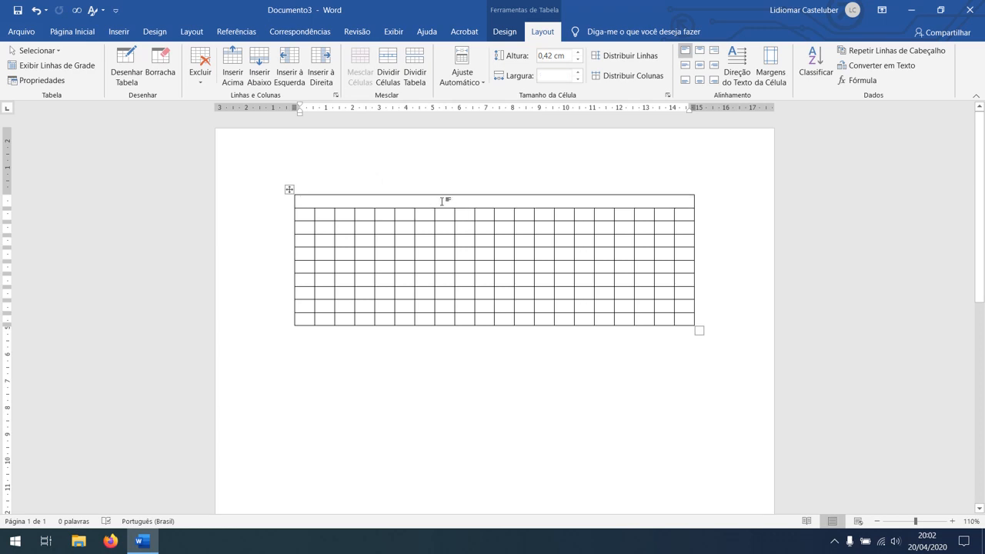
key("Caps_Lock")
type("t")
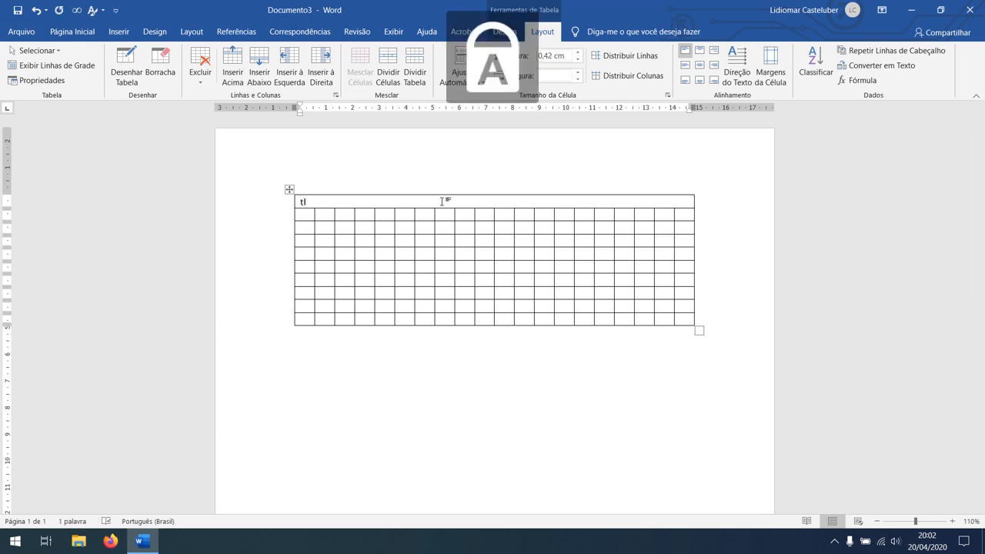
key("Caps_Lock")
key("BackSpace")
type("Tí")
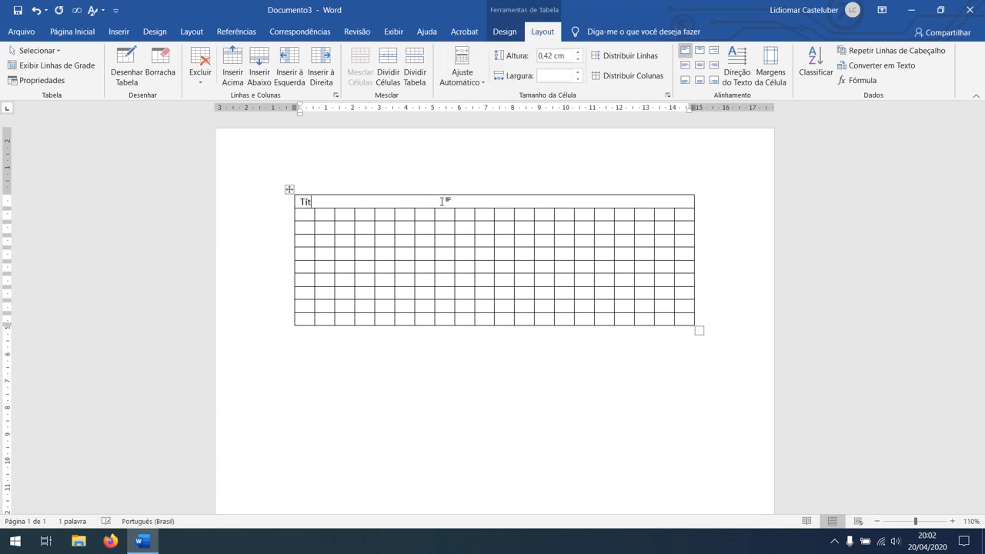
type("tulo da tabela")
- Centre the "Título da tabela" heading in its row and make it bold
left_click_drag(380, 201, 298, 201)
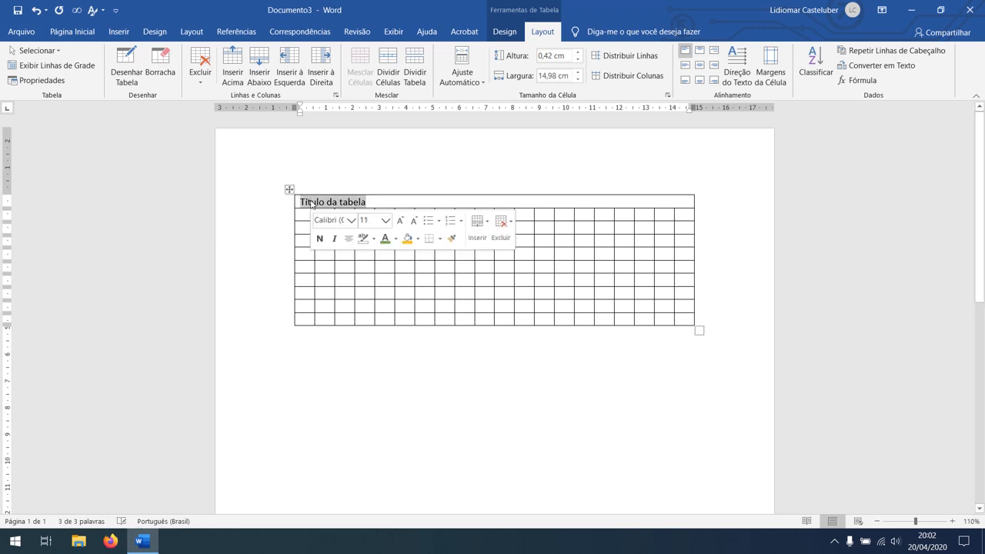
left_click(72, 32)
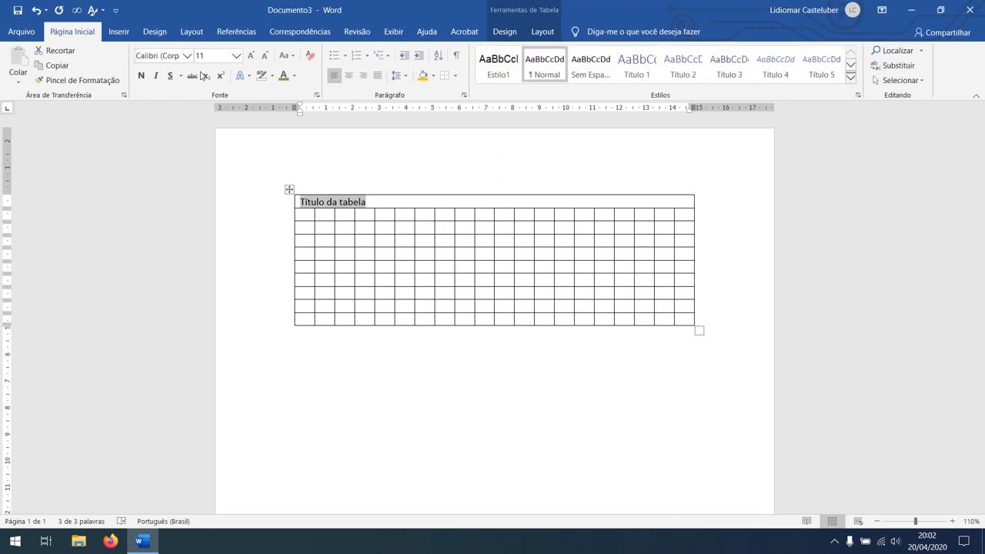
left_click(350, 74)
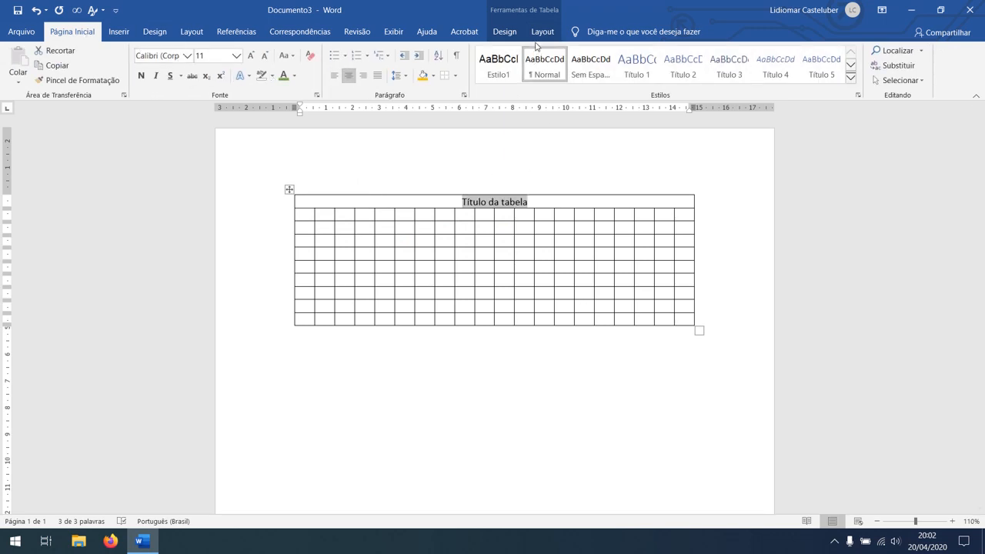
left_click(141, 74)
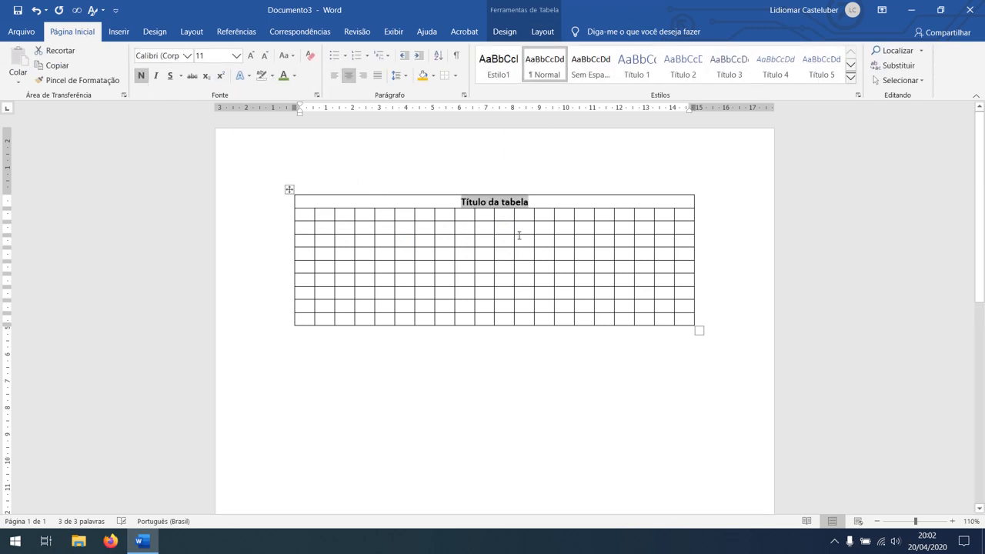
left_click(509, 212)
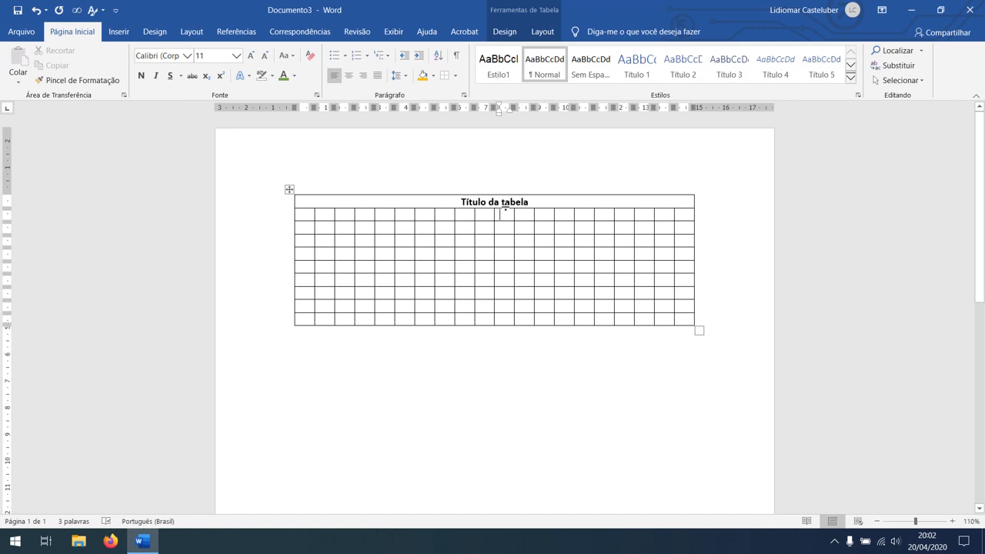
- Merge all the first-column cells below the title row into one tall cell
left_click(542, 32)
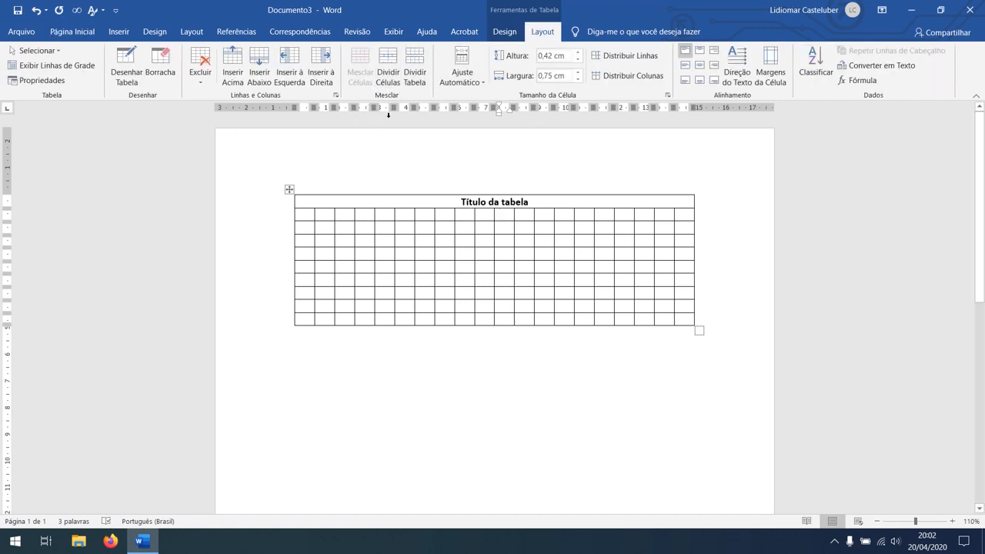
left_click_drag(305, 214, 302, 315)
left_click_drag(305, 214, 305, 318)
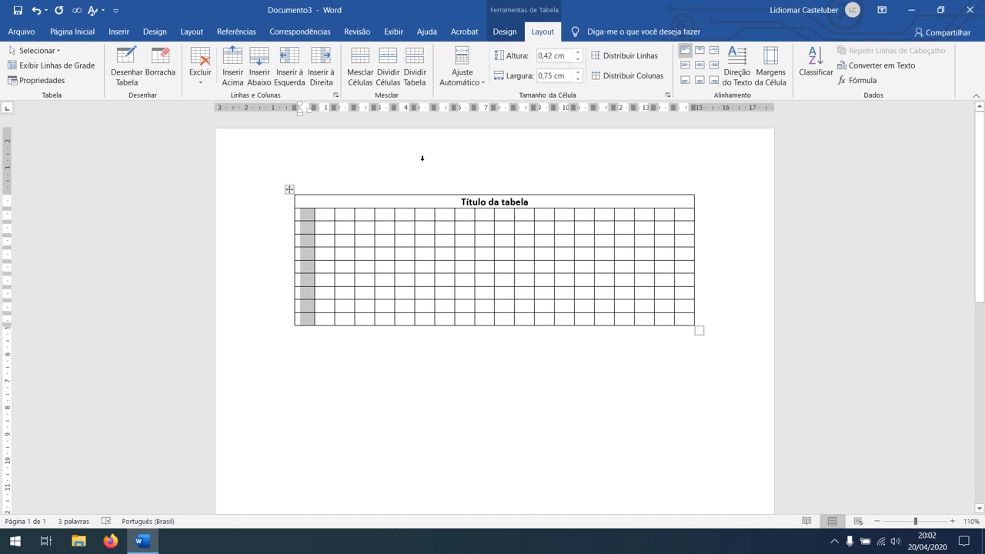
left_click(360, 66)
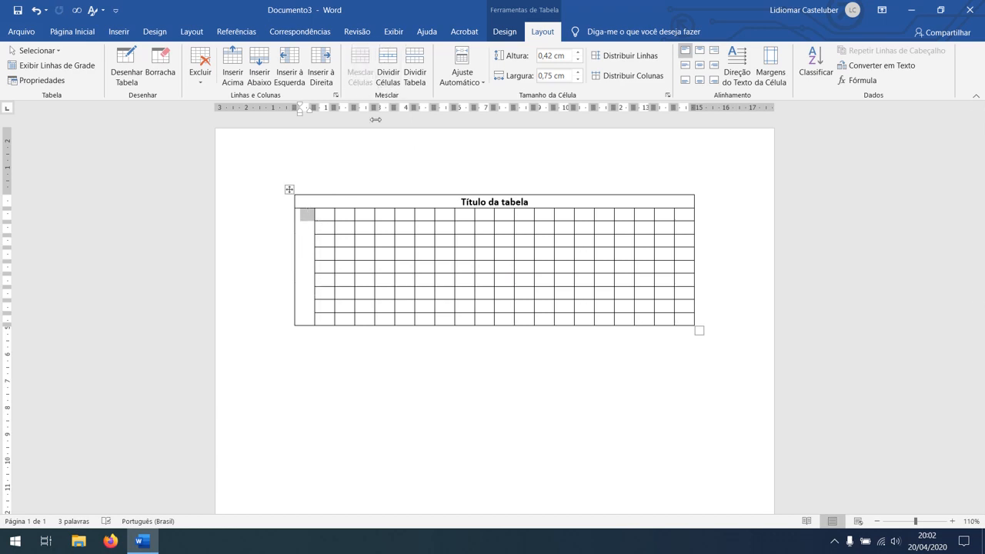
- Split the sixth cell of the row just below the title into 2 columns and 1 row
left_click(407, 216)
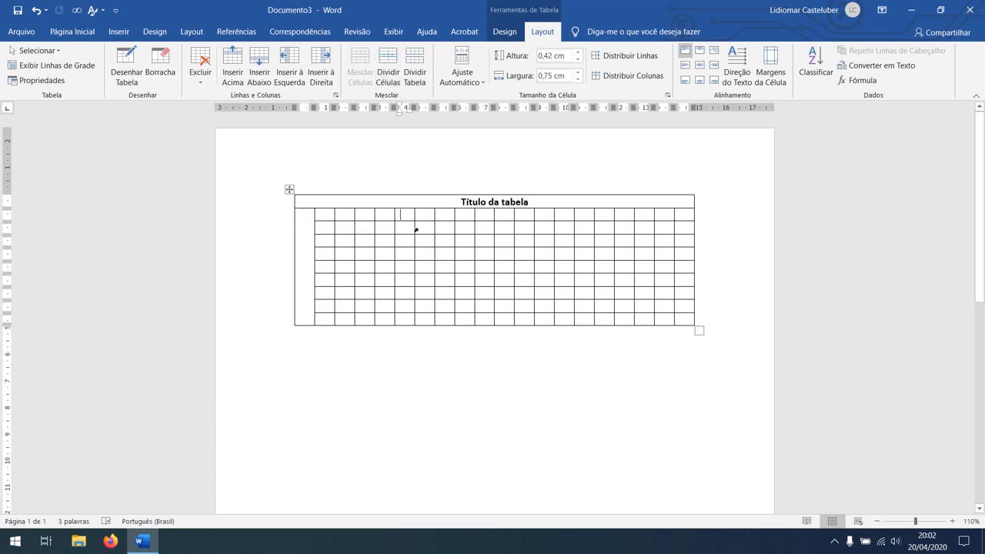
left_click(388, 71)
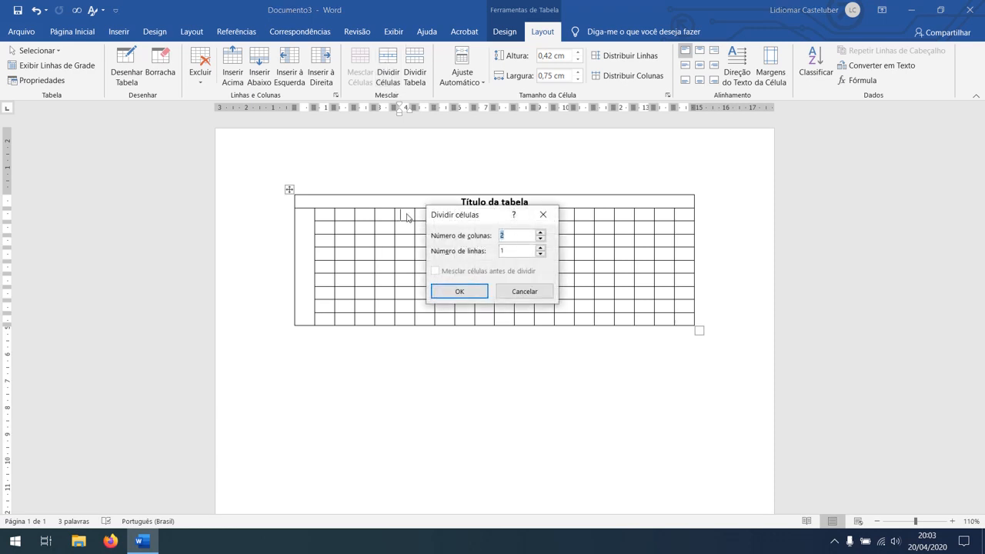
left_click(459, 291)
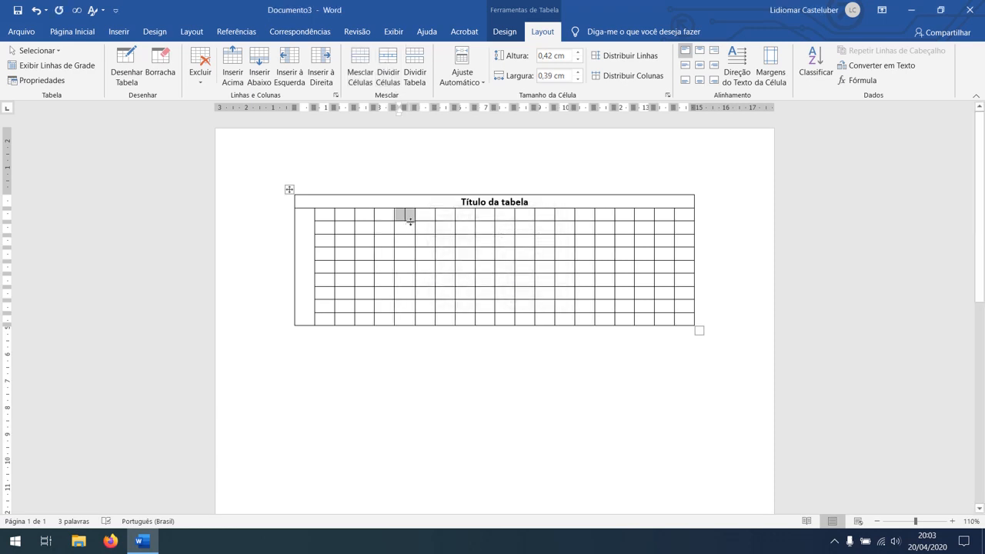
left_click(412, 215)
left_click_drag(411, 215, 404, 215)
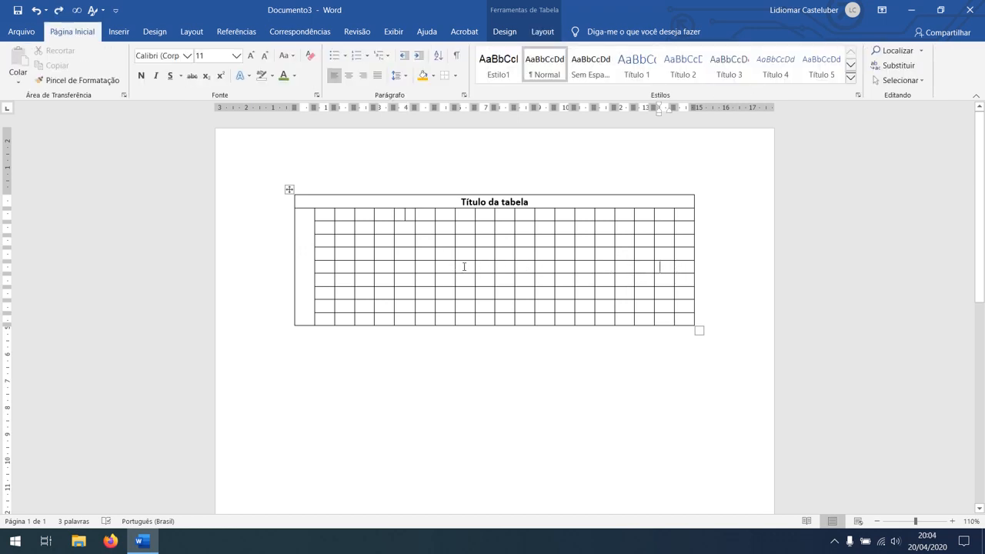
- Try splitting the table at its sixth row and the lower part again at its third row, and undo both splits
left_click(465, 267)
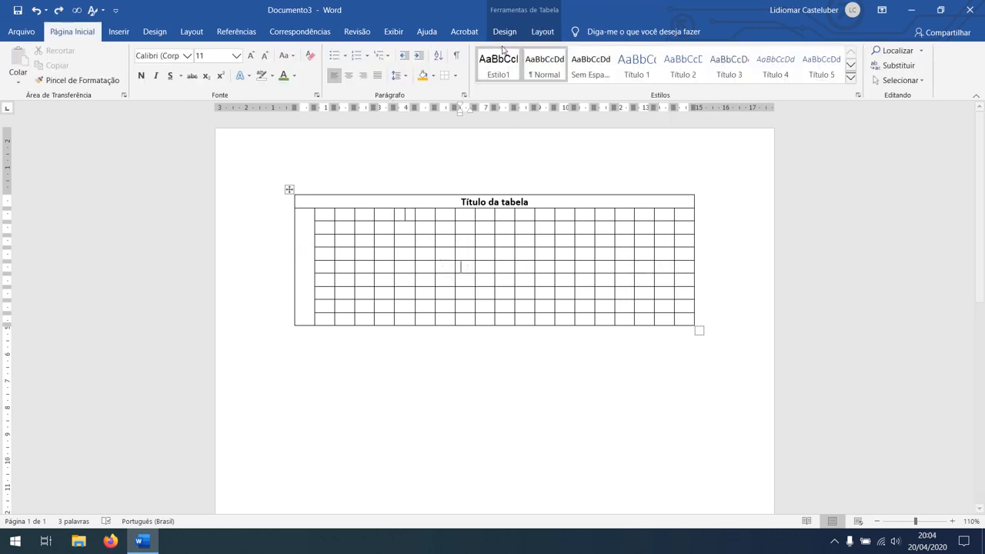
left_click(543, 32)
left_click(413, 69)
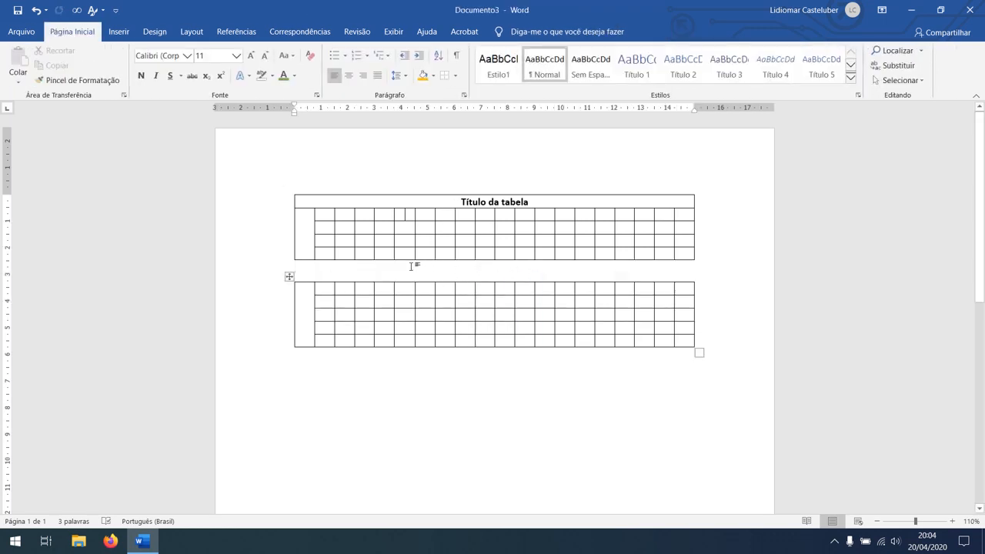
left_click(506, 315)
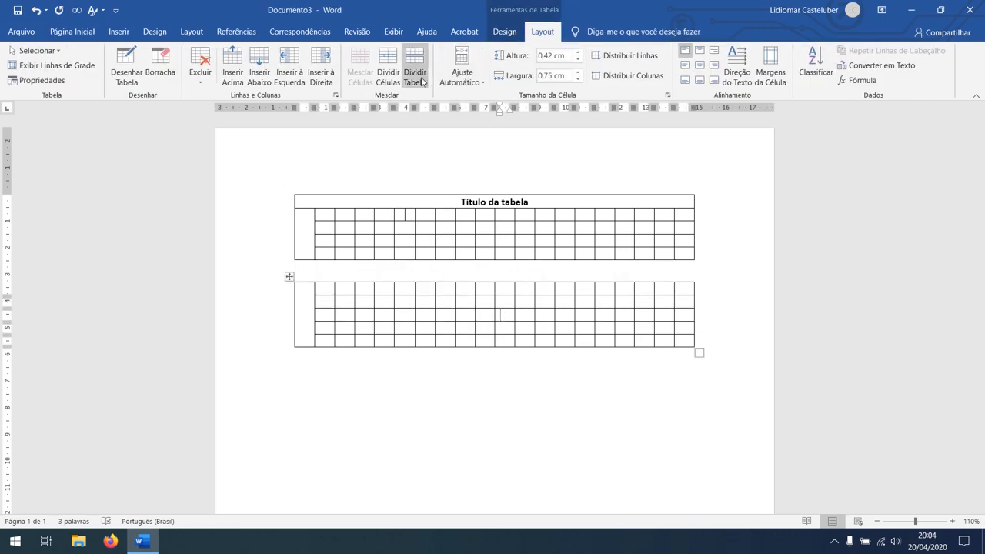
left_click(413, 70)
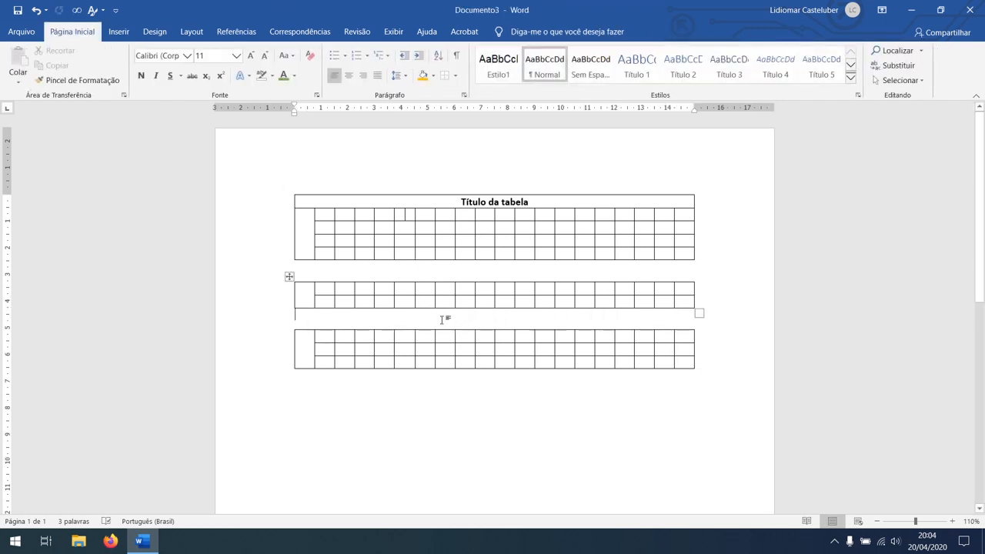
left_click(36, 10)
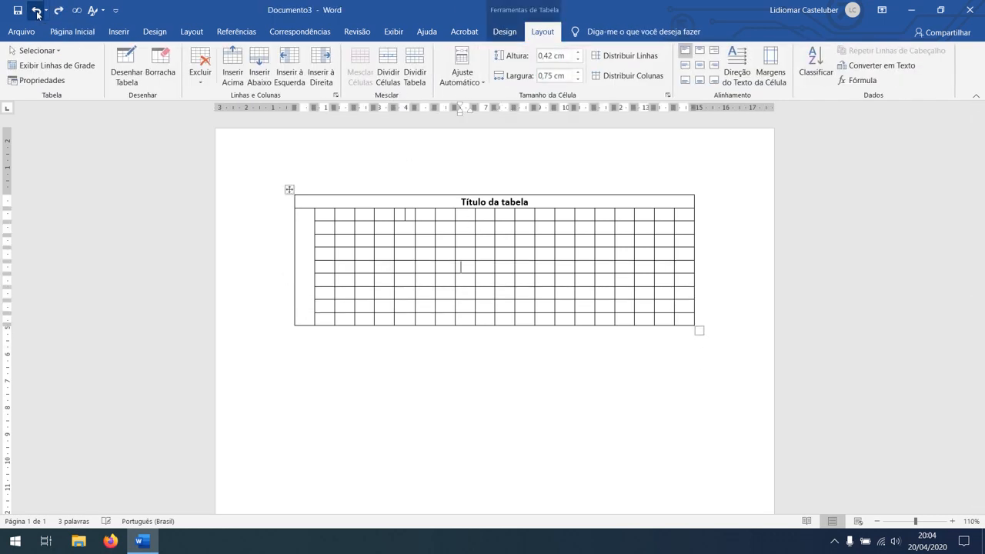
left_click(36, 10)
- Try a row height of 2 cm on the whole table, and settle on 1 cm
left_click(289, 189)
left_click(560, 56)
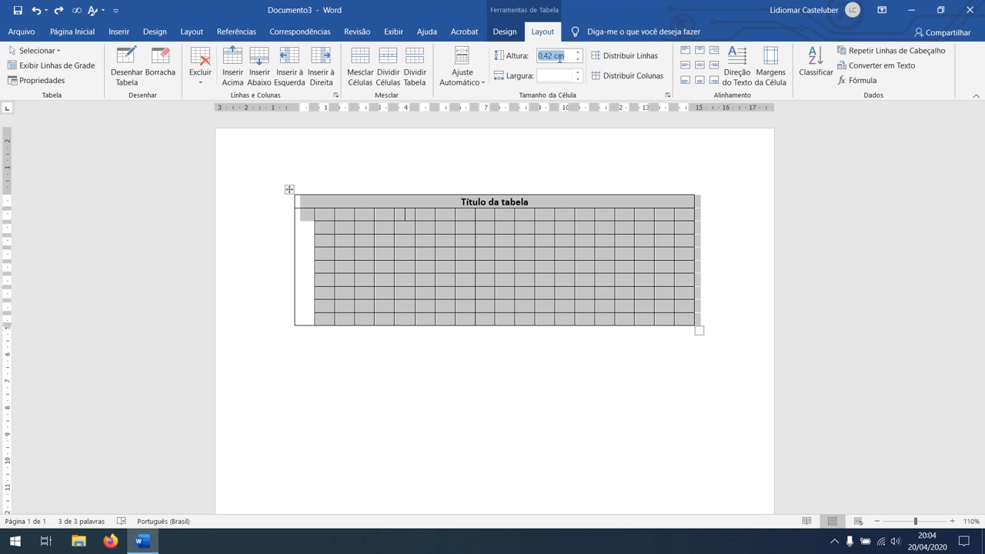
type("2")
key("Return")
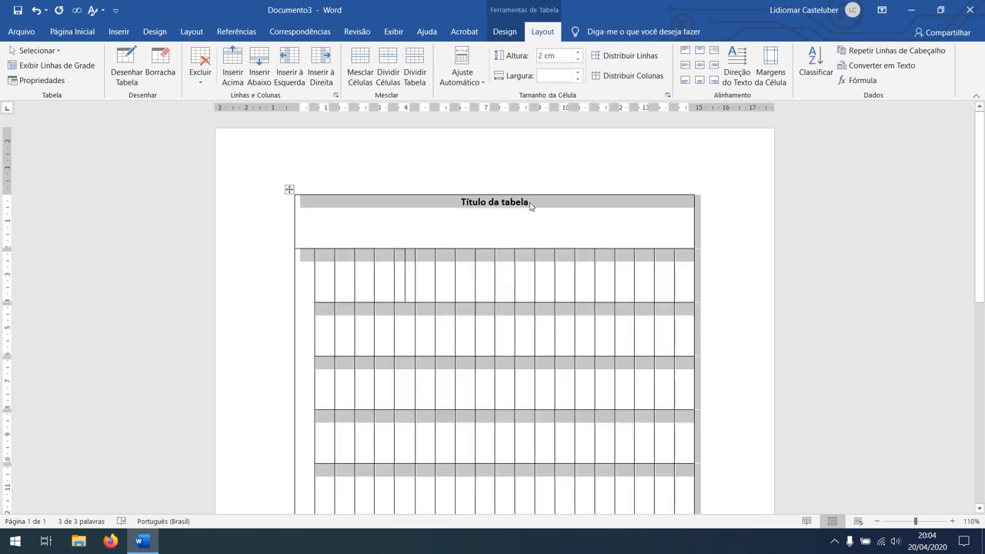
left_click(557, 57)
type("1")
key("Return")
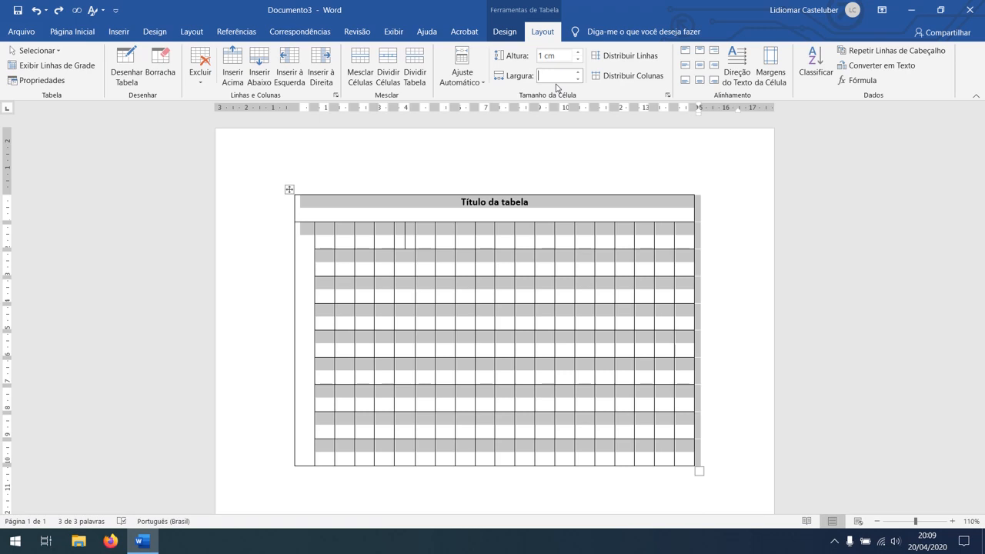
- Try a cell width of 0,9 cm on the whole table, and settle on 0,8 cm
type("0,9")
key("Return")
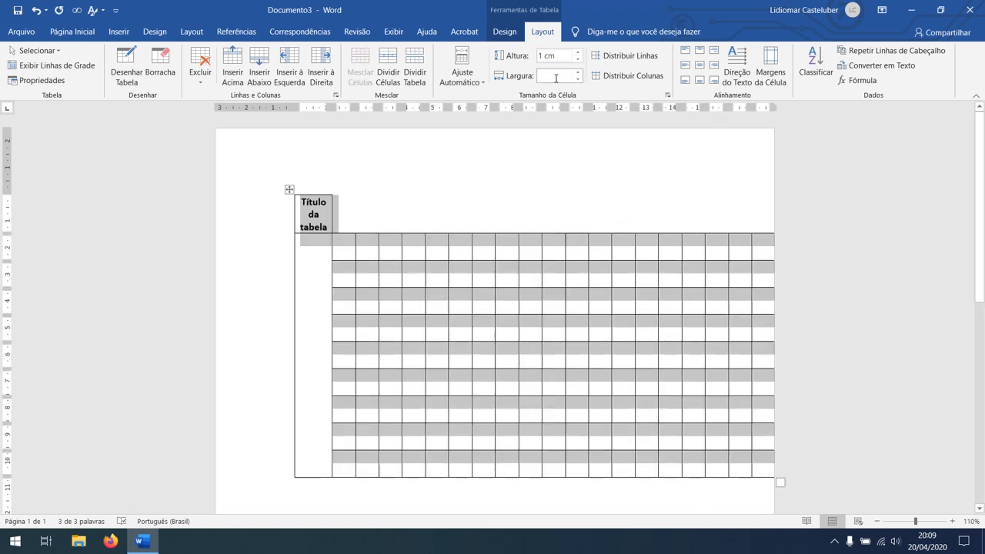
left_click(556, 77)
type("0,8")
key("Return")
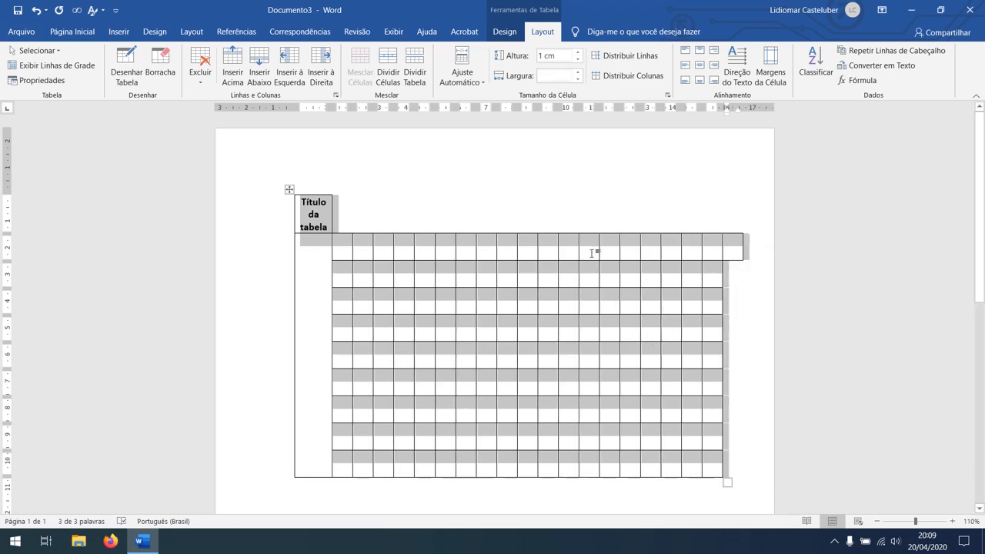
- Compare the height and width of the title cell, several cells in the row below it and the whole table
left_click(598, 251)
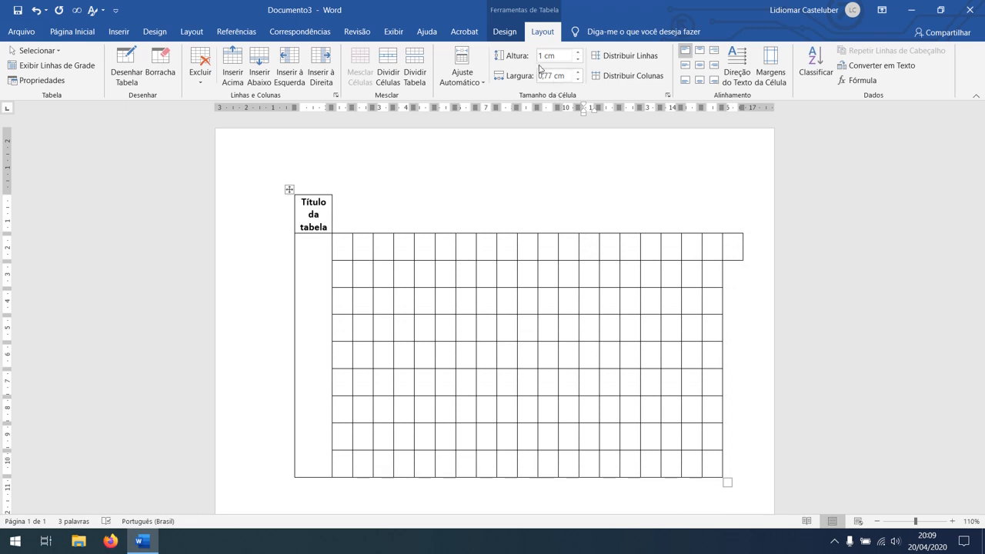
left_click(289, 190)
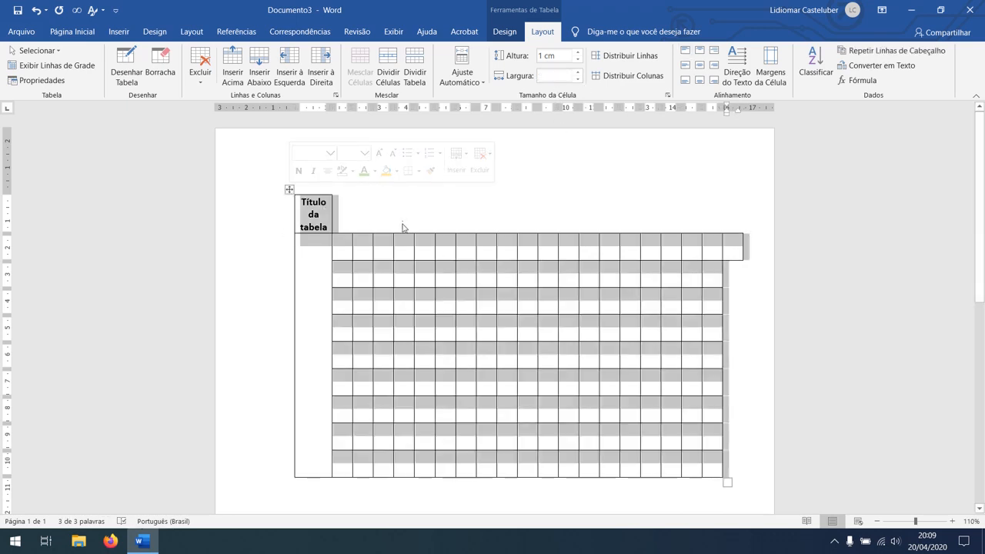
left_click(329, 221)
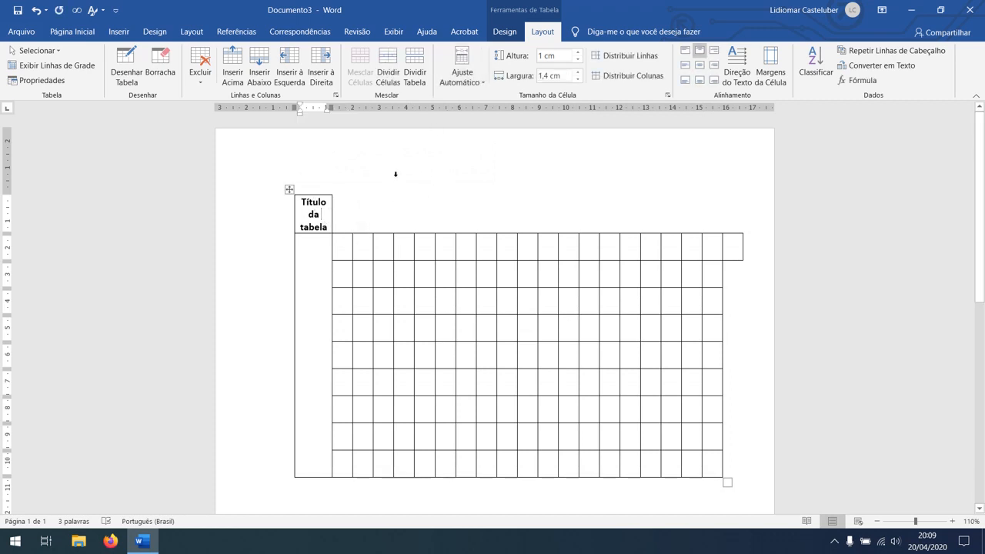
left_click(289, 190)
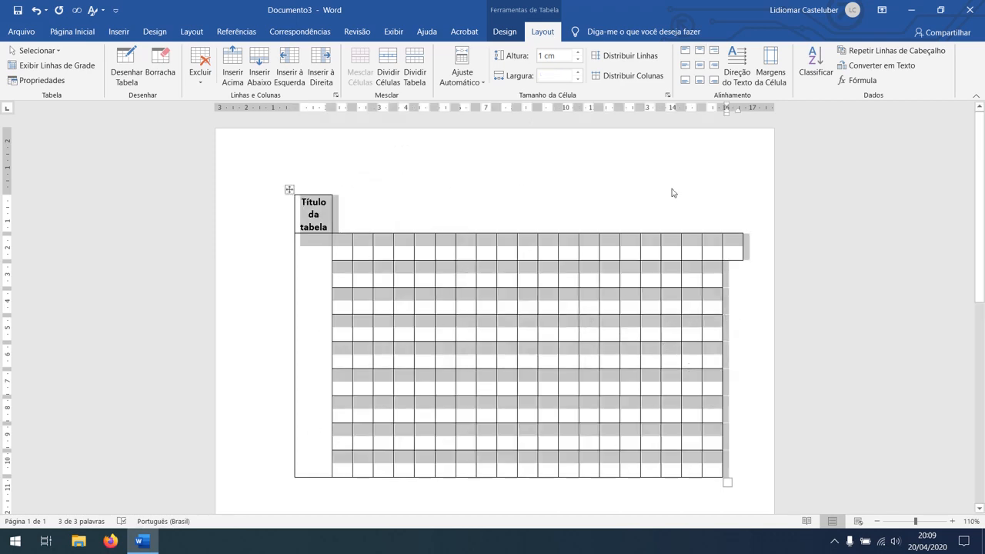
left_click(346, 251)
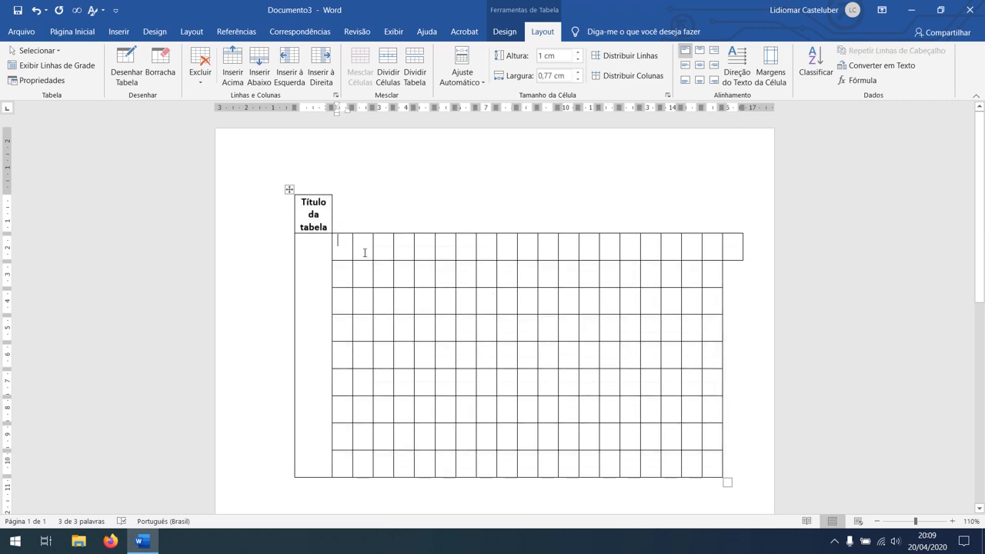
left_click(365, 252)
left_click(384, 252)
left_click(402, 251)
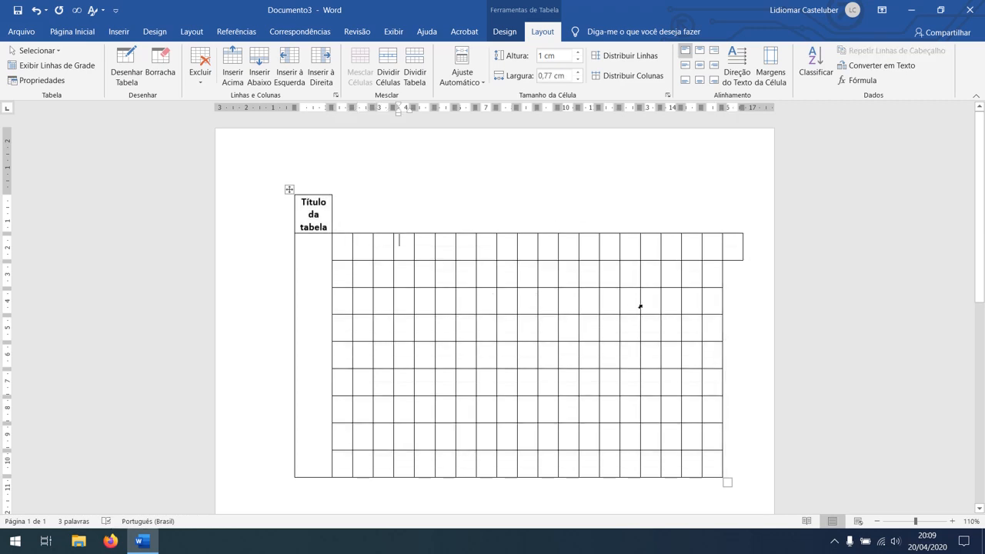
left_click(289, 190)
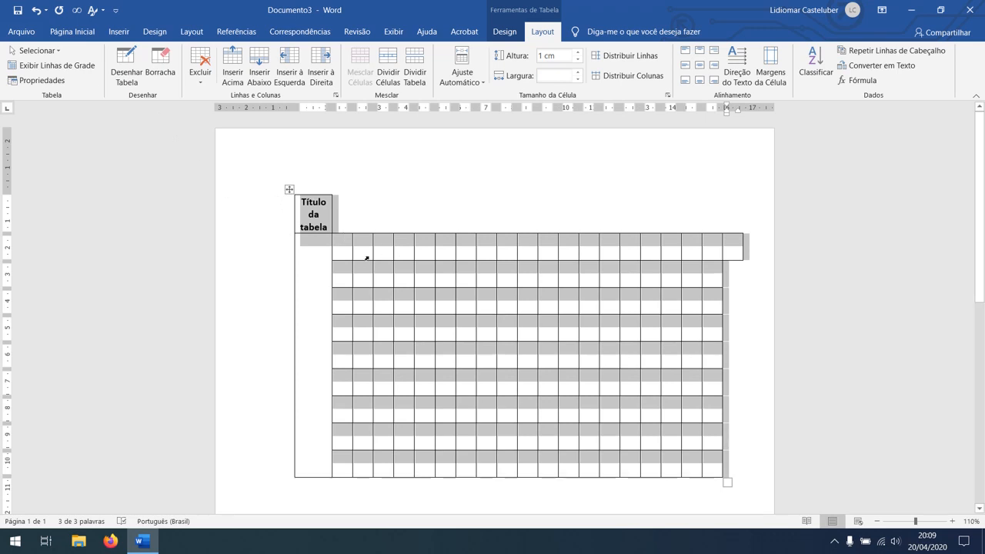
left_click(34, 50)
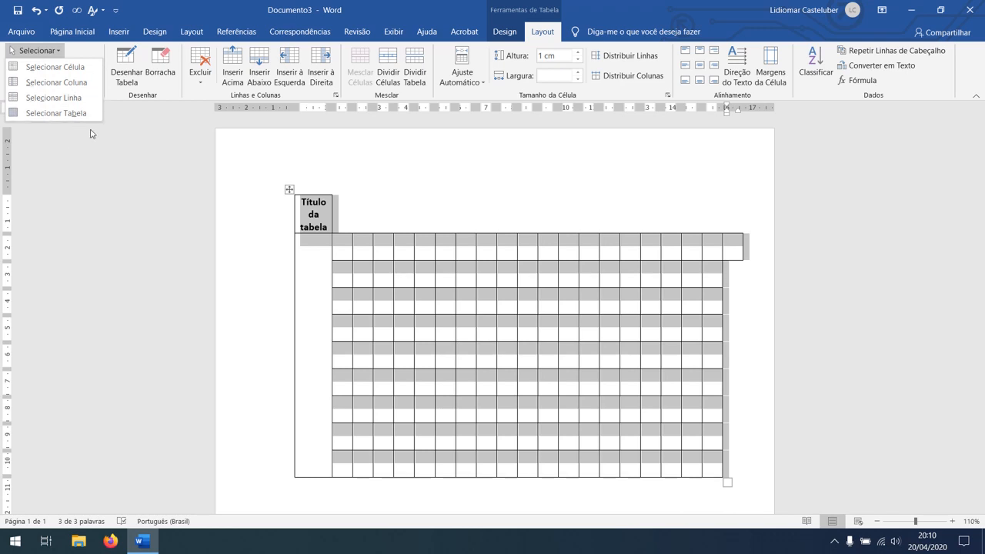
left_click(355, 251)
- Try a width of 8 cm on the "Título da tabela" row, and settle on 15 cm
left_click(308, 217)
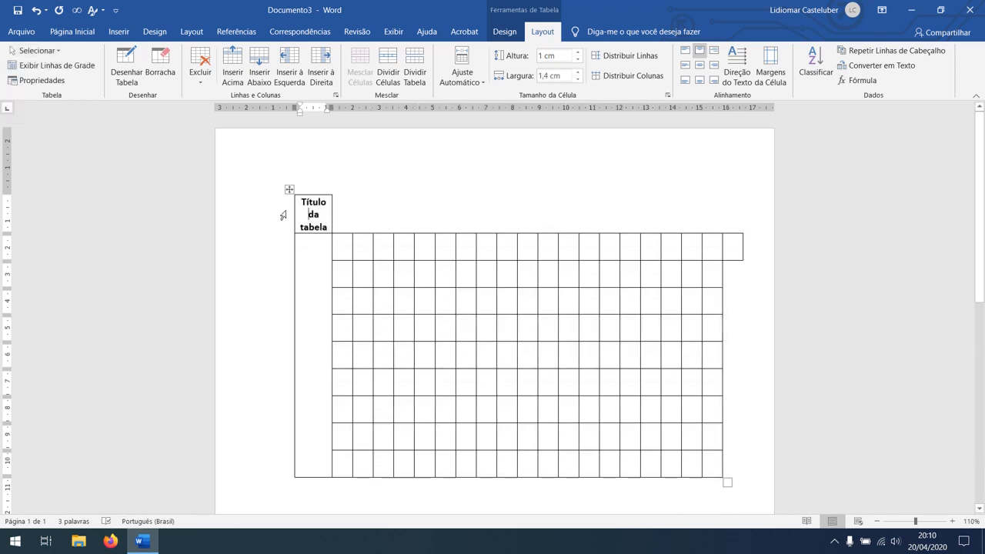
left_click(283, 214)
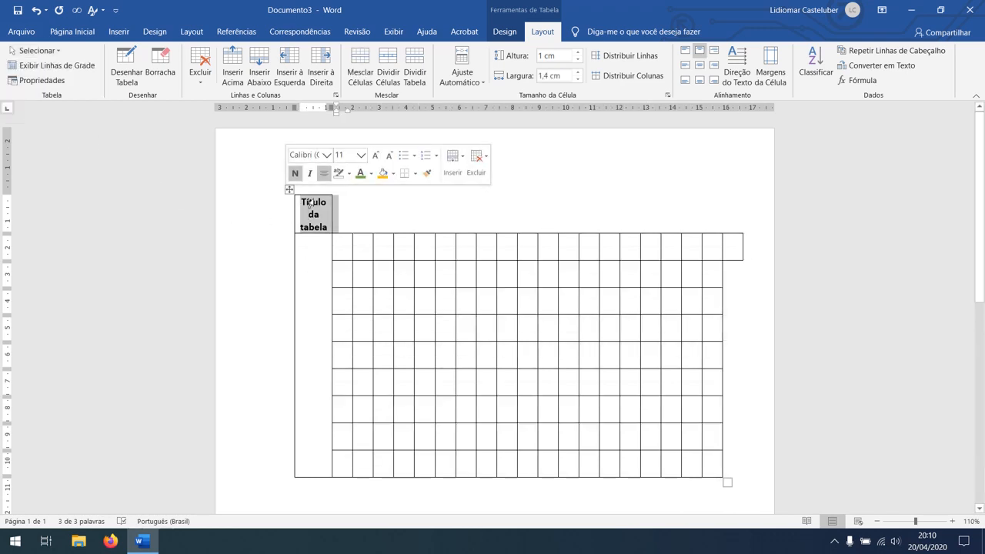
left_click(557, 77)
type("8")
key("Return")
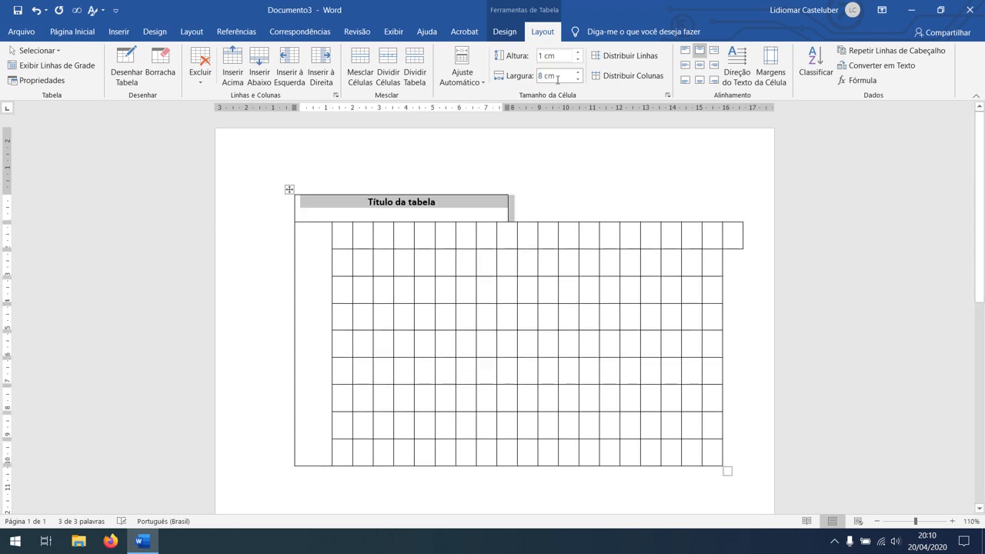
left_click(557, 77)
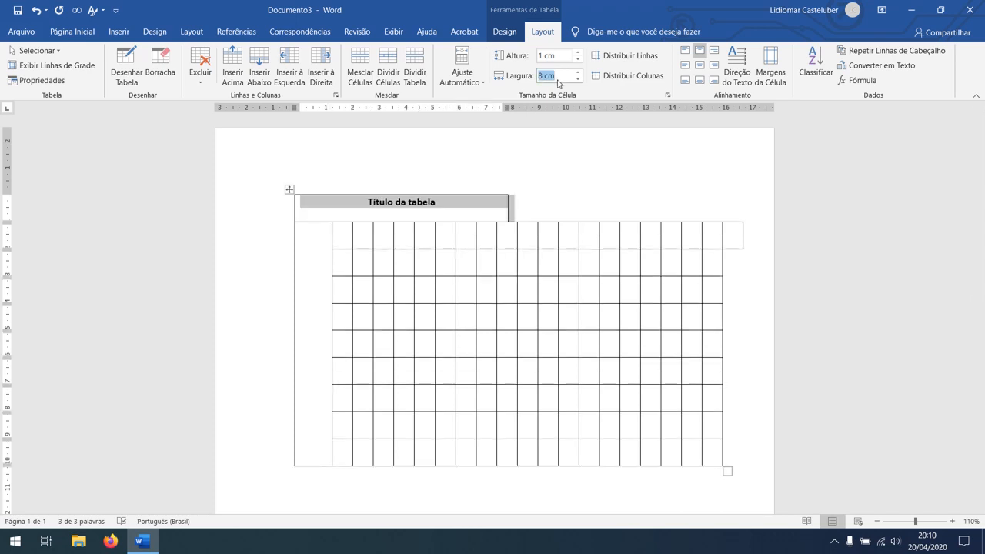
type("15")
key("Return")
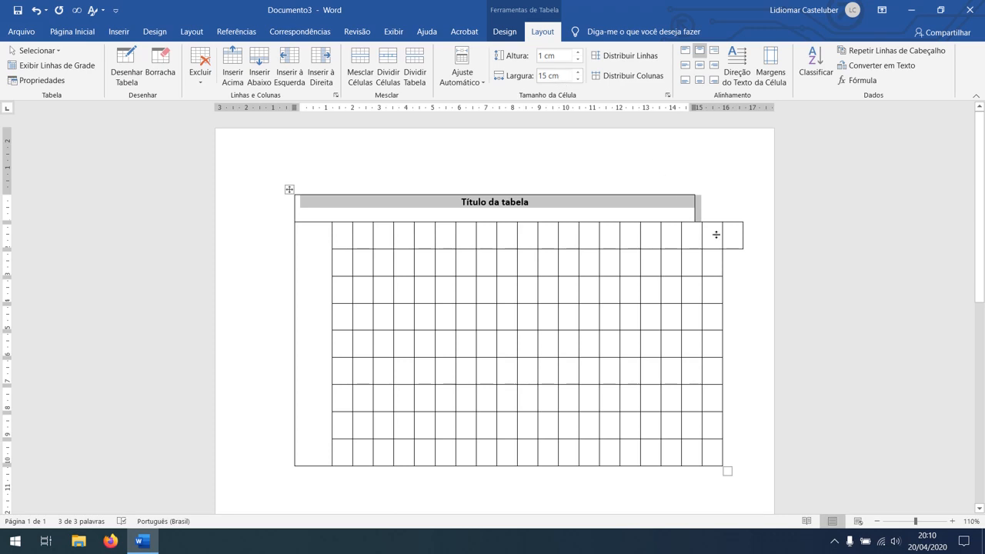
- Erase the title row's upper border and the borders across the title and the four rows below it with the table Eraser
left_click(616, 215)
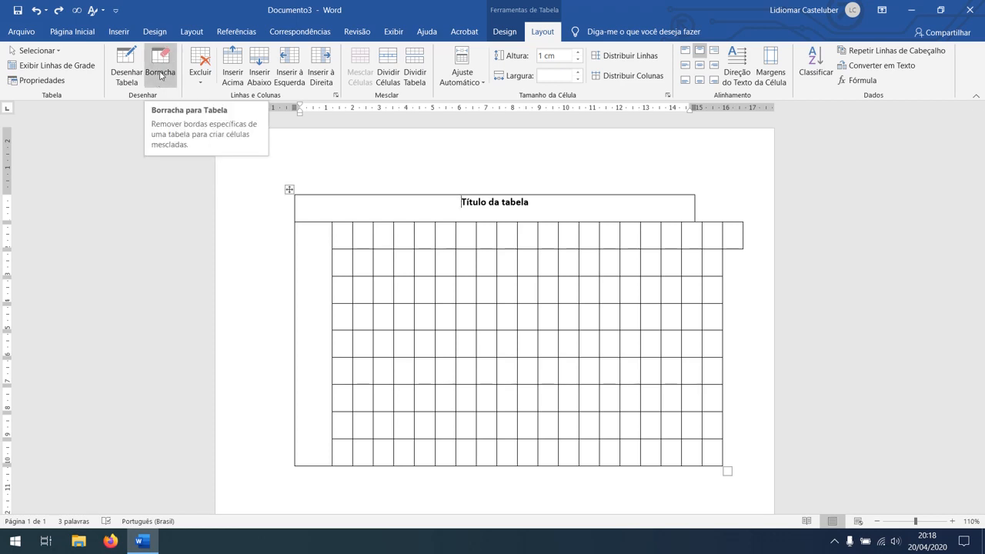
left_click(161, 75)
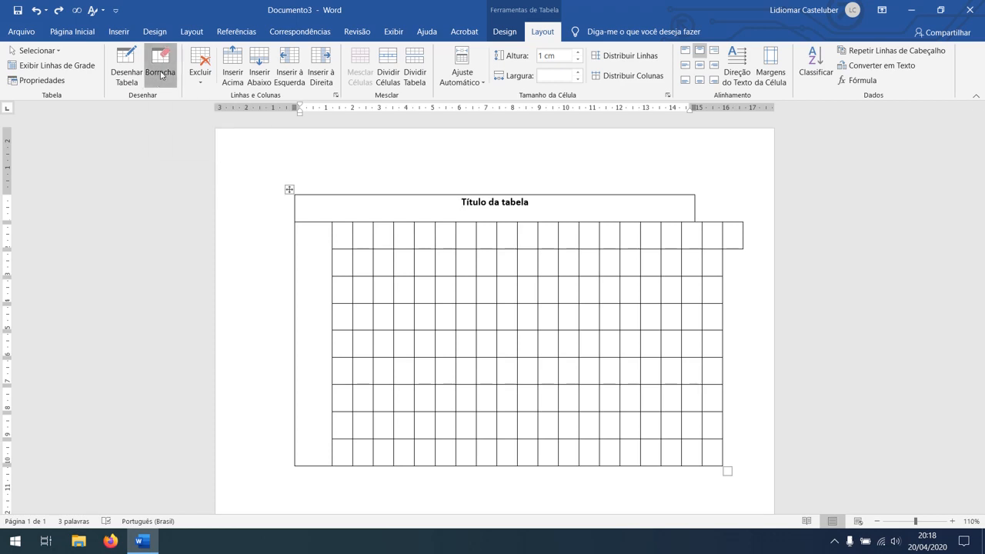
left_click(384, 194)
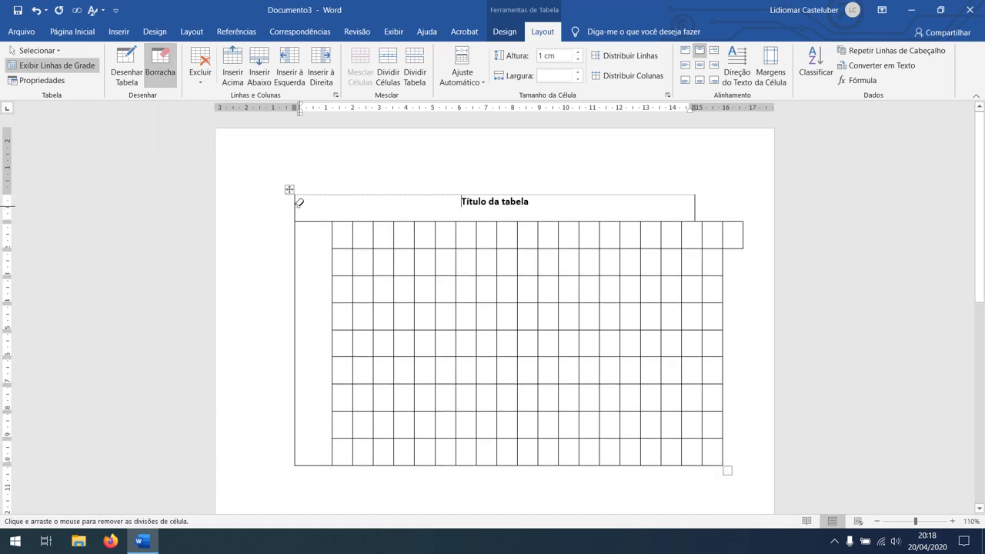
mouse_move(268, 168)
left_mouse_down()
mouse_move(371, 263)
mouse_move(758, 318)
left_mouse_up()
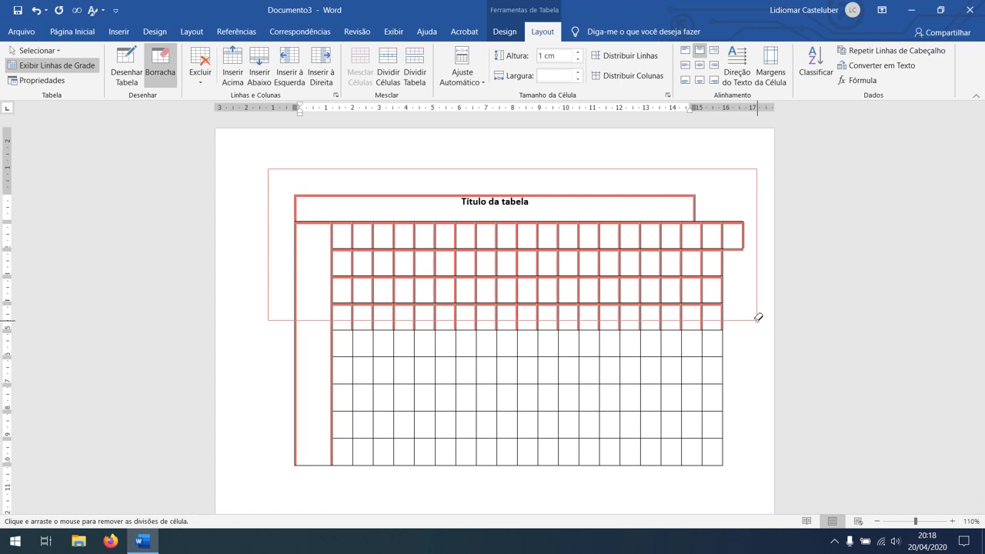
left_click_drag(758, 317, 759, 317)
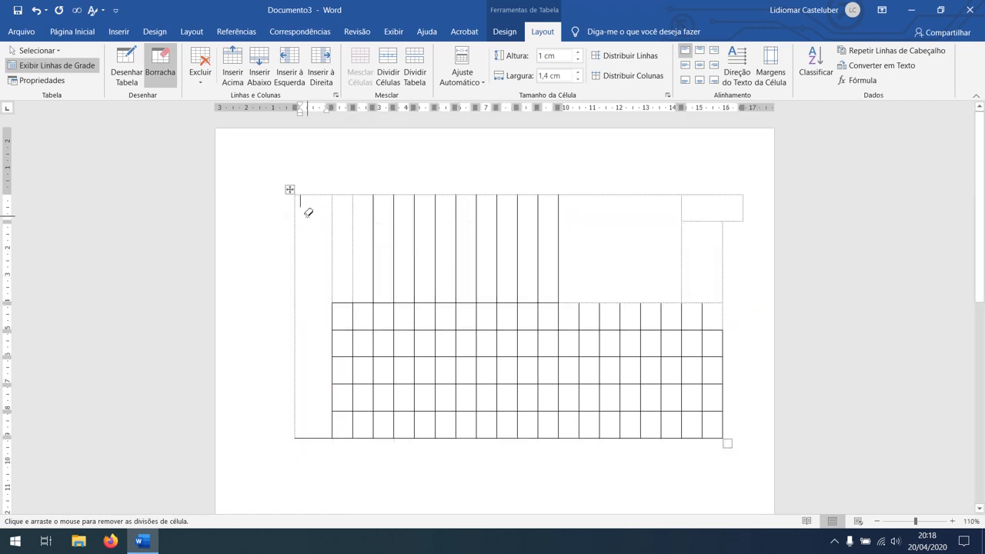
- Erase the table's leftmost columns and the large cells remaining above the small-cell grid, and exit the table Eraser
mouse_move(275, 169)
left_mouse_down()
mouse_move(312, 279)
mouse_move(411, 424)
mouse_move(411, 449)
left_mouse_up()
mouse_move(283, 177)
left_mouse_down()
mouse_move(360, 286)
mouse_move(642, 321)
left_mouse_up()
key("Escape")
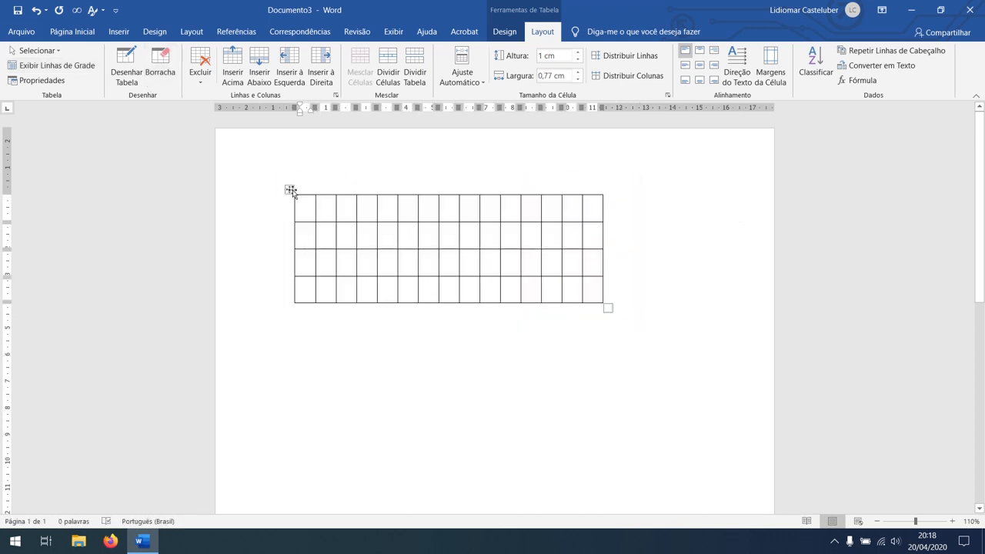
- AutoFit the whole remaining table to the window width
left_click(291, 190)
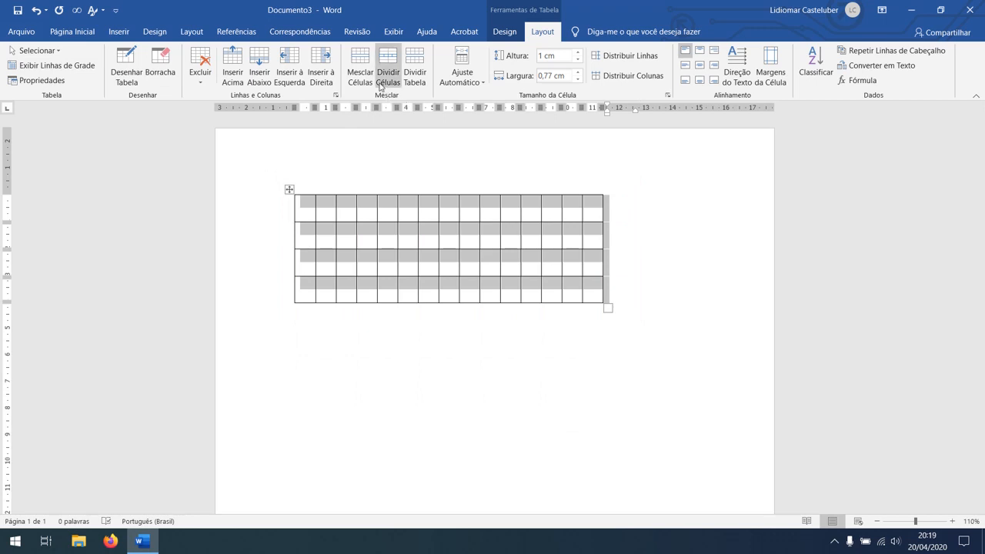
left_click(462, 77)
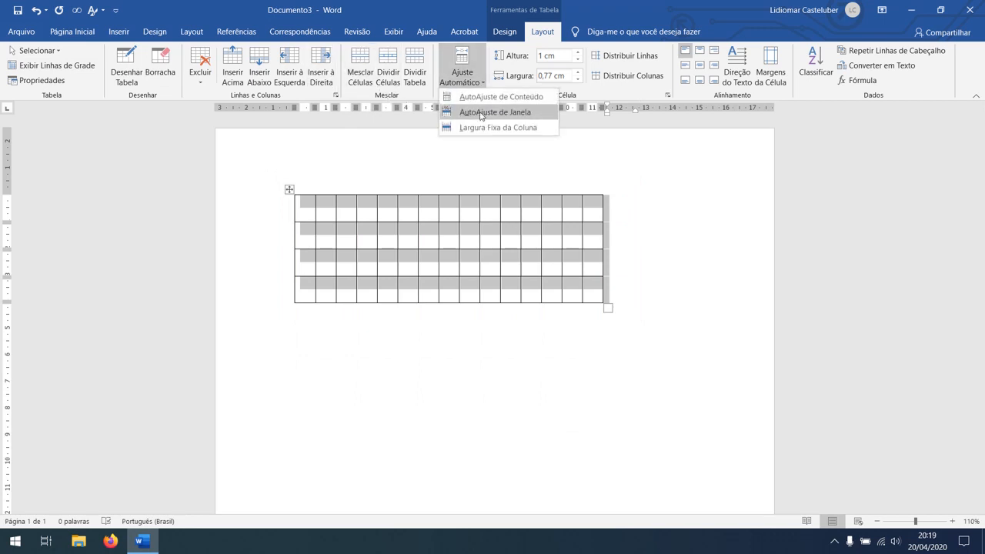
left_click(481, 113)
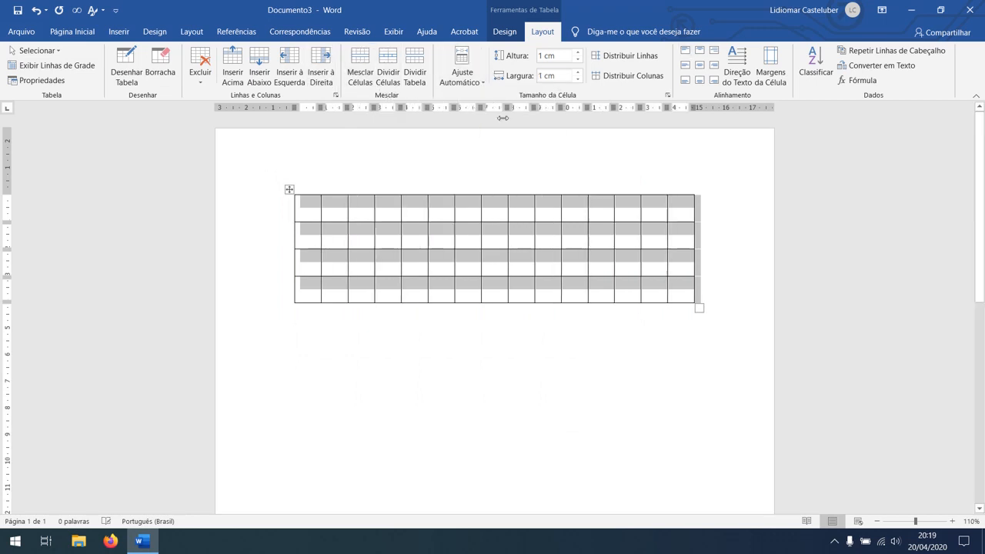
left_click(722, 215)
- Cycle the first cell's text direction through both vertical orientations back to horizontal, and enter "Texto de exemplo" in it
left_click(338, 205)
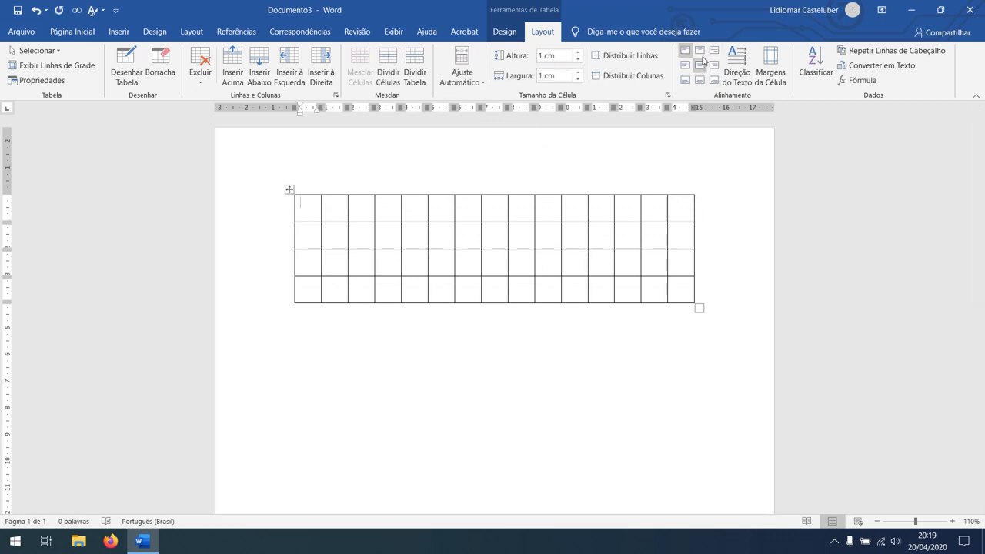
left_click(746, 81)
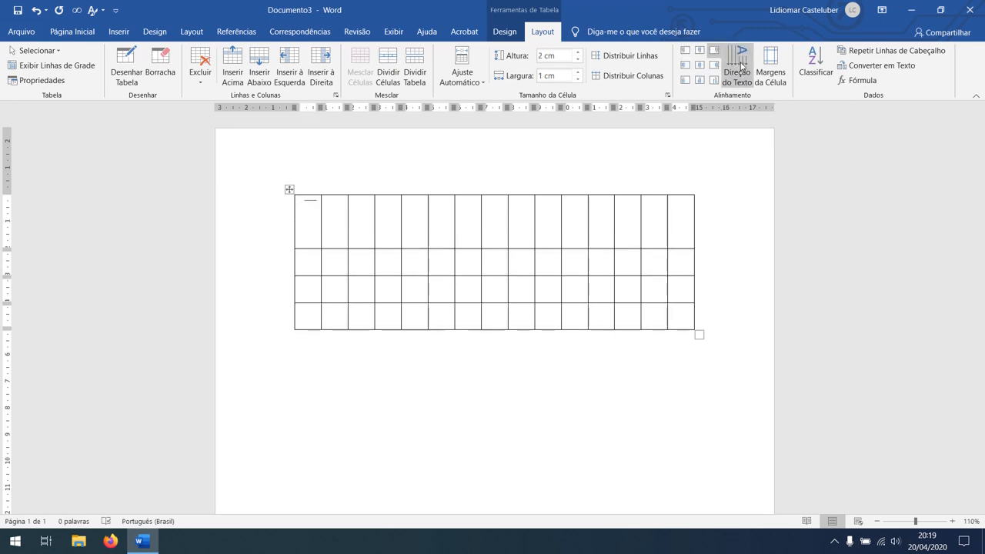
left_click(741, 68)
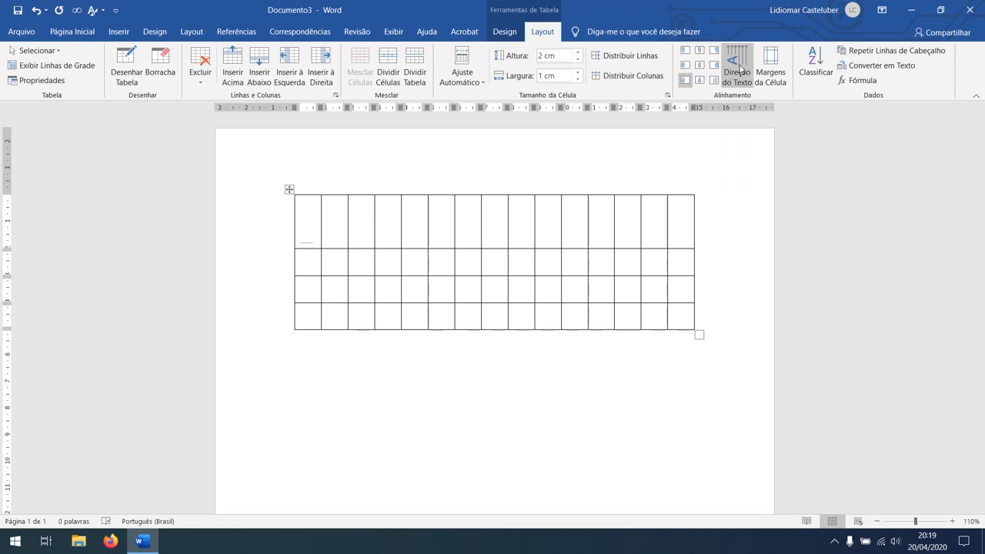
left_click(741, 74)
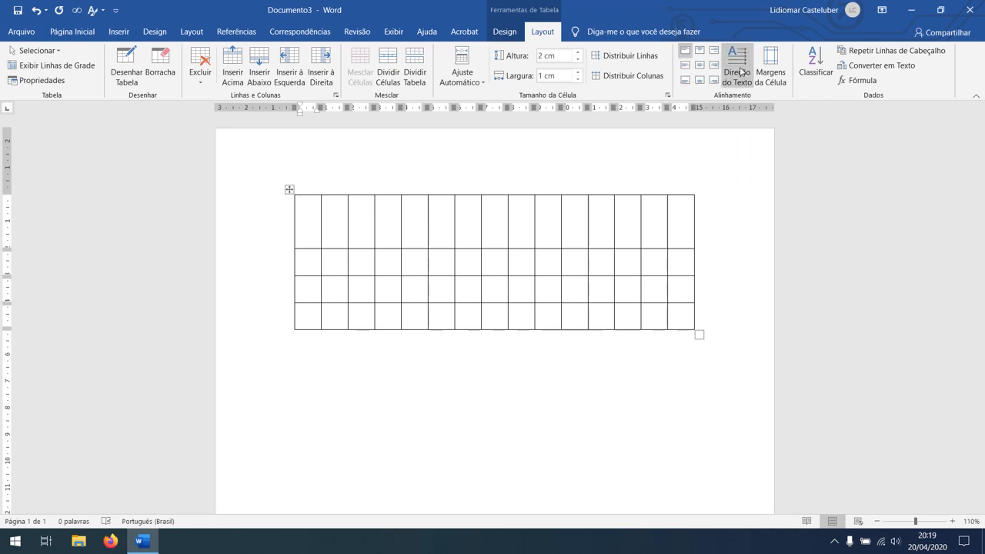
type("Texto de exemplo")
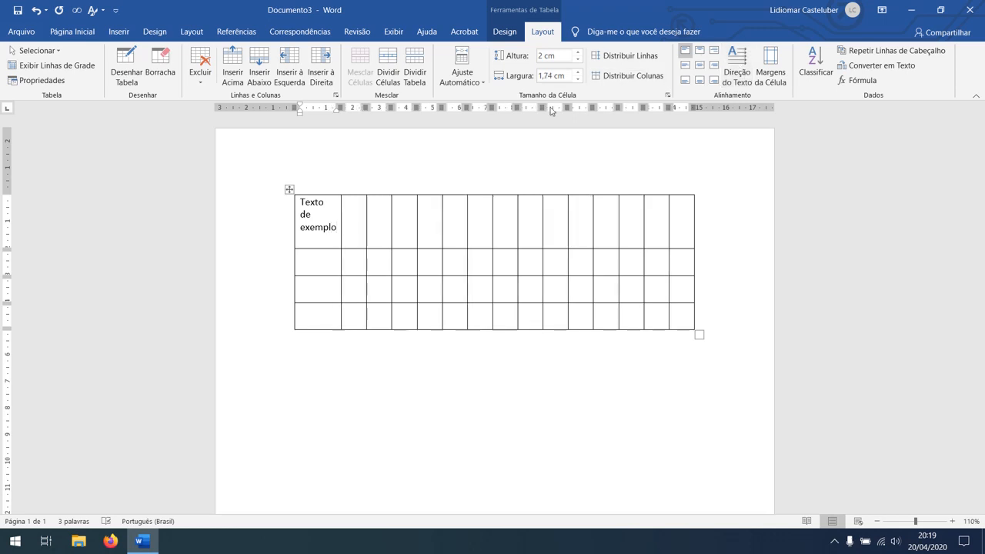
- Delete the last seven columns of the table
left_click_drag(552, 228, 695, 315)
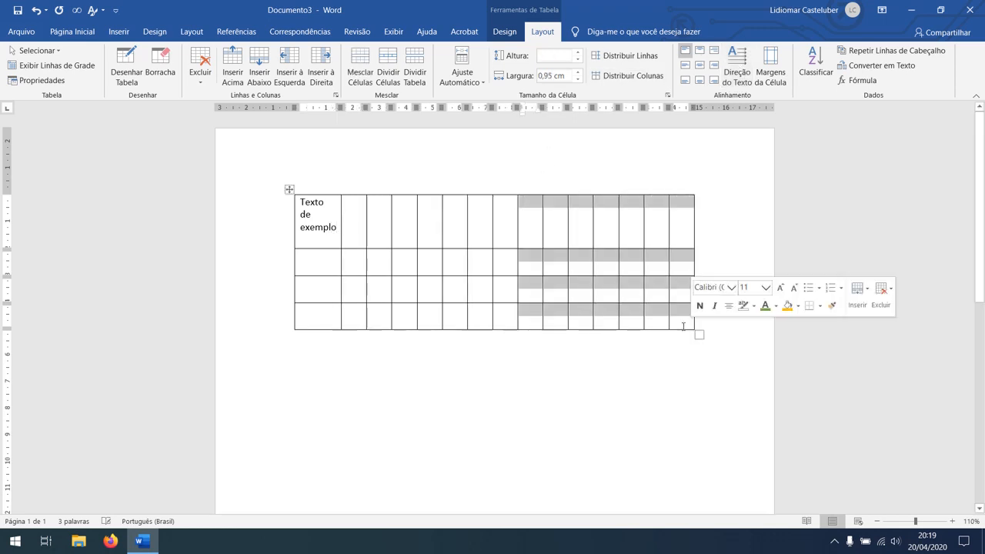
key("BackSpace")
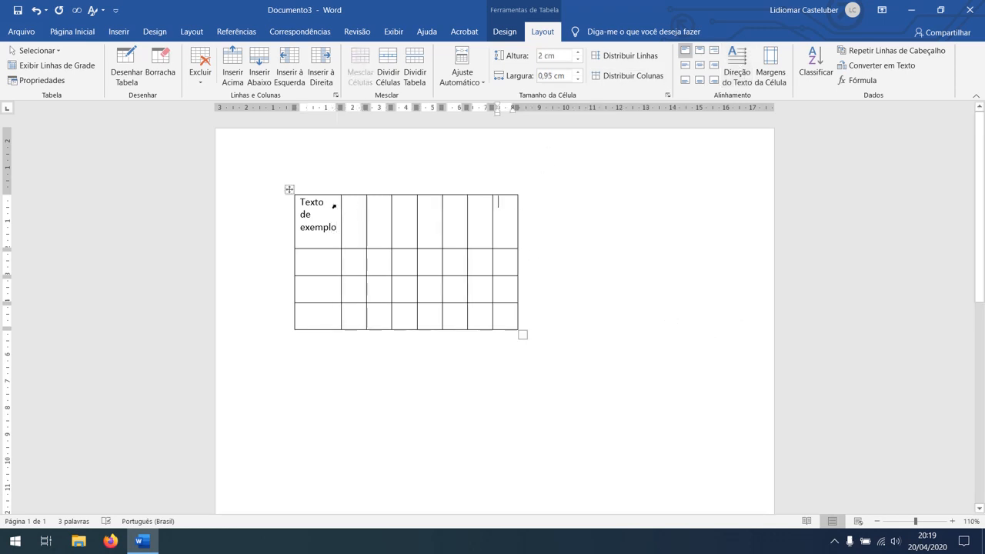
- AutoFit the whole remaining eight-column table to the window width
left_click(289, 189)
left_click(478, 74)
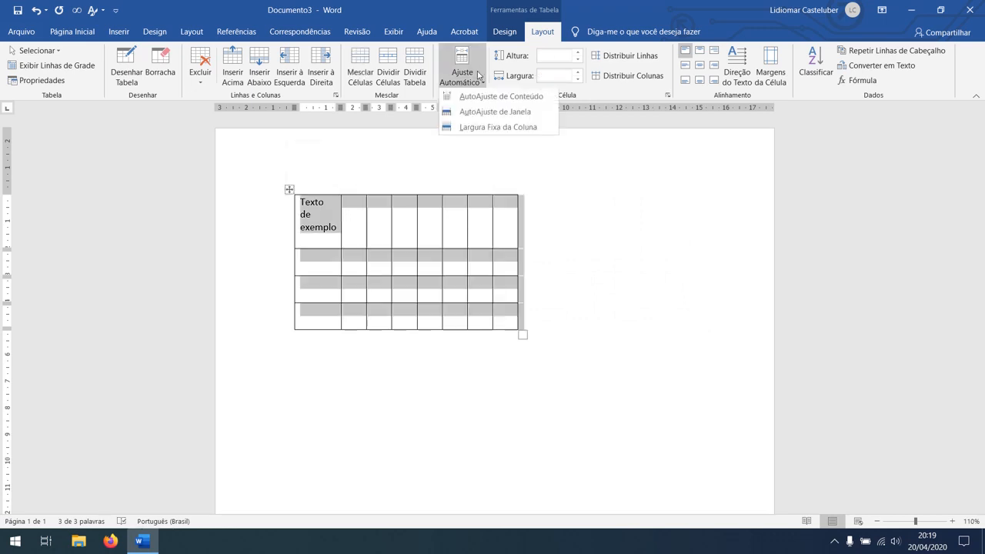
left_click(465, 112)
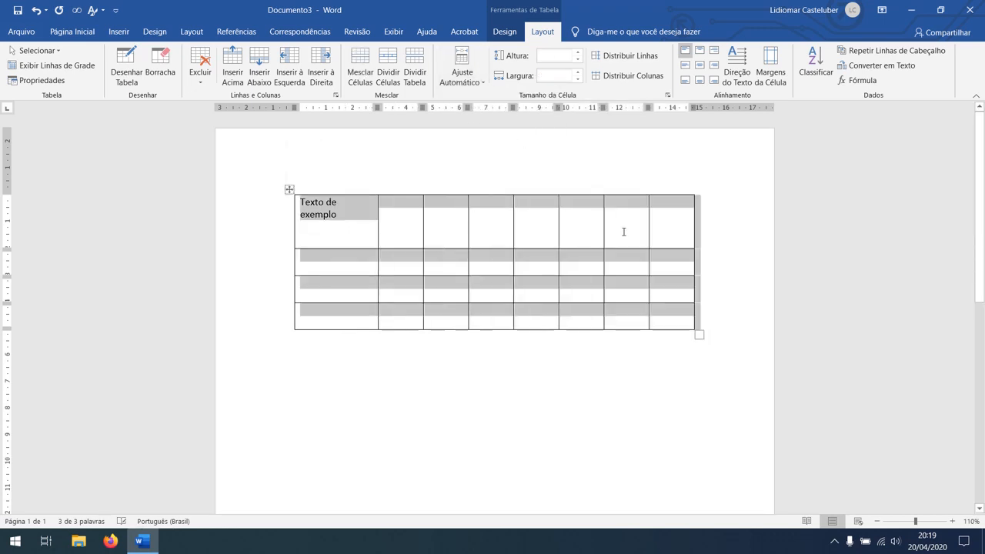
- Try various cell alignments on "Texto de exemplo" in the first cell, finishing with it centred horizontally and vertically
left_click(367, 226)
left_click_drag(367, 226, 301, 201)
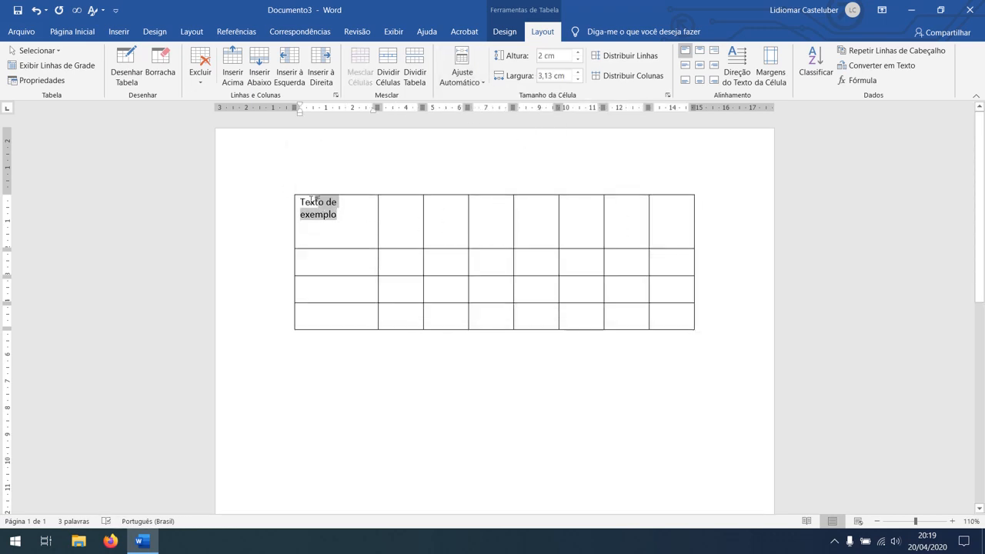
left_click(320, 260)
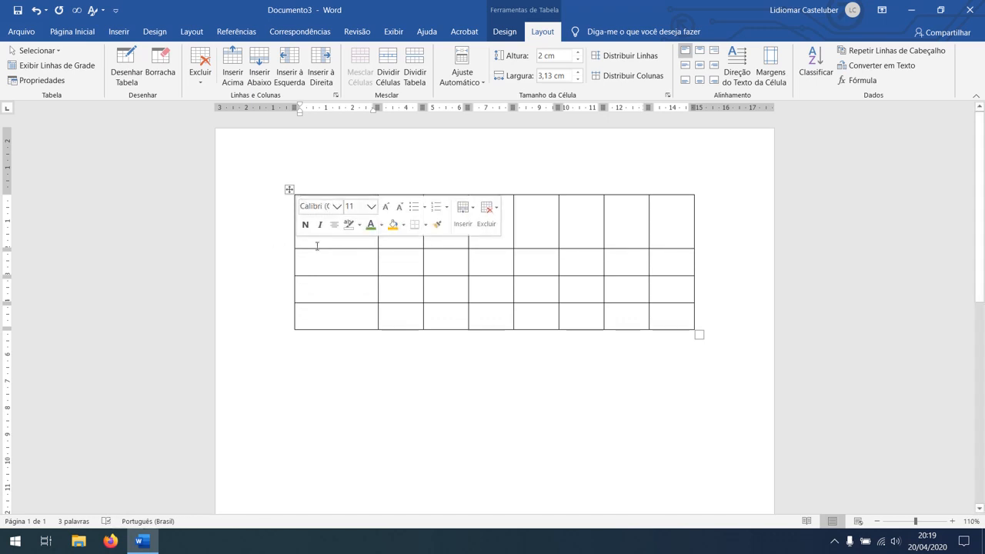
left_click_drag(339, 224, 302, 200)
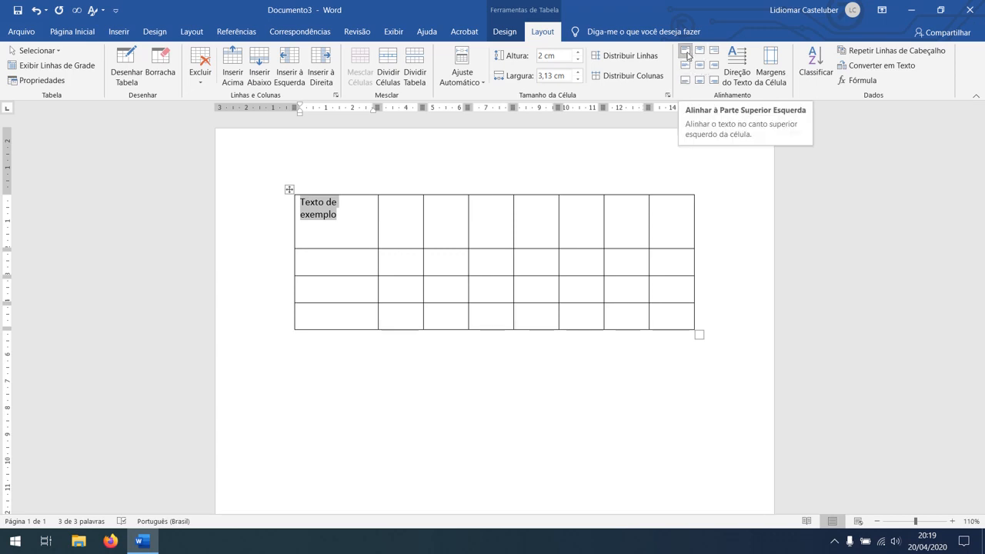
left_click(700, 51)
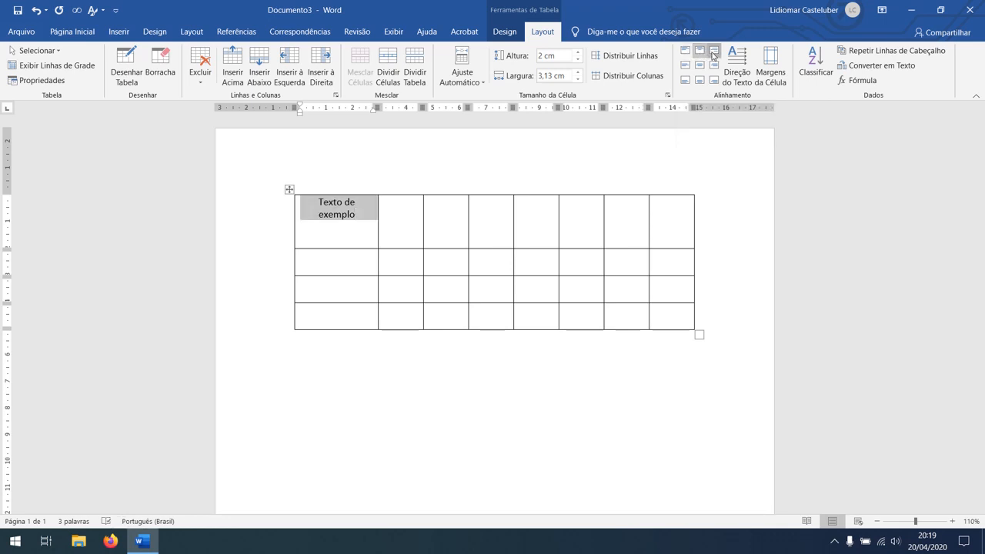
left_click(700, 65)
mouse_move(379, 189)
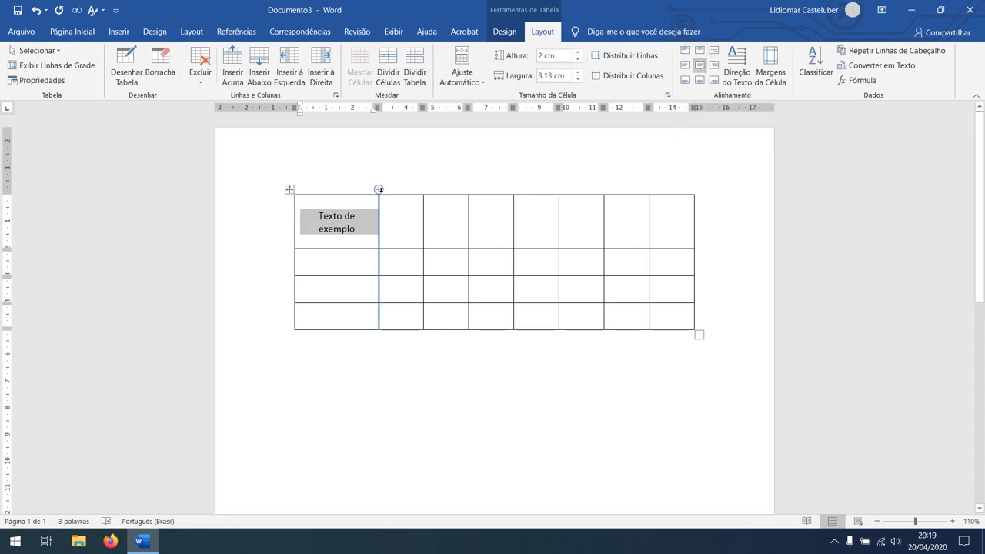
left_click(685, 64)
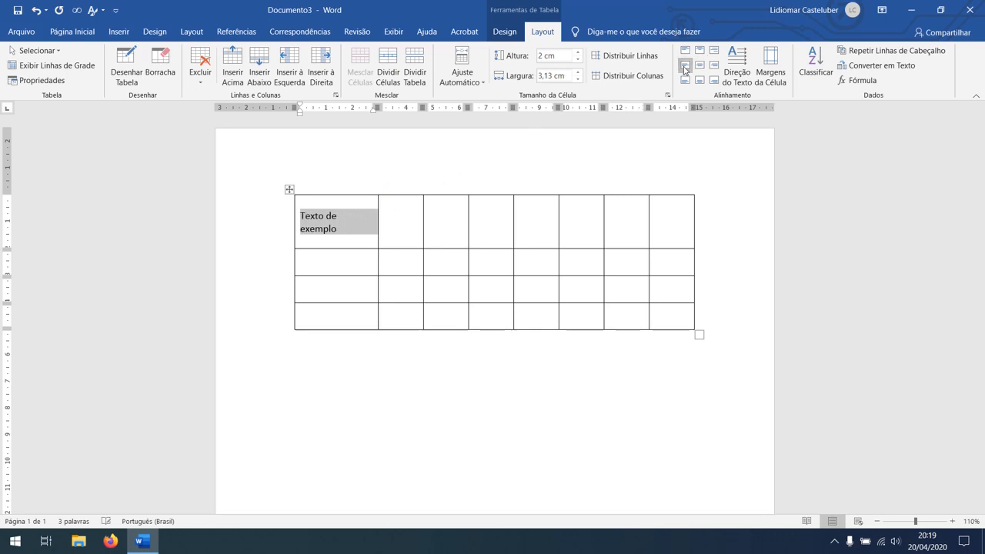
left_click(713, 66)
left_click(685, 80)
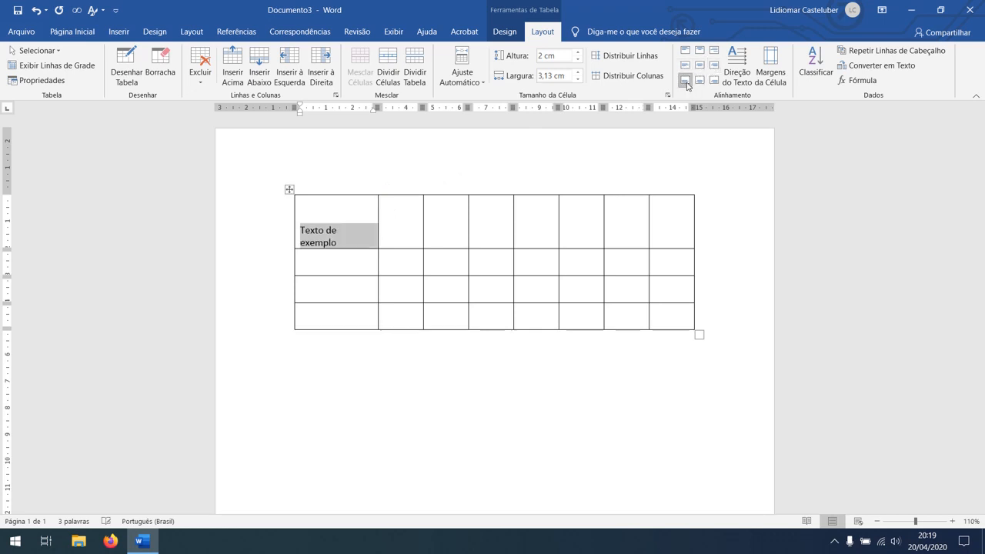
left_click(700, 80)
left_click(713, 82)
left_click(700, 65)
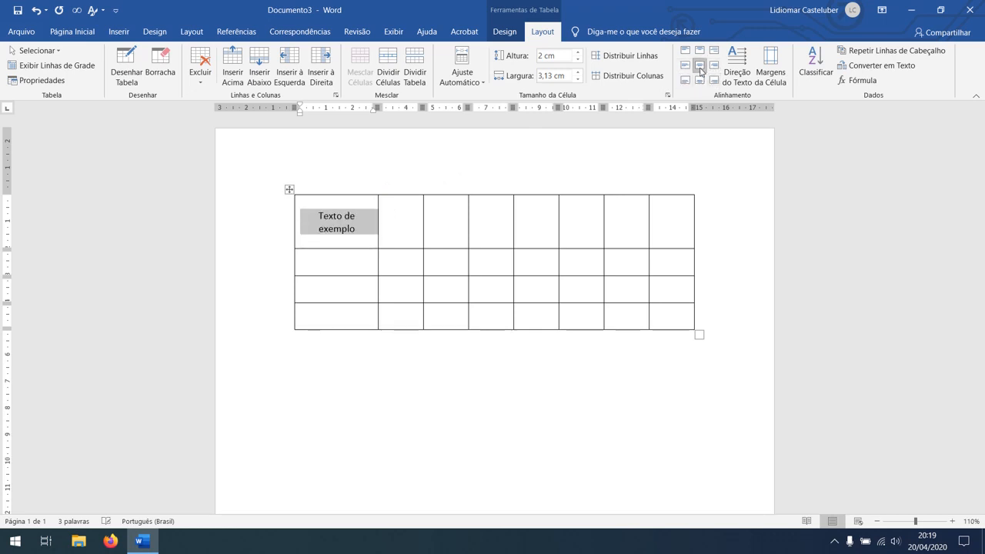
- Rotate the centred "Texto de exemplo" through both vertical text directions and back to horizontal, and deselect it
left_click(737, 73)
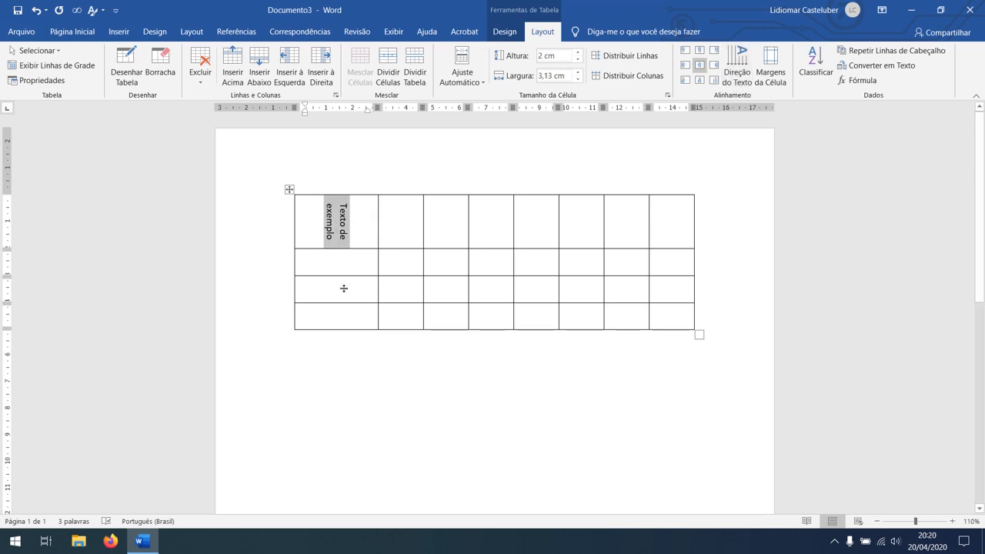
left_click(737, 71)
left_click(737, 71)
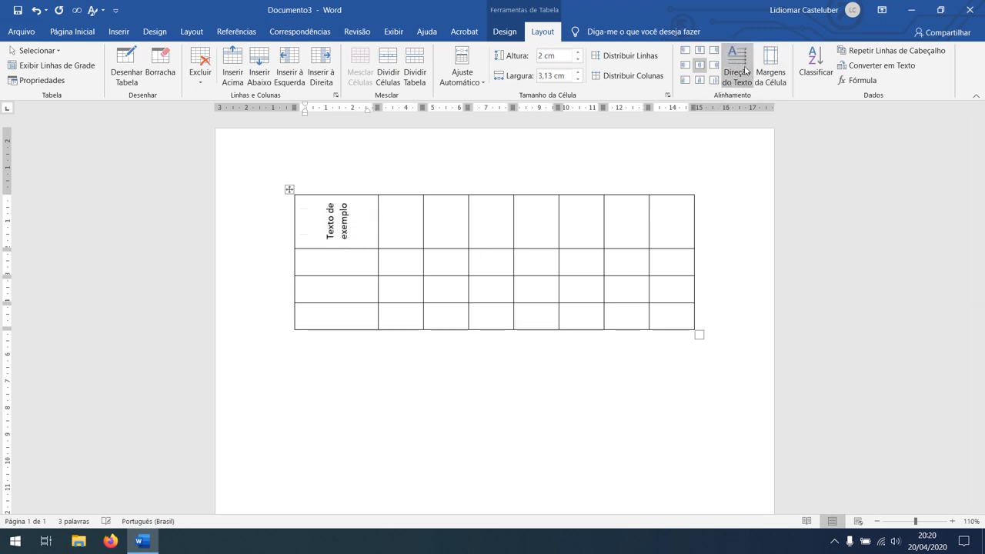
left_click(736, 71)
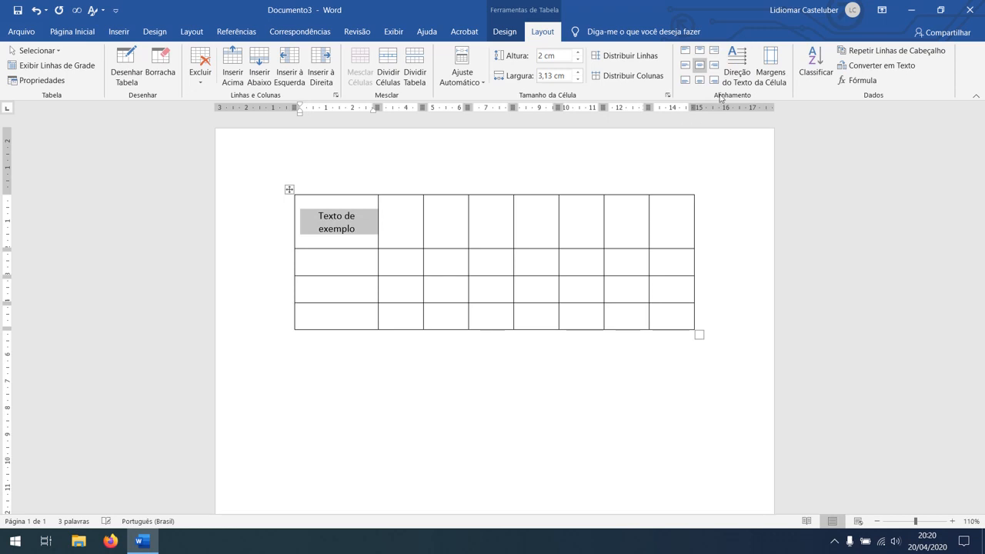
left_click(396, 233)
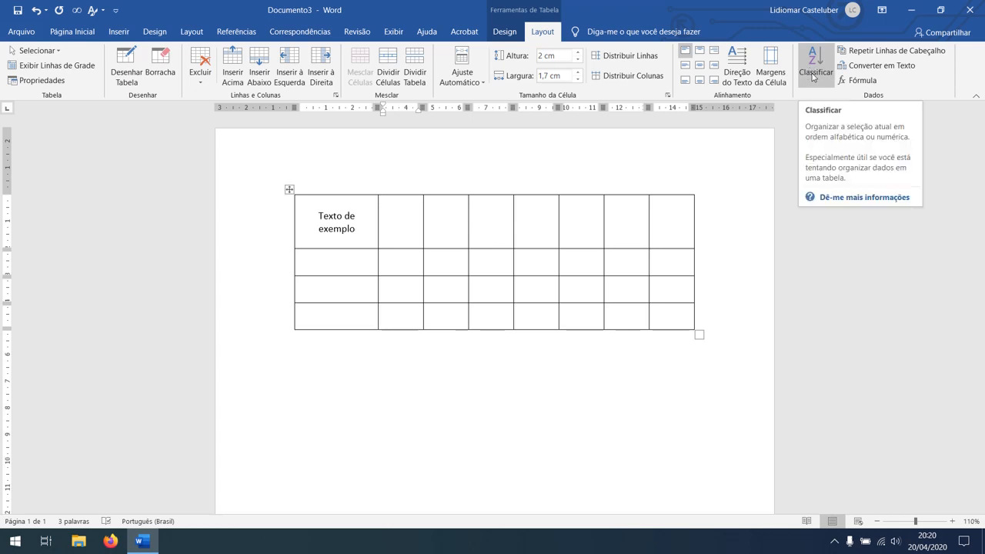
- Review the command groups for home, insertion, table layout, document design, page layout, references, mailings, proofing and view
left_click(73, 32)
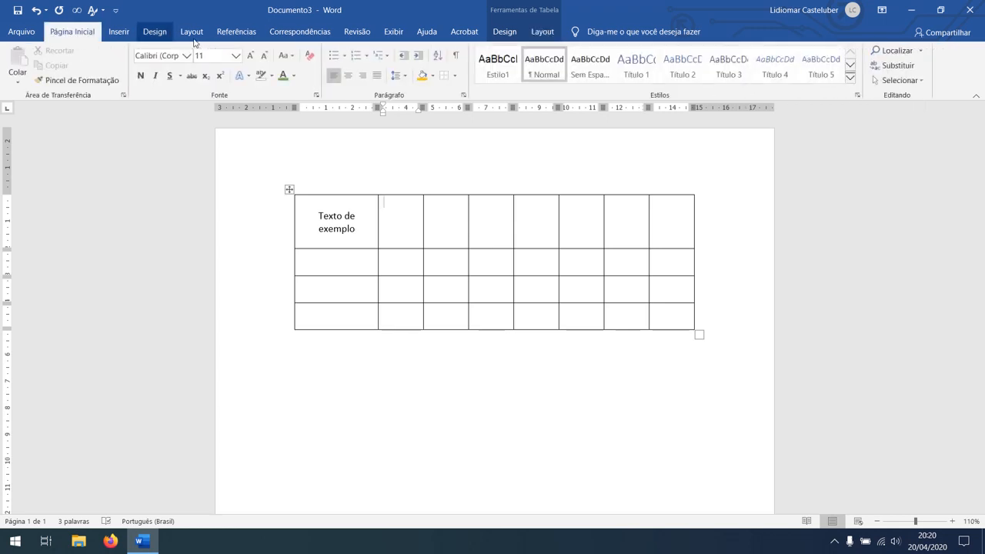
left_click(543, 31)
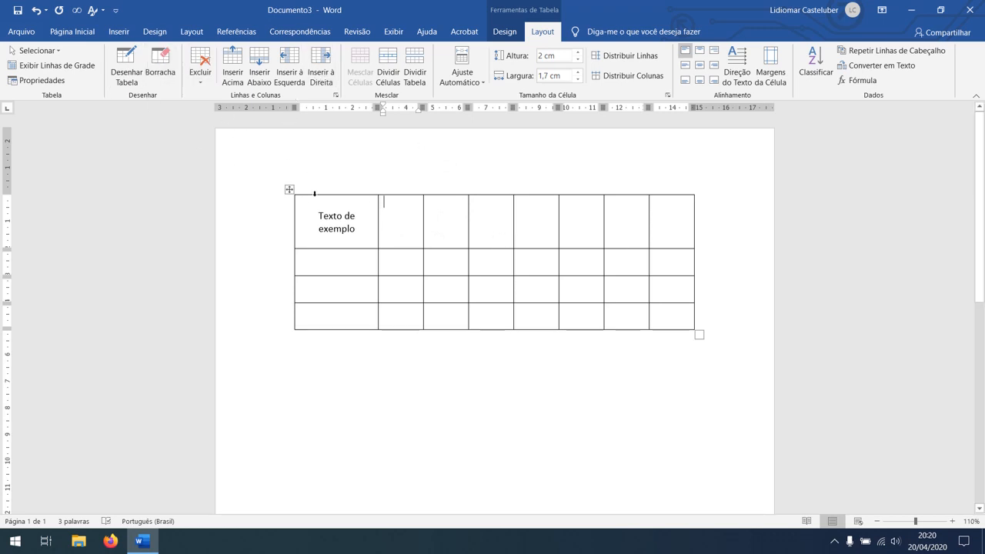
left_click(119, 32)
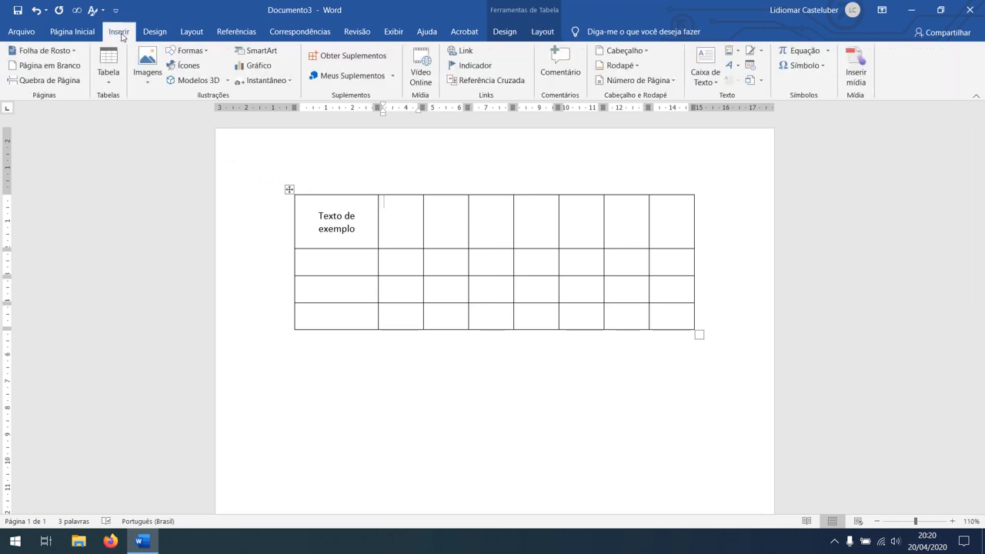
left_click(74, 31)
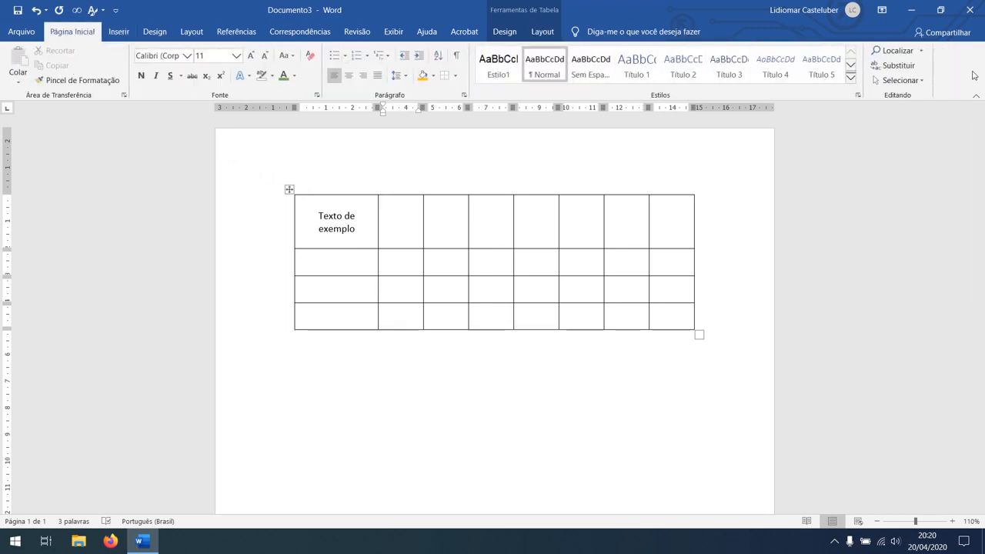
left_click(119, 31)
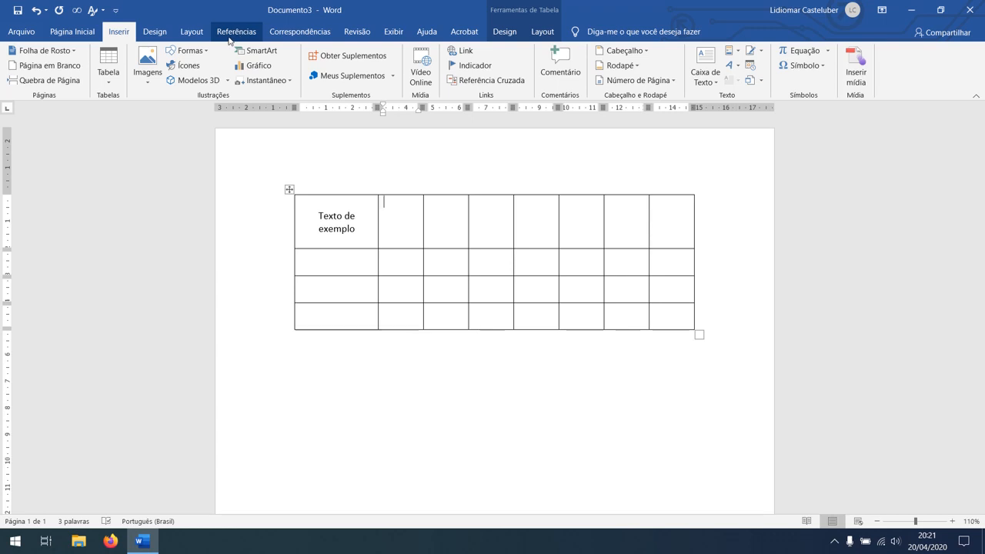
left_click(162, 34)
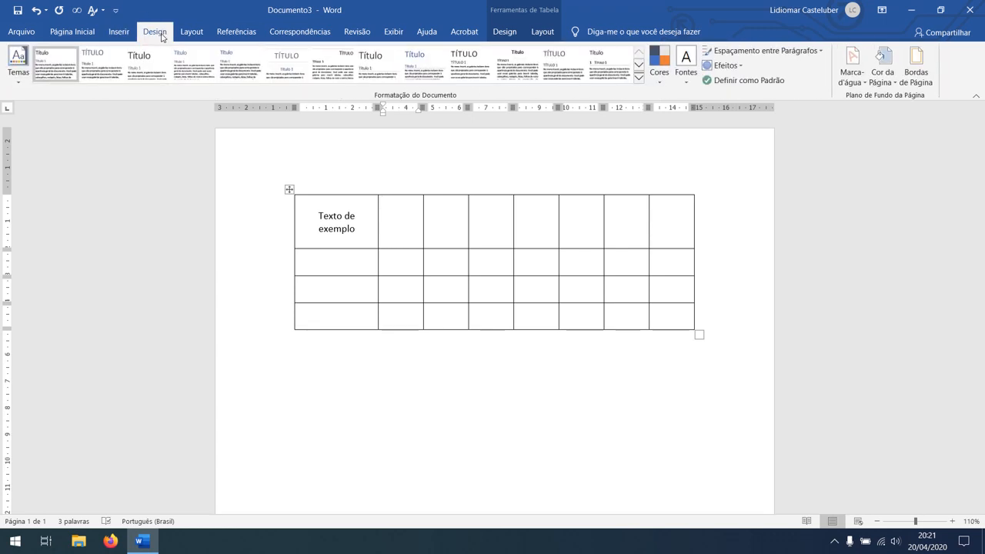
left_click(191, 32)
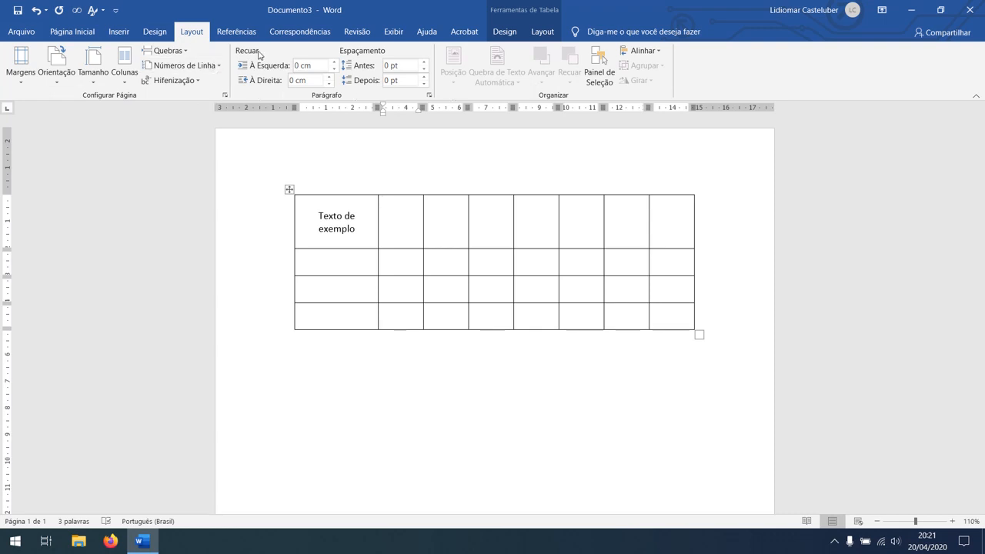
left_click(236, 34)
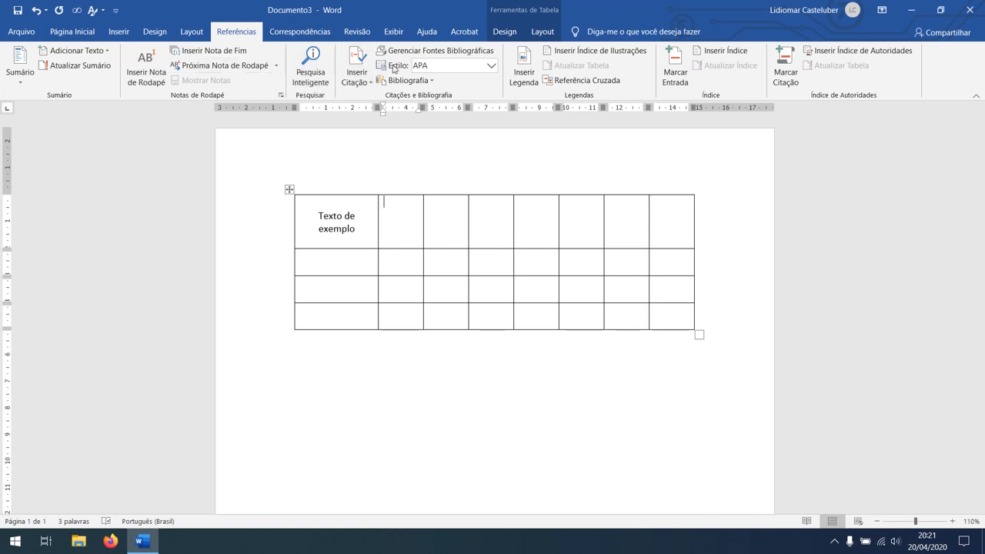
left_click(299, 31)
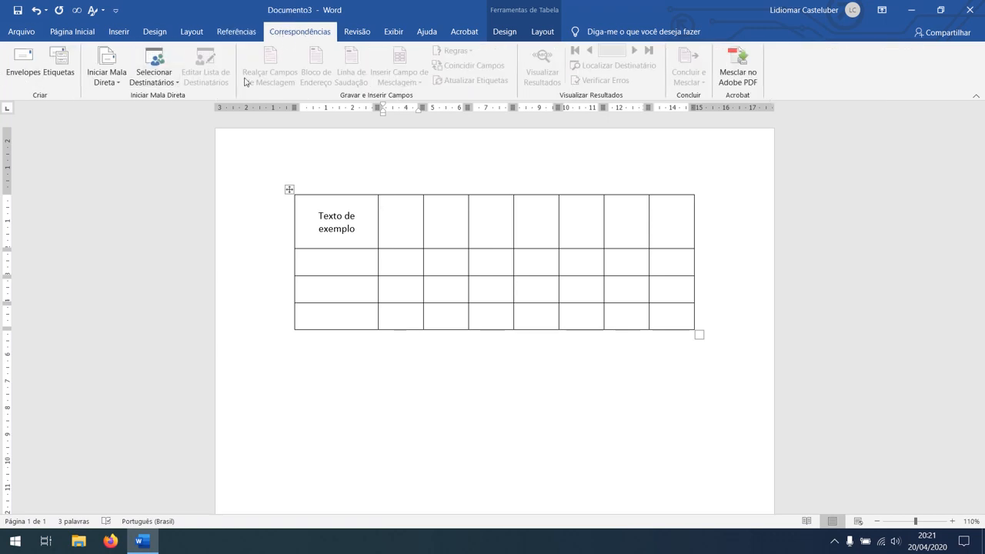
left_click(357, 32)
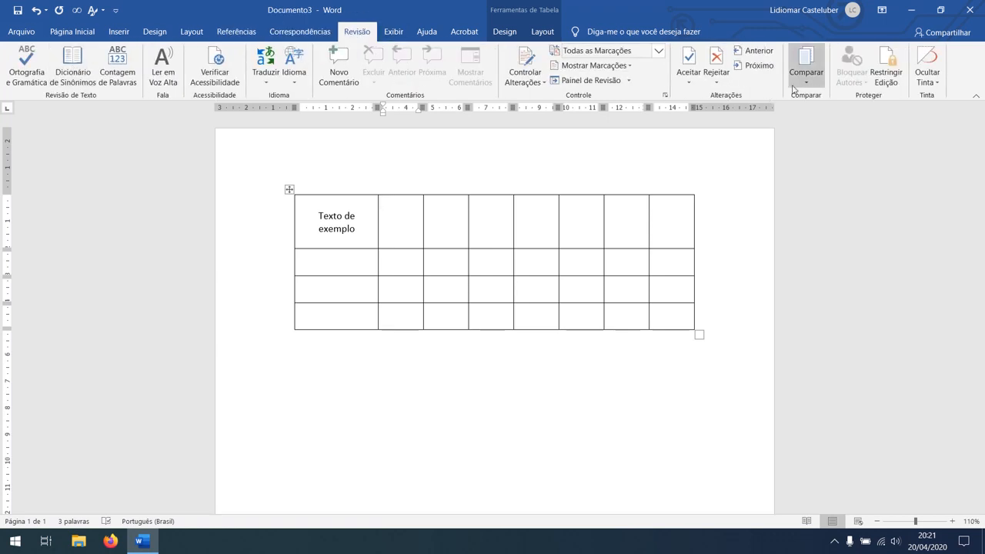
left_click(393, 32)
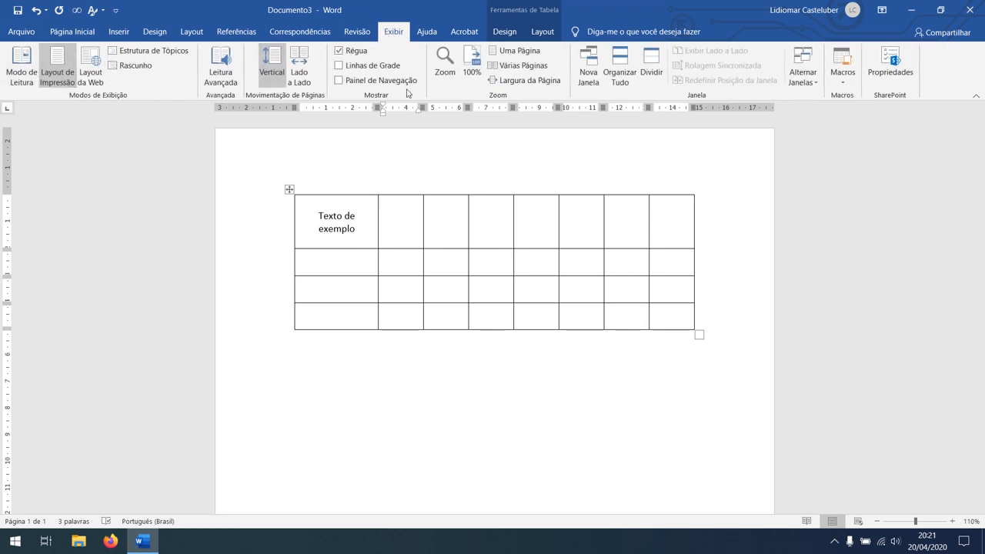
- Zoom the document to 100%, switch to the one-page view, and return to 100% zoom
left_click(473, 69)
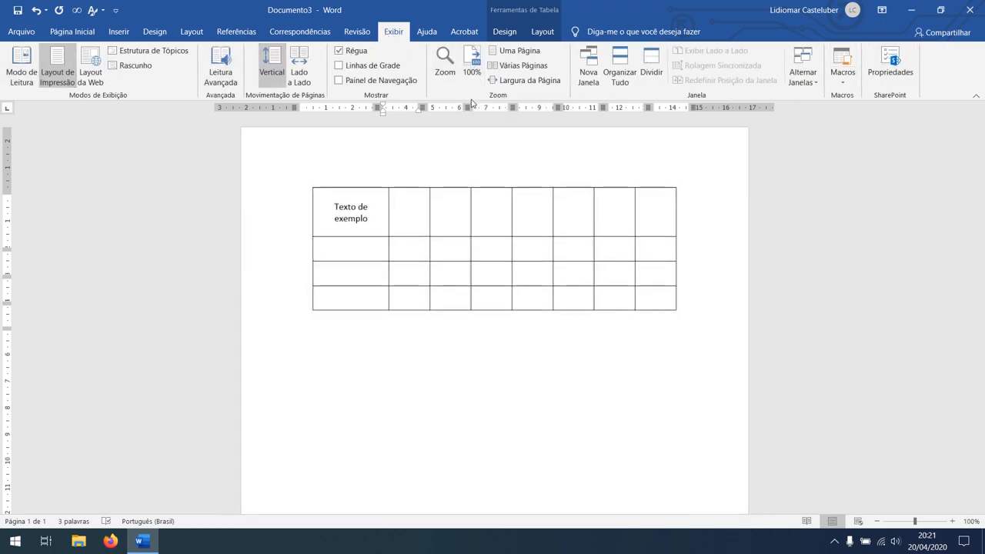
left_click(517, 52)
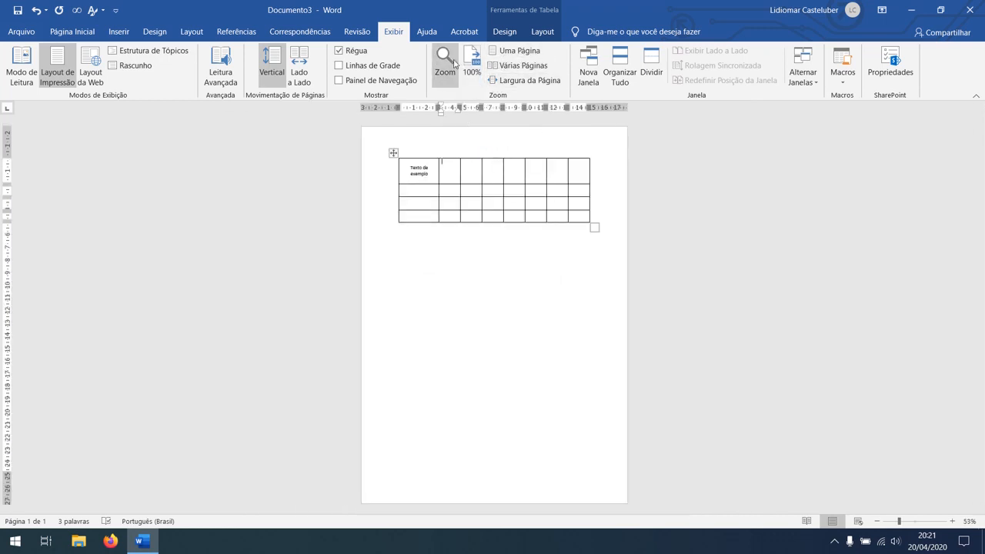
left_click(470, 69)
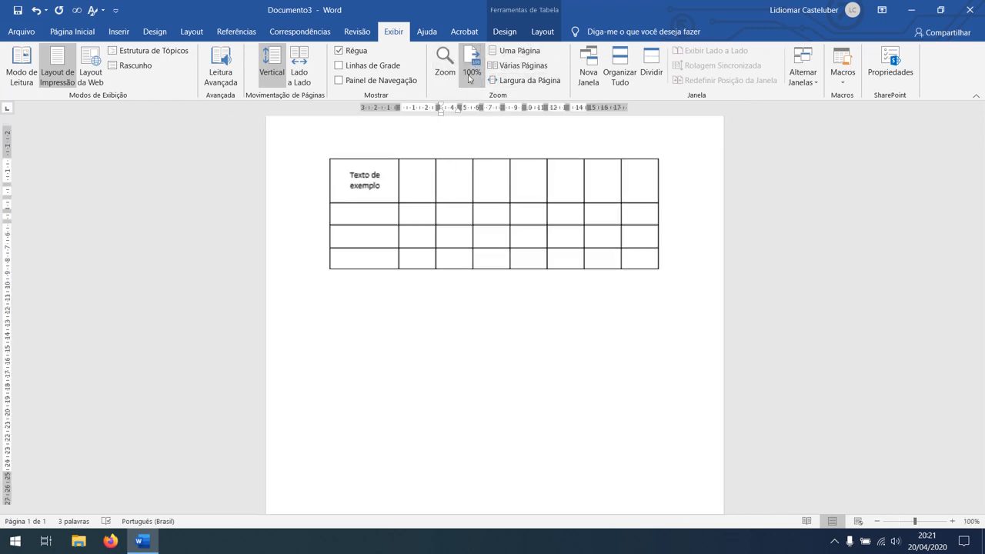
- Look over the Help and Acrobat commands and the file start page, and return to the document's insertion commands
left_click(427, 32)
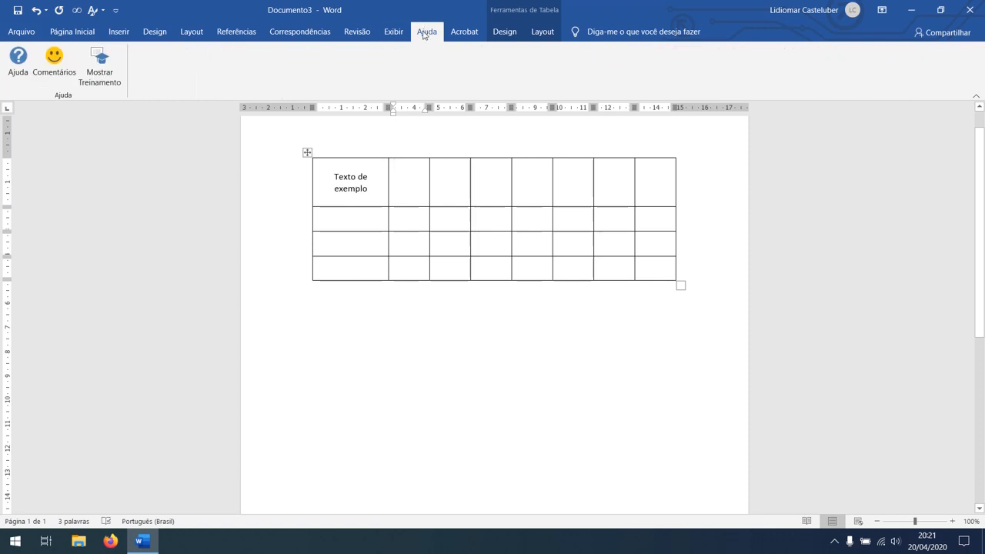
left_click(459, 34)
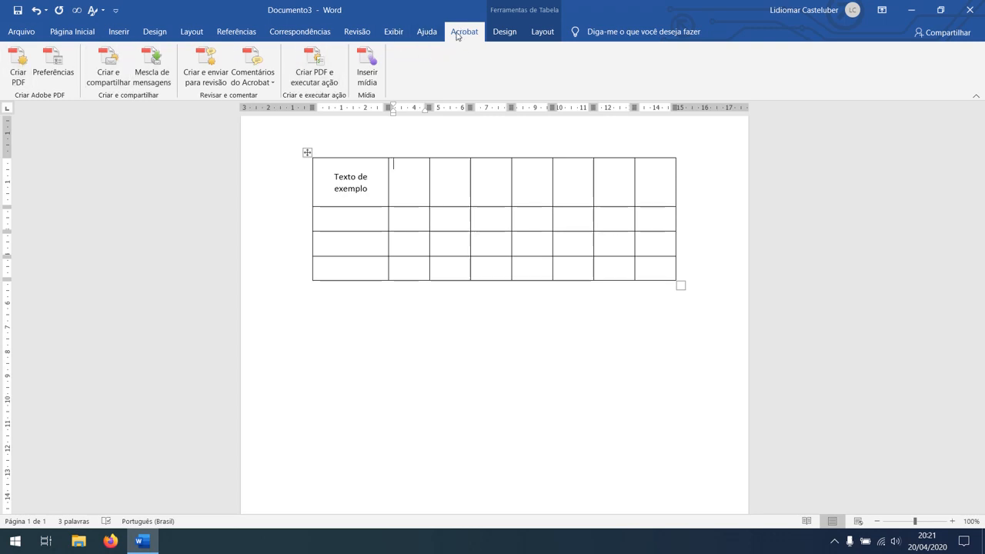
left_click(427, 34)
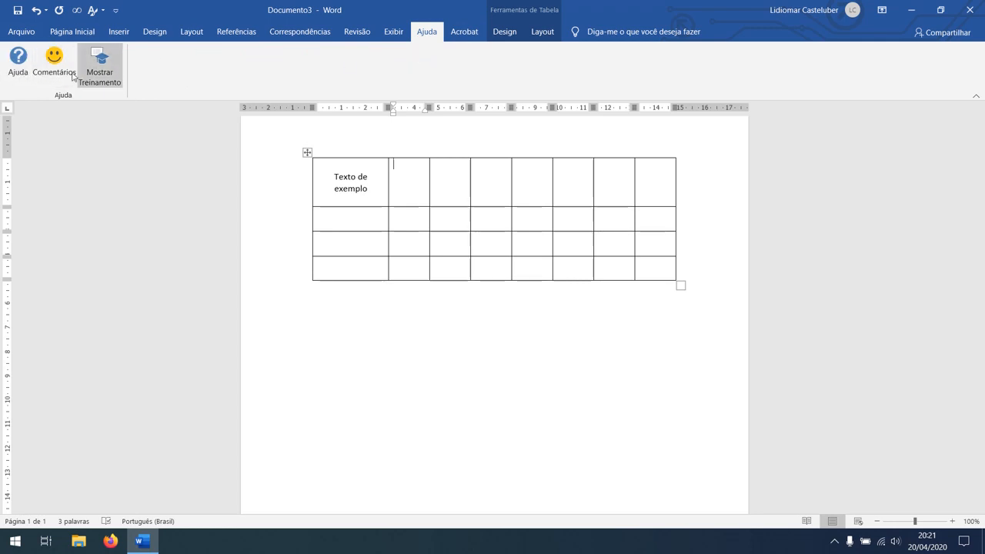
left_click(21, 32)
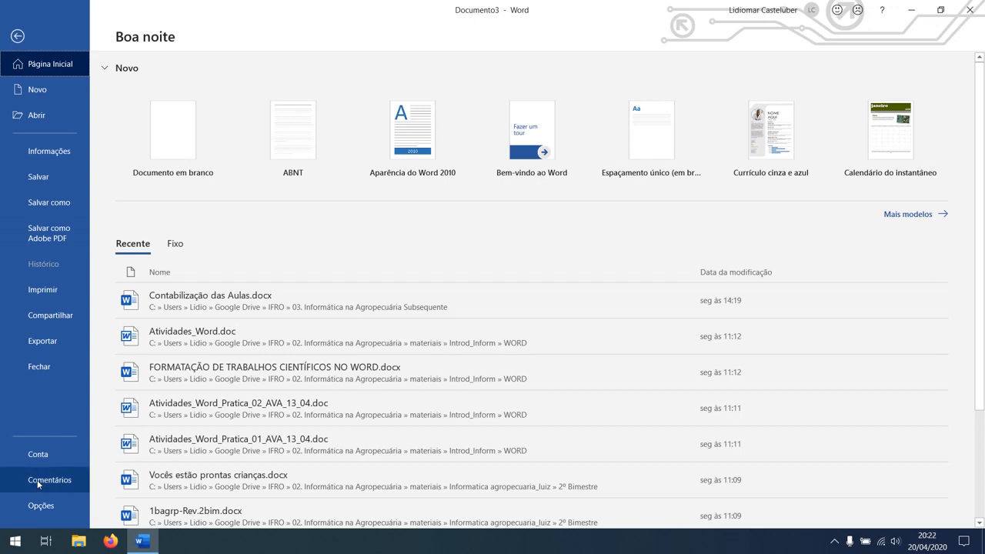
left_click(37, 479)
left_click(18, 36)
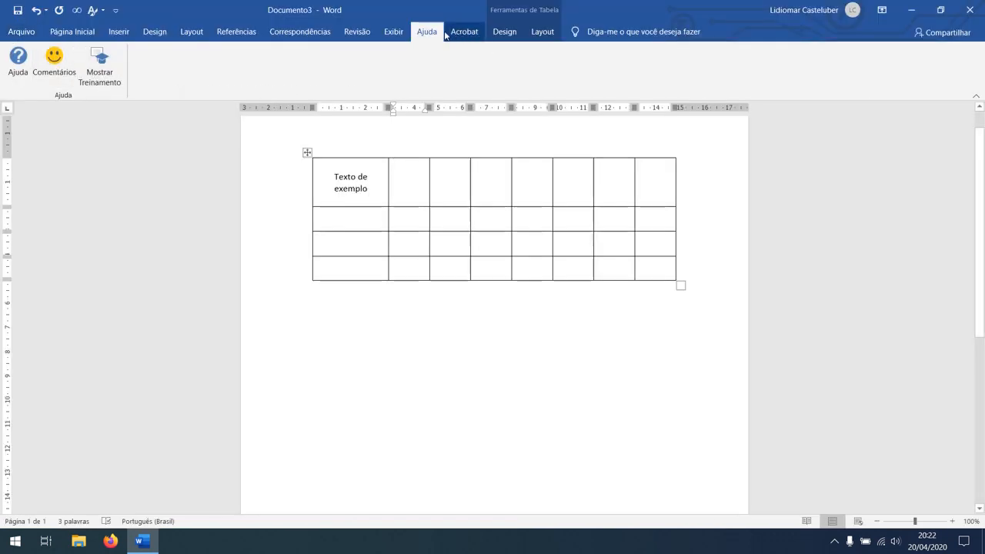
left_click(118, 32)
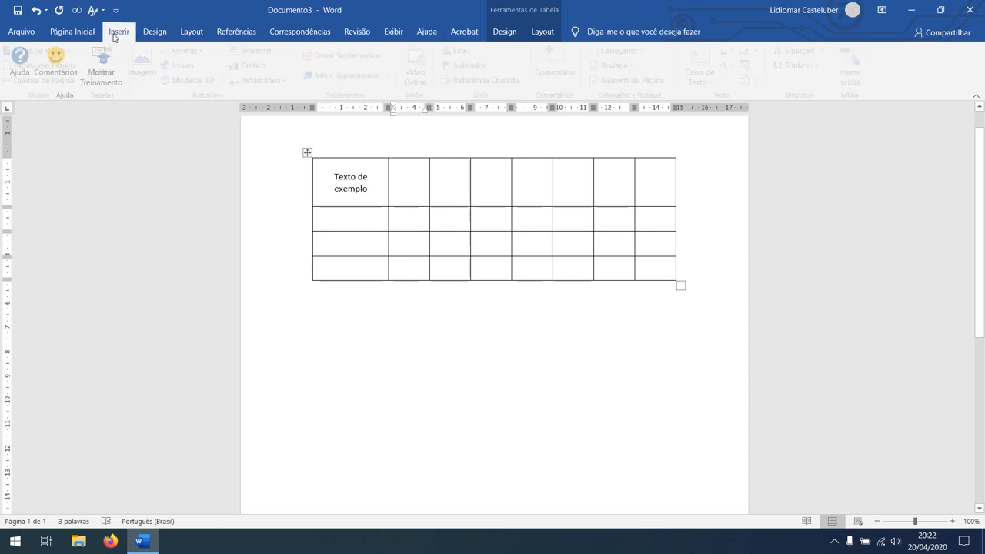